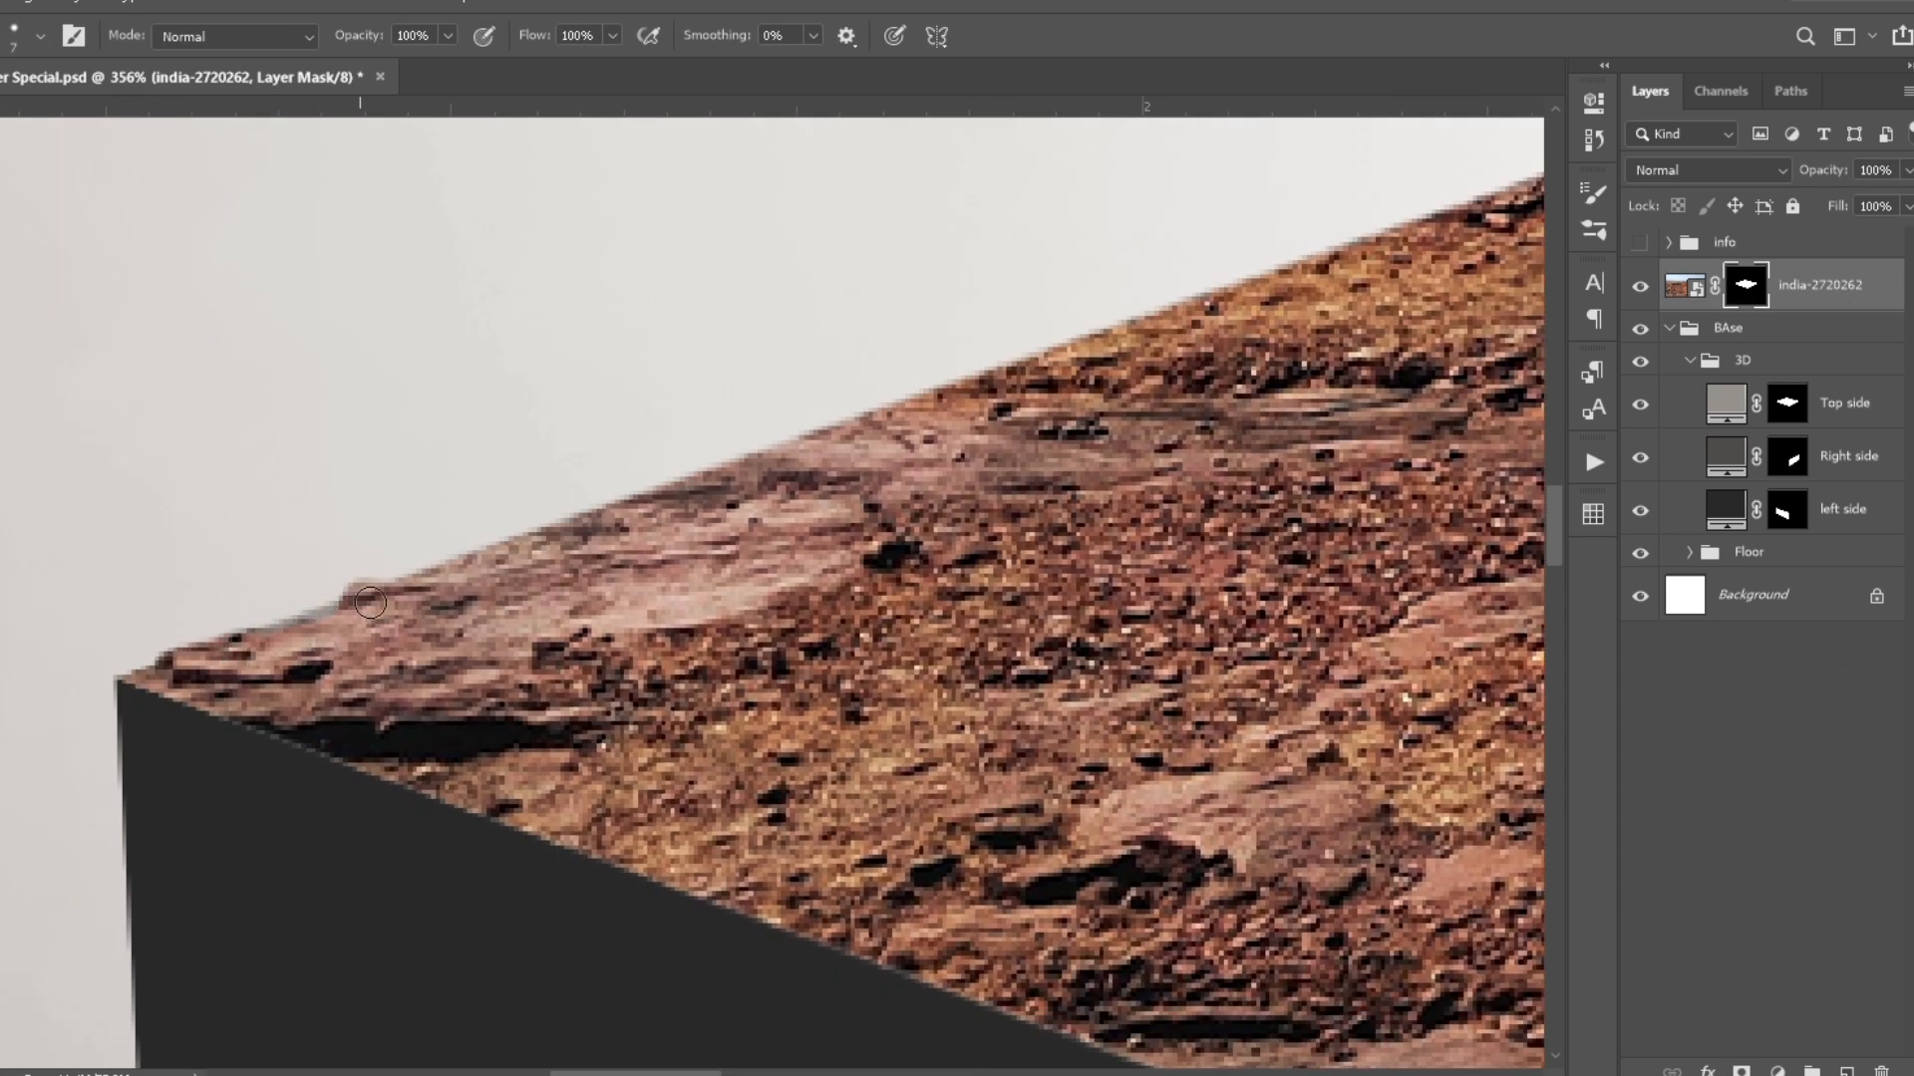
- Paint the ground photo's mask along the block's rear left edge to reveal an irregular rocky outline
left_click_drag(608, 504, 209, 660)
left_click_drag(199, 655, 216, 670)
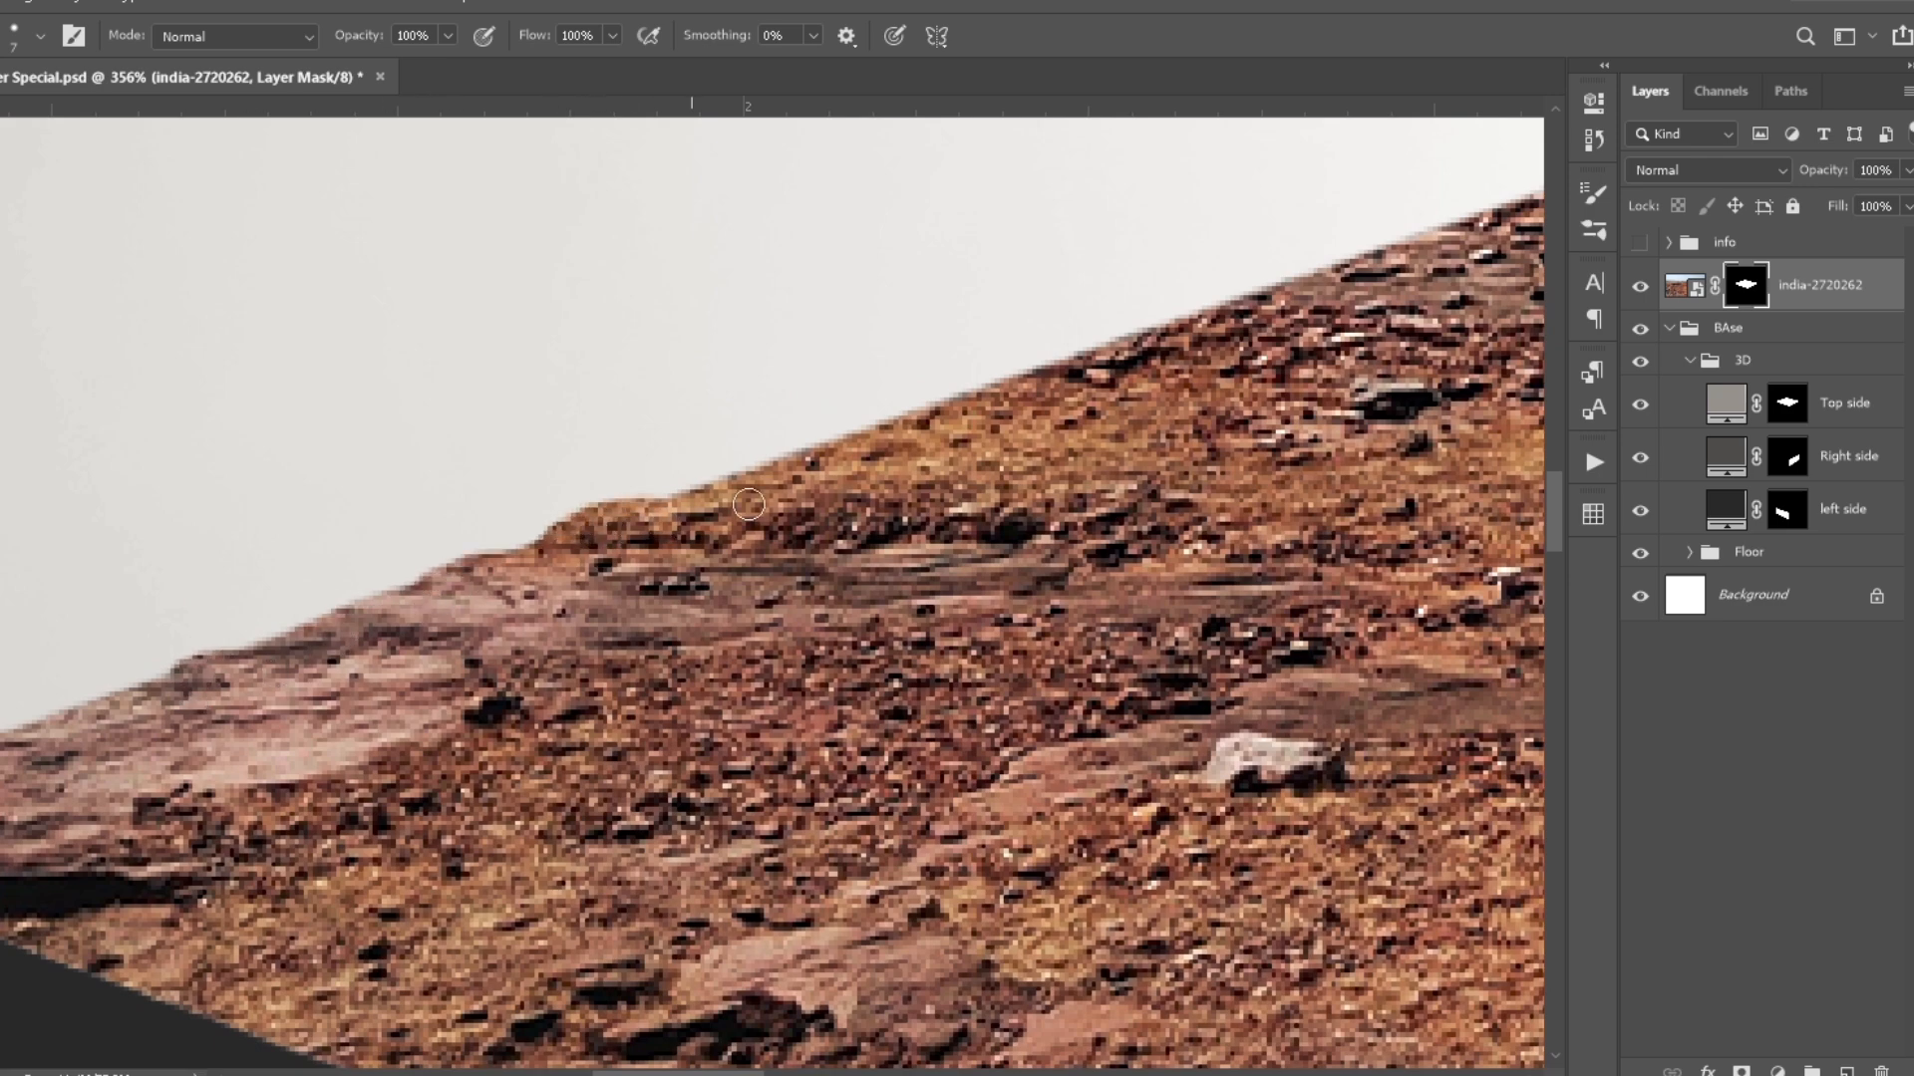
left_click_drag(725, 512, 626, 806)
left_click_drag(856, 686, 353, 1025)
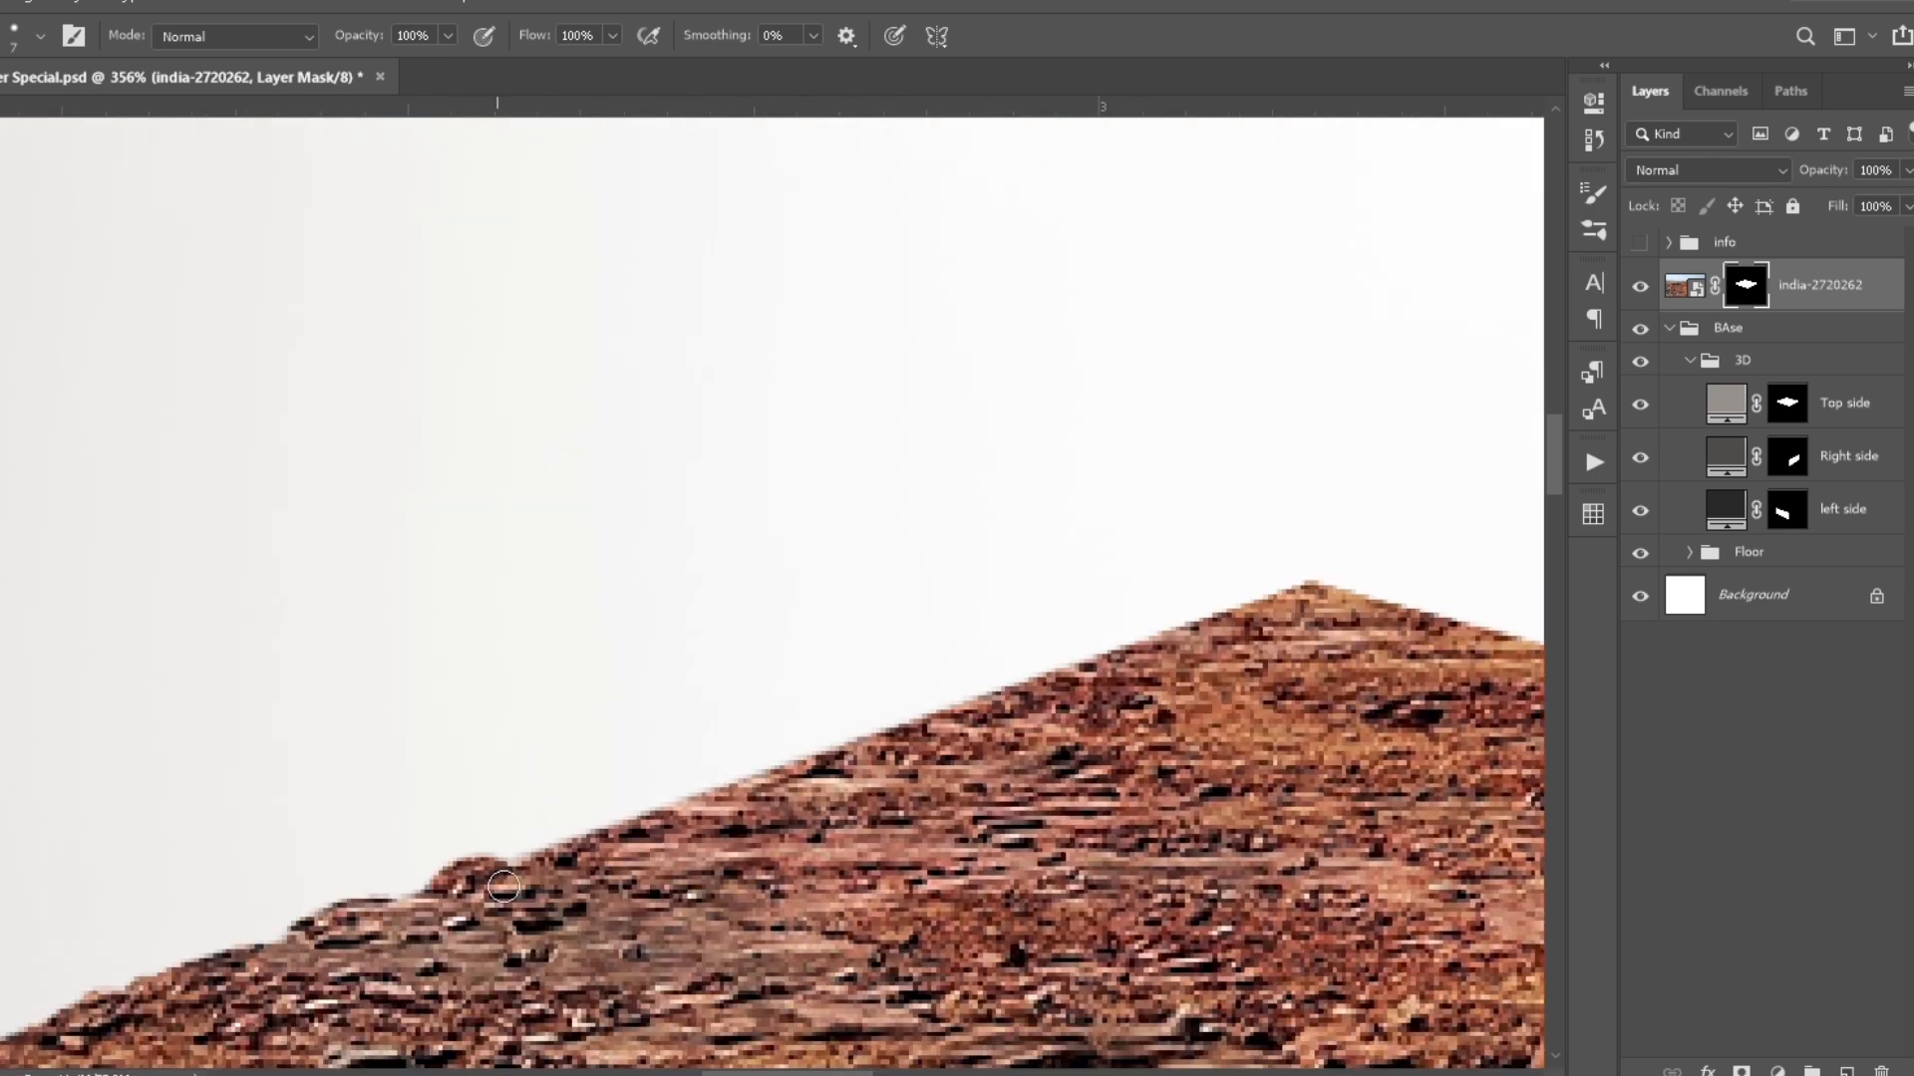
left_click_drag(767, 794, 859, 751)
left_click_drag(932, 723, 718, 832)
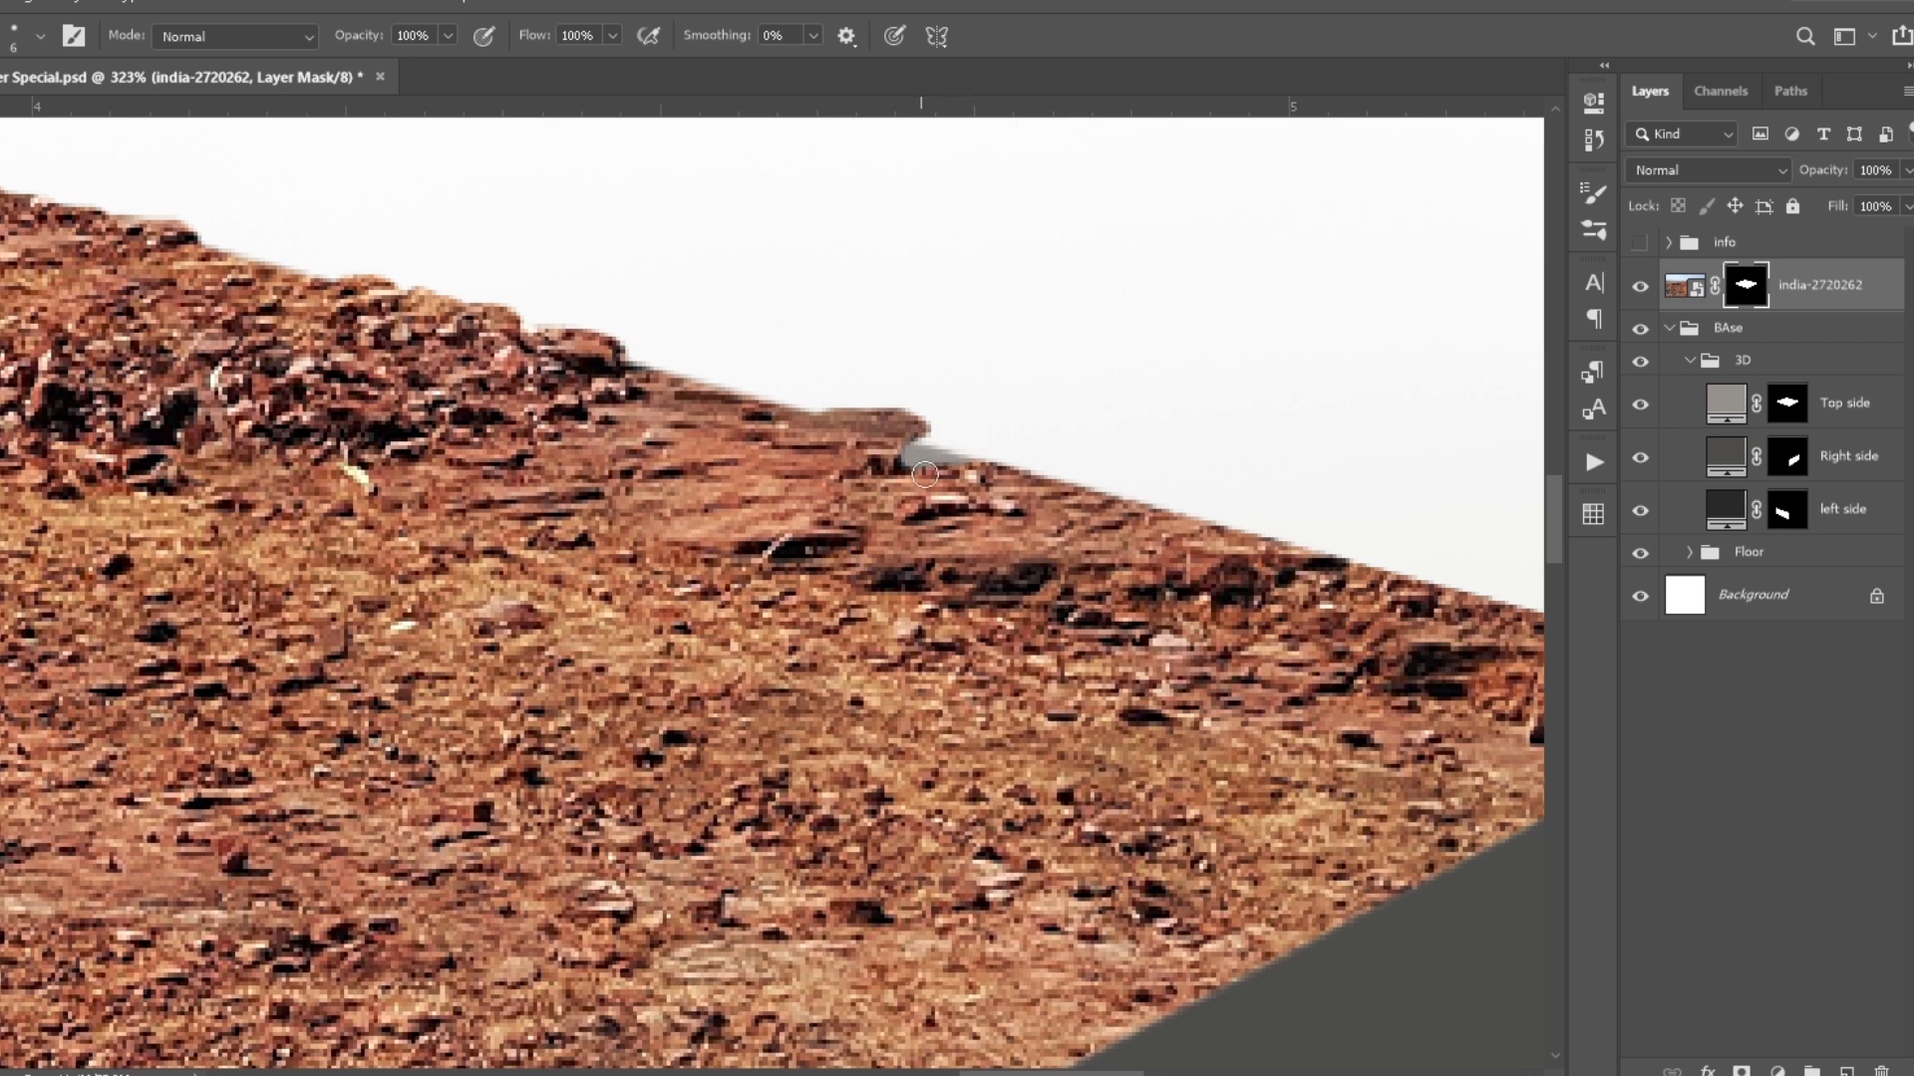
- Paint the ground photo's mask along the block's rear right edge so that single rocks protrude
scroll(953, 420, "up", 1)
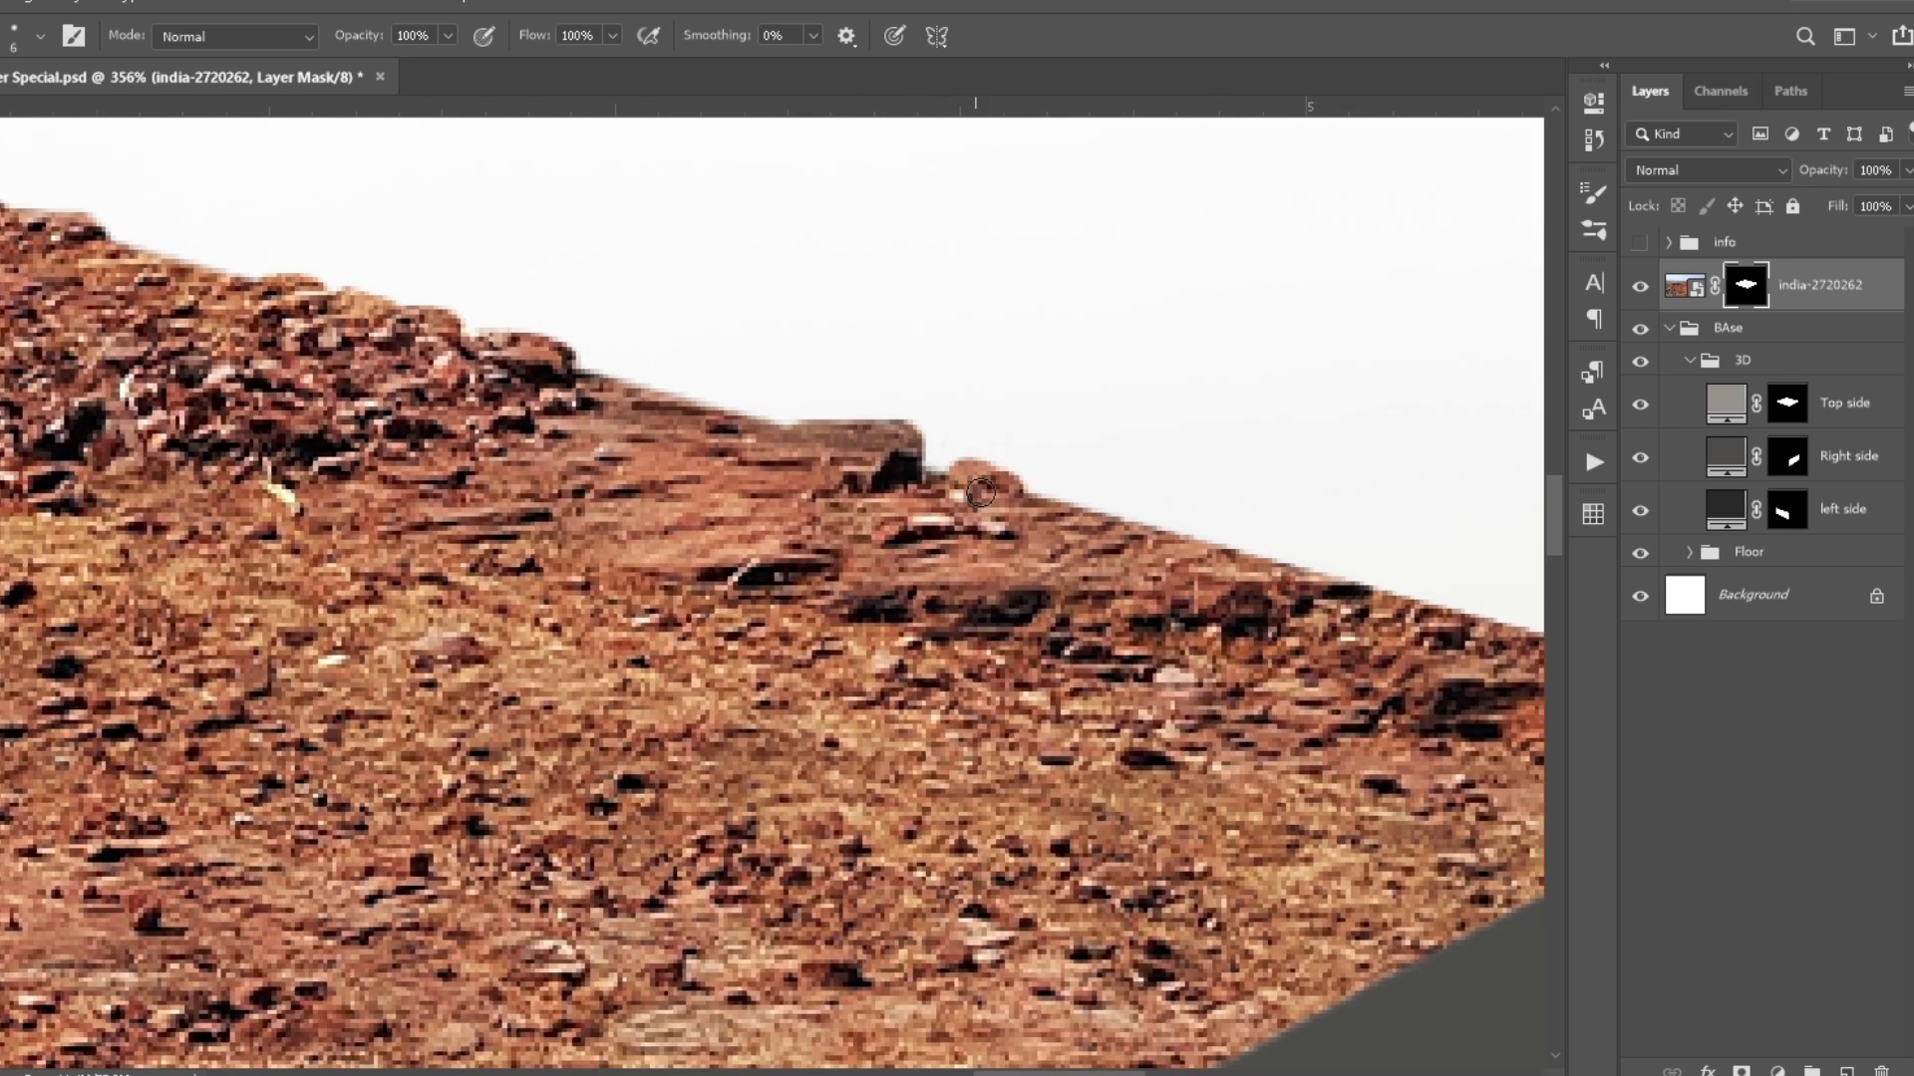
scroll(662, 409, "down", 6)
scroll(641, 790, "down", 5)
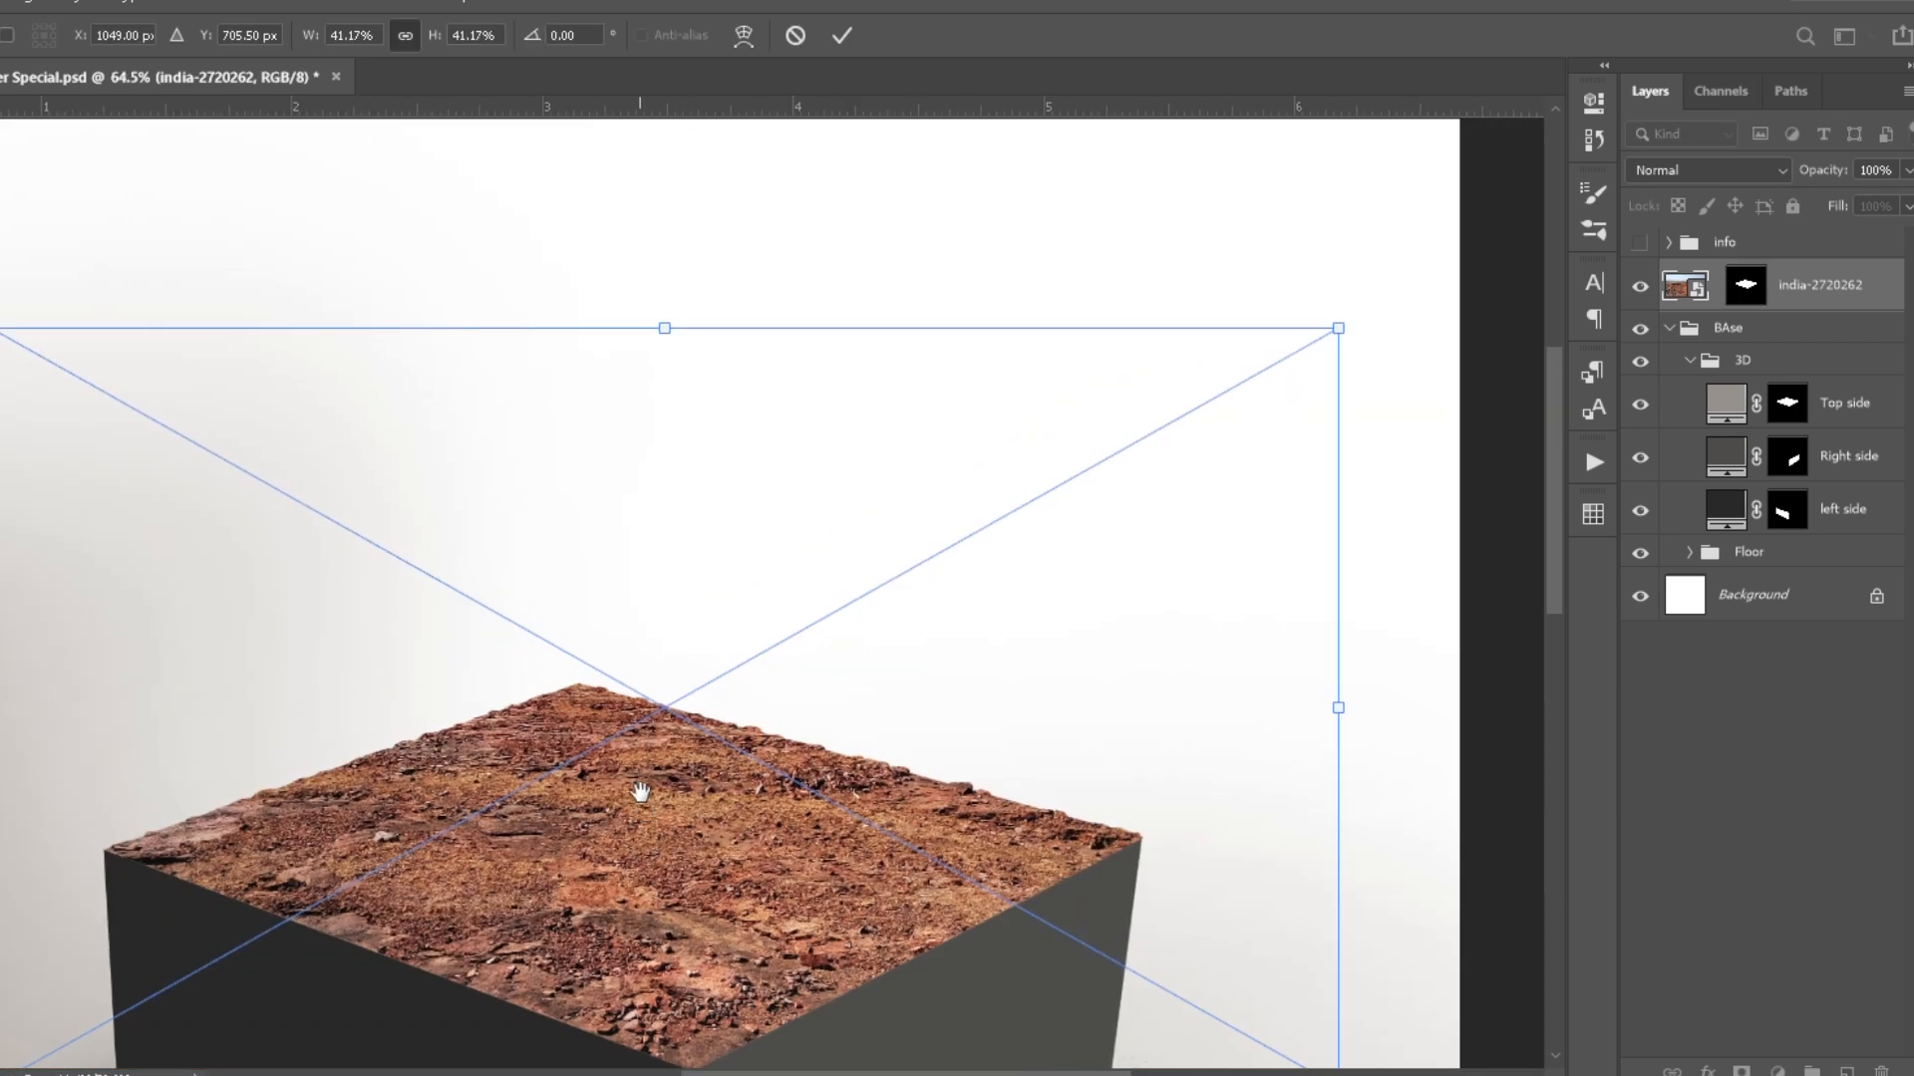
scroll(641, 792, "down", 1)
left_click_drag(658, 1064, 671, 1051)
key("Return")
key("ctrl+0")
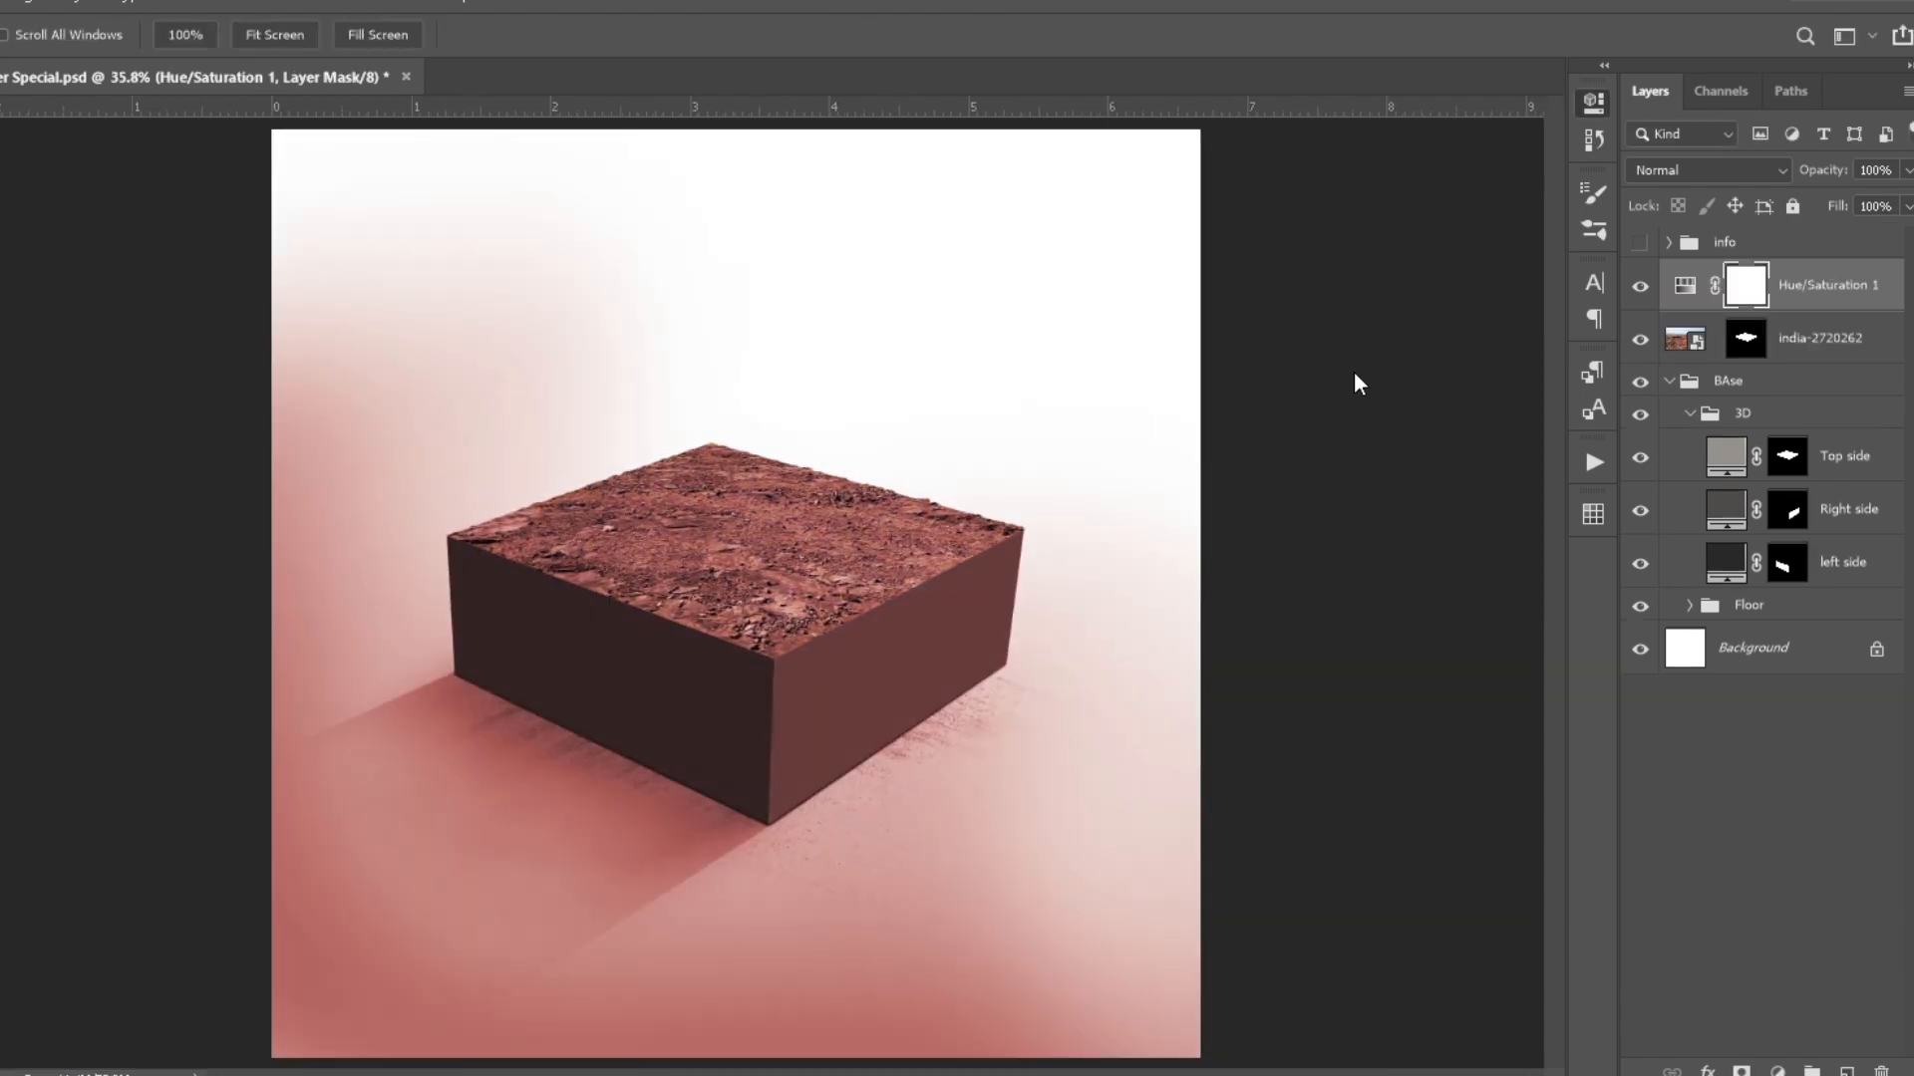
- Tint the ground texture blue with a Hue/Saturation adjustment clipped to it
key("ctrl+alt+g")
left_click_drag(1334, 285, 1377, 373)
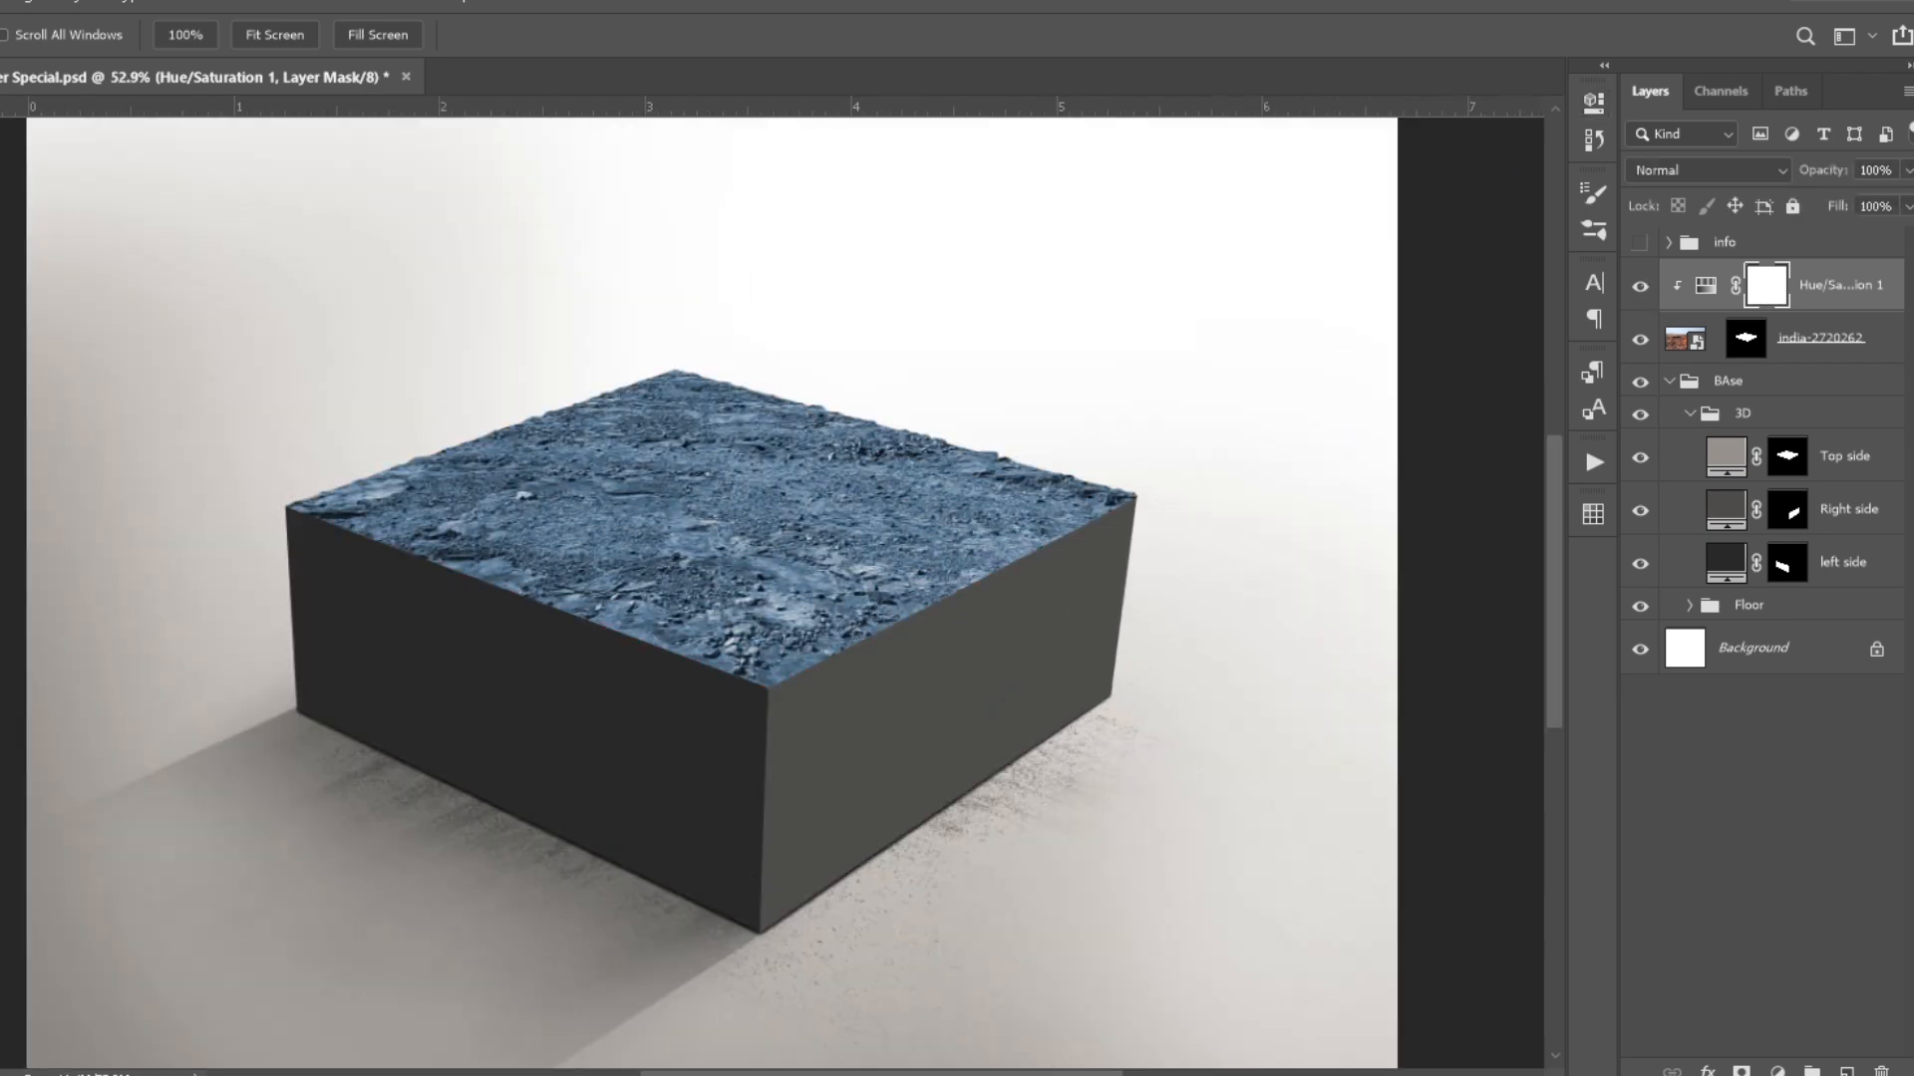
key("ctrl+0")
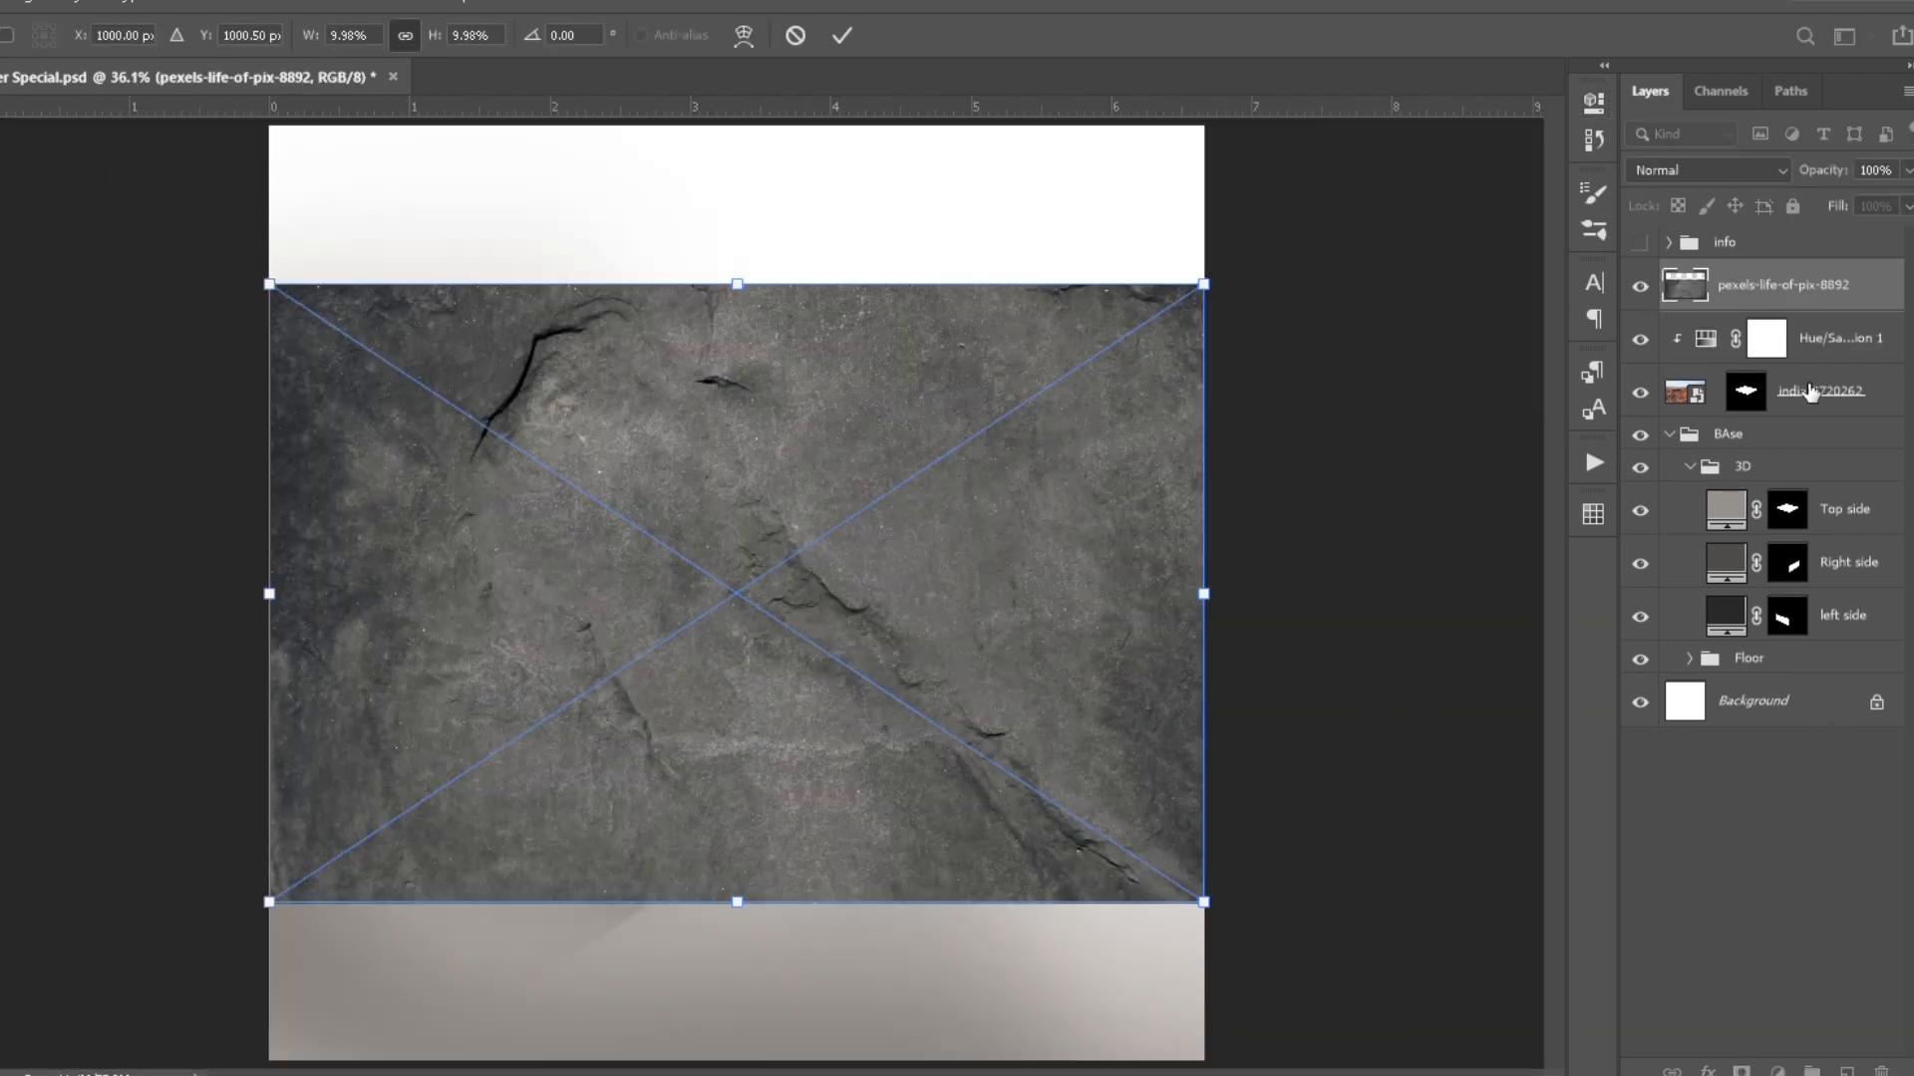
- Rename the ground layer Surface and the placed stone texture rock
double_click(1811, 393)
type("Surface")
double_click(1751, 289)
type("rock")
key("Return")
- Duplicate the rock layer, hide the copy and select the original
key("ctrl+j")
left_click(1640, 286)
left_click(1737, 339)
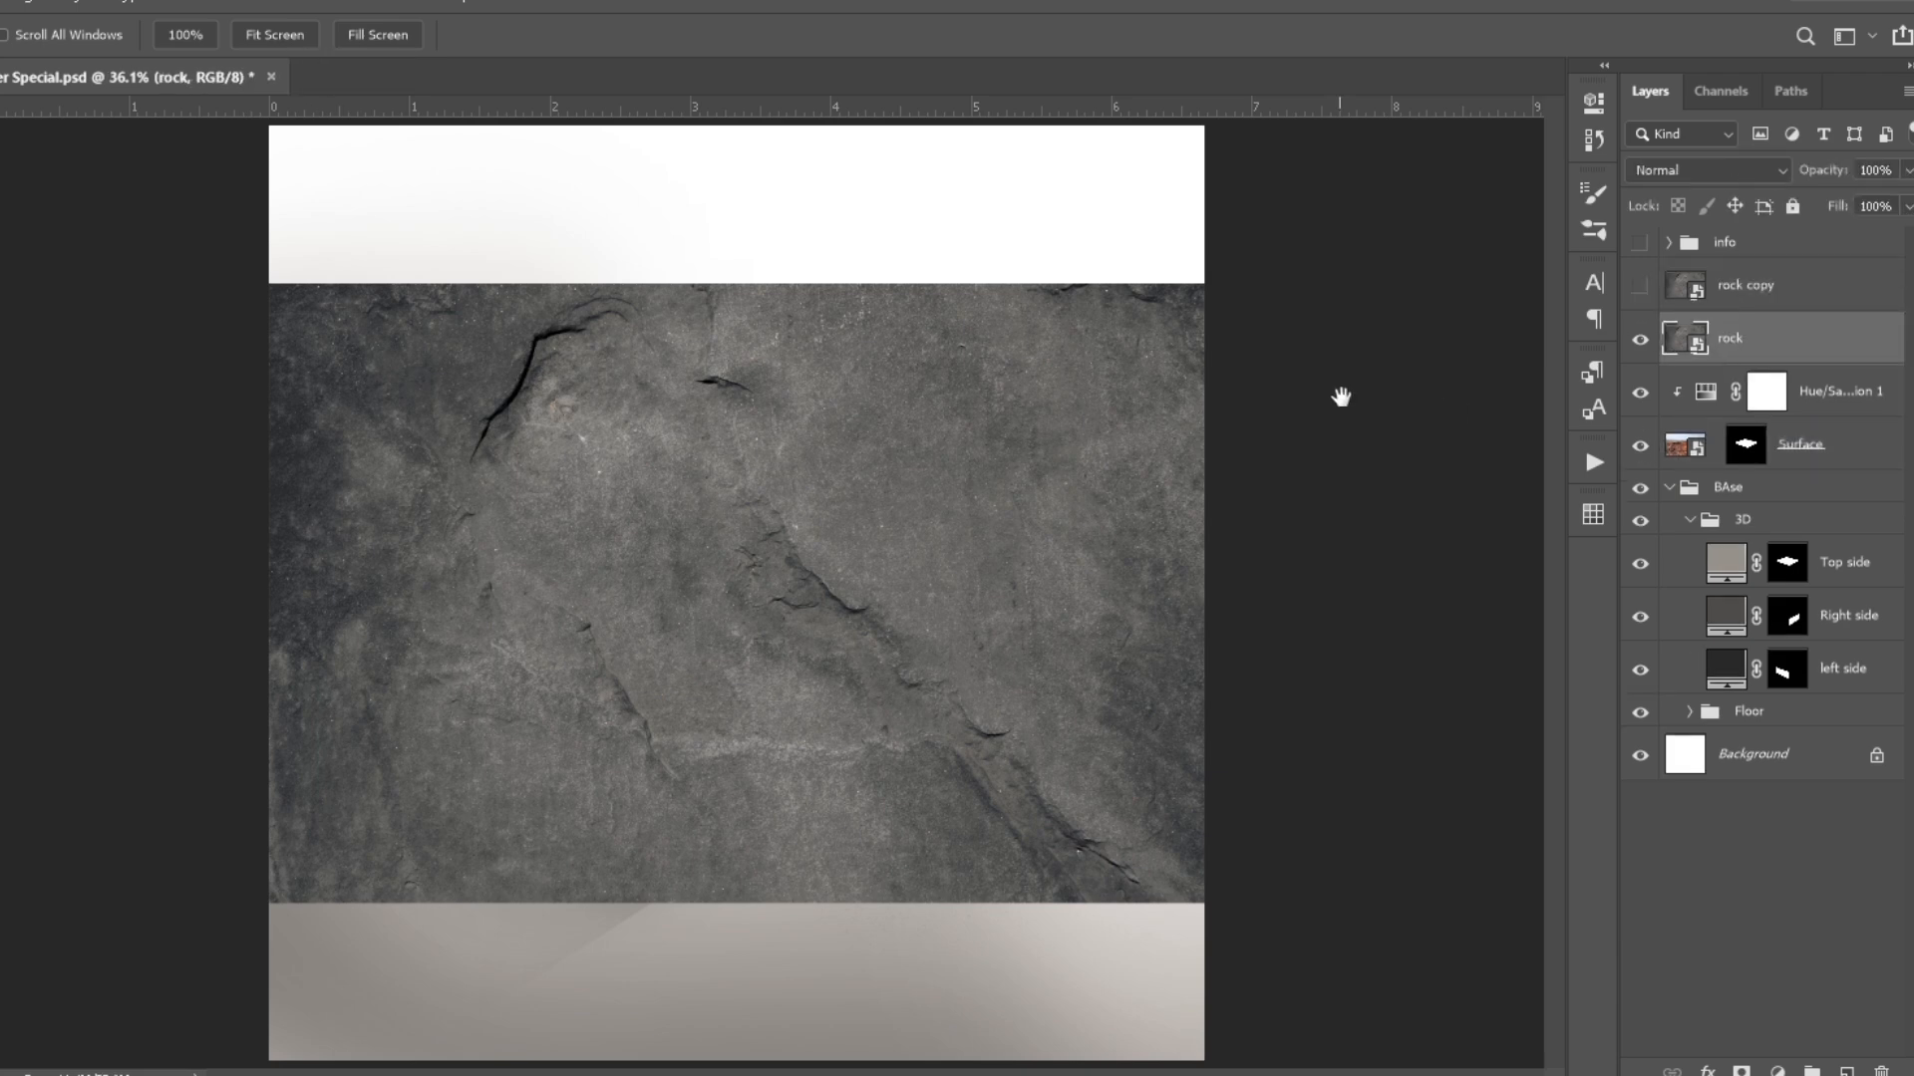
- Transform the rock texture so that its corners match the block's left face
key("ctrl+t")
left_click_drag(1204, 284, 500, 750)
left_click_drag(322, 809, 500, 636)
scroll(500, 638, "up", 5)
left_click_drag(368, 650, 391, 538)
left_click_drag(380, 373, 361, 403)
left_click_drag(891, 651, 1104, 886)
left_click_drag(1100, 713, 1124, 672)
left_click_drag(360, 402, 370, 389)
left_click(839, 36)
- Mask the rock layer with the selection loaded from the left side layer's mask
left_click(1792, 623, "ctrl")
left_click(1796, 673, "ctrl")
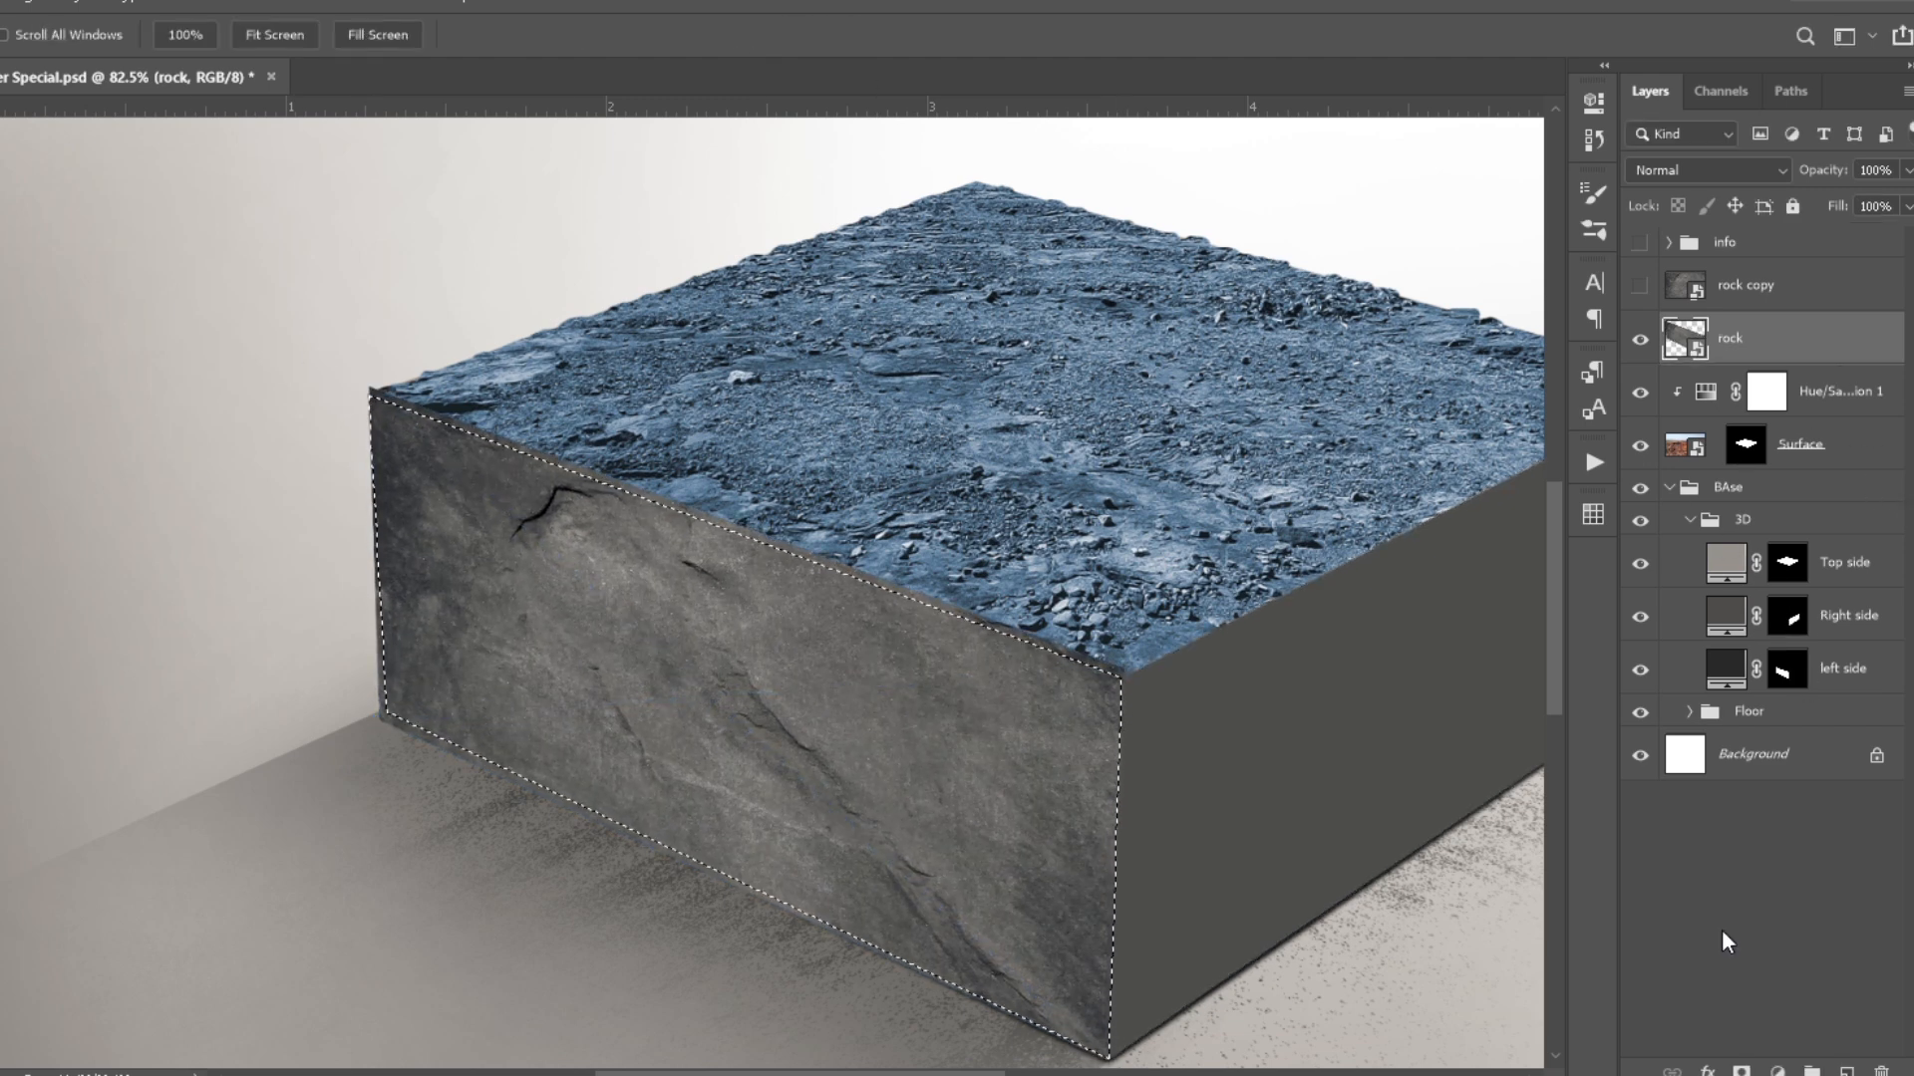
left_click(1741, 1071)
- Unlink the rock texture from its mask and enlarge it beyond the left face's borders
left_click(1715, 340)
left_click(1685, 342)
key("ctrl+t")
left_click_drag(374, 553, 169, 538)
scroll(573, 543, "down", 4)
left_click_drag(937, 927, 983, 972)
scroll(513, 531, "up", 8)
left_click_drag(511, 528, 422, 418)
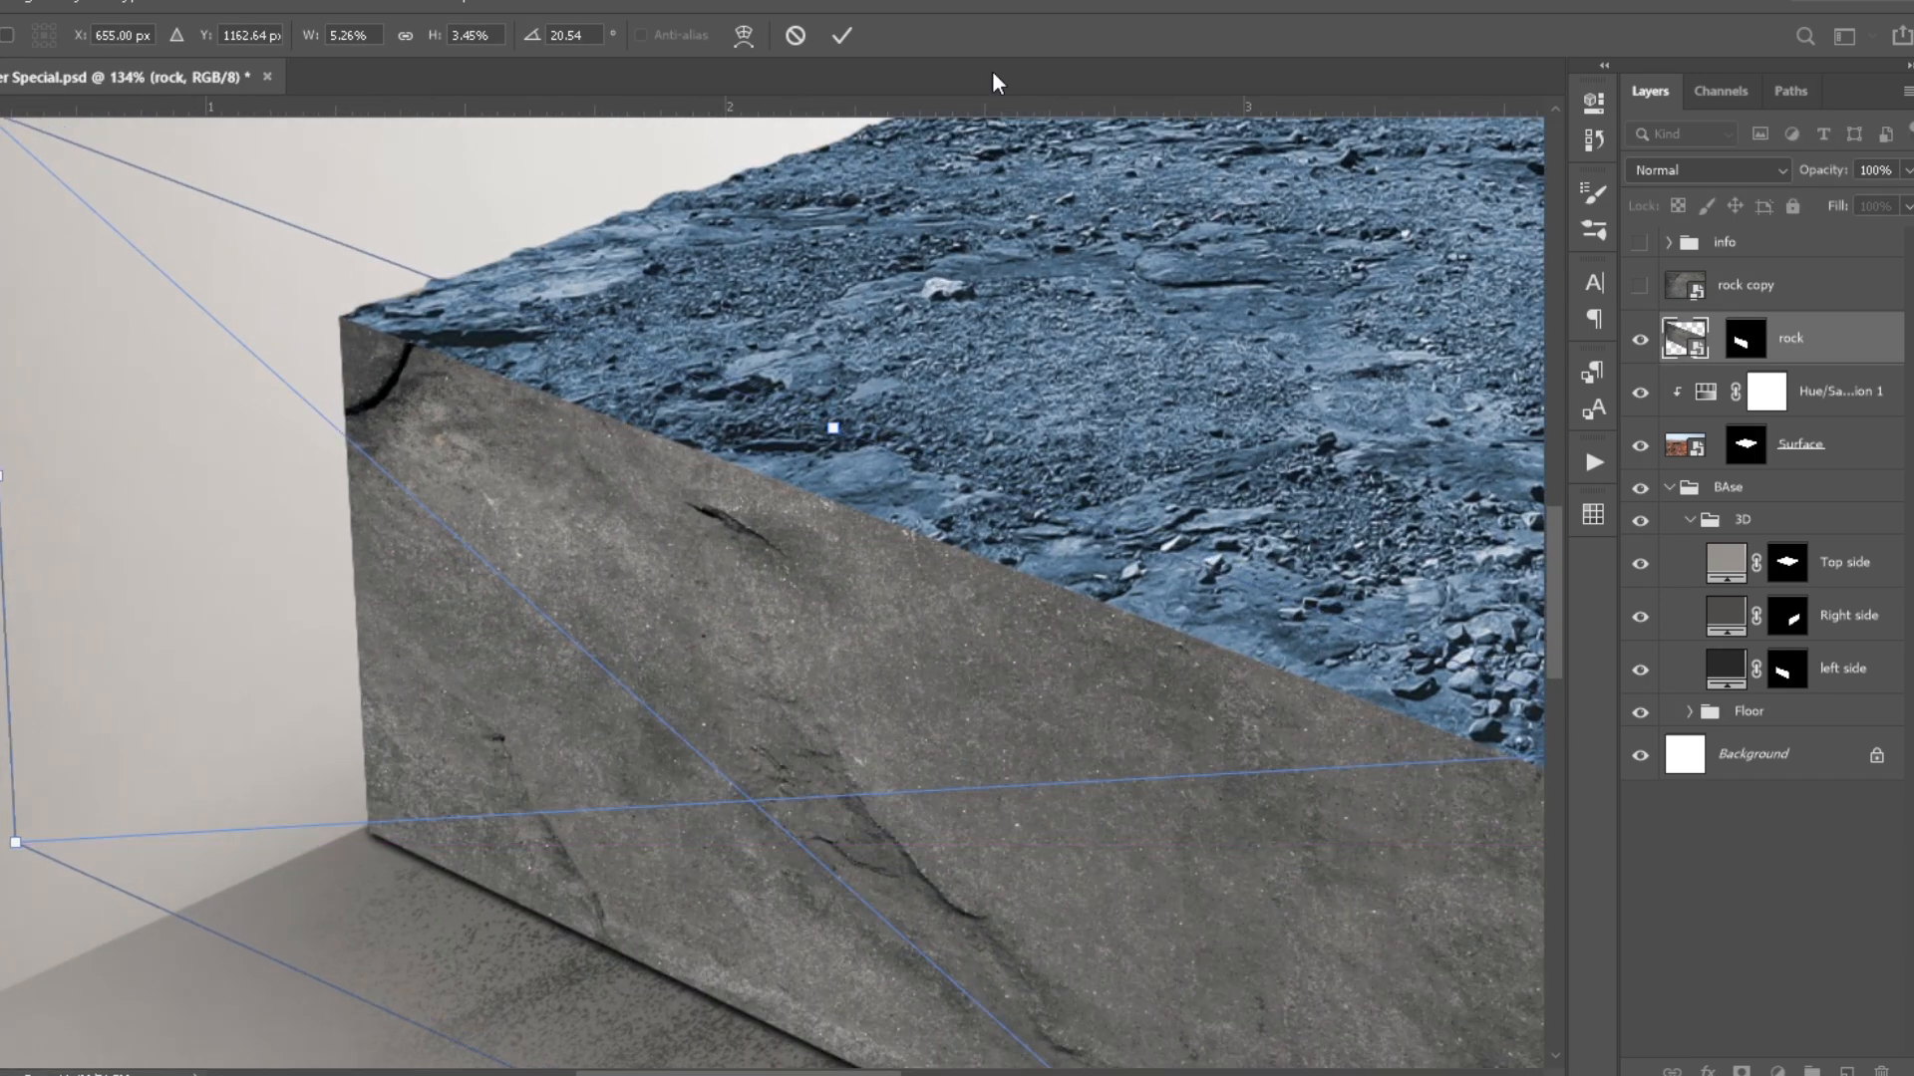
key("Return")
- Copy the blue Hue/Saturation adjustment above the rock layer and clip it to that layer
scroll(1119, 513, "down", 12)
scroll(1119, 512, "up", 1)
left_click_drag(1826, 389, 1814, 314)
left_click(1691, 365, "alt")
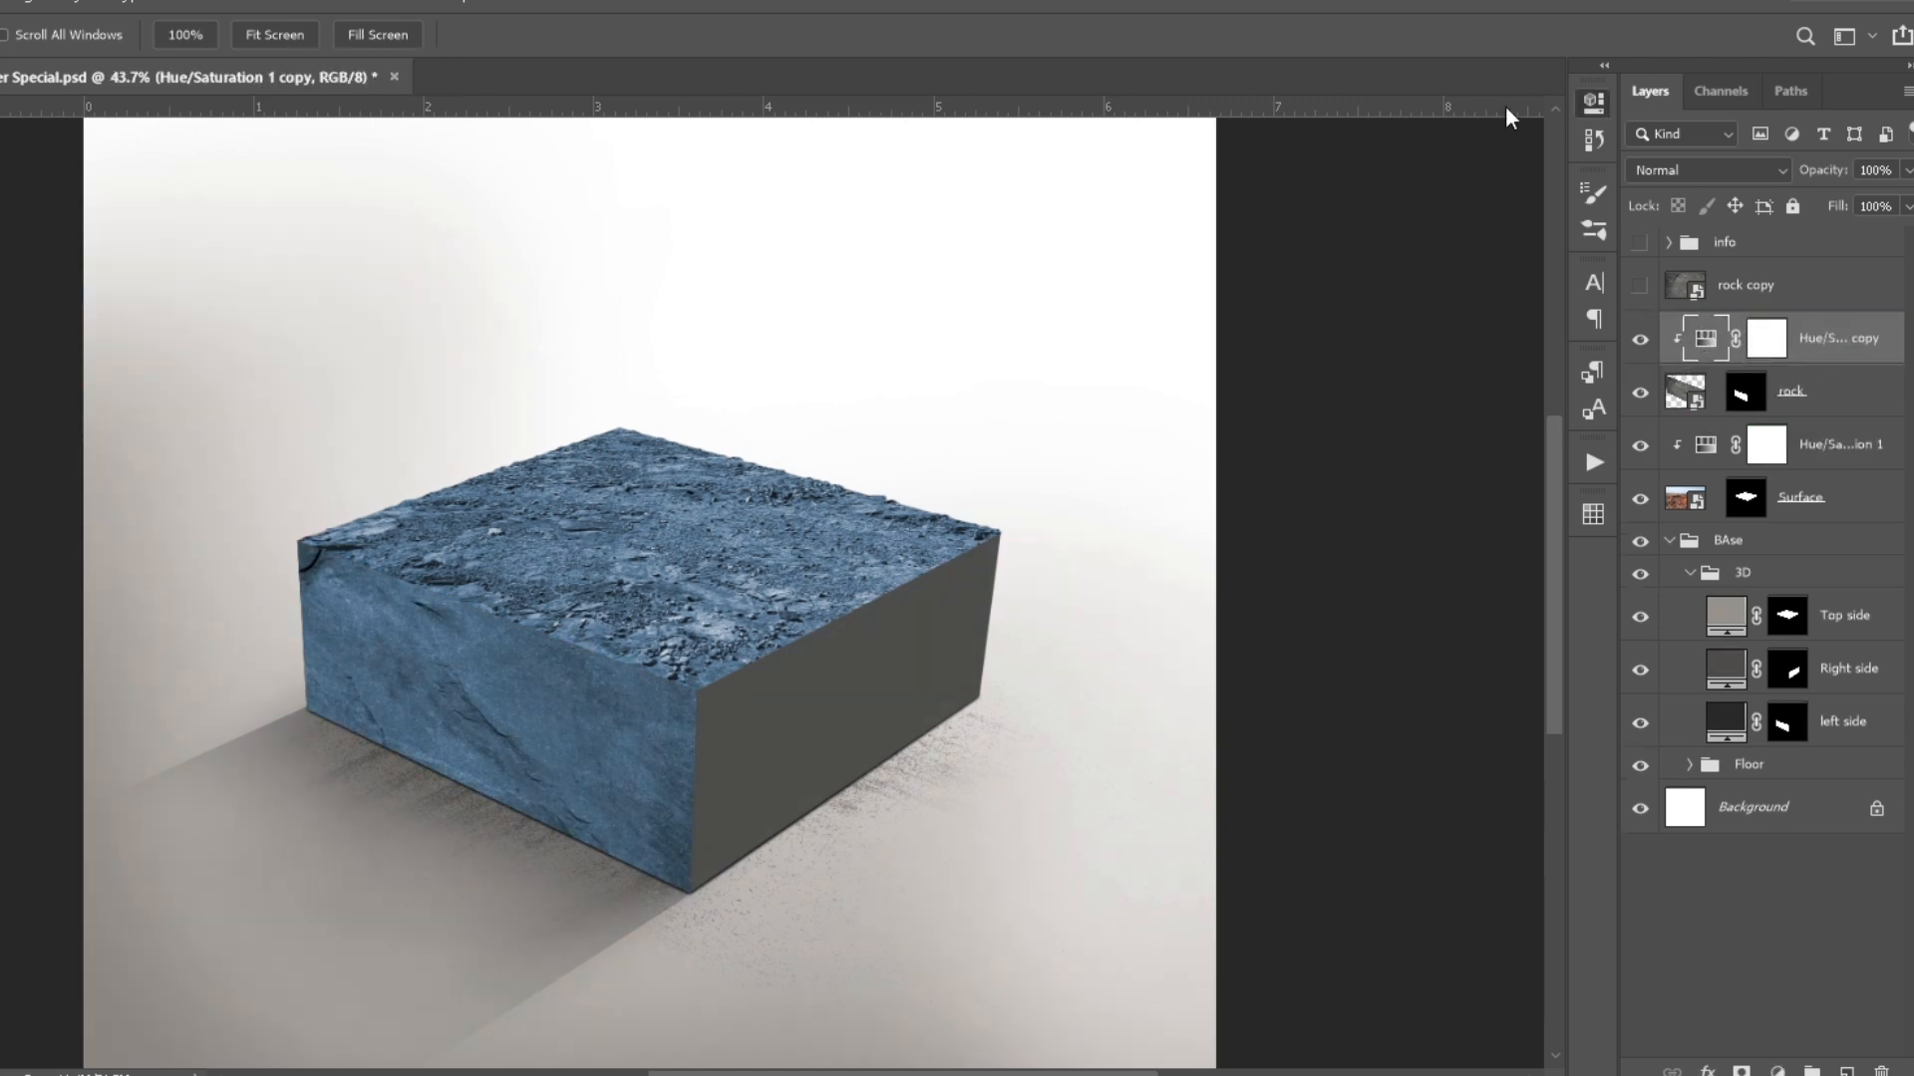
- Show the rock copy layer, transform its texture to fit the block's right face and mask it to that face
left_click(1639, 286)
left_click(1739, 285)
key("ctrl+t")
left_click_drag(649, 237, 649, 718)
right_click(640, 787)
left_click(688, 749)
left_click_drag(622, 817, 863, 732)
right_click(861, 738)
left_click(925, 1042)
left_click_drag(1092, 754, 981, 559)
left_click_drag(835, 523, 845, 592)
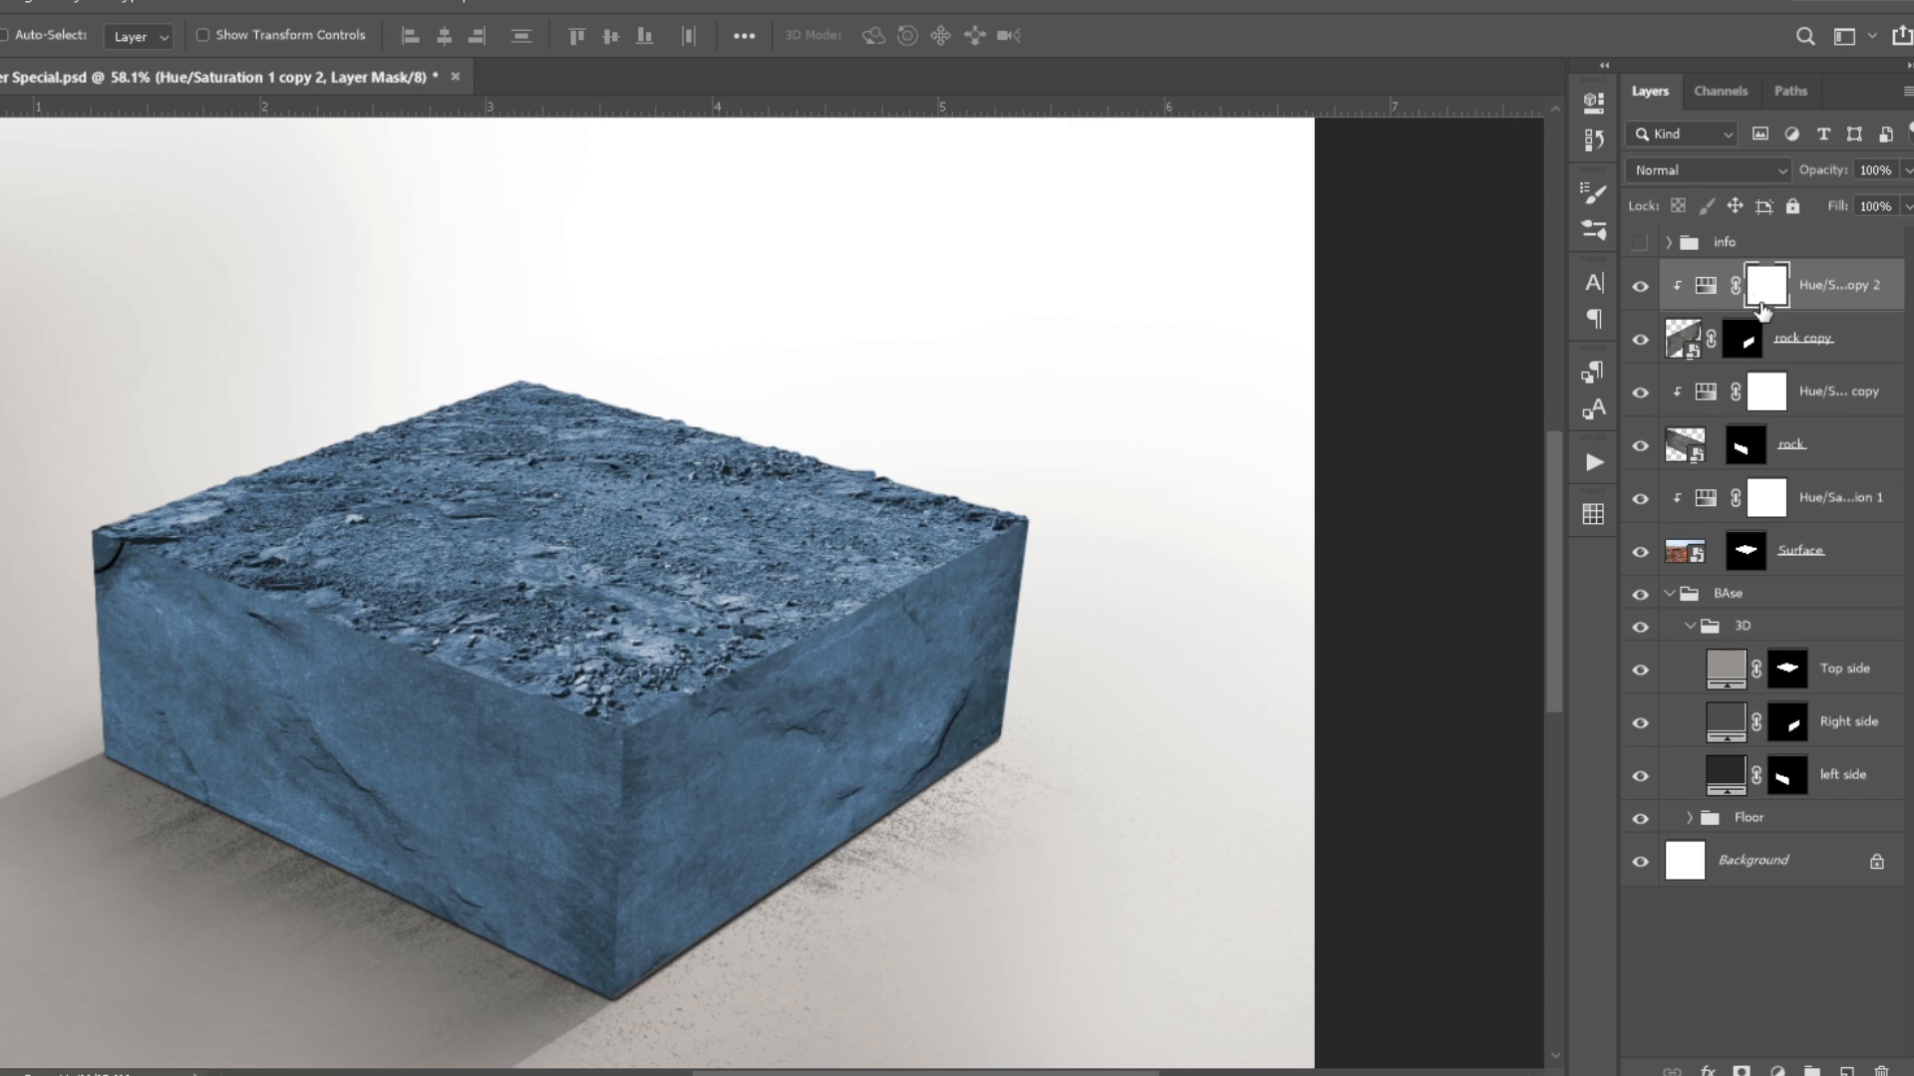
- Darken the left face with an Exposure adjustment clipped above its Hue/Saturation copy
left_click(1766, 391)
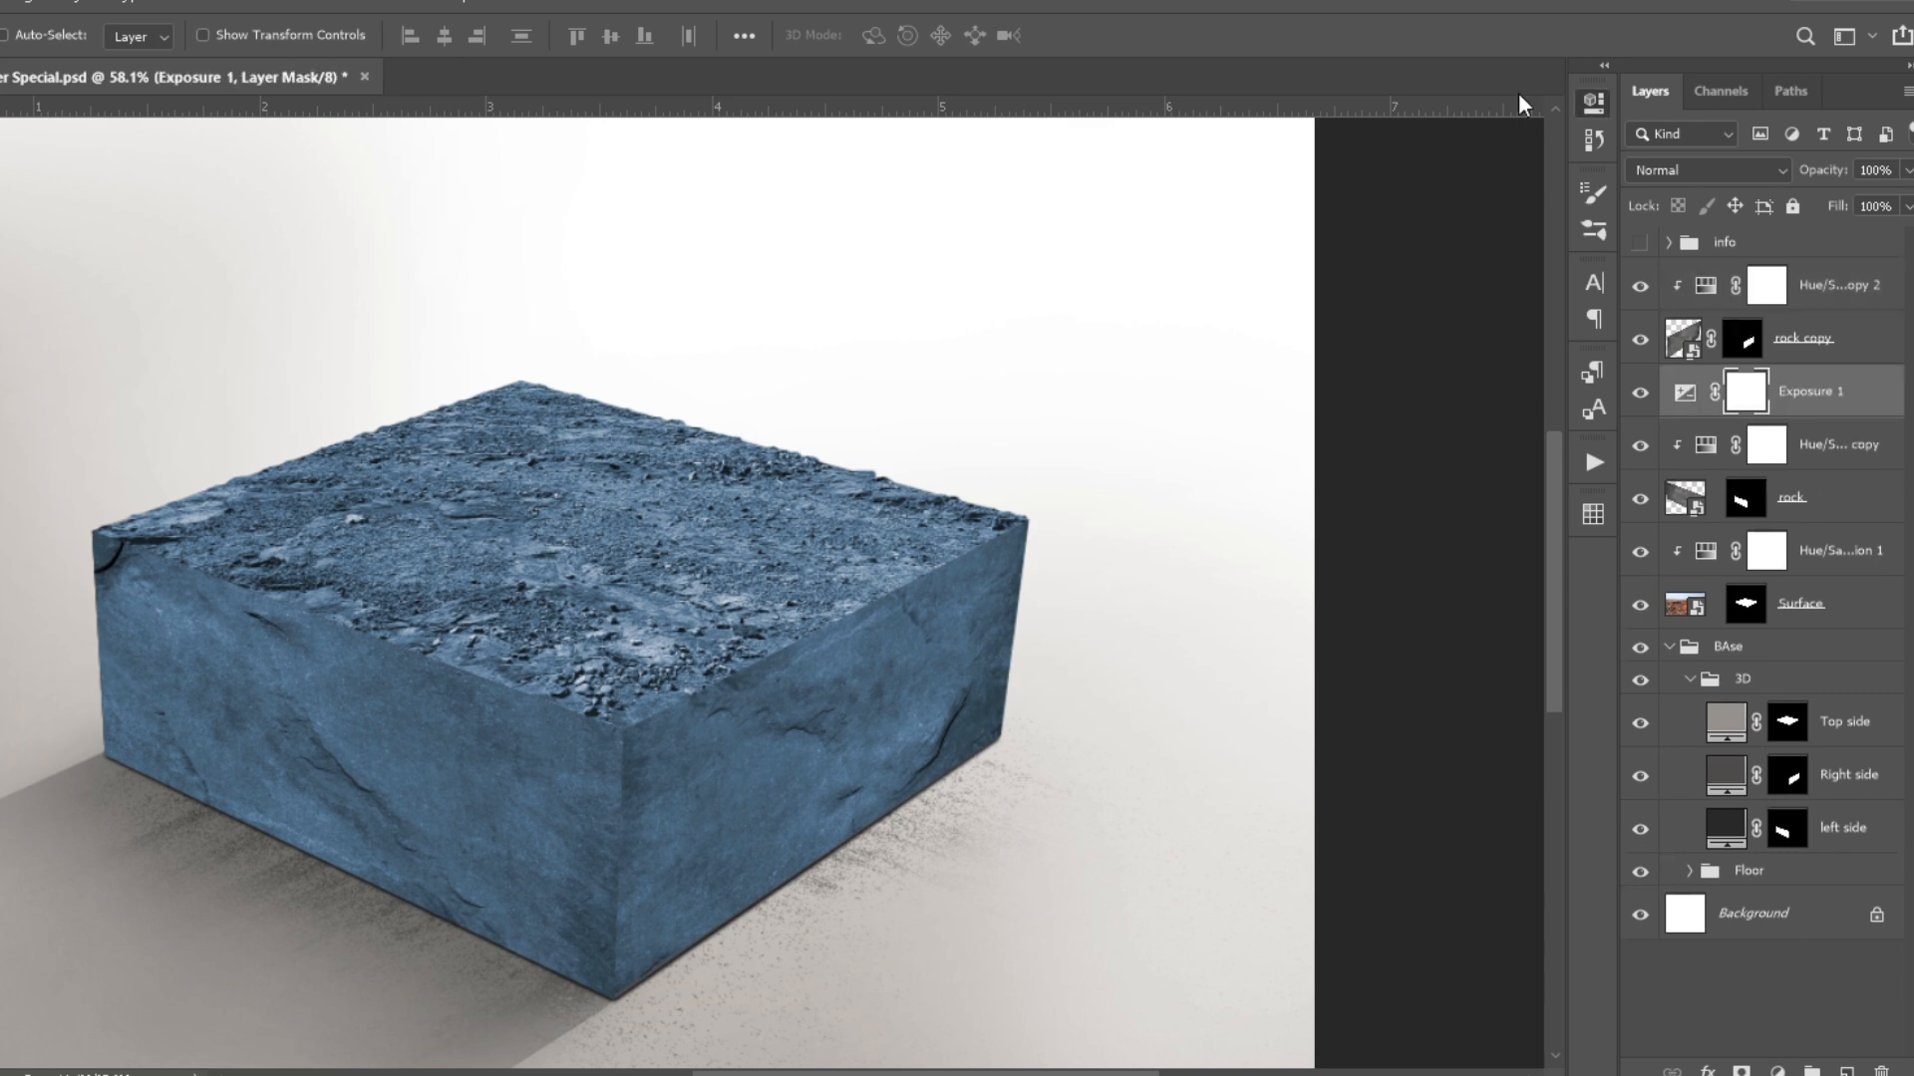
key("ctrl+z")
key("ctrl+shift+z")
left_click_drag(1388, 257, 1383, 257)
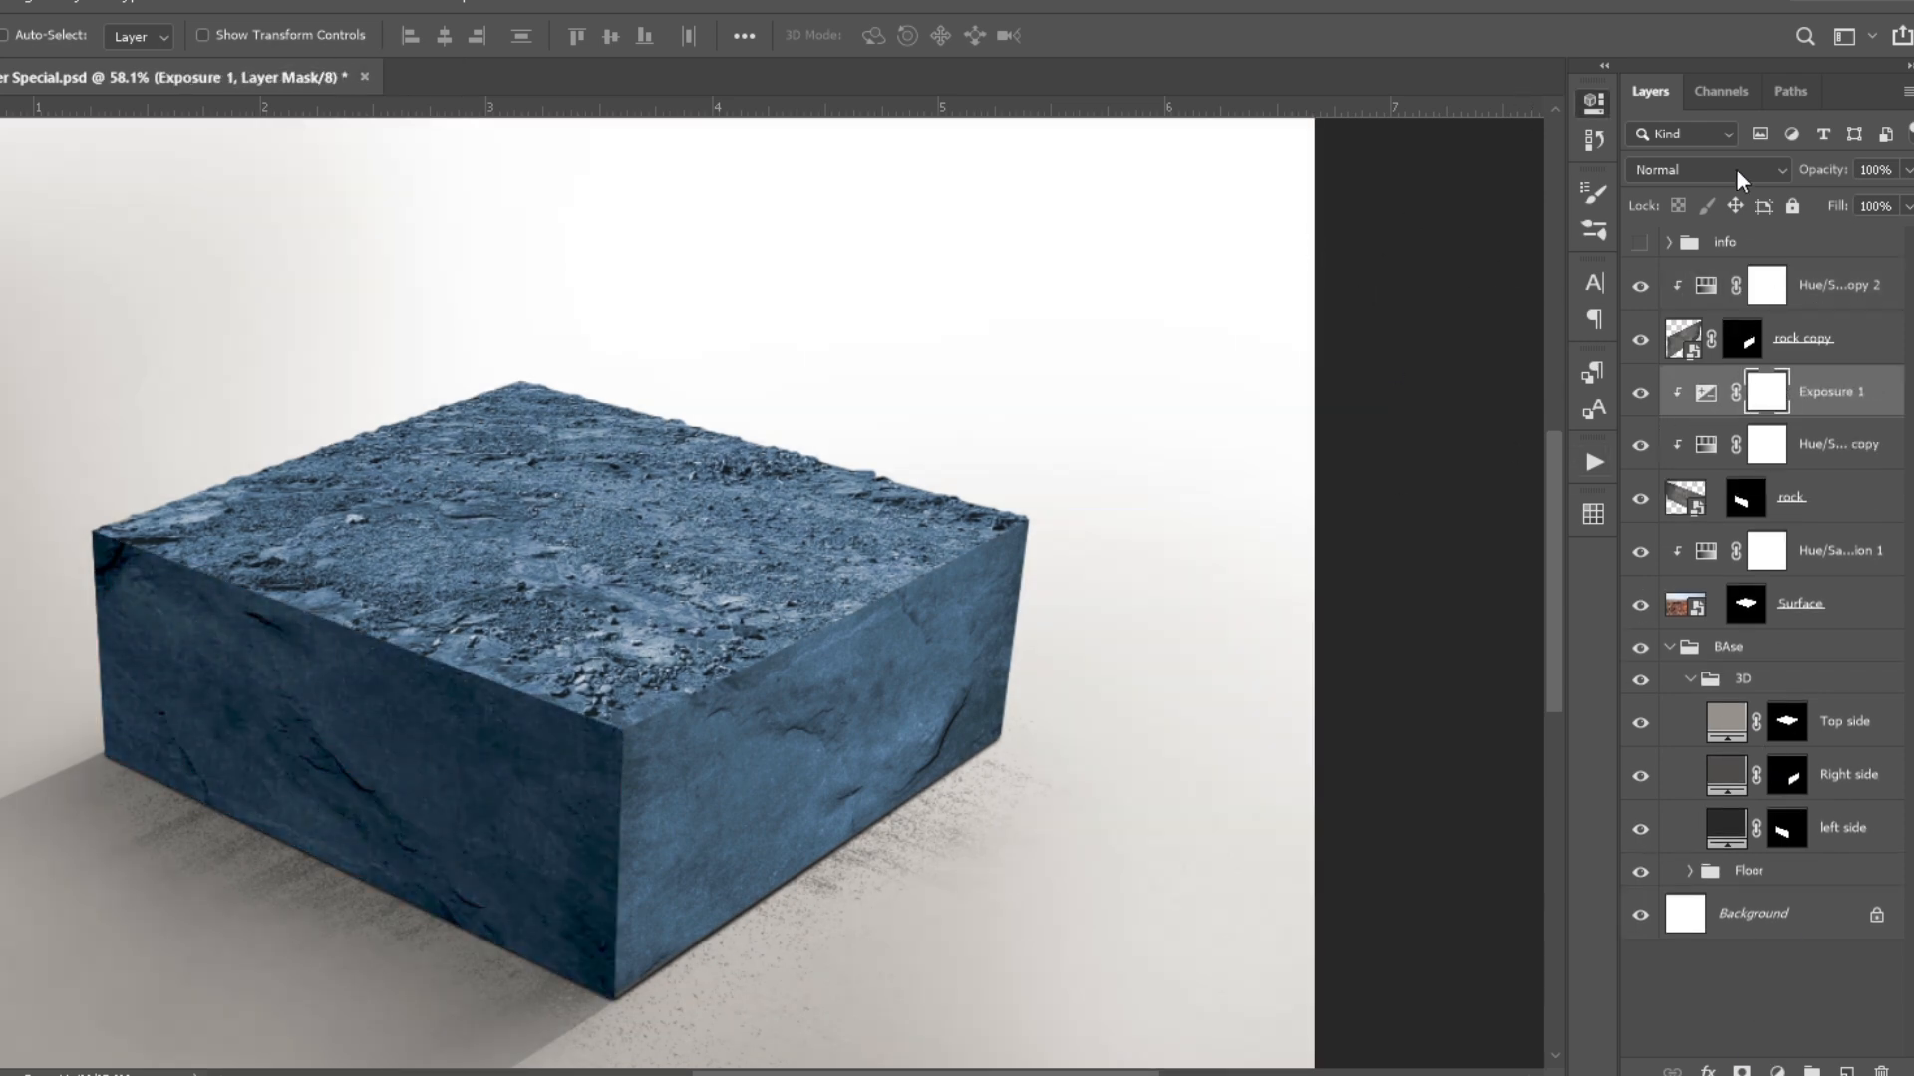
- Set the Exposure adjustment to Luminosity and soften its effect on the mask with a large brush at 20% opacity
key("b")
key("]")
key("]")
key("]")
scroll(251, 723, "down", 3)
scroll(608, 640, "down", 3)
left_click_drag(608, 640, 916, 633)
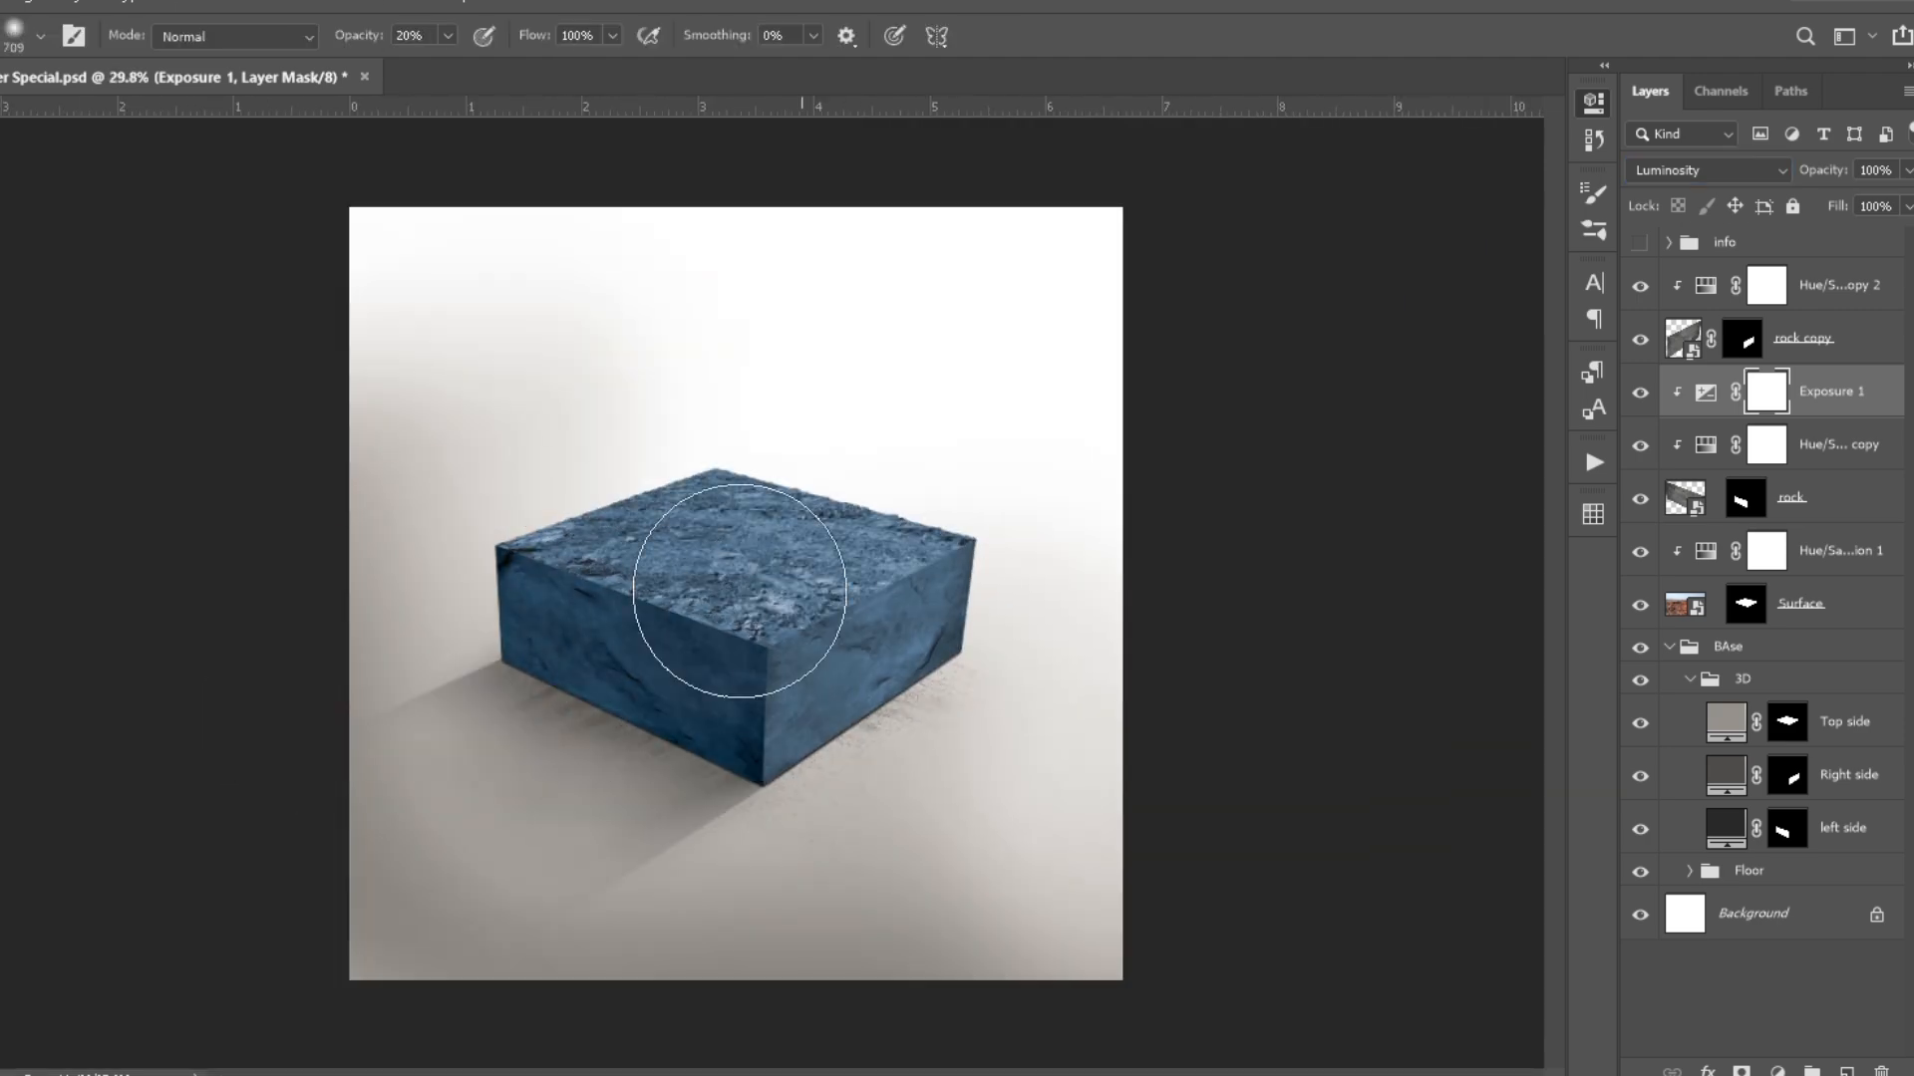
scroll(838, 697, "up", 4)
- Paint a soft shadow along the left face's base on a new layer clipped above the Exposure adjustment, using 20% brush opacity
key("ctrl+shift+alt+n")
key("]")
key("]")
key("]")
scroll(530, 733, "up", 1)
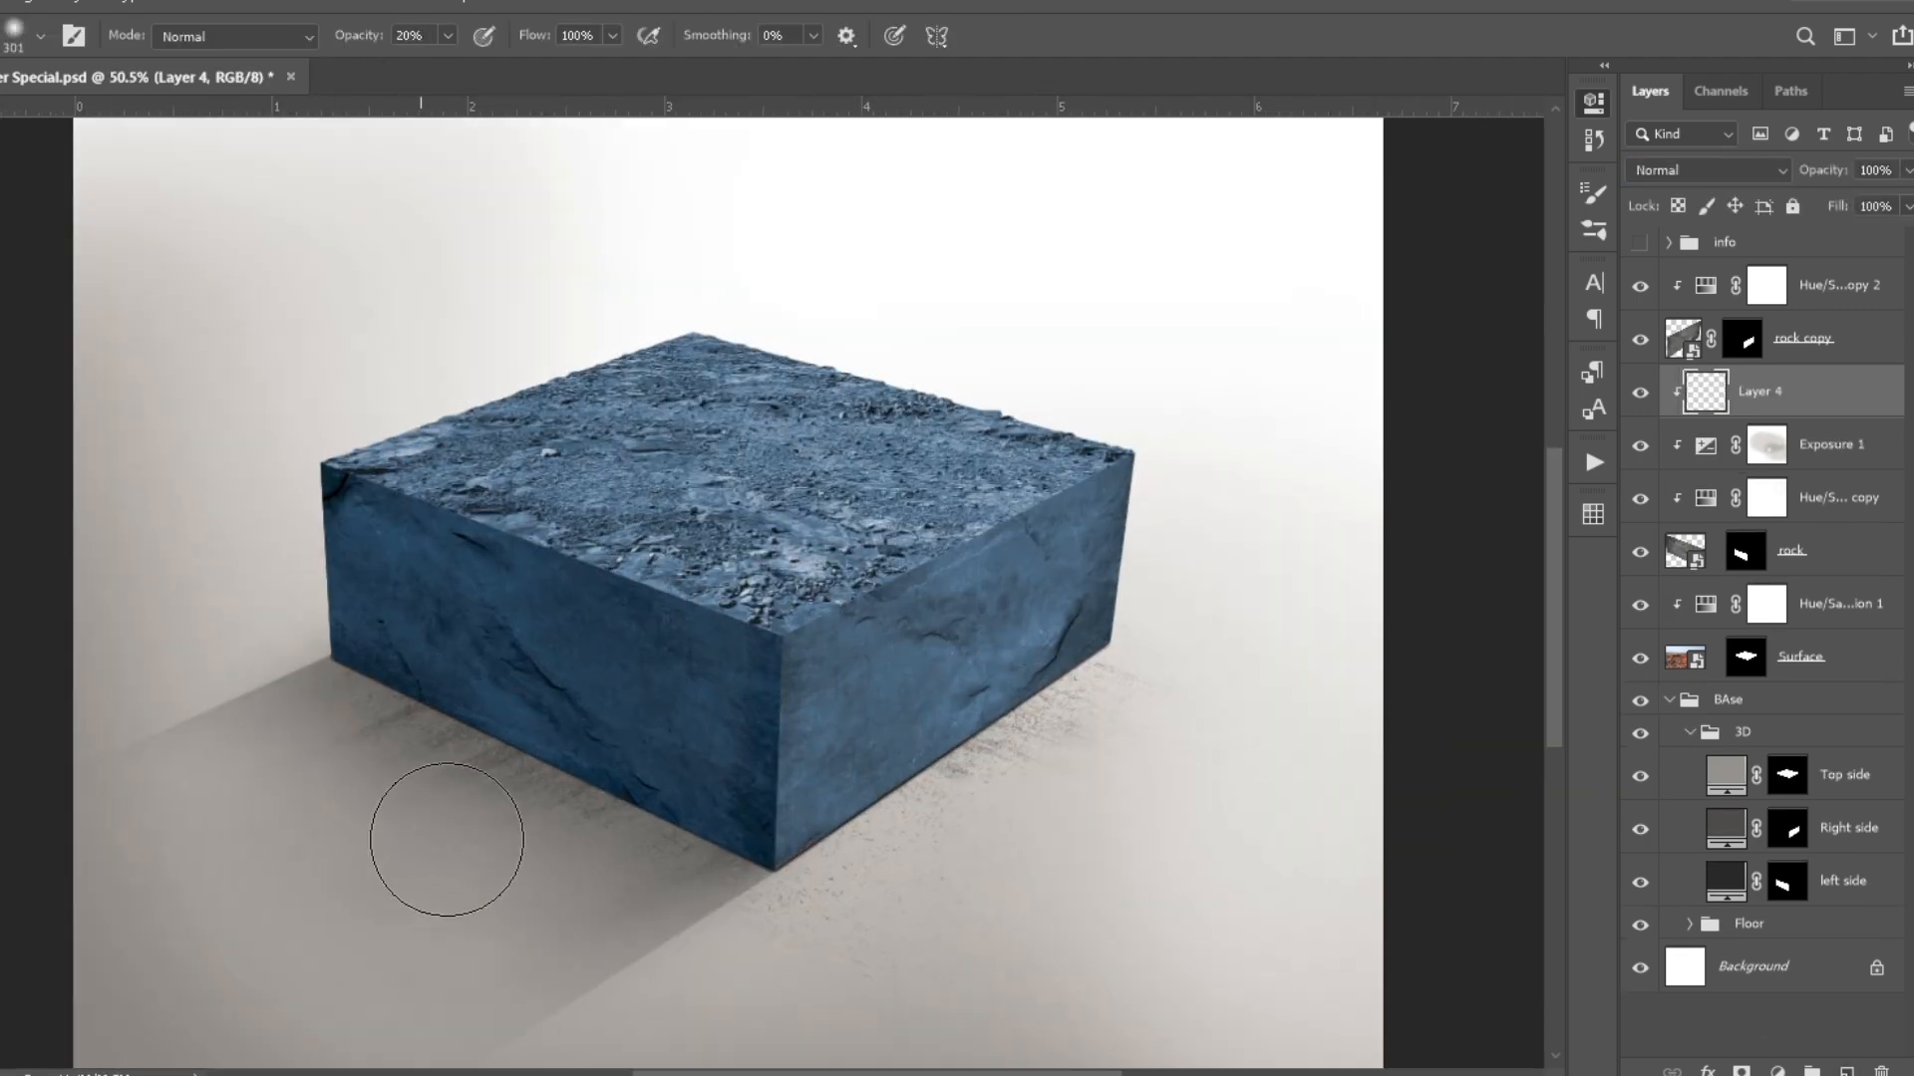
left_click_drag(372, 800, 798, 1000)
scroll(619, 752, "up", 4)
scroll(1190, 927, "down", 3)
mouse_move(1196, 825)
left_mouse_down()
mouse_move(1140, 793)
mouse_move(1211, 773)
left_mouse_up()
scroll(1221, 764, "down", 1)
left_click(1640, 391)
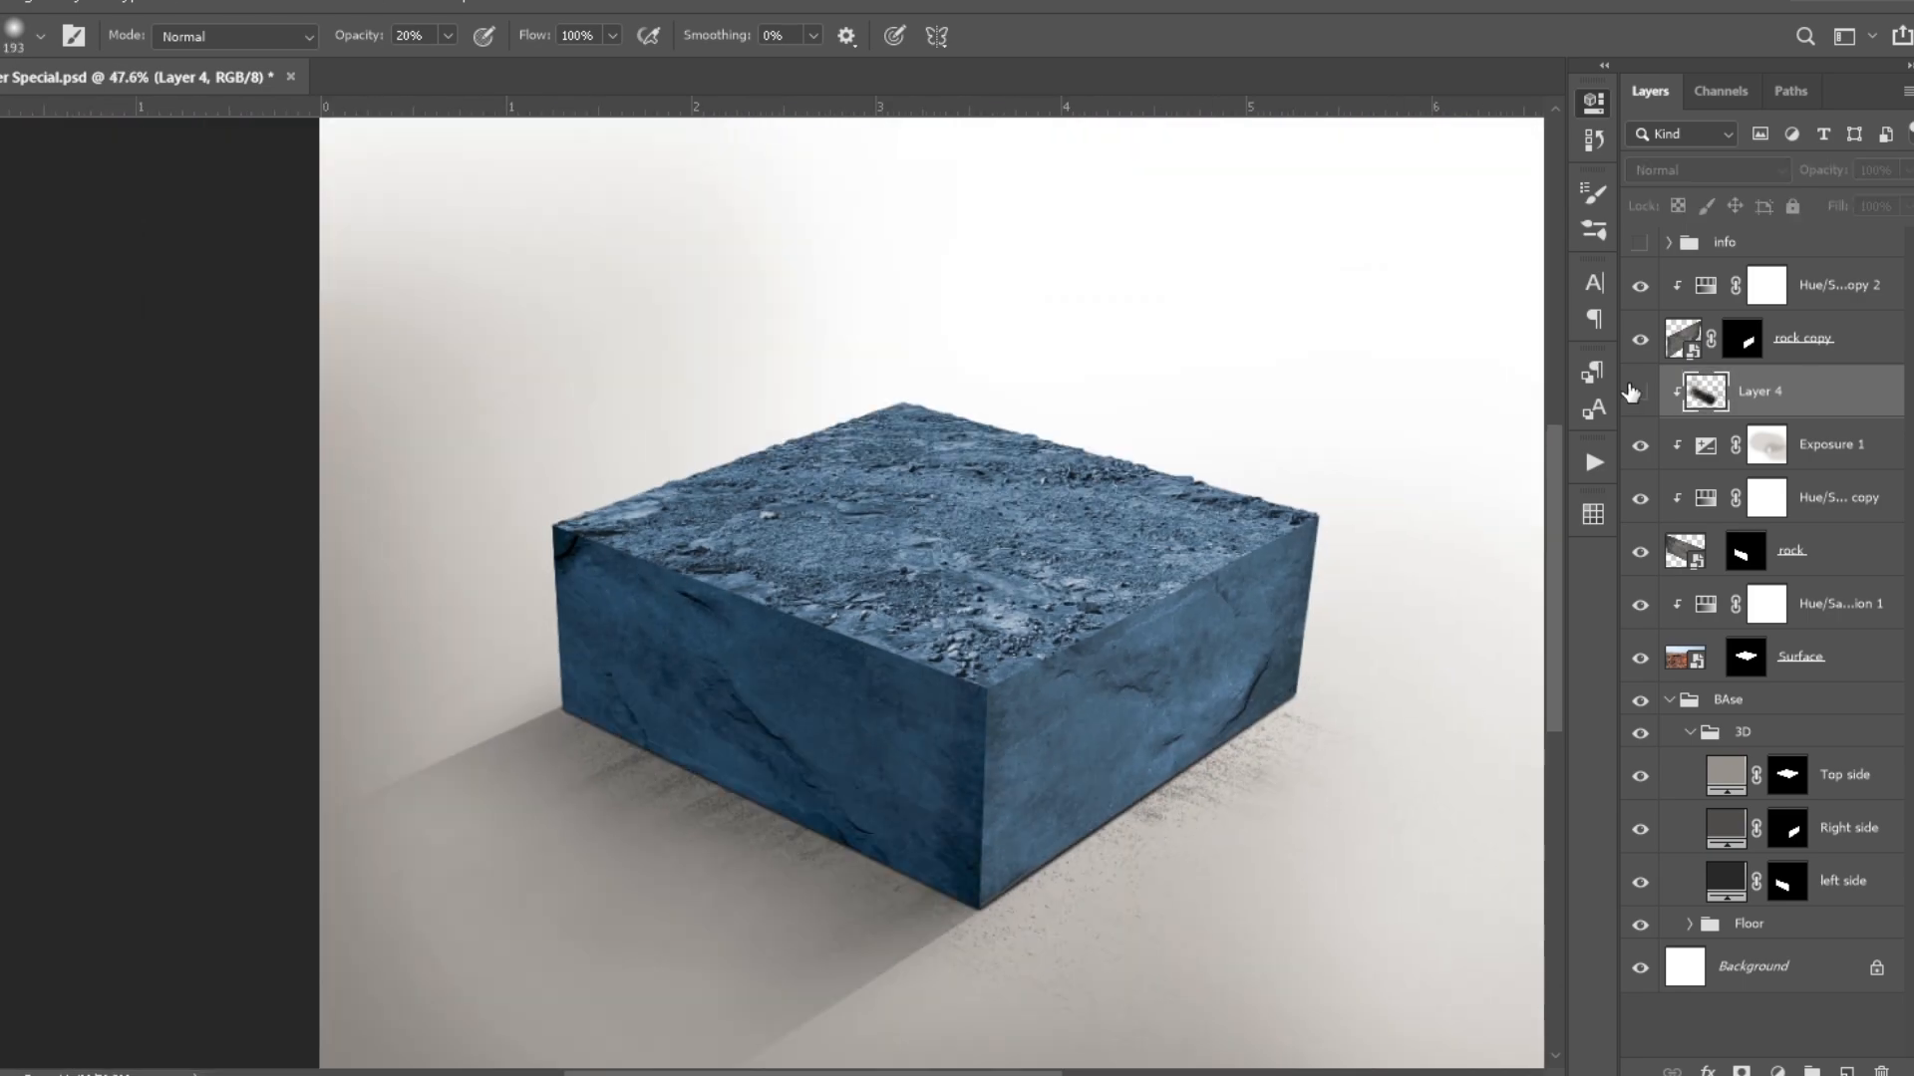
- Add a layer clipped to rock copy and paint soft shading on the right face at 20% brush opacity
left_click(1834, 289)
left_click(1846, 1071)
key("ctrl+alt+g")
mouse_move(1138, 914)
left_mouse_down()
mouse_move(814, 771)
mouse_move(841, 773)
left_mouse_up()
mouse_move(838, 890)
left_mouse_down()
mouse_move(982, 803)
mouse_move(1031, 744)
left_mouse_up()
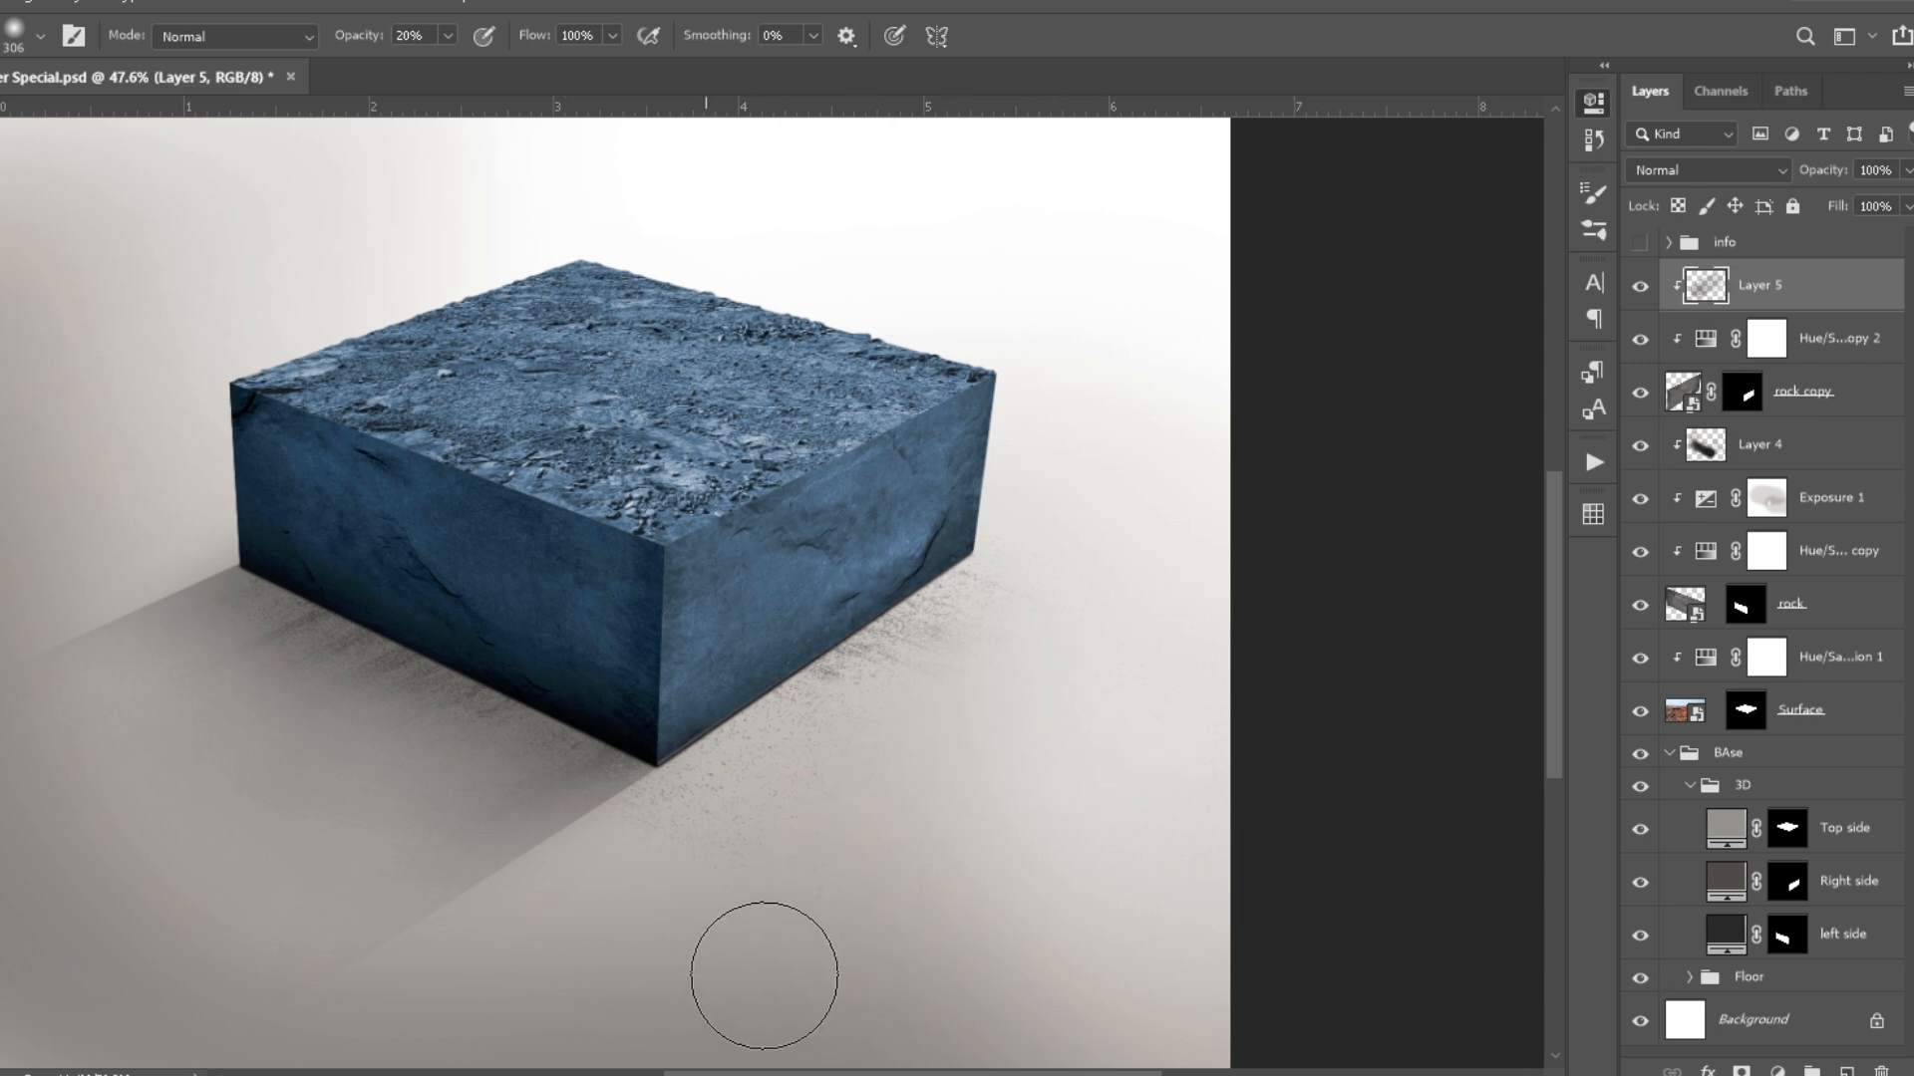
- Nudge the rock copy texture down and to the right within its mask to close the seam along the base
scroll(766, 989, "up", 3)
key("v")
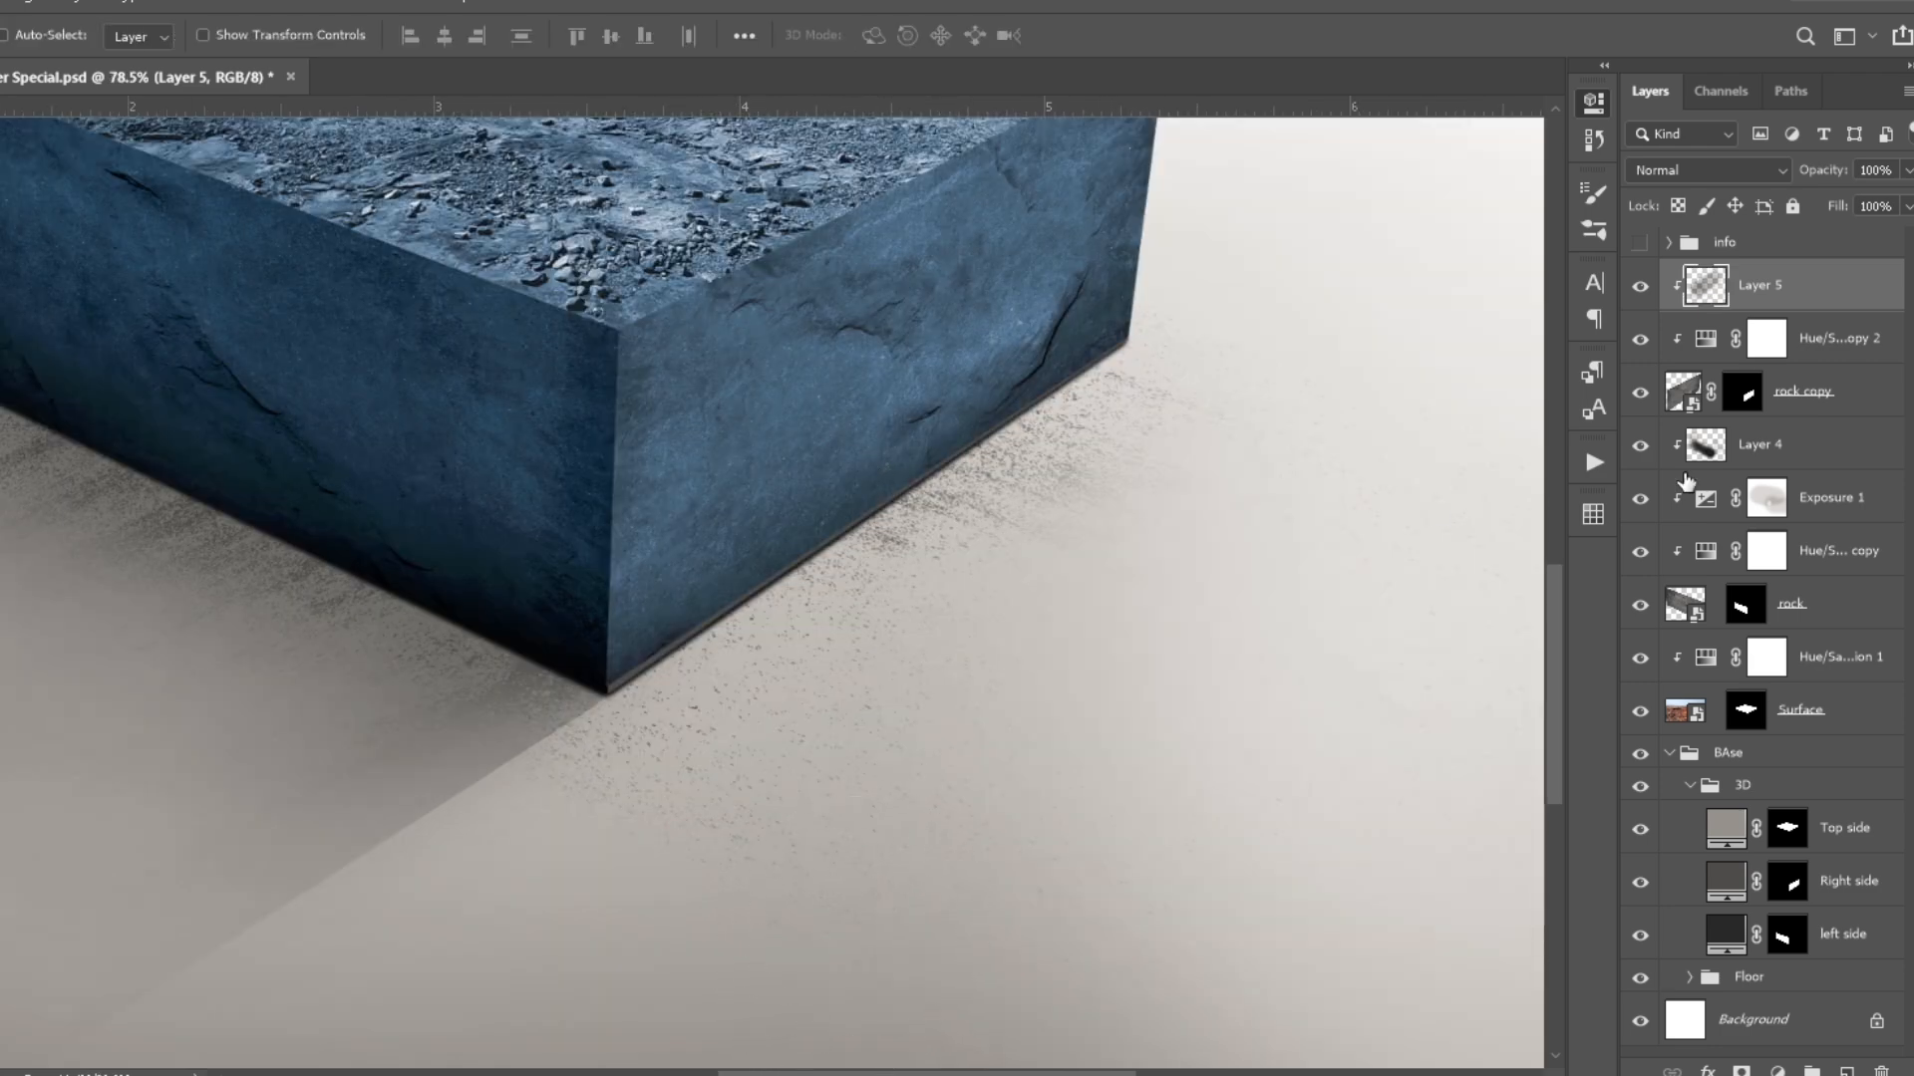
left_click(1682, 396)
key("shift+Down")
key("shift+Right")
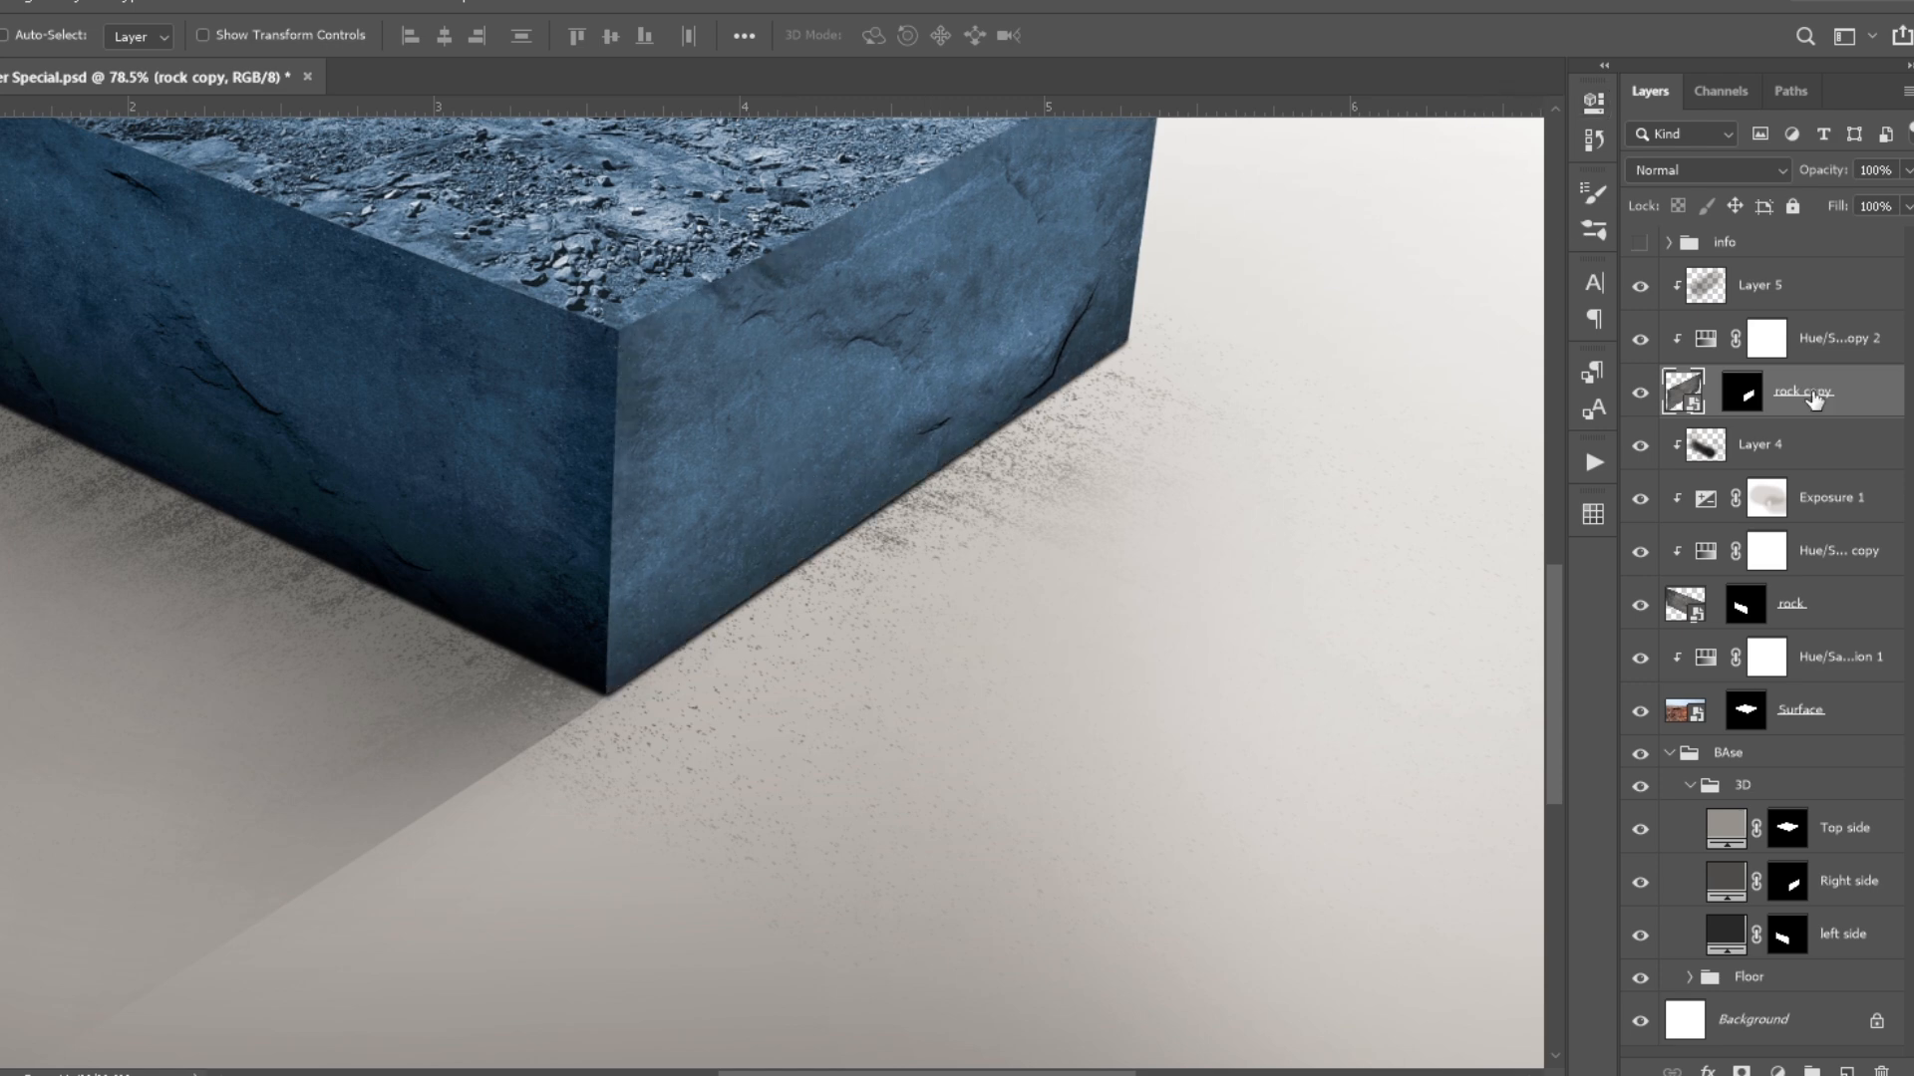
- Deepen the shading at the right face's lower corner and brush around the left face's cracks on a separate clipped layer
left_click(1735, 287)
key("b")
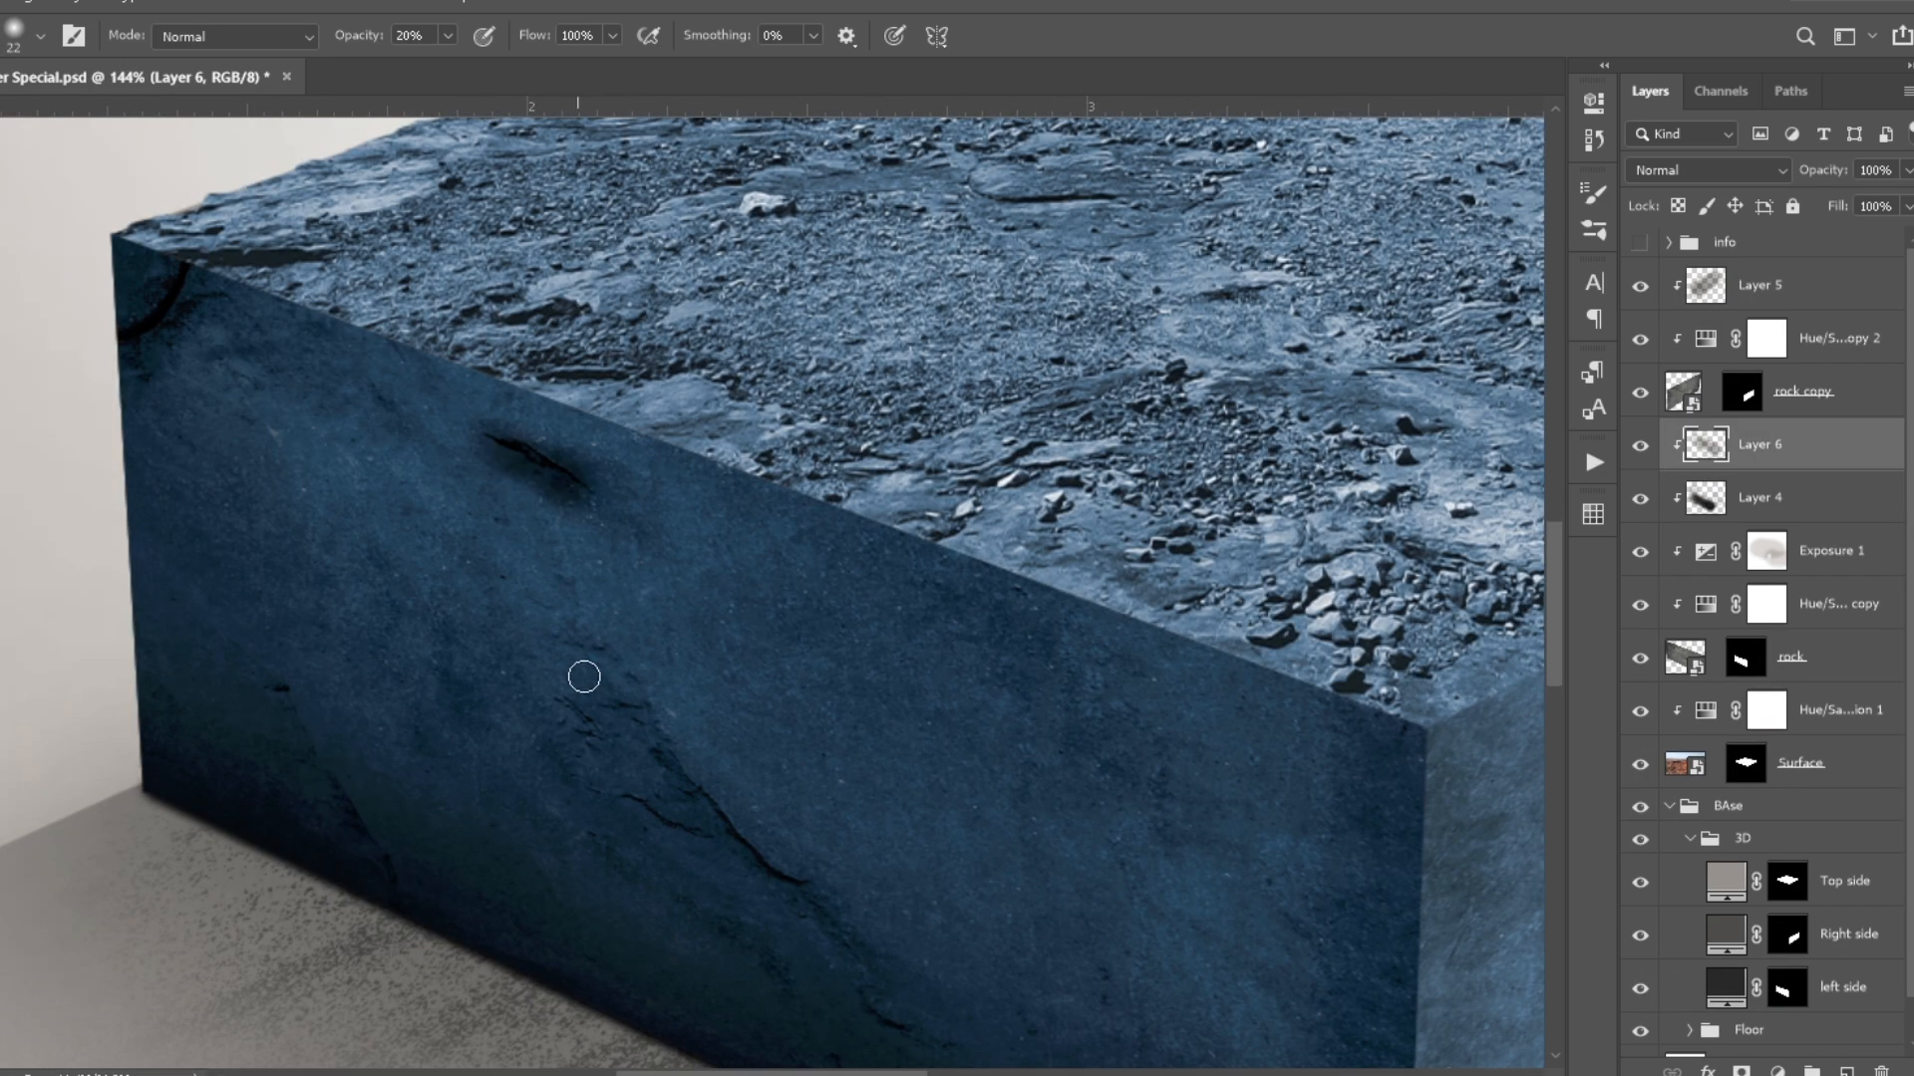
left_click_drag(585, 677, 760, 864)
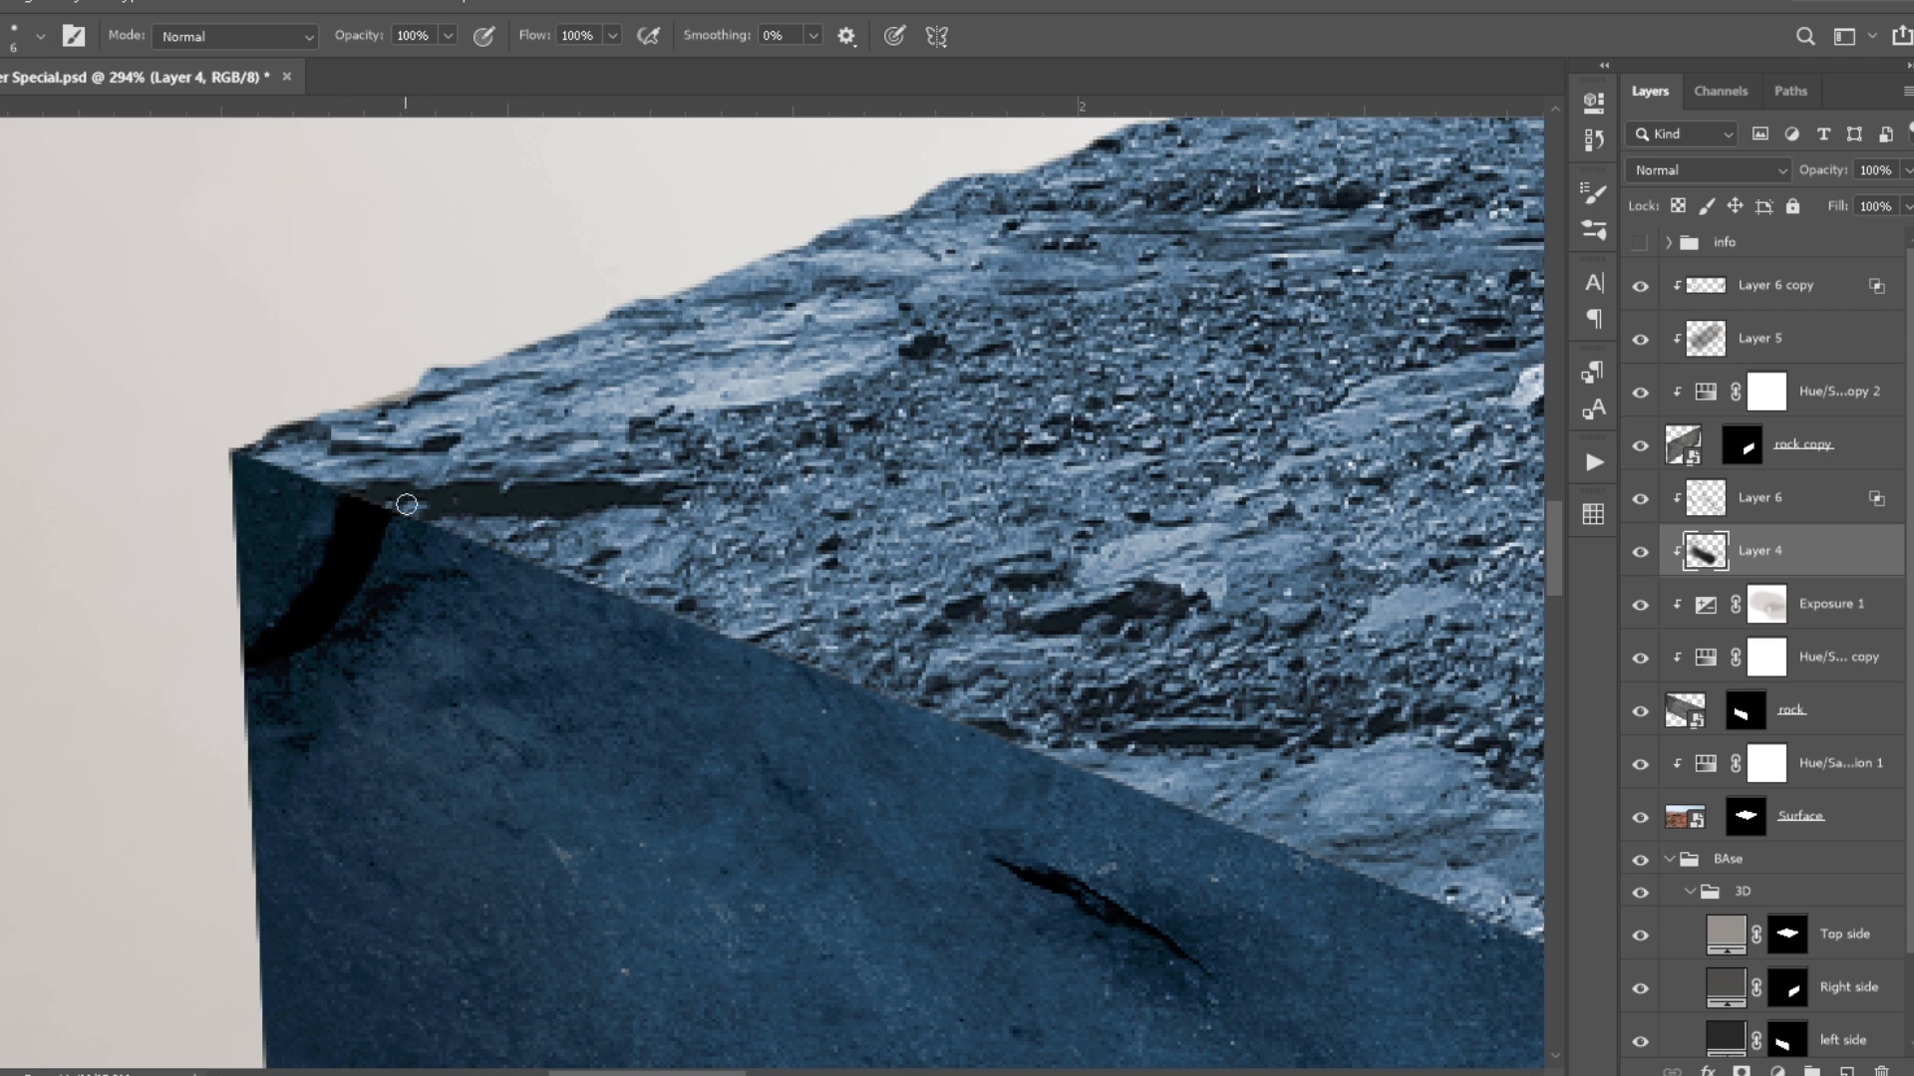
mouse_move(967, 723)
left_mouse_down()
mouse_move(768, 589)
mouse_move(823, 603)
left_mouse_up()
scroll(483, 594, "up", 2)
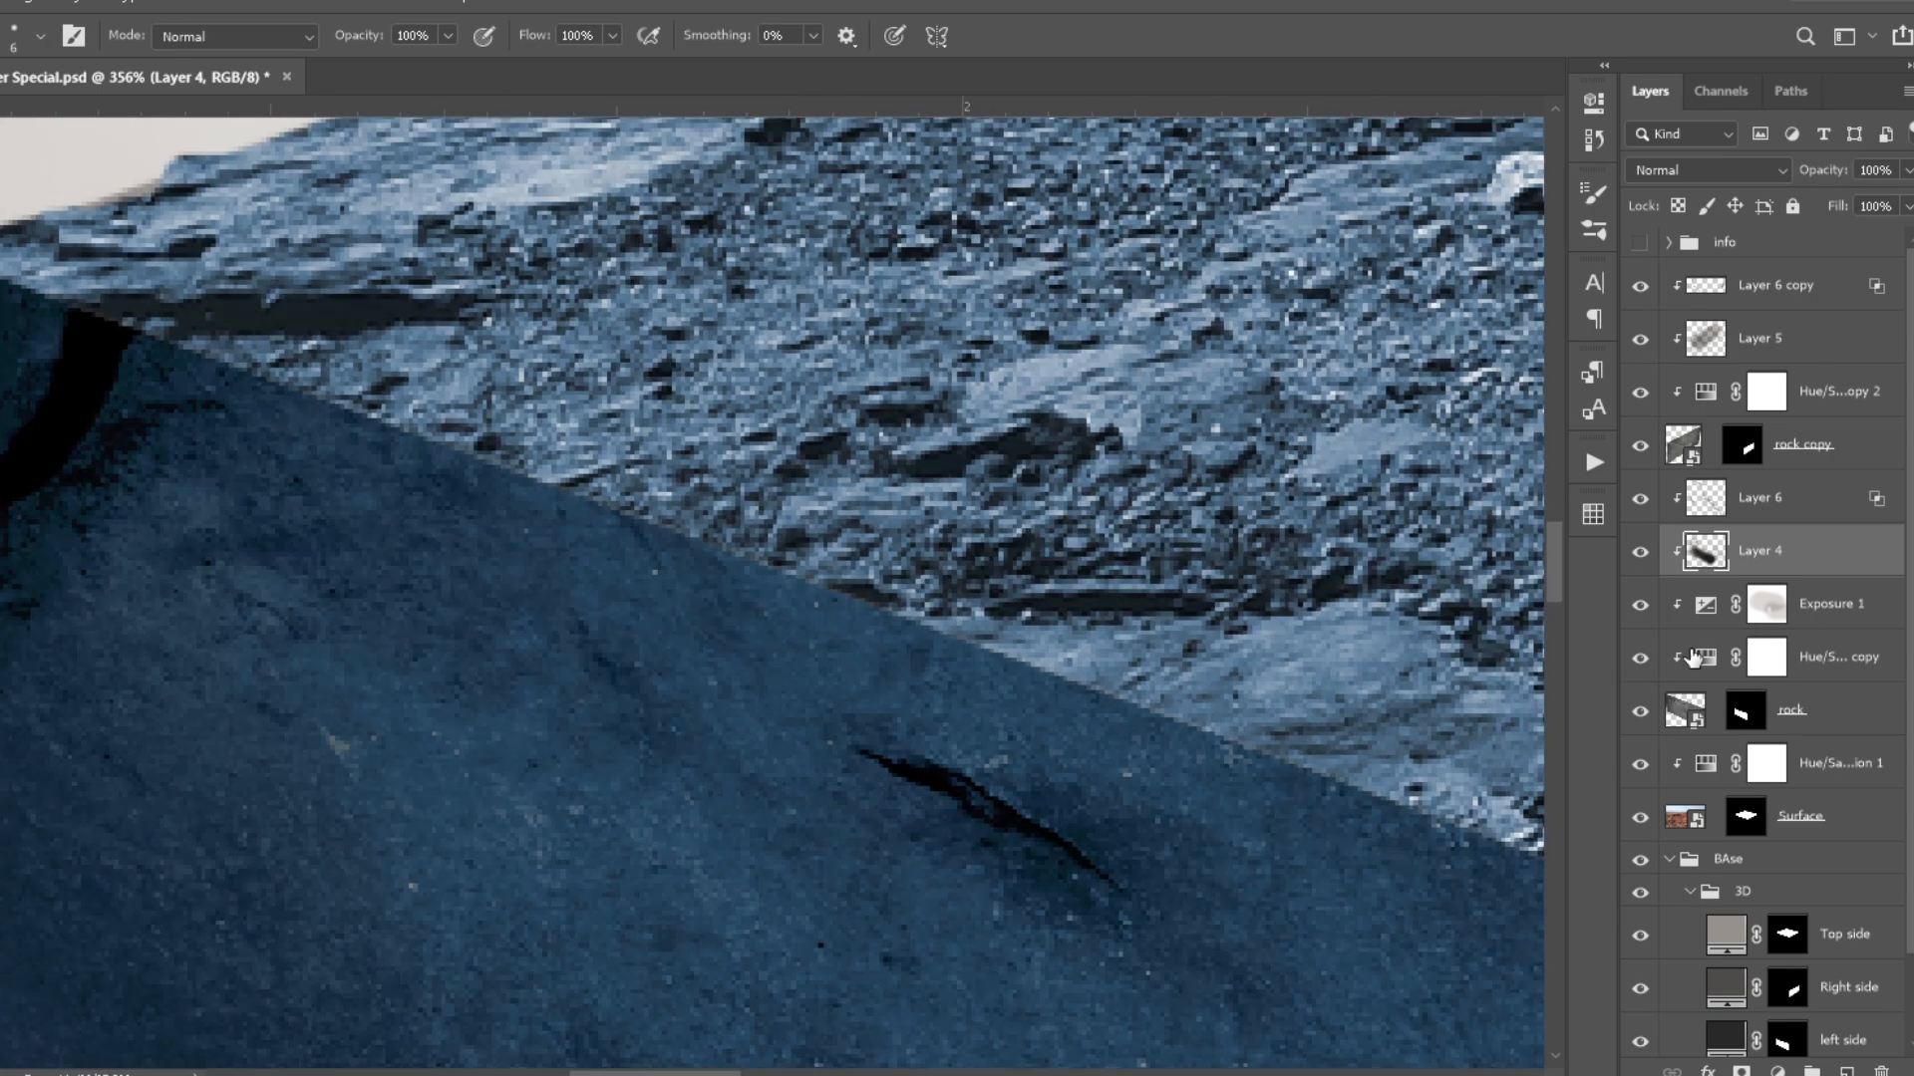
- Paint the rock layer's mask along the left face's upper edge at 100% brush opacity to break up its straight line
left_click_drag(338, 512, 523, 477)
left_click(1744, 710)
left_click_drag(1008, 588, 713, 469)
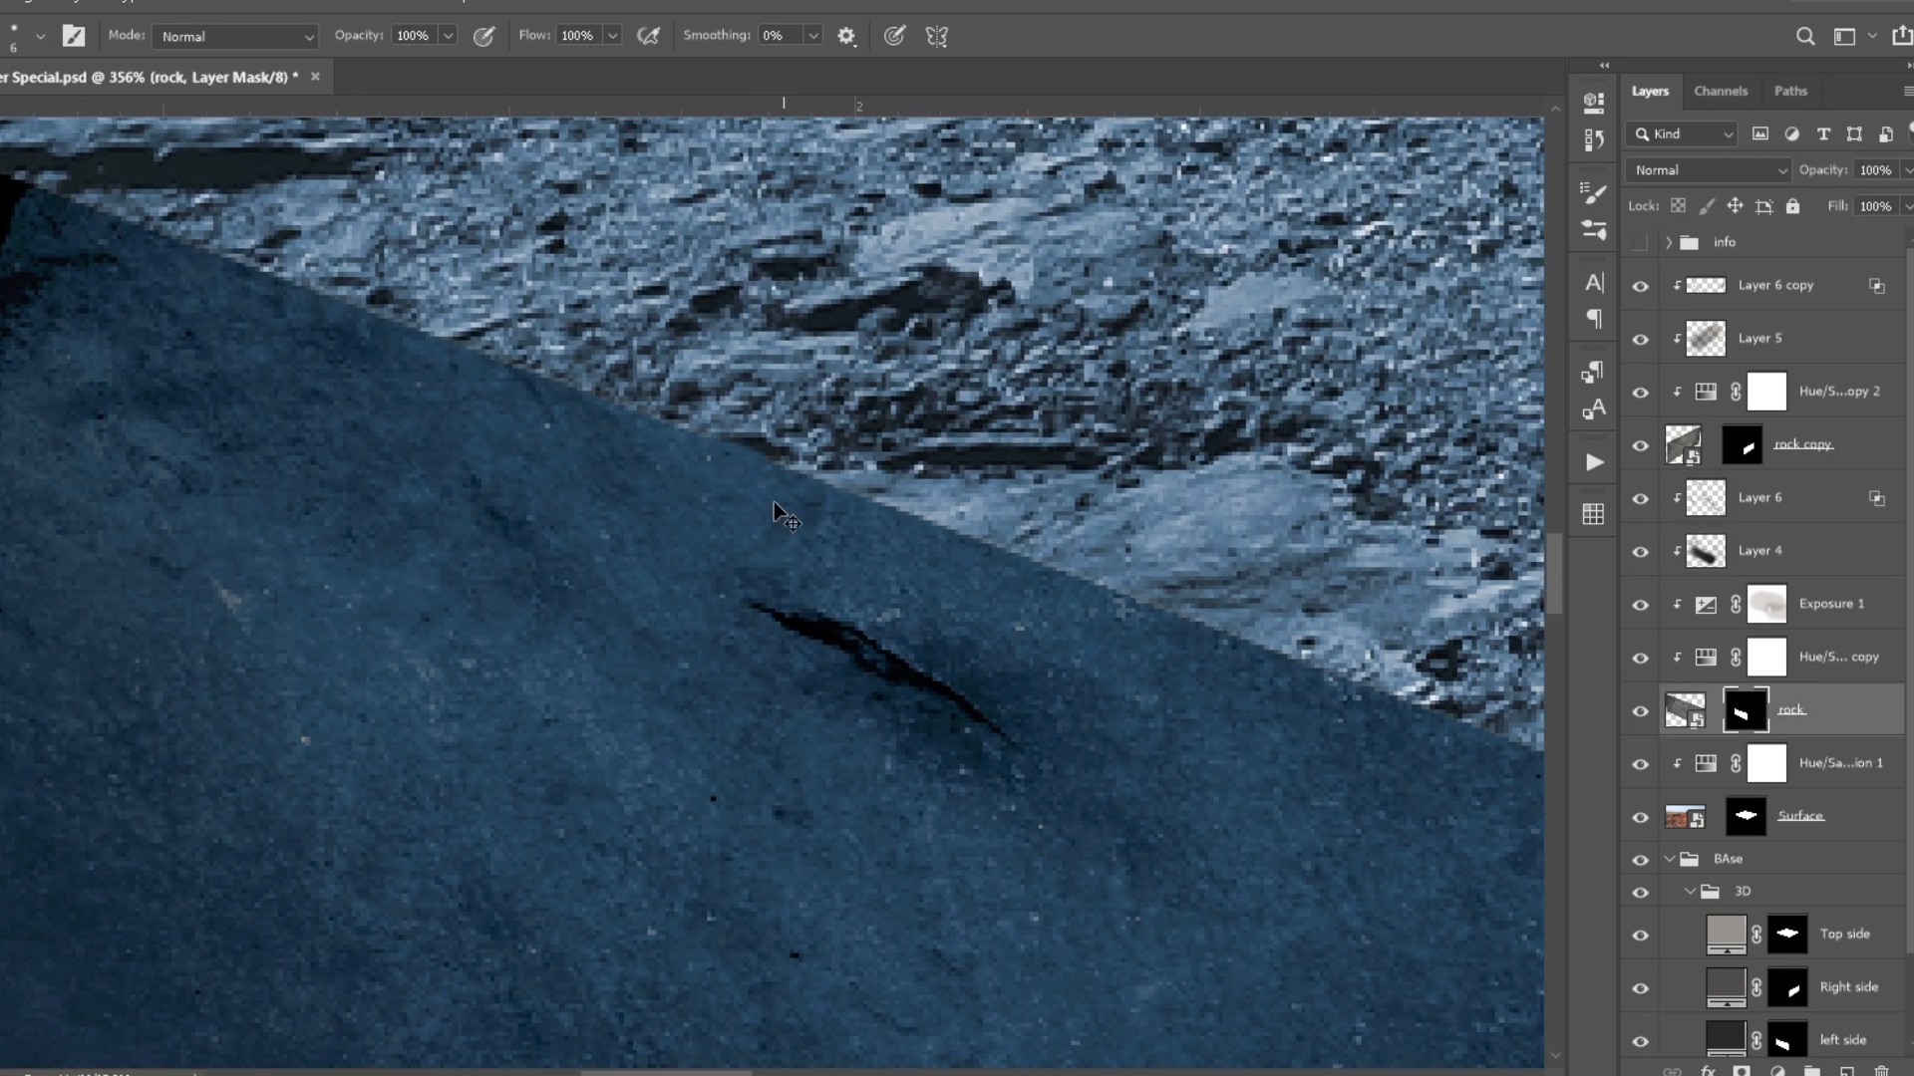
left_click_drag(949, 579, 634, 446)
key("bracketright")
key("bracketright")
key("bracketright")
key("bracketright")
key("bracketright")
key("bracketright")
mouse_move(508, 389)
left_mouse_down()
mouse_move(671, 427)
mouse_move(1013, 565)
left_mouse_up()
scroll(1013, 565, "down", 3)
left_click_drag(1262, 653, 767, 449)
left_click_drag(771, 451, 791, 463)
left_click_drag(1022, 546, 1430, 702)
mouse_move(1431, 702)
left_mouse_down()
mouse_move(738, 414)
mouse_move(1092, 558)
mouse_move(863, 615)
mouse_move(1054, 542)
left_mouse_up()
scroll(1060, 560, "down", 3)
- Paint the rock copy layer's mask along the right face's upper edge to give it an uneven border
left_click(1742, 444)
scroll(1019, 586, "up", 2)
key("bracketright")
key("bracketright")
key("bracketright")
key("bracketright")
key("bracketright")
key("bracketright")
key("bracketright")
key("bracketright")
scroll(1119, 560, "down", 1)
left_click_drag(1119, 561, 690, 704)
scroll(643, 652, "up", 3)
key("bracketleft")
key("bracketleft")
key("bracketleft")
key("bracketleft")
key("bracketleft")
key("bracketleft")
key("bracketleft")
key("bracketleft")
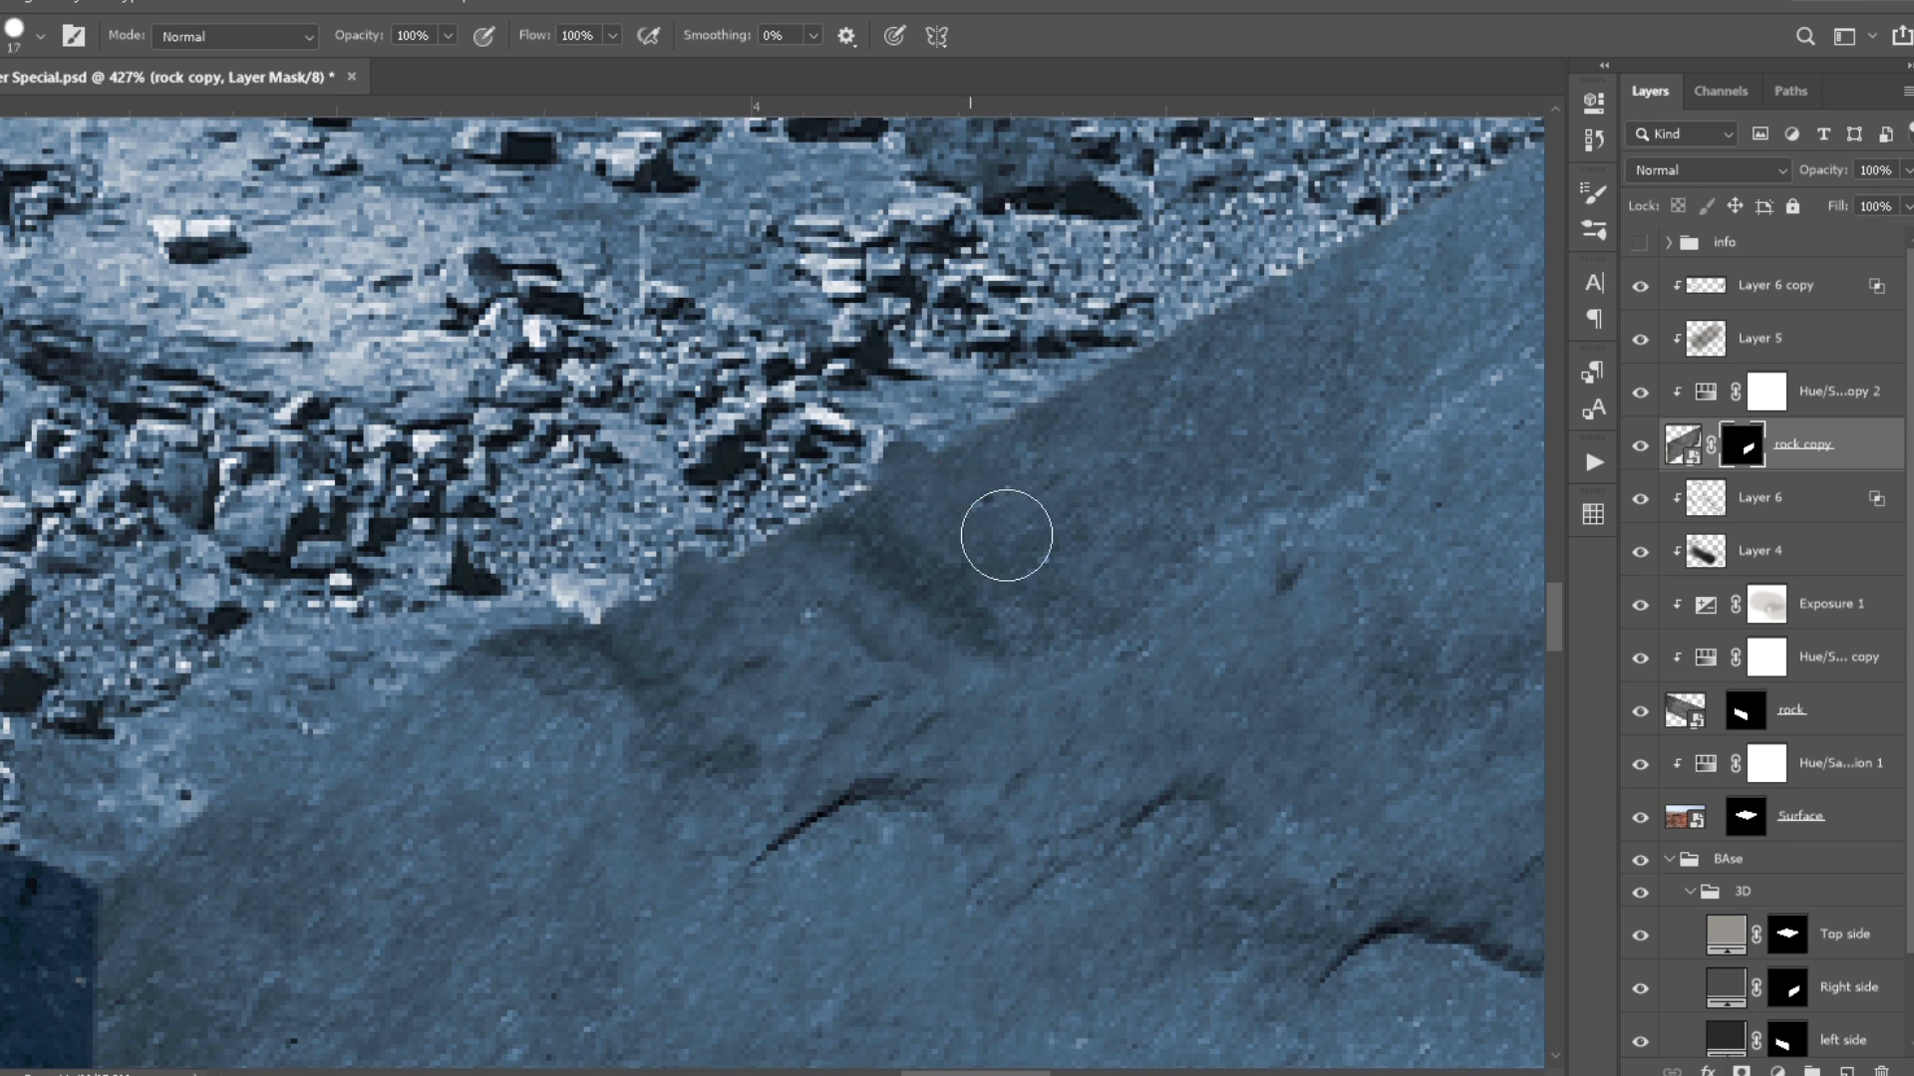
left_click_drag(975, 474, 1100, 468)
left_click_drag(1260, 453, 709, 777)
left_click_drag(675, 648, 797, 613)
left_click_drag(1074, 602, 606, 897)
left_click_drag(864, 648, 996, 590)
left_click_drag(1123, 662, 749, 728)
key("ctrl+0")
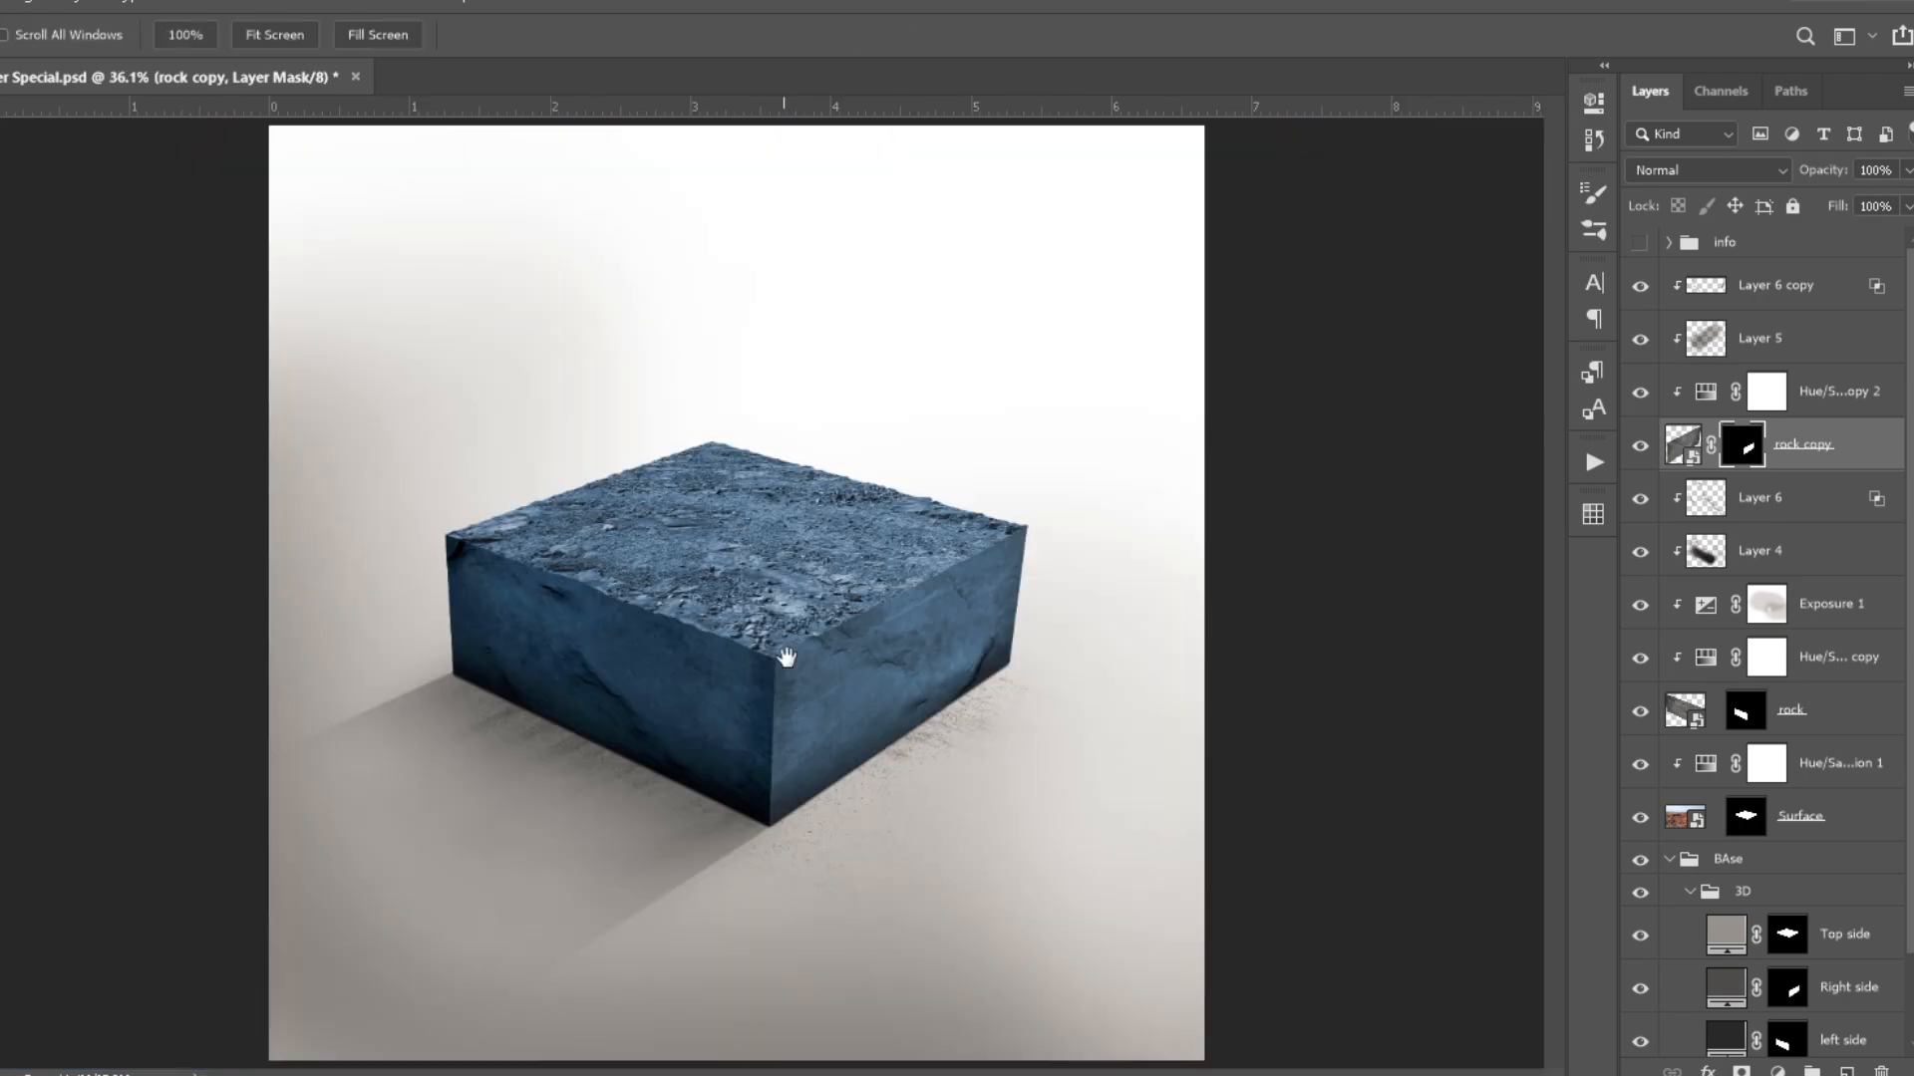
- Hide the 3D group inside the BAse group
scroll(788, 616, "up", 5)
scroll(678, 638, "down", 3)
key("ctrl+0")
scroll(1685, 777, "down", 3)
left_click(1641, 797)
left_click(1689, 797)
left_click(1641, 925)
left_click(1640, 925)
- Duplicate the Floor group, expand the copy and hide the original group
left_click(1689, 924)
left_click(1690, 698)
left_click(1749, 924)
key("ctrl+j")
left_click(1689, 924)
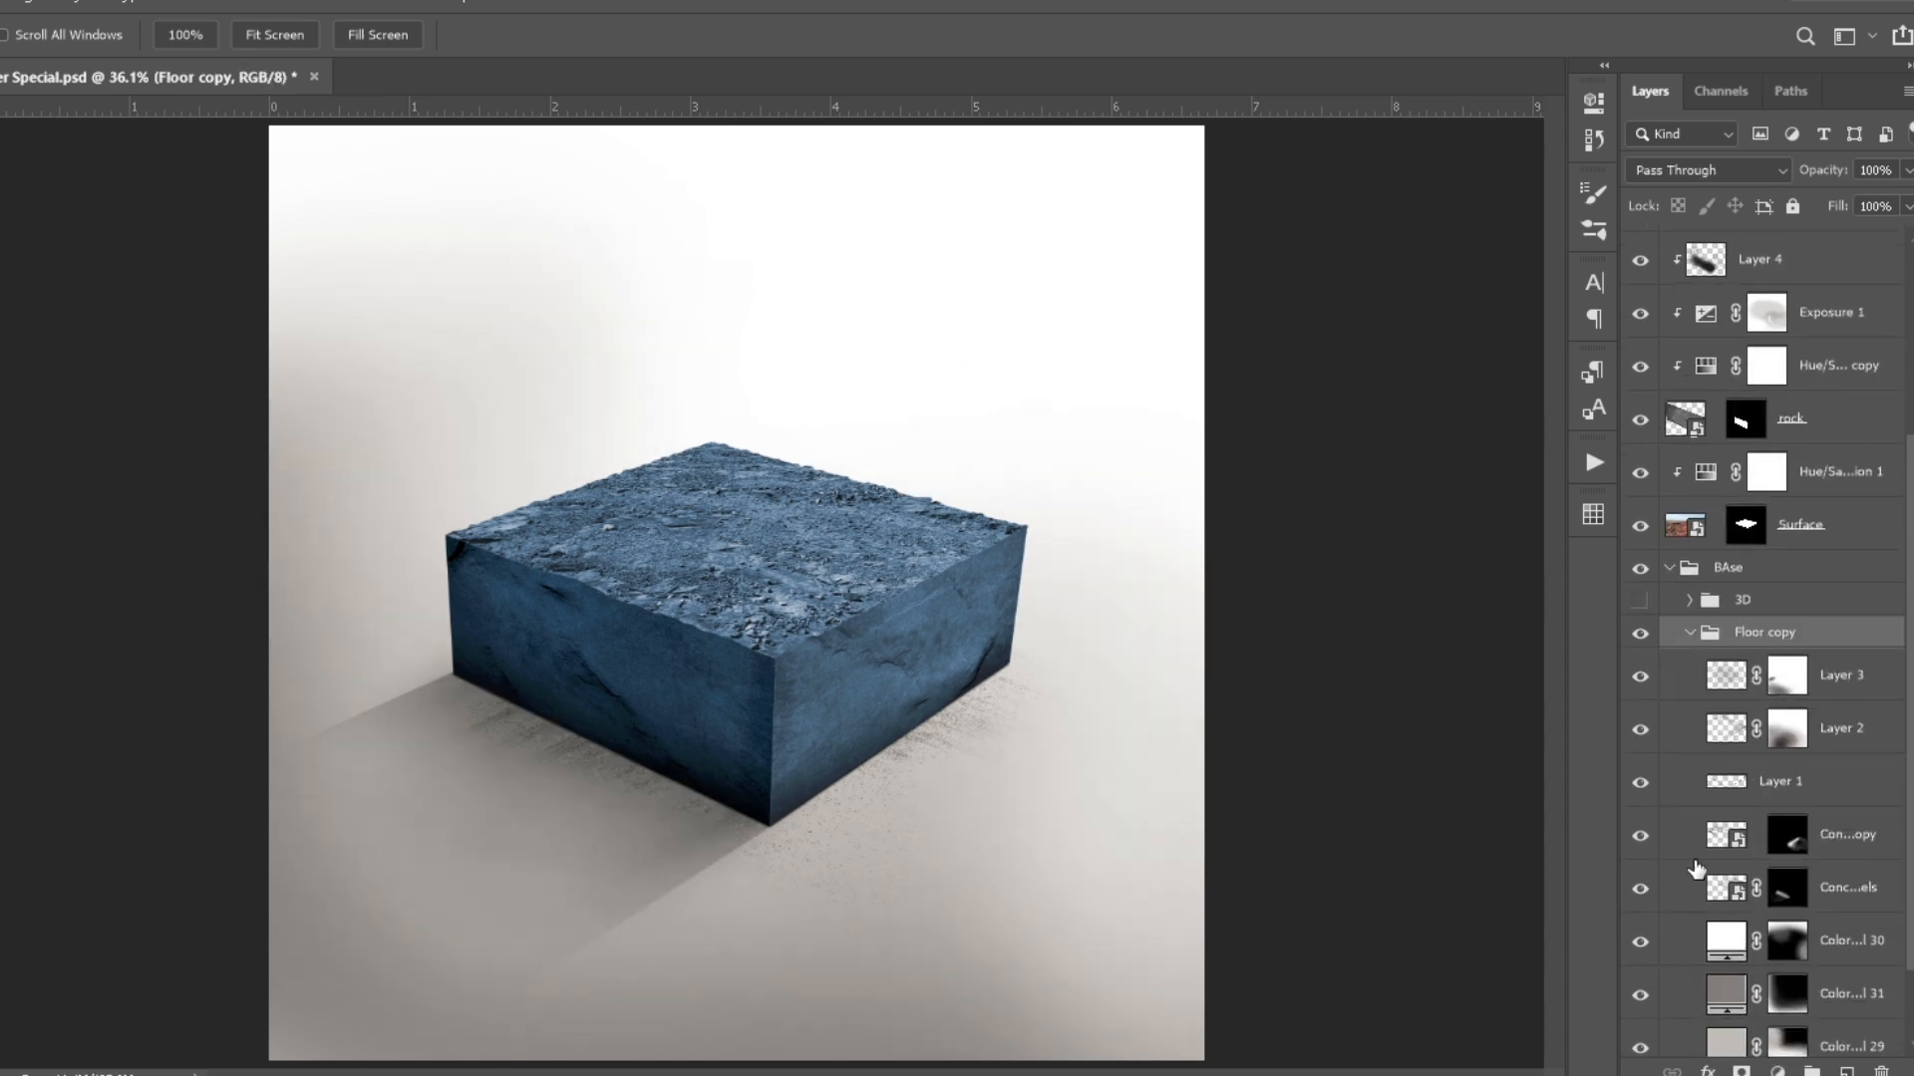
scroll(1652, 817, "down", 2)
left_click(1641, 988)
- Change Color Fill 29 and Color Fill 31 in the Floor copy group to darker grays
double_click(1726, 942)
left_click(1074, 255)
left_click(1055, 337)
left_click(1534, 200)
double_click(1725, 890)
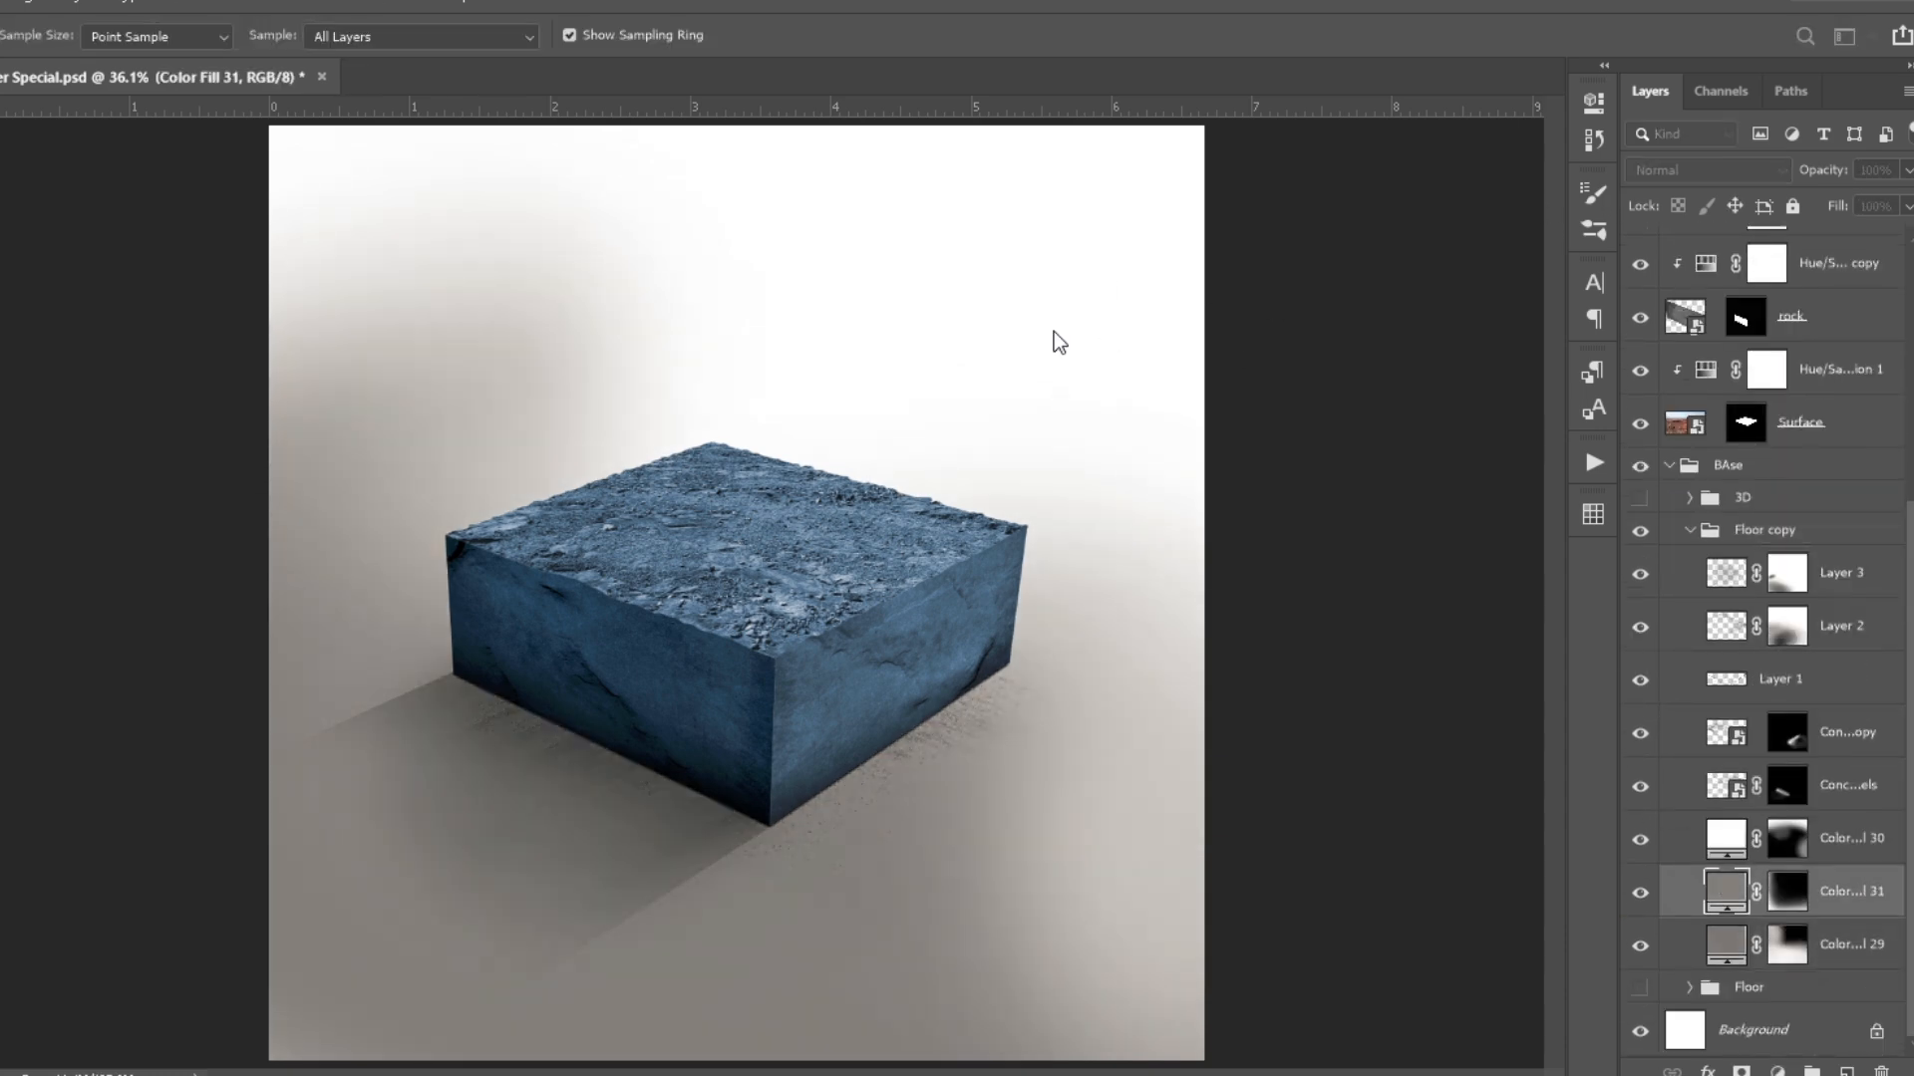
left_click(1051, 371)
left_click(1545, 150)
- Change Color Fill 30 in the Floor copy group to a light warm gray
double_click(1727, 842)
left_click(1042, 239)
left_click(1042, 261)
left_click(1545, 147)
- Add a gray solid color fill layer directly above the original Floor group
left_click(1752, 983)
left_click(1777, 1071)
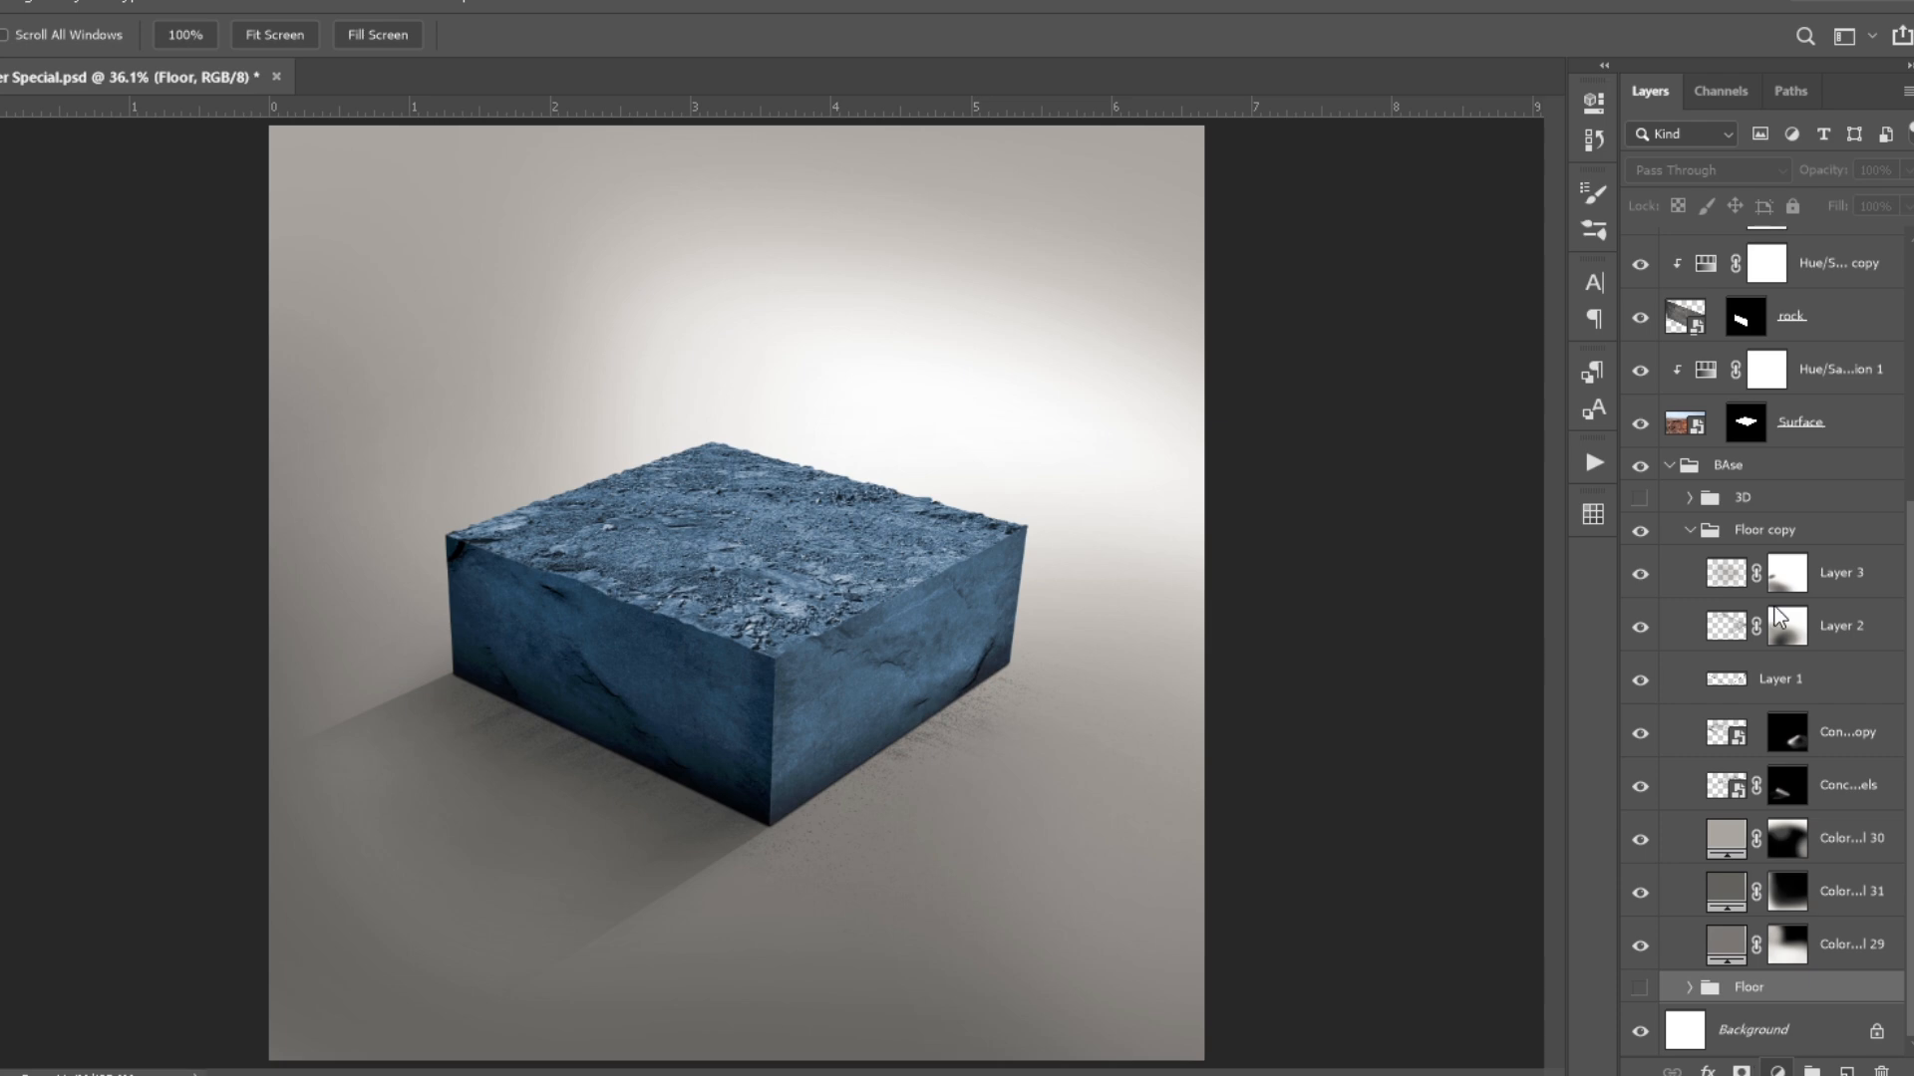
left_click(1793, 682)
left_click(1013, 278)
left_click(1734, 150)
- Change Color Fill 30 in the Floor copy group to a paler warm gray
double_click(1725, 839)
left_click(1026, 221)
left_click(1735, 151)
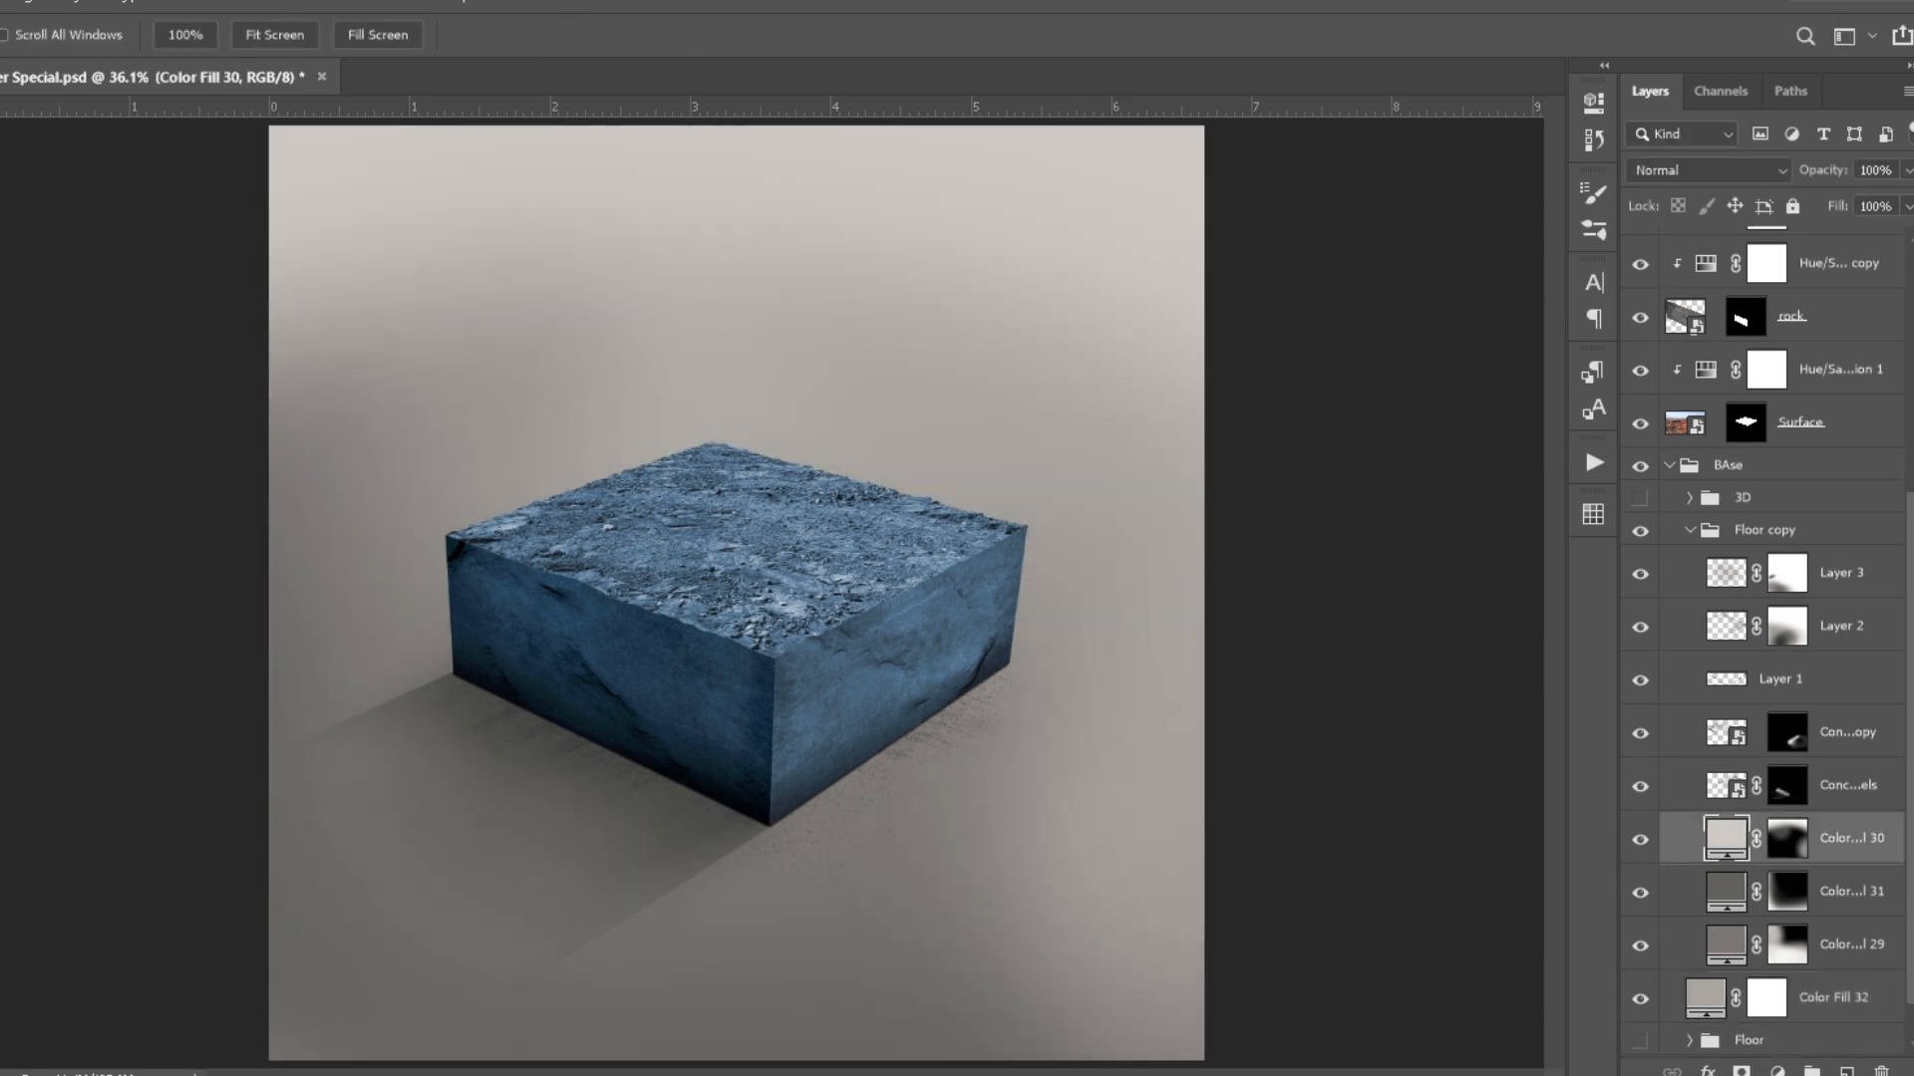
- Change Color Fill 29, 30 and 31 in the Floor copy group to cool blue-grays
left_click(1690, 530)
left_click(1714, 892)
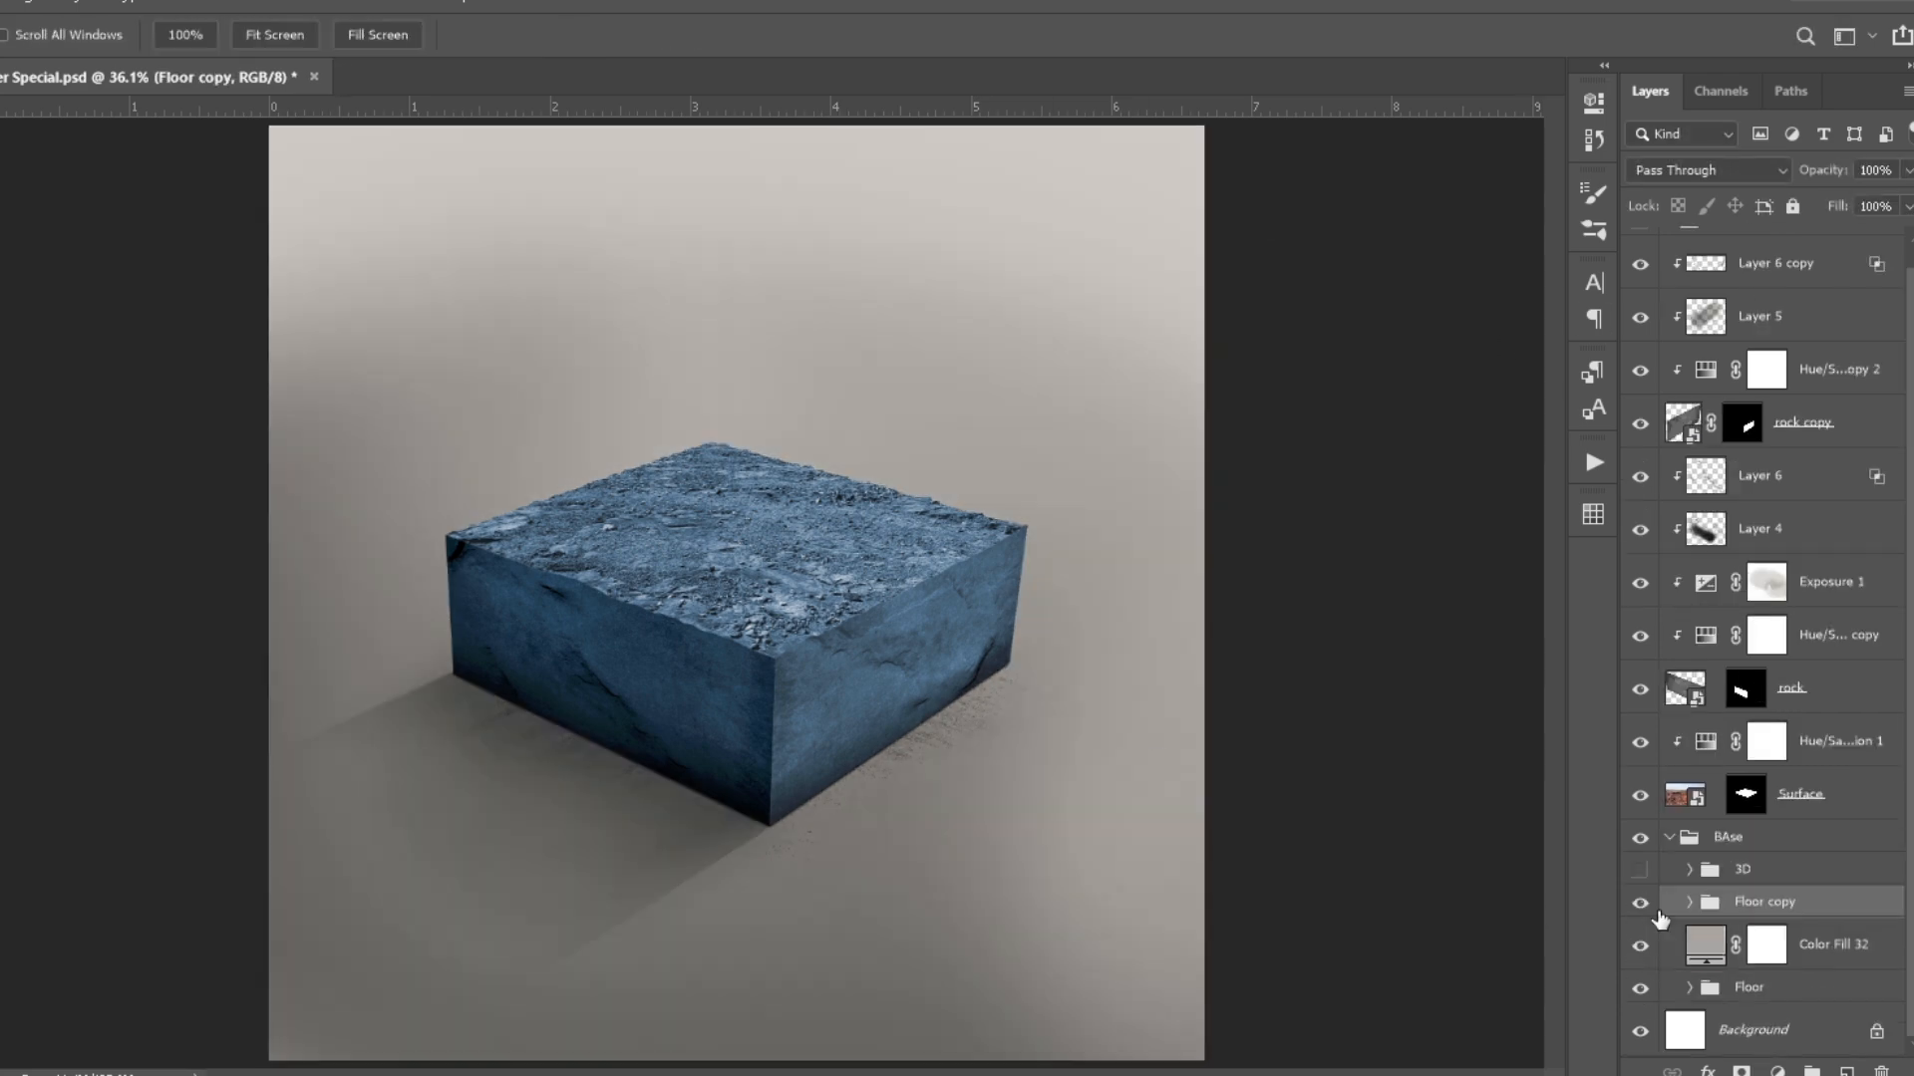
left_click(1690, 902)
double_click(1725, 959)
scroll(619, 546, "up", 1)
- Add an Exposure adjustment clipped to the Surface layer above its Hue/Saturation and invert its mask to black
left_click(1840, 386)
left_click(1778, 1070)
left_click_drag(1357, 231, 1361, 279)
key("ctrl+i")
- Paint on the Exposure 2 mask at 20% brush opacity along the edges and uneven areas of the rocky top
scroll(354, 593, "up", 15)
key("b")
scroll(403, 603, "up", 4)
left_click_drag(727, 724, 852, 696)
left_click_drag(802, 833, 935, 829)
scroll(1076, 818, "down", 8)
scroll(1292, 937, "up", 7)
left_click_drag(765, 610, 937, 560)
left_click_drag(925, 668, 973, 670)
left_click_drag(1199, 634, 808, 439)
mouse_move(847, 598)
left_mouse_down()
mouse_move(987, 682)
mouse_move(1161, 733)
left_mouse_up()
mouse_move(1171, 667)
left_mouse_down()
mouse_move(1318, 583)
mouse_move(747, 681)
left_mouse_up()
scroll(940, 520, "down", 6)
scroll(501, 351, "up", 4)
left_click_drag(501, 351, 932, 623)
left_click_drag(739, 590, 842, 630)
left_click_drag(301, 586, 498, 495)
left_click_drag(1146, 359, 834, 435)
scroll(1171, 593, "down", 2)
left_click_drag(1171, 593, 653, 558)
left_click_drag(1023, 625, 1213, 663)
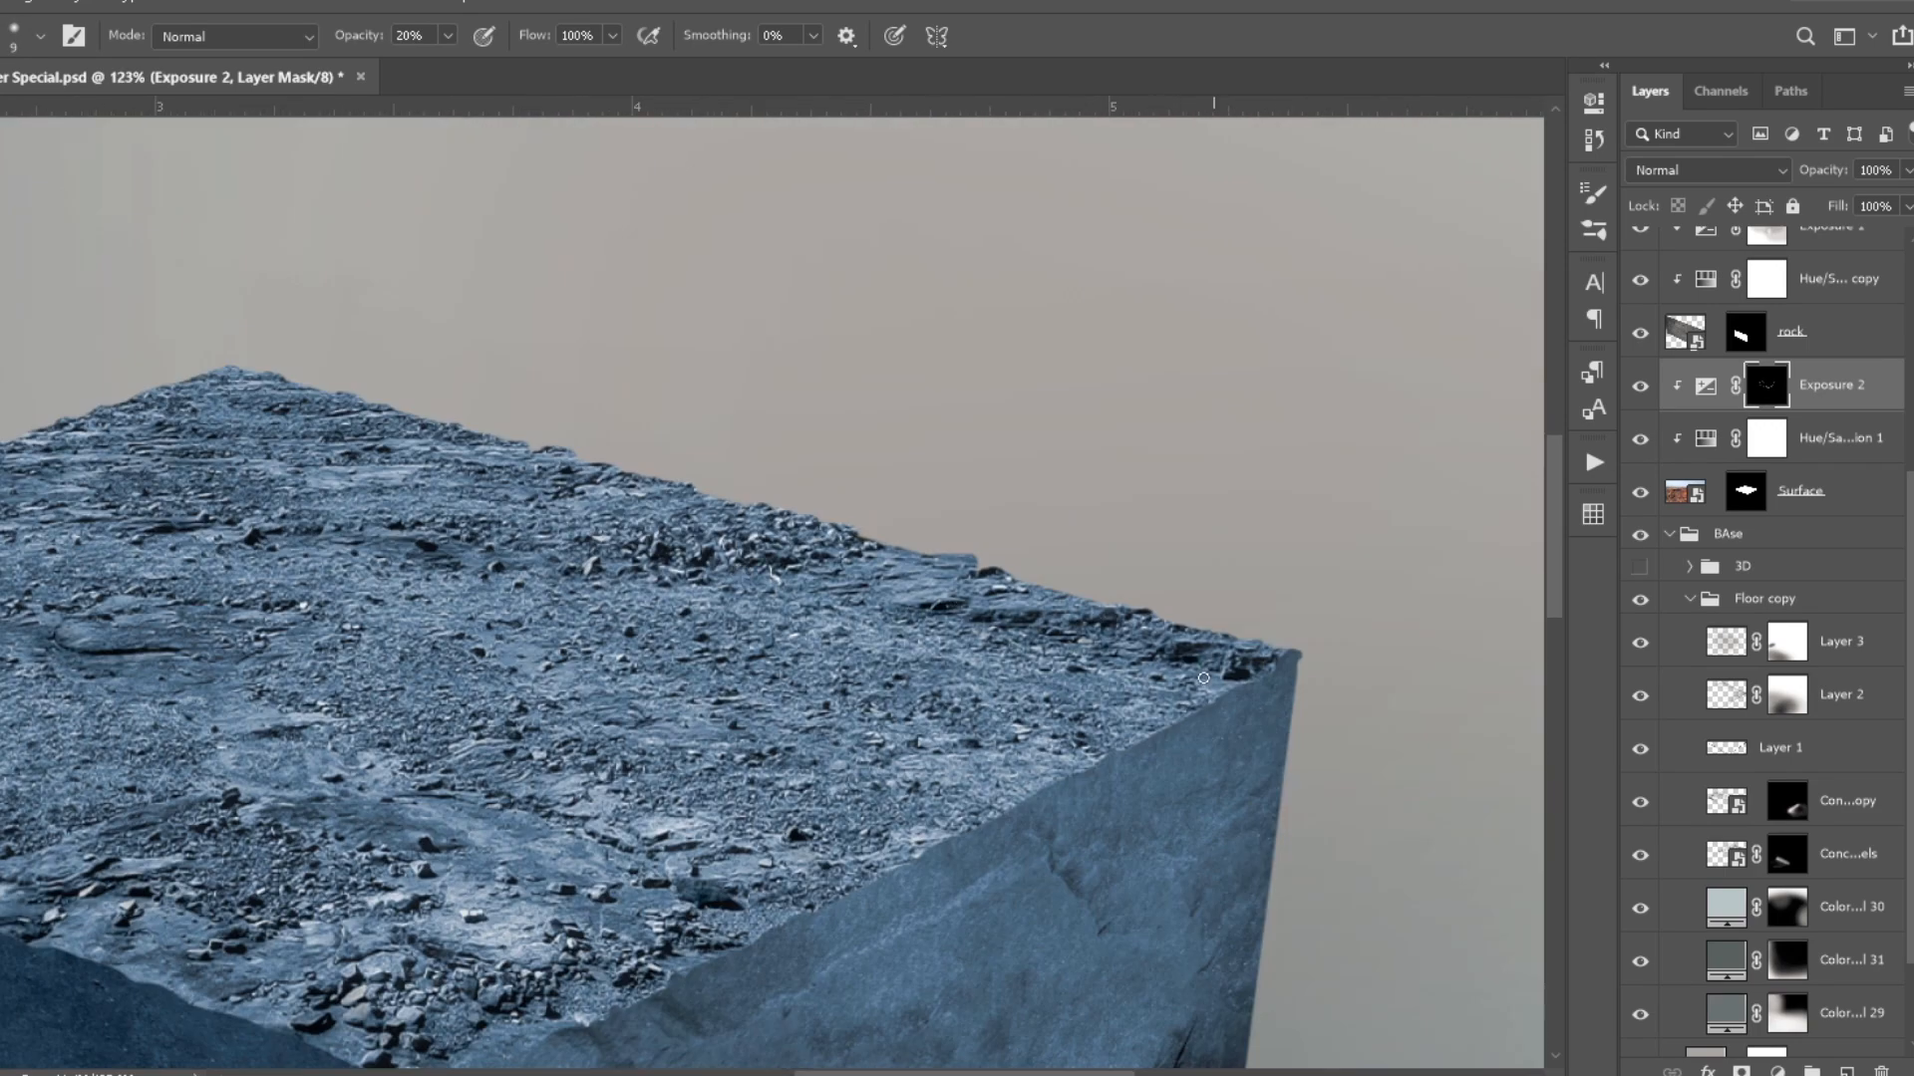
key("ctrl+0")
- Add another clipped Exposure adjustment above Exposure 2, set it to Color Dodge and invert its mask to black
left_click(1777, 1072)
left_click(1780, 763)
left_click(1705, 170)
key("ctrl+i")
- Paint highlights across the rocky top on the Exposure 3 mask, using a small brush and a larger one
key("b")
scroll(761, 584, "up", 10)
left_click_drag(650, 890, 669, 872)
left_click_drag(703, 772, 762, 837)
left_click_drag(982, 877, 1032, 835)
left_click_drag(1201, 702, 1285, 666)
mouse_move(1216, 583)
left_mouse_down()
mouse_move(1316, 543)
mouse_move(940, 749)
mouse_move(399, 986)
left_mouse_up()
key("bracketright")
key("bracketright")
key("bracketright")
scroll(717, 458, "down", 5)
scroll(1236, 478, "up", 4)
scroll(662, 522, "up", 4)
scroll(661, 521, "down", 4)
scroll(897, 598, "down", 3)
left_click_drag(630, 680, 683, 682)
left_click_drag(757, 745, 875, 745)
key("h")
key("ctrl+0")
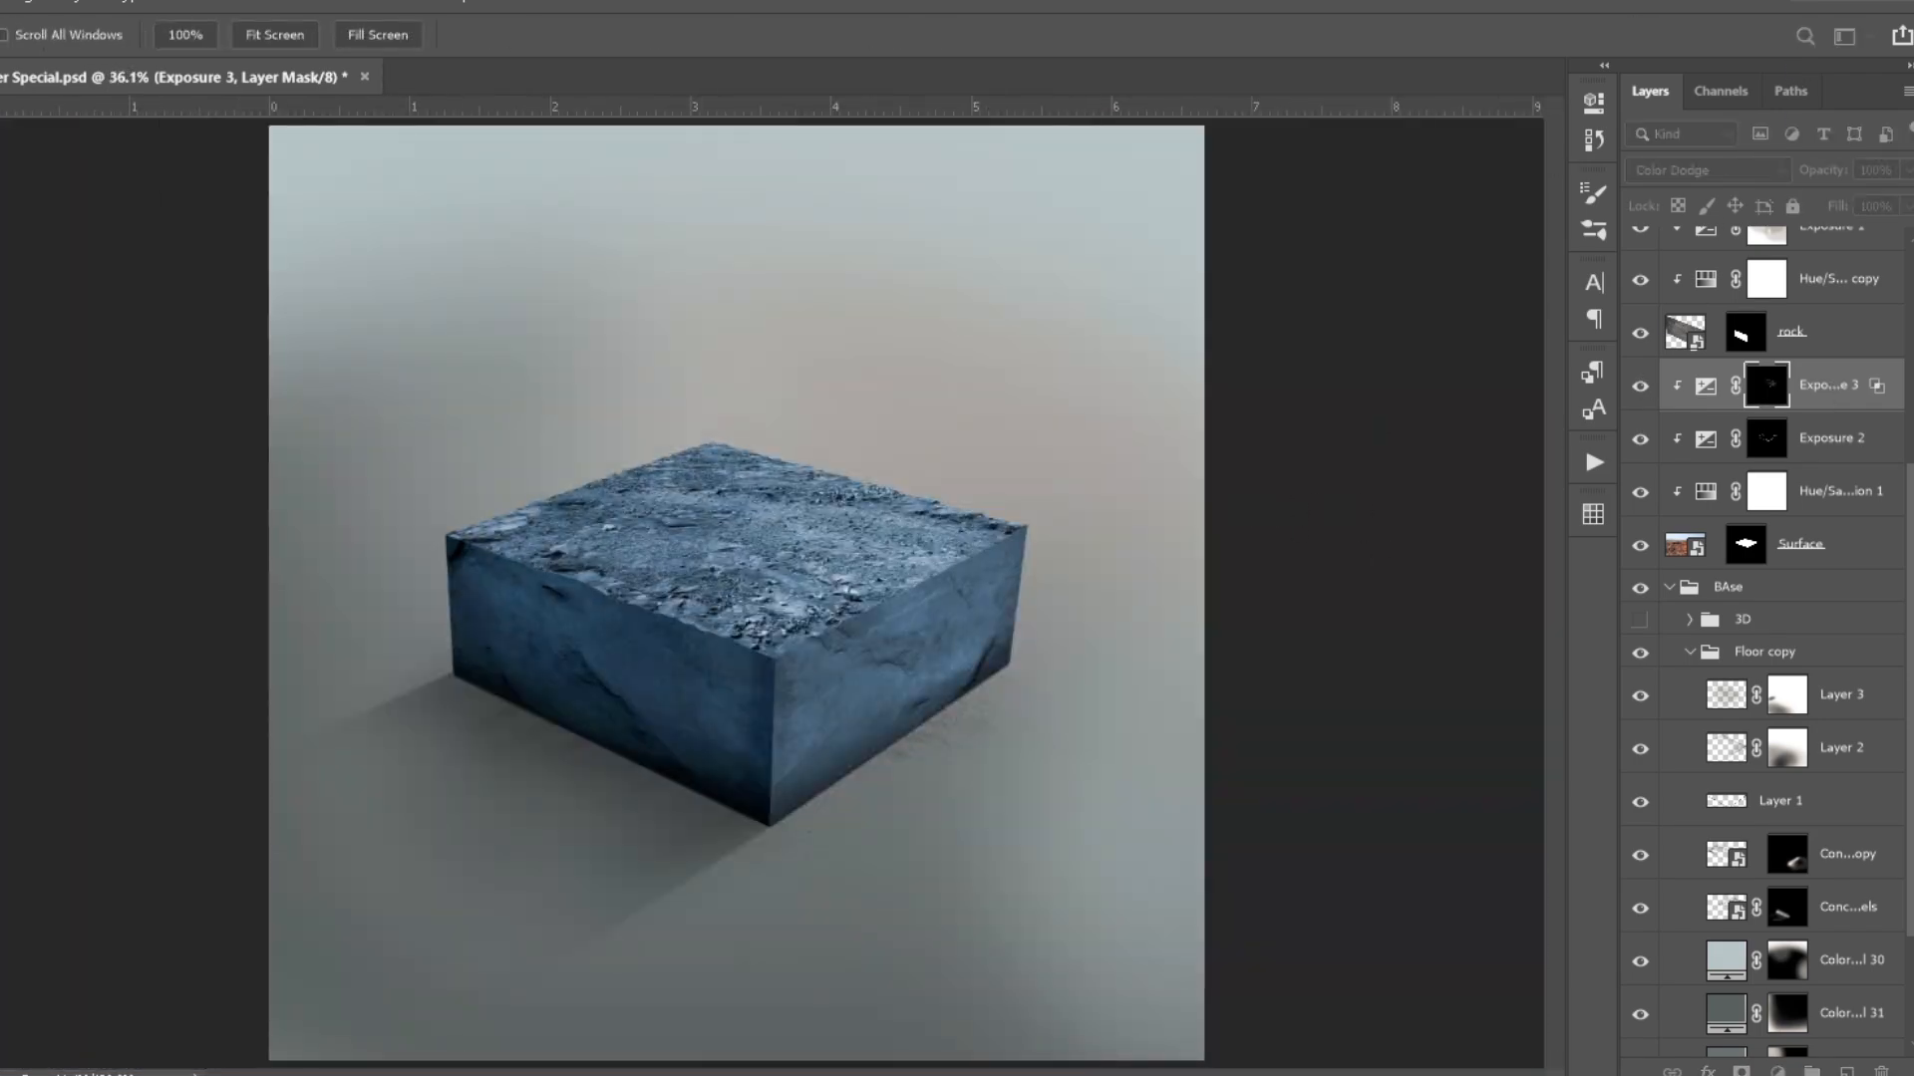
- Fit the whole image in view and save the document
key("v")
scroll(727, 597, "down", 1)
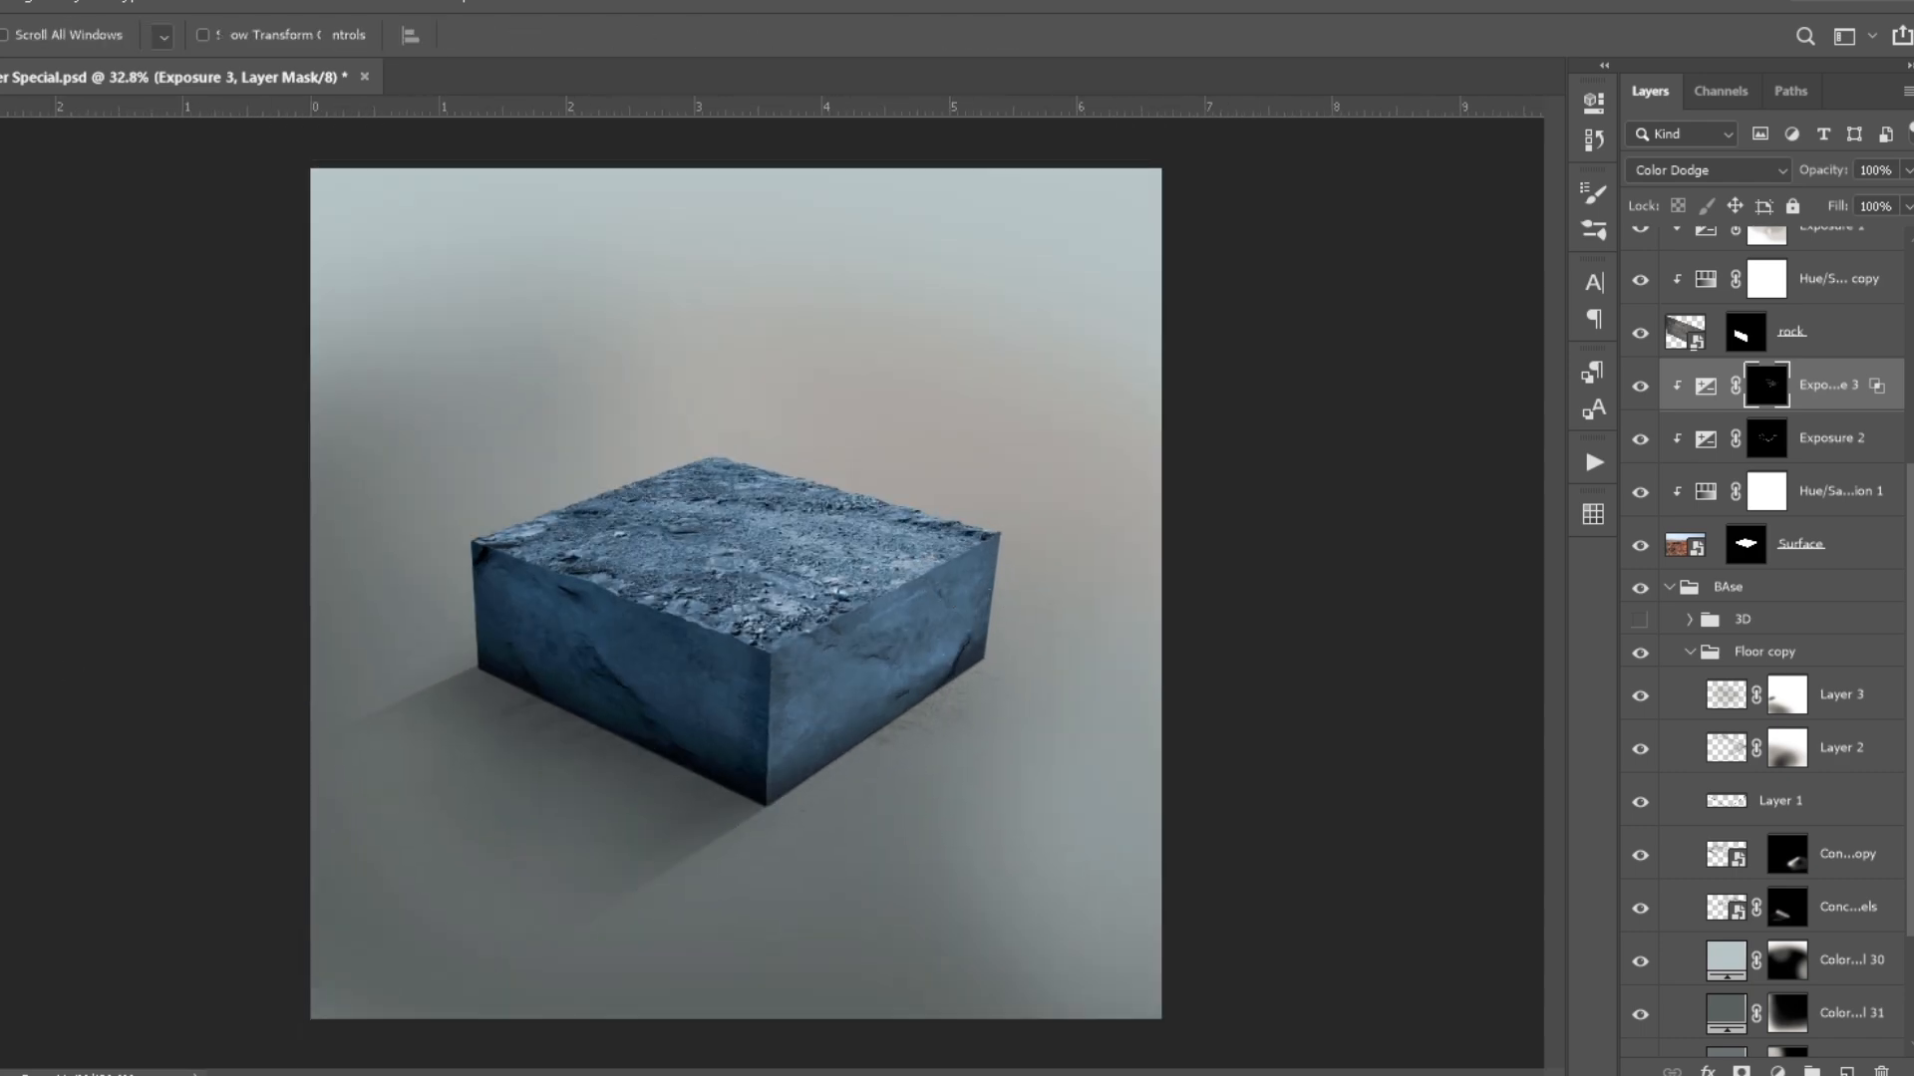
key("h")
key("ctrl+0")
key("ctrl+s")
- Group the layers from Surface to Layer 6 copy as Base and rename the old BAse group as 3d Structure
left_click(1669, 588)
left_click(1812, 924)
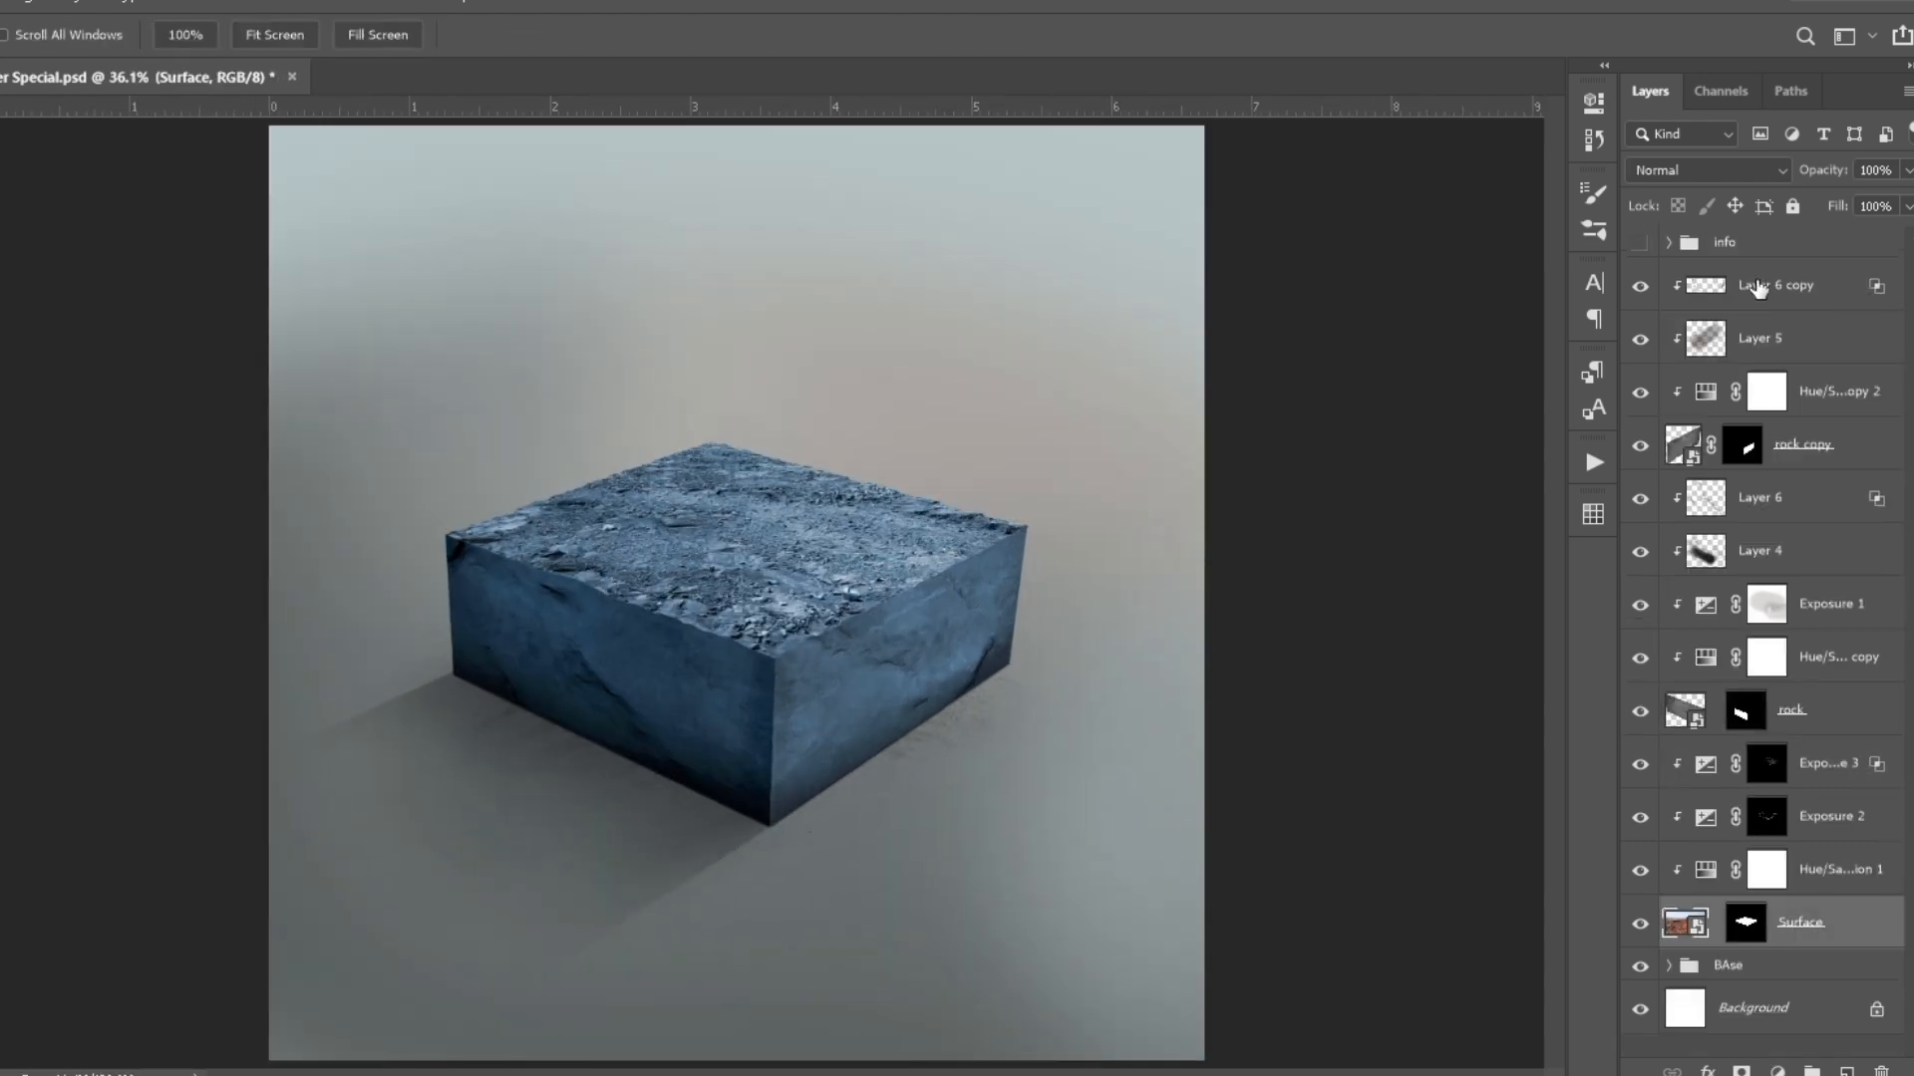
left_click(1759, 299, "shift")
key("ctrl+g")
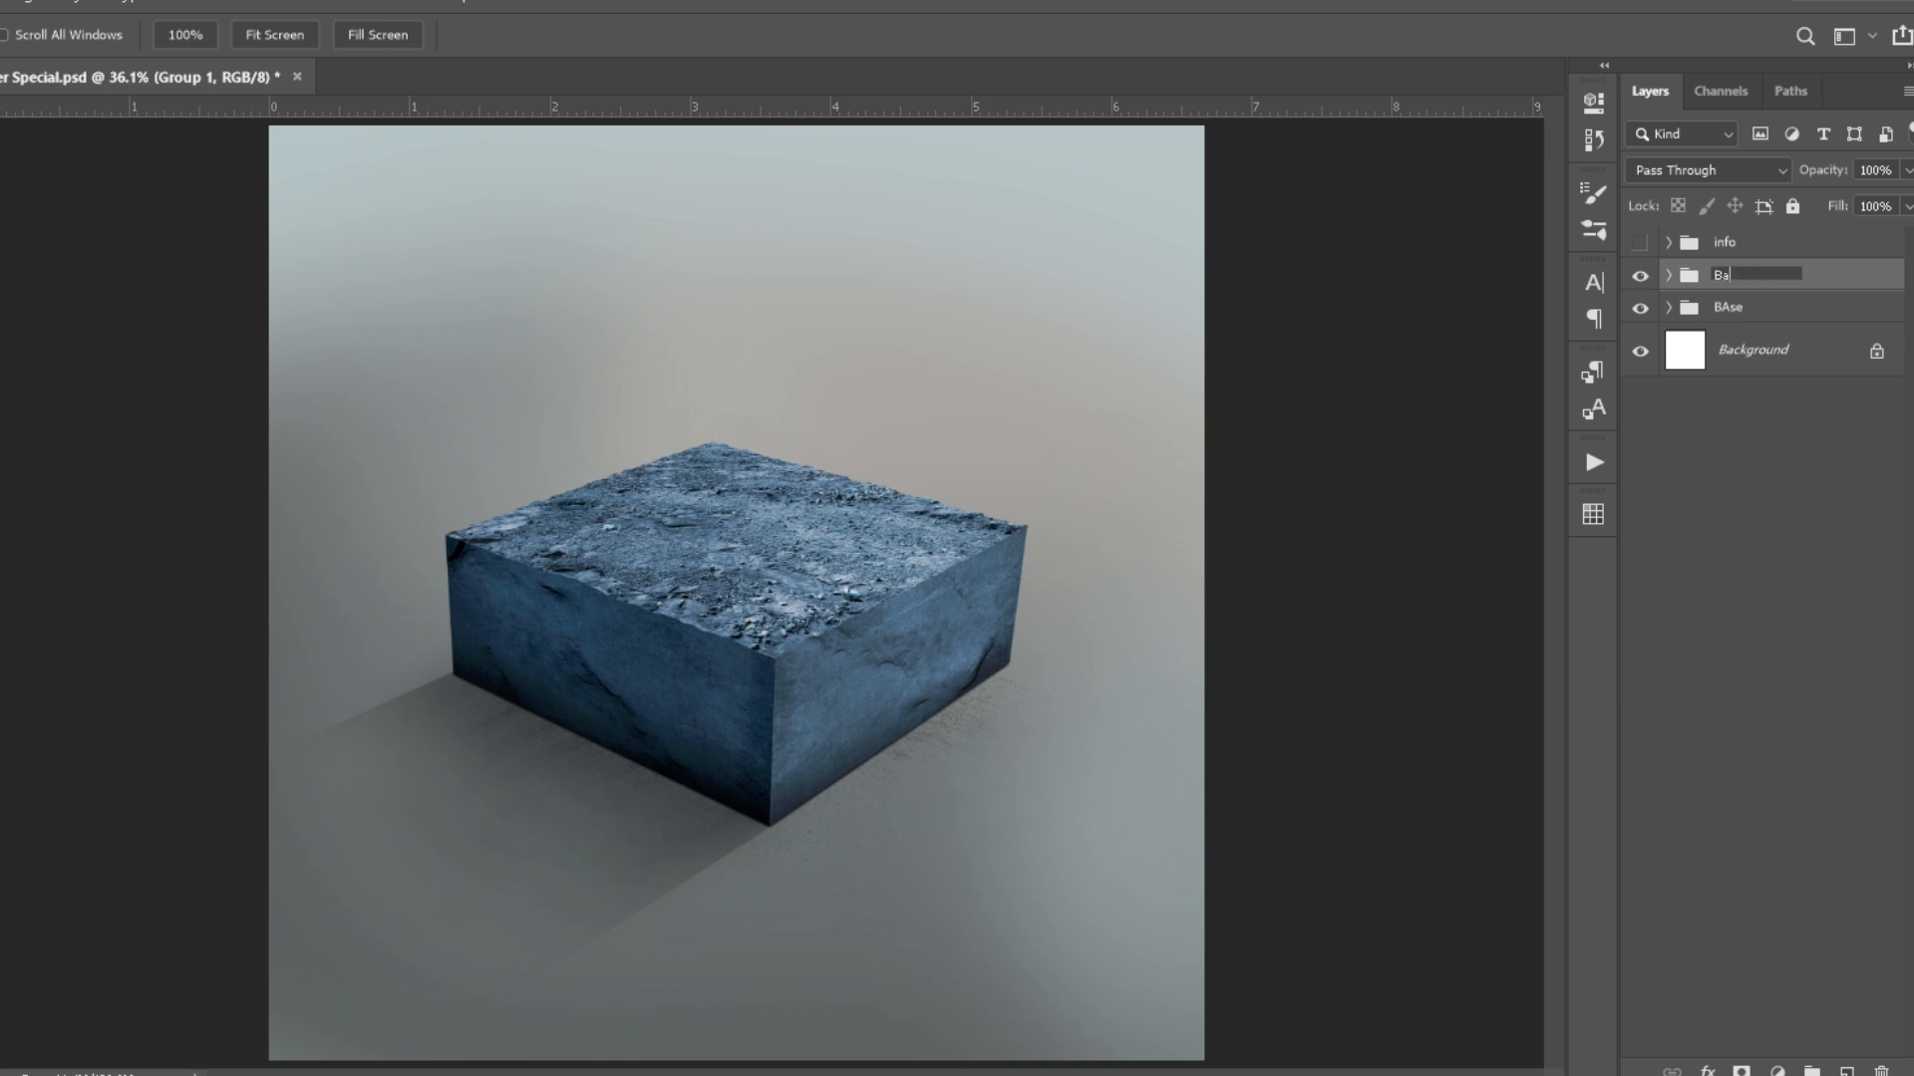
left_click(1742, 304)
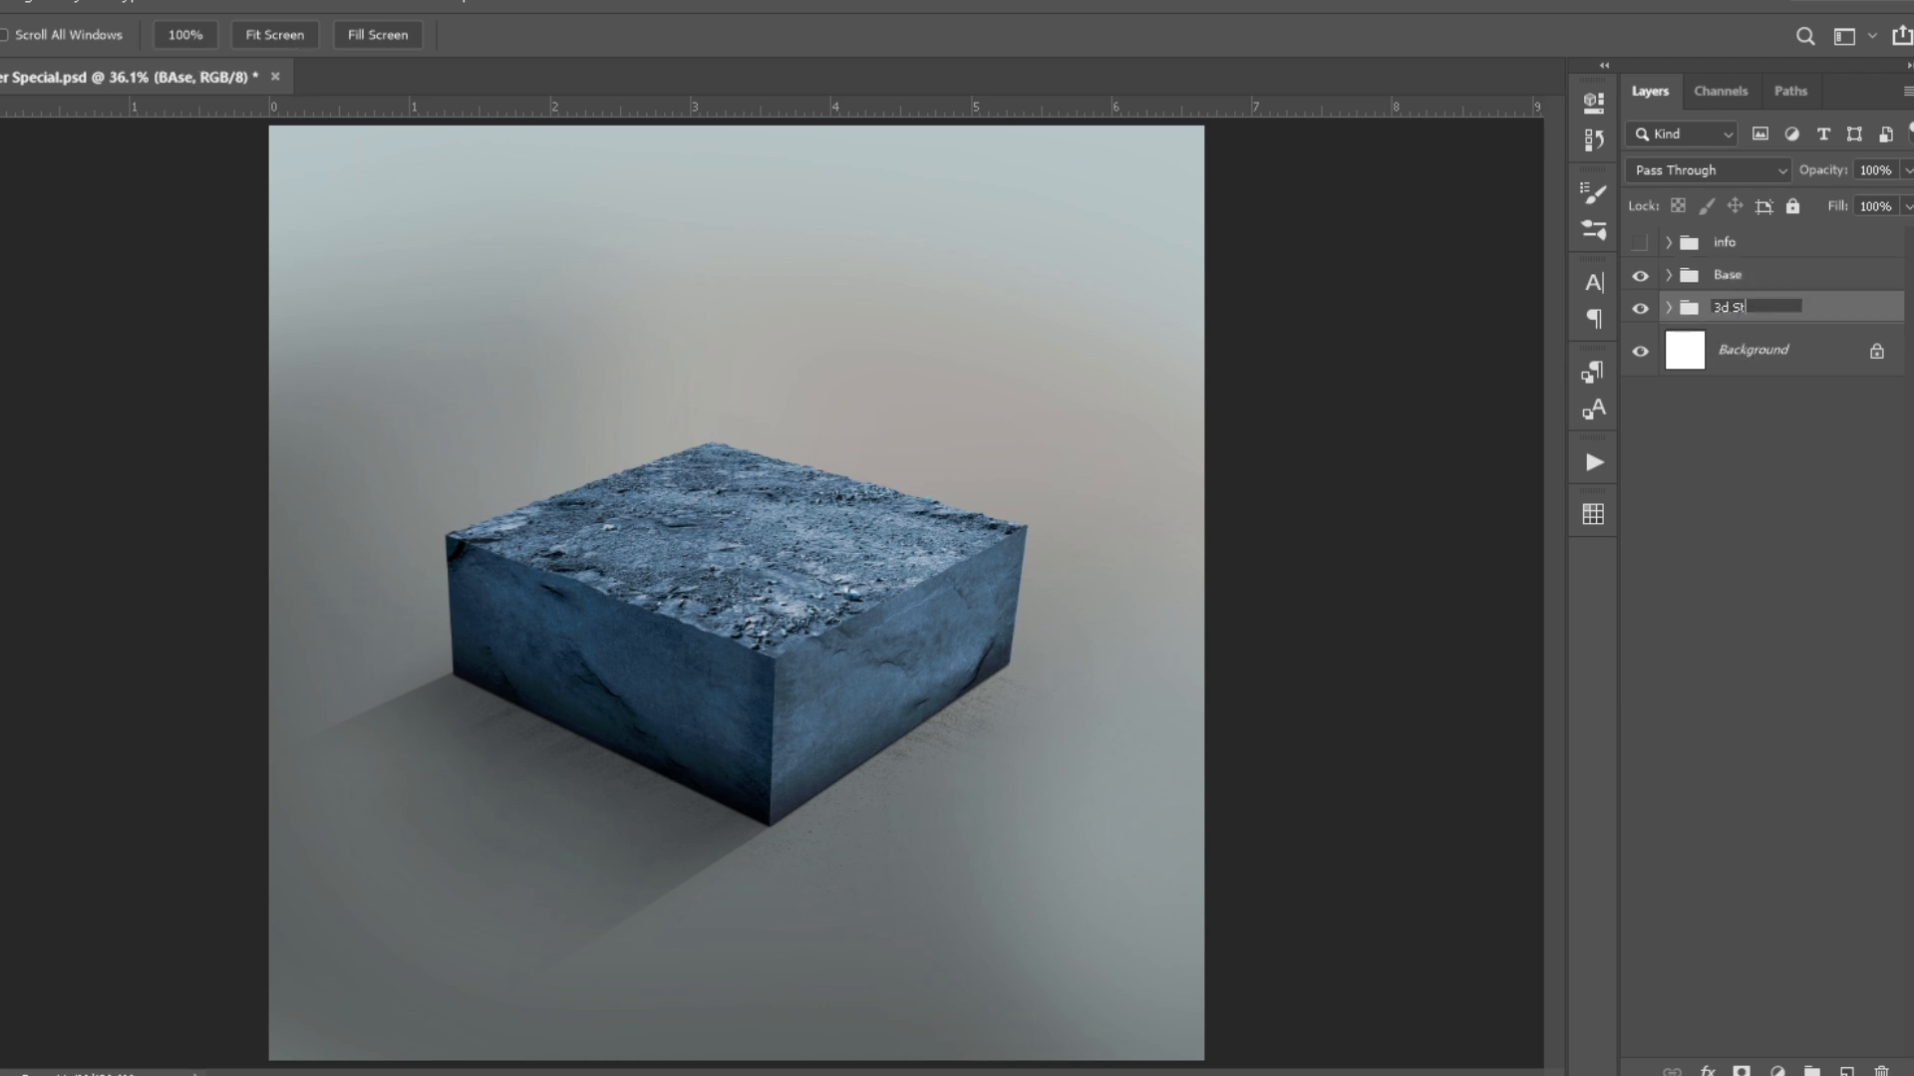
- Place the Old_Wooden_Wagon.G15 image above the Base group, scaled to 34.5%, with the wagon near the block's far right edge
left_click(1724, 283)
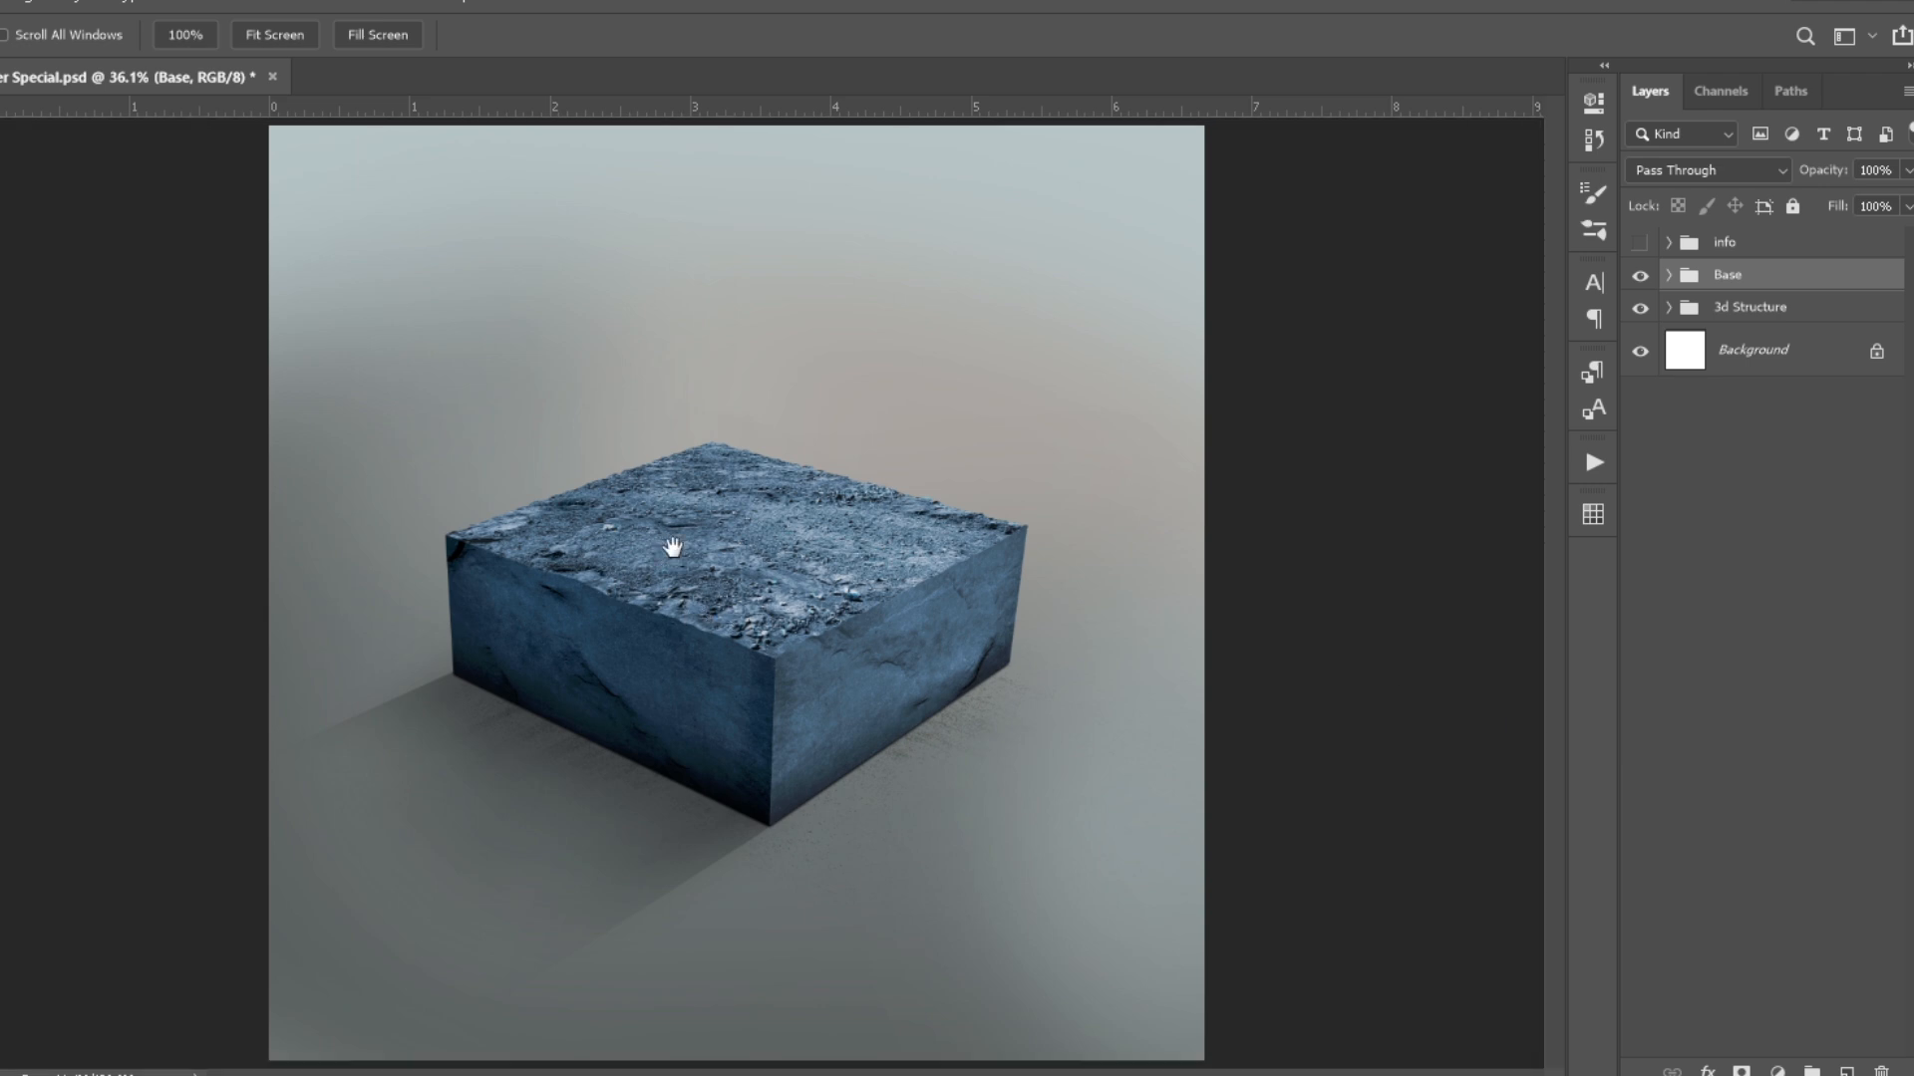
left_click_drag(660, 534, 660, 534)
left_click_drag(1177, 1053, 632, 523)
left_click_drag(504, 423, 749, 606)
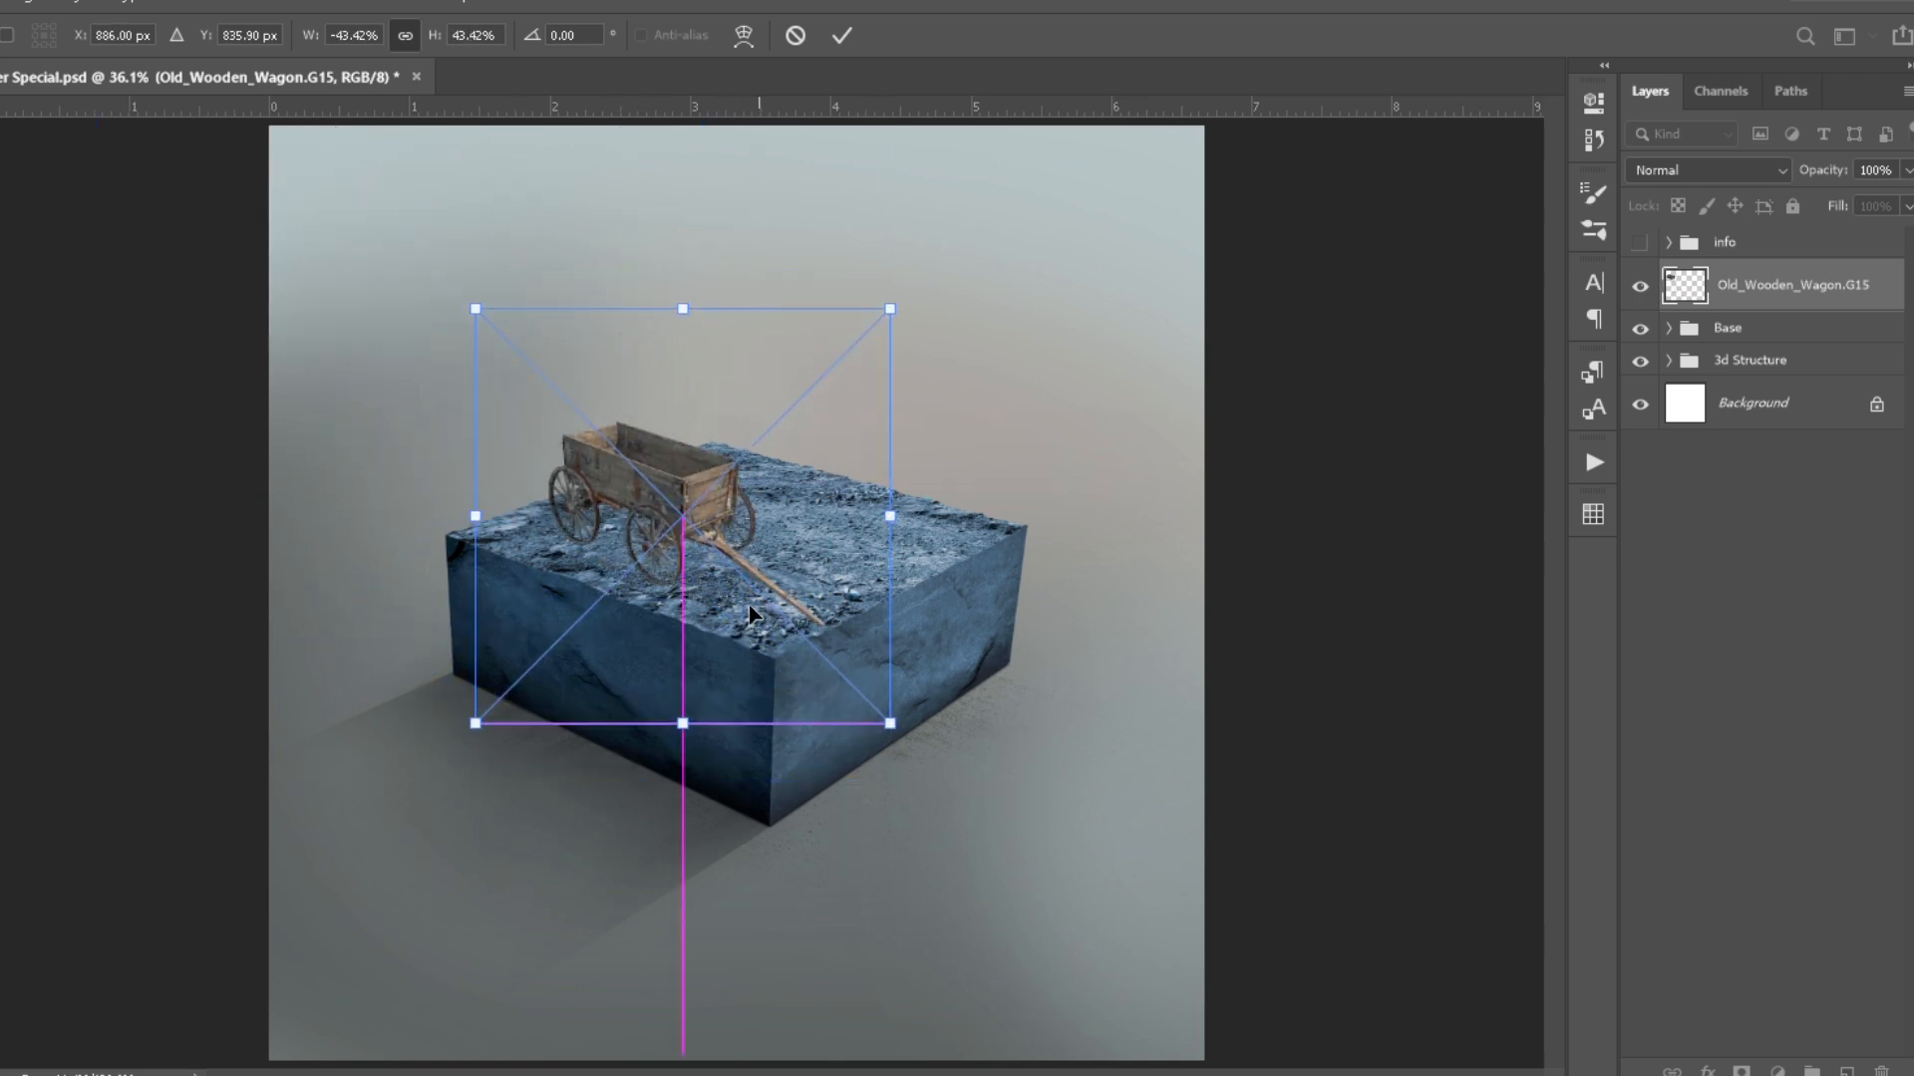
scroll(749, 606, "up", 4)
left_click_drag(1012, 895, 863, 773)
left_click_drag(619, 473, 896, 484)
left_click(883, 766)
key("Return")
- Distort and warp the wagon to match the block's perspective and reposition it on the rocky top
scroll(910, 361, "up", 4)
scroll(903, 553, "down", 2)
key("ctrl+t")
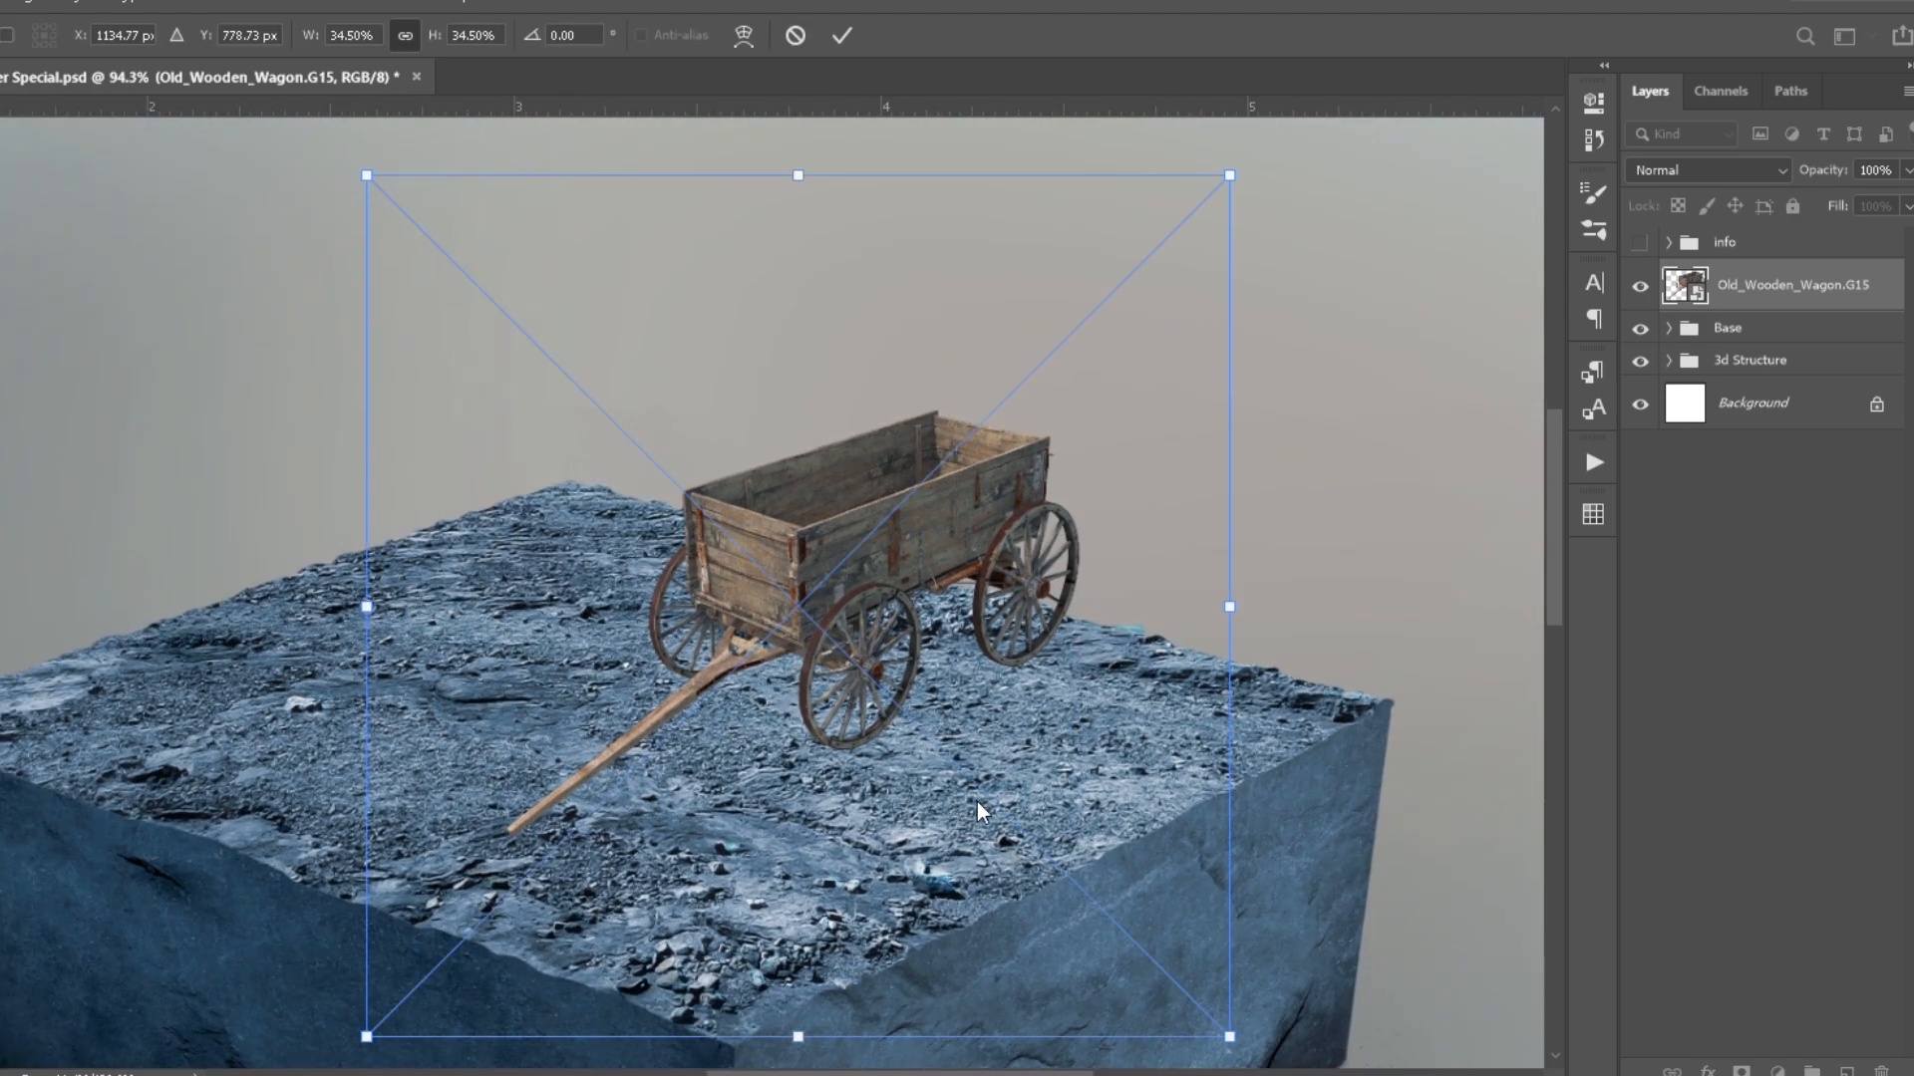
scroll(878, 415, "down", 1)
left_click_drag(1198, 195, 1202, 180)
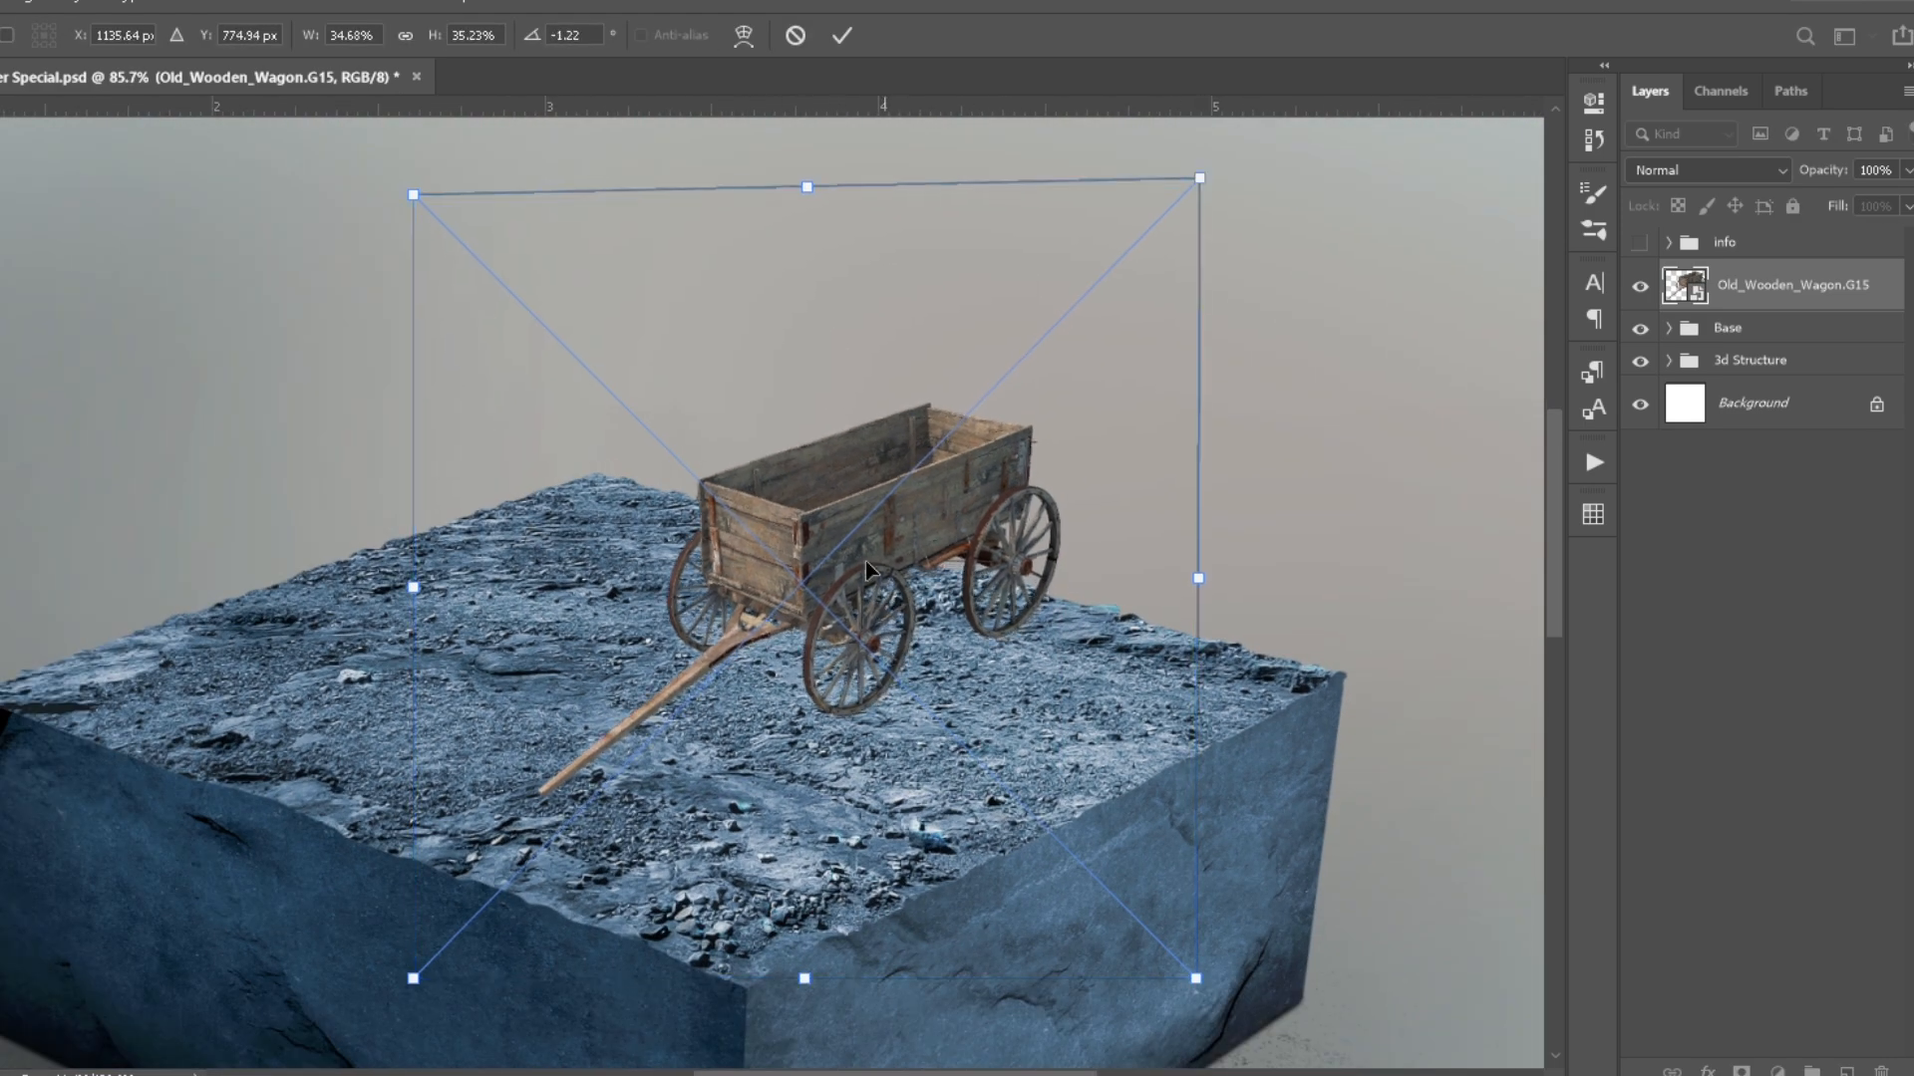
left_click(743, 36)
left_click_drag(869, 227, 870, 245)
left_click_drag(829, 783, 829, 764)
left_click_drag(846, 328, 855, 333)
key("Return")
left_click_drag(888, 576, 953, 598)
- Add a layer mask to the wagon and paint out its long front pole, leaving a short clean stub
left_click(1741, 1071)
key("b")
scroll(695, 619, "up", 3)
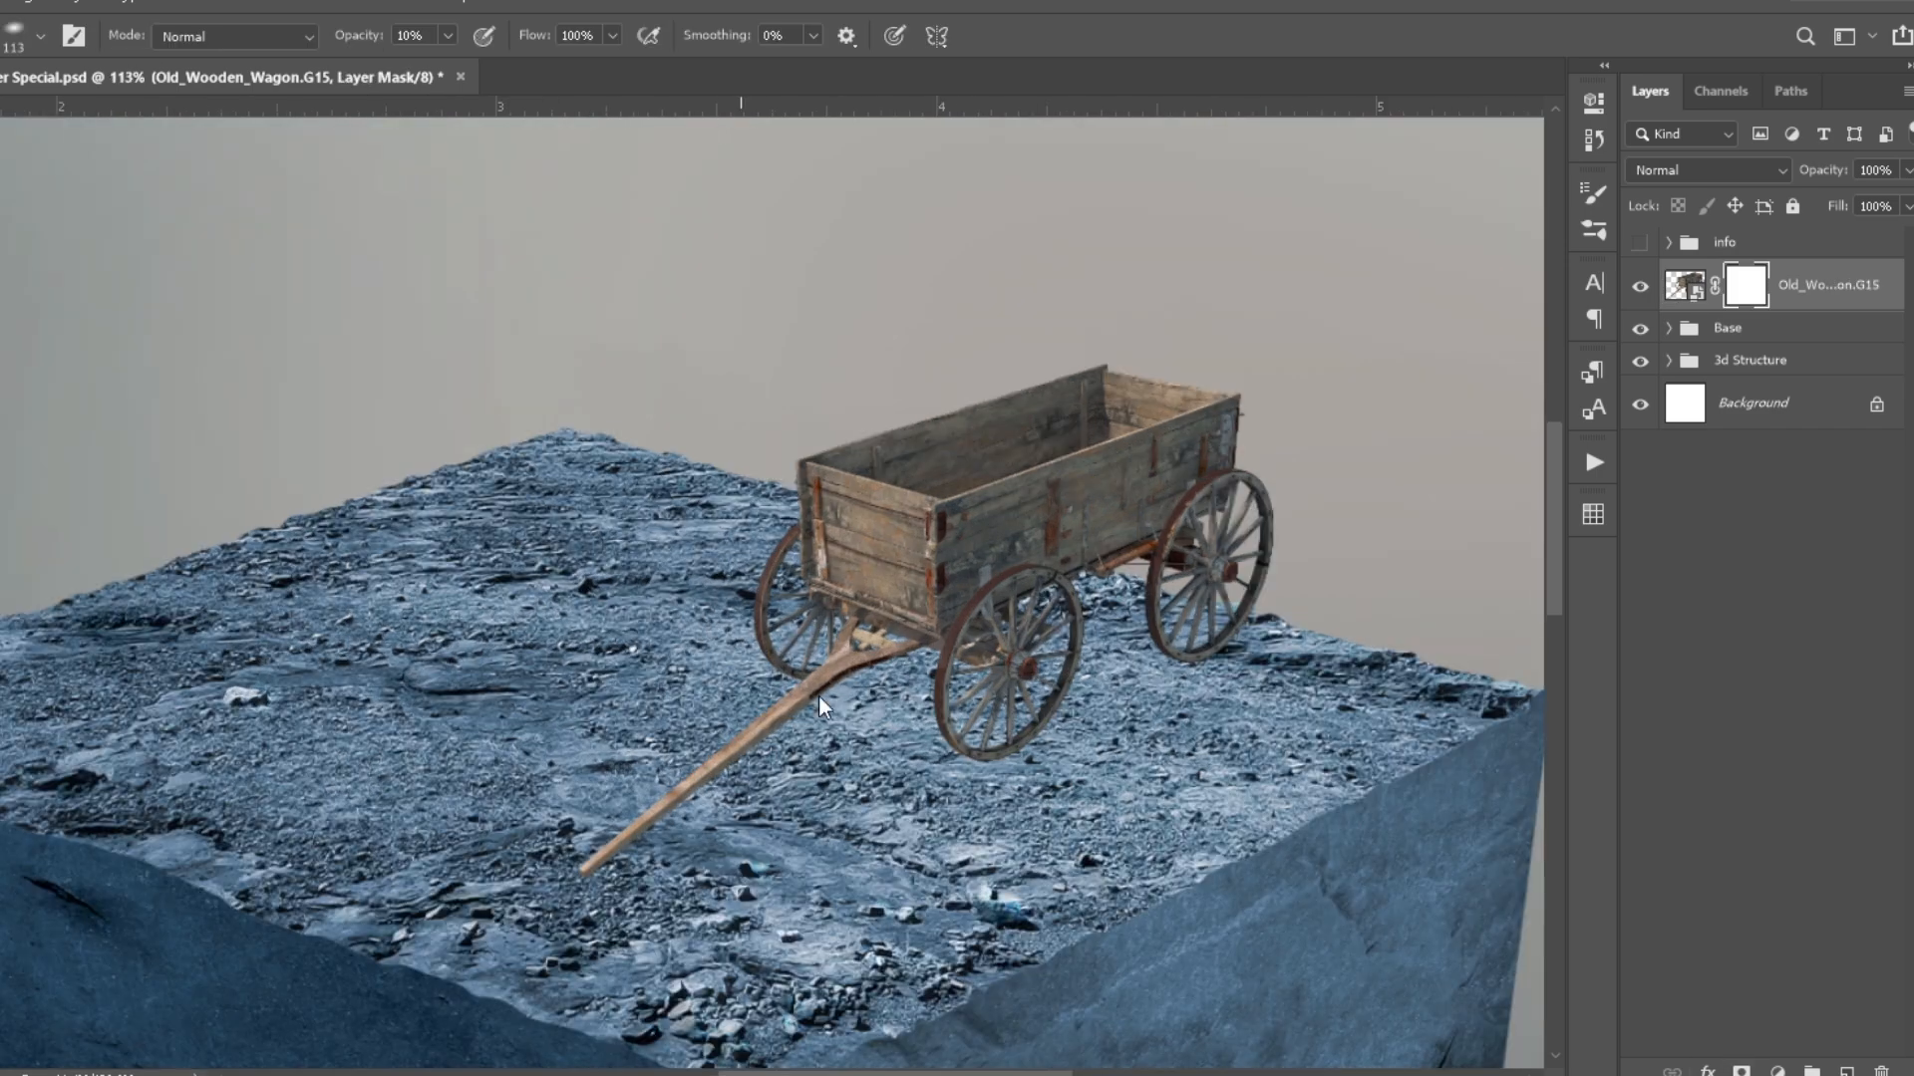
left_click_drag(602, 881, 739, 823)
scroll(787, 726, "up", 8)
scroll(857, 677, "up", 5)
key("bracketleft")
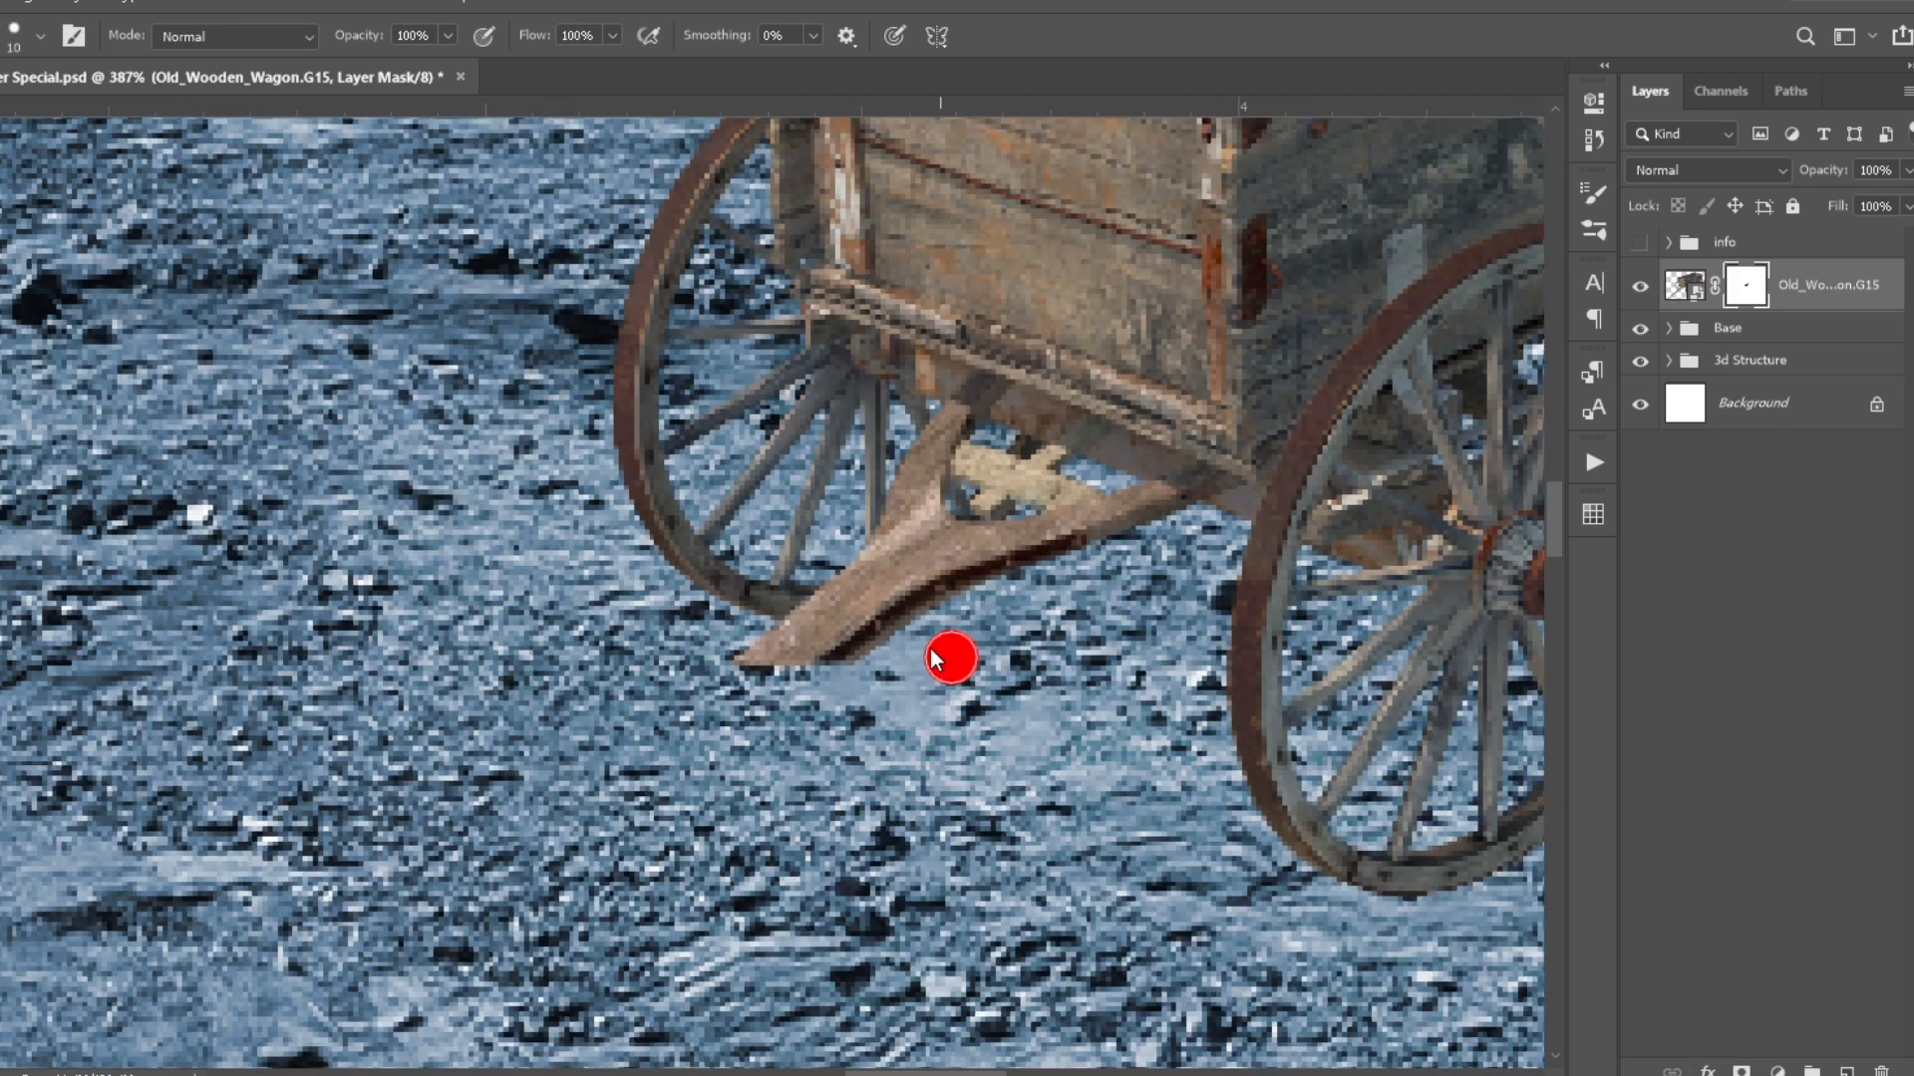
left_click_drag(902, 568, 807, 643)
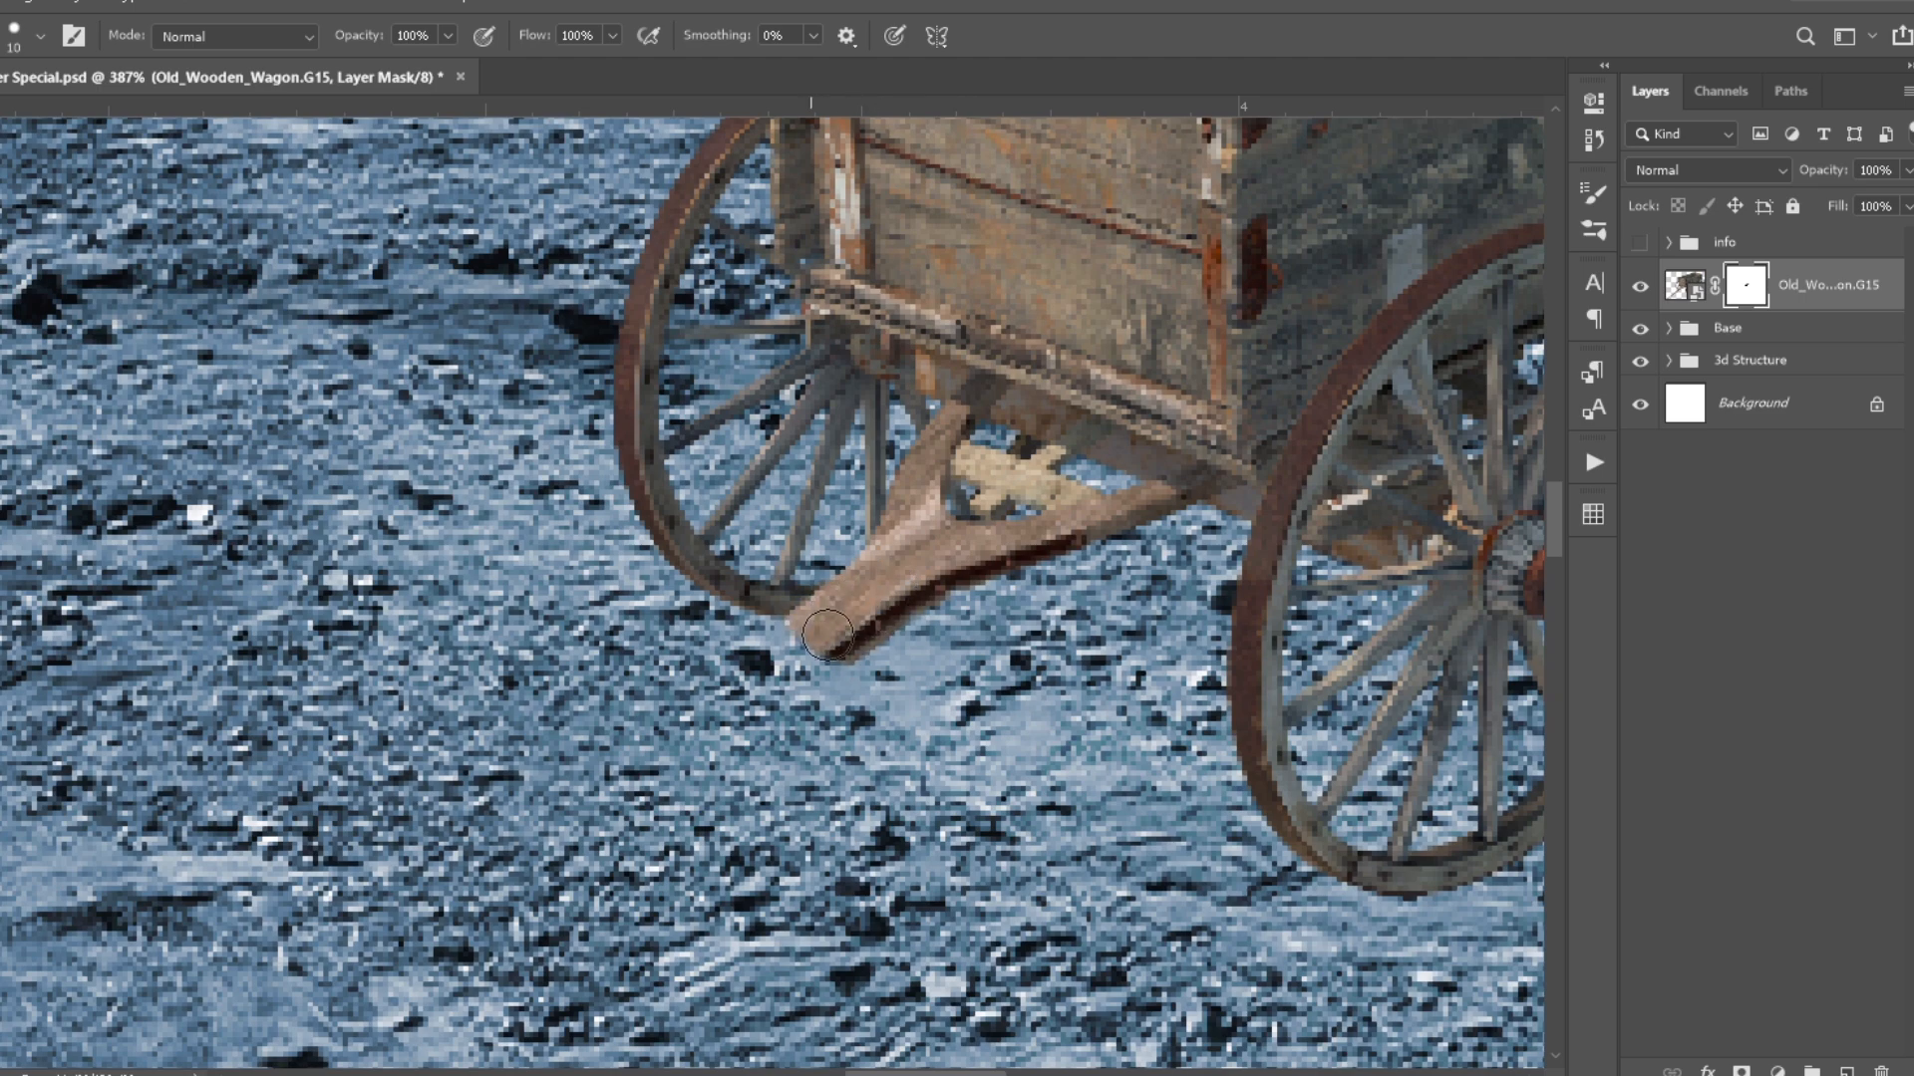
scroll(827, 626, "down", 10)
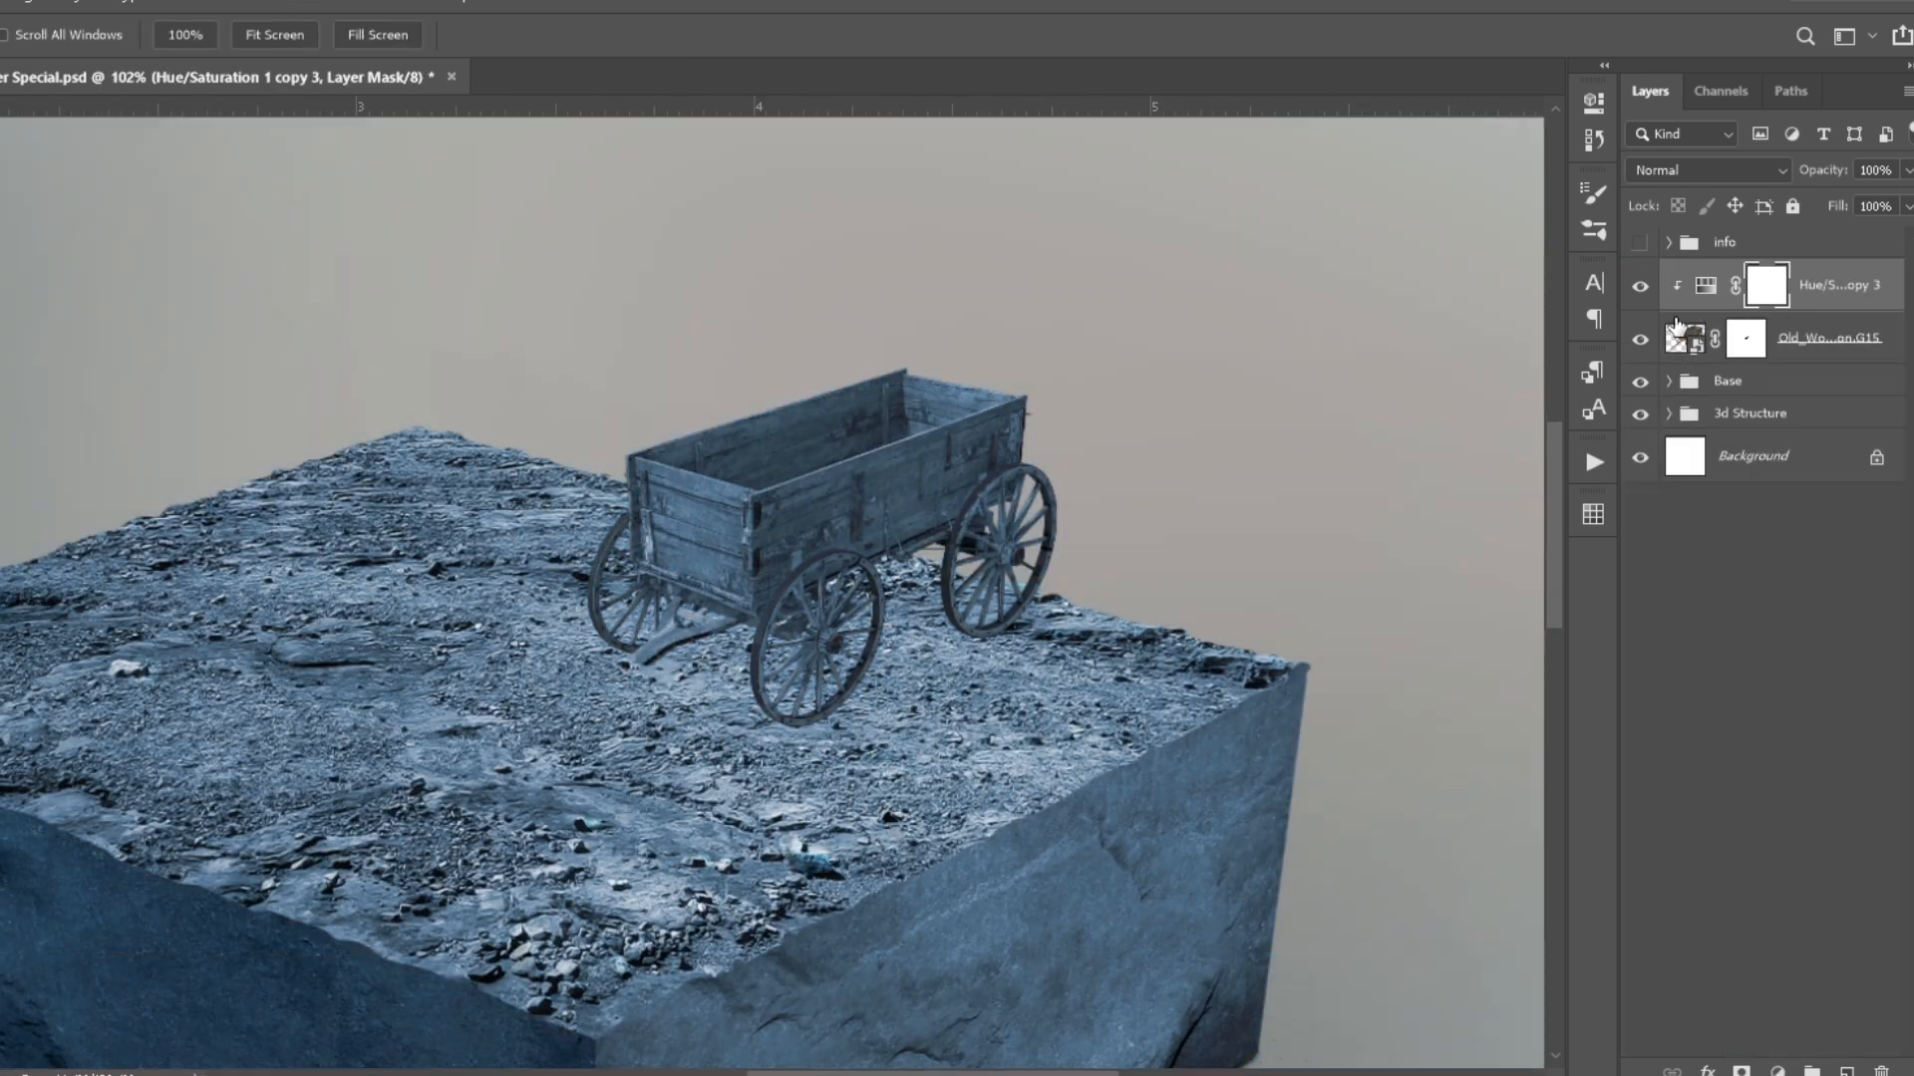
- Clip a copy of the Hue/Saturation 1 adjustment to the wagon and set its opacity to 20%
left_click_drag(1832, 171, 1820, 171)
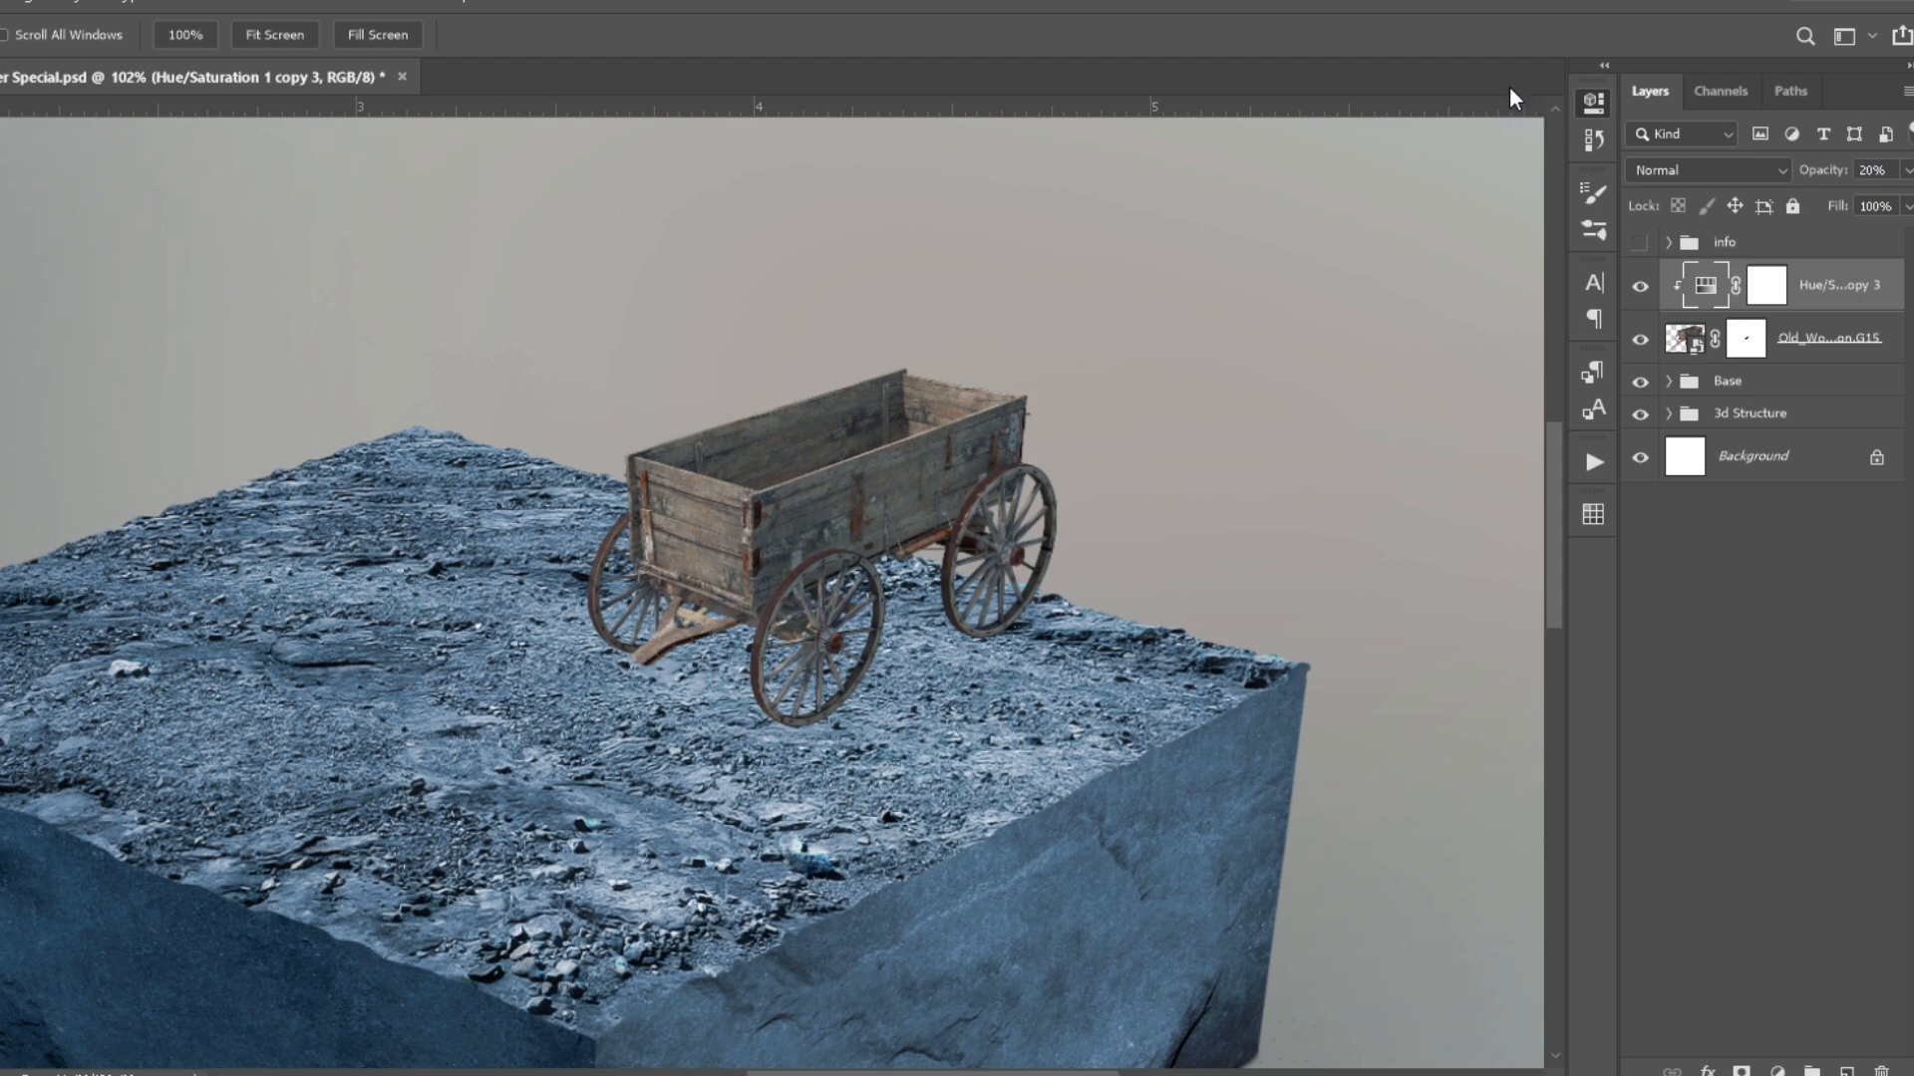
scroll(851, 626, "down", 6)
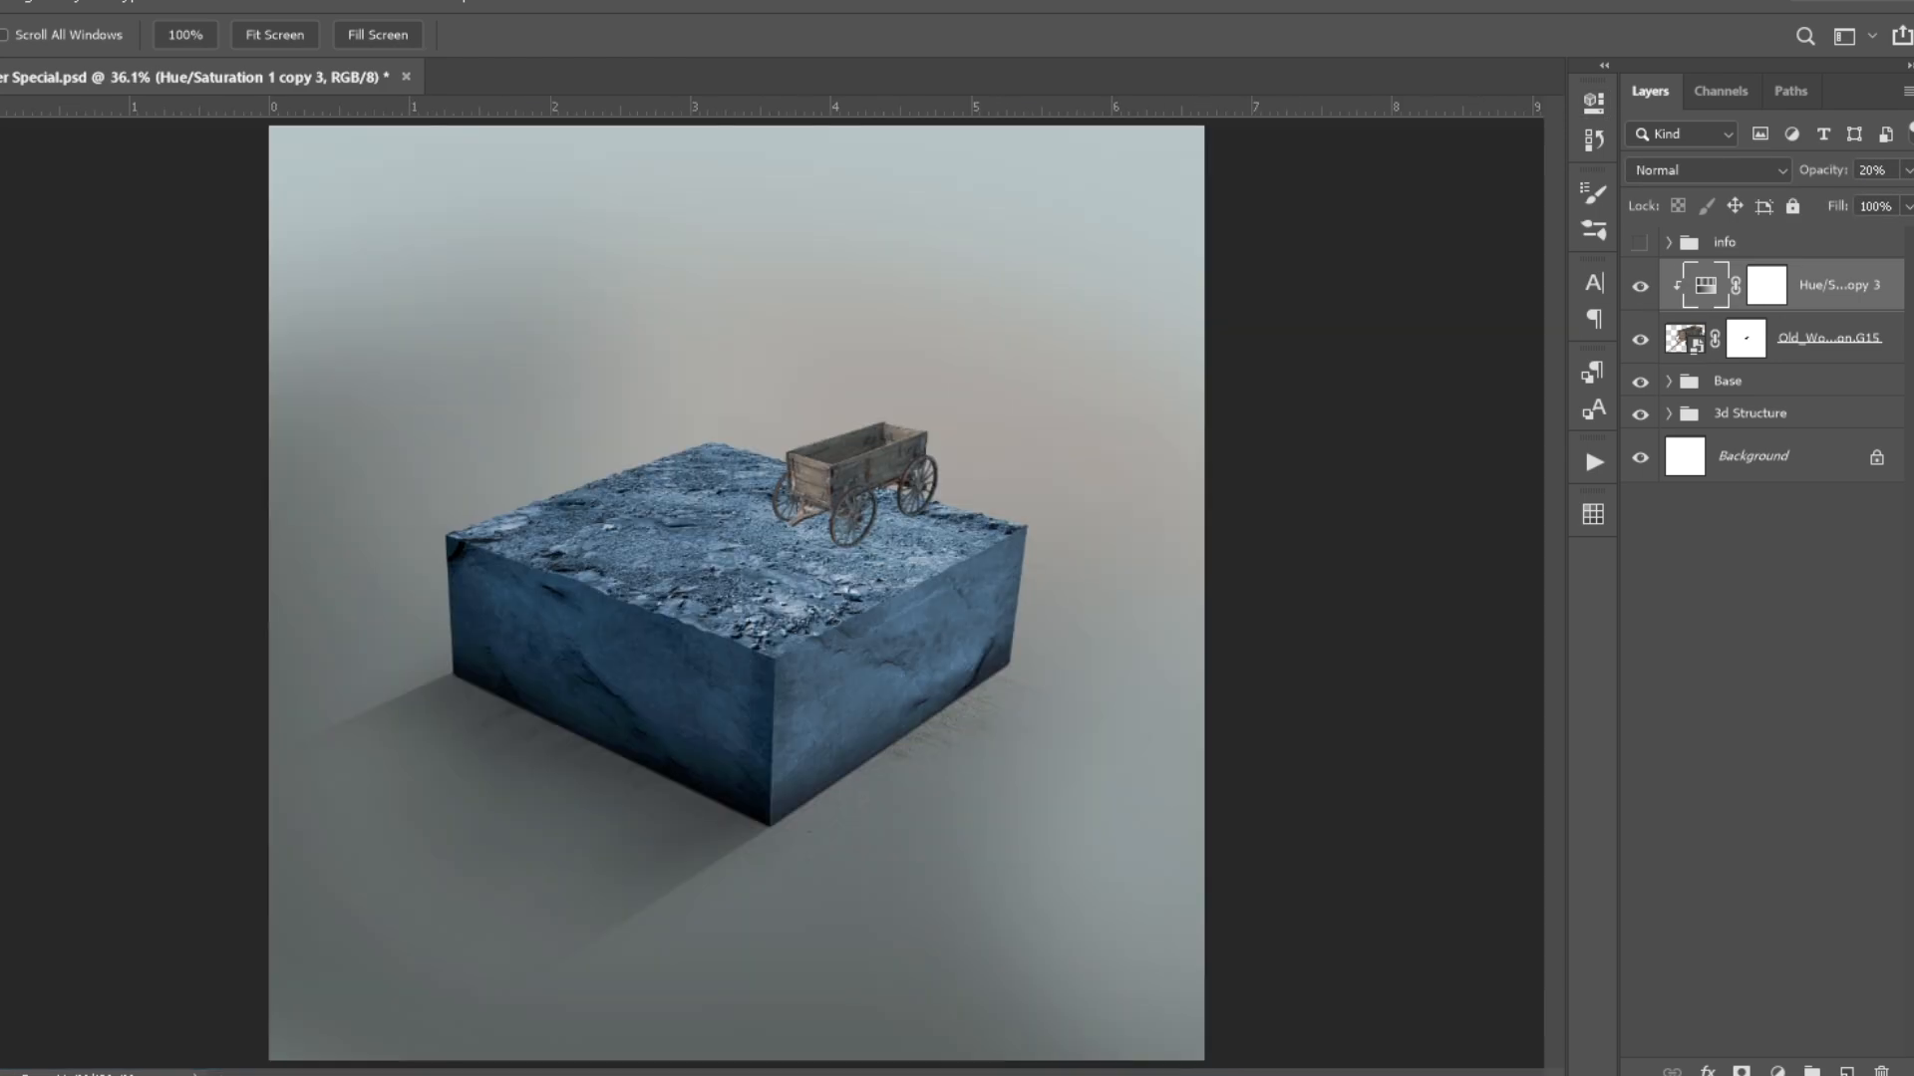
- Add a brightening Exposure adjustment clipped to the wagon and invert its mask to black
scroll(766, 367, "up", 4)
left_click(1781, 642)
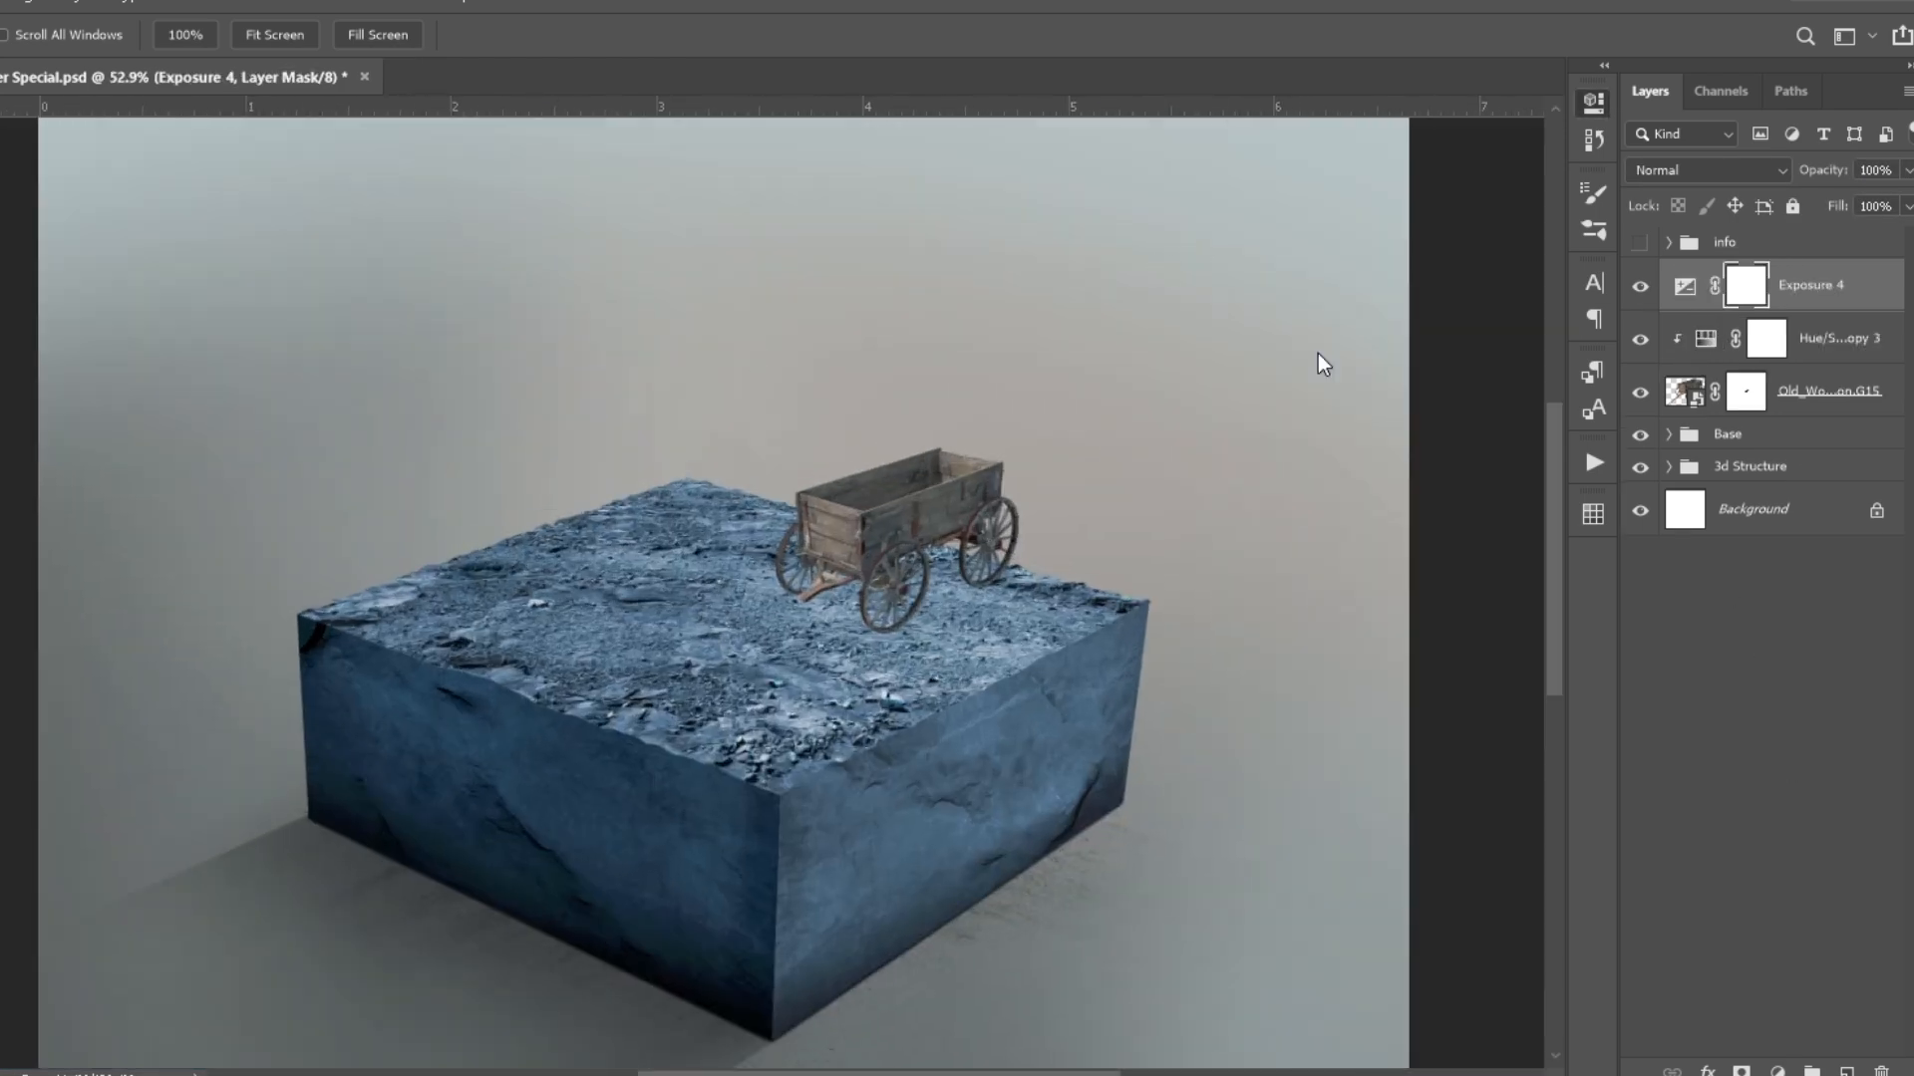
scroll(932, 488, "up", 3)
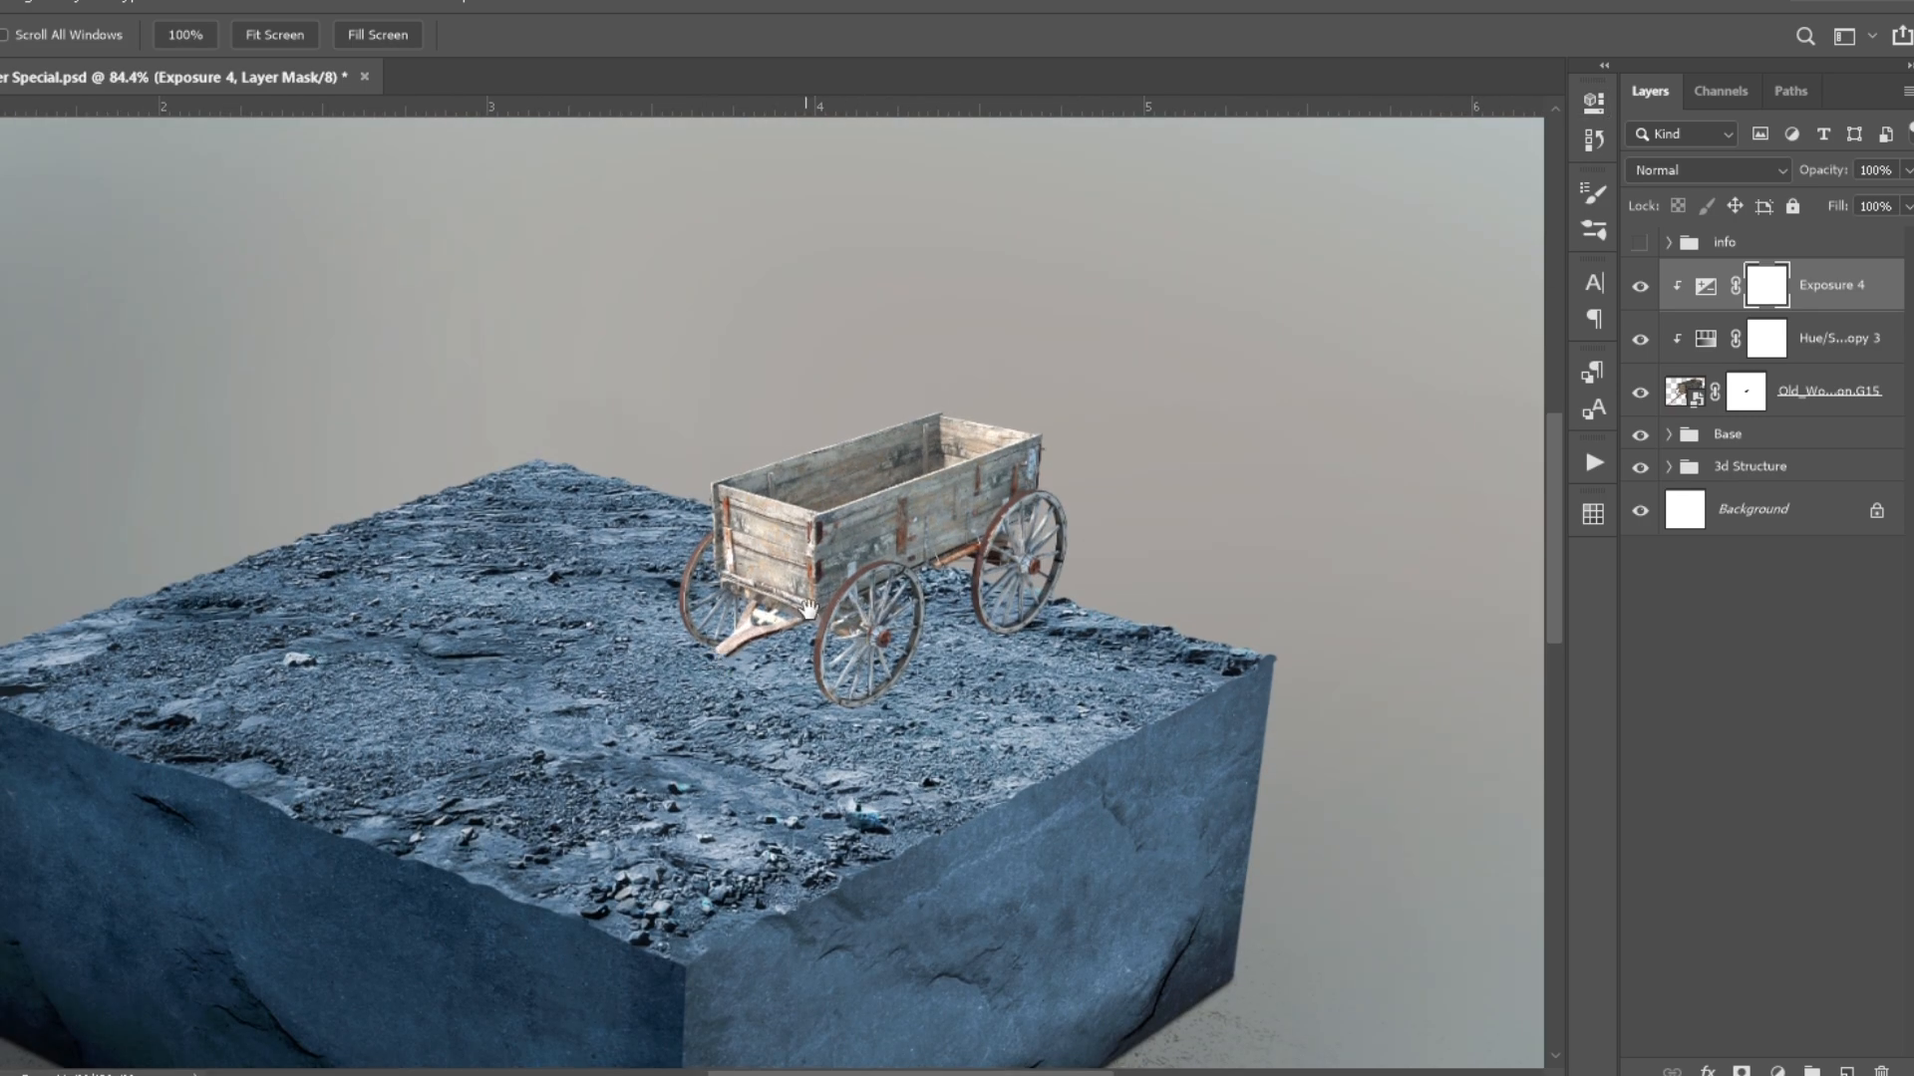
key("ctrl+i")
- Paint highlights on the wagon's wheels and upper board edges on the Exposure 4 mask with a small 20% opacity brush
key("b")
scroll(923, 426, "up", 2)
key("ctrl+z")
mouse_move(1051, 569)
left_mouse_down()
mouse_move(1127, 626)
mouse_move(939, 544)
left_mouse_up()
scroll(1097, 510, "up", 4)
left_click_drag(1038, 638, 1032, 712)
left_click_drag(799, 698, 732, 847)
left_click_drag(979, 600, 921, 598)
scroll(776, 643, "up", 4)
mouse_move(804, 661)
left_mouse_down()
mouse_move(752, 632)
mouse_move(1126, 438)
mouse_move(969, 506)
mouse_move(841, 602)
left_mouse_up()
left_click_drag(693, 799, 768, 769)
scroll(866, 249, "down", 2)
left_click_drag(951, 240, 912, 239)
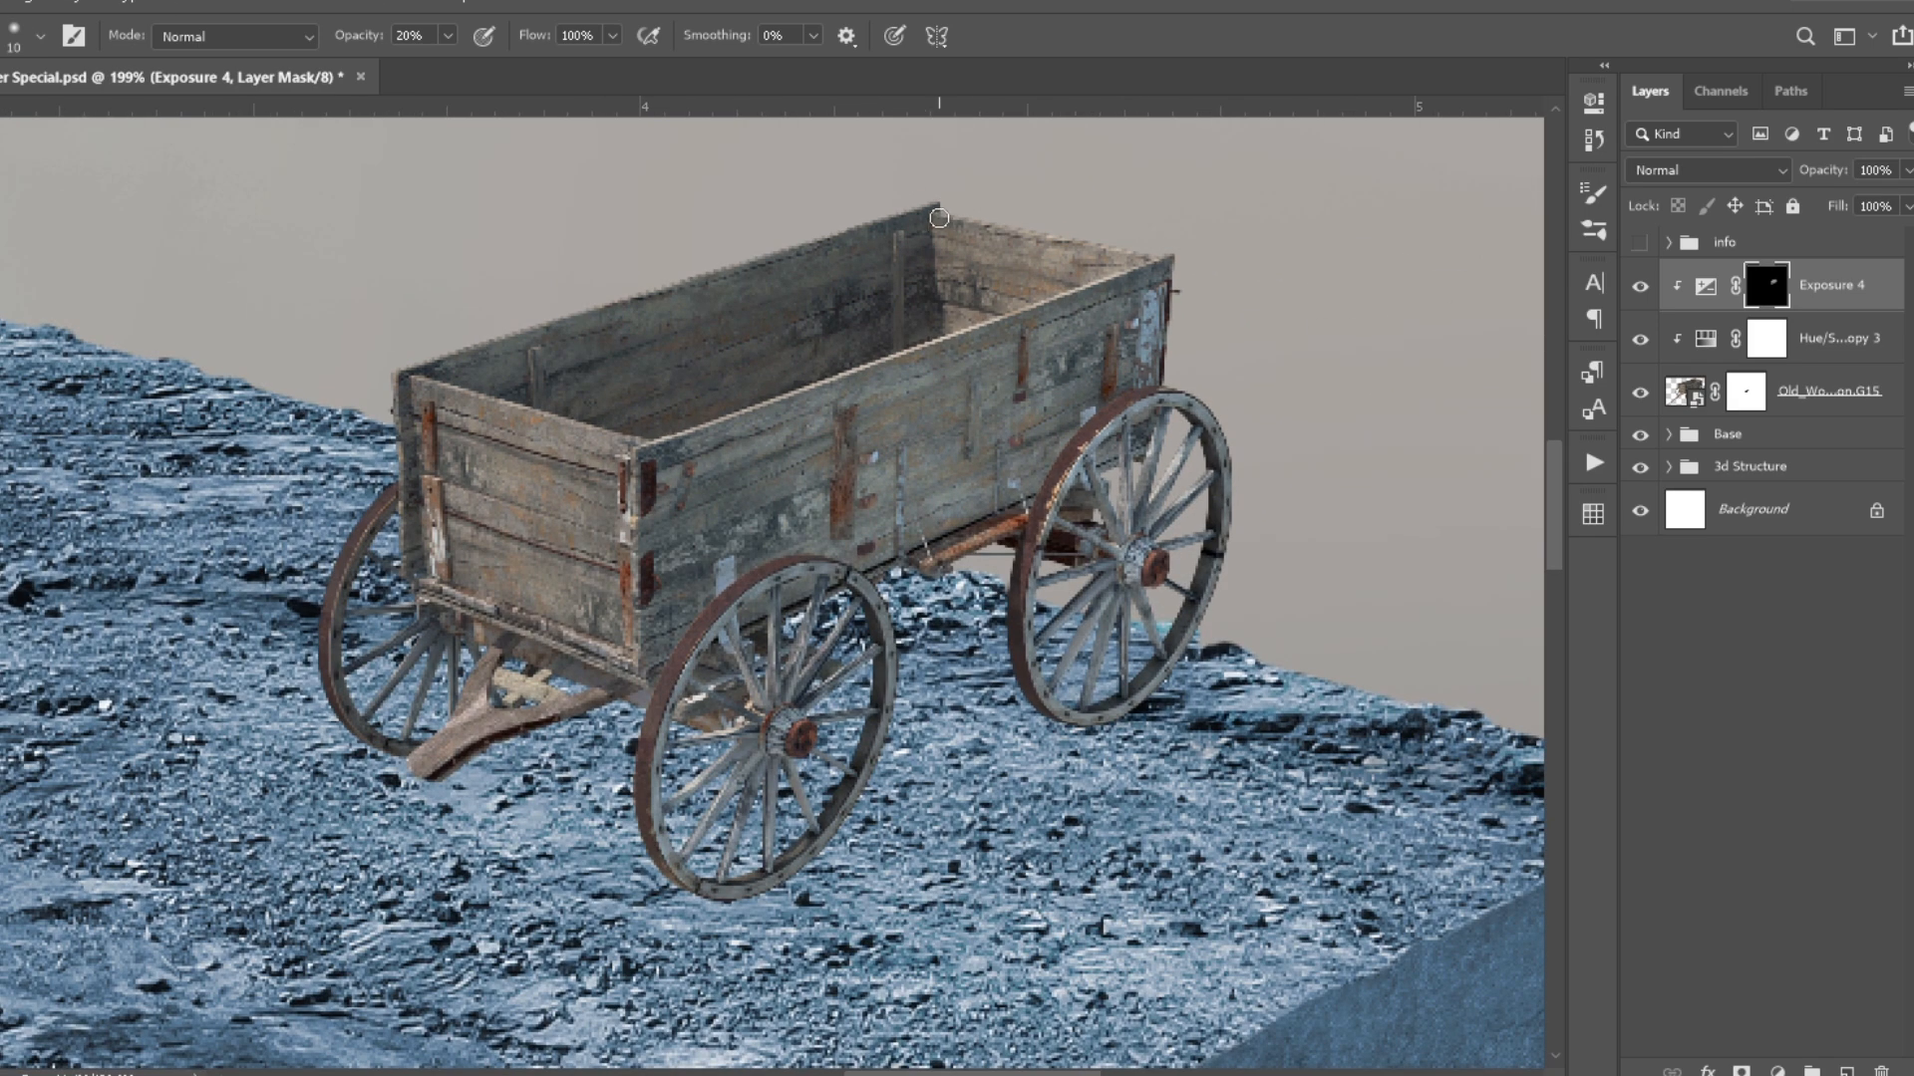
left_click_drag(667, 397, 704, 398)
left_click_drag(568, 337, 444, 365)
- Add another Exposure adjustment clipped to the wagon, set it to Luminosity and invert its mask to black
left_click(1777, 1072)
left_click(1734, 754)
left_click_drag(1356, 242, 1356, 277)
left_click(1706, 170)
left_click(1650, 786)
key("ctrl+i")
- Paint shading on the wagon's front panel, undercarriage and wheels on the Exposure 5 mask at 20% brush opacity
left_click_drag(424, 478, 349, 688)
left_click_drag(430, 747, 608, 687)
scroll(564, 468, "up", 4)
left_click_drag(671, 499, 439, 598)
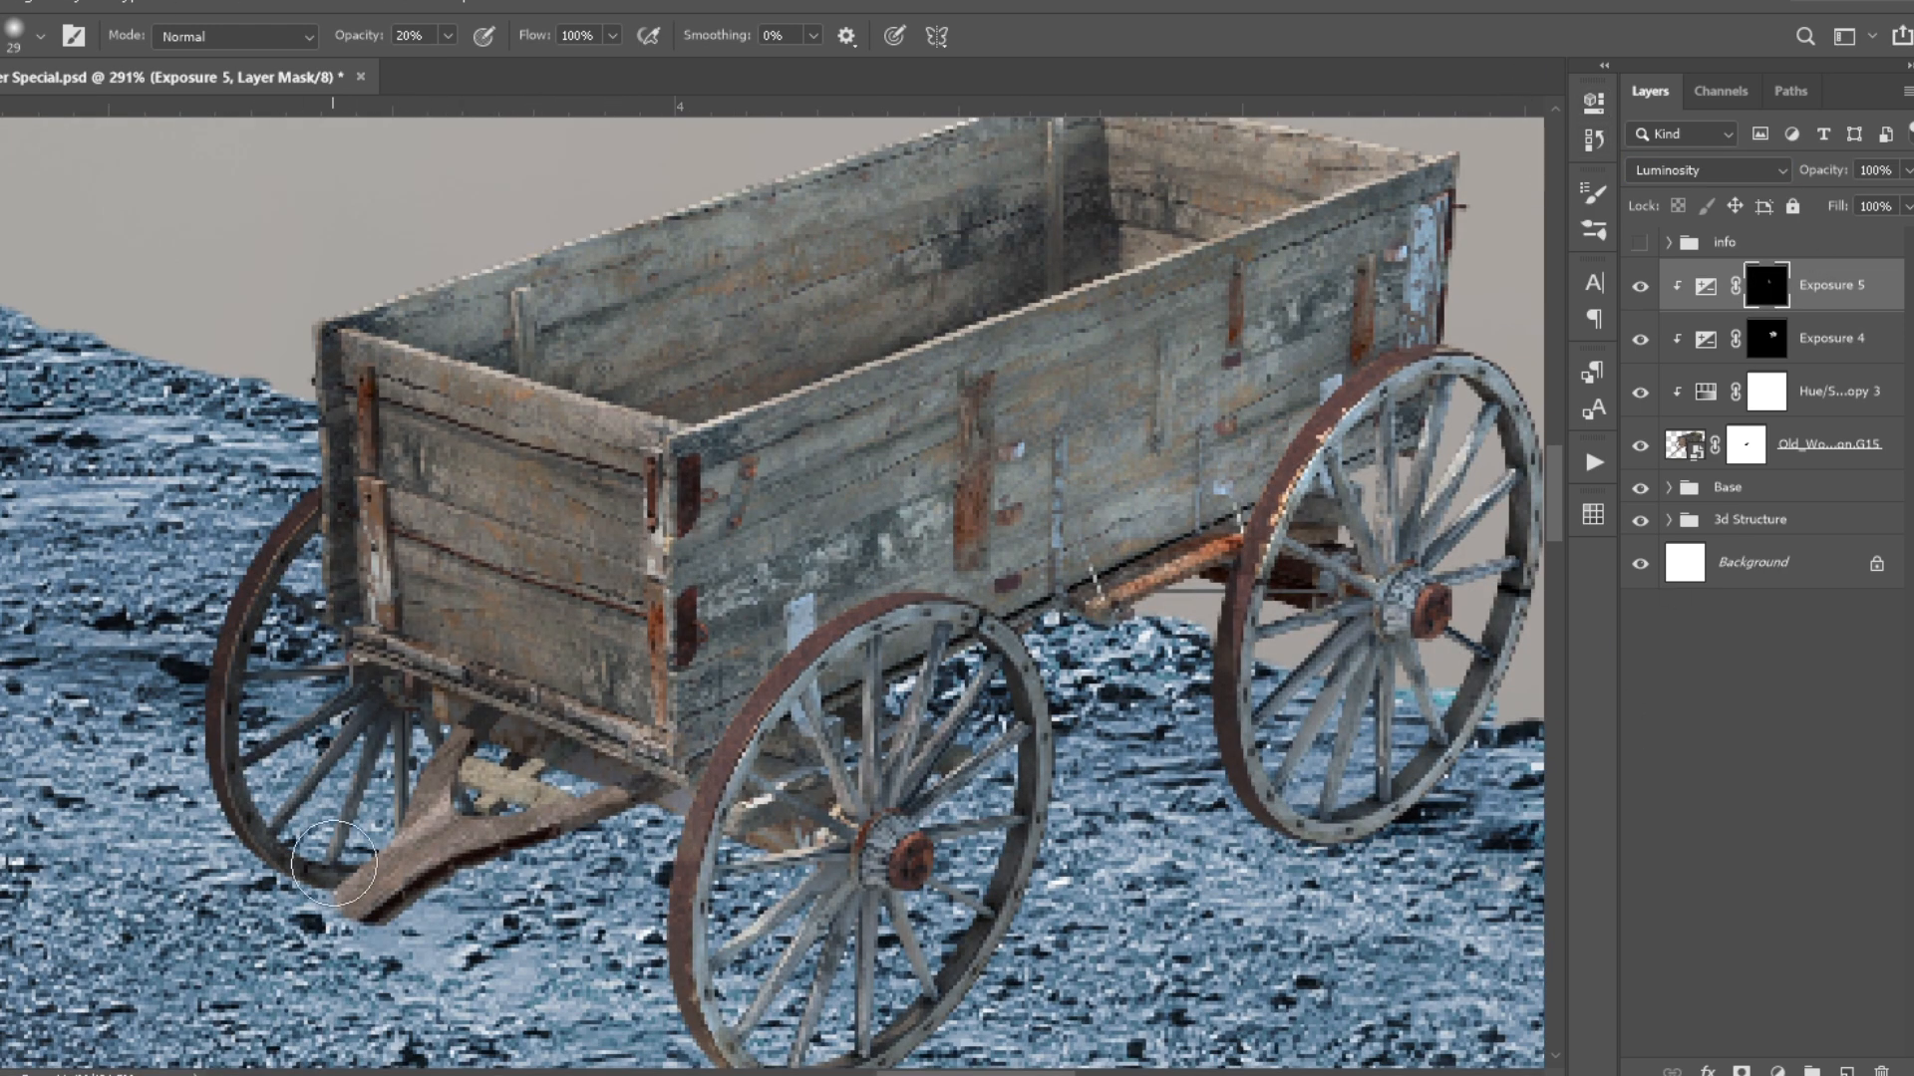
left_click_drag(398, 867, 588, 798)
scroll(1243, 526, "up", 2)
left_click_drag(1243, 526, 912, 580)
scroll(870, 623, "up", 4)
left_click_drag(962, 498, 839, 793)
left_click_drag(822, 805, 787, 435)
left_click_drag(788, 529, 800, 688)
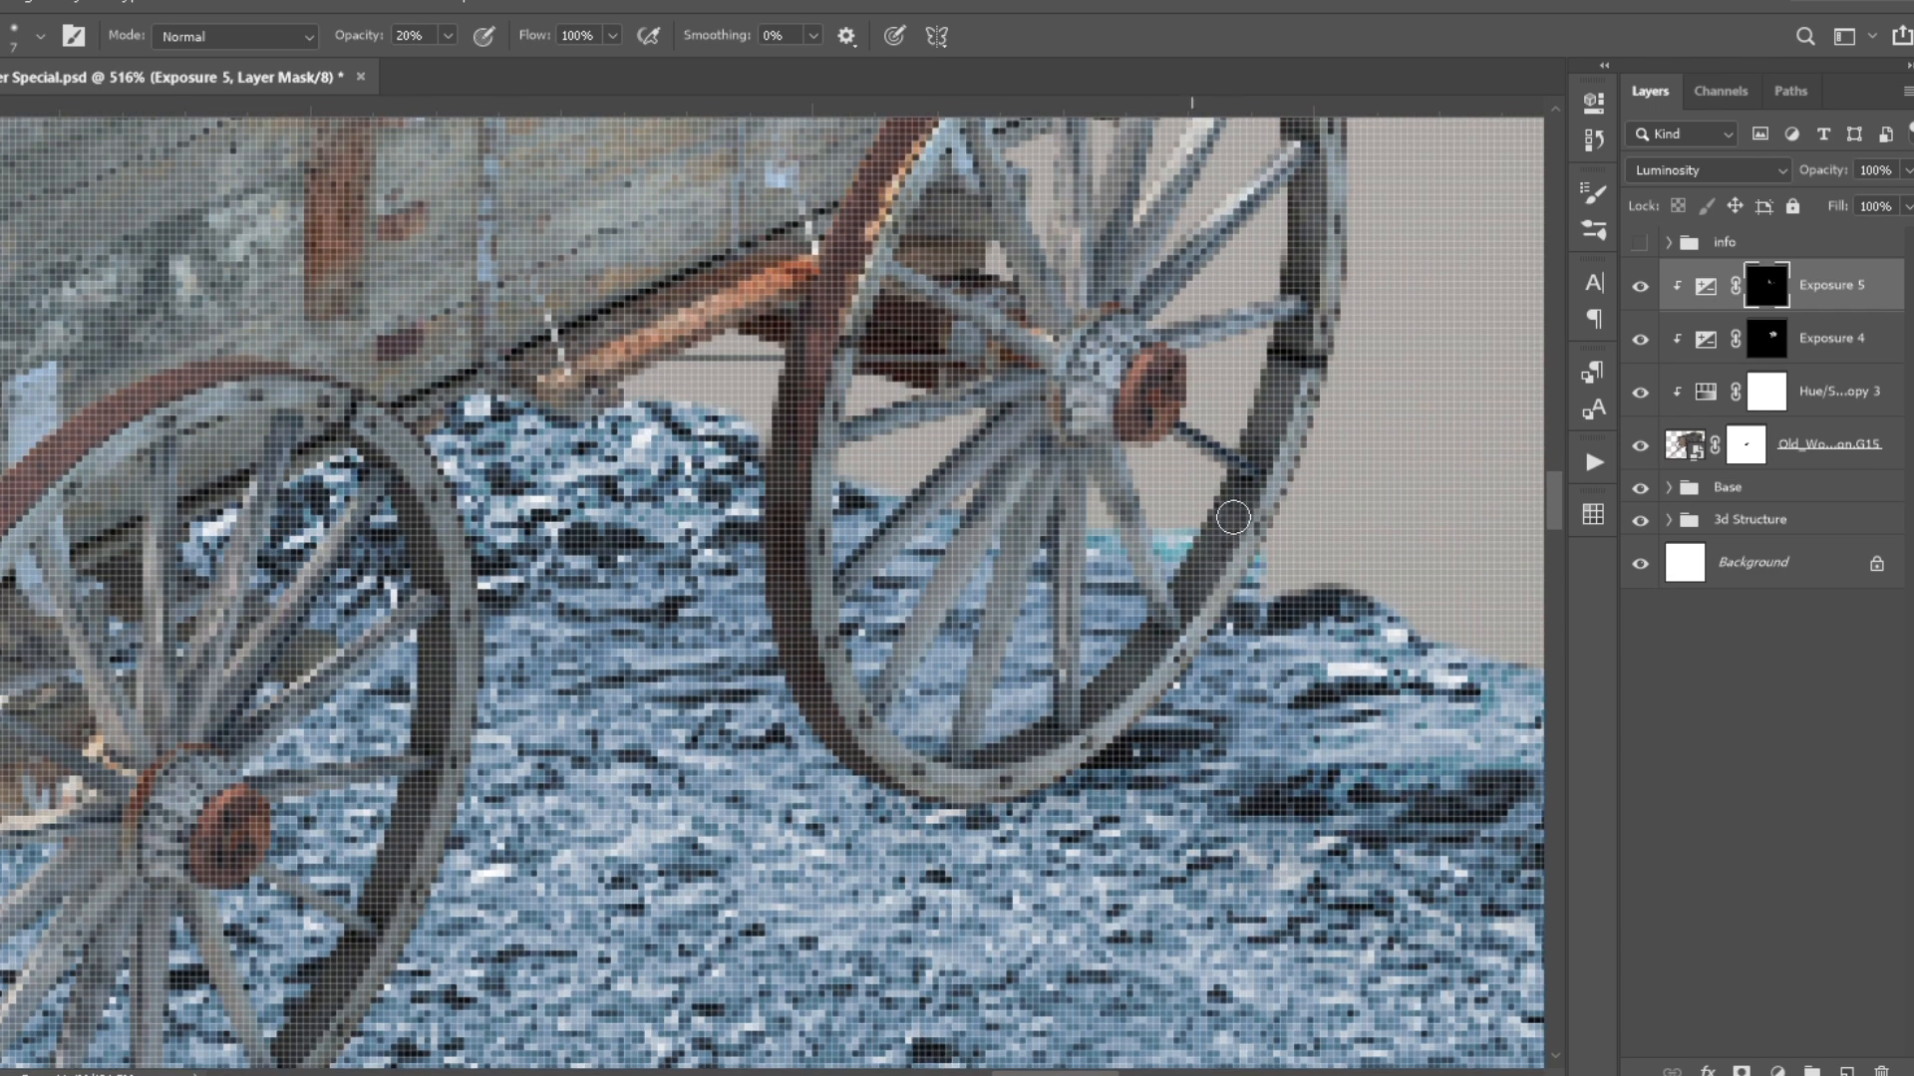
scroll(1200, 587, "down", 1)
left_click_drag(1201, 587, 1002, 847)
left_click_drag(1055, 773, 1082, 677)
left_click_drag(439, 199, 1230, 779)
mouse_move(1234, 692)
left_mouse_down()
mouse_move(987, 785)
mouse_move(1231, 643)
left_mouse_up()
key("bracketright")
left_click_drag(1196, 499, 1182, 593)
key("ctrl+z")
- Paint thin dark plank gaps on the wagon's front and inner boards on a new clipped layer at 100% brush opacity
left_click_drag(1395, 558, 834, 473)
key("bracketleft")
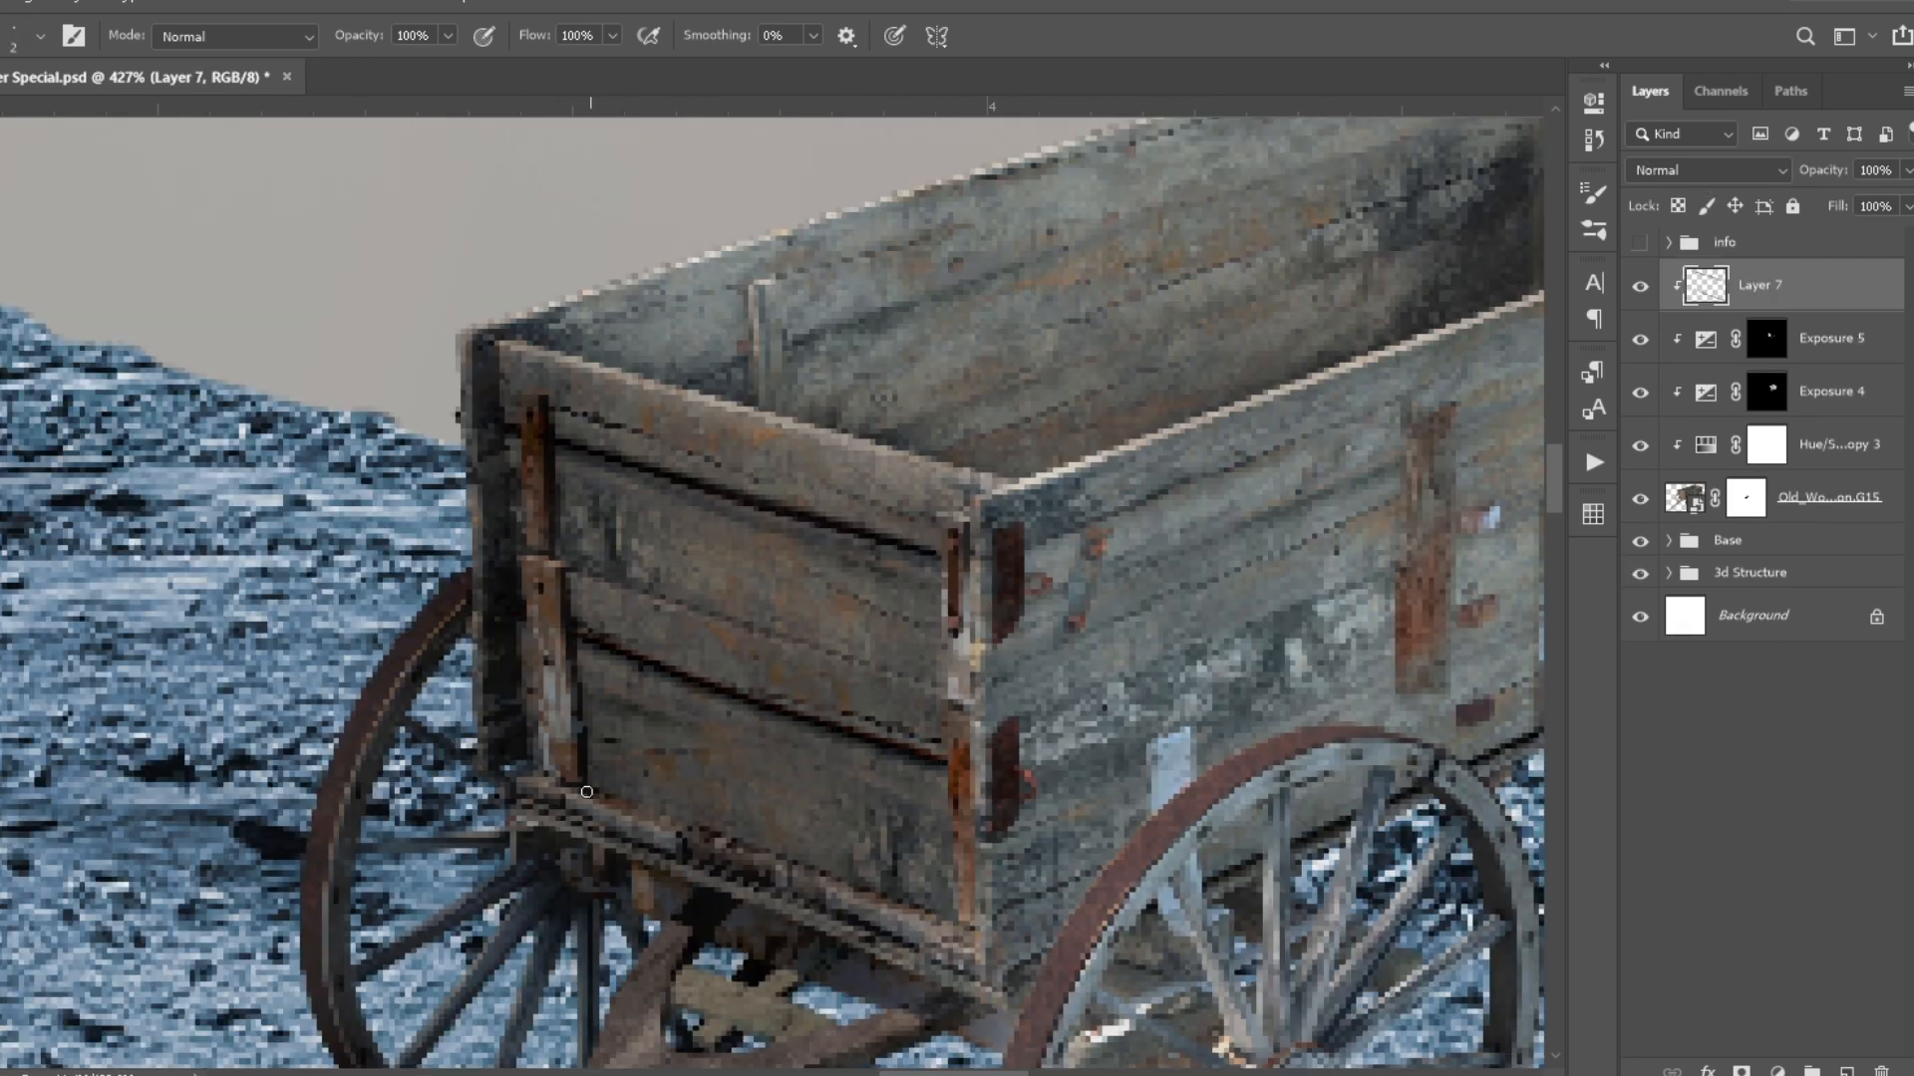
left_click_drag(944, 692, 835, 314)
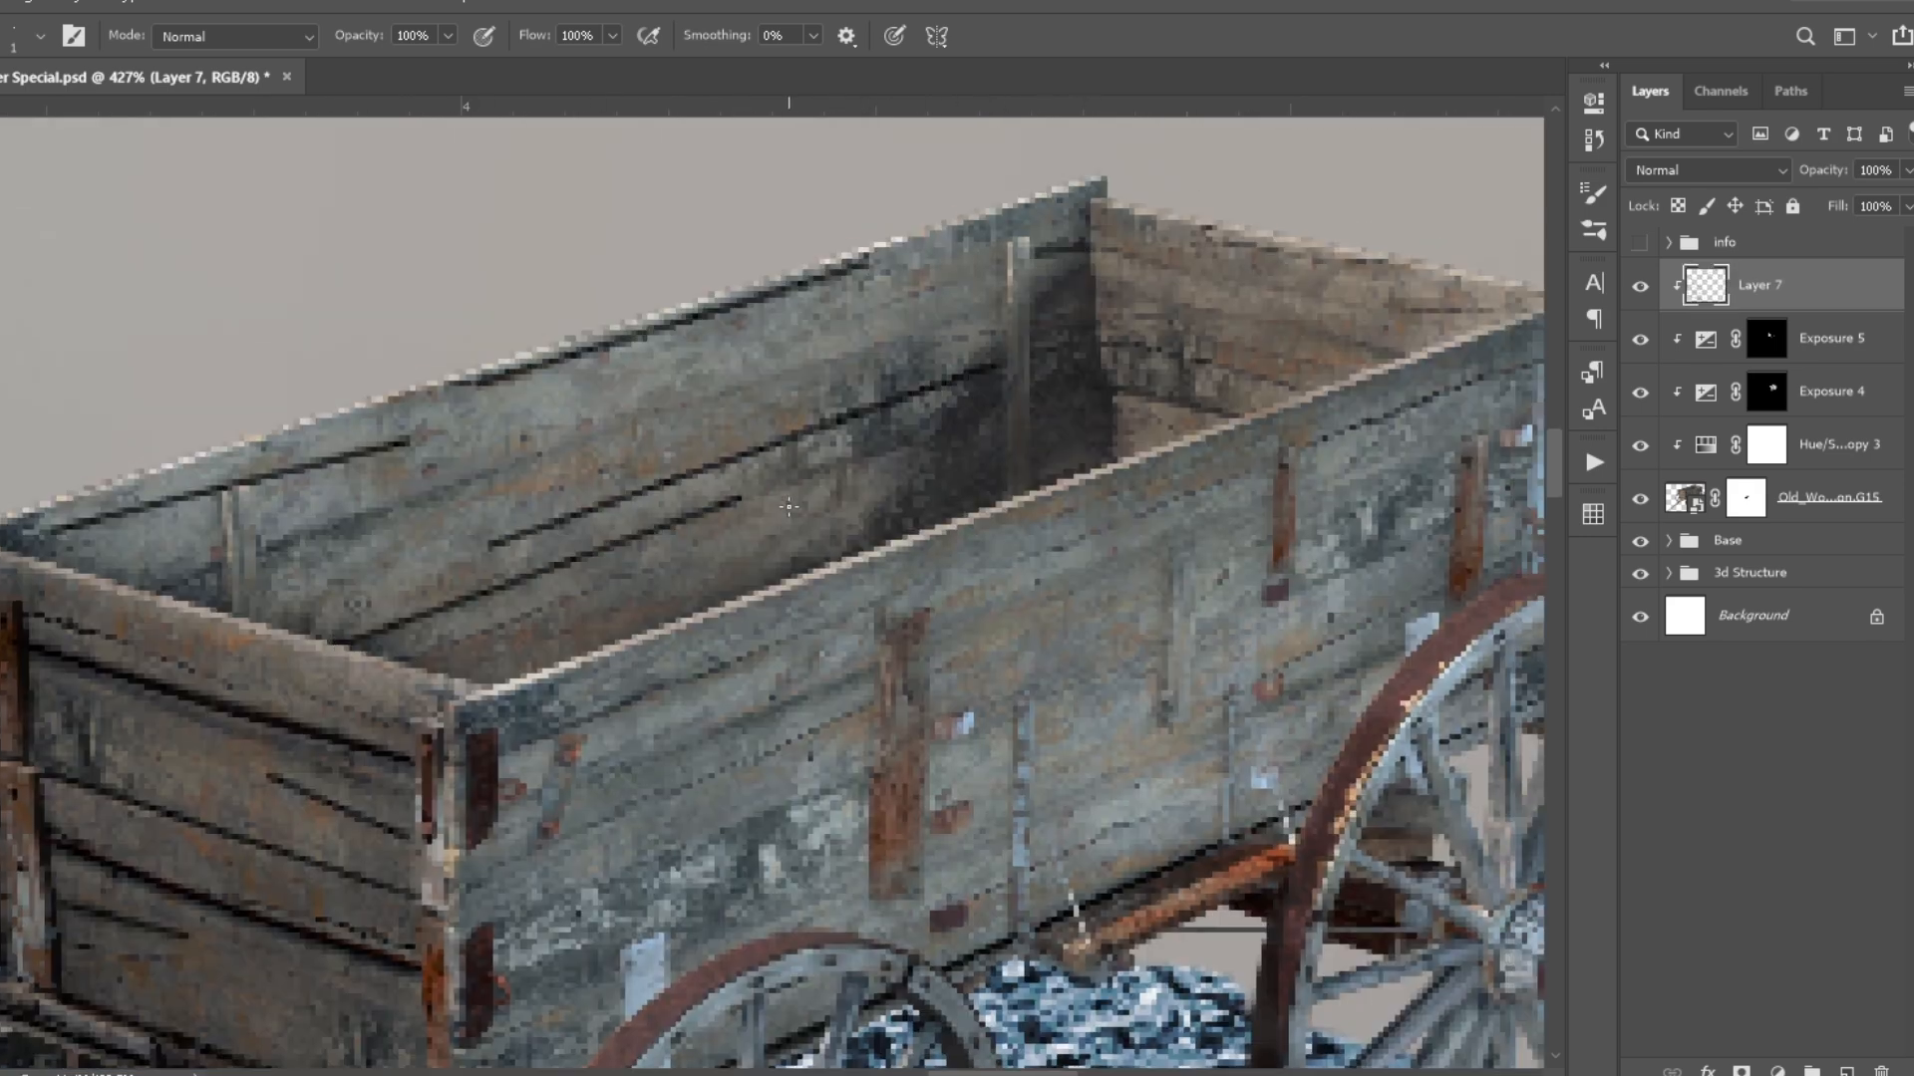
scroll(1398, 361, "down", 2)
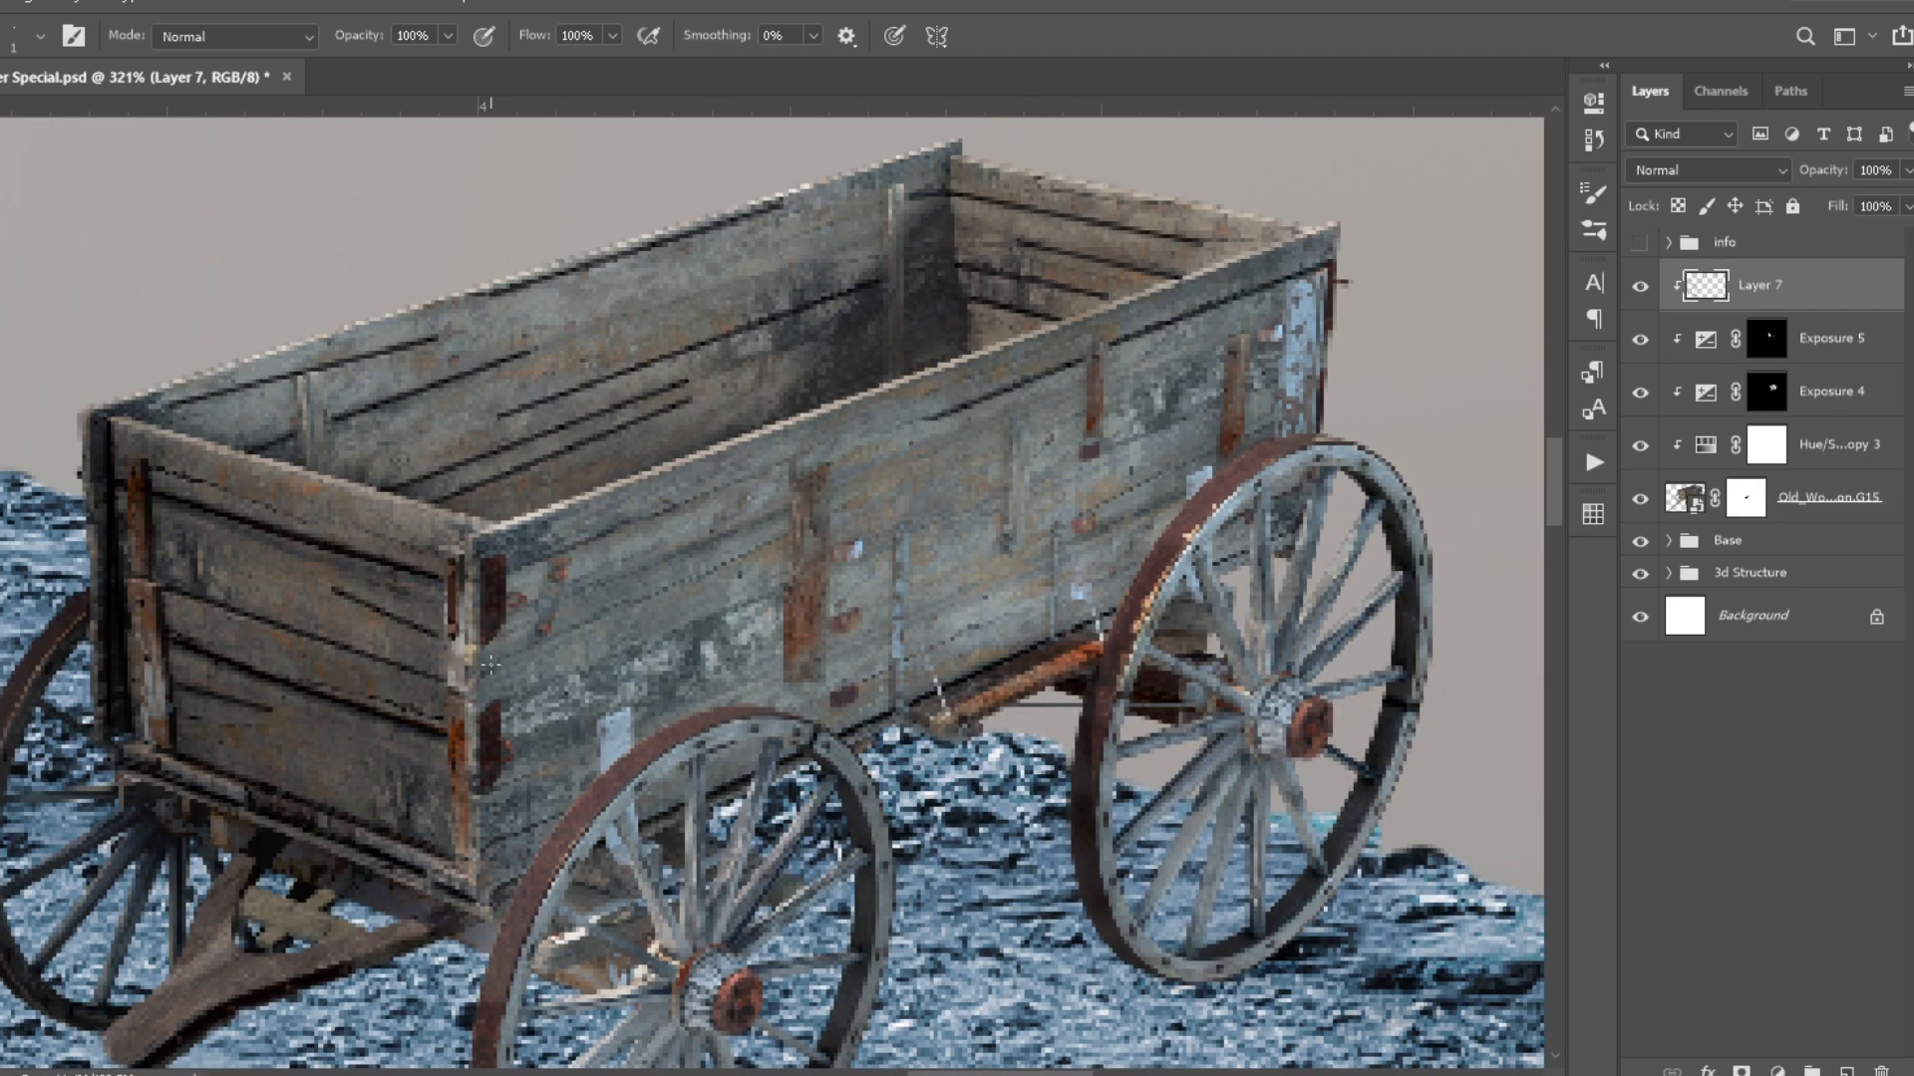
- Set the plank-gap layer to Soft Light at 50% opacity and compare the wagon with and without its clipped adjustments
scroll(900, 661, "down", 4)
left_click(1763, 171)
key("5")
key("ctrl+0")
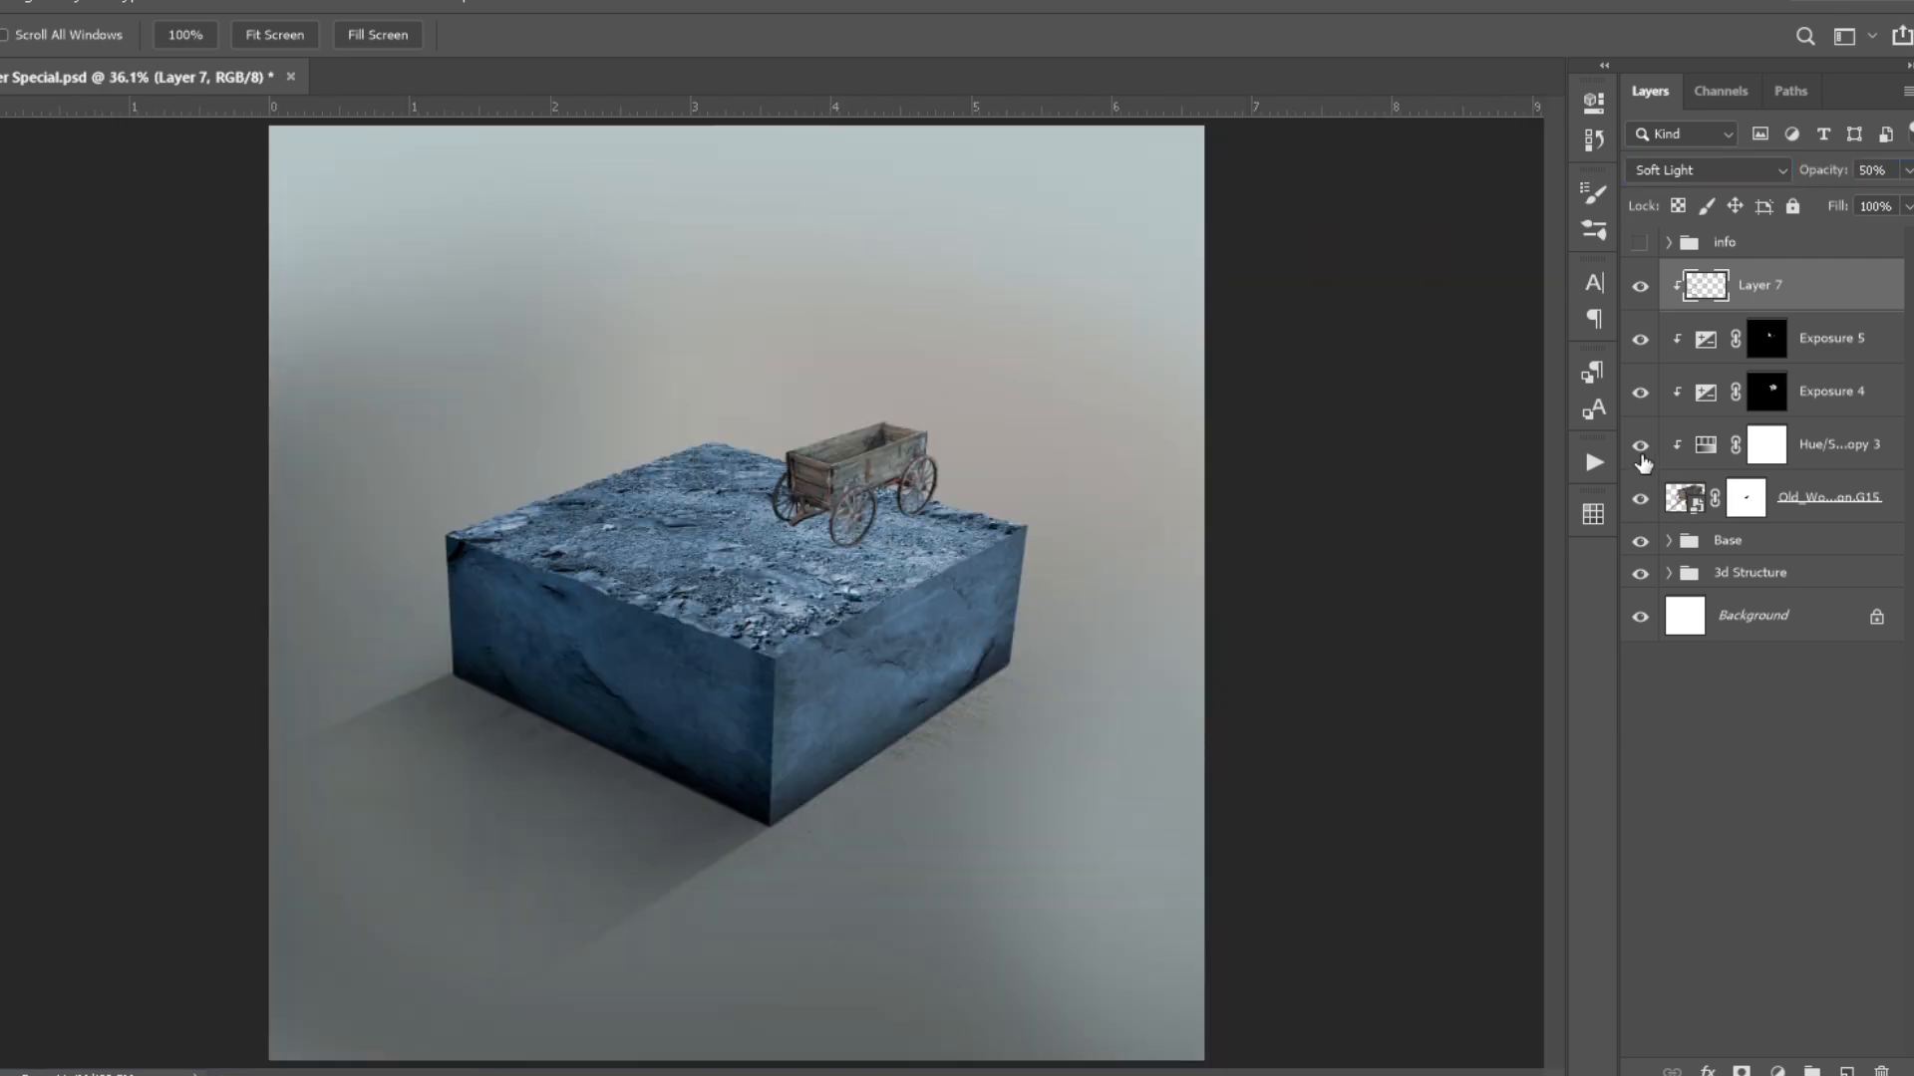
left_click(1640, 305)
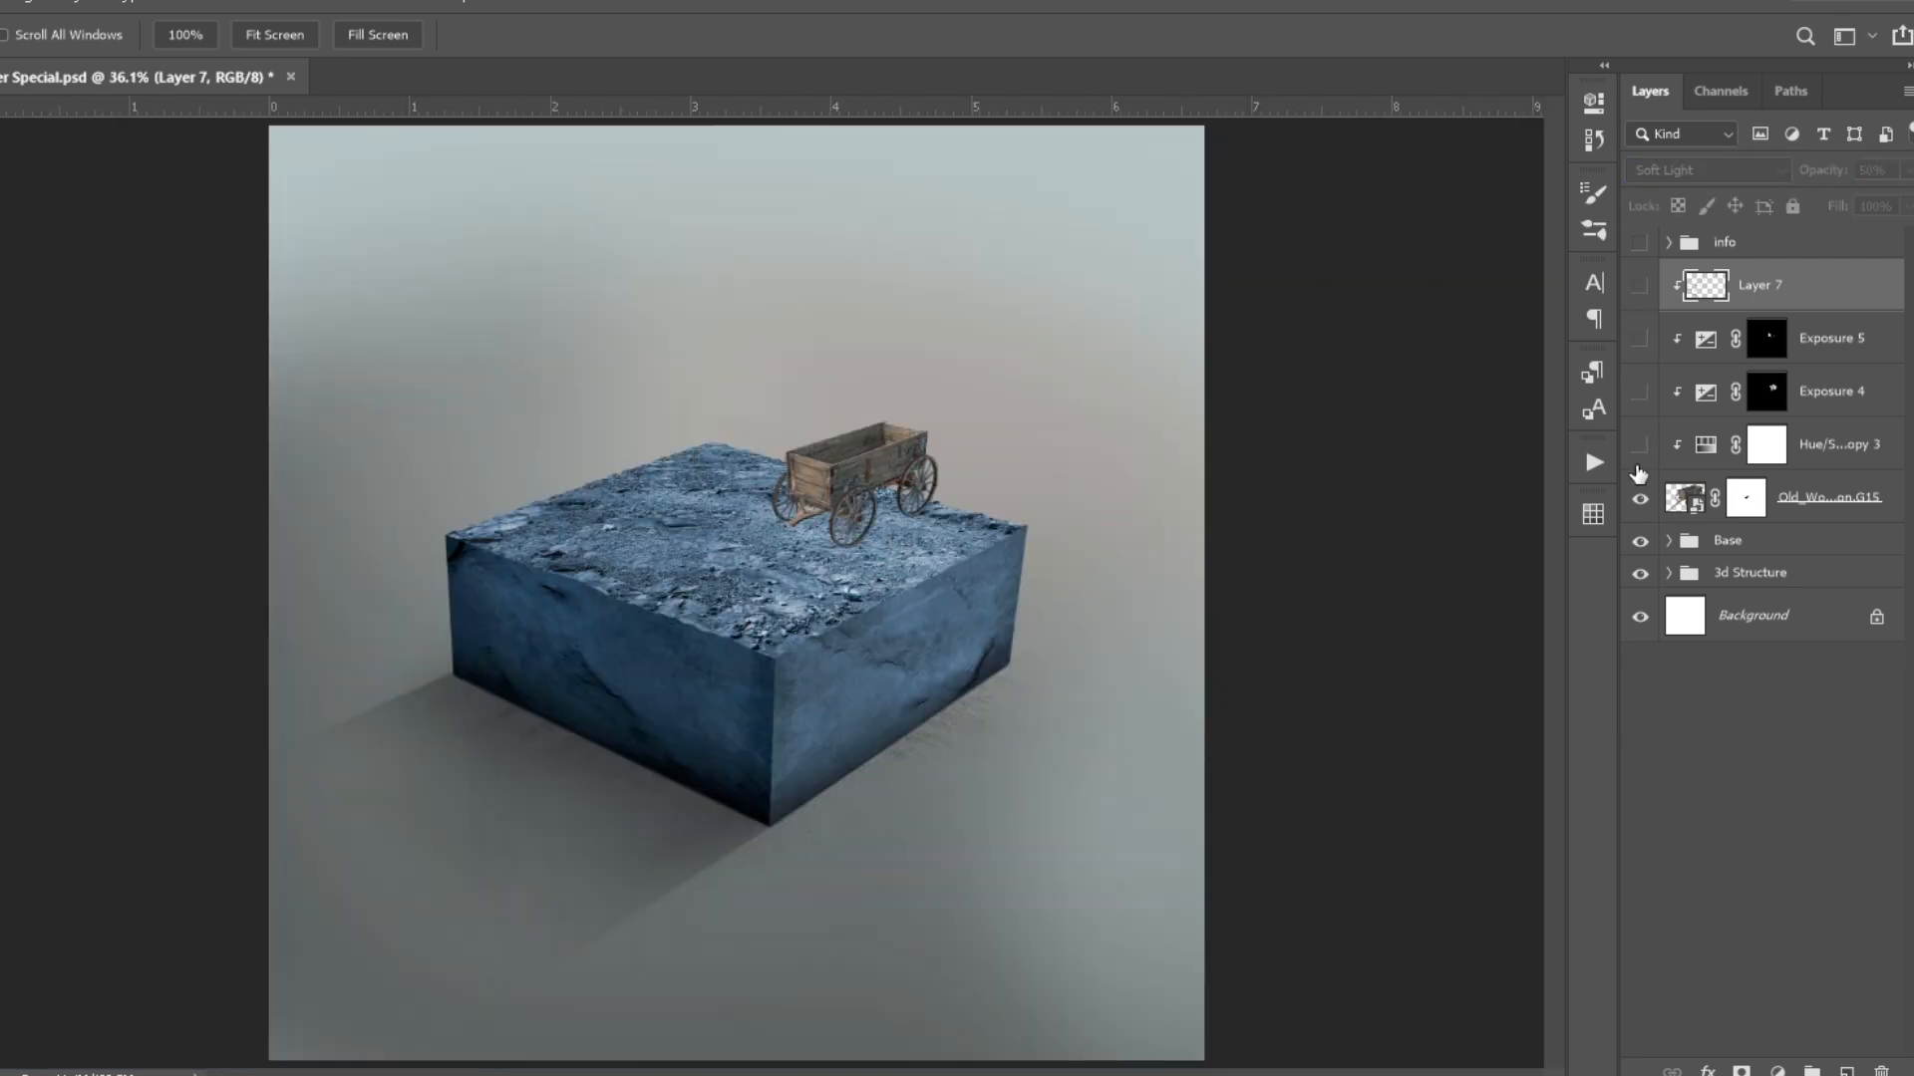
left_click(1645, 289)
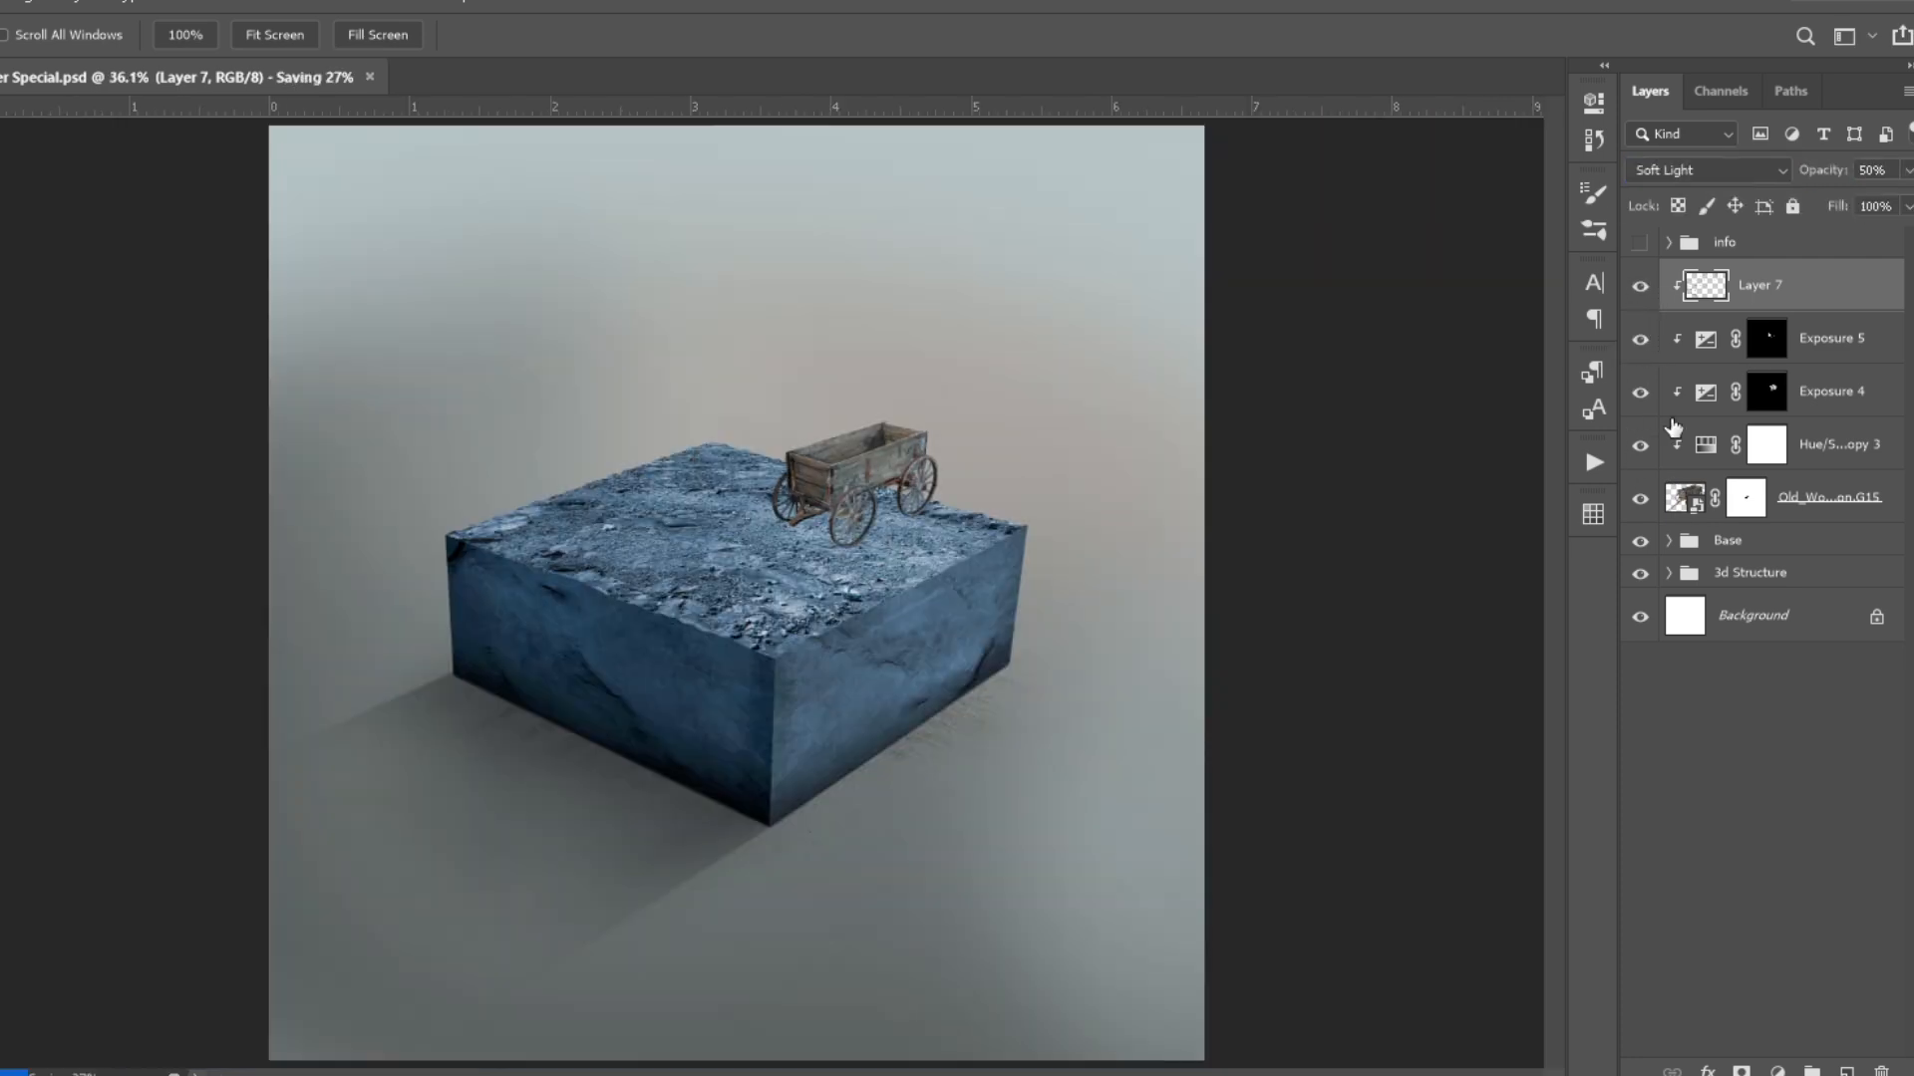
- Group the wagon layer with all its clipped adjustment layers and name the group cart
left_click(1816, 506, "shift")
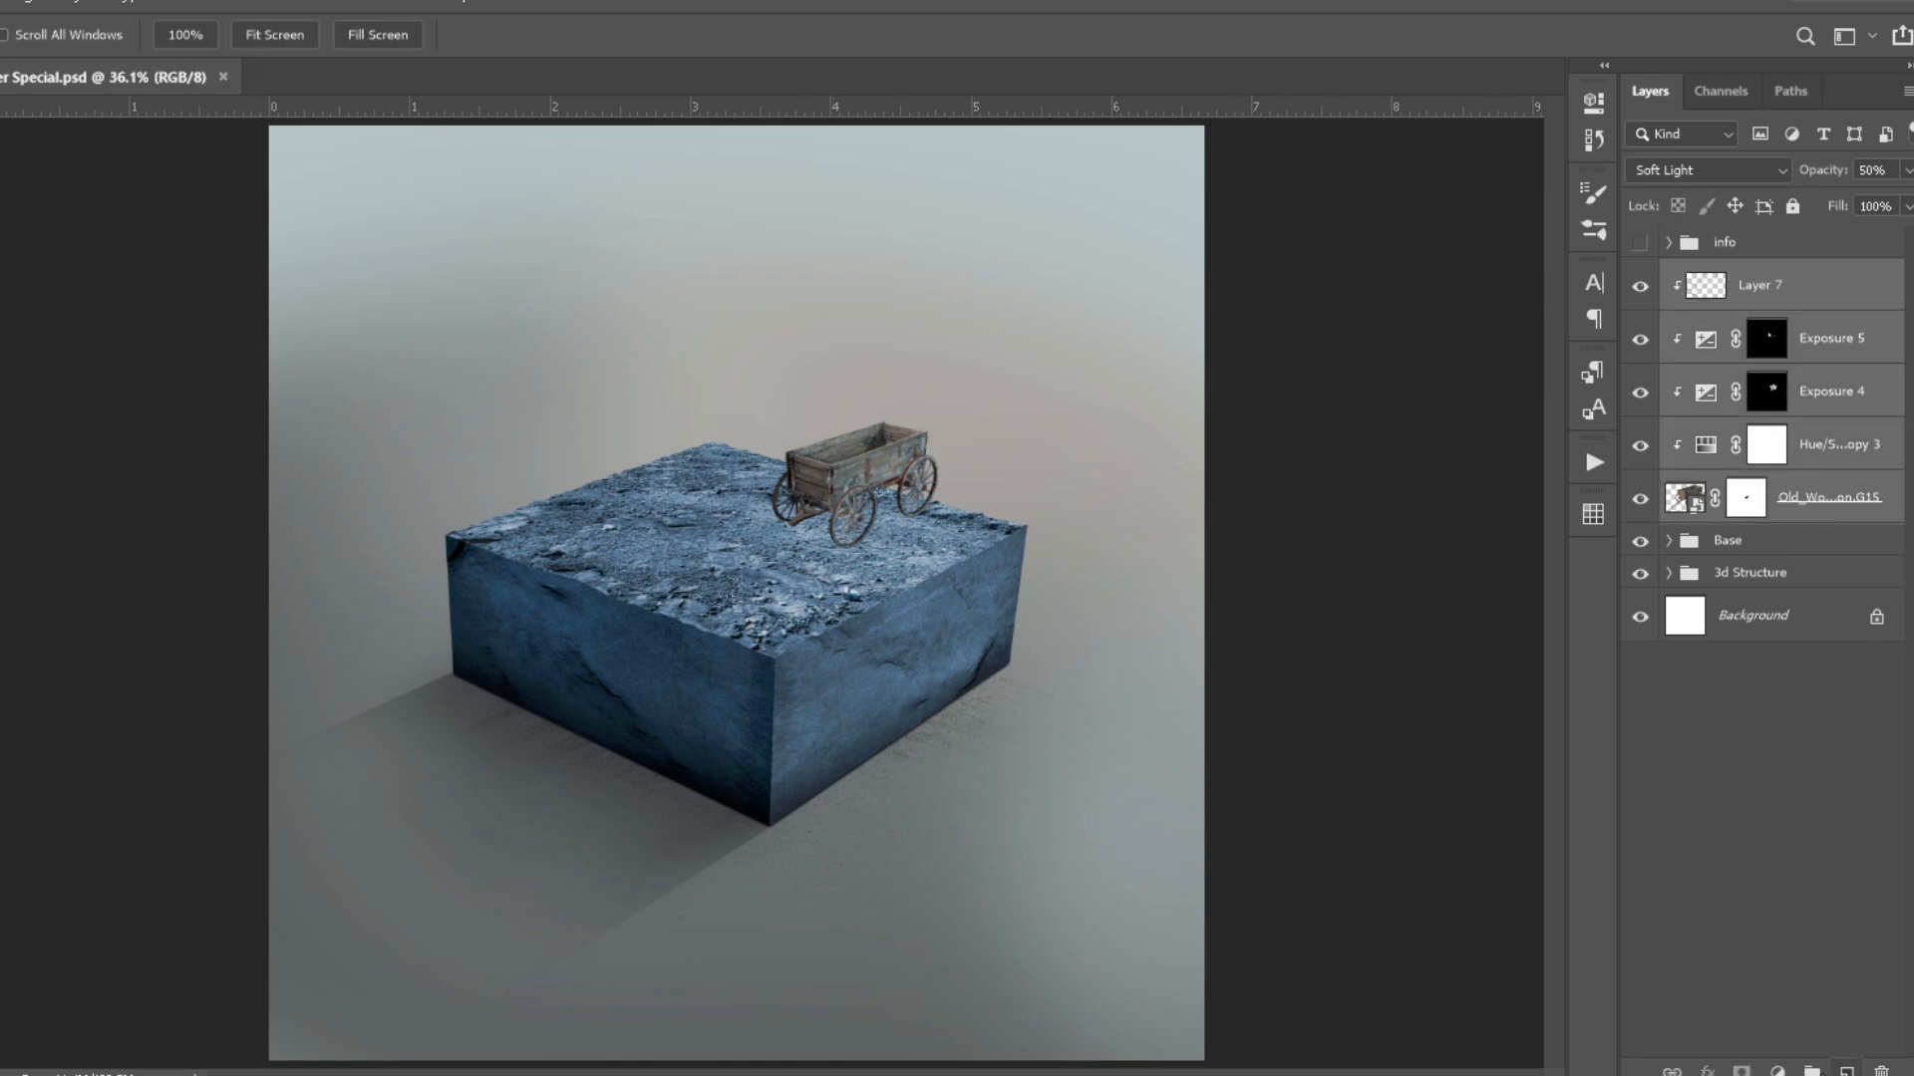
key("ctrl+g")
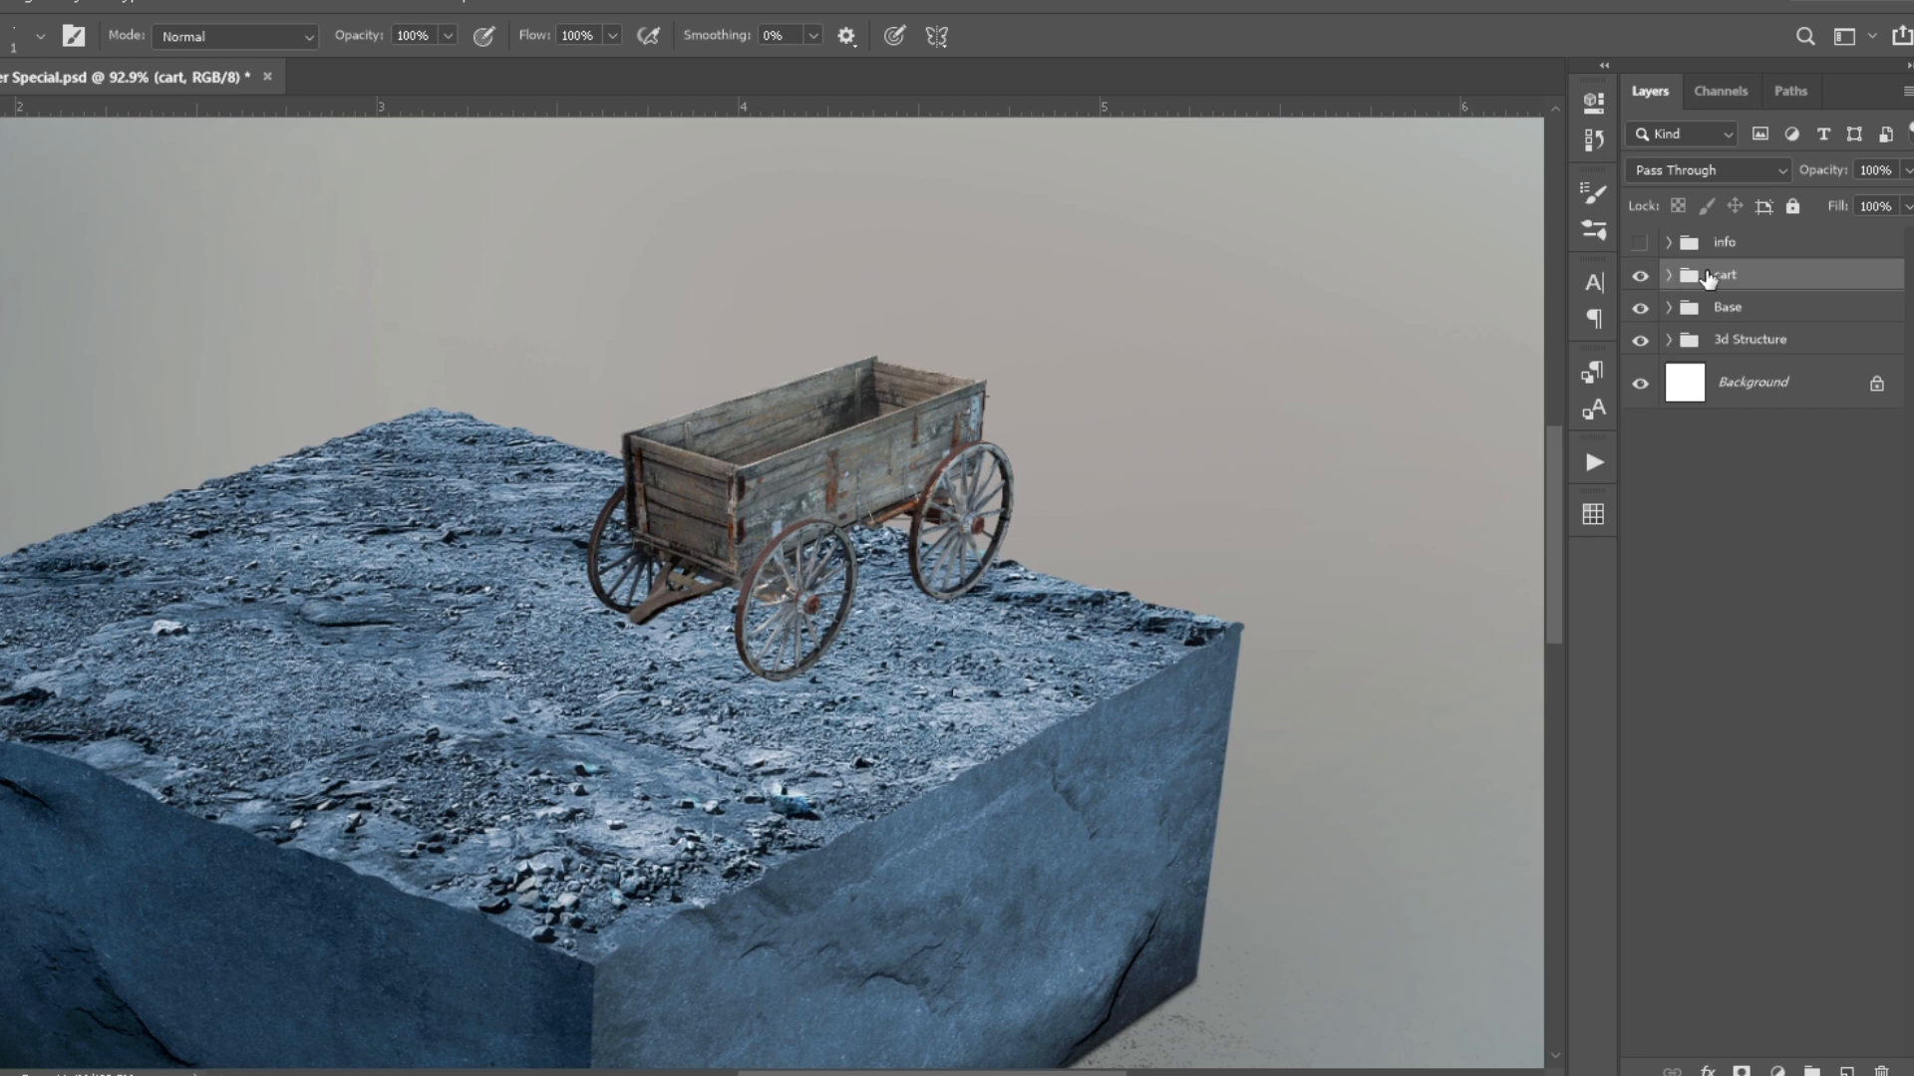
type("cart shadow")
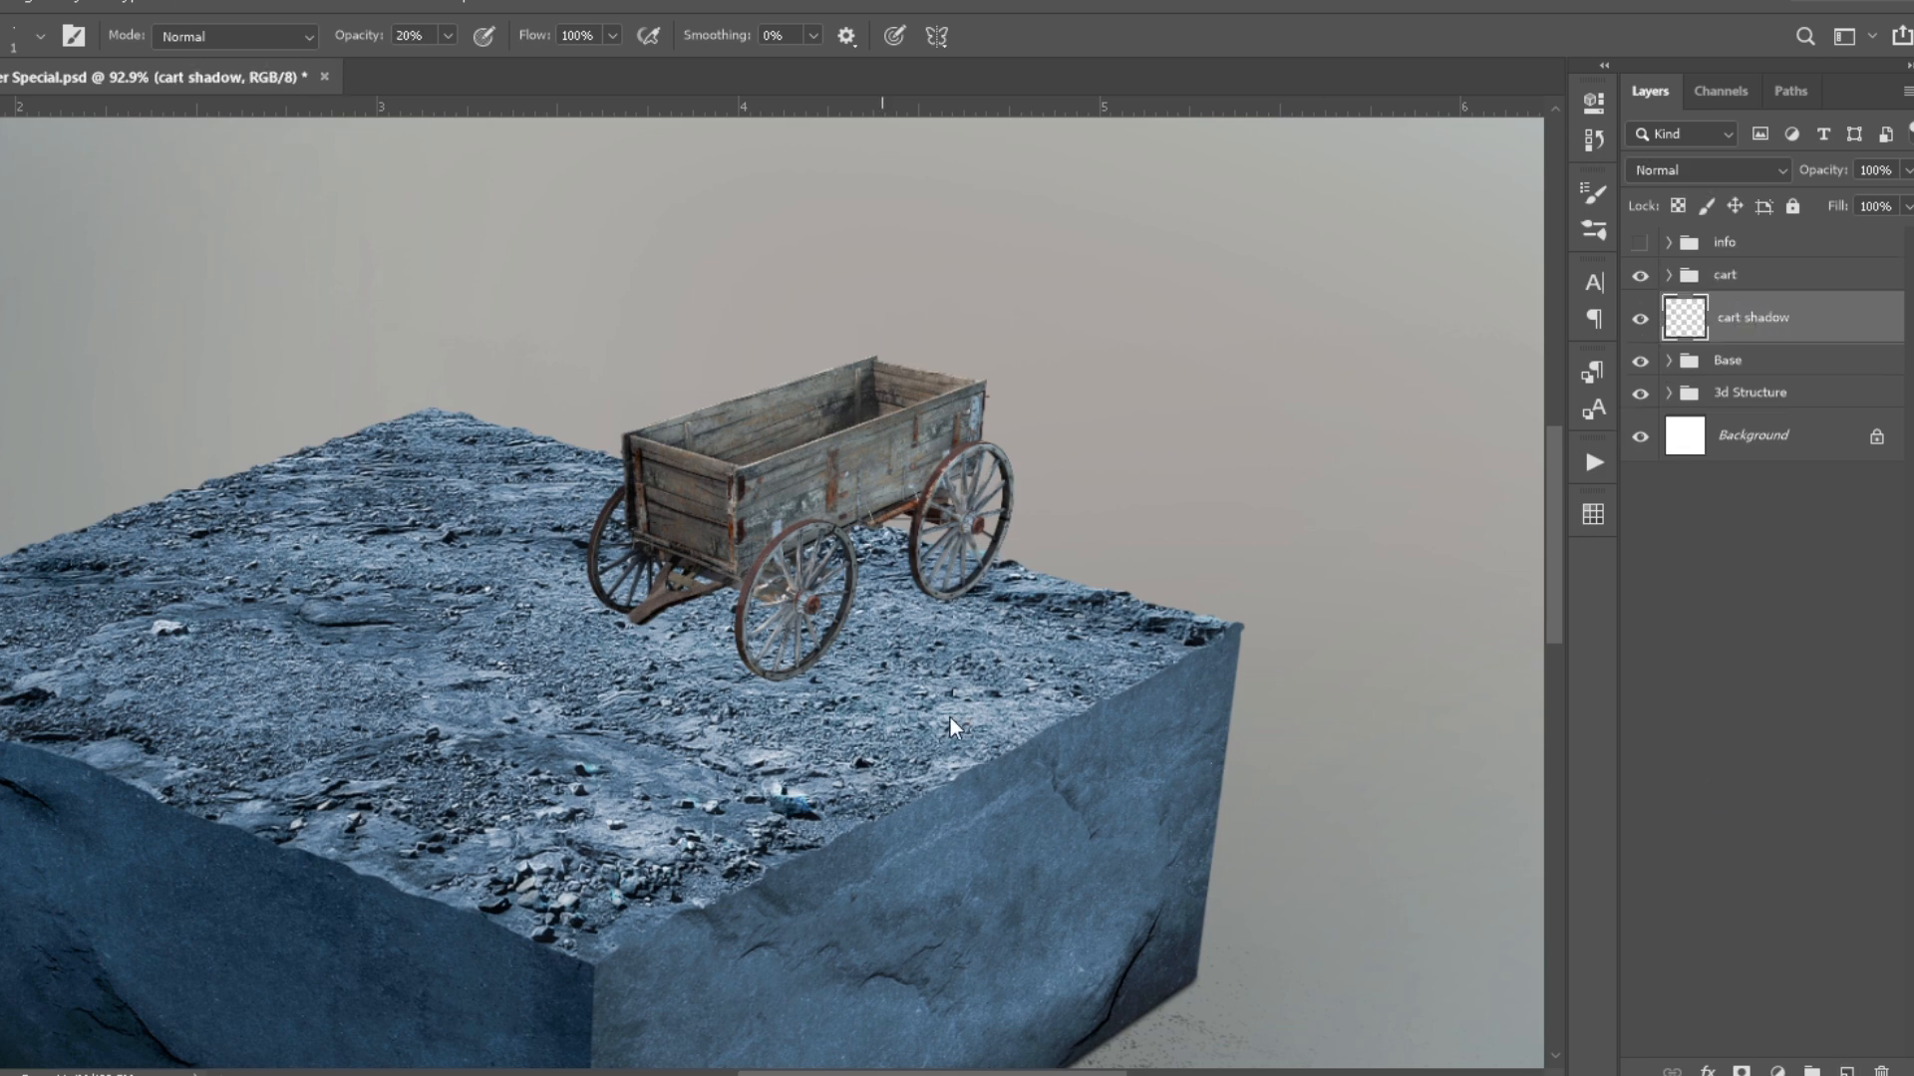
- Paint contact shadows under the wheels on a new "cart shadow" layer and soften them on a layer mask
scroll(797, 678, "up", 3)
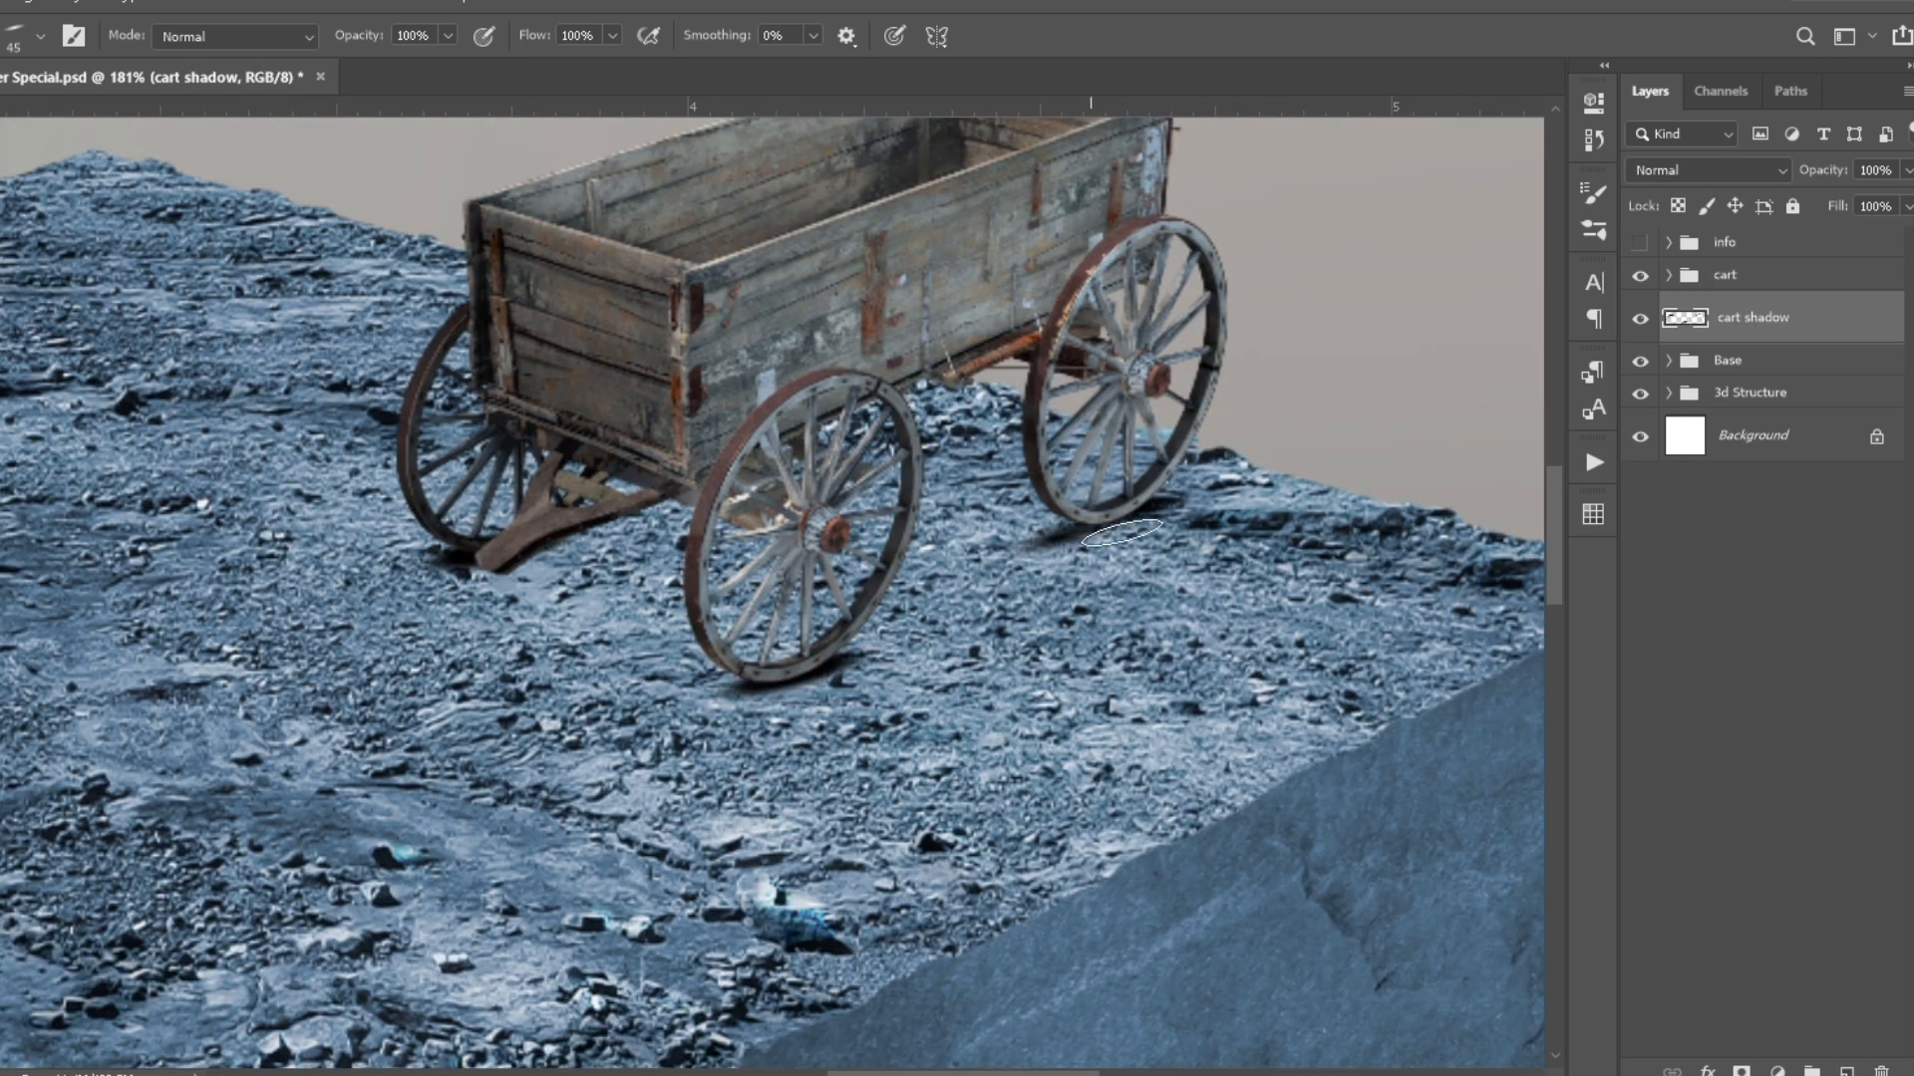
key("2")
left_click_drag(837, 697, 939, 797)
key("ctrl+z")
left_click(1742, 1071)
left_click_drag(777, 688, 847, 665)
left_click_drag(1042, 543, 1091, 531)
- Paint a wide, soft ground shadow beneath the wagon on a new layer with a 10% opacity brush
left_click(1847, 1071)
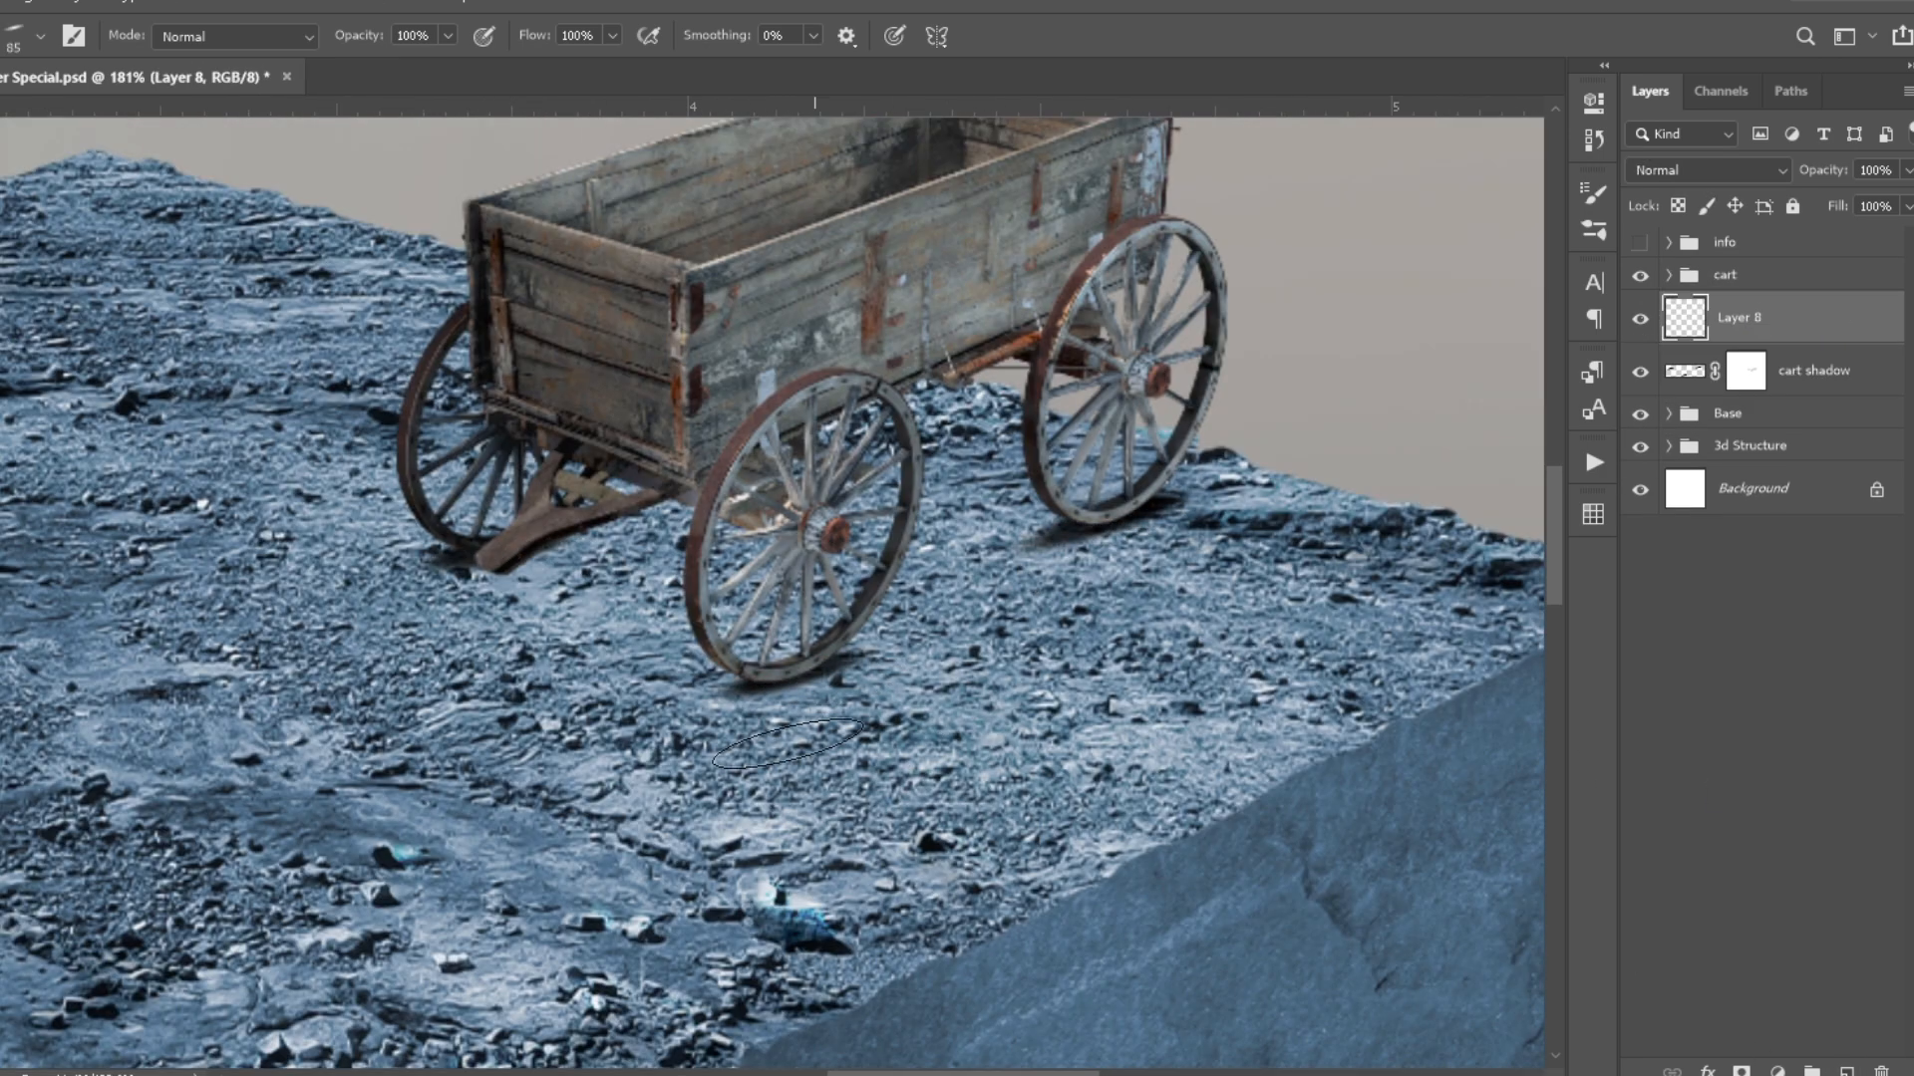
key("1")
left_click_drag(759, 691, 853, 666)
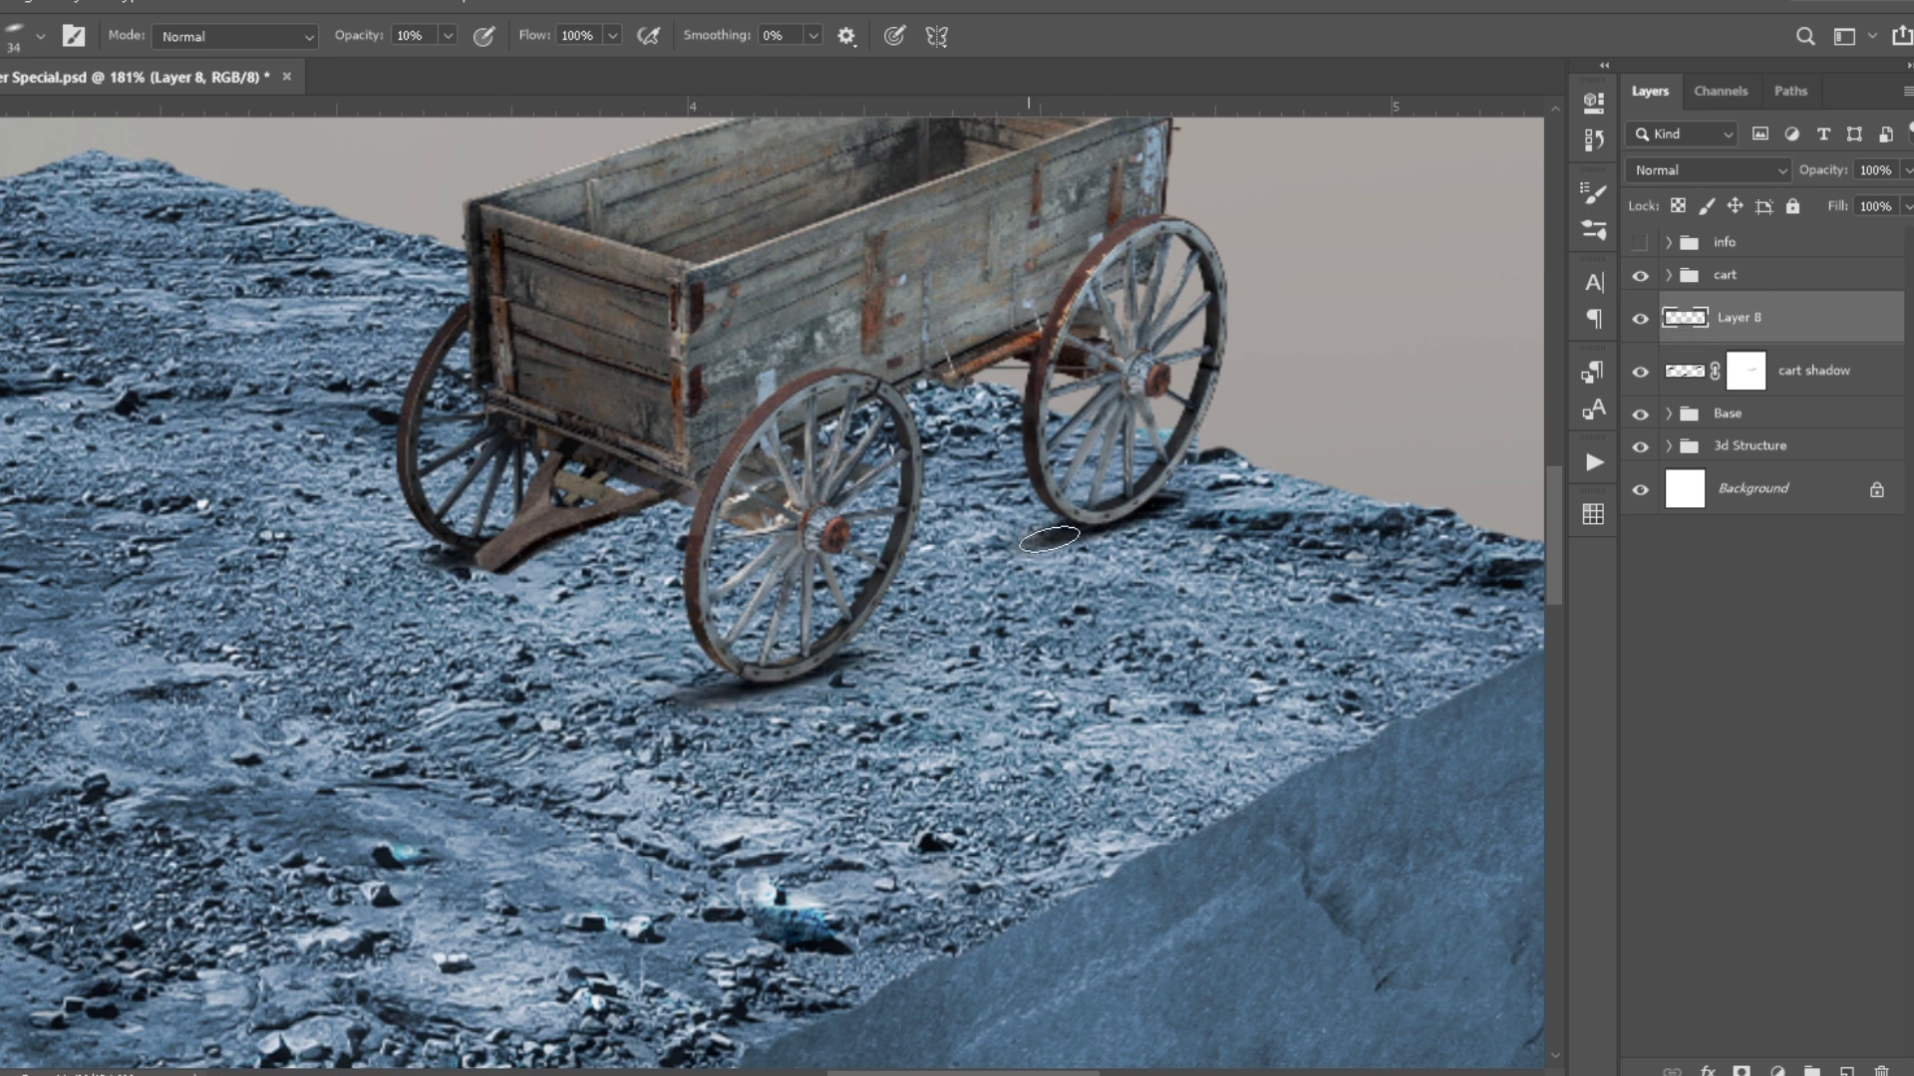
mouse_move(997, 473)
left_mouse_down()
mouse_move(927, 473)
mouse_move(987, 542)
mouse_move(611, 674)
mouse_move(1004, 549)
left_mouse_up()
scroll(730, 576, "down", 8)
mouse_move(608, 588)
left_mouse_down()
mouse_move(538, 618)
mouse_move(877, 543)
mouse_move(558, 658)
left_mouse_up()
scroll(739, 544, "up", 4)
- Add a mask to the wide wagon shadow, blend its edges into the rocks and save the document
left_click(1741, 1072)
mouse_move(887, 608)
left_mouse_down()
mouse_move(847, 623)
mouse_move(698, 777)
mouse_move(769, 558)
left_mouse_up()
scroll(965, 471, "up", 7)
left_click(1746, 370)
left_click(1747, 318)
scroll(739, 812, "down", 12)
scroll(718, 817, "up", 4)
key("ctrl+s")
- Fade the front part of the wagon's shadow on both shadow layer masks at 20% brush opacity
scroll(722, 465, "up", 2)
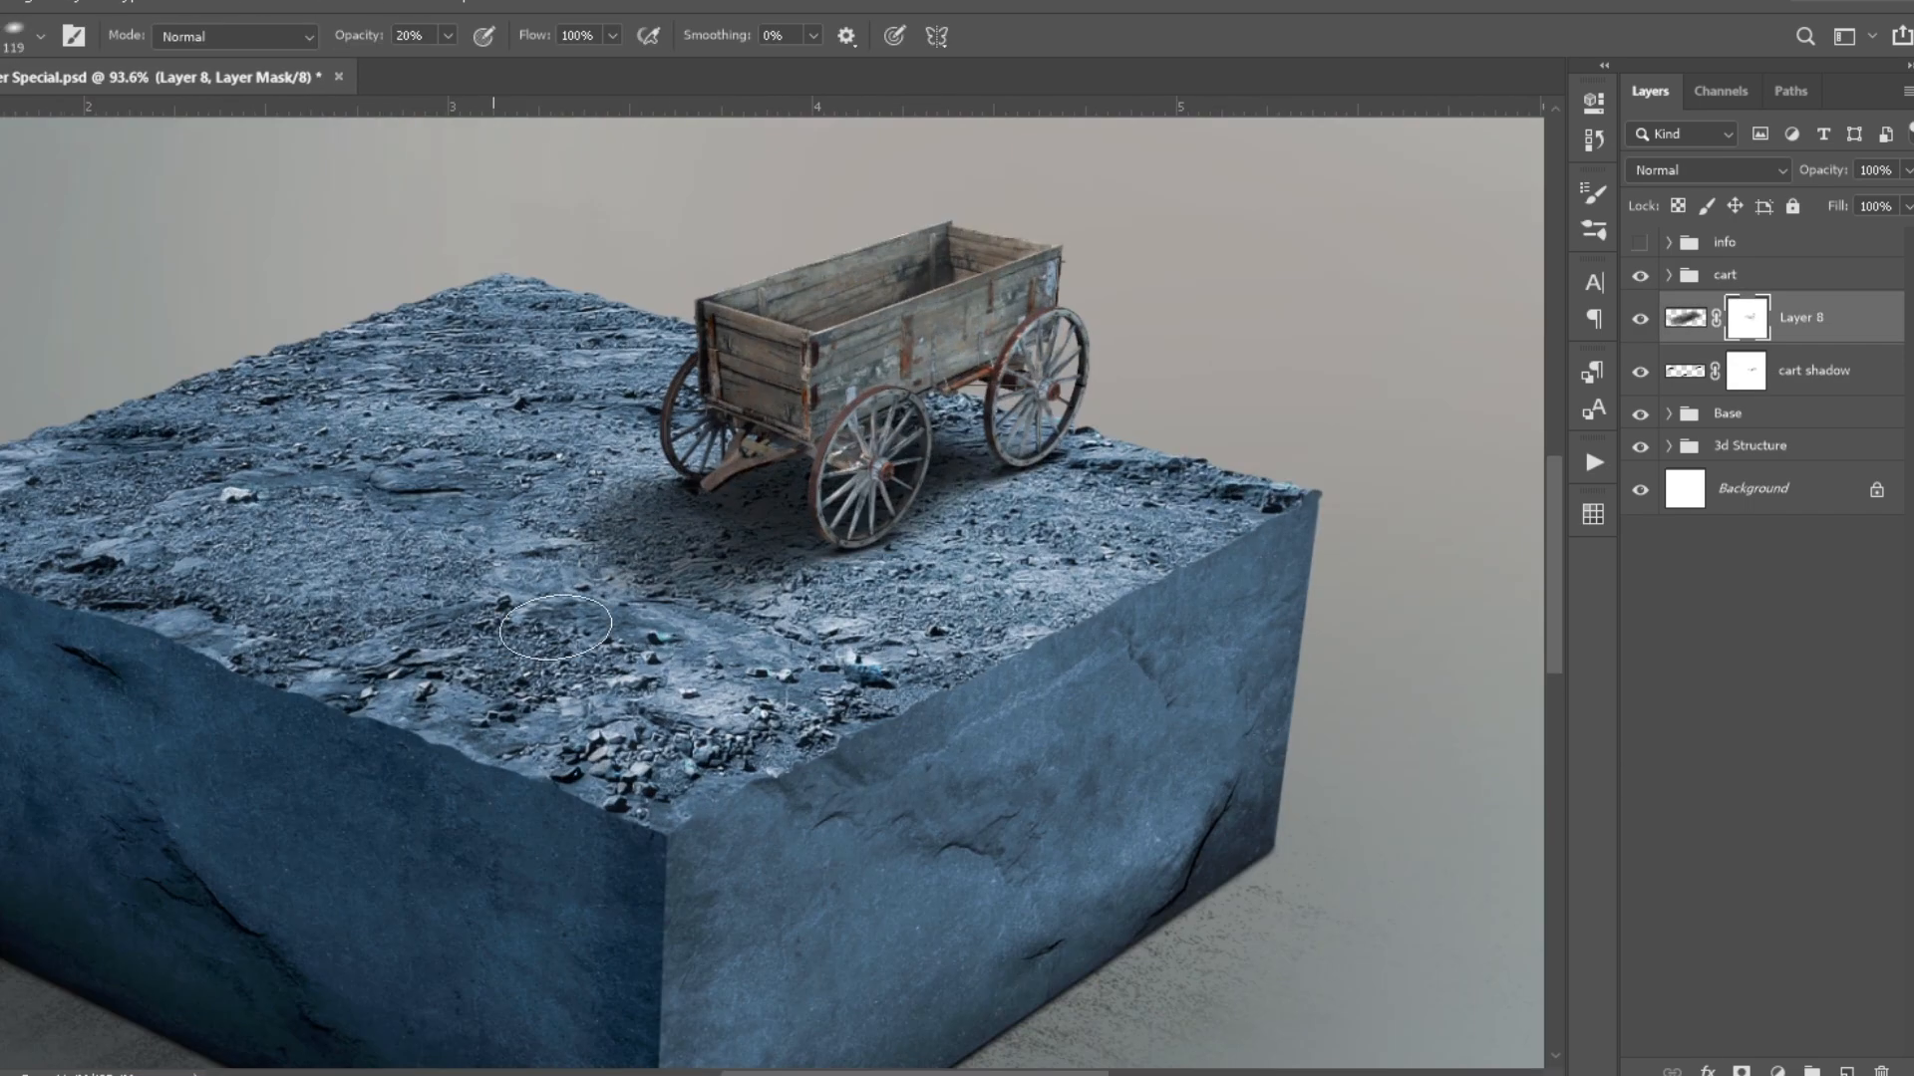
left_click_drag(563, 584, 688, 588)
left_click(1747, 370)
scroll(897, 458, "up", 8)
scroll(902, 488, "down", 10)
left_click(1747, 318)
scroll(835, 492, "up", 4)
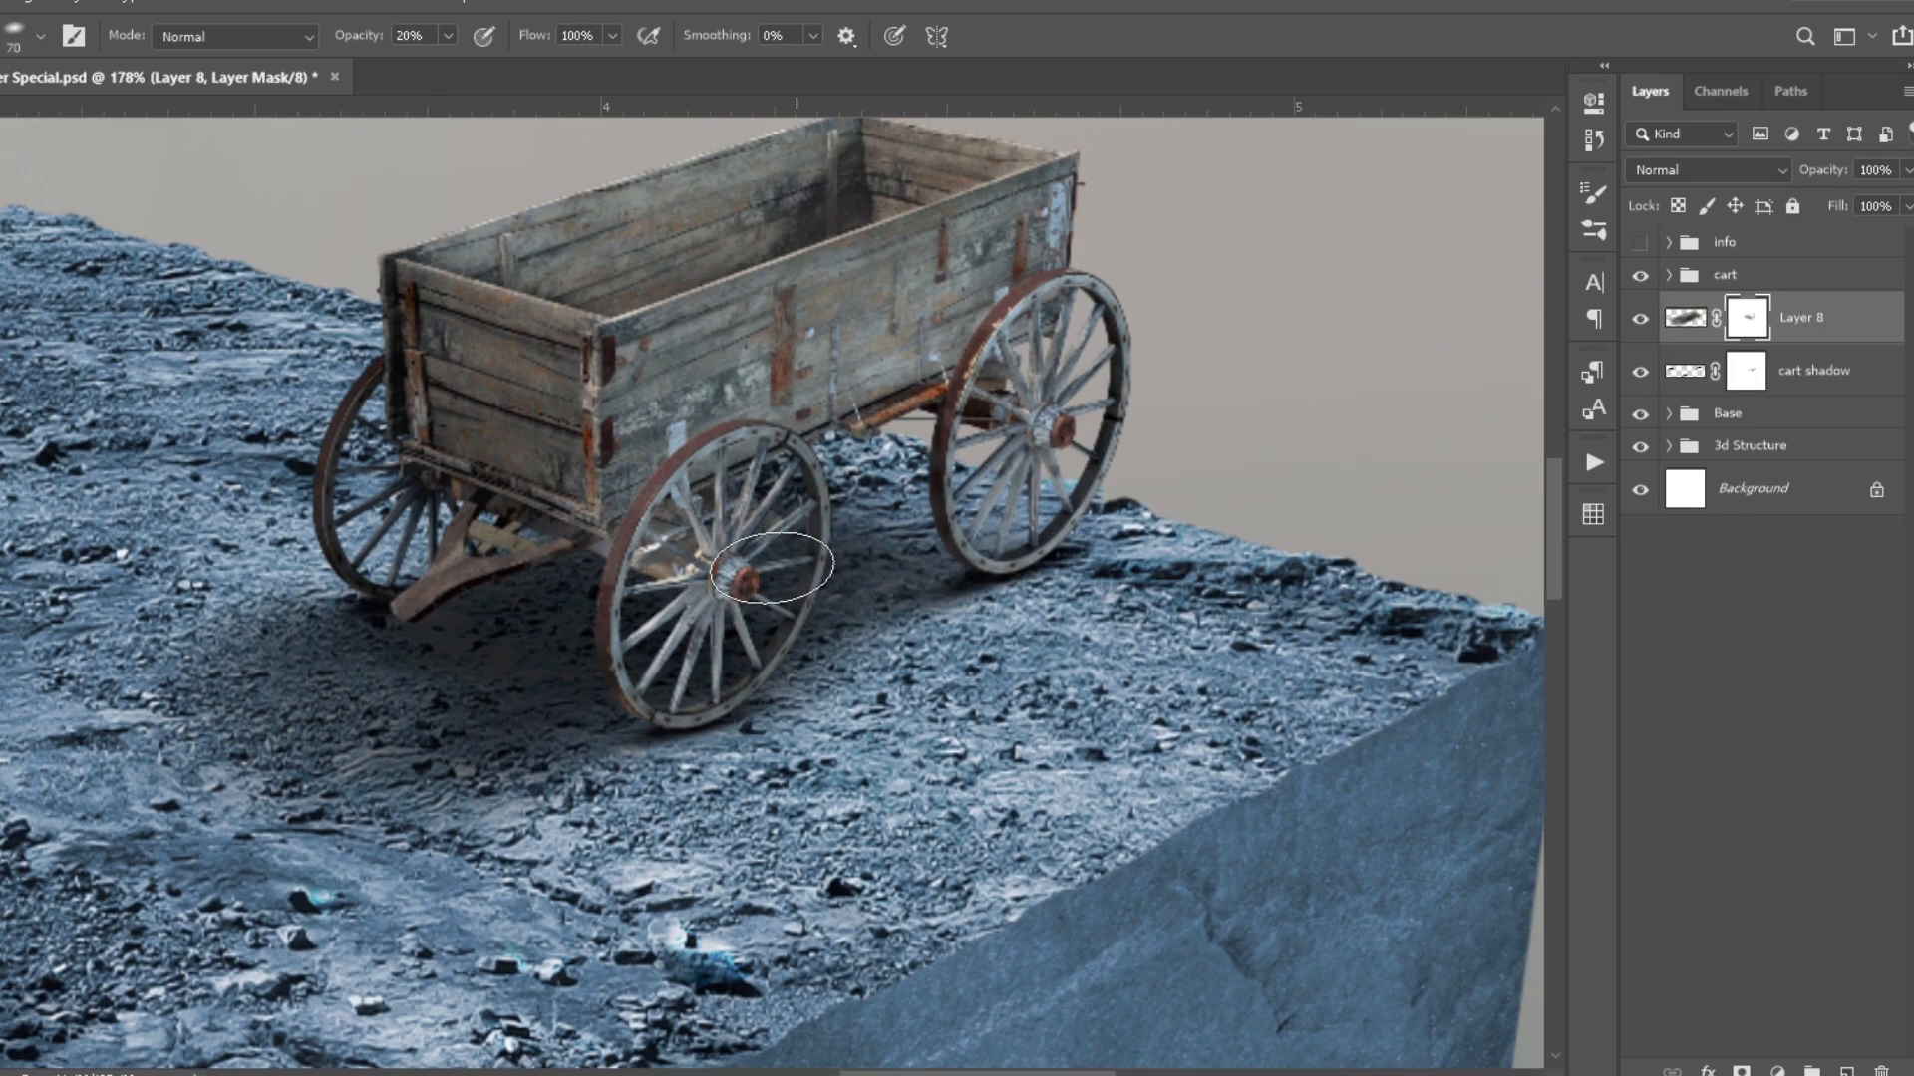
scroll(776, 773, "down", 6)
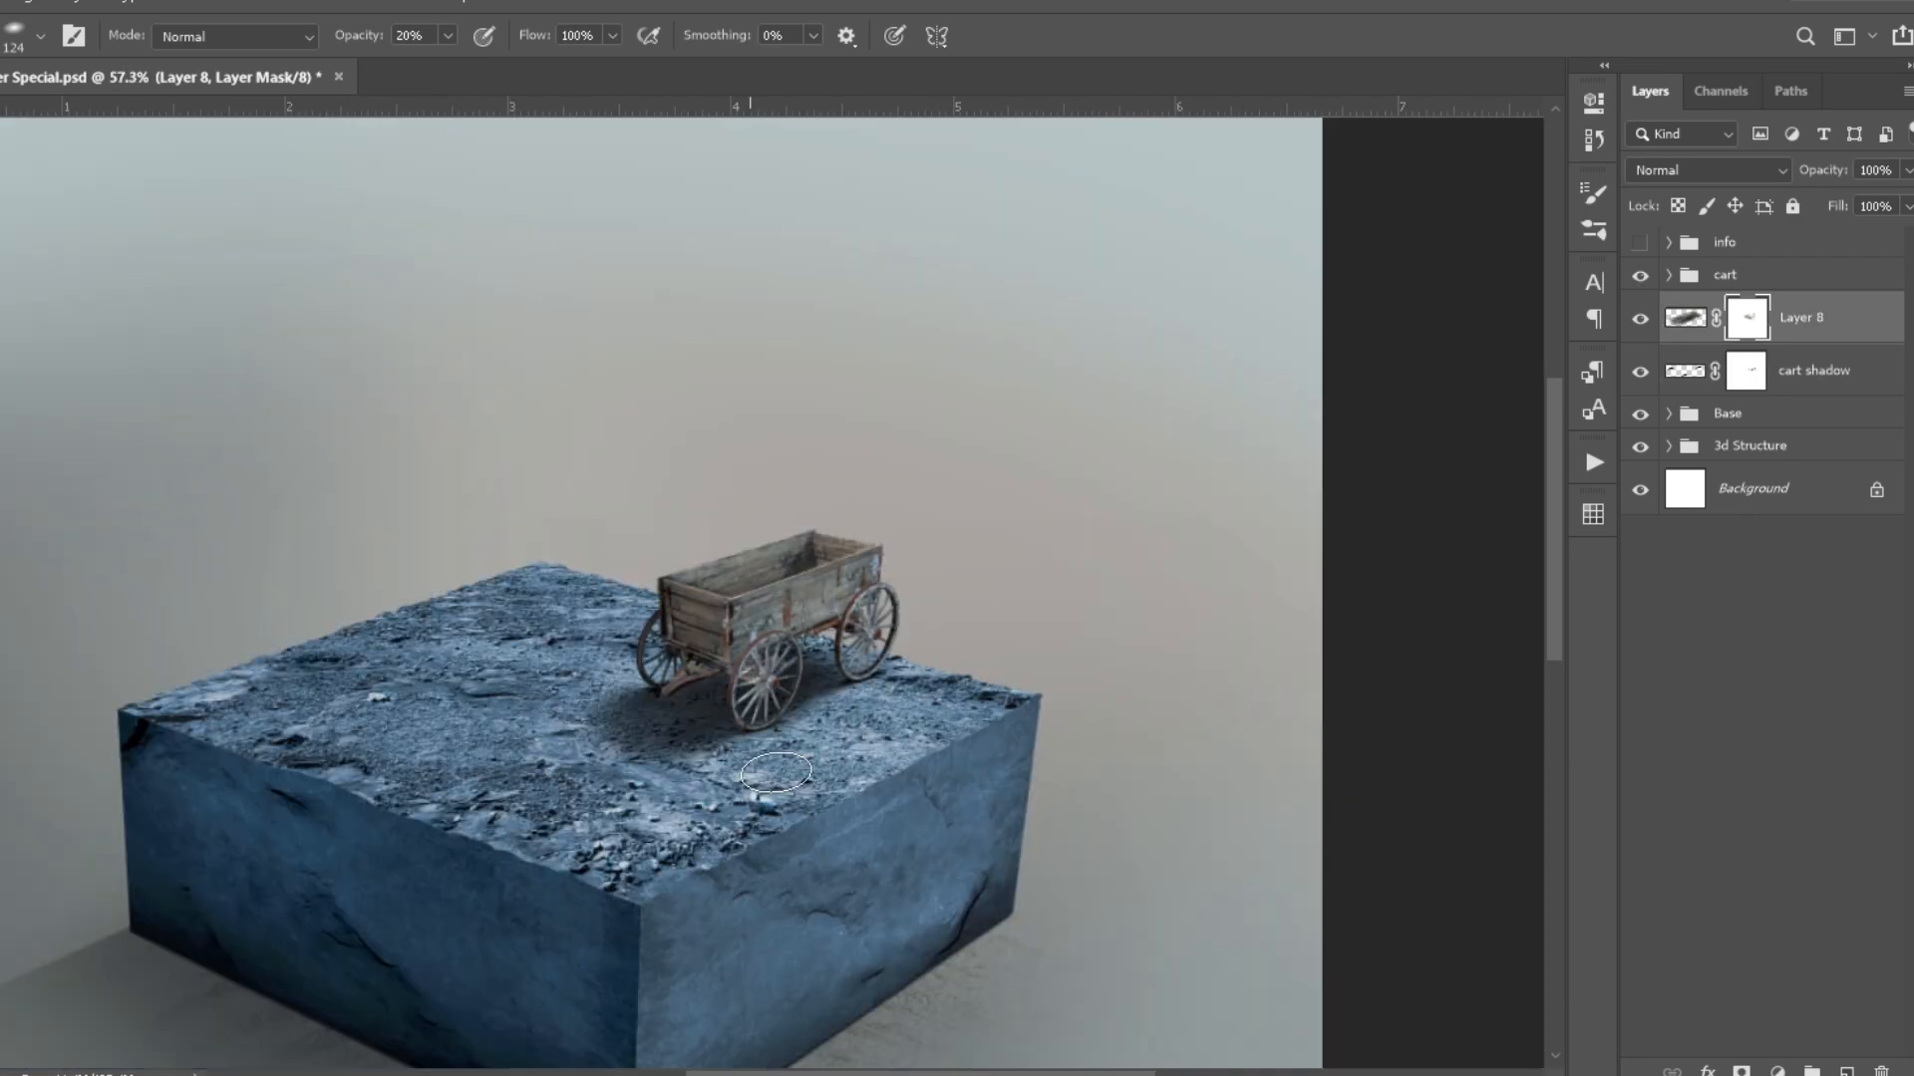
- Paint soft shading over the wagon on a new layer clipped to the cart group and adjust the layer's opacity
left_click(1725, 275)
left_click(1847, 1071)
key("ctrl+alt+g")
scroll(668, 630, "up", 5)
mouse_move(670, 588)
left_mouse_down()
mouse_move(747, 688)
mouse_move(688, 604)
left_mouse_up()
scroll(925, 513, "up", 9)
scroll(850, 455, "up", 5)
key("bracketright")
key("bracketright")
key("bracketright")
key("bracketright")
key("bracketright")
key("bracketright")
key("bracketright")
mouse_move(1057, 508)
left_mouse_down()
mouse_move(841, 547)
mouse_move(1006, 498)
left_mouse_up()
key("ctrl+0")
left_click_drag(1835, 172, 1824, 175)
left_click(1847, 1071)
key("ctrl+alt+g")
scroll(828, 521, "up", 19)
left_click(828, 521)
scroll(630, 538, "up", 4)
scroll(1023, 585, "down", 9)
key("Delete")
- Add a white Color Fill layer clipped to the cart group, set it to Color Dodge and invert its mask to black
left_click(1777, 1071)
left_click(1708, 310, "alt")
left_click(1710, 170)
left_click(1684, 429)
key("ctrl+i")
- Paint highlights along the wagon's upper board edges on the Color Fill mask and lower the layer's opacity to 25%
scroll(904, 599, "up", 12)
scroll(911, 638, "down", 4)
left_click_drag(1204, 438, 387, 692)
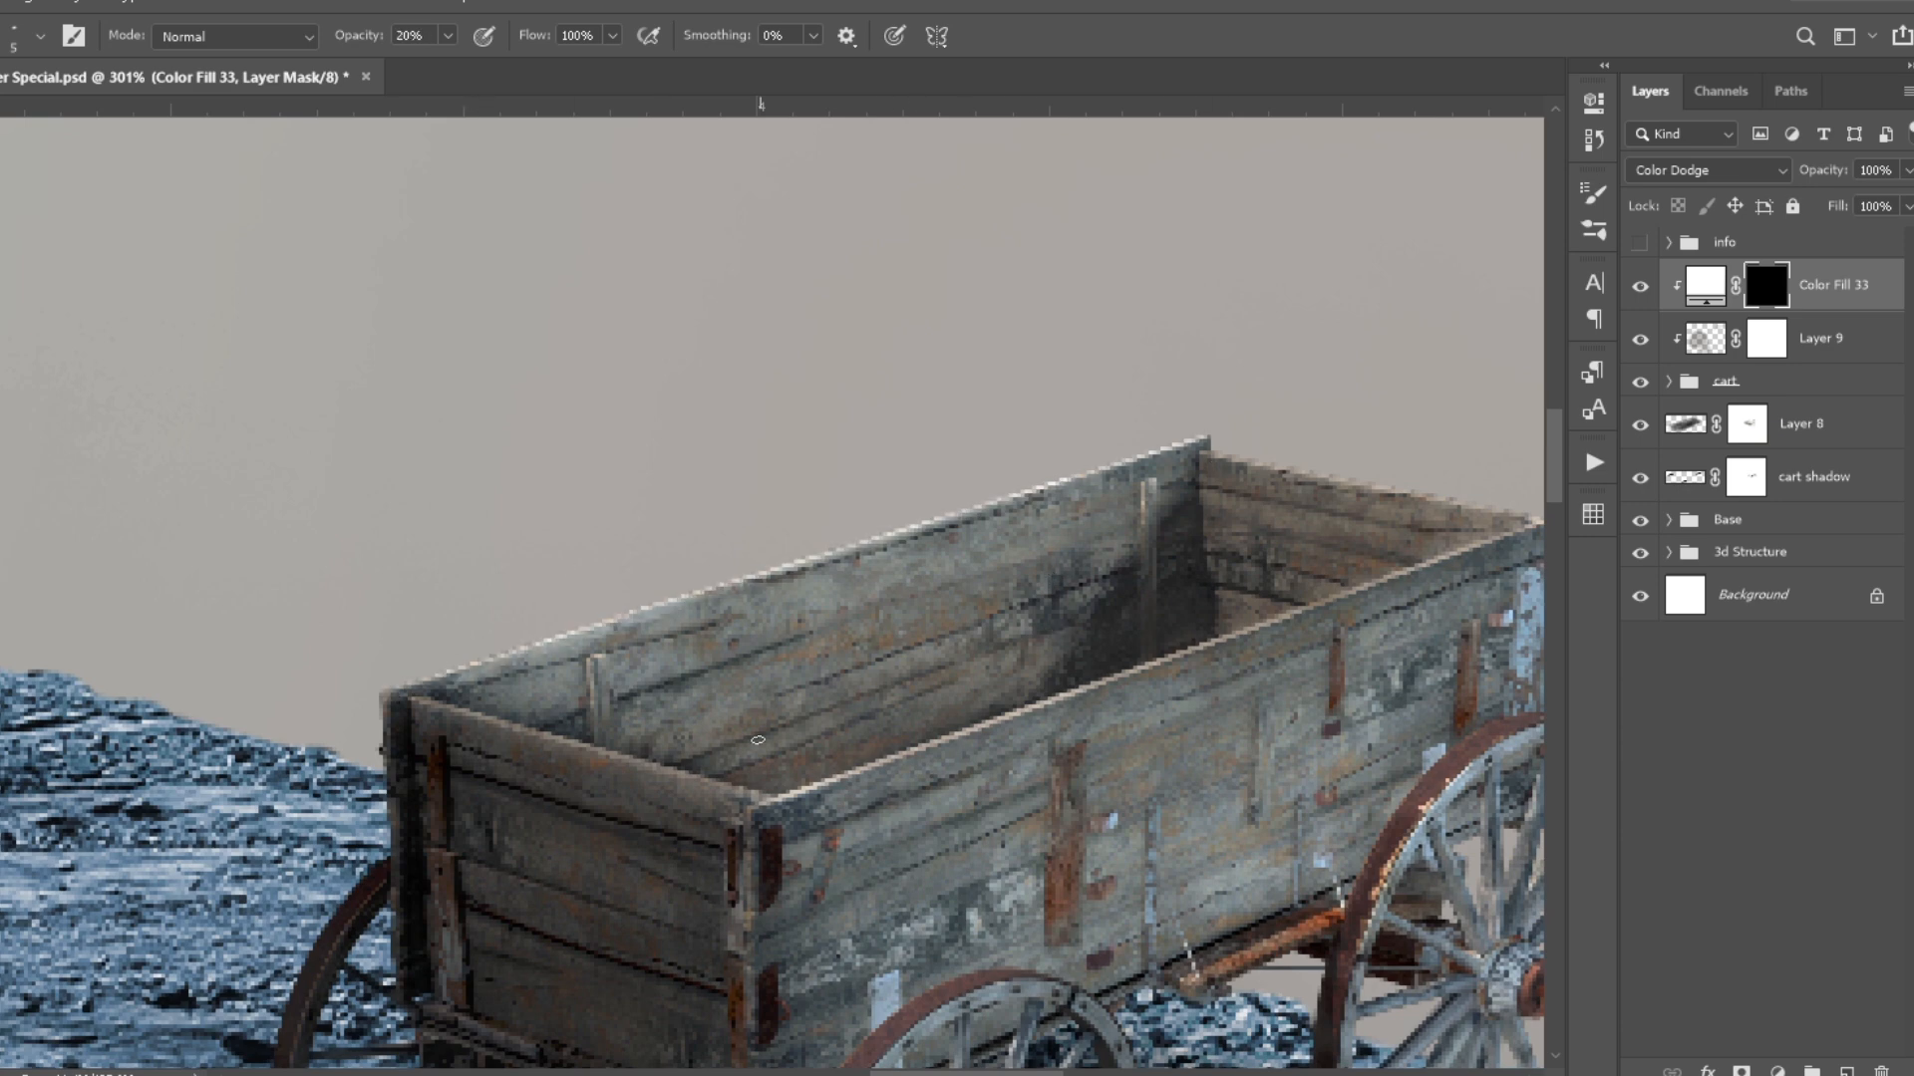
left_click_drag(892, 1074, 918, 1073)
mouse_move(528, 805)
left_mouse_down()
mouse_move(1328, 517)
mouse_move(520, 809)
left_mouse_up()
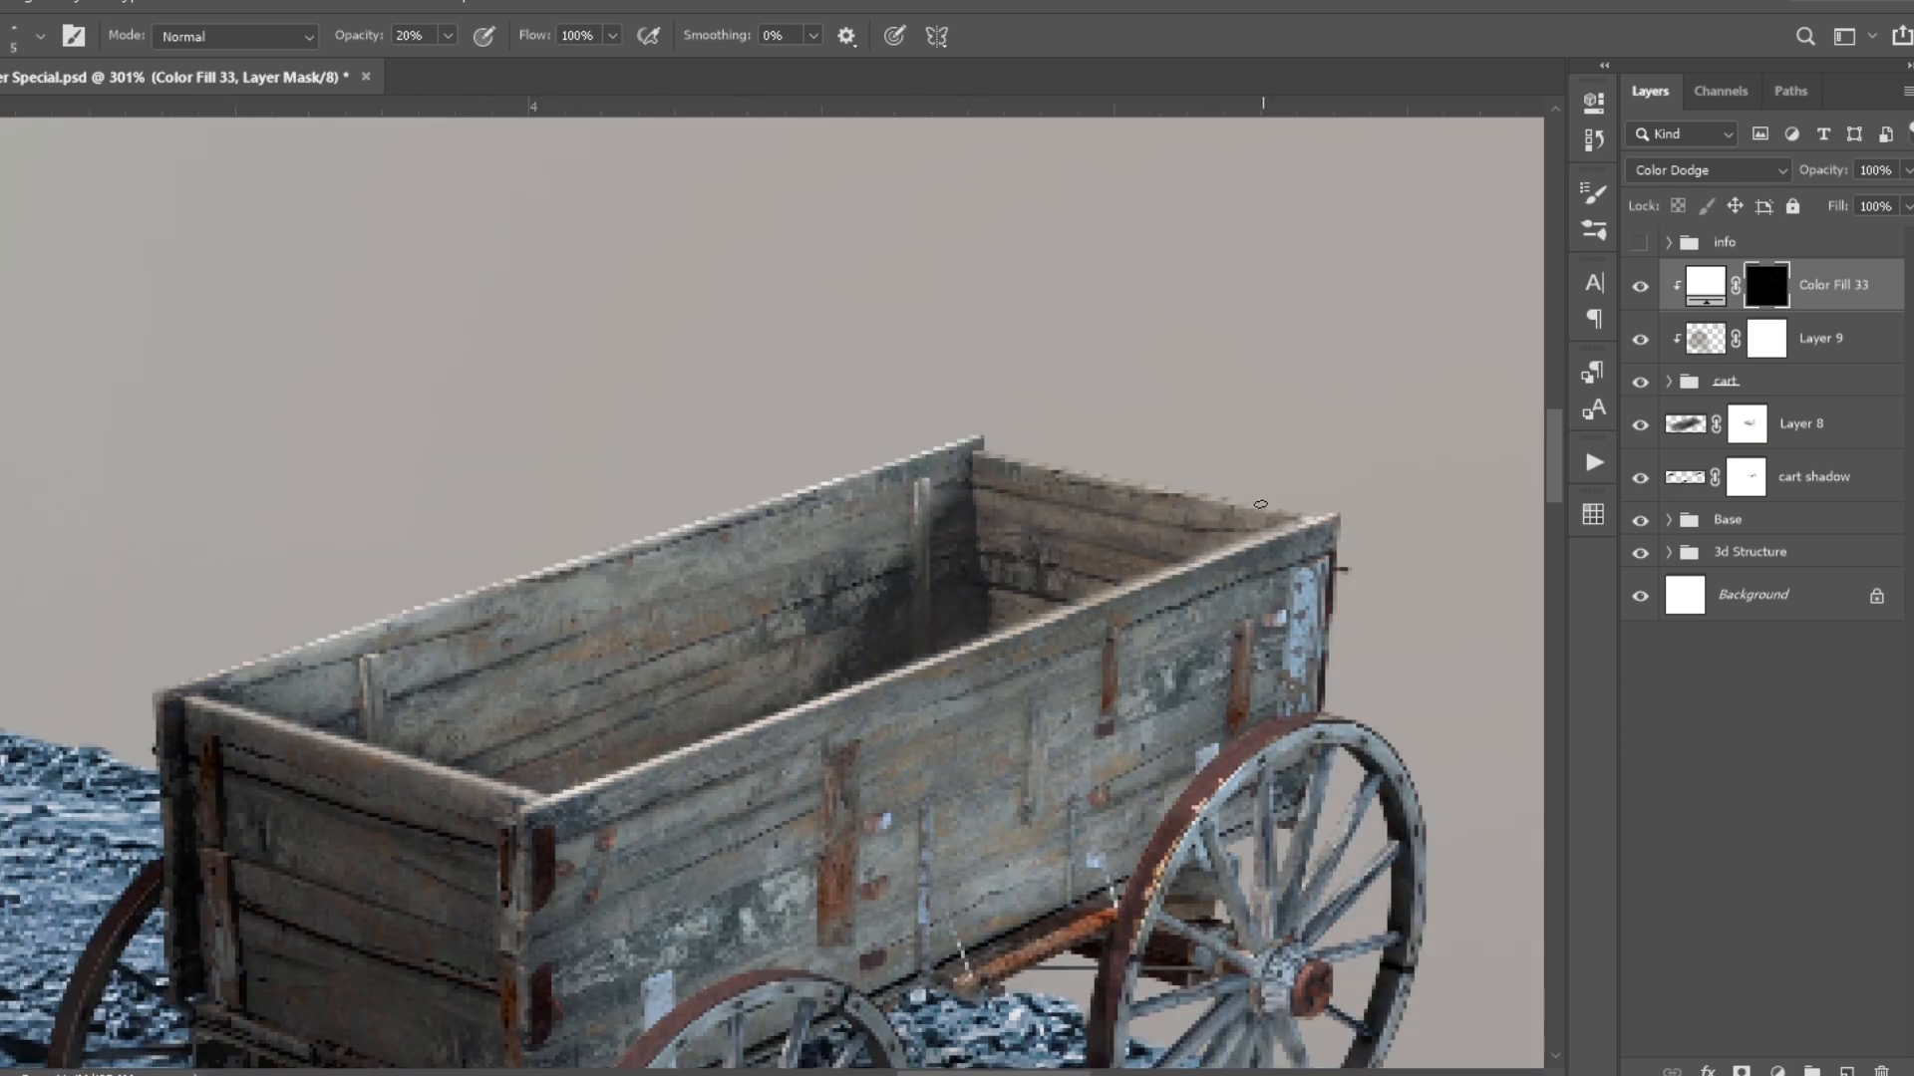
left_click_drag(1822, 170, 1683, 190)
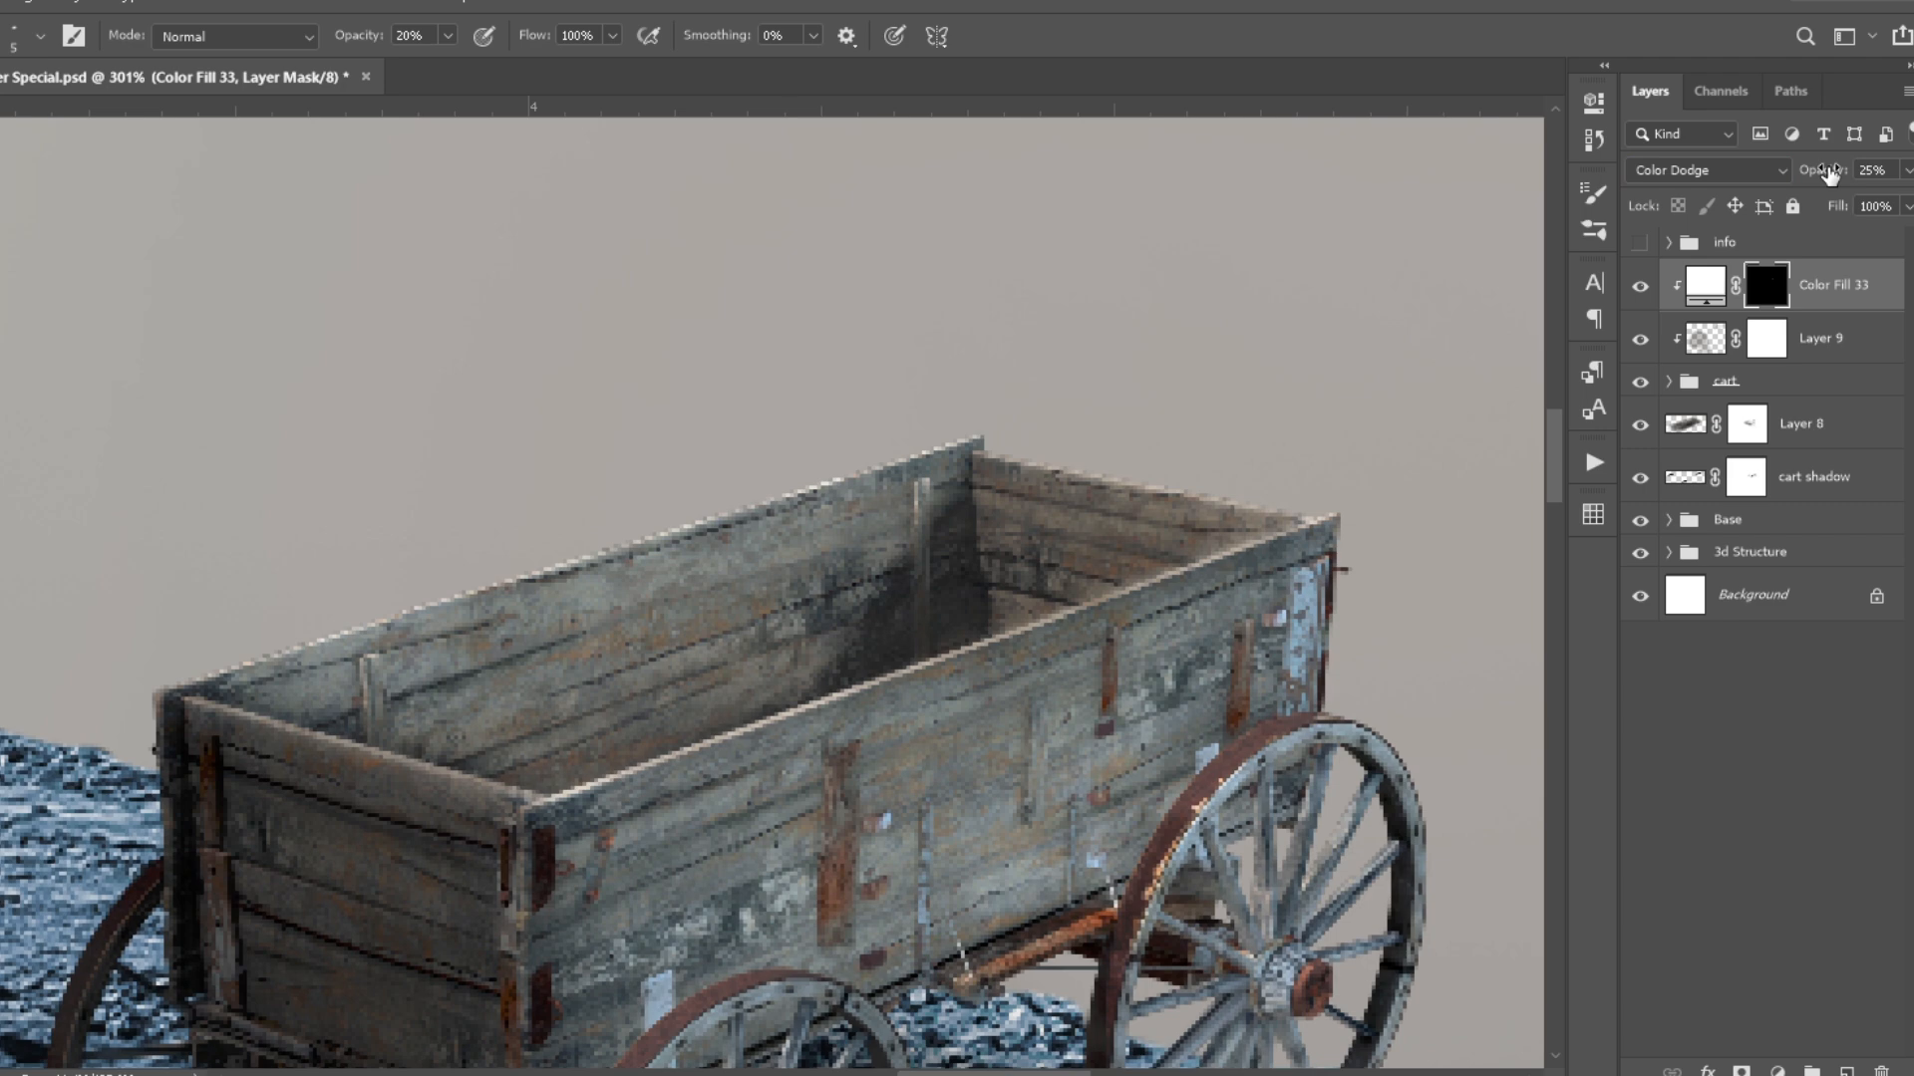
key("ctrl+0")
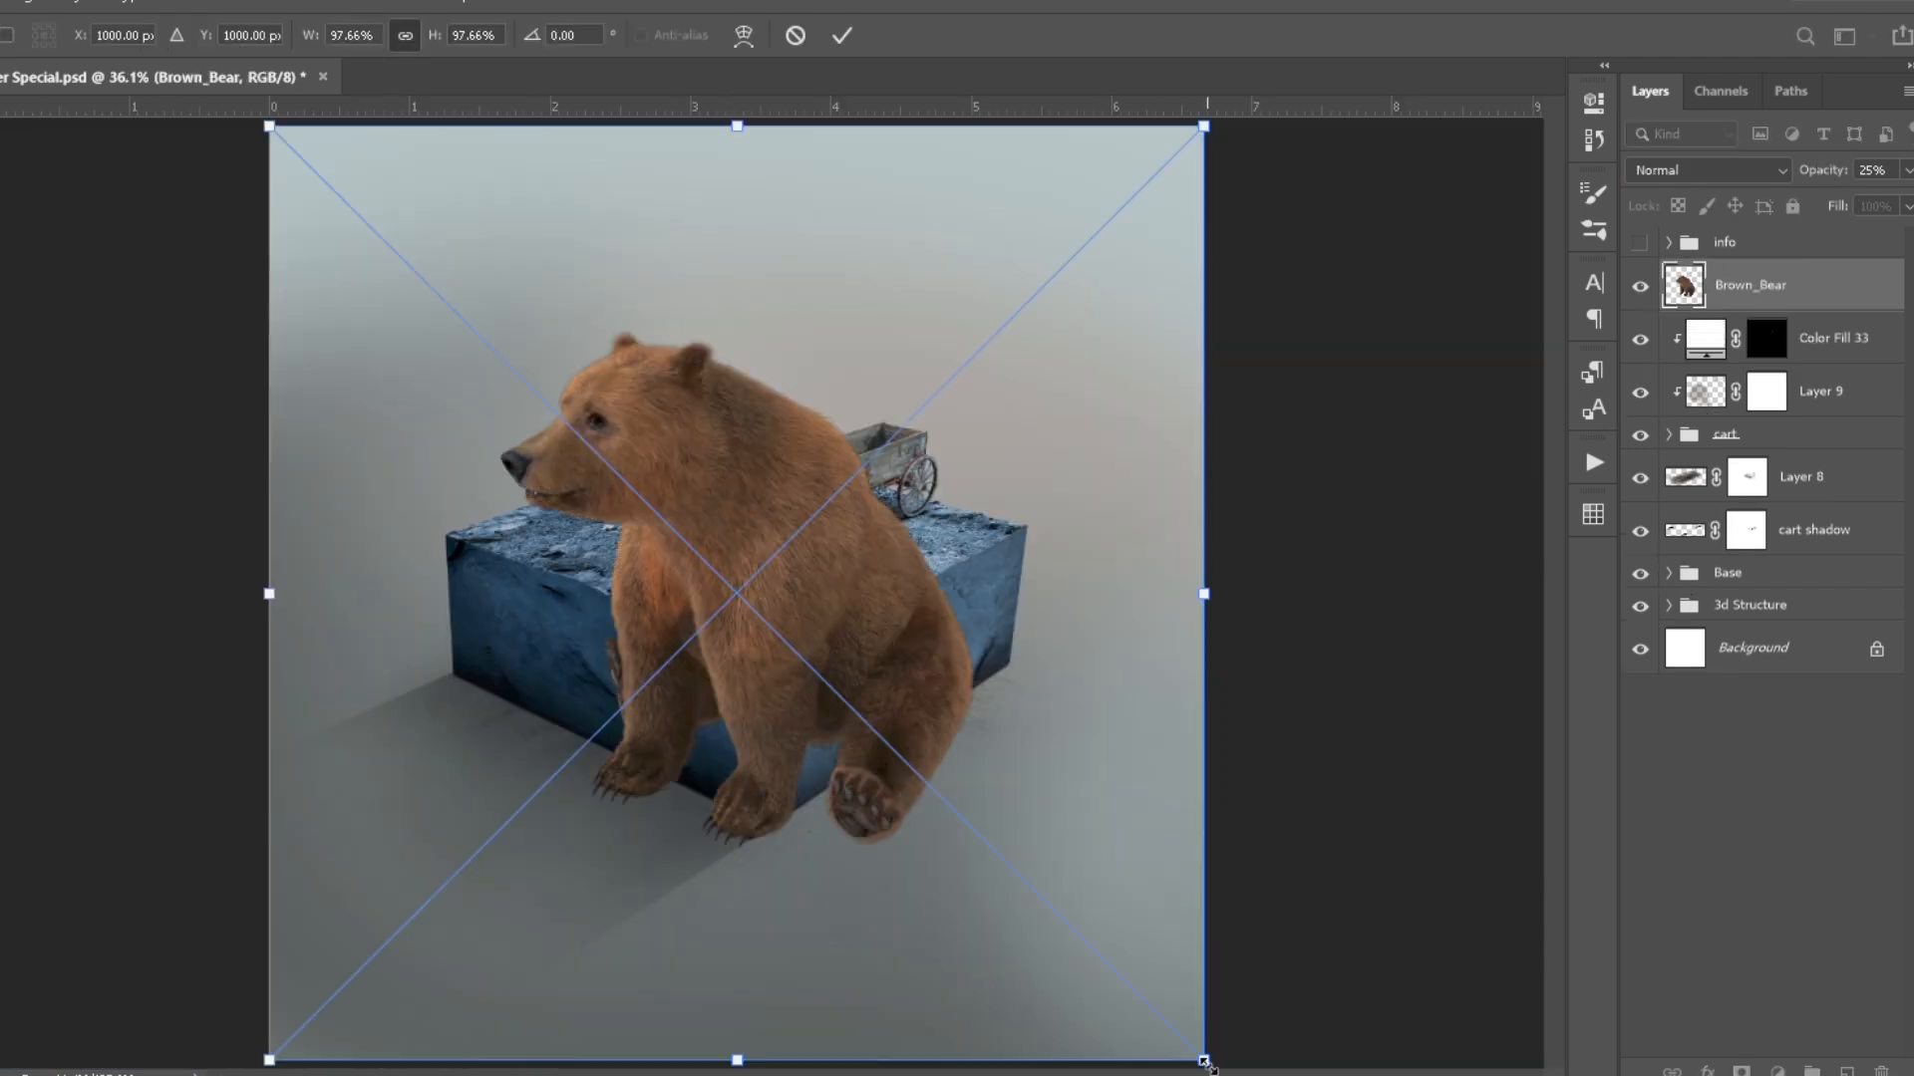
- Place the Brown_Bear image above the wagon layers, scale it down, warp it and position it in front of the wagon
left_click_drag(266, 124, 491, 329)
scroll(777, 576, "up", 4)
left_click_drag(1057, 748, 863, 734)
left_click(744, 36)
left_click_drag(807, 610, 796, 586)
key("Return")
scroll(963, 516, "down", 5)
left_click_drag(961, 518, 802, 559)
scroll(798, 563, "up", 3)
left_click_drag(819, 627, 775, 615)
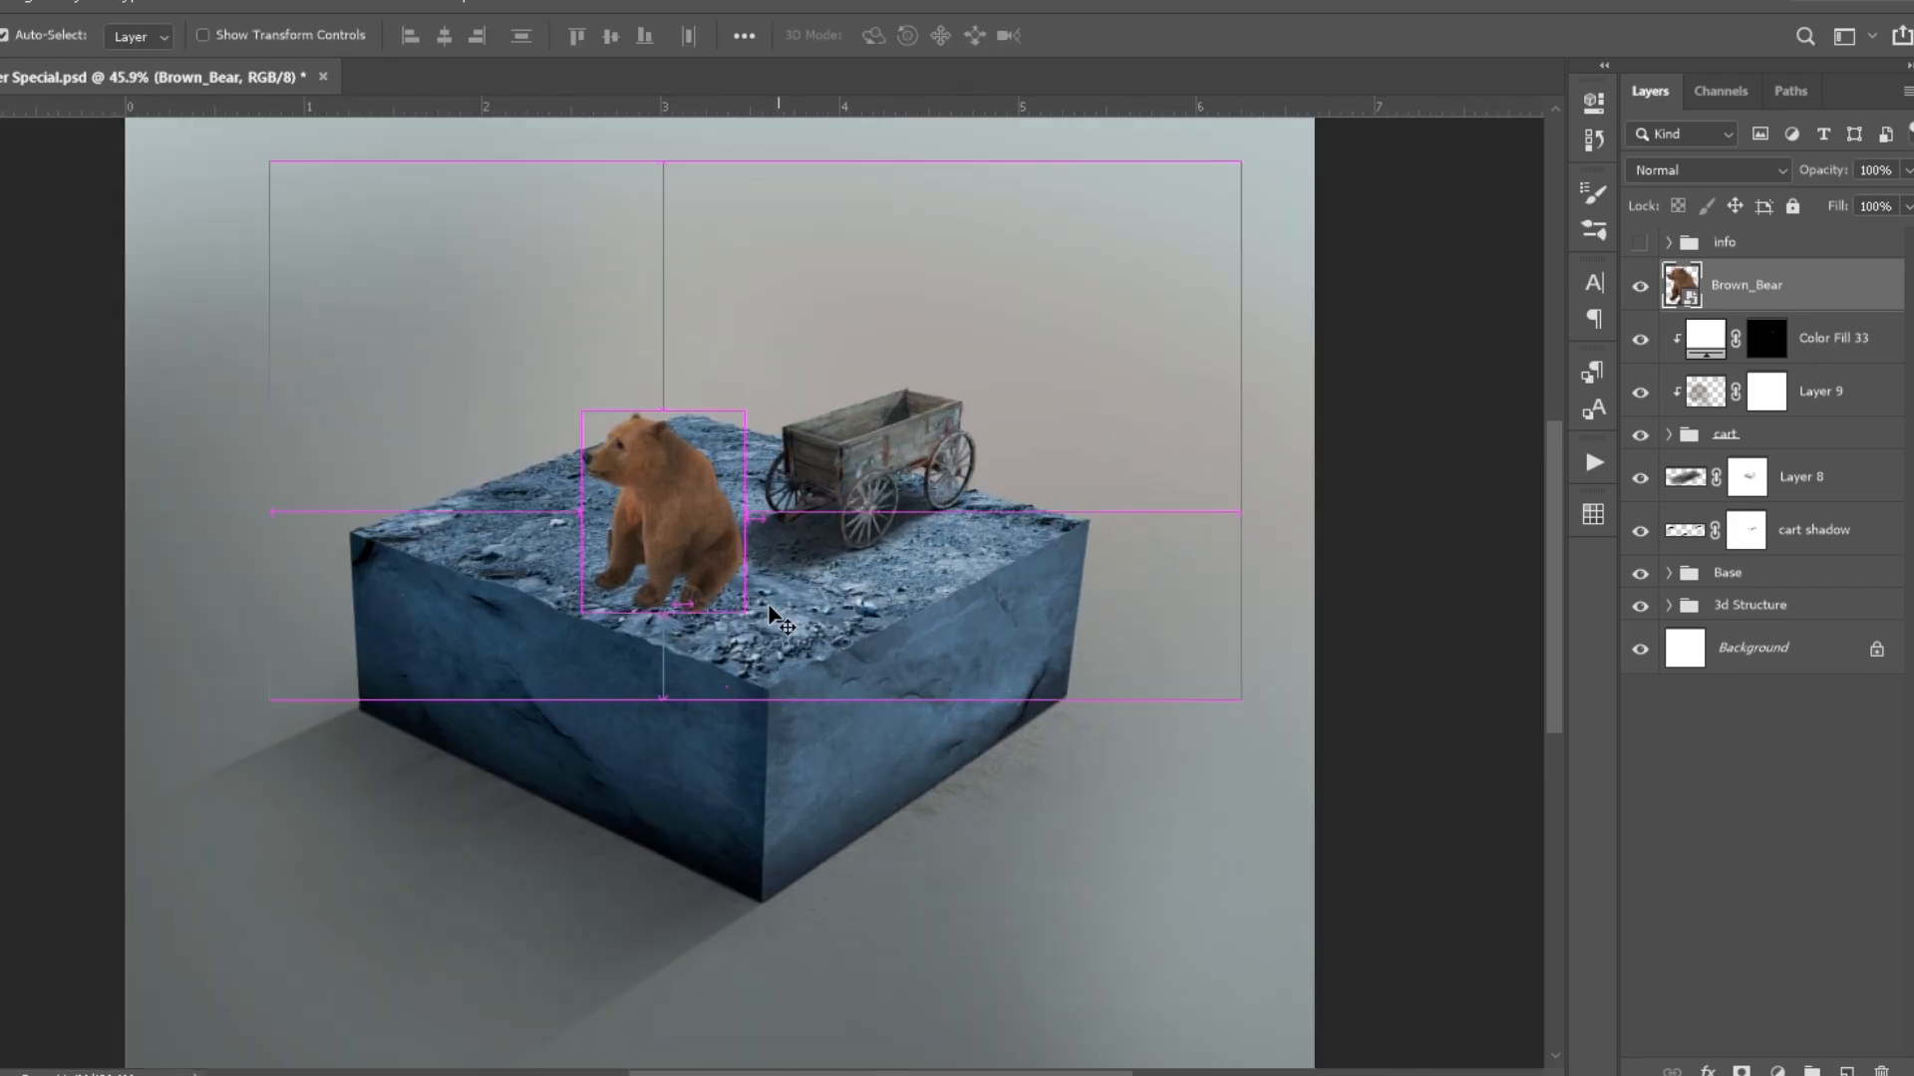
- Transform the bear again with a custom warp so its paws sit on the rocky surface
scroll(897, 588, "up", 3)
key("ctrl+t")
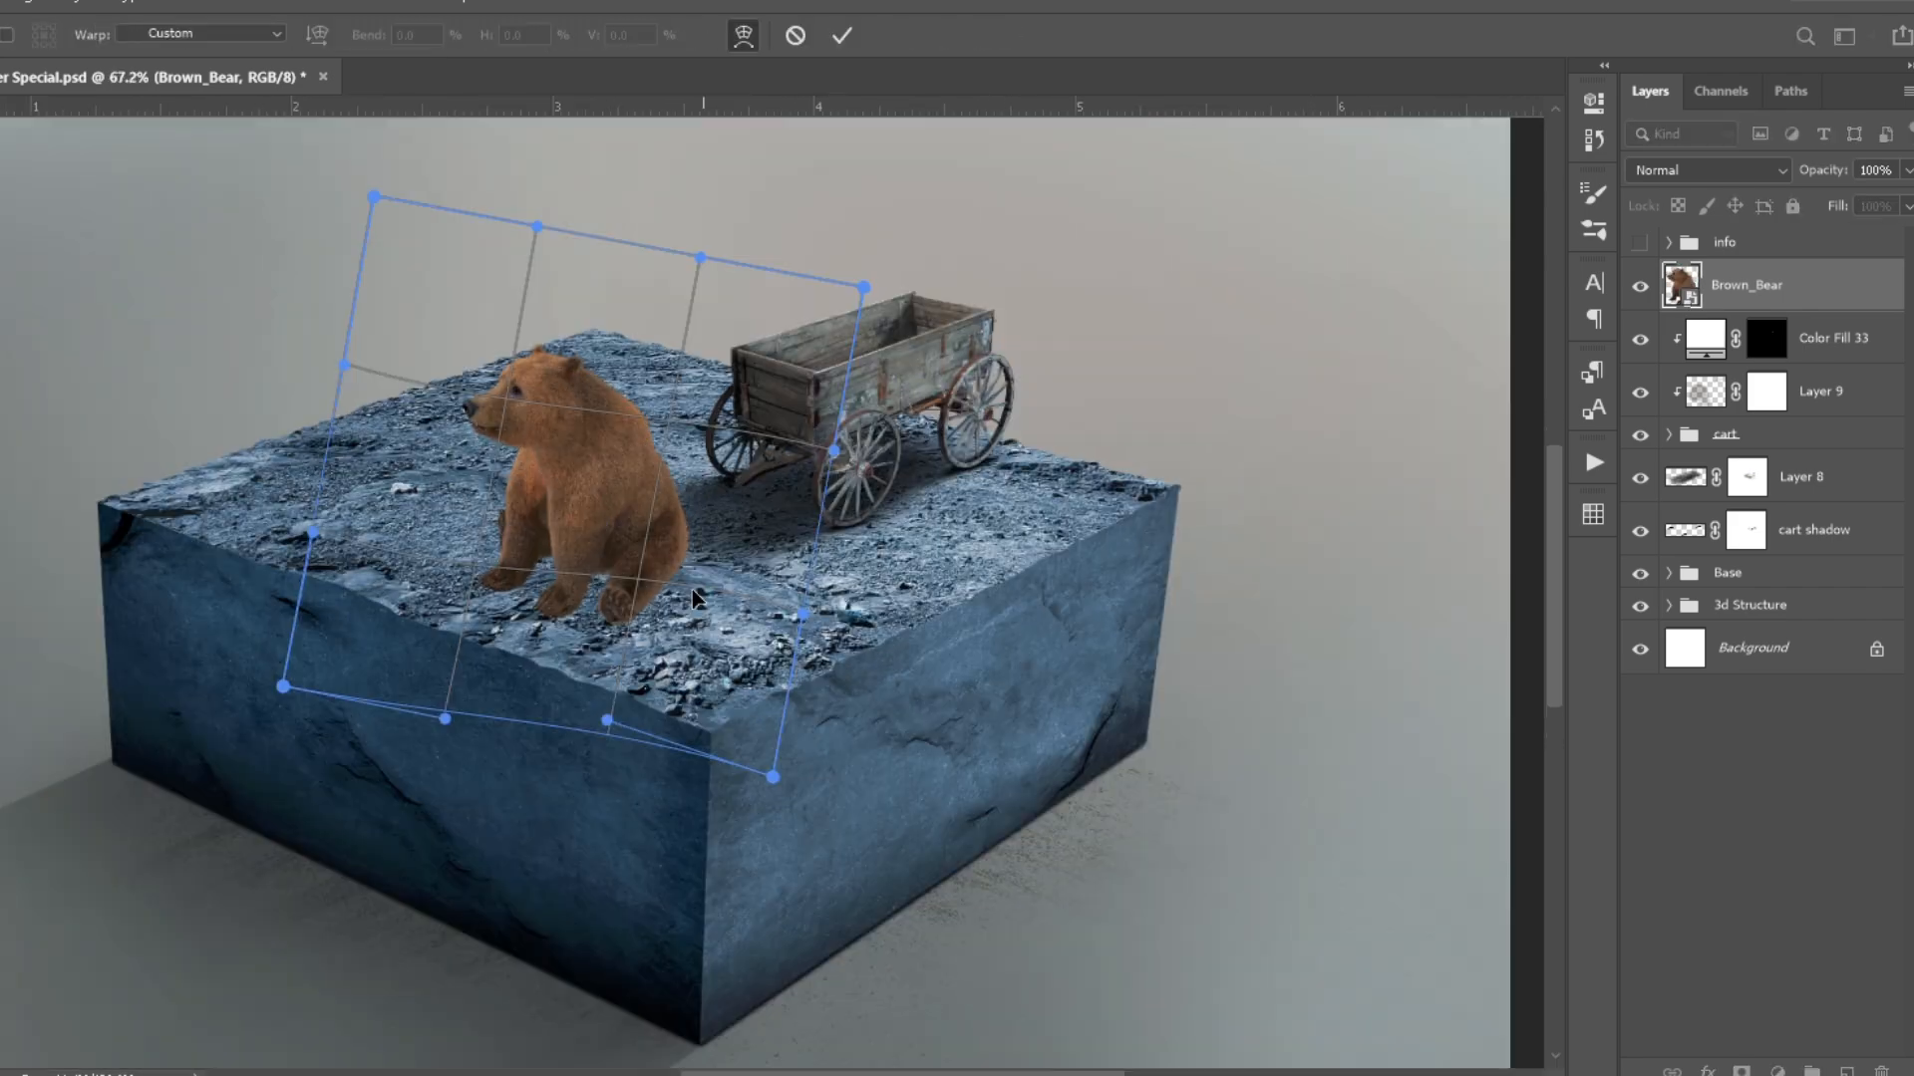
key("Return")
key("ctrl+0")
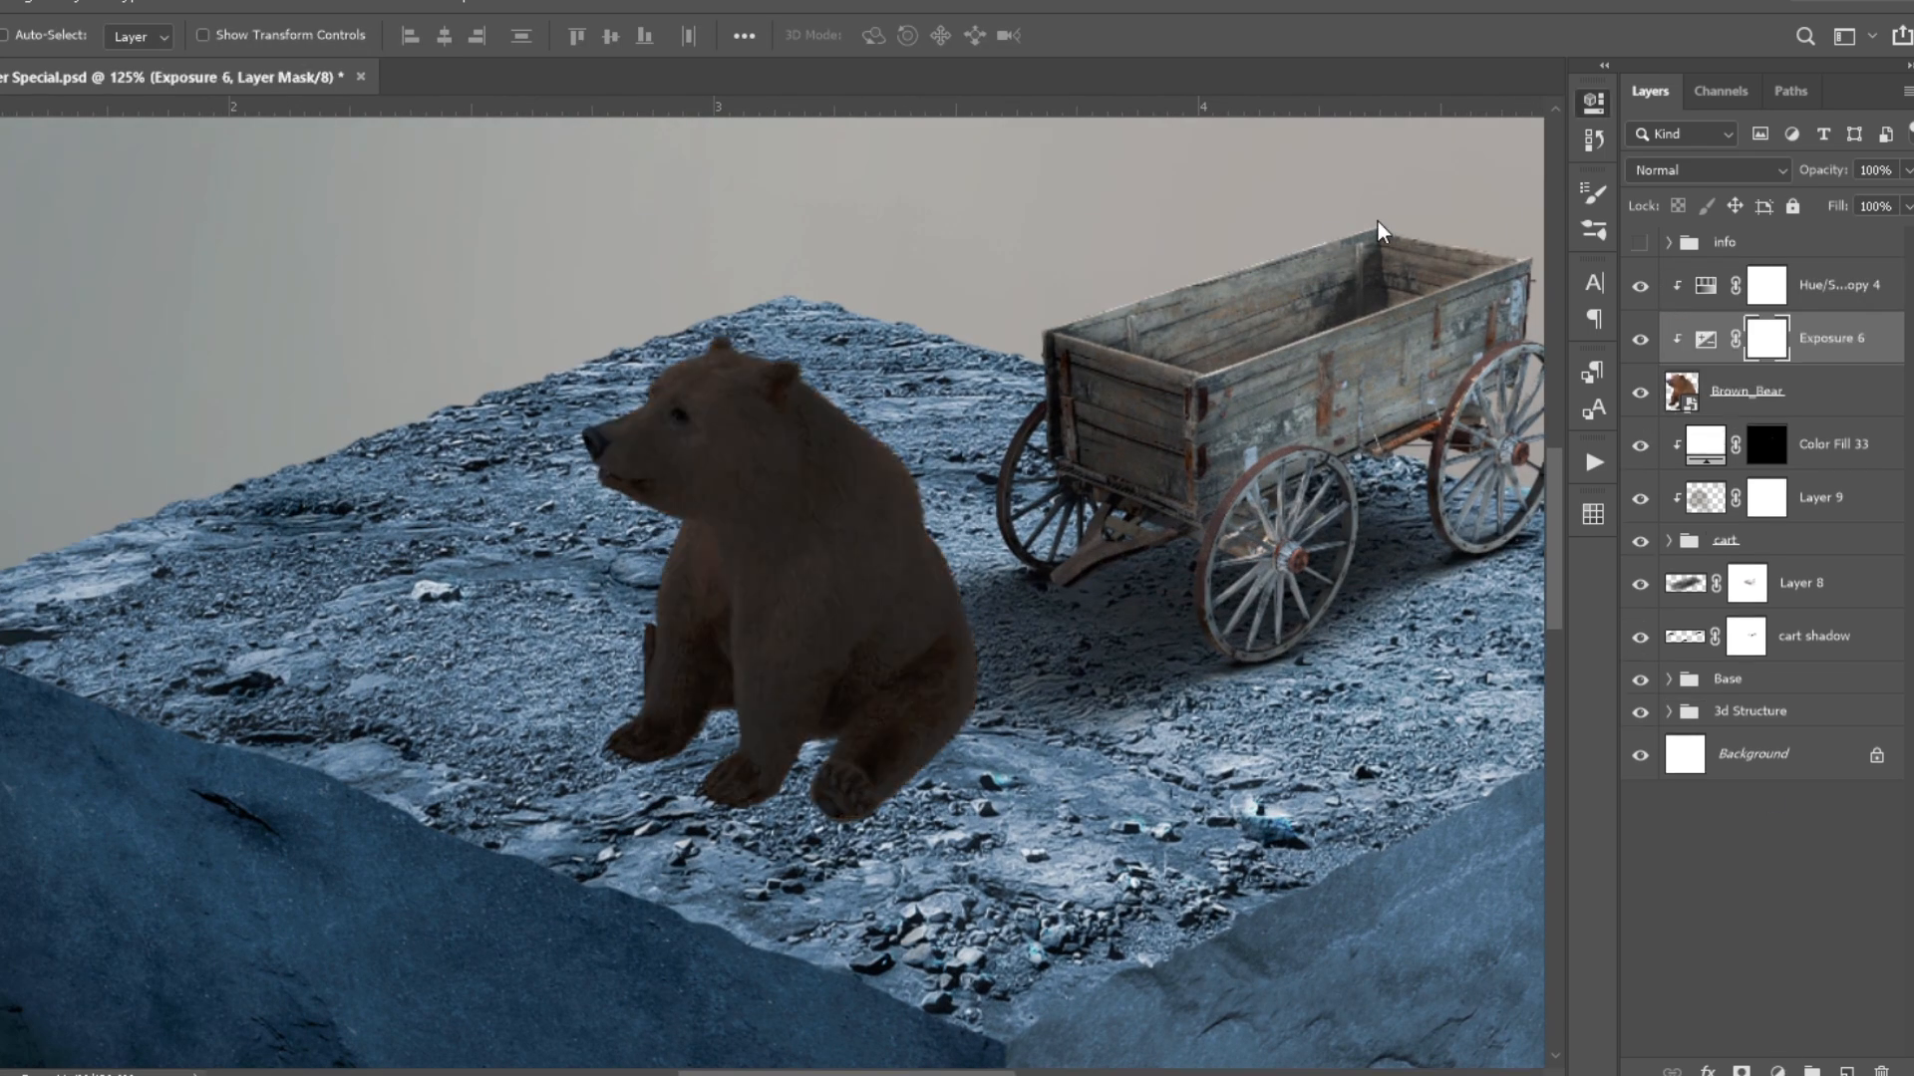
- Set the bear's darkening Exposure 6 adjustment to Luminosity and paint shading on the bear through its black mask at 20% brush opacity
left_click(1592, 103)
left_click_drag(1436, 248, 1447, 248)
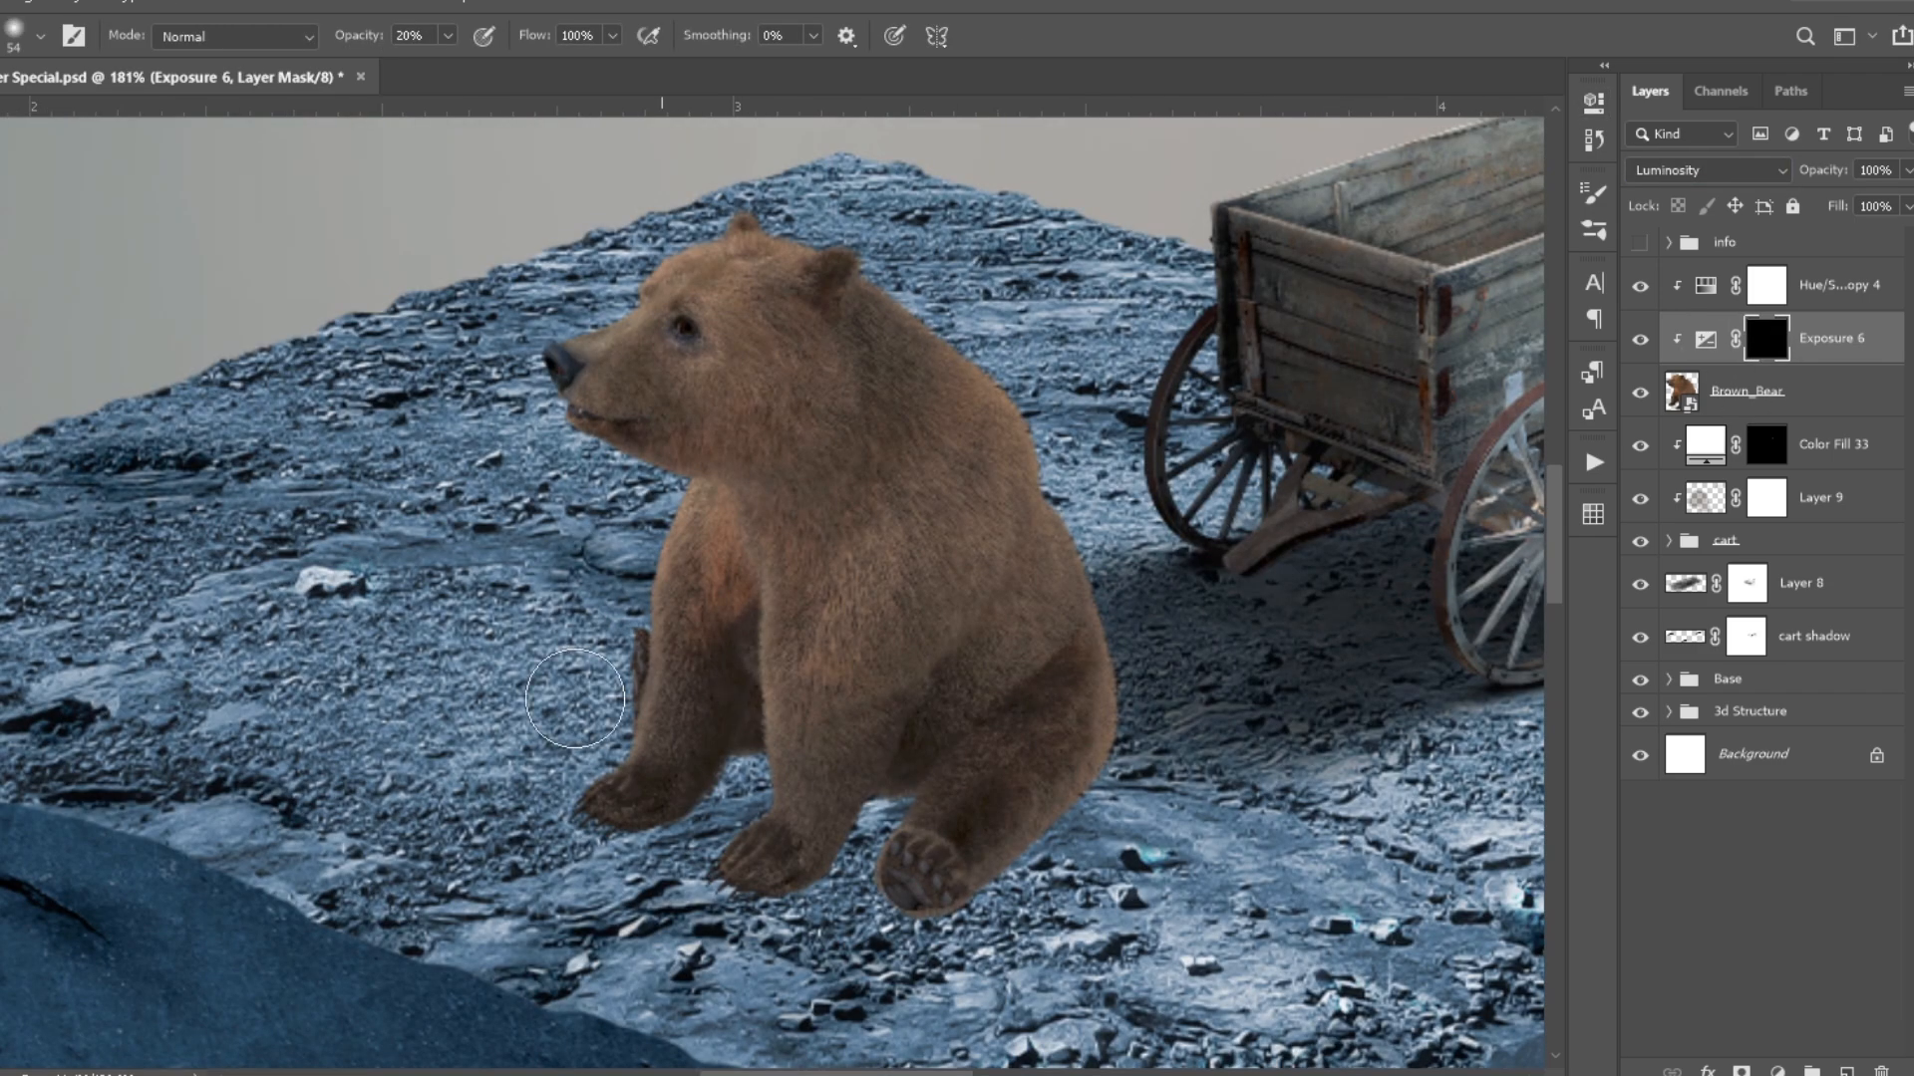
scroll(935, 746, "up", 4)
left_click_drag(618, 418, 643, 666)
left_click_drag(648, 618, 598, 737)
left_click_drag(698, 827, 673, 580)
left_click_drag(693, 797, 693, 589)
left_click_drag(783, 357, 772, 604)
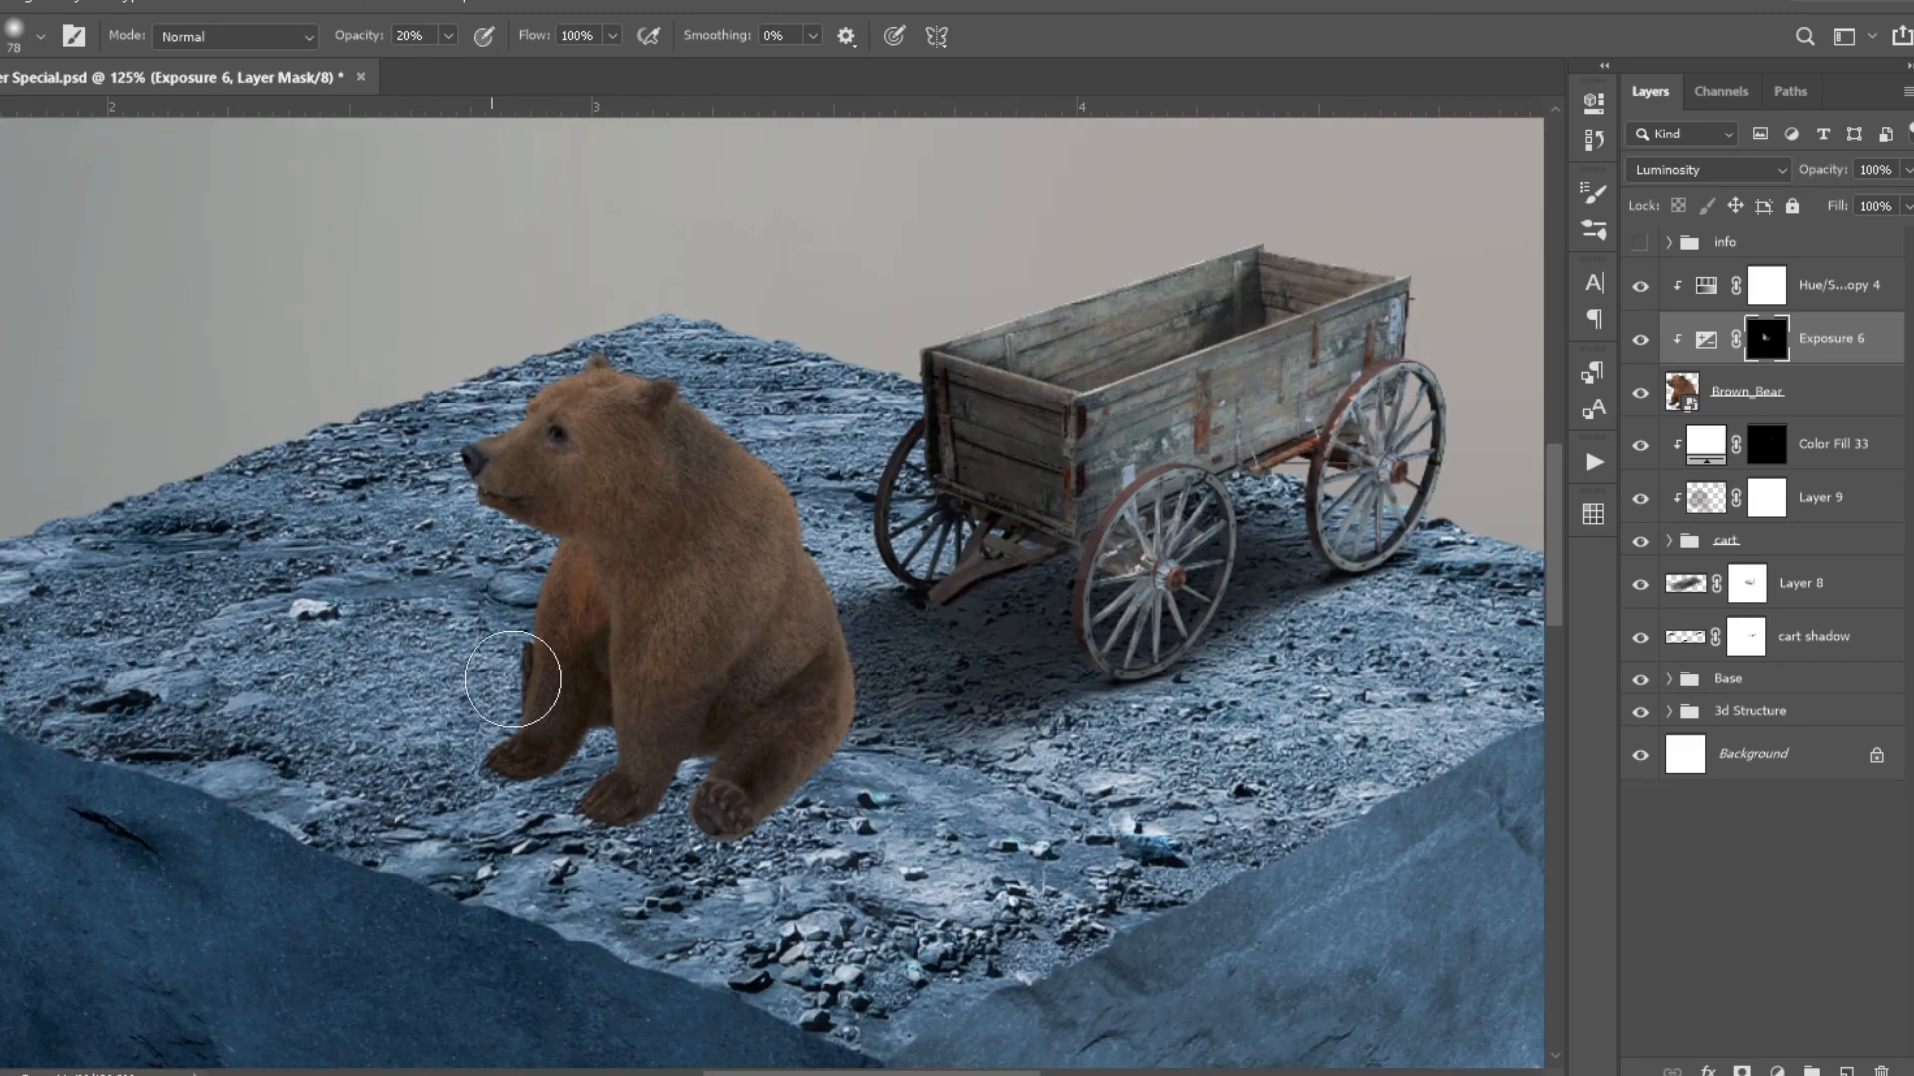
left_click_drag(590, 543, 610, 643)
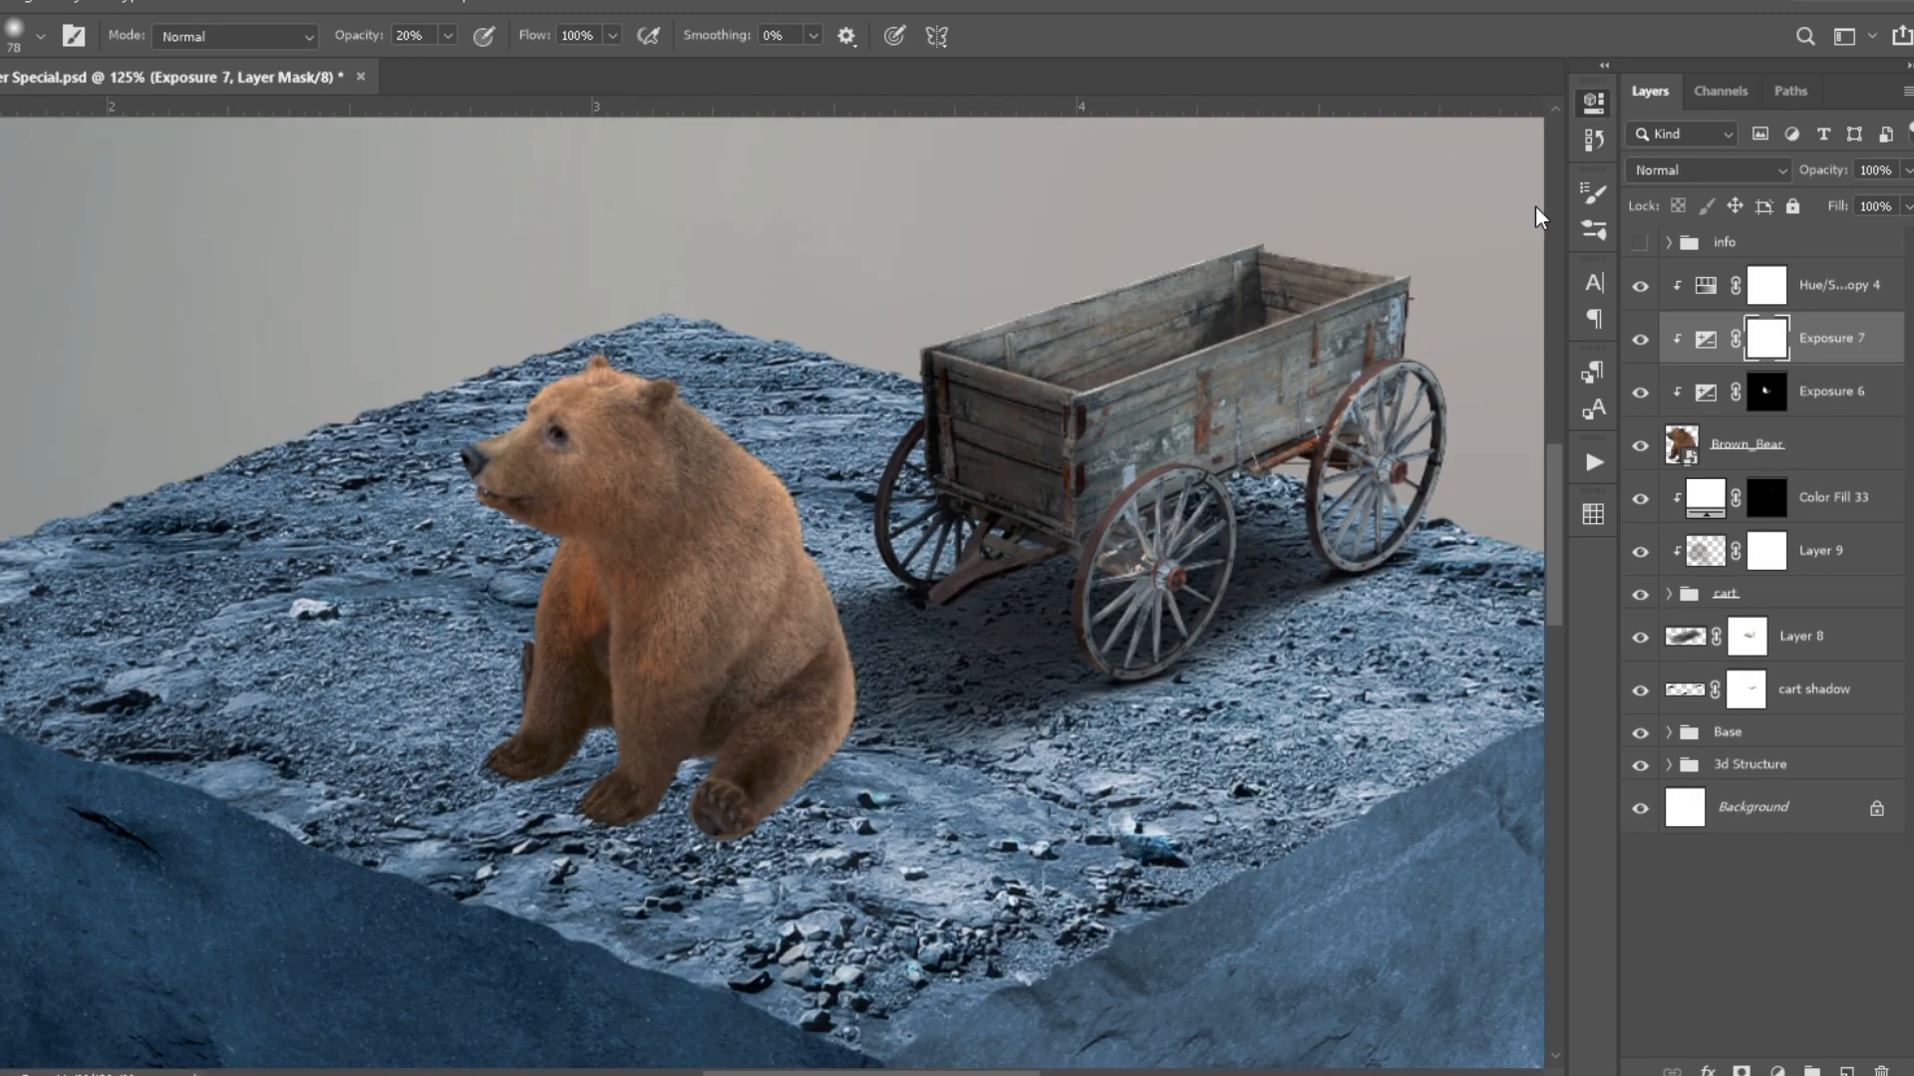
- Move Exposure 6 above the bear's Hue/Saturation adjustment and paint highlights on the bear through the inverted mask of a new Exposure adjustment
key("ctrl+bracketright")
key("ctrl+i")
left_click_drag(1784, 346, 1786, 414)
mouse_move(1640, 339)
left_mouse_down()
mouse_move(1640, 303)
mouse_move(1640, 339)
left_mouse_up()
left_click(1766, 339)
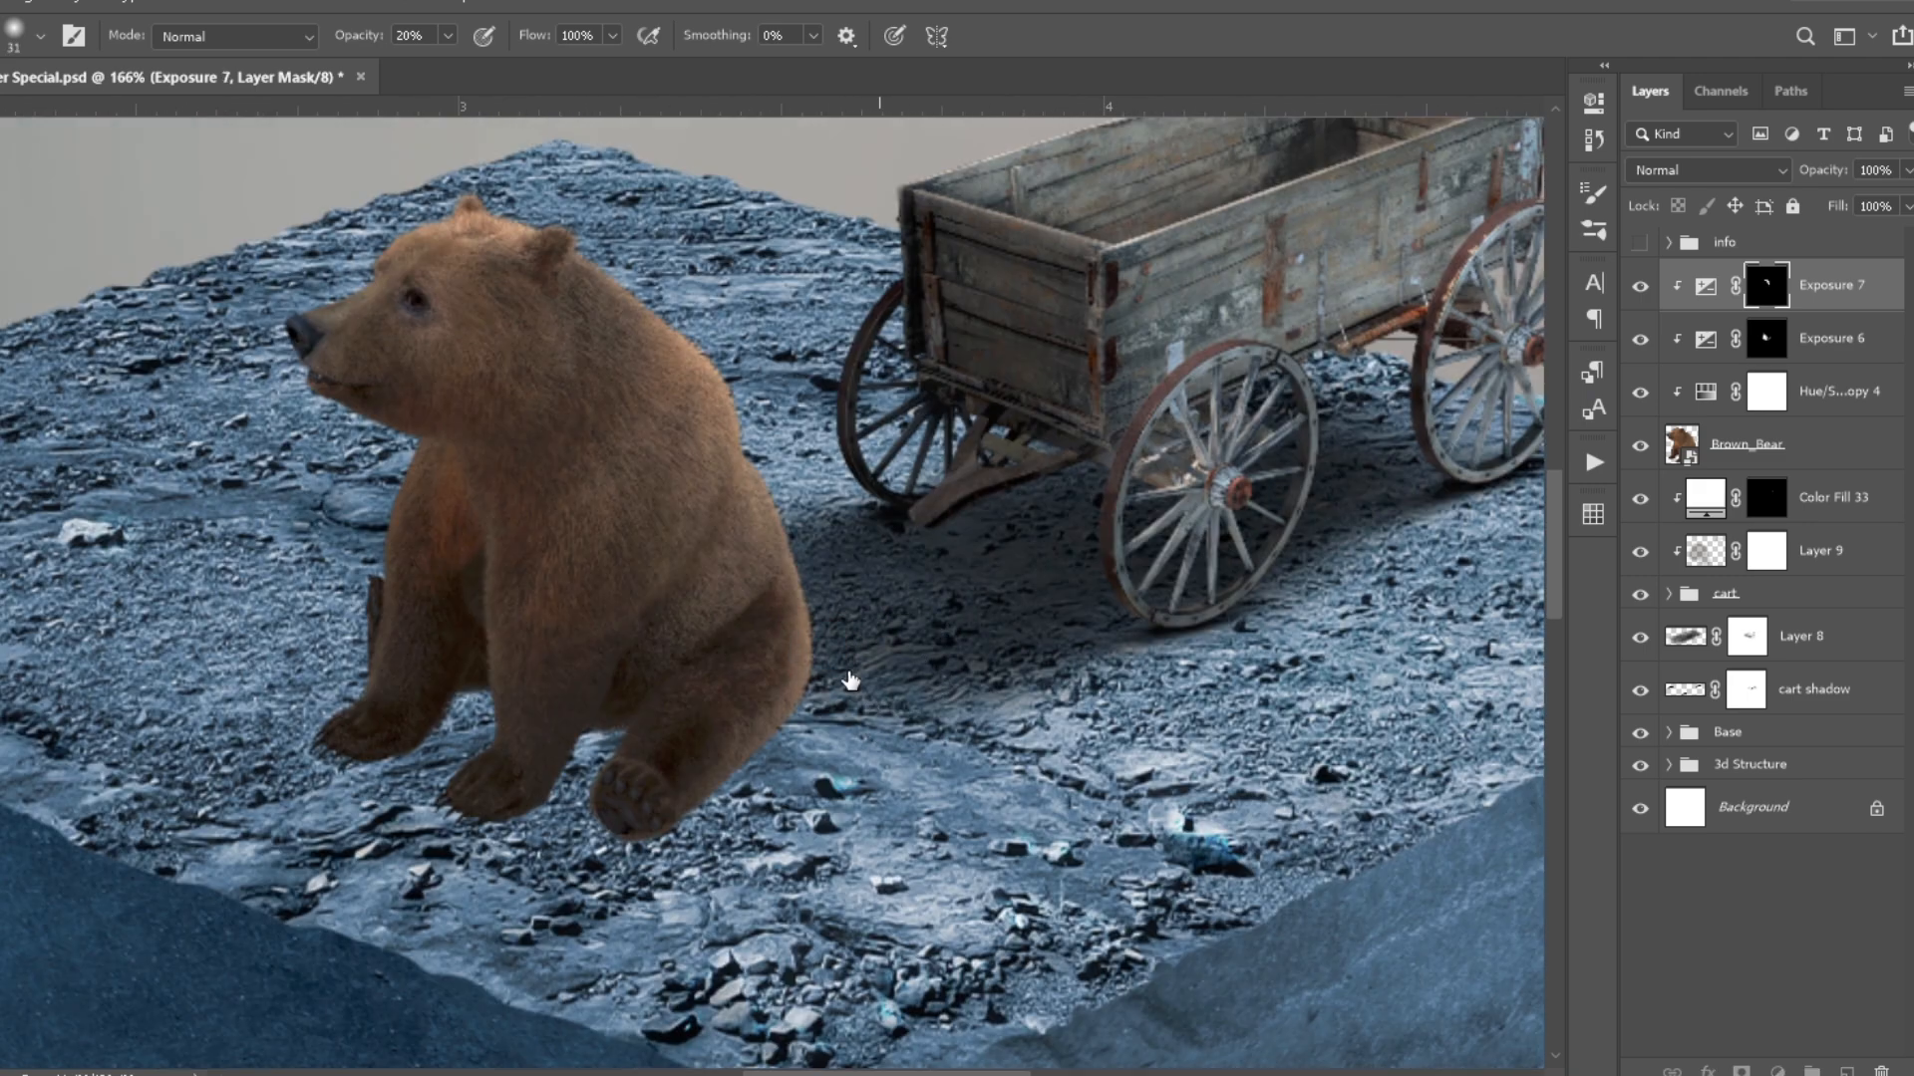
key("alt+bracketleft")
key("alt+bracketright")
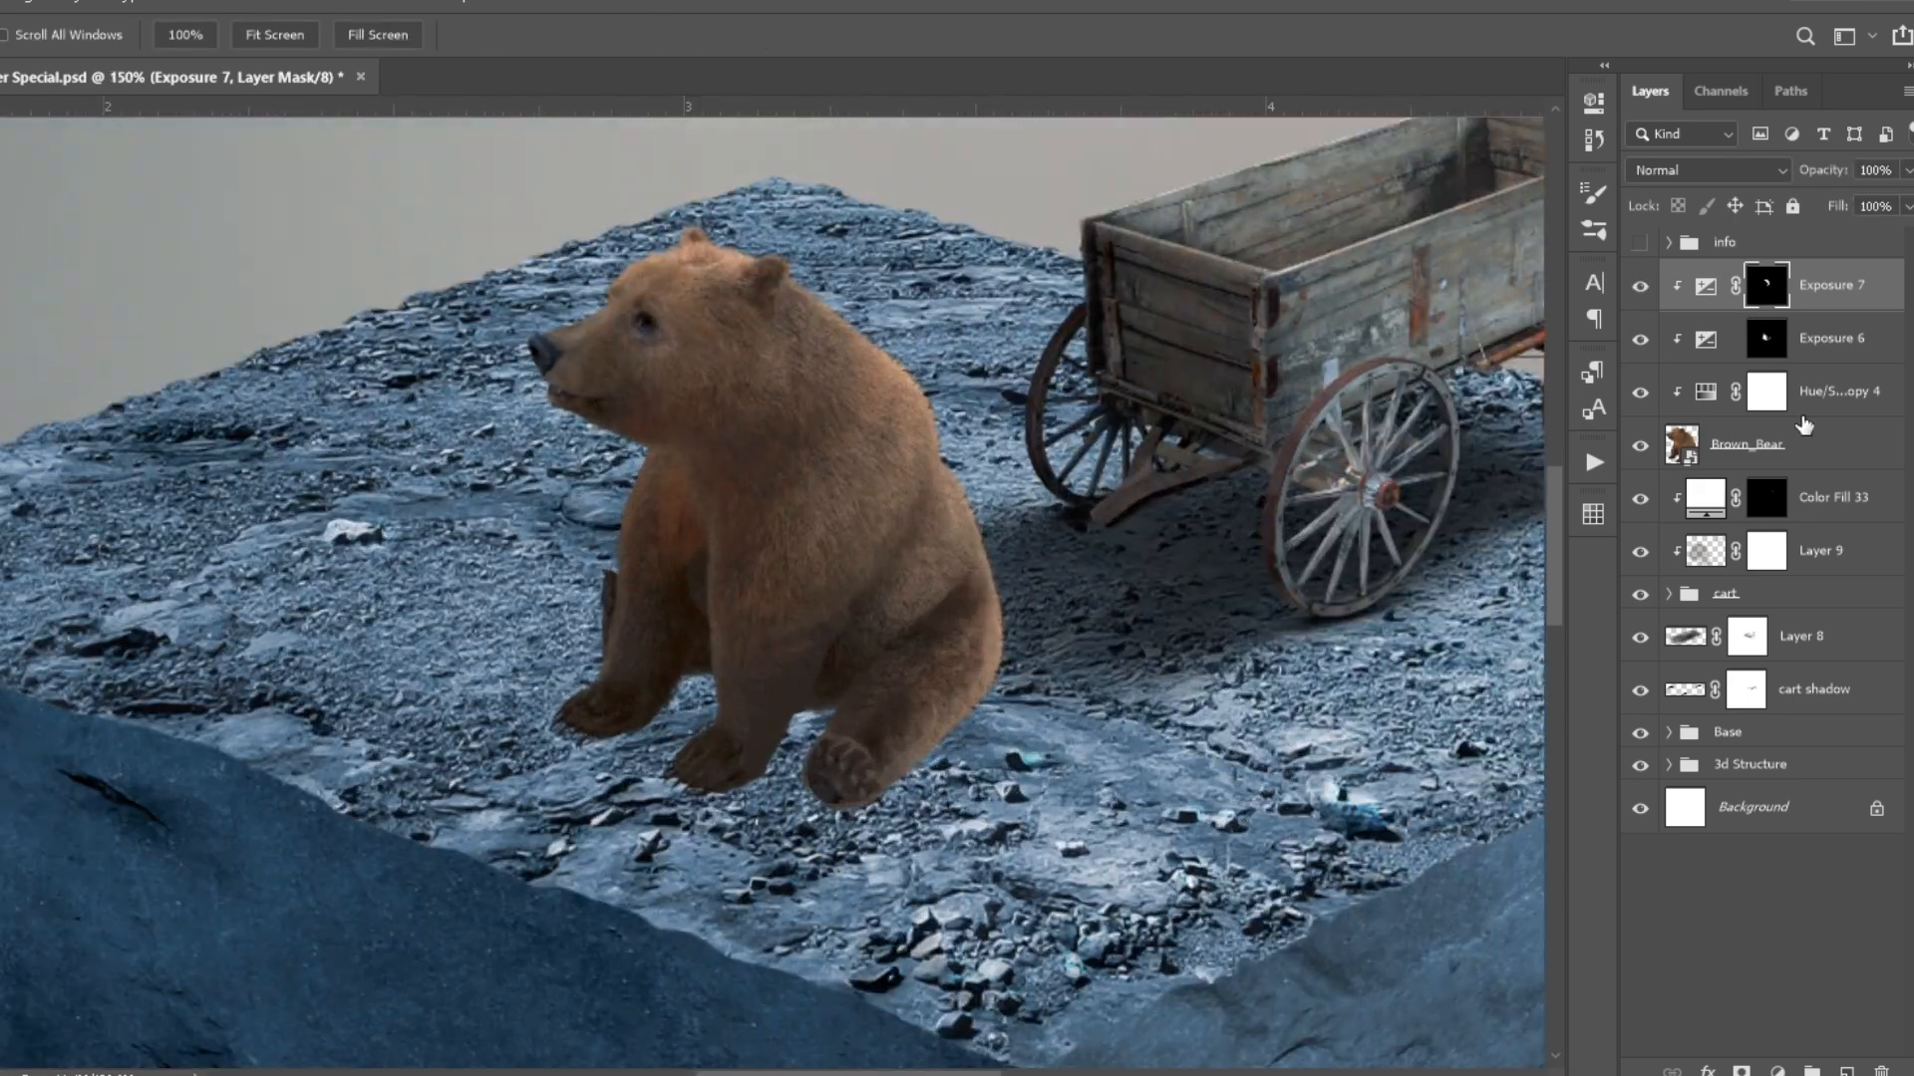
- Set the bear's Hue/Saturation adjustment to 30% opacity and the Exposure 7 adjustment to Luminosity
left_click(1834, 390)
mouse_move(1807, 170)
left_mouse_down()
mouse_move(1854, 169)
mouse_move(1807, 169)
left_mouse_up()
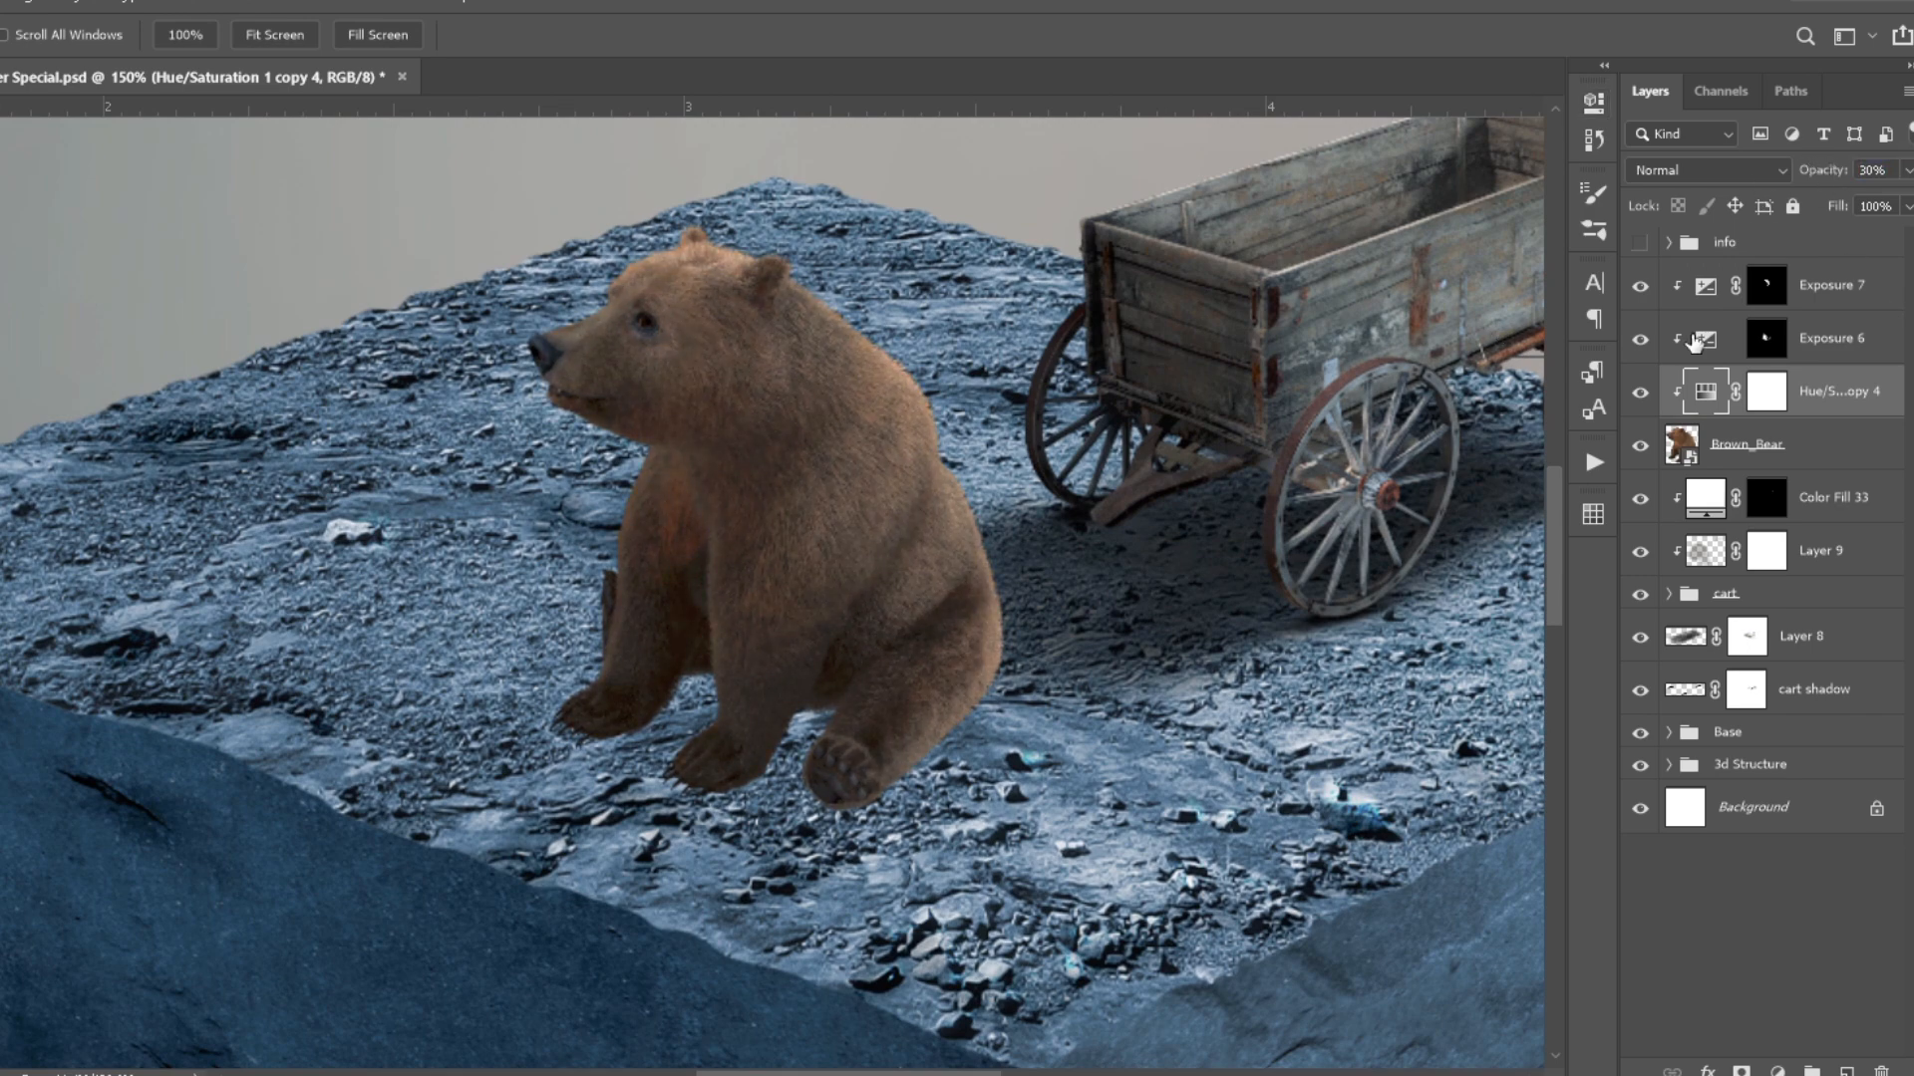
key("alt+bracketright")
key("alt+bracketright")
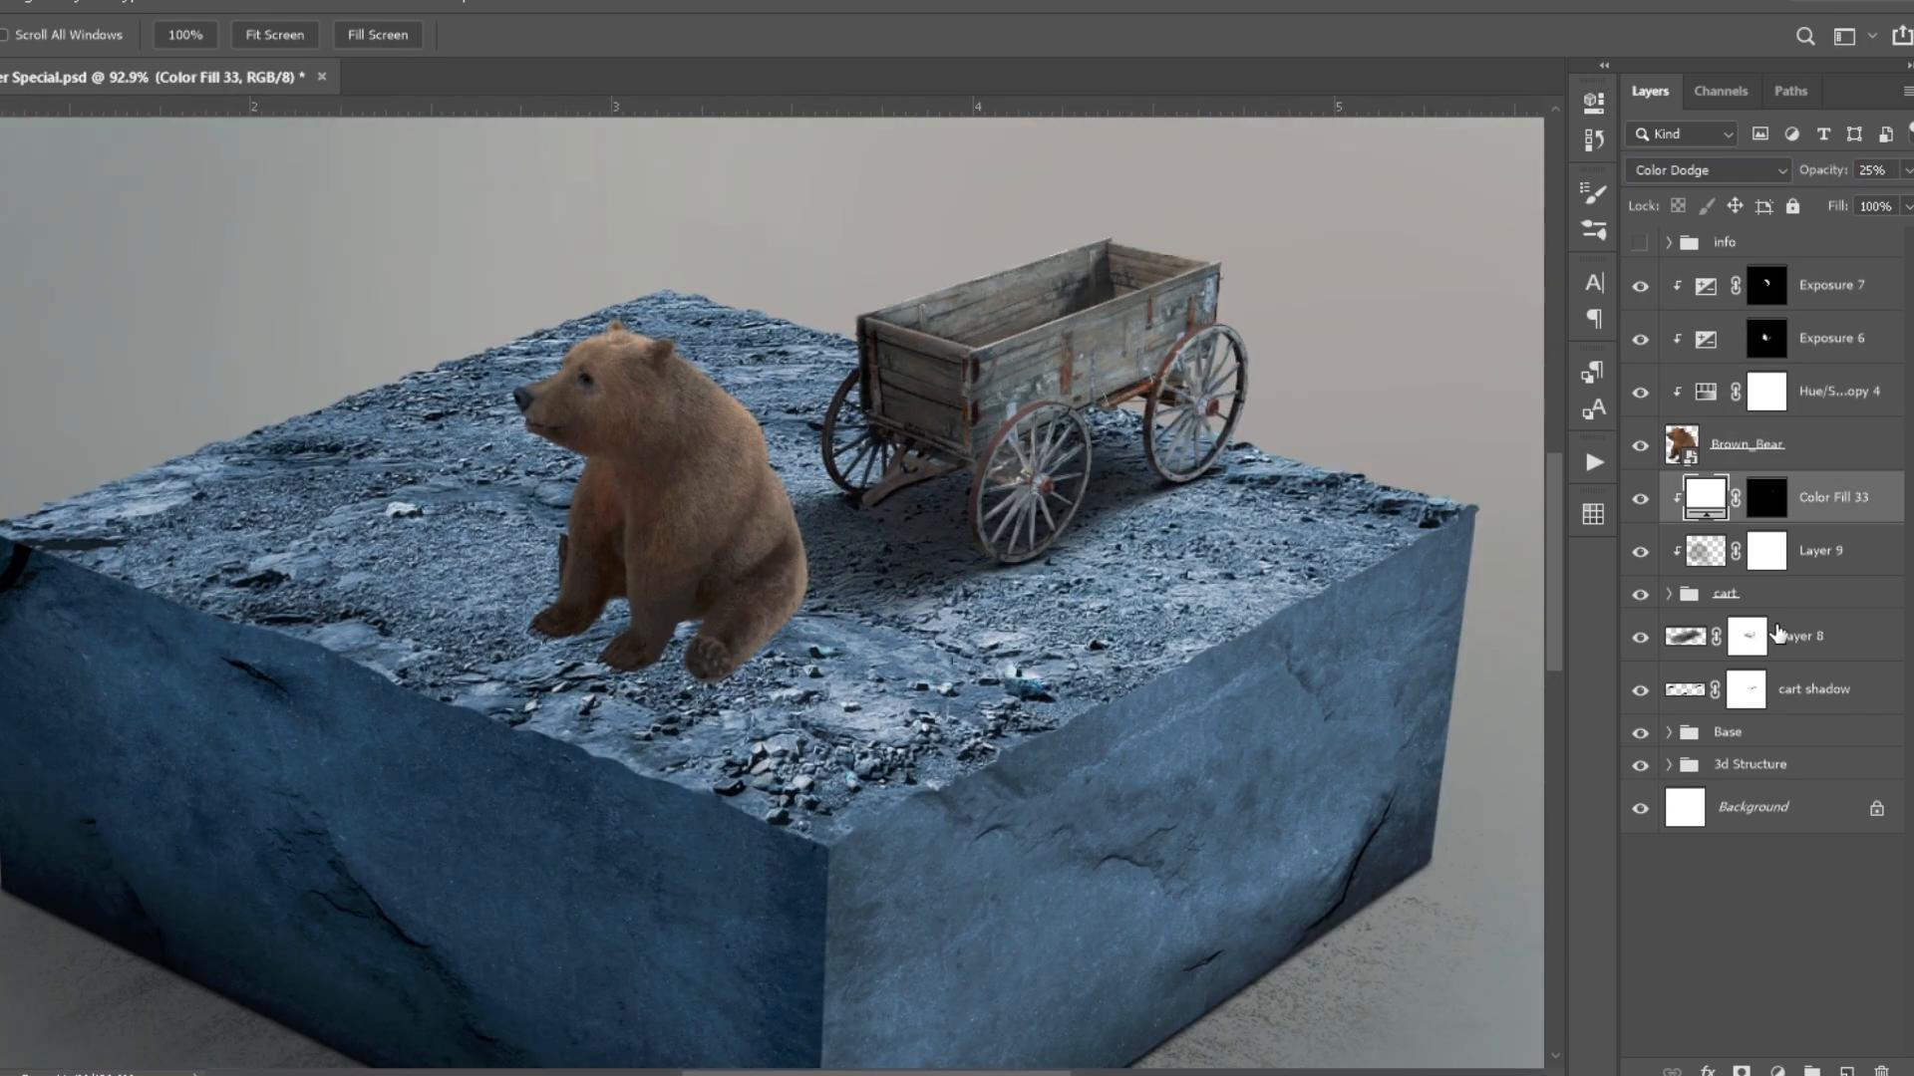
- Group the wagon group, its shadow layers and its clipped layers into one group named Cart
left_click(1814, 689, "shift")
key("ctrl+g")
double_click(1734, 487)
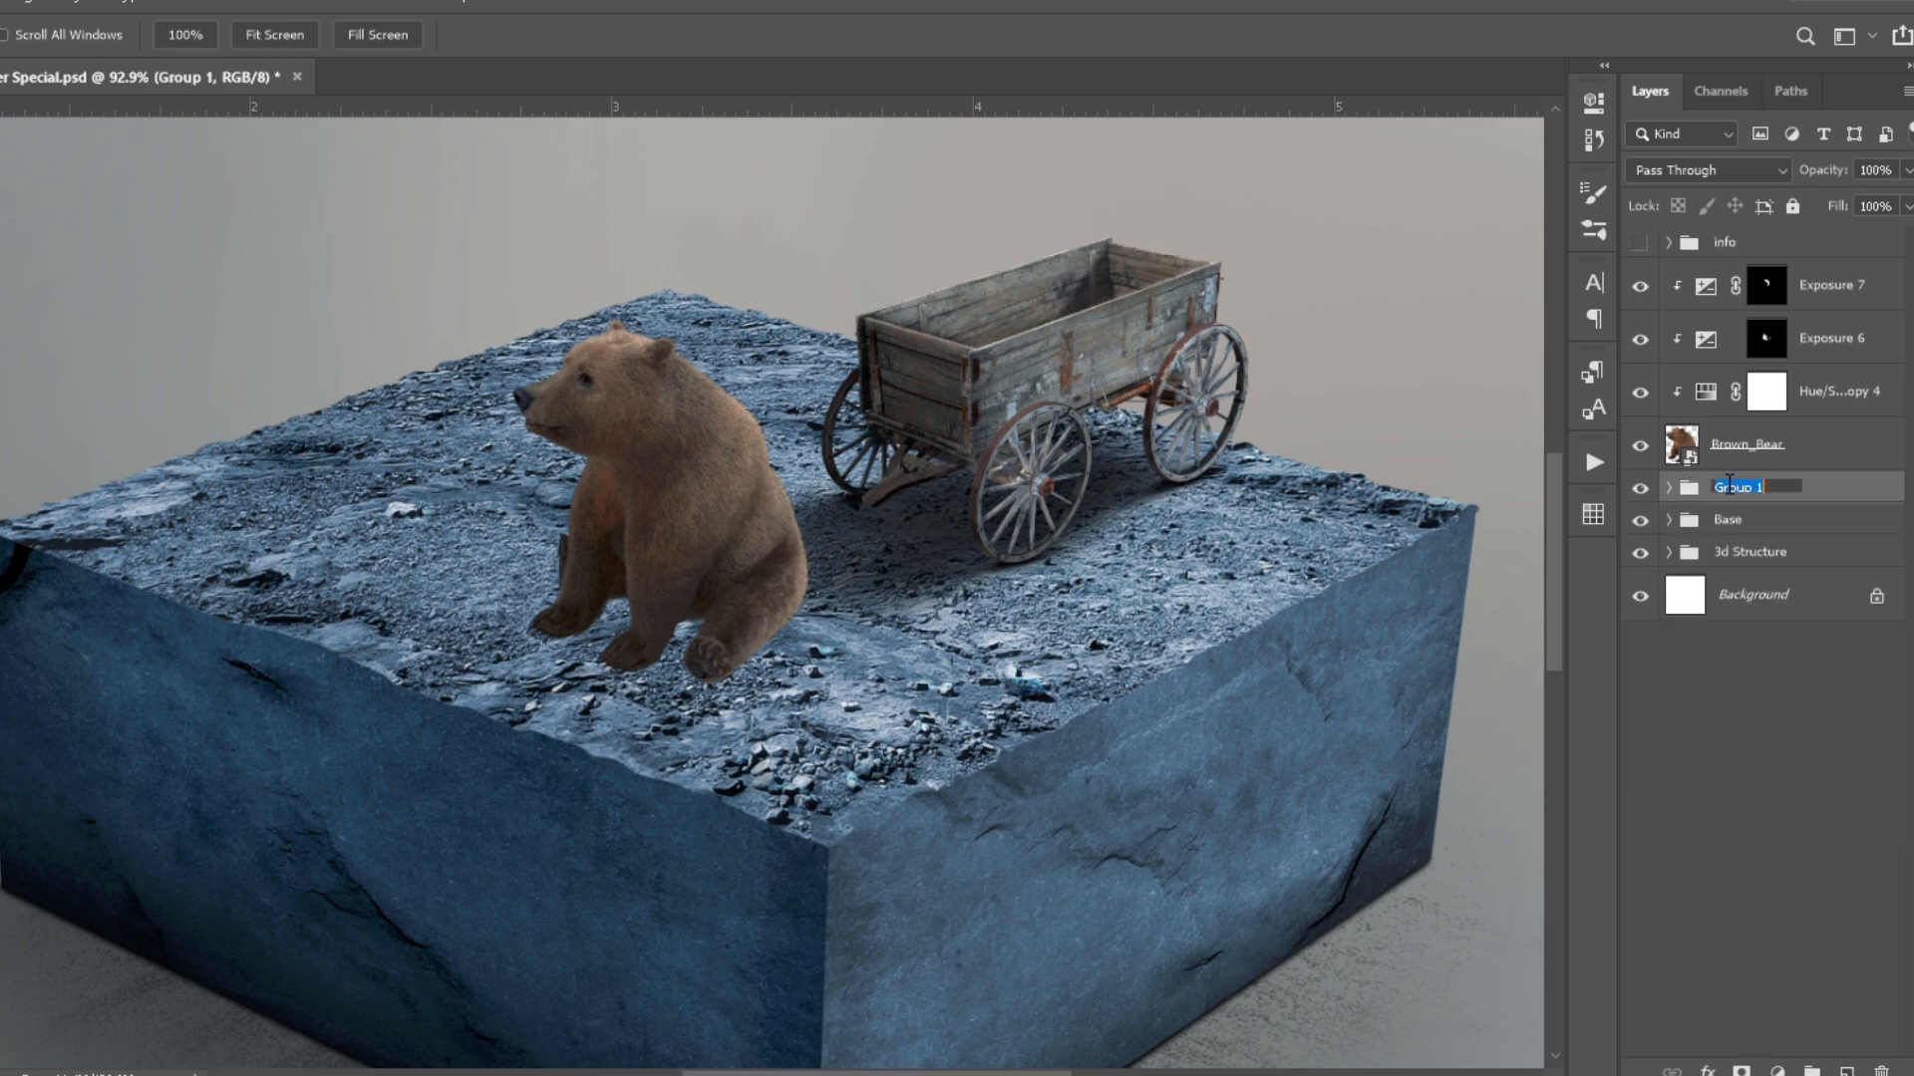
- Add a layer named Bear shadow below the bear and paint dark contact shadows around its paws and body
key("ctrl+shift+alt+n")
type("Bear shadow")
key("Return")
key("b")
scroll(622, 668, "up", 8)
left_click_drag(578, 656, 688, 662)
mouse_move(823, 554)
left_mouse_down()
mouse_move(640, 503)
mouse_move(438, 591)
left_mouse_up()
scroll(697, 618, "up", 2)
mouse_move(982, 498)
left_mouse_down()
mouse_move(692, 692)
mouse_move(558, 618)
left_mouse_up()
- Widen the bear's ground shadow and soften its edges on a layer mask with a 10% opacity brush
scroll(459, 623, "down", 12)
key("bracketright")
key("bracketright")
key("bracketright")
key("bracketright")
key("bracketright")
key("bracketright")
key("bracketright")
key("bracketright")
key("bracketright")
key("bracketright")
key("bracketright")
left_click_drag(328, 648, 239, 643)
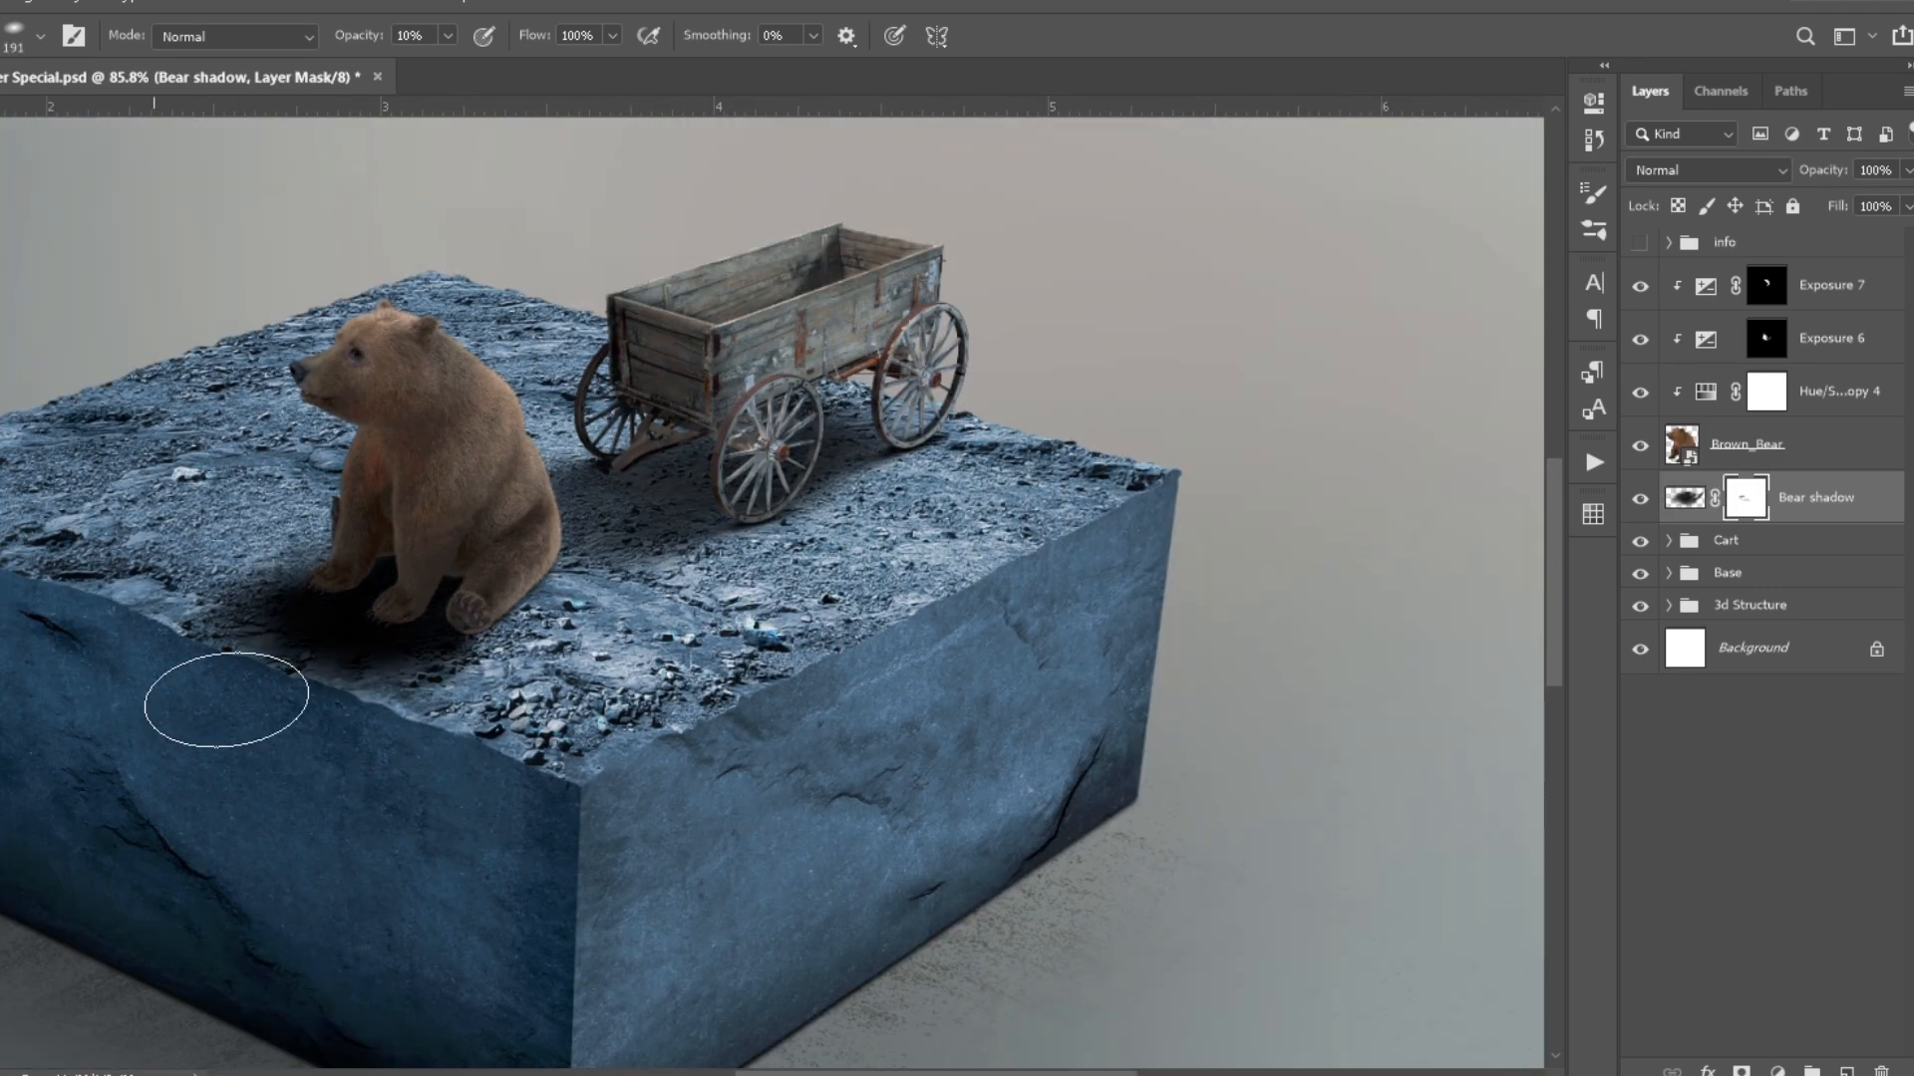
scroll(356, 602, "up", 4)
key("bracketleft")
key("bracketleft")
key("bracketleft")
key("bracketleft")
scroll(510, 618, "up", 4)
- Paint shading on the bear's paws and lower body on a new layer clipped to the bear at 10% brush opacity
left_click(1746, 445)
left_click(1846, 1072)
key("bracketleft")
key("bracketleft")
key("bracketleft")
key("bracketleft")
key("bracketleft")
key("bracketleft")
key("bracketleft")
key("bracketleft")
key("bracketleft")
key("bracketleft")
key("bracketleft")
scroll(344, 525, "up", 4)
left_click_drag(409, 463, 343, 578)
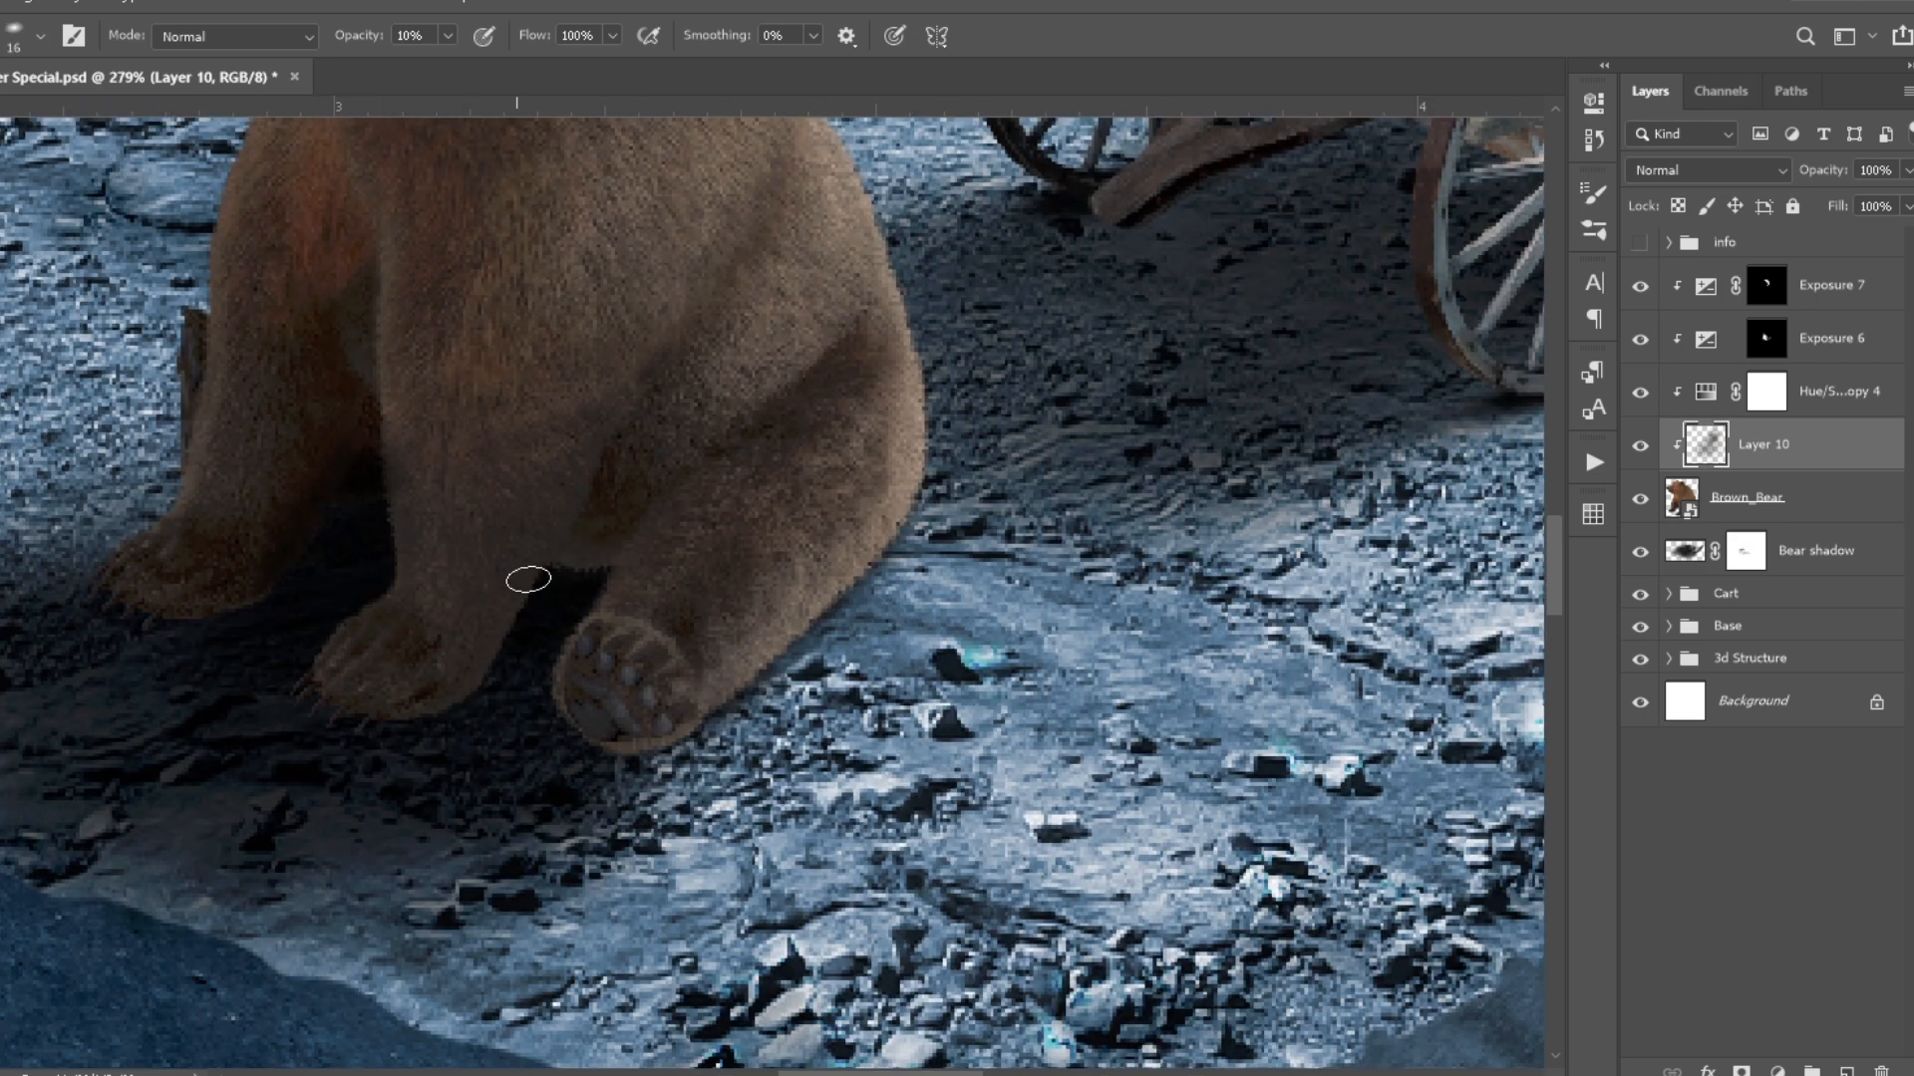
scroll(717, 550, "down", 8)
- Refine the Bear shadow mask to blend it into the rocks and touch up the clipped paw shading with a smaller brush
left_click(1641, 552)
left_click(1640, 552)
left_click(1747, 551)
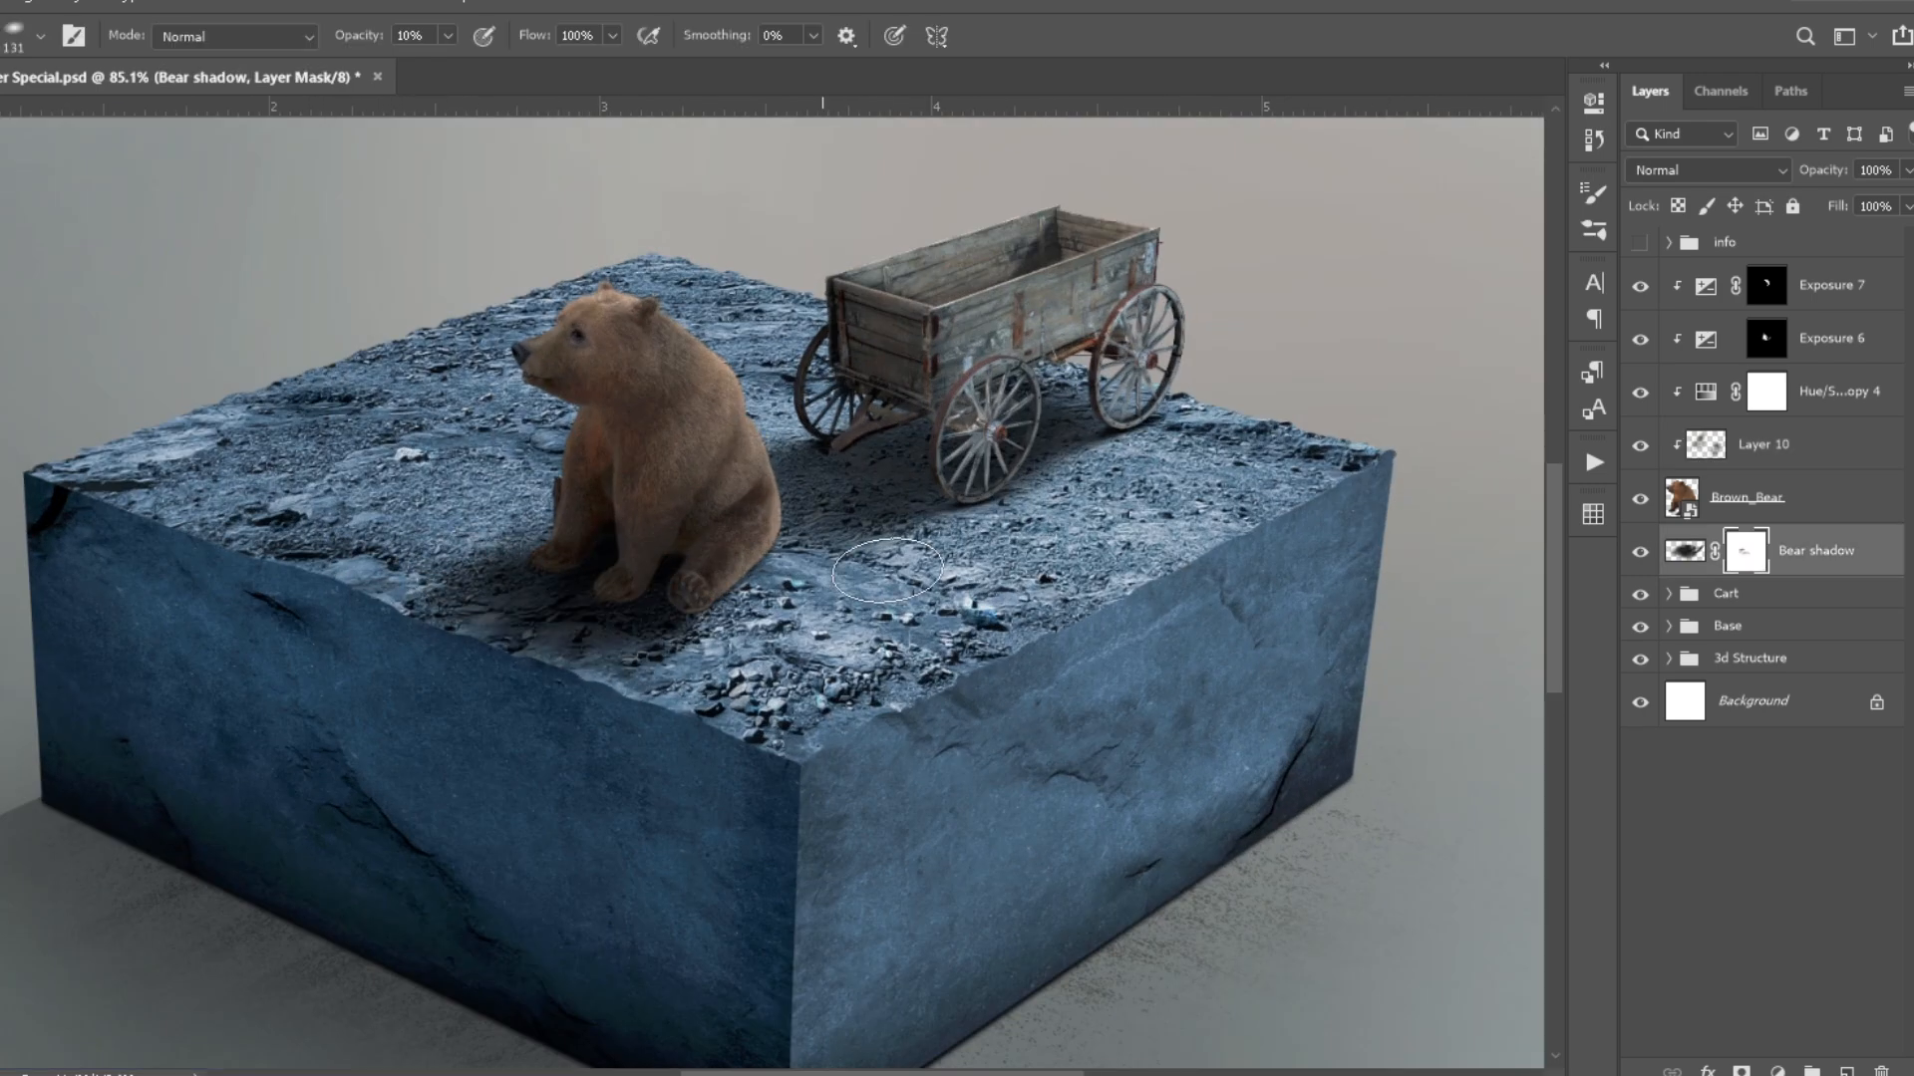
scroll(865, 612, "down", 3)
left_click(1754, 445)
scroll(601, 442, "up", 4)
key("bracketleft")
key("bracketleft")
key("bracketleft")
key("bracketleft")
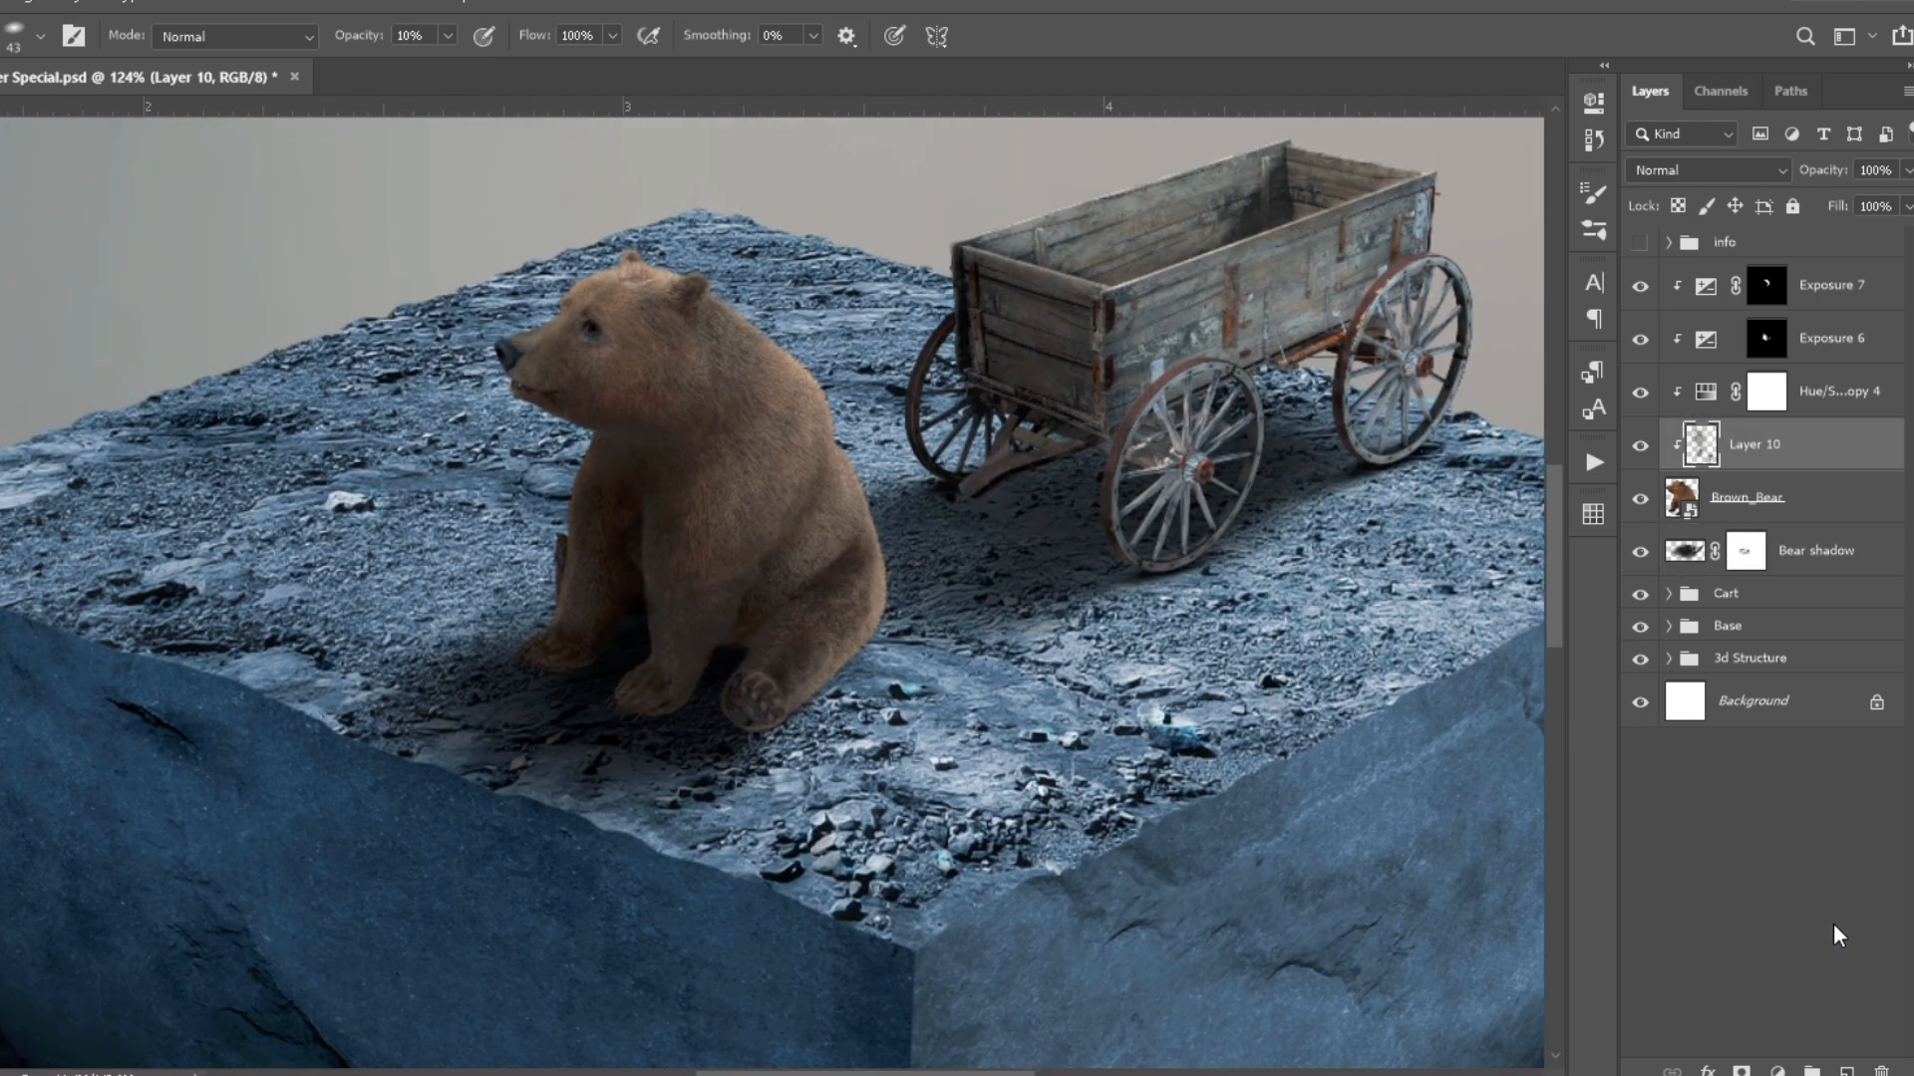
- Add a clipped Soft Light layer at 50% opacity above the bear's adjustments and set the bear's Hue/Saturation opacity to 50%
key("ctrl+shift+alt+n")
key("ctrl+shift+bracketright")
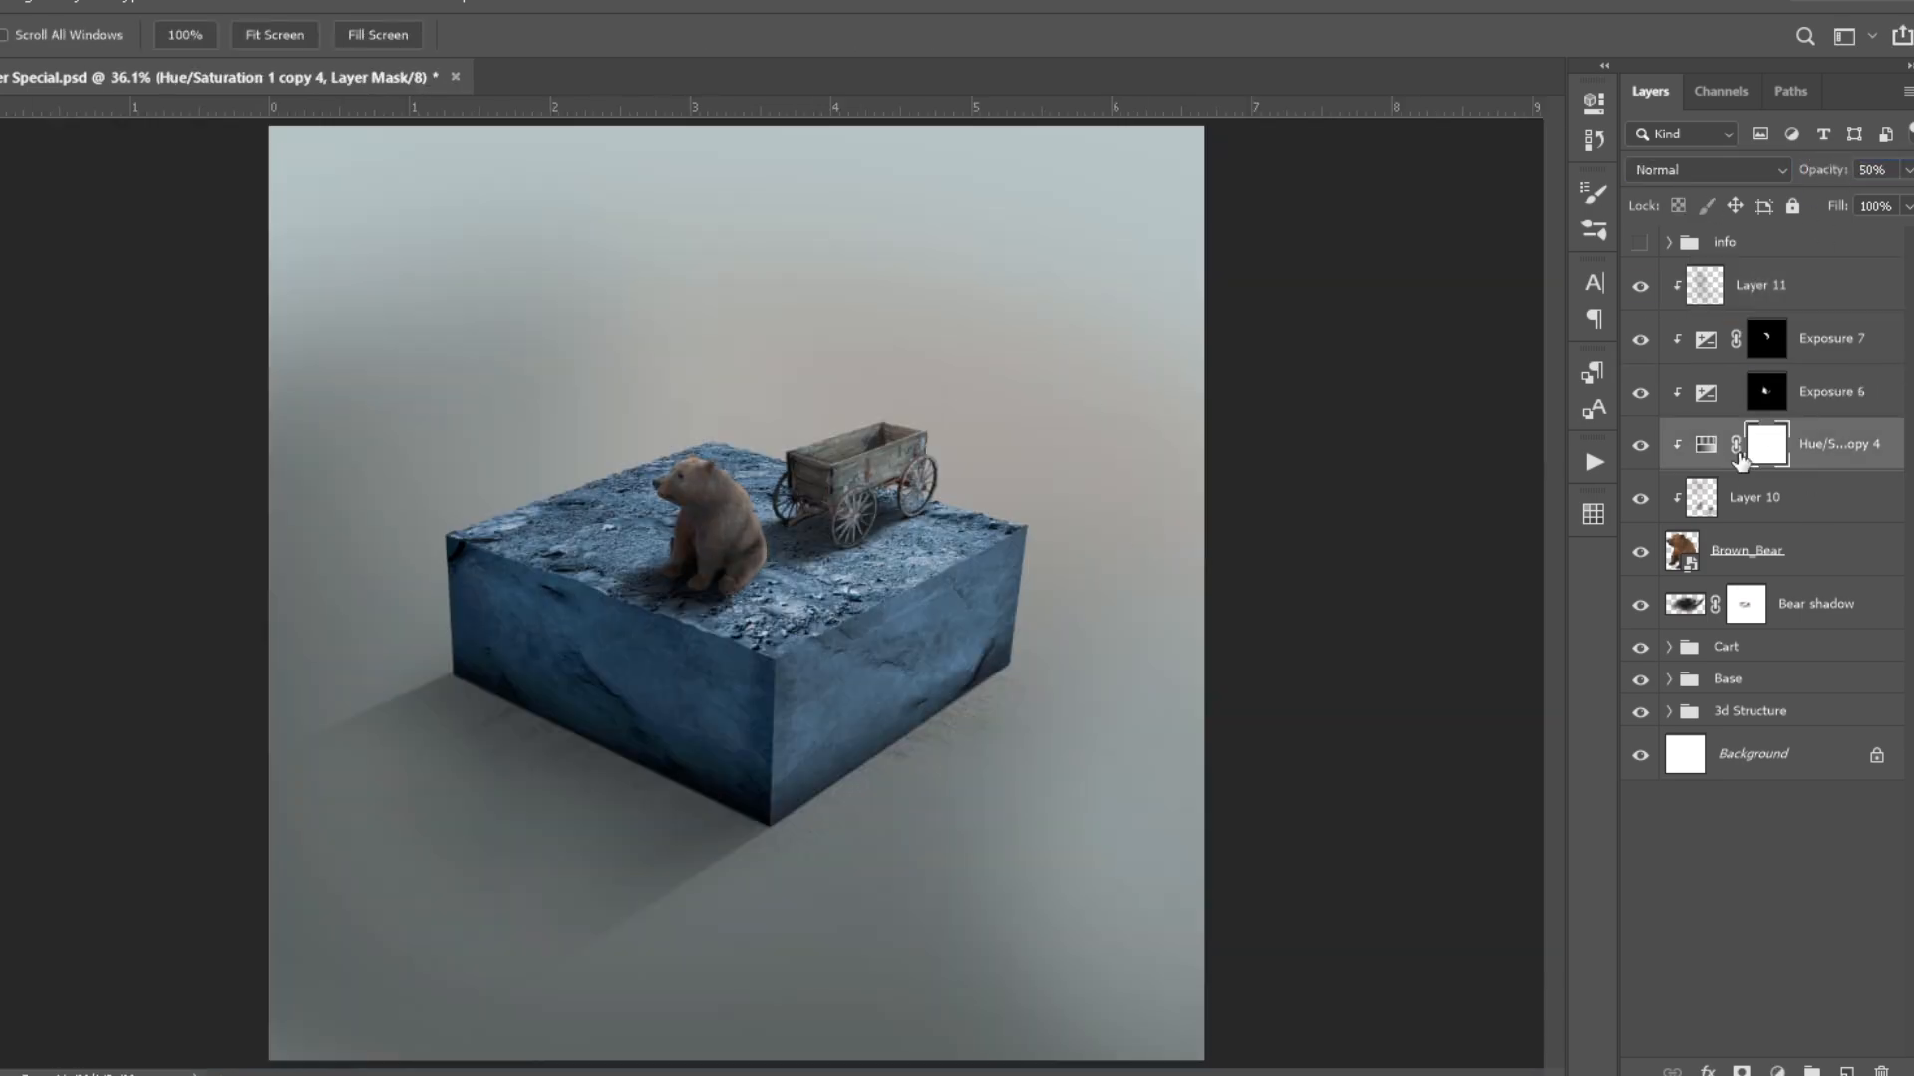
scroll(693, 474, "up", 5)
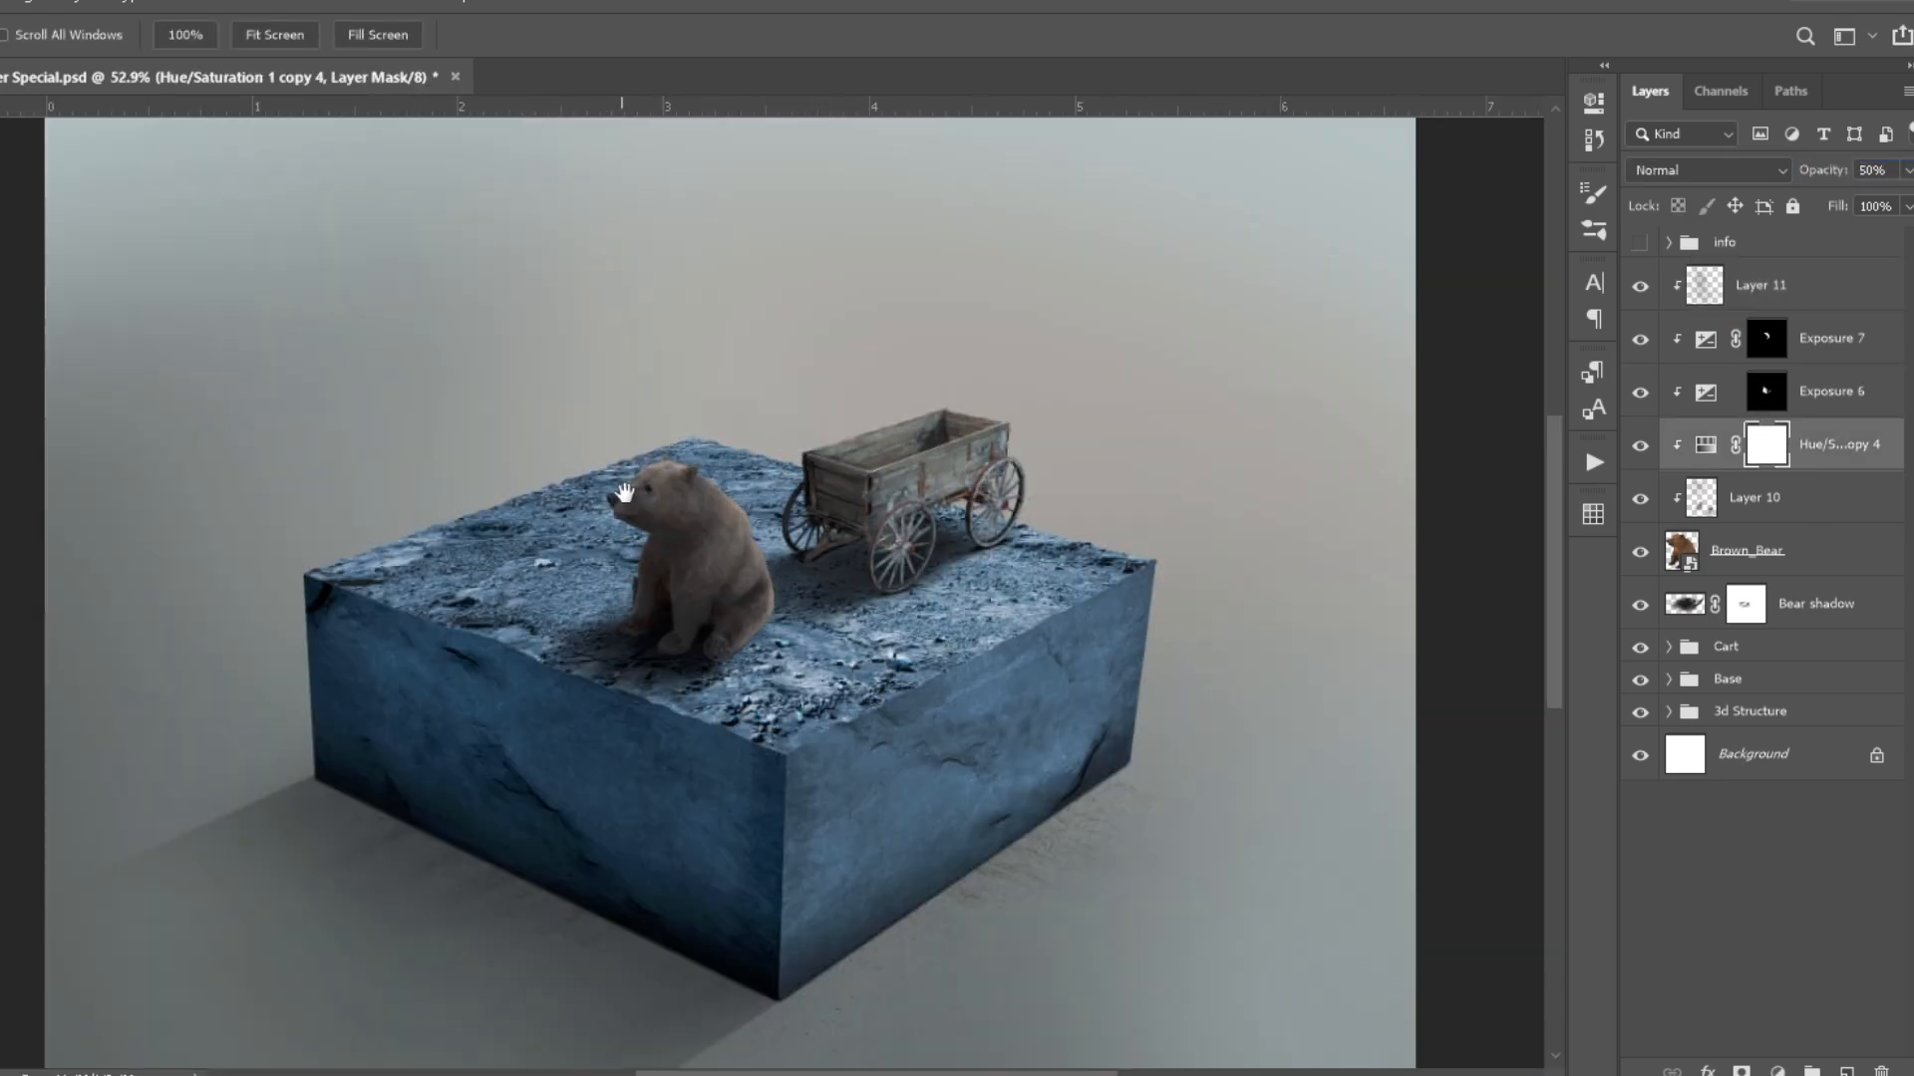
key("ctrl+0")
scroll(888, 553, "up", 5)
left_click_drag(684, 462, 398, 598)
key("ctrl+0")
- Group the bear, its shadow and its clipped layers and name the group Bear
left_click(1806, 302, "shift")
key("ctrl+g")
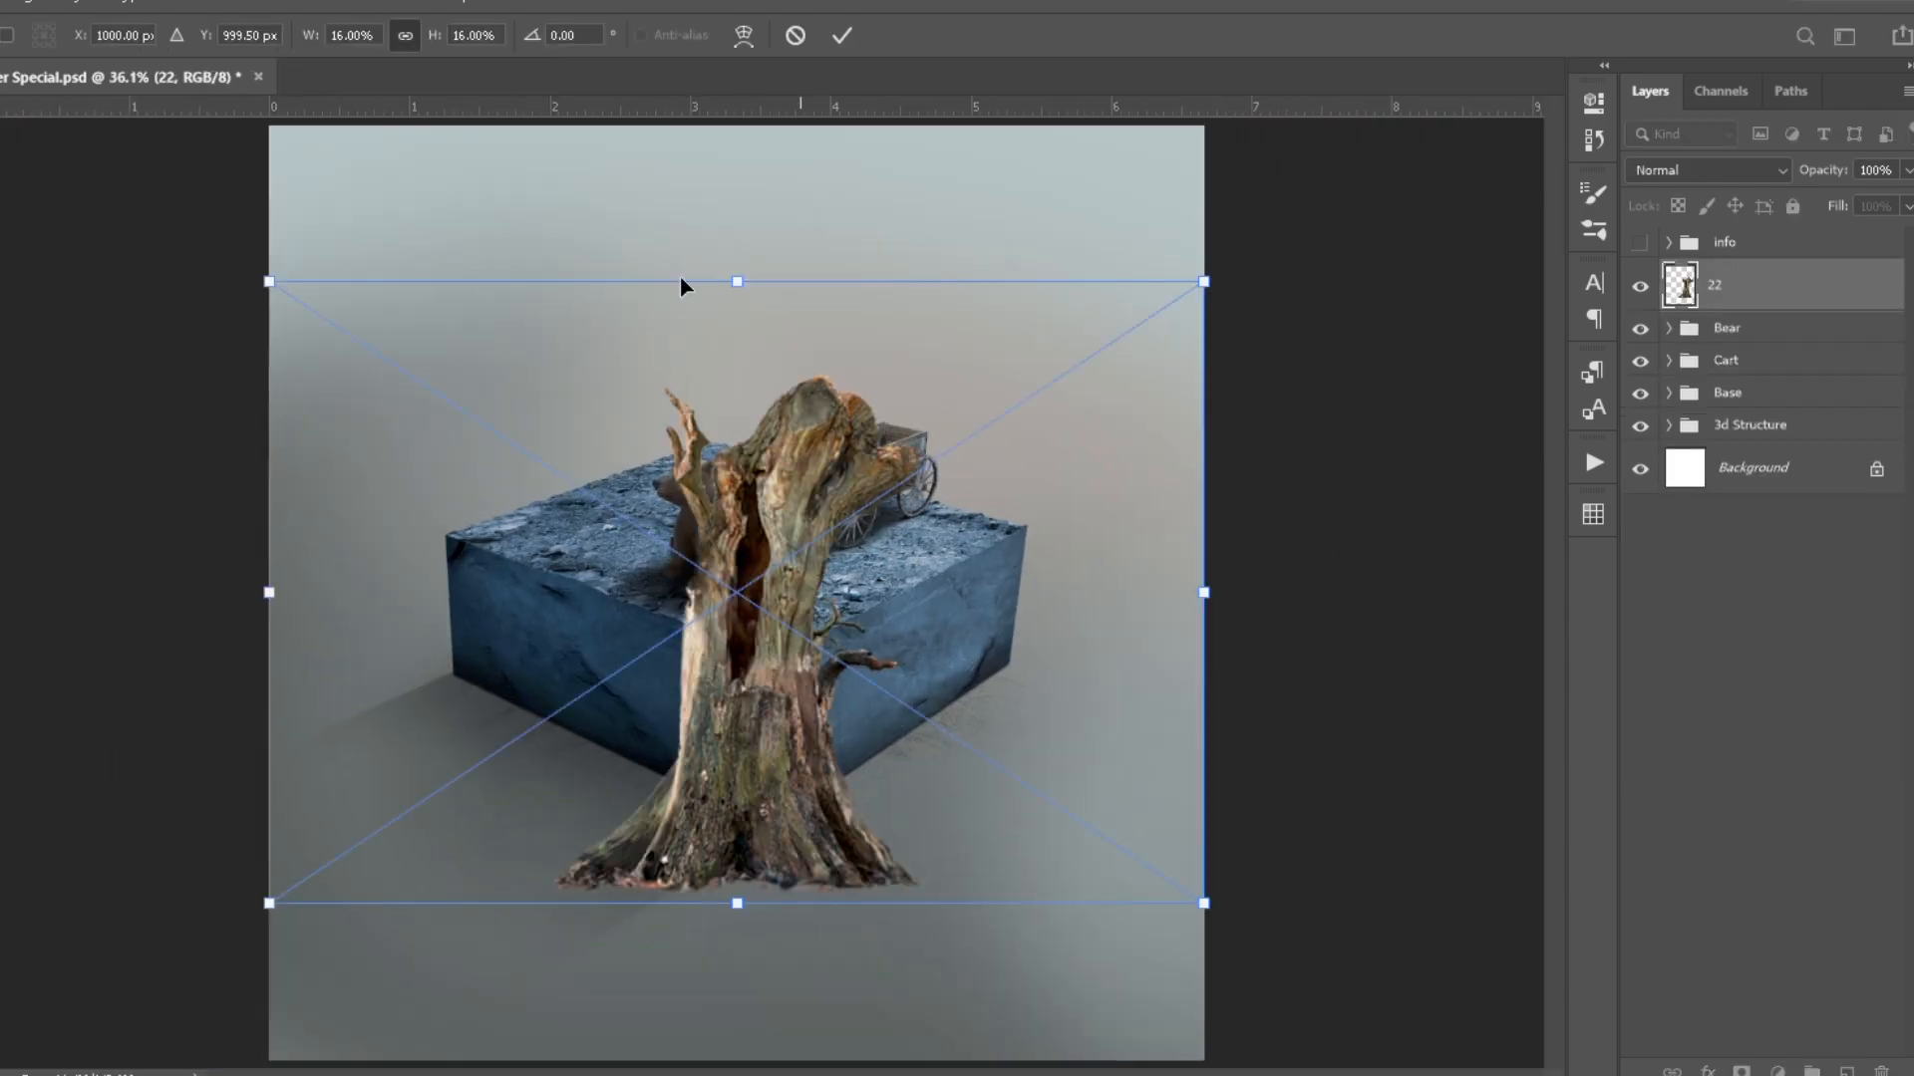
- Place the tree trunk image 22 between the Base and Cart groups and position it behind the bear
scroll(684, 286, "up", 3)
scroll(684, 286, "down", 2)
key("Return")
scroll(715, 773, "up", 3)
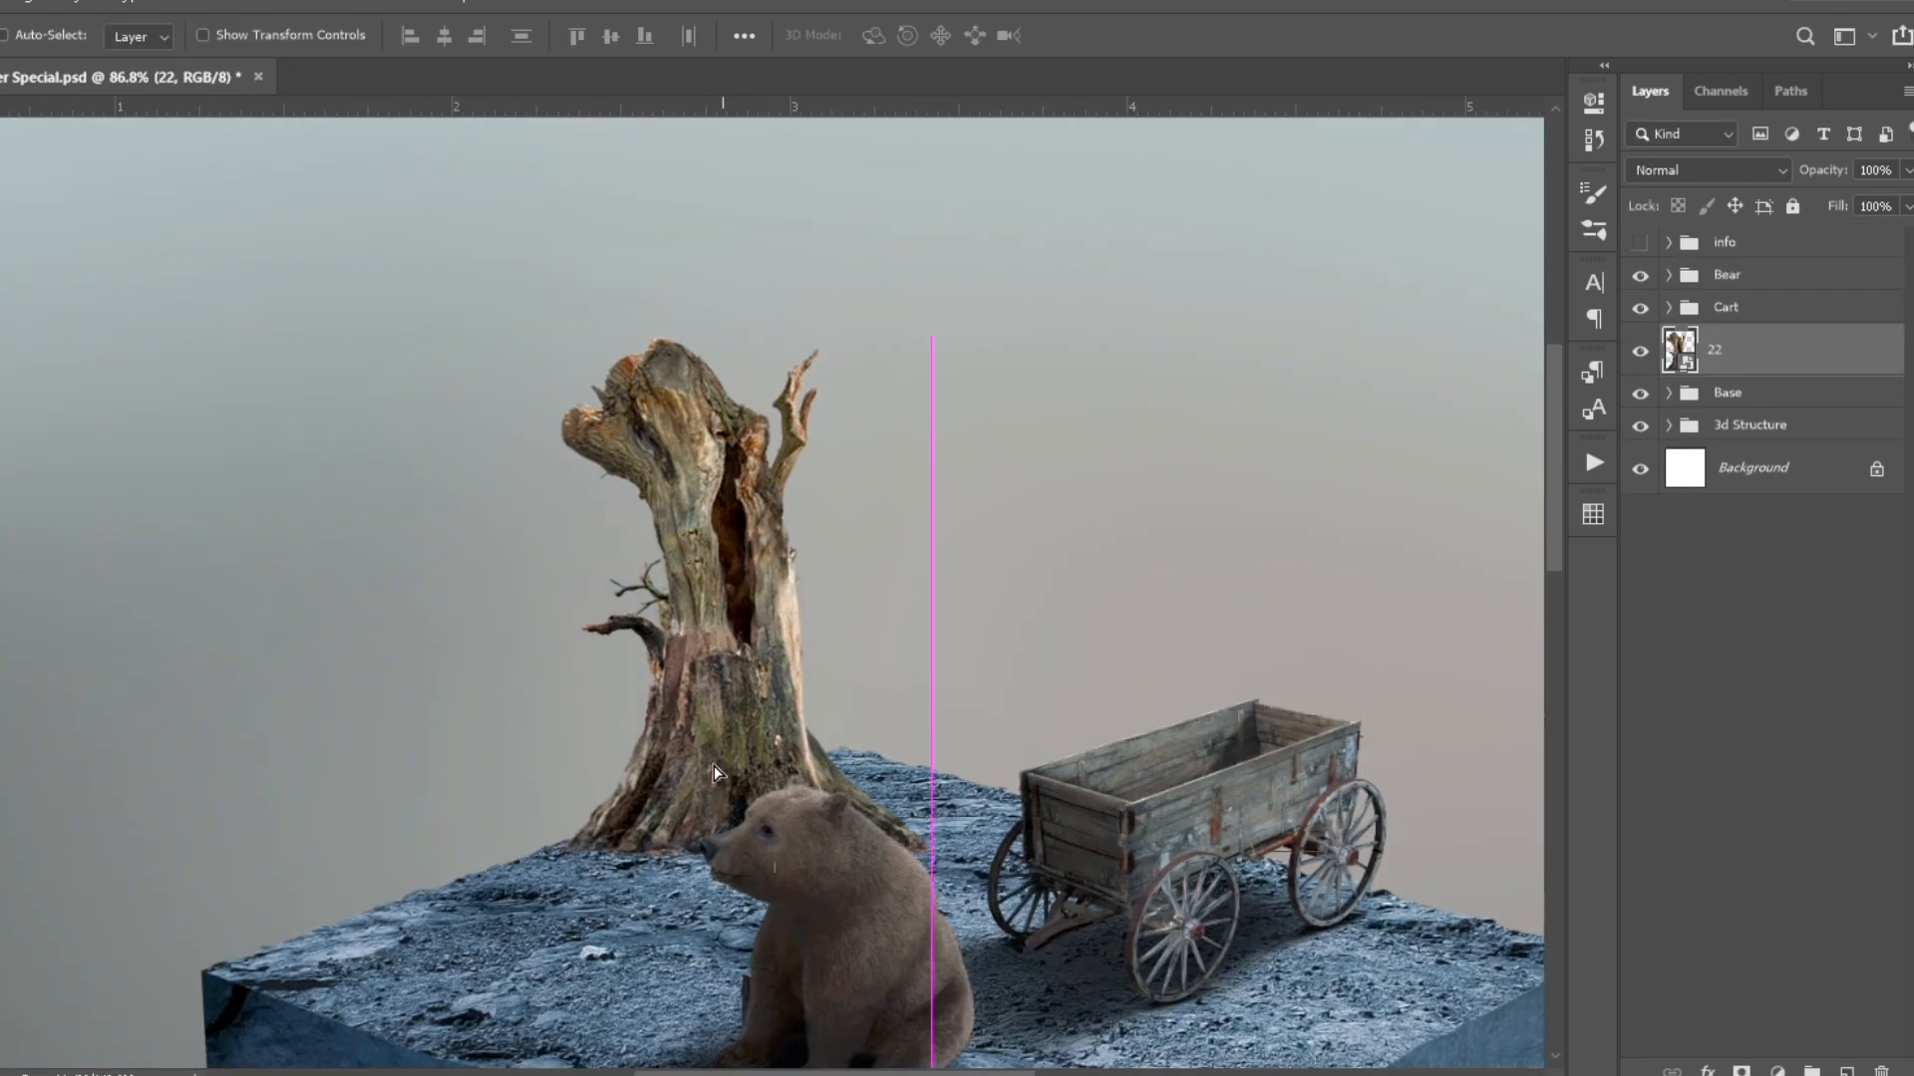
- Add an Exposure adjustment clipped to the tree trunk image and lower it to darken the trunk
scroll(714, 773, "down", 1)
left_click(1777, 1070)
left_click(1769, 658)
key("ctrl+alt+g")
left_click_drag(1355, 273, 1409, 248)
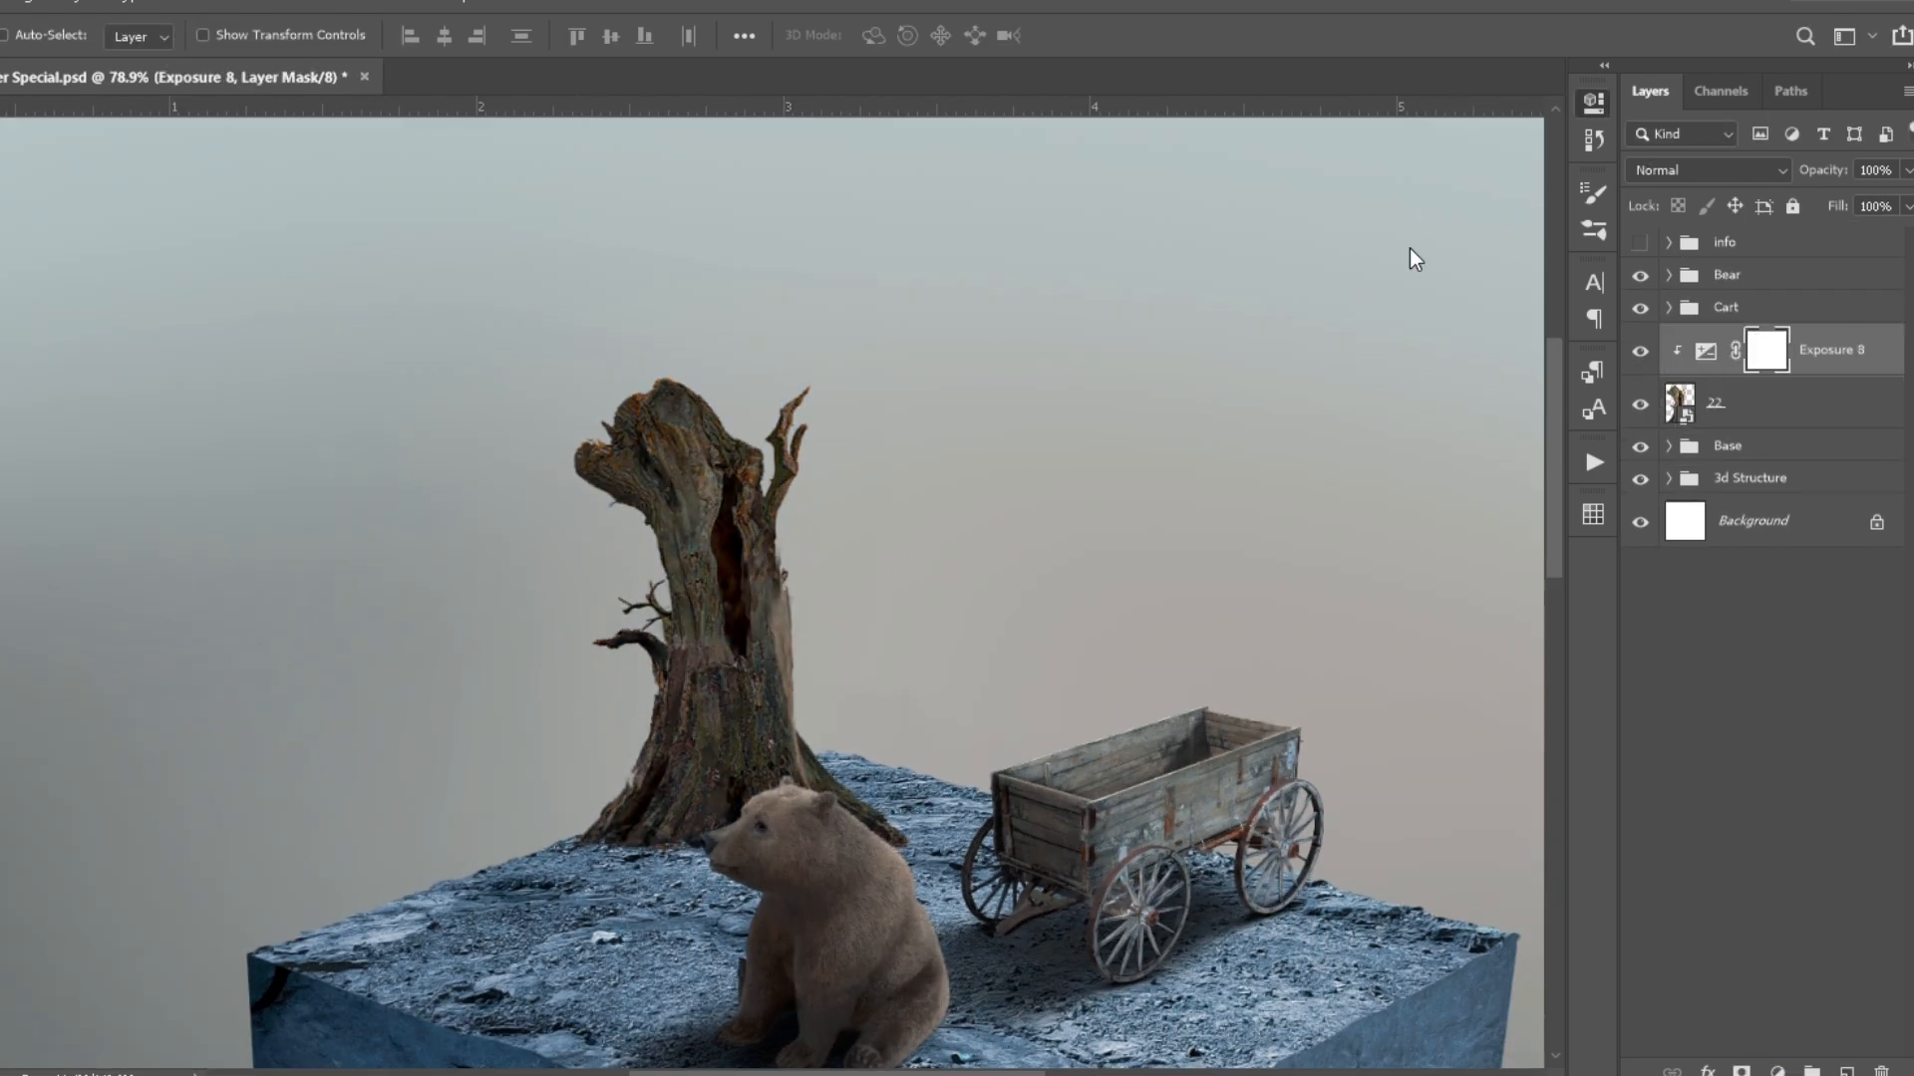
- Paint on the trunk's Exposure mask to bring light back along the trunk's right edge, using a smaller brush for the details
scroll(721, 470, "up", 3)
key("b")
mouse_move(955, 531)
left_mouse_down()
mouse_move(808, 304)
mouse_move(705, 535)
left_mouse_up()
scroll(443, 506, "up", 2)
key("bracketleft")
key("bracketleft")
key("bracketleft")
key("bracketleft")
key("bracketleft")
key("bracketleft")
left_click_drag(458, 726, 332, 420)
left_click_drag(469, 737, 488, 615)
- Add a layer mask to tree trunk image 22 and clean up the edges of its base and roots at 100% brush opacity
scroll(487, 615, "down", 6)
left_click(1714, 403)
left_click(1741, 1071)
scroll(608, 518, "up", 5)
key("0")
scroll(558, 808, "up", 2)
left_click_drag(349, 793, 788, 812)
left_click_drag(1246, 867, 590, 778)
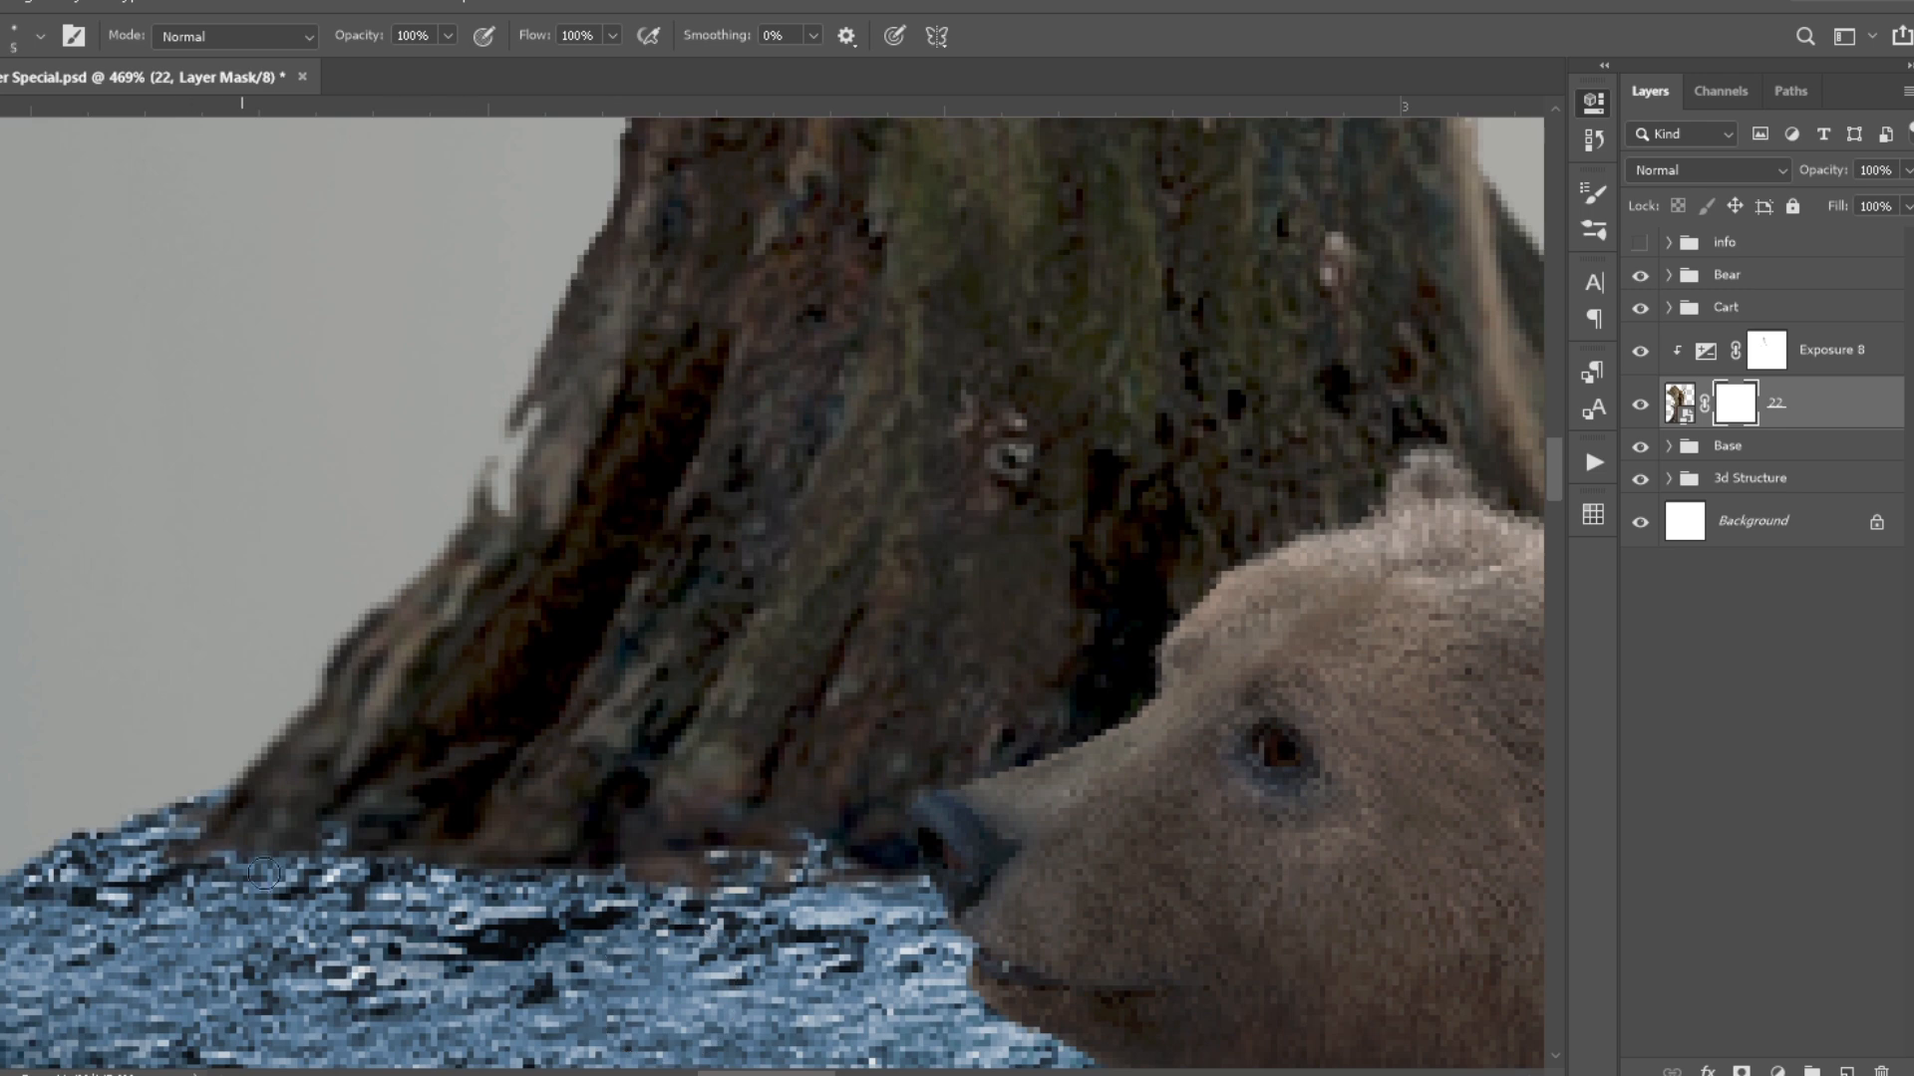
- Paint the ground shadow around the trunk's roots on the stump shadow layer and add a layer mask to it
scroll(343, 743, "down", 3)
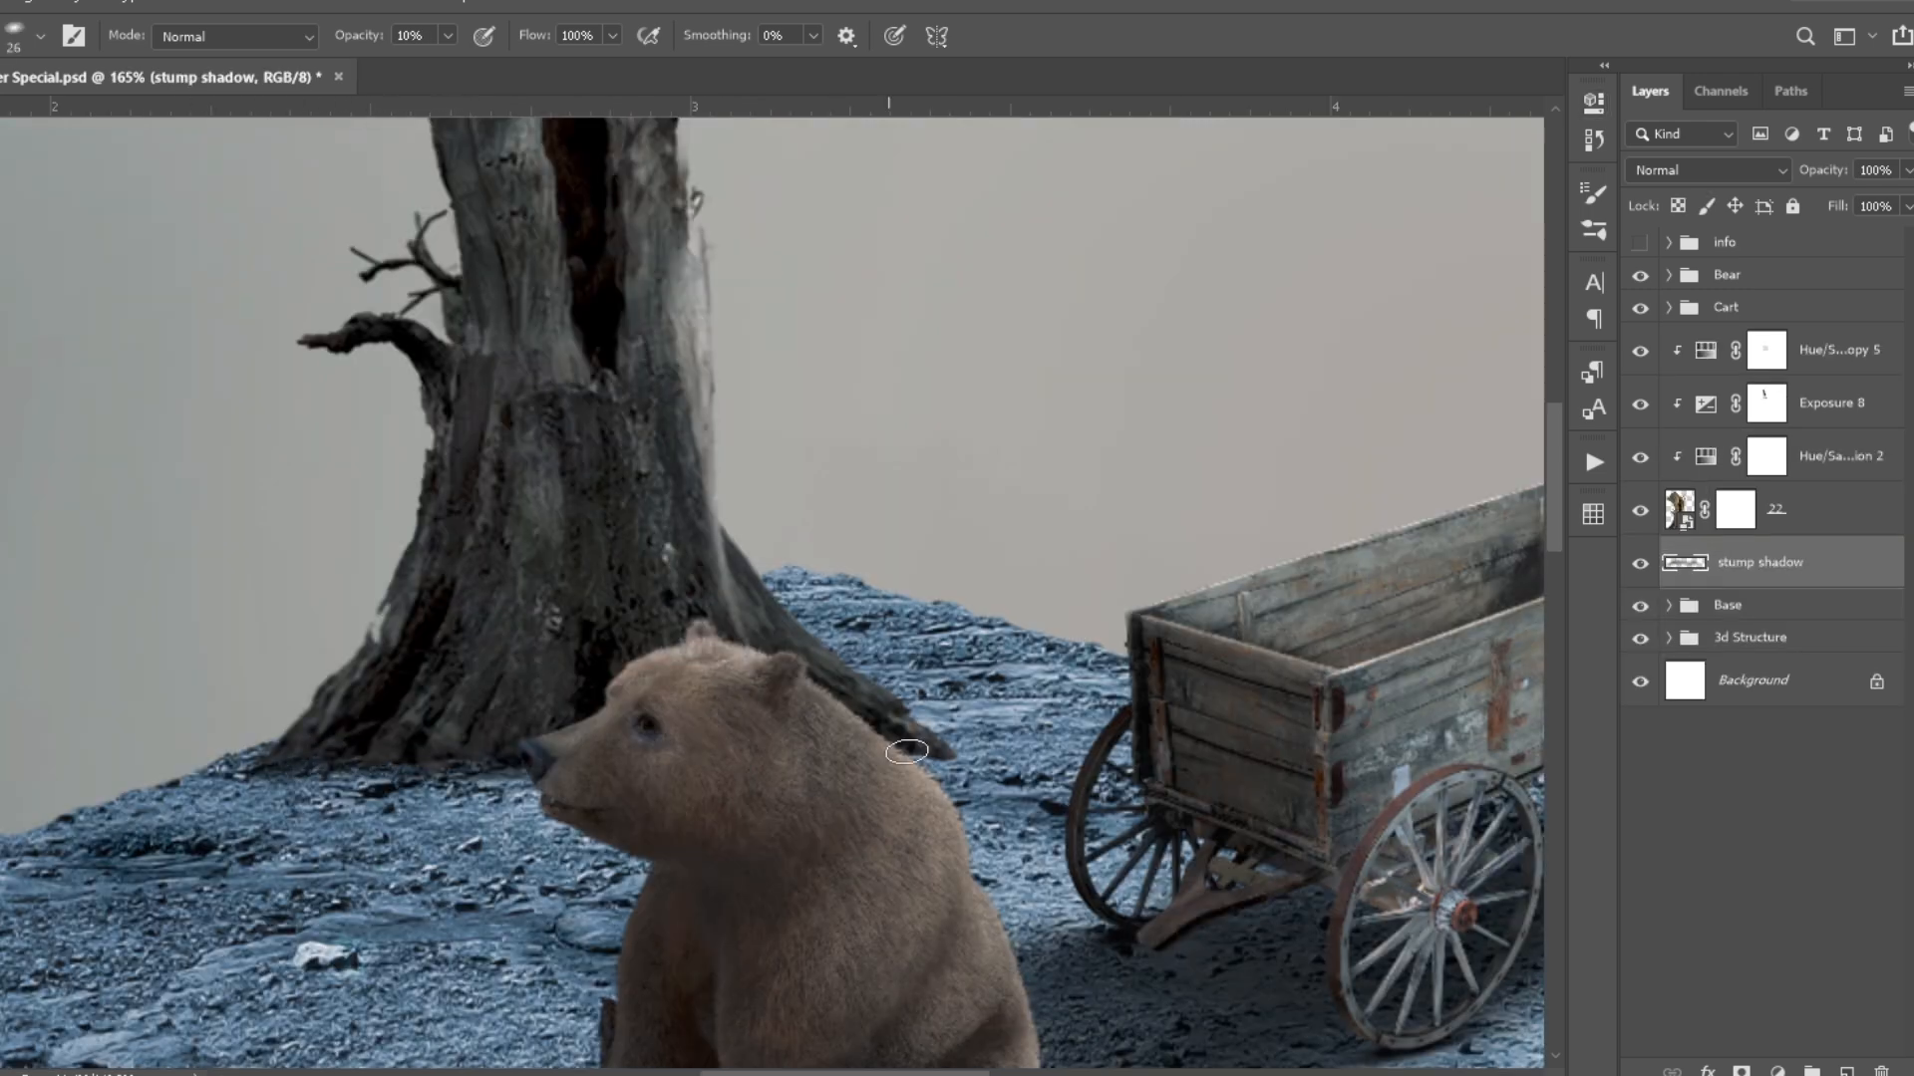
key("bracketright")
scroll(351, 762, "up", 2)
left_click(1741, 1070)
left_click(1684, 562)
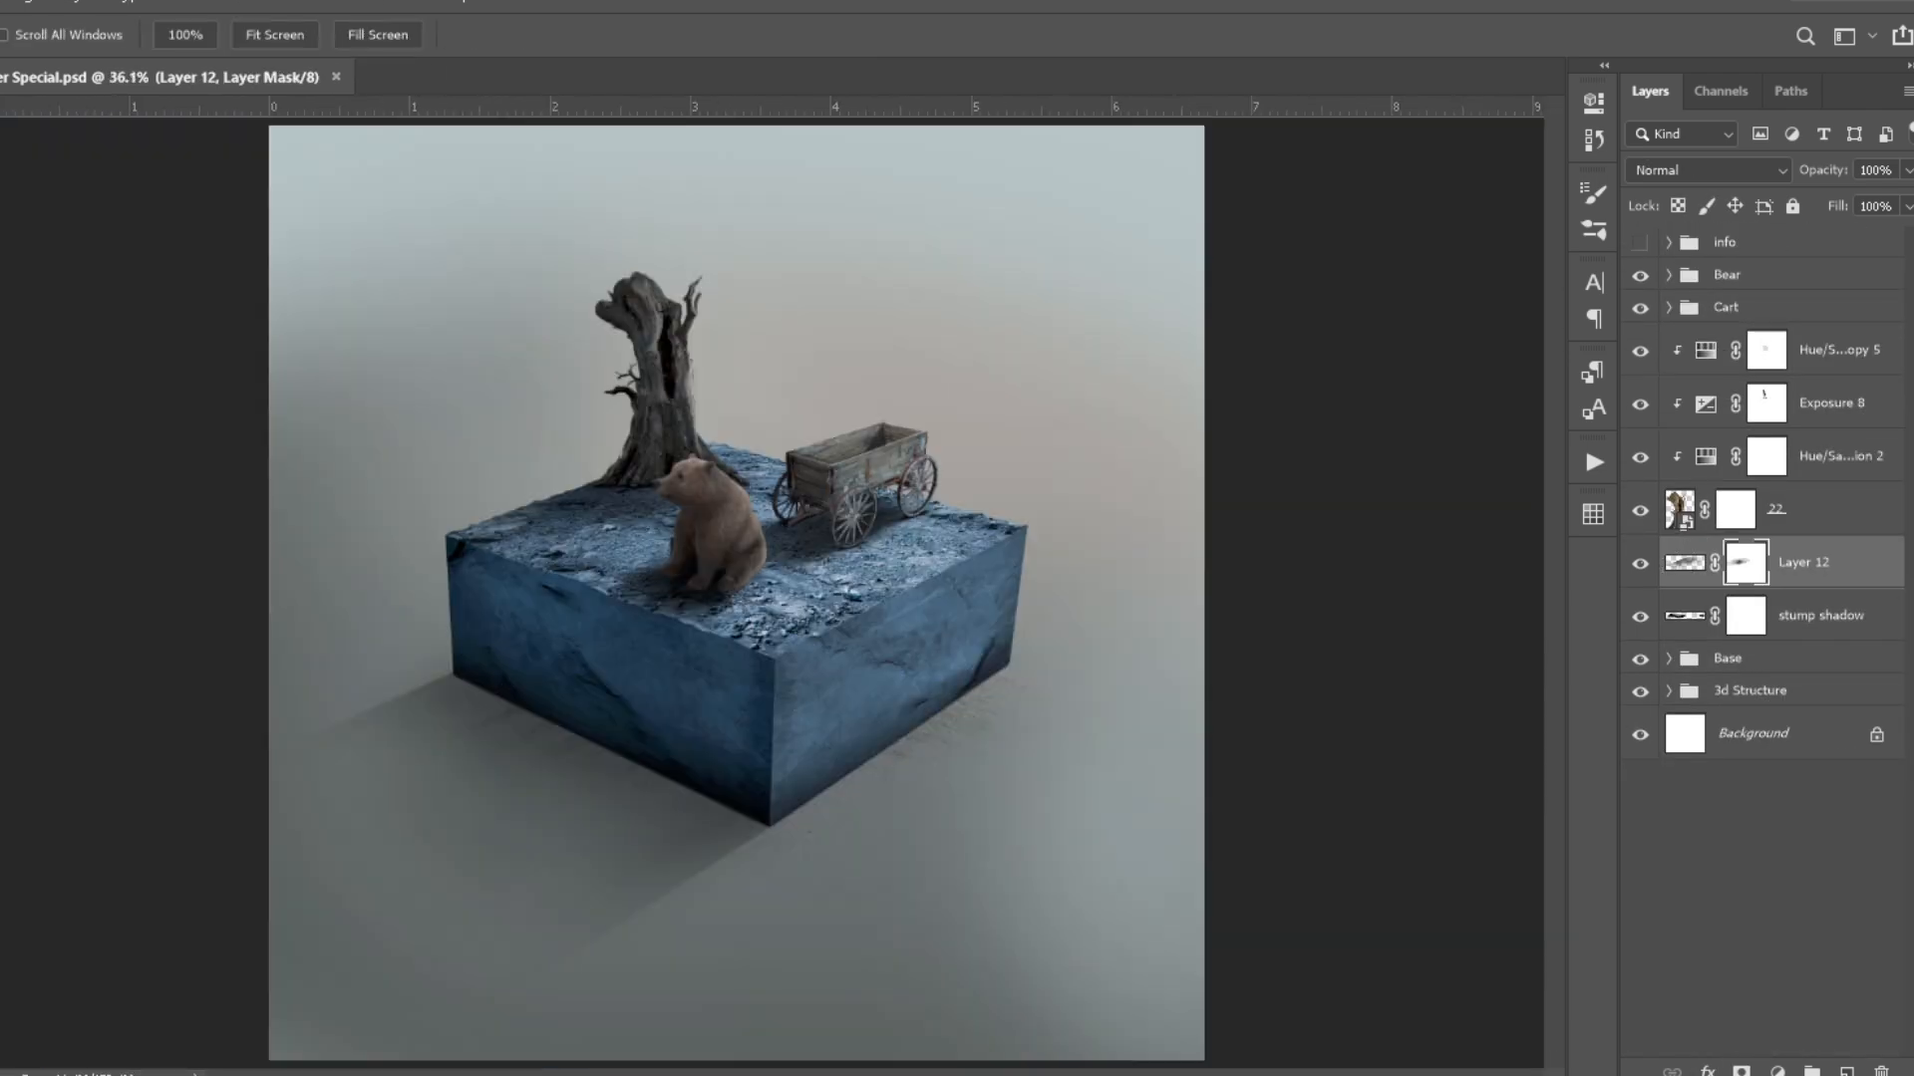
scroll(585, 344, "up", 8)
key("ctrl+0")
scroll(859, 390, "up", 1)
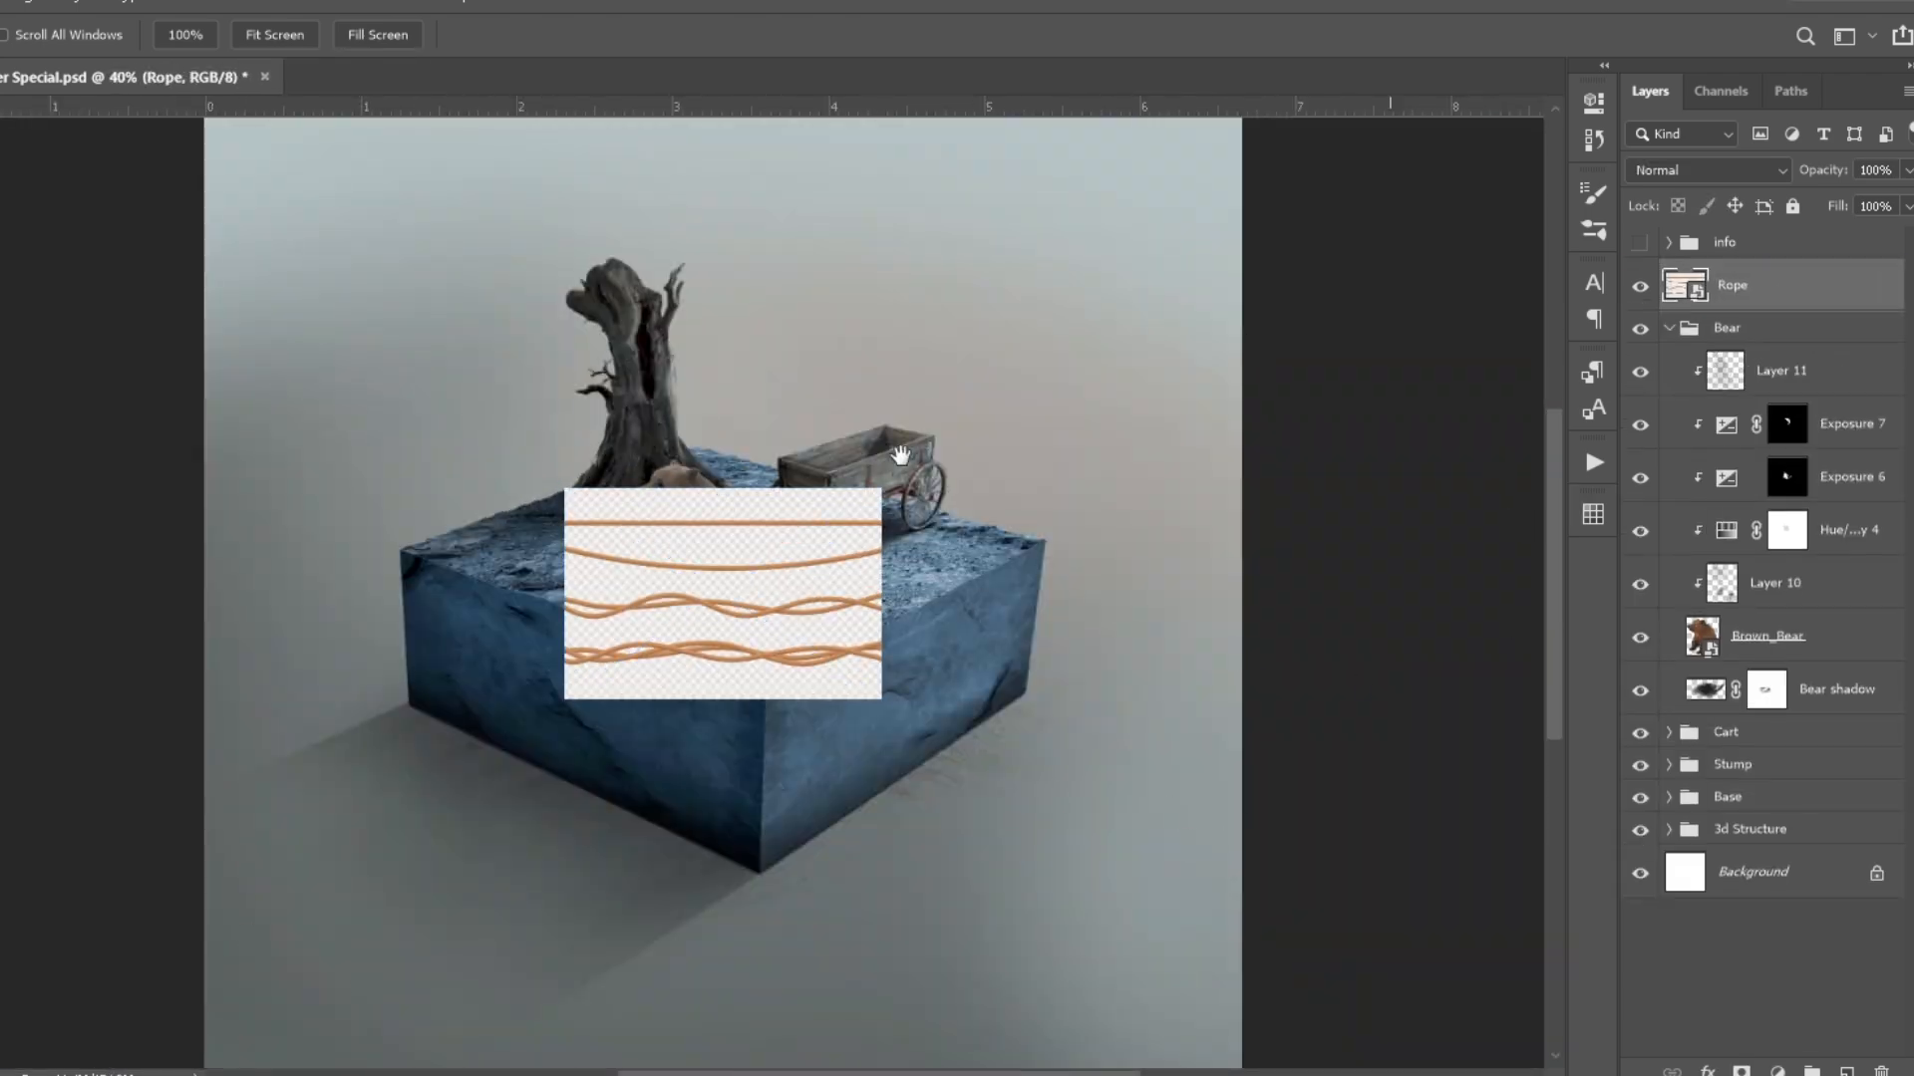
- Select the straight strand in the Rope image and copy it to its own layer
key("w")
left_click(650, 573)
key("ctrl+j")
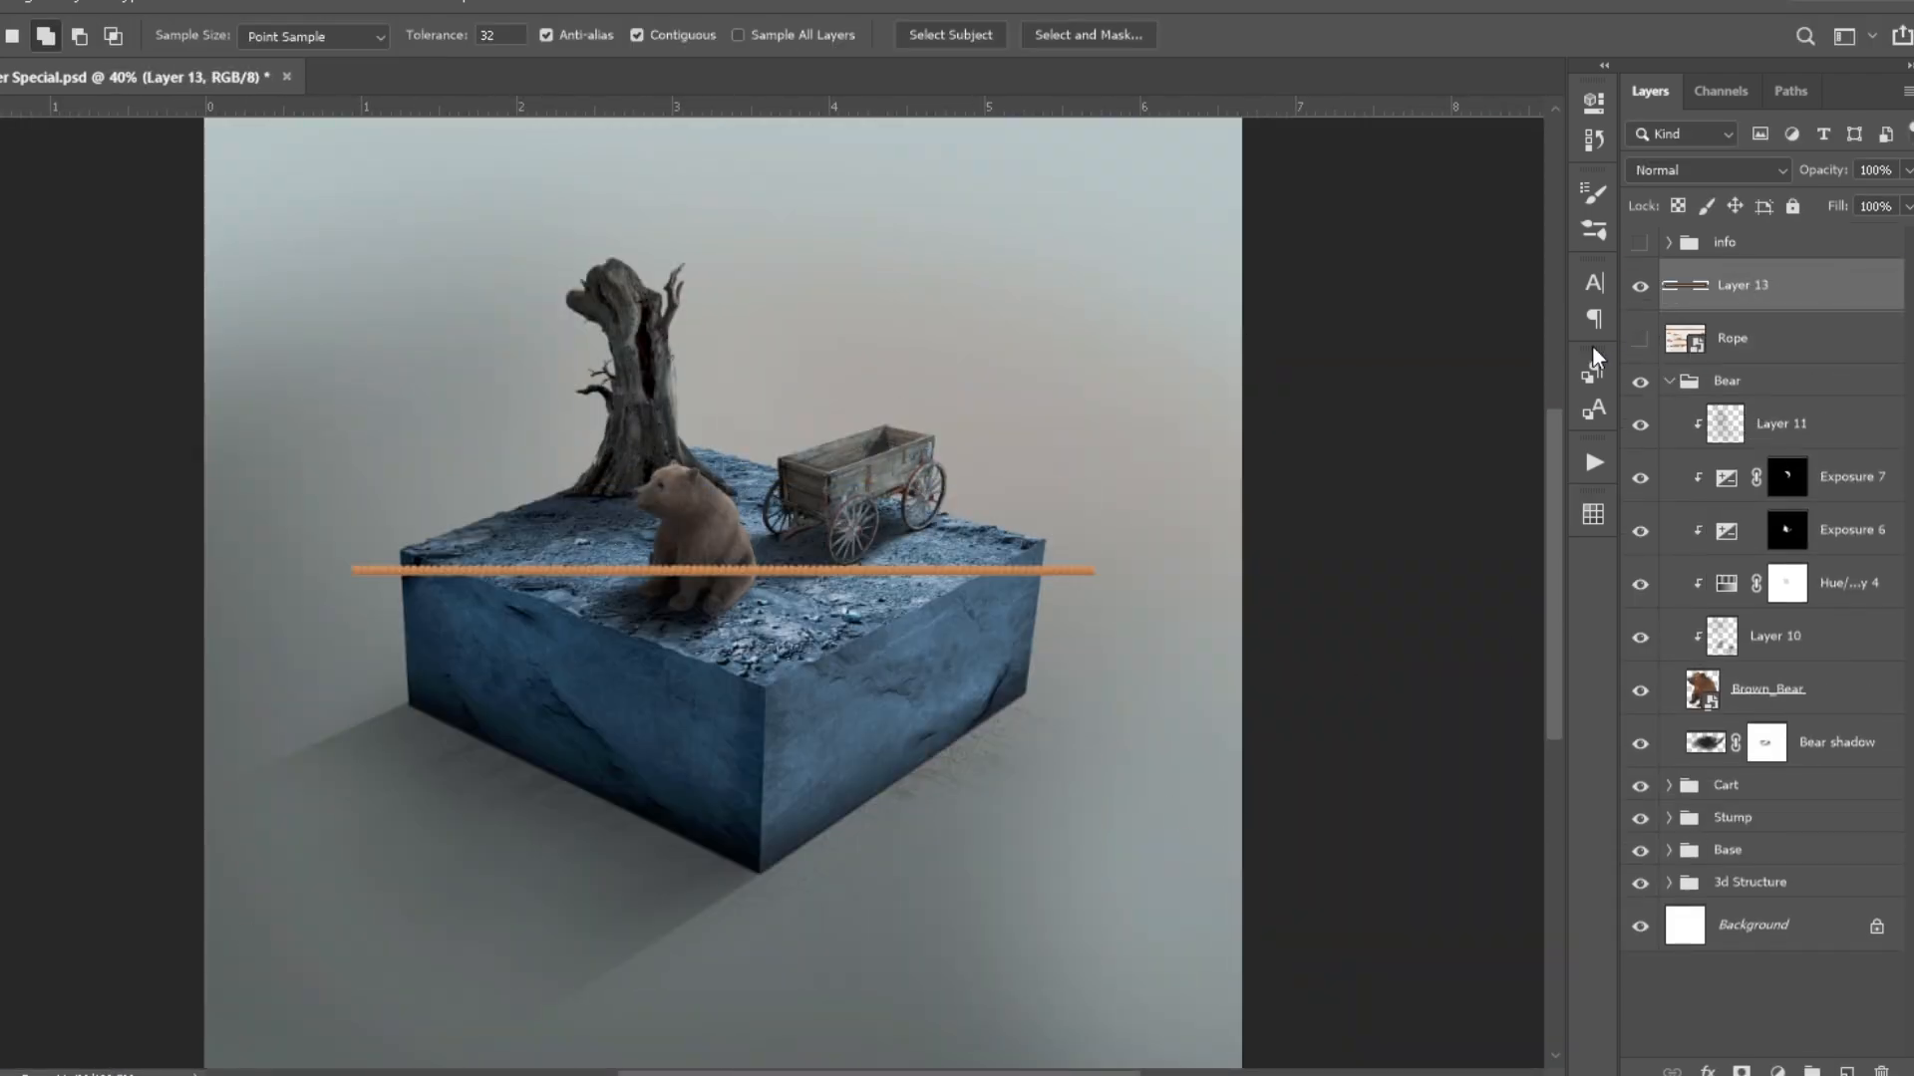
key("v")
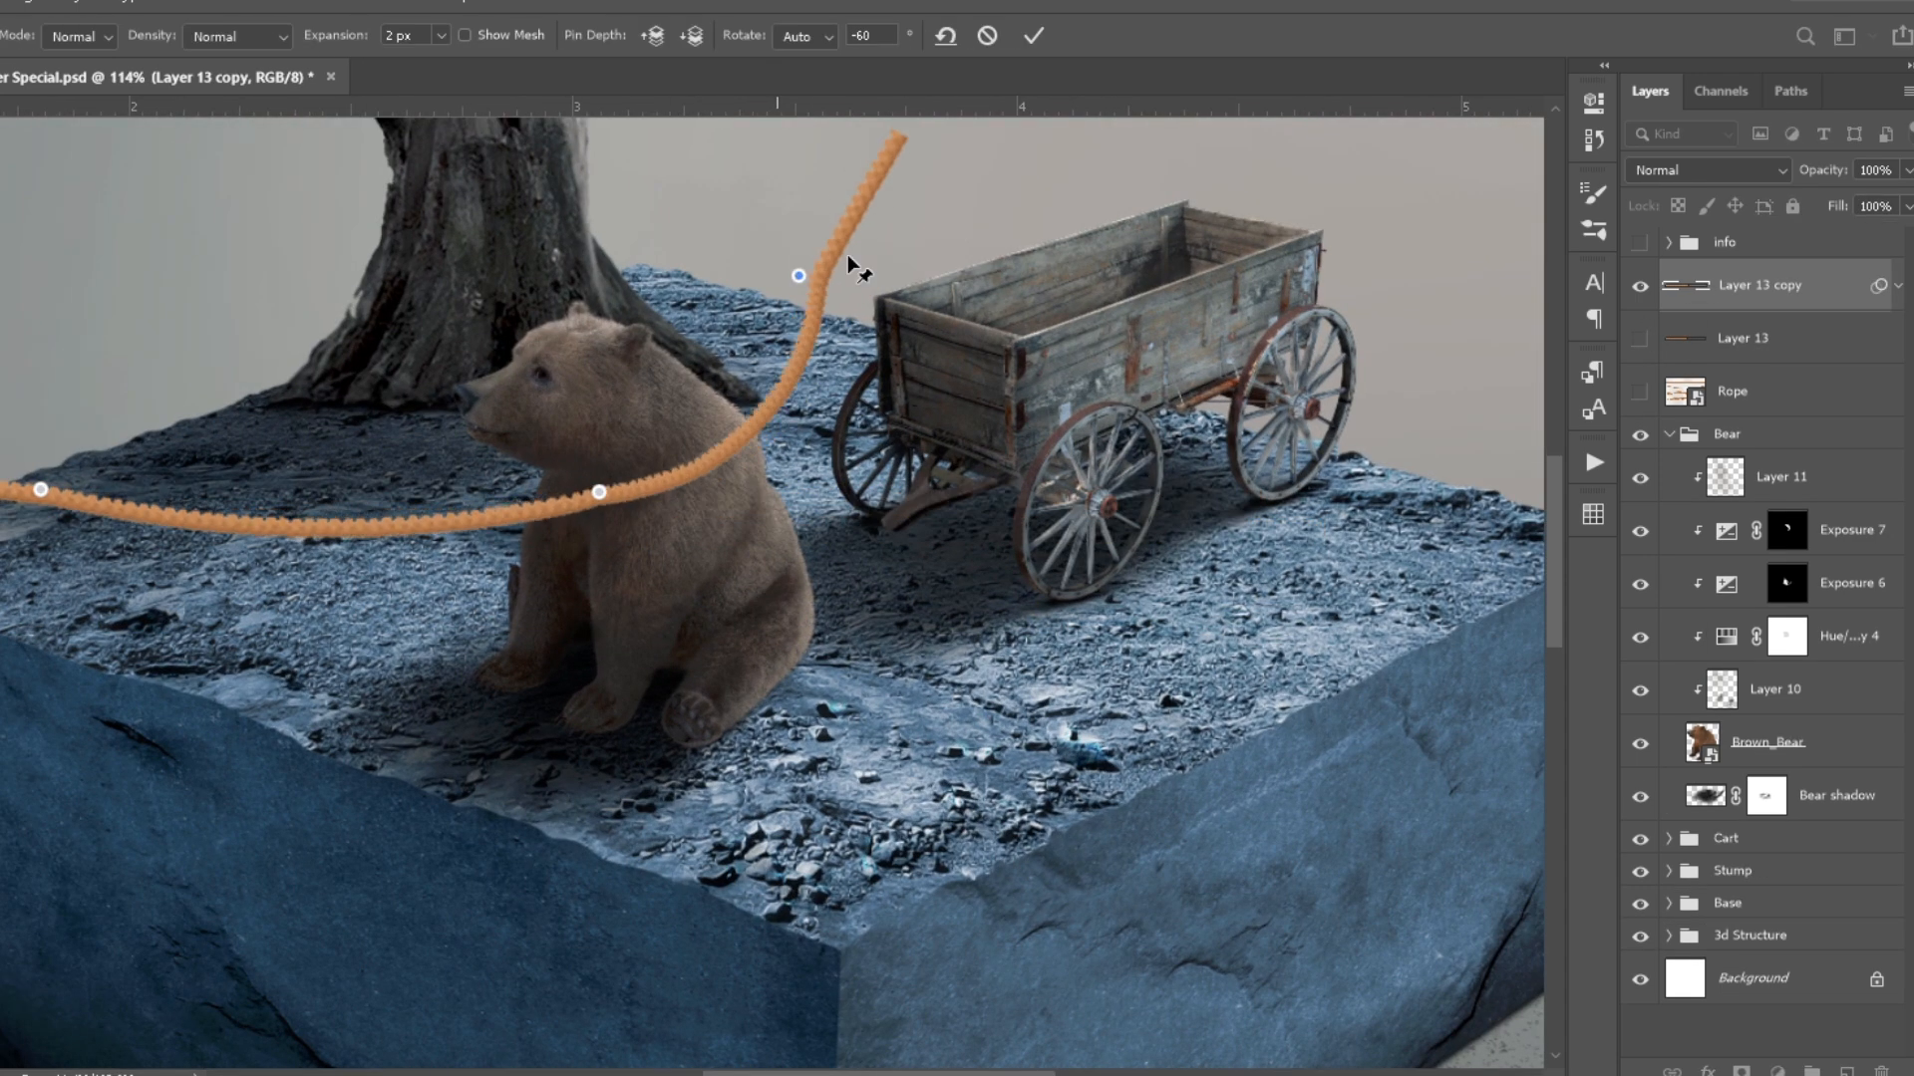
- Try to bend a copy of the rope around the bear's neck with Puppet Warp
left_click_drag(847, 265, 905, 243)
left_click_drag(41, 489, 177, 189)
left_click_drag(498, 398, 496, 720)
left_click_drag(597, 813, 534, 876)
left_click_drag(175, 508, 671, 504)
left_click_drag(905, 566, 773, 572)
left_click_drag(535, 876, 558, 805)
left_click_drag(671, 505, 752, 452)
left_click_drag(774, 572, 794, 479)
key("Return")
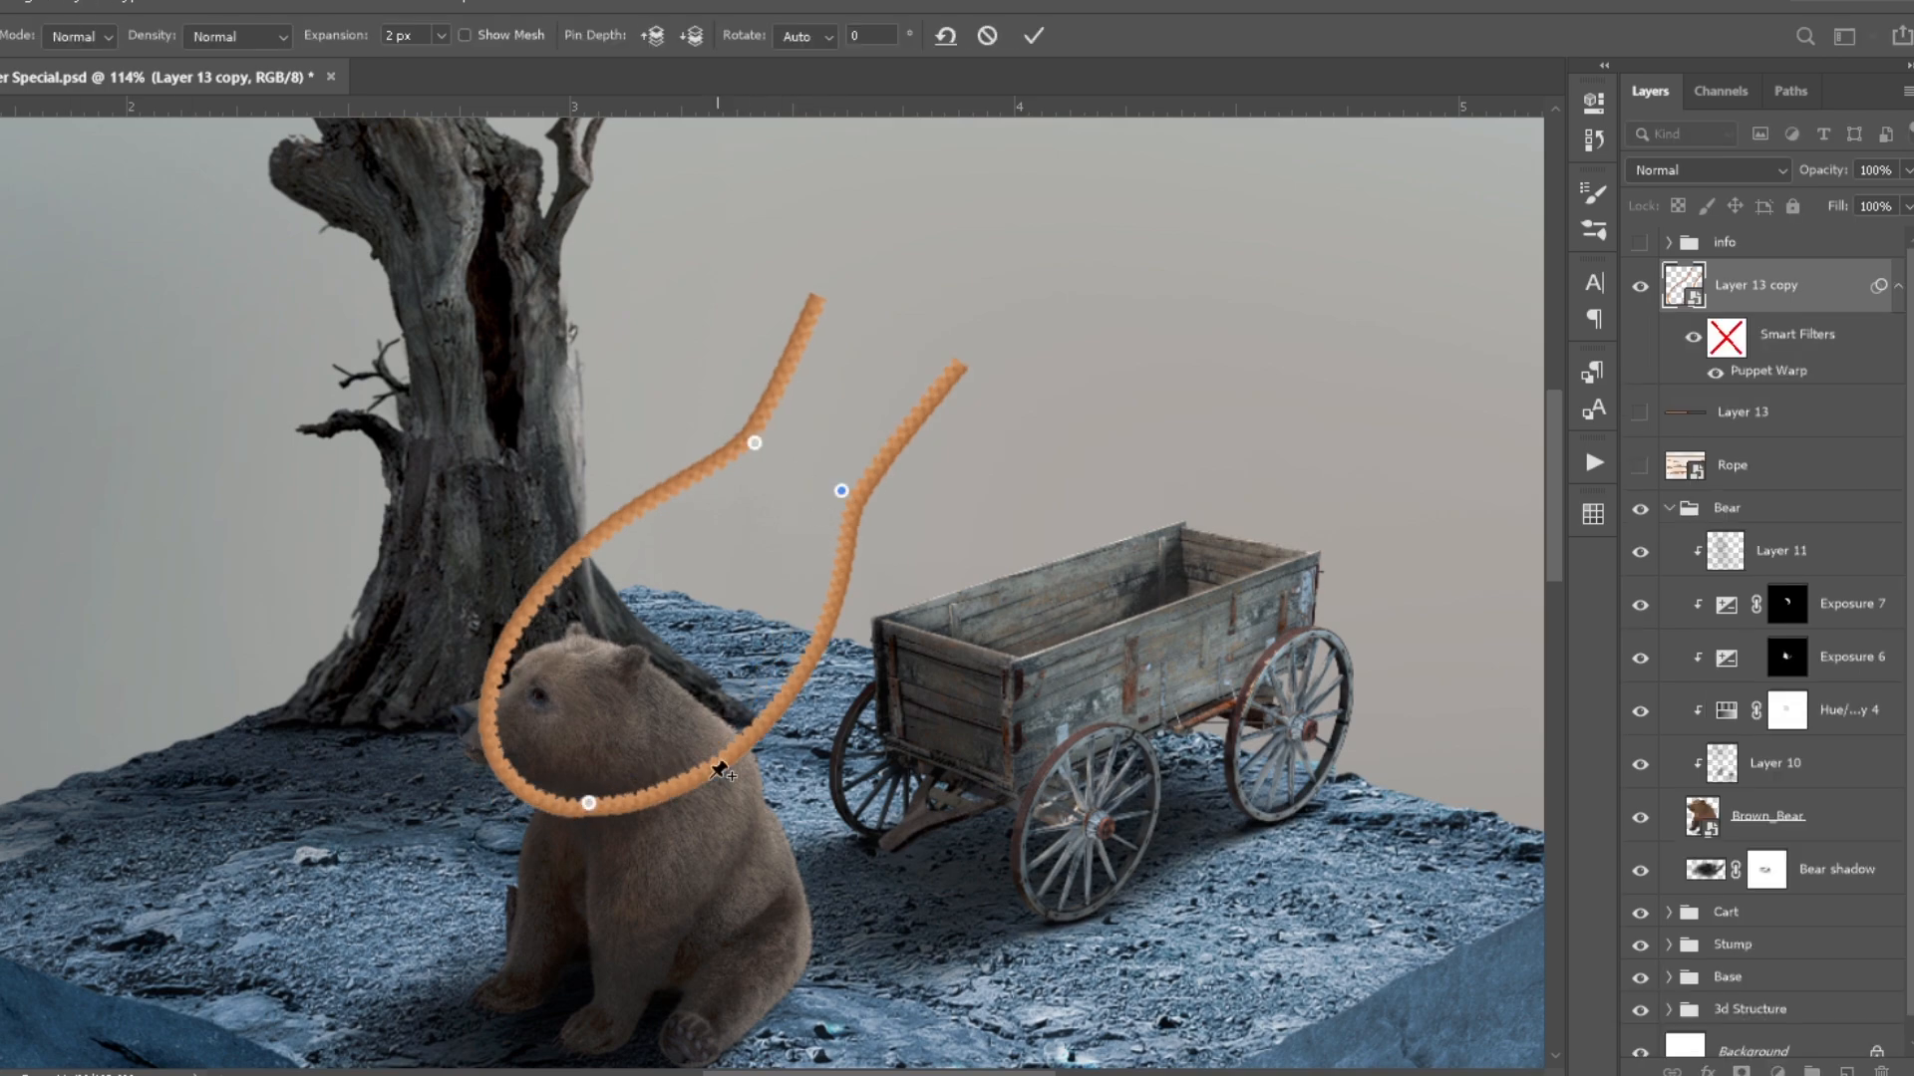
- Mask off the parts of the neck rope that extend beyond the bear
left_click_drag(718, 771, 638, 797)
key("Return")
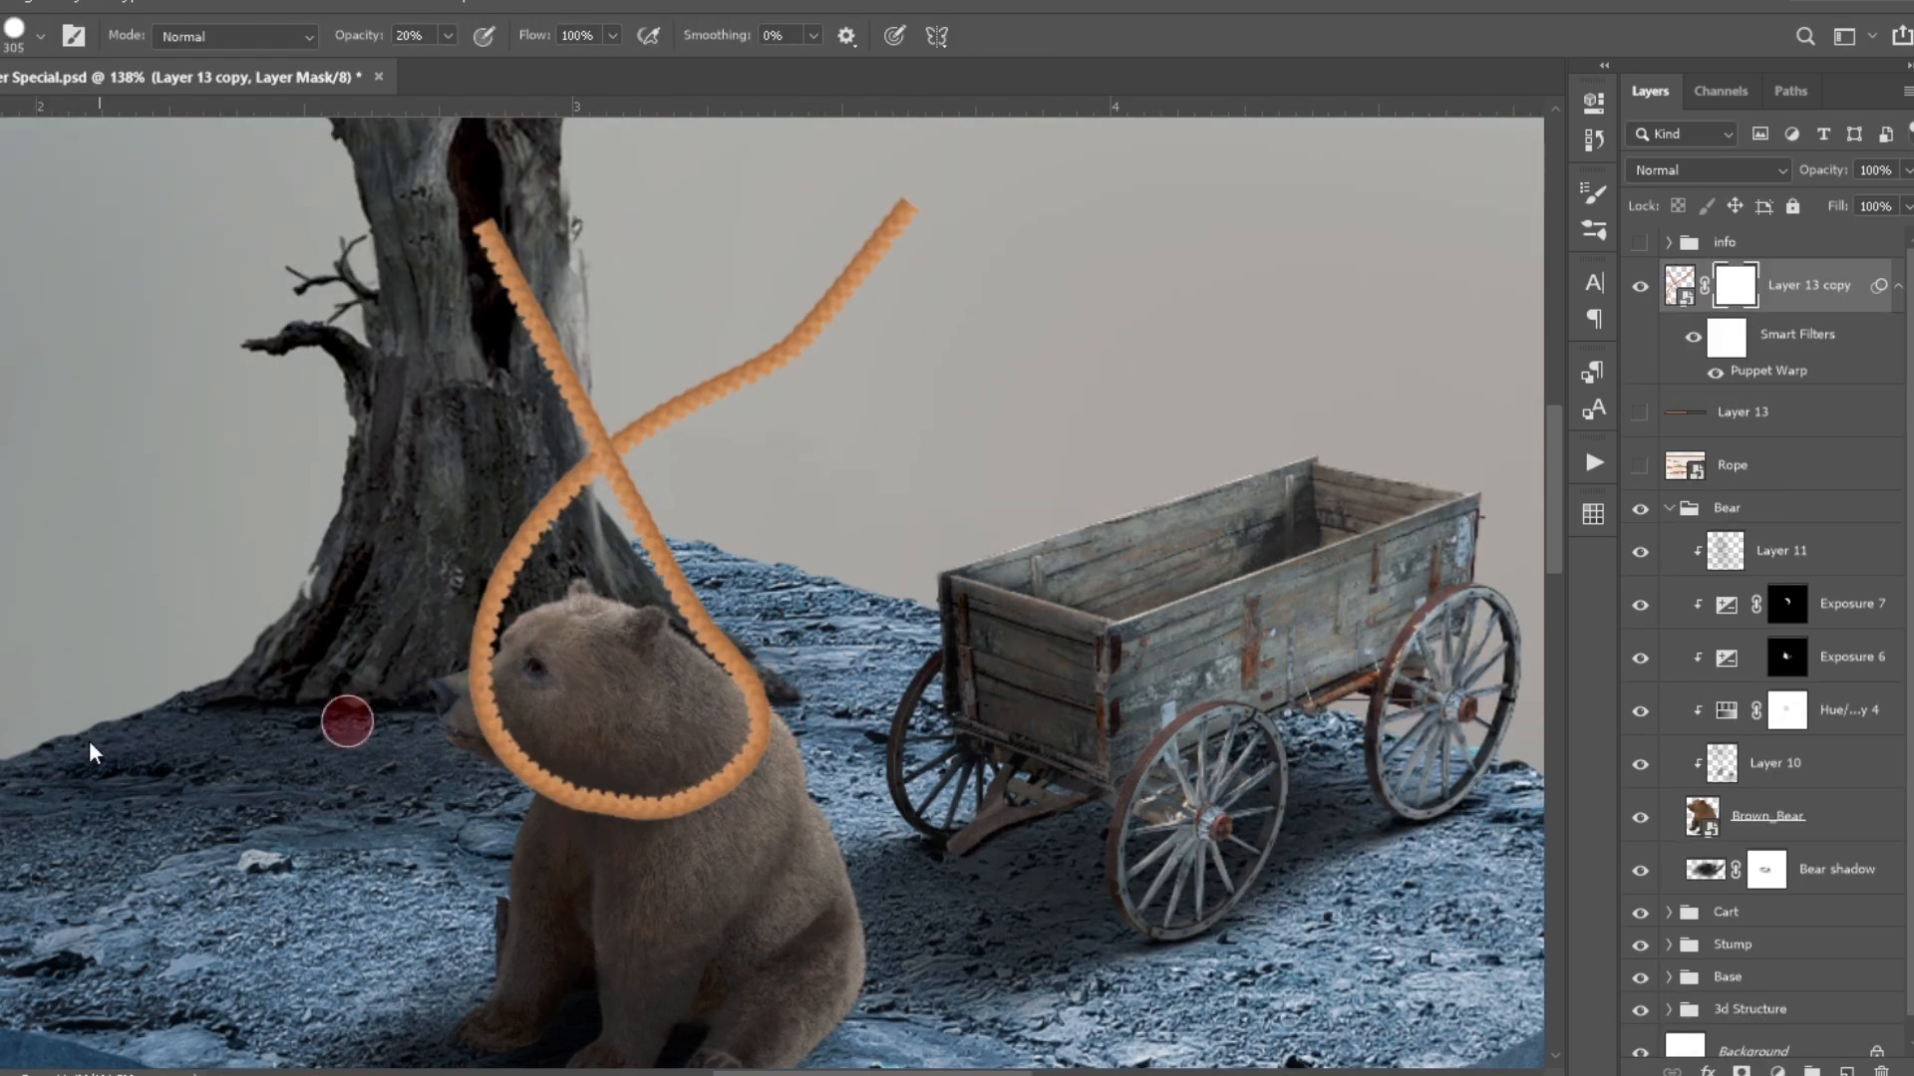
mouse_move(528, 787)
left_mouse_down()
mouse_move(685, 515)
mouse_move(749, 660)
left_mouse_up()
scroll(540, 795, "up", 8)
scroll(755, 698, "down", 3)
scroll(1146, 618, "up", 2)
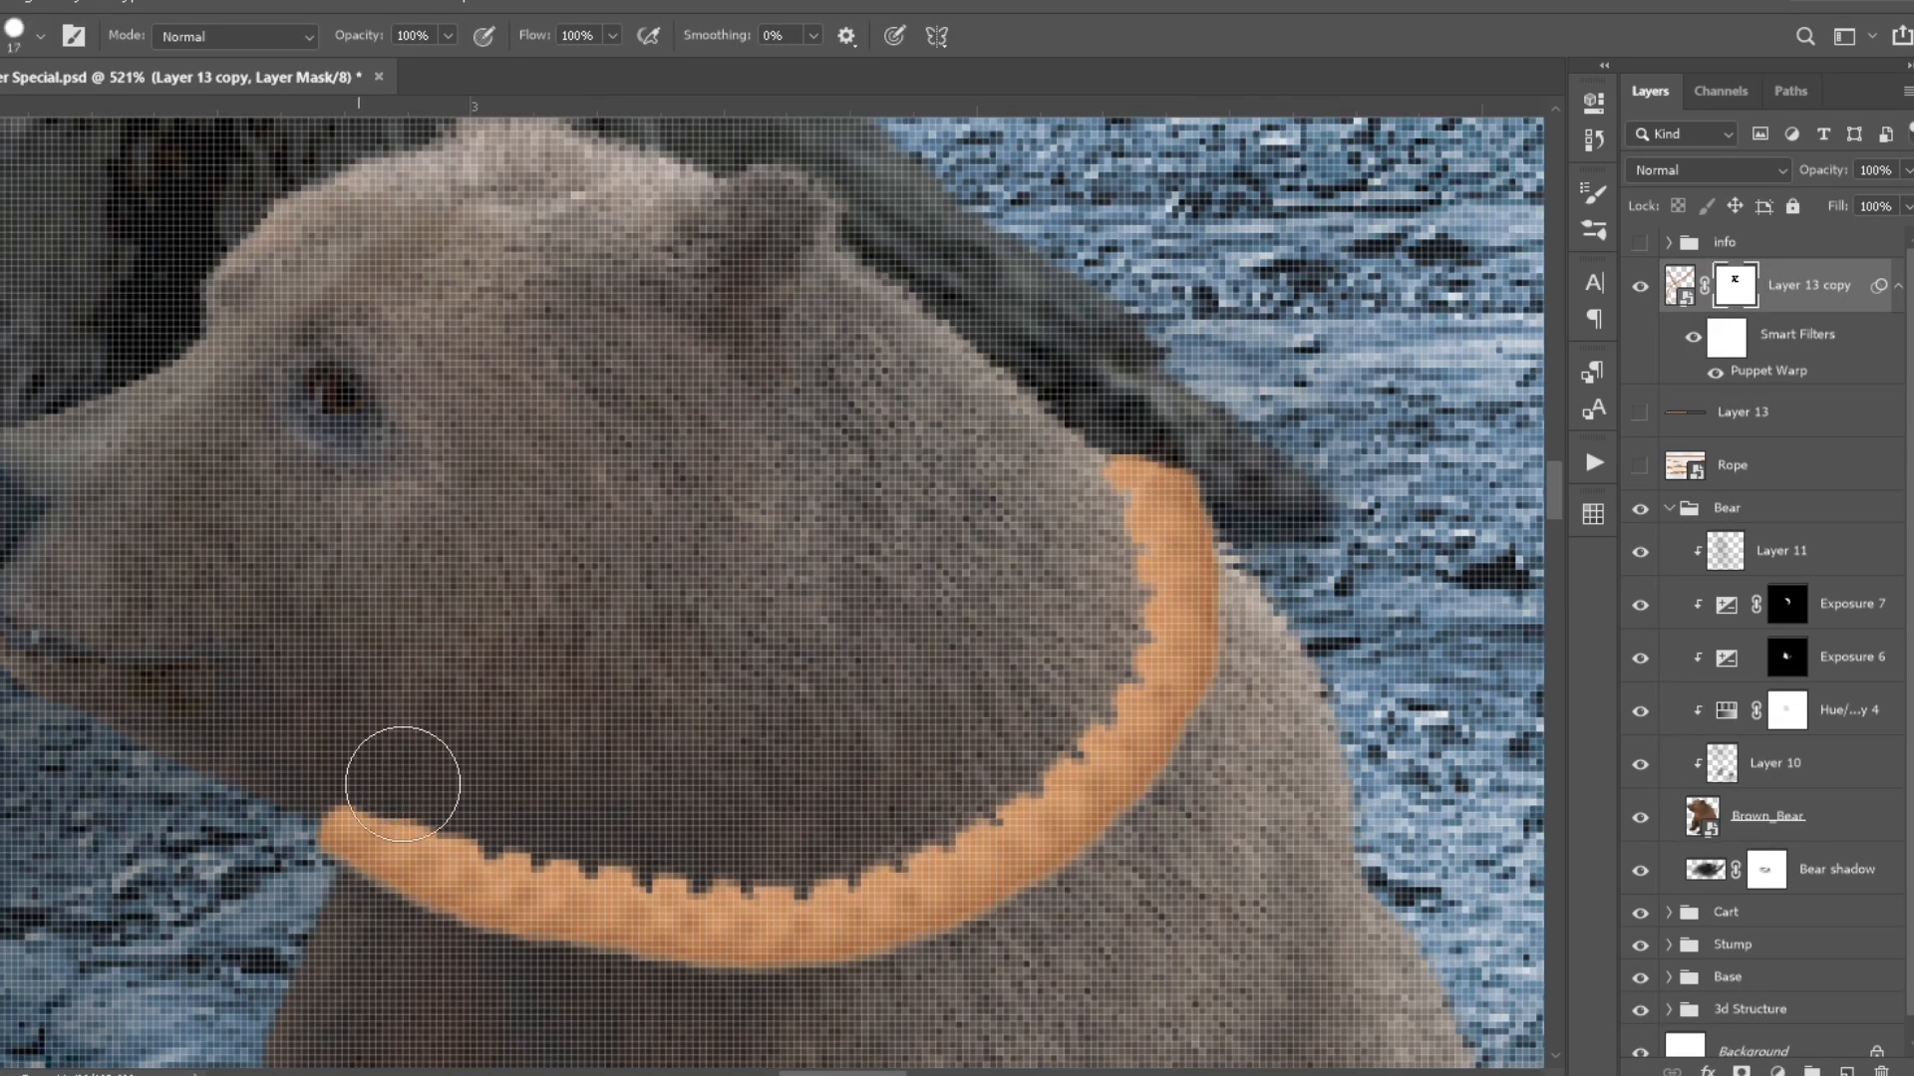
scroll(439, 844, "down", 5)
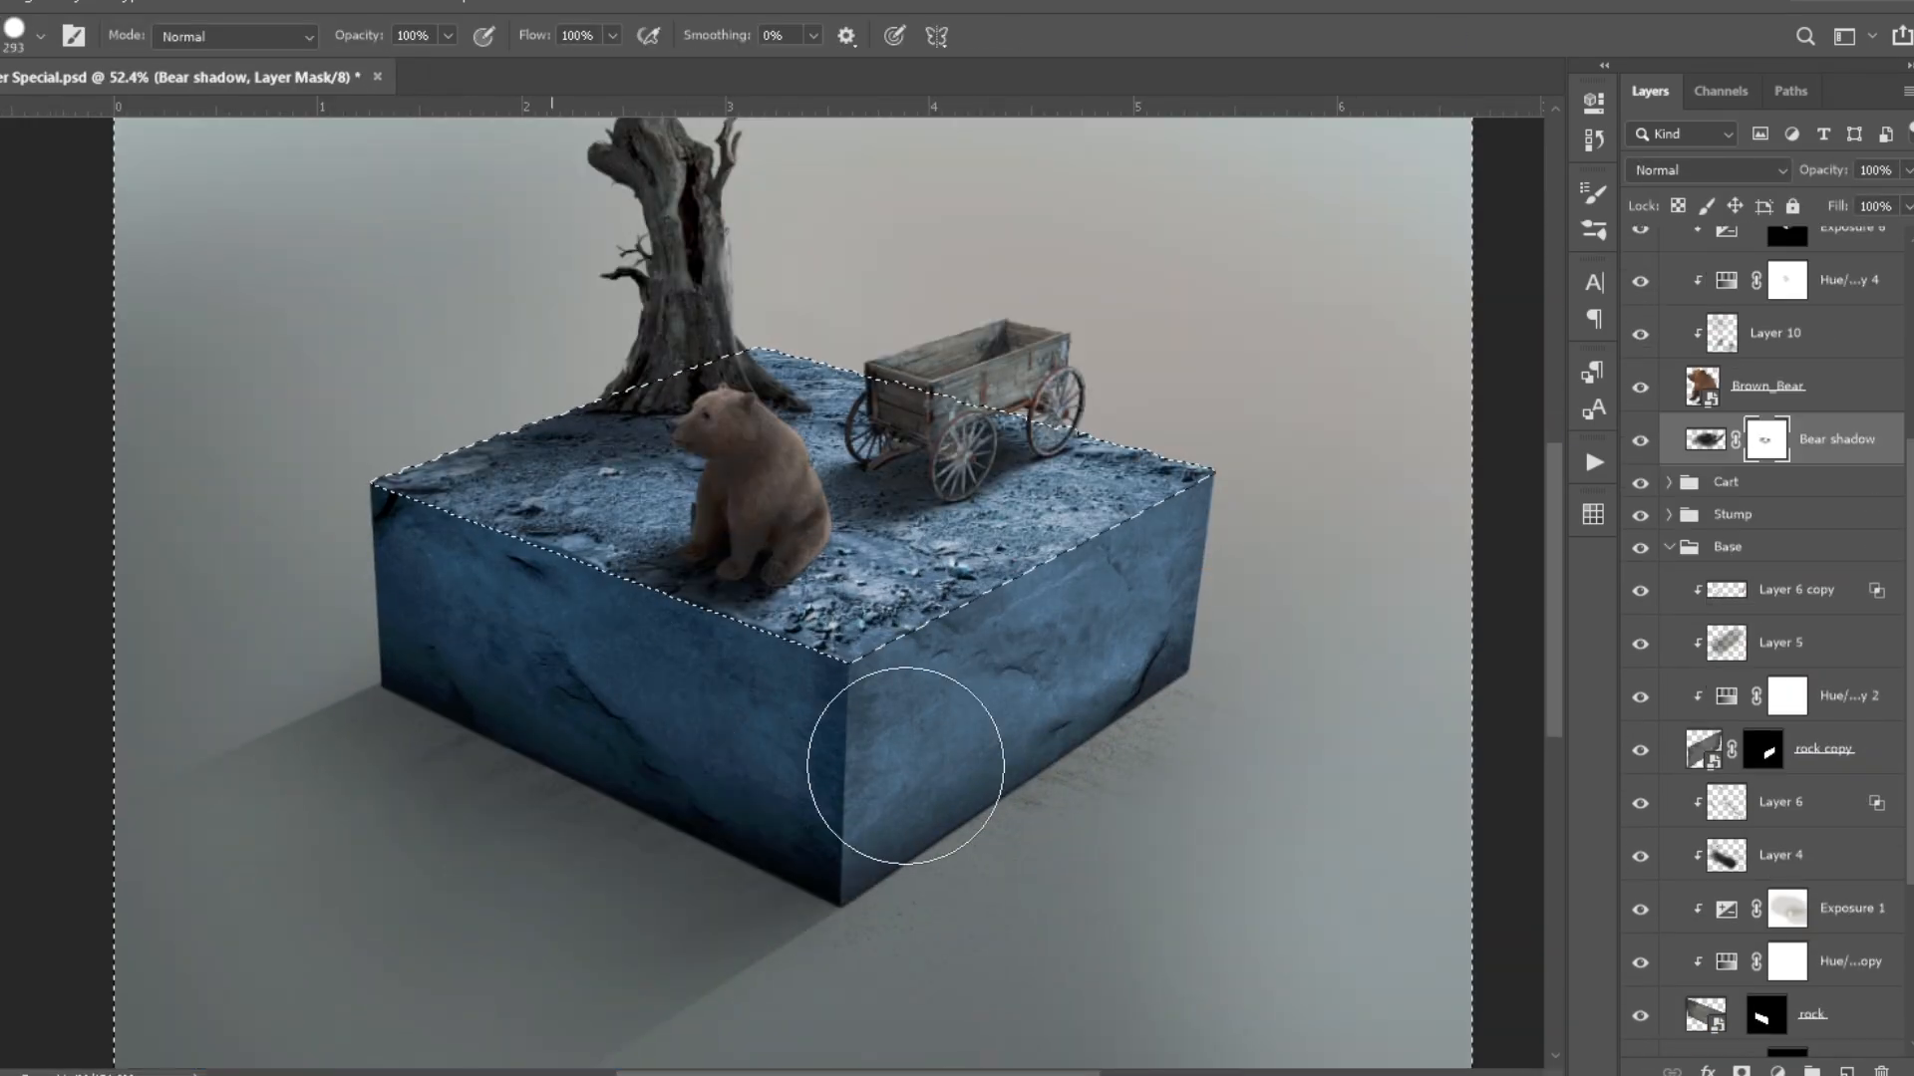
- Refine the Bear shadow around the paws and the clipped shading on the bear's lower body at 20% brush opacity
scroll(906, 760, "up", 5)
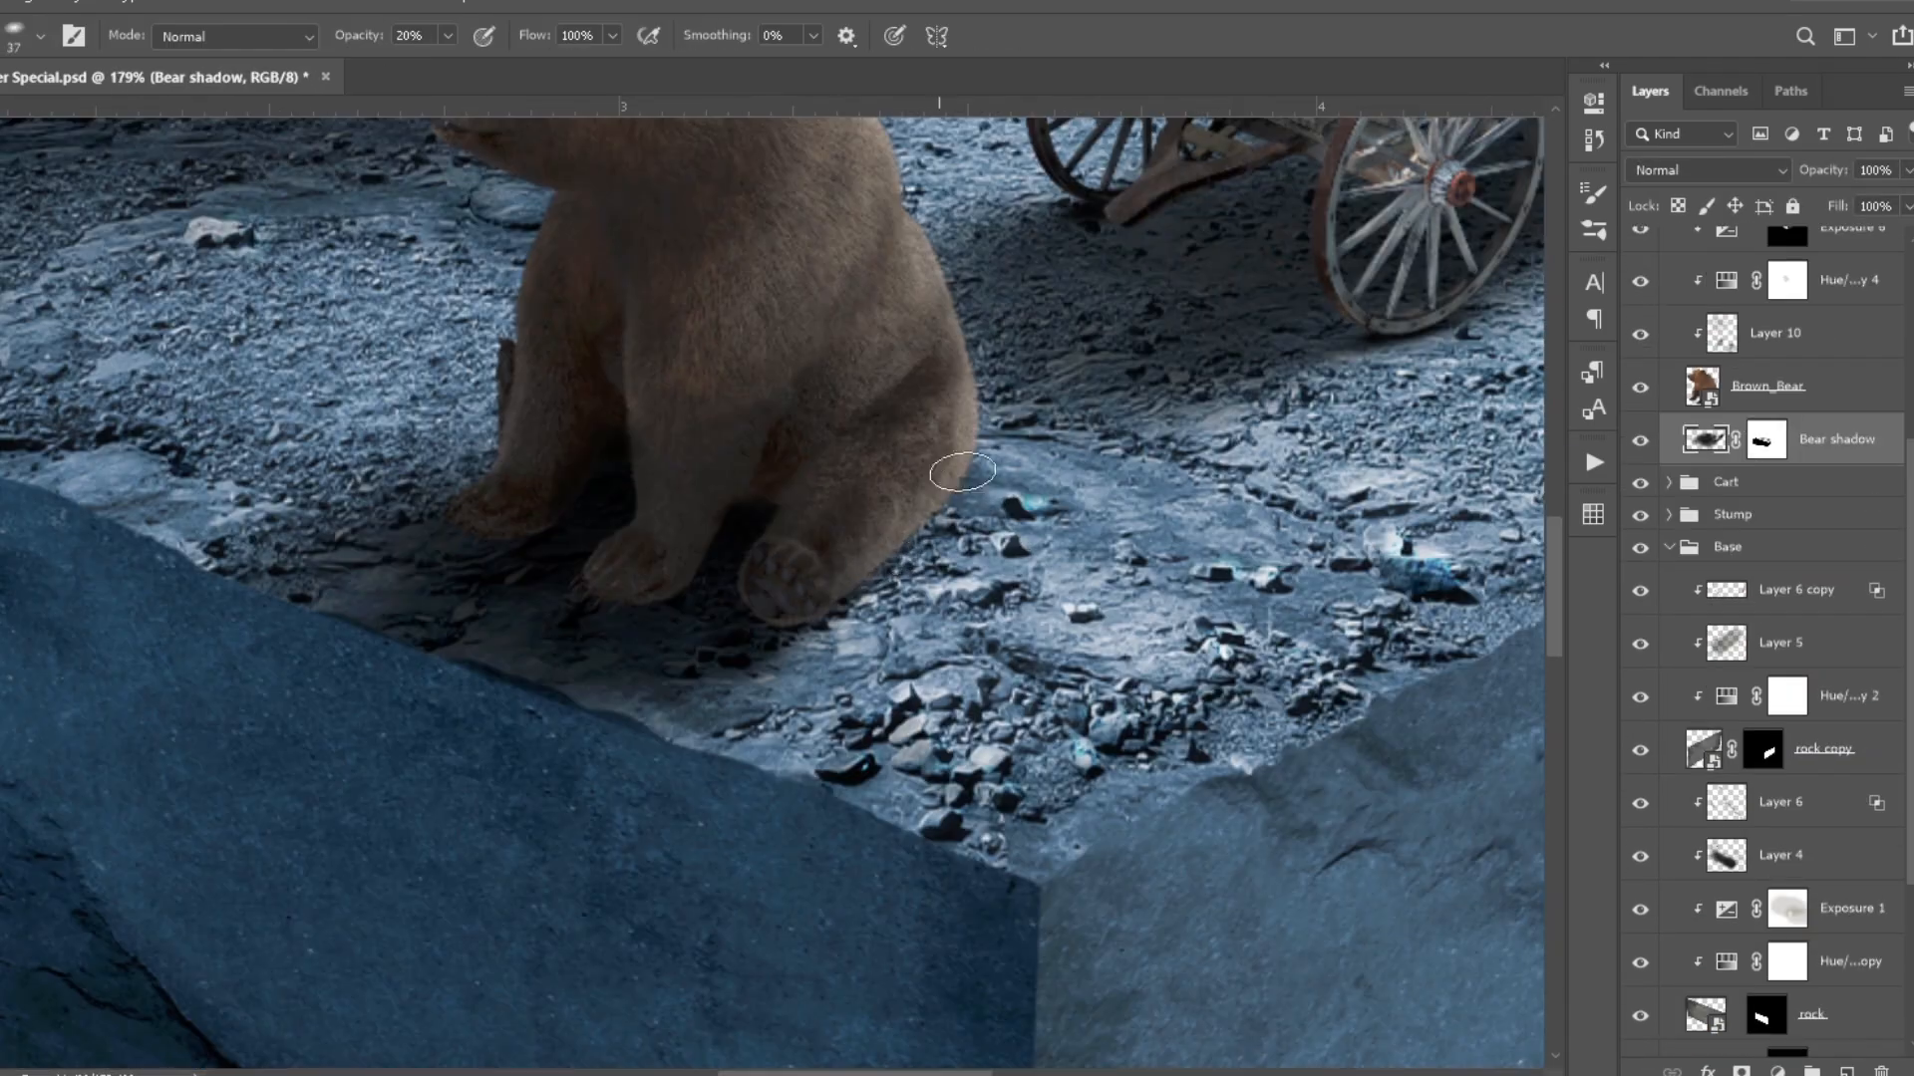
key("alt+bracketright")
key("alt+bracketright")
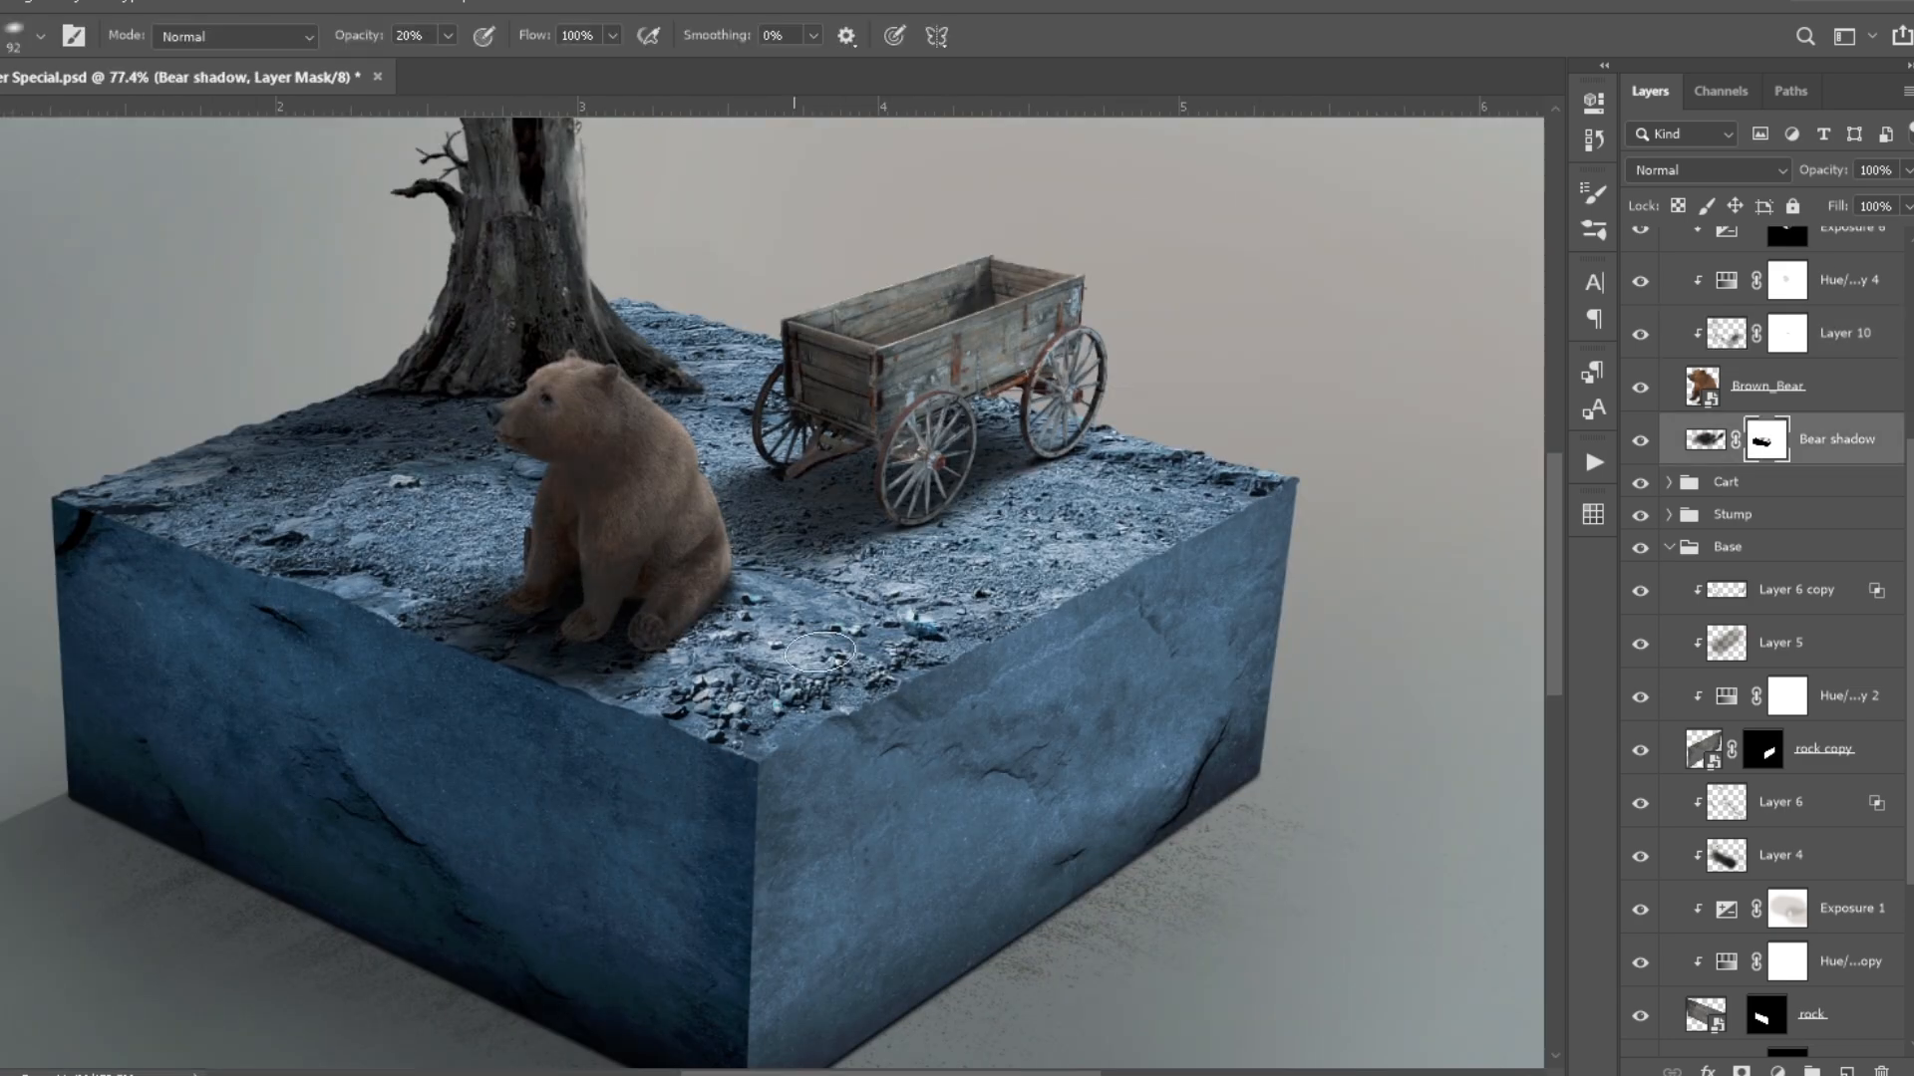
scroll(632, 641, "up", 5)
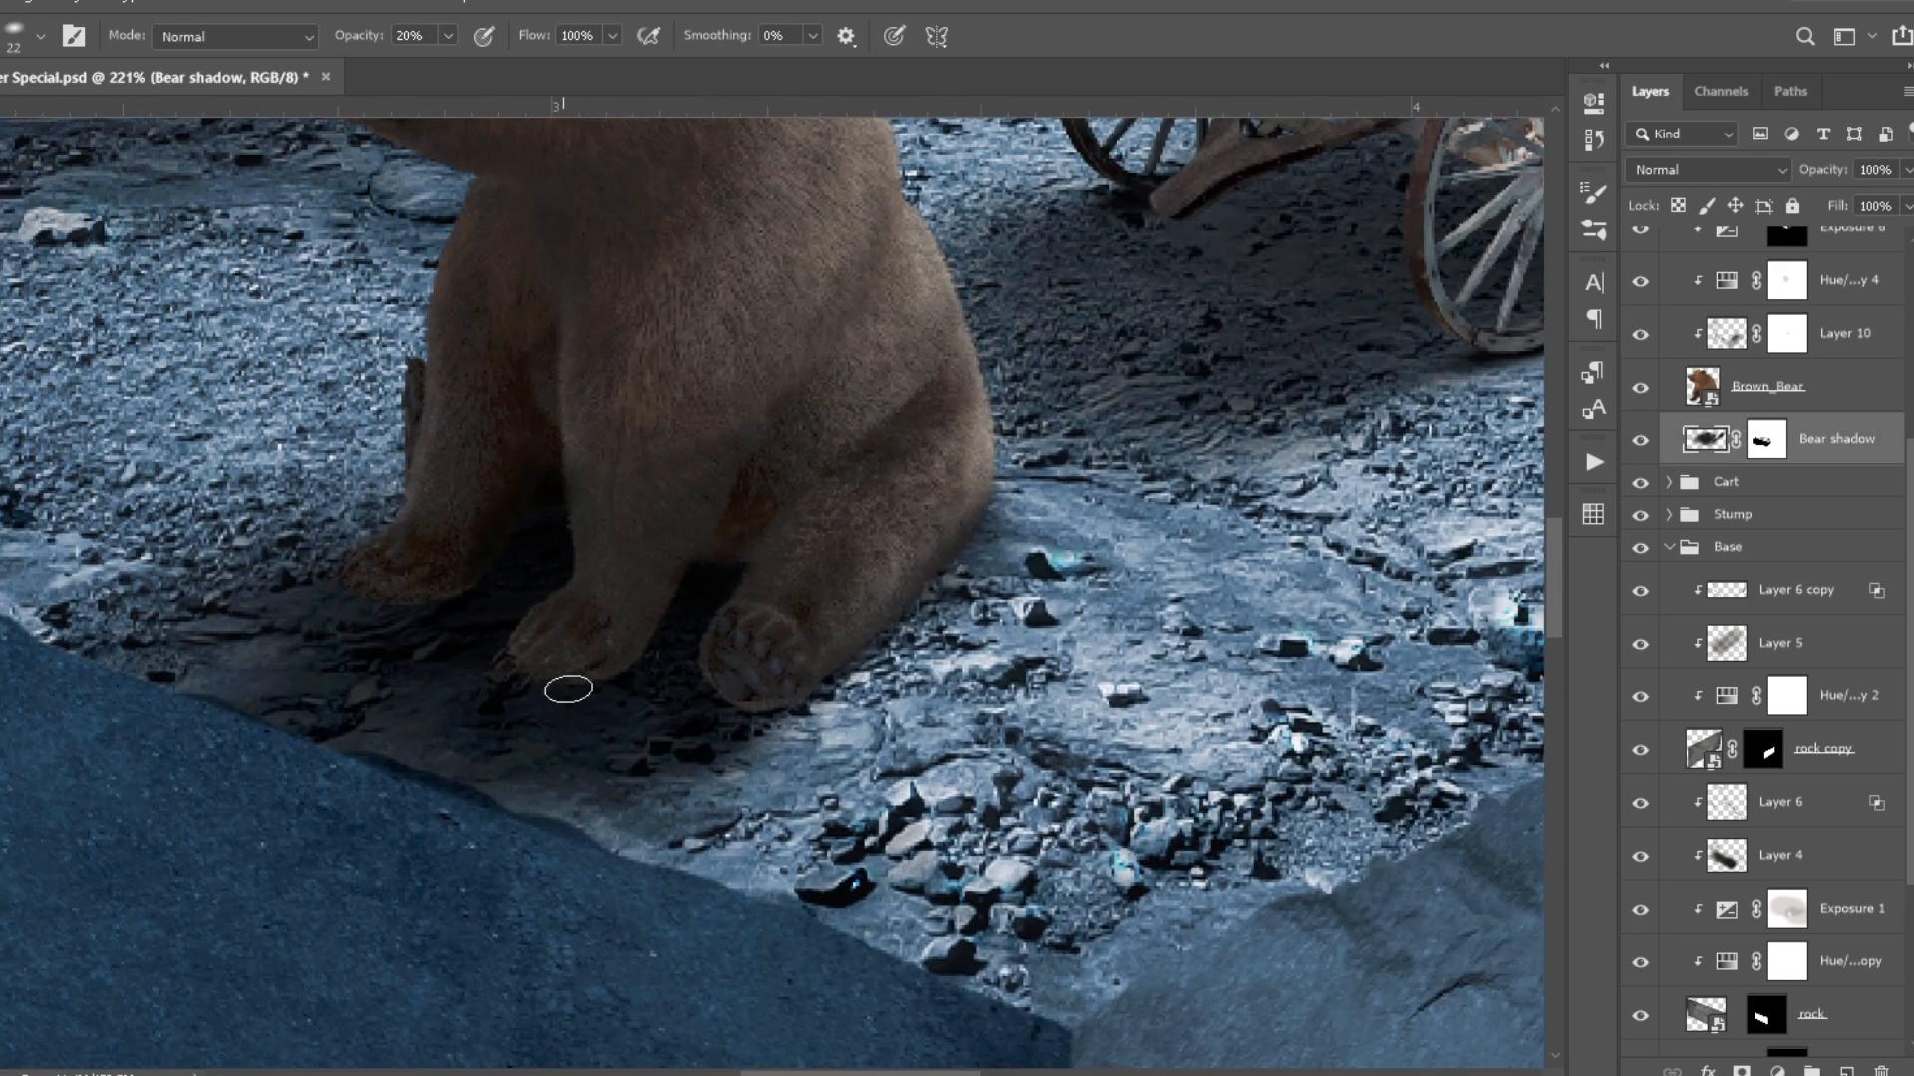
key("alt+bracketright")
key("alt+bracketright")
scroll(543, 711, "up", 4)
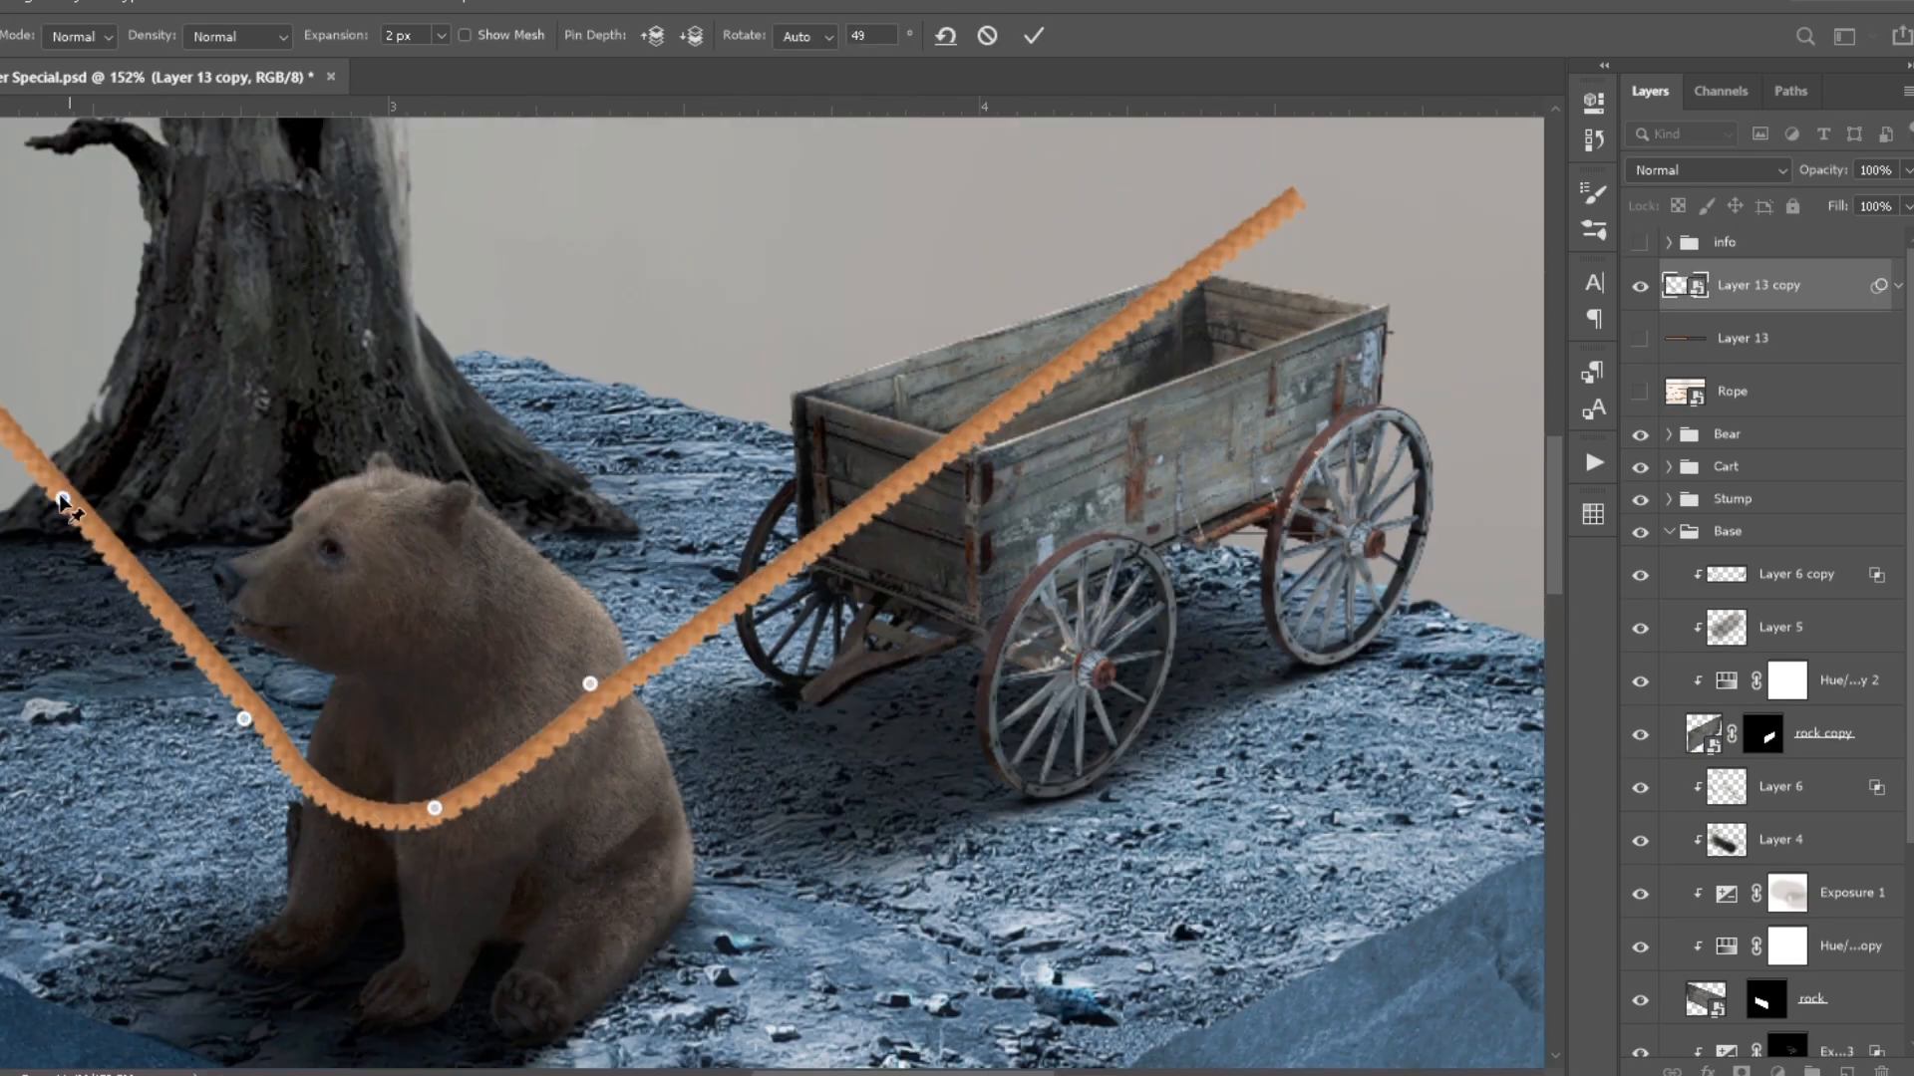
- Bend a copy of the rope around the bear's chest with Puppet Warp and mask off its loose ends
left_click_drag(0, 415, 418, 256)
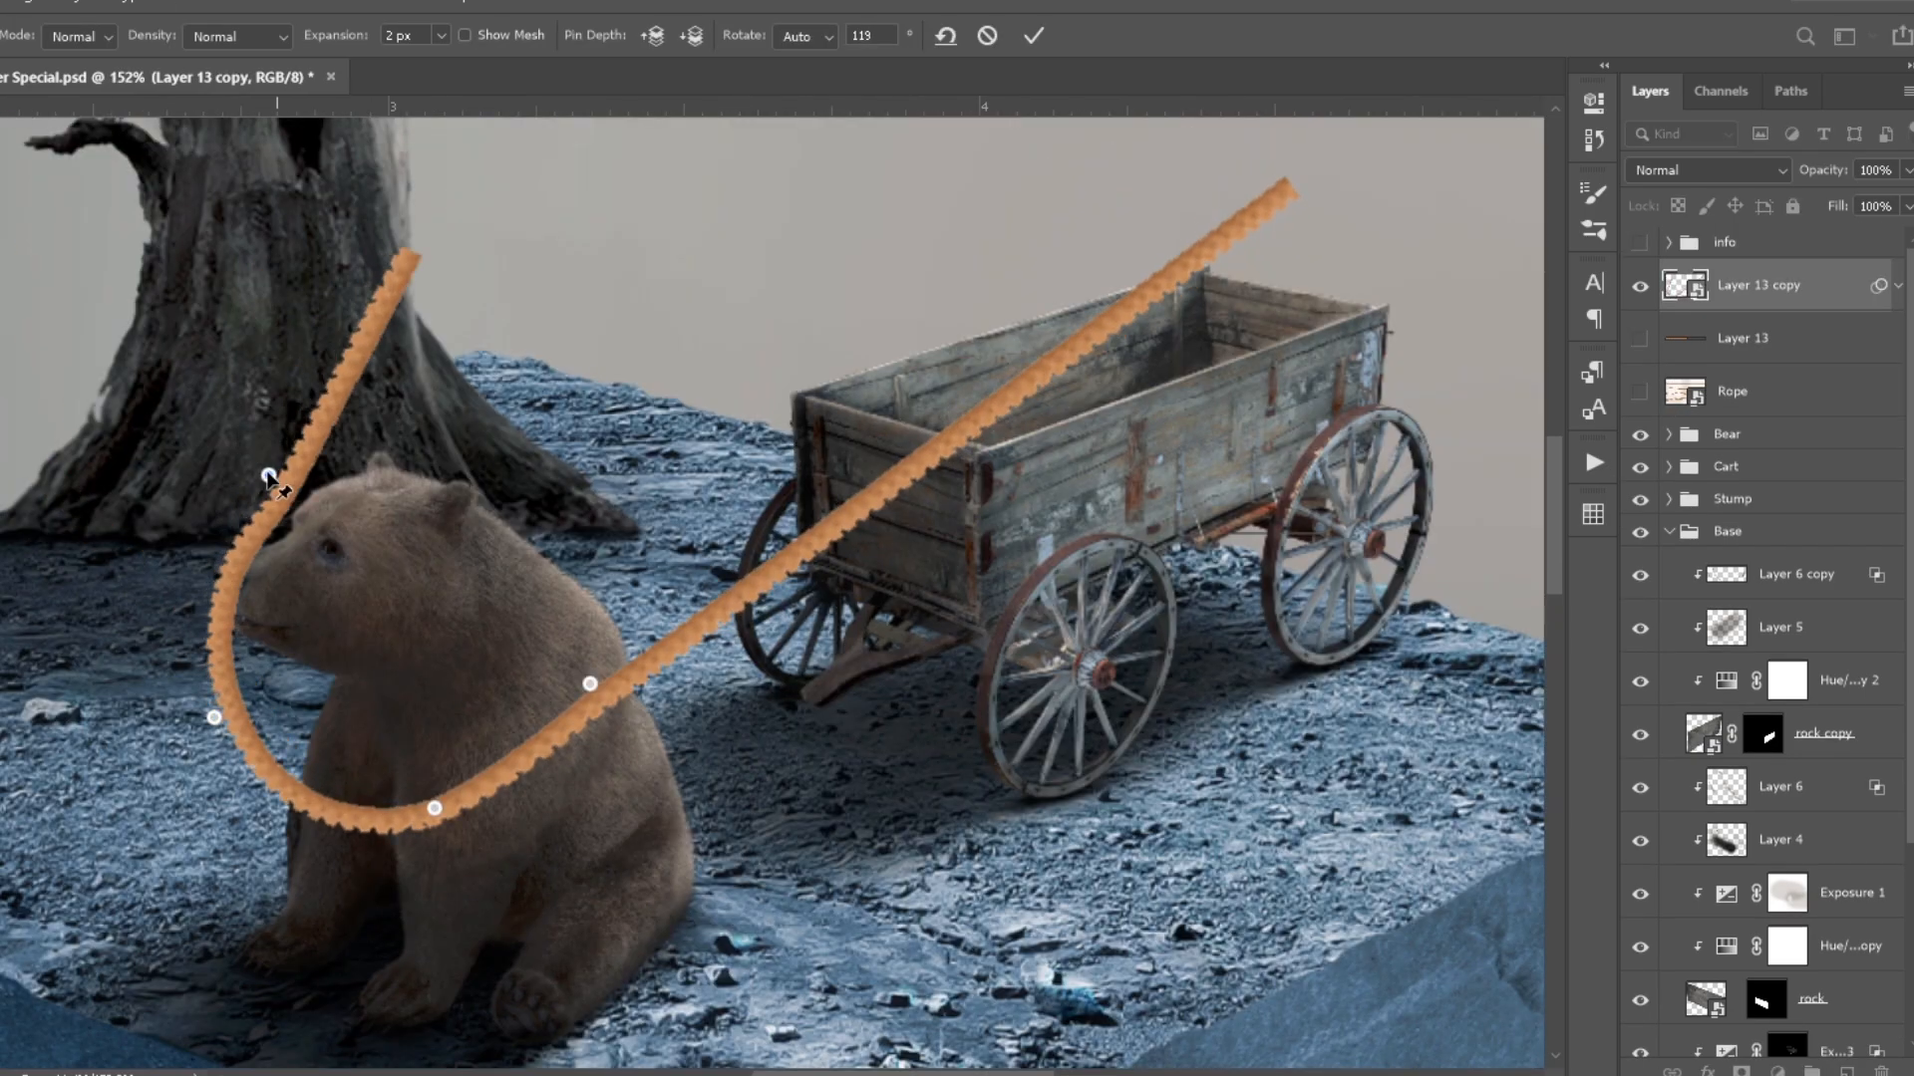
scroll(793, 641, "up", 3)
left_click_drag(1525, 134, 833, 389)
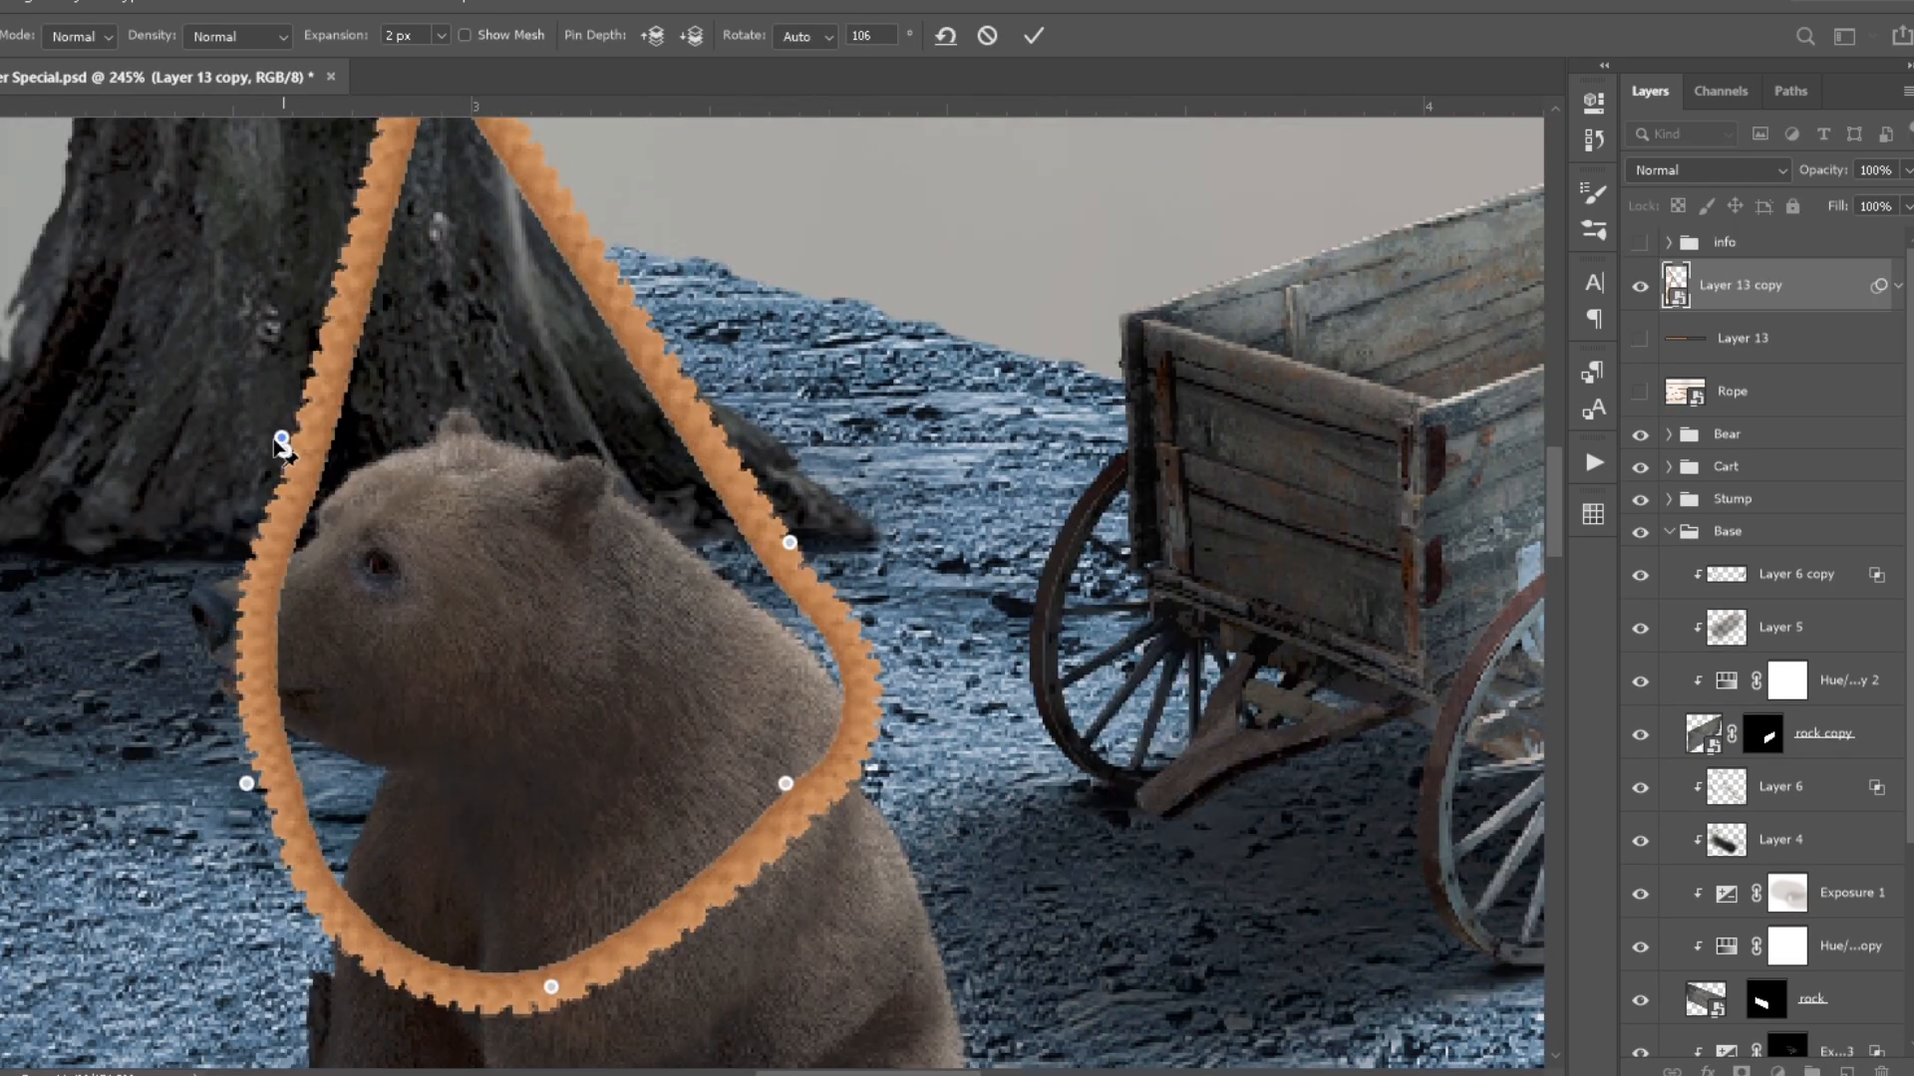
left_click_drag(278, 435, 363, 427)
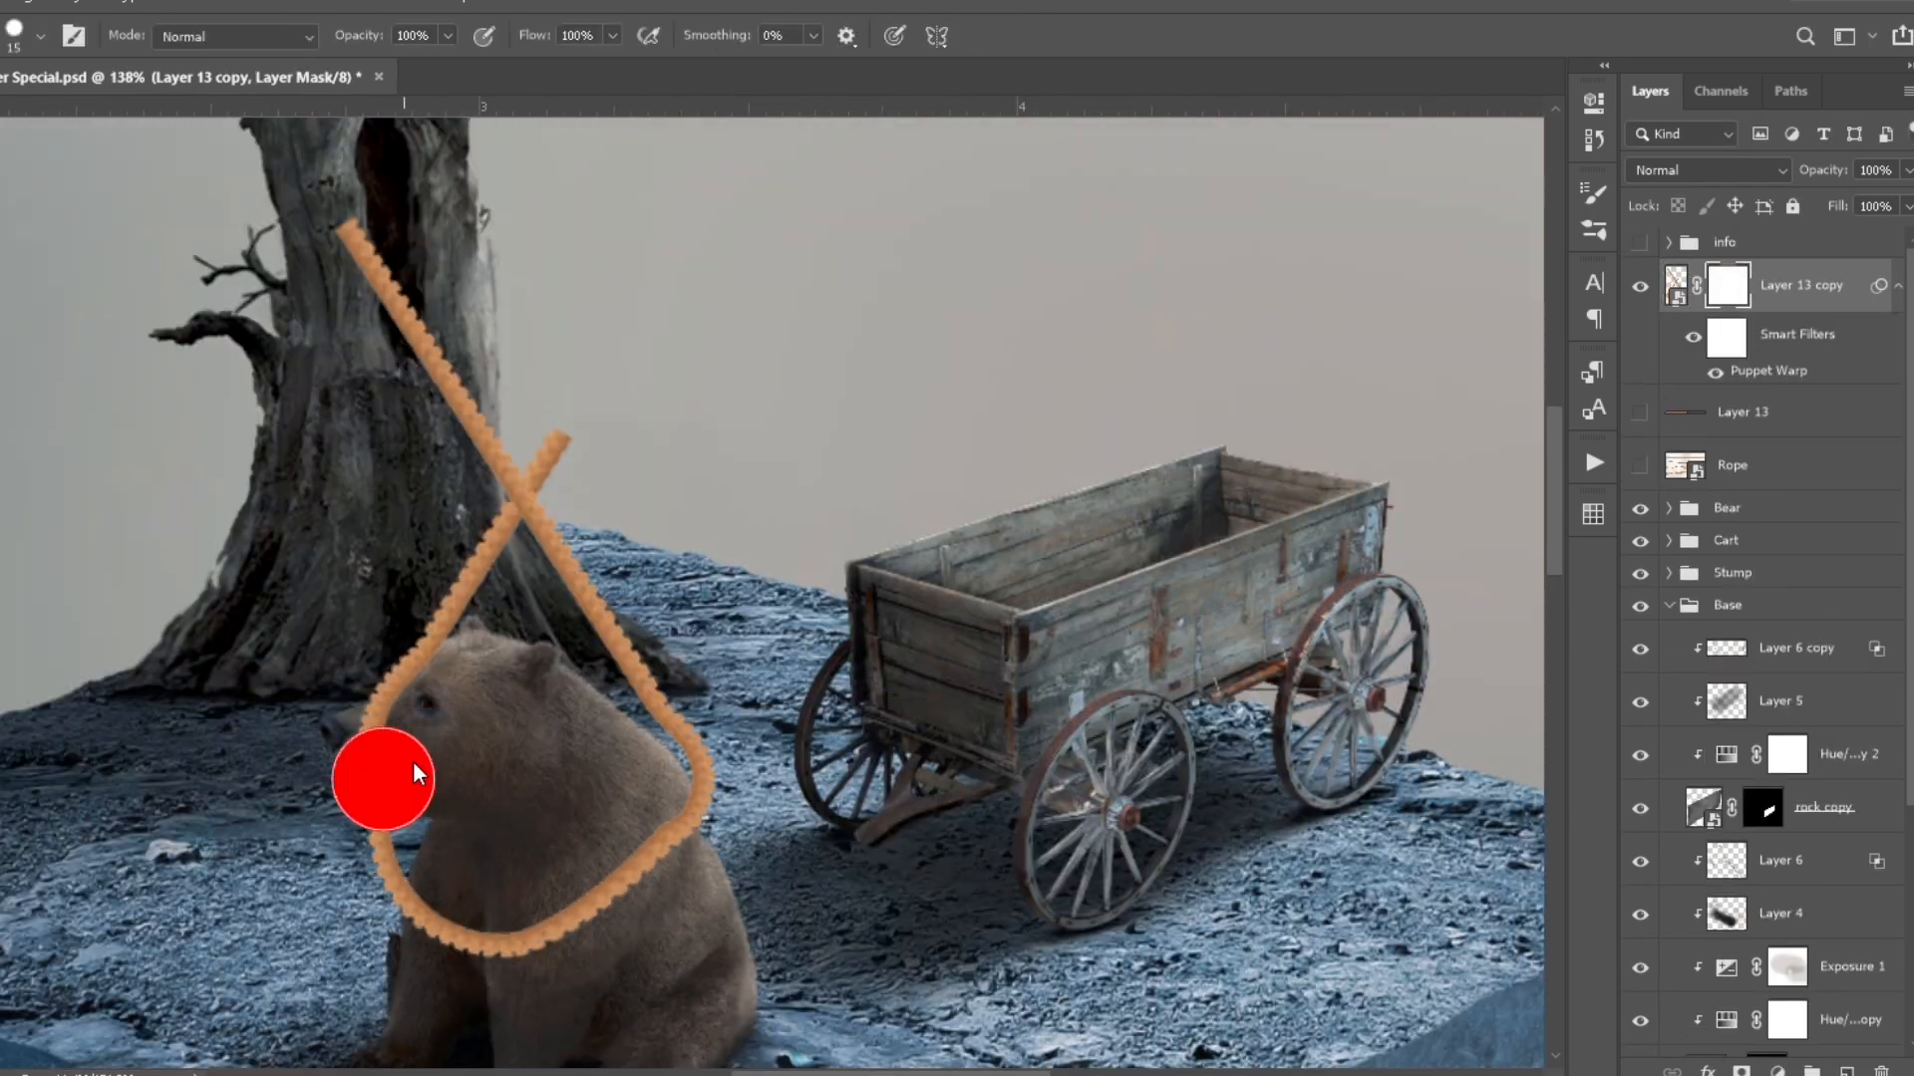
scroll(423, 902, "up", 5)
left_click_drag(1229, 547, 992, 768)
left_click_drag(1014, 747, 992, 769)
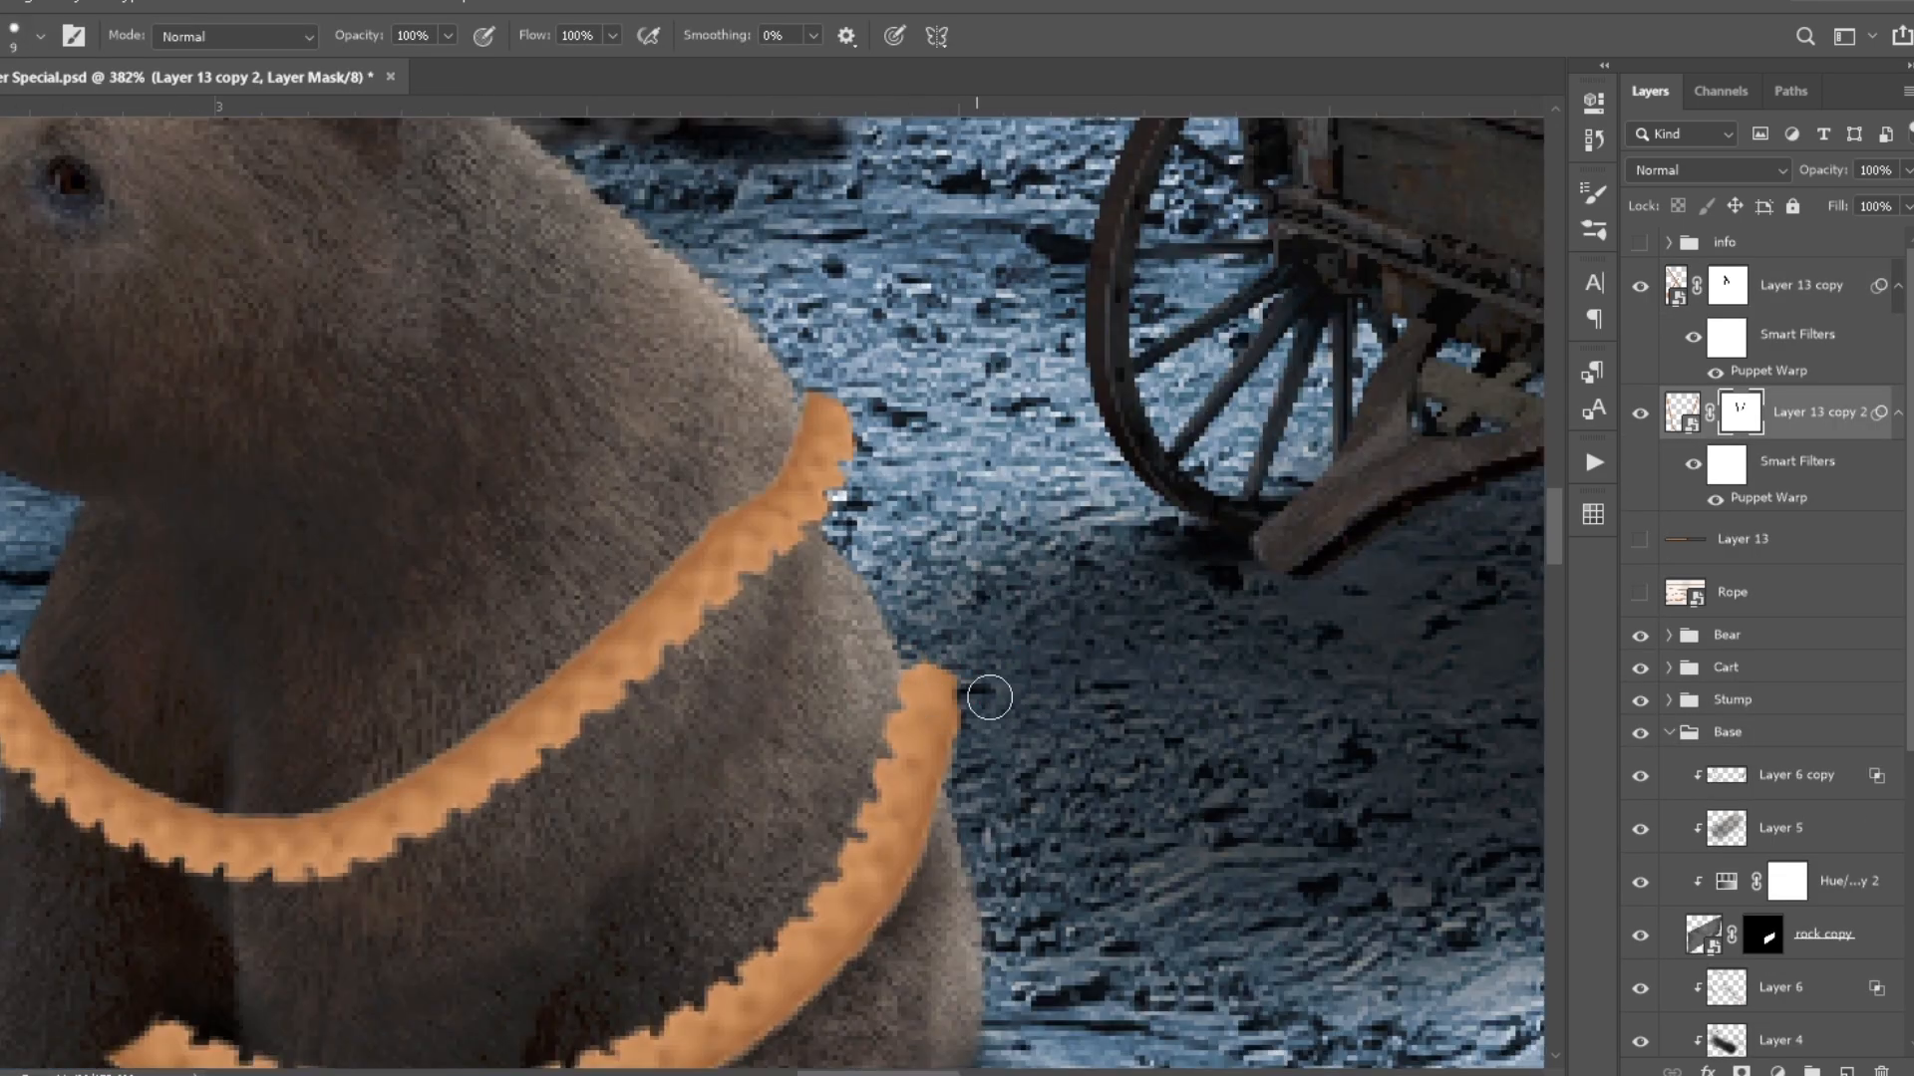
- Wrap a second rope copy around the bear's lower body and mask out the parts hidden by the bear
scroll(990, 698, "up", 2)
left_click_drag(449, 997, 877, 688)
mouse_move(832, 897)
left_mouse_down()
mouse_move(863, 811)
mouse_move(598, 797)
left_mouse_up()
scroll(833, 839, "down", 3)
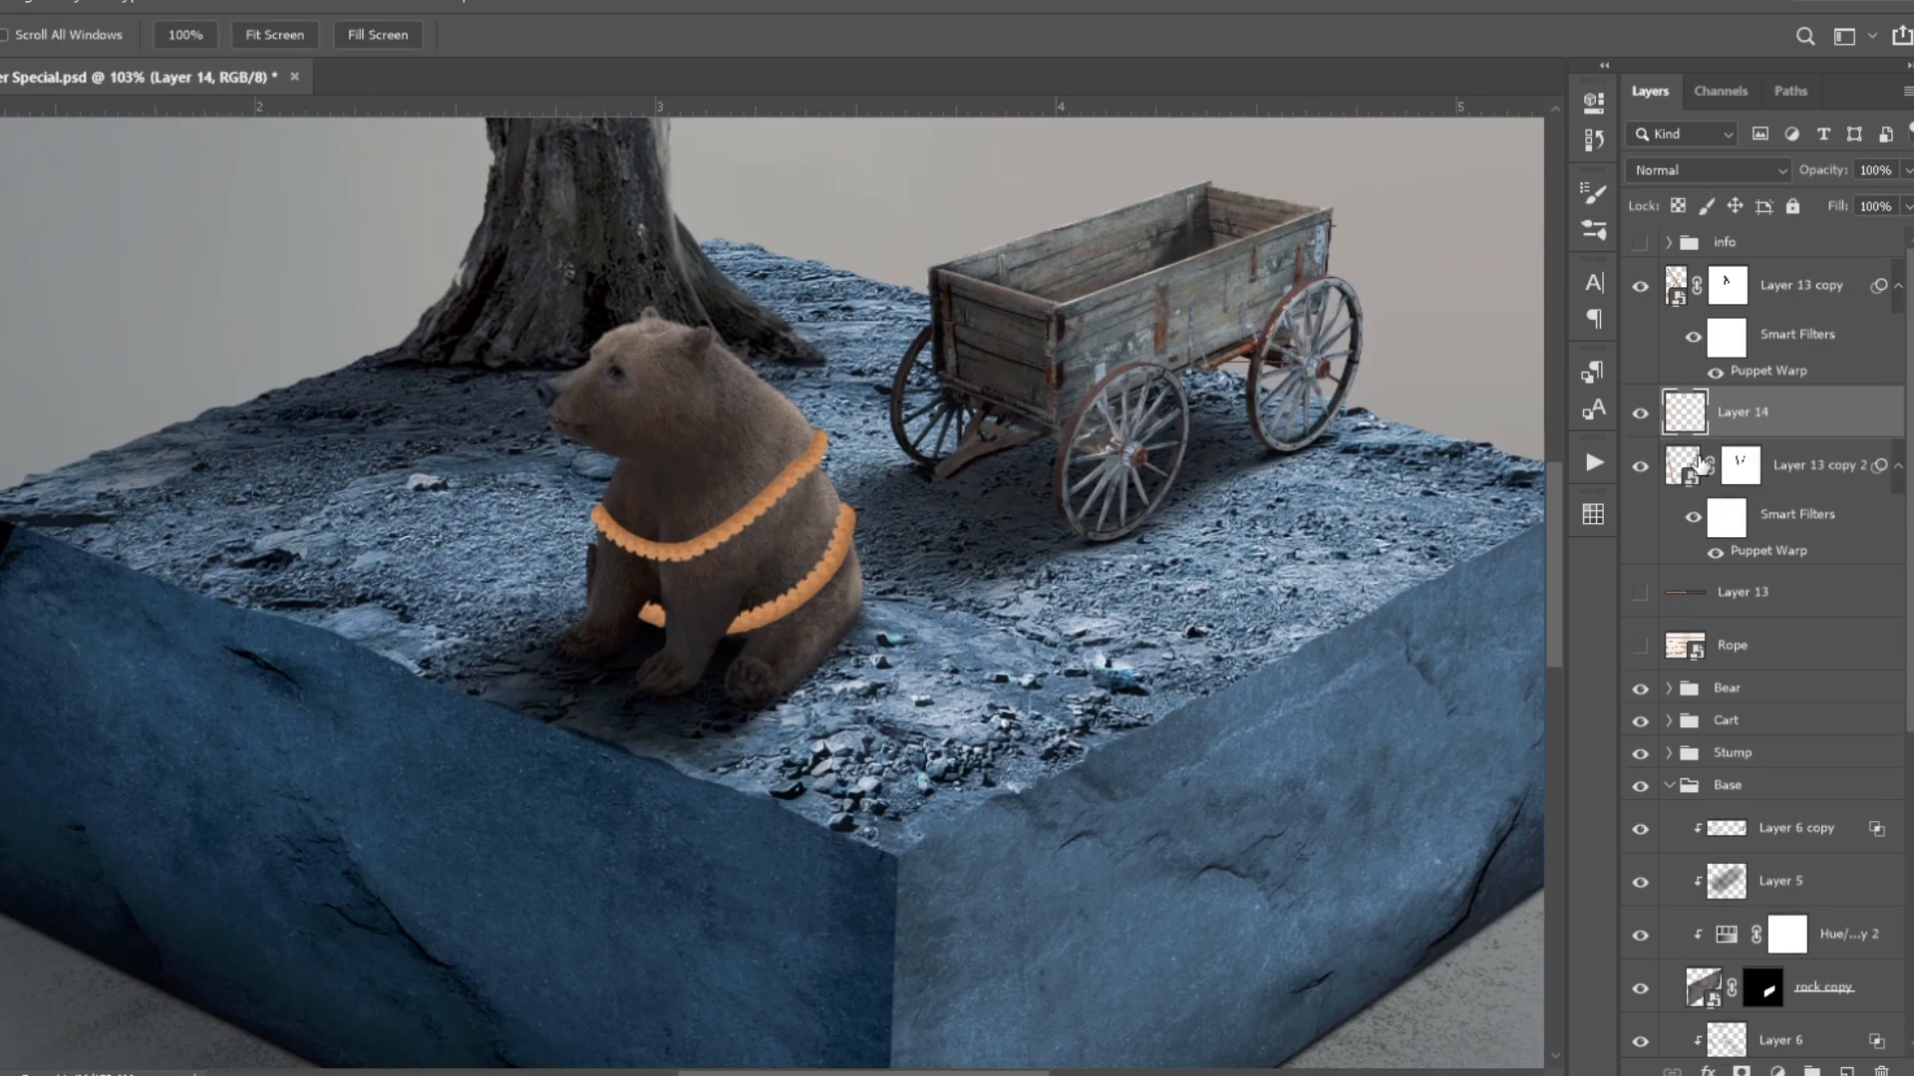
- Shade the lower rope loop on a clipped layer at 20% brush opacity
scroll(590, 633, "up", 2)
left_click_drag(897, 603, 1047, 453)
left_click_drag(1090, 643, 856, 857)
left_click_drag(608, 754, 822, 569)
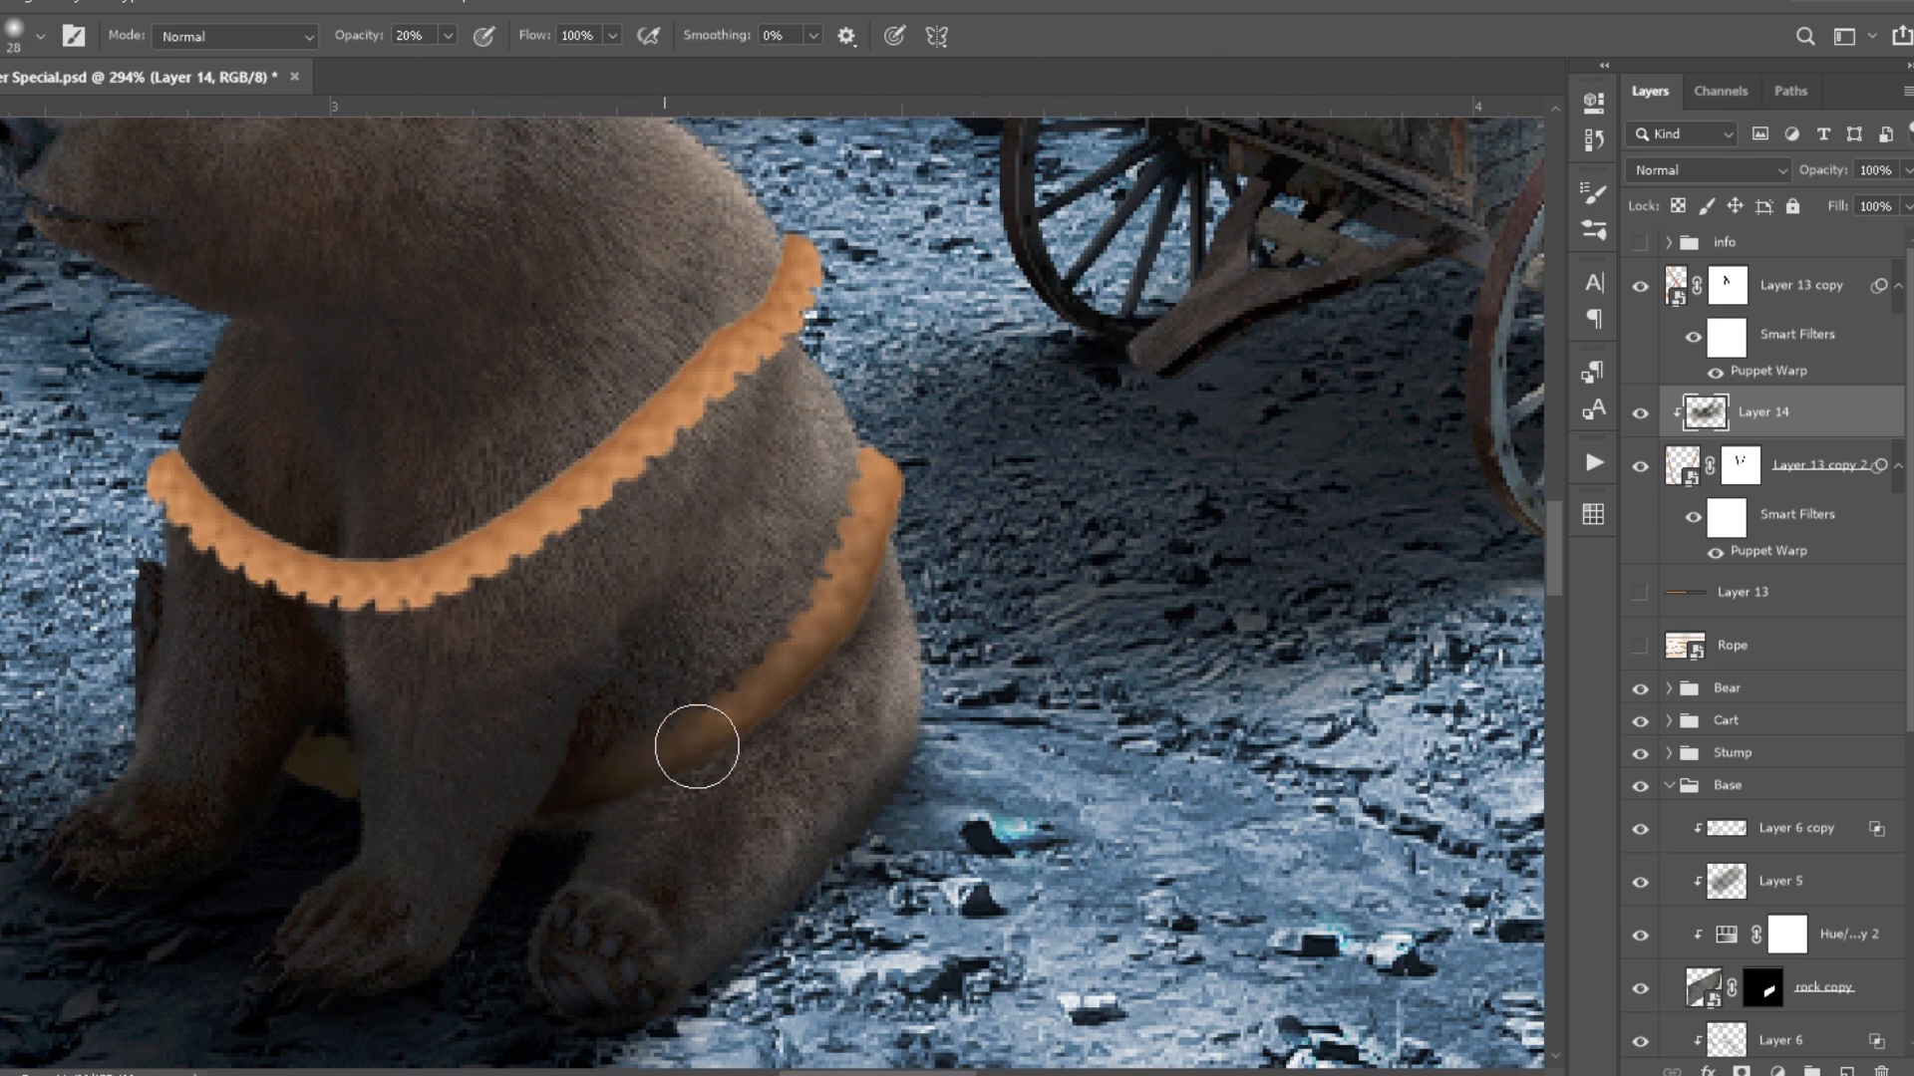
key("h")
key("ctrl+0")
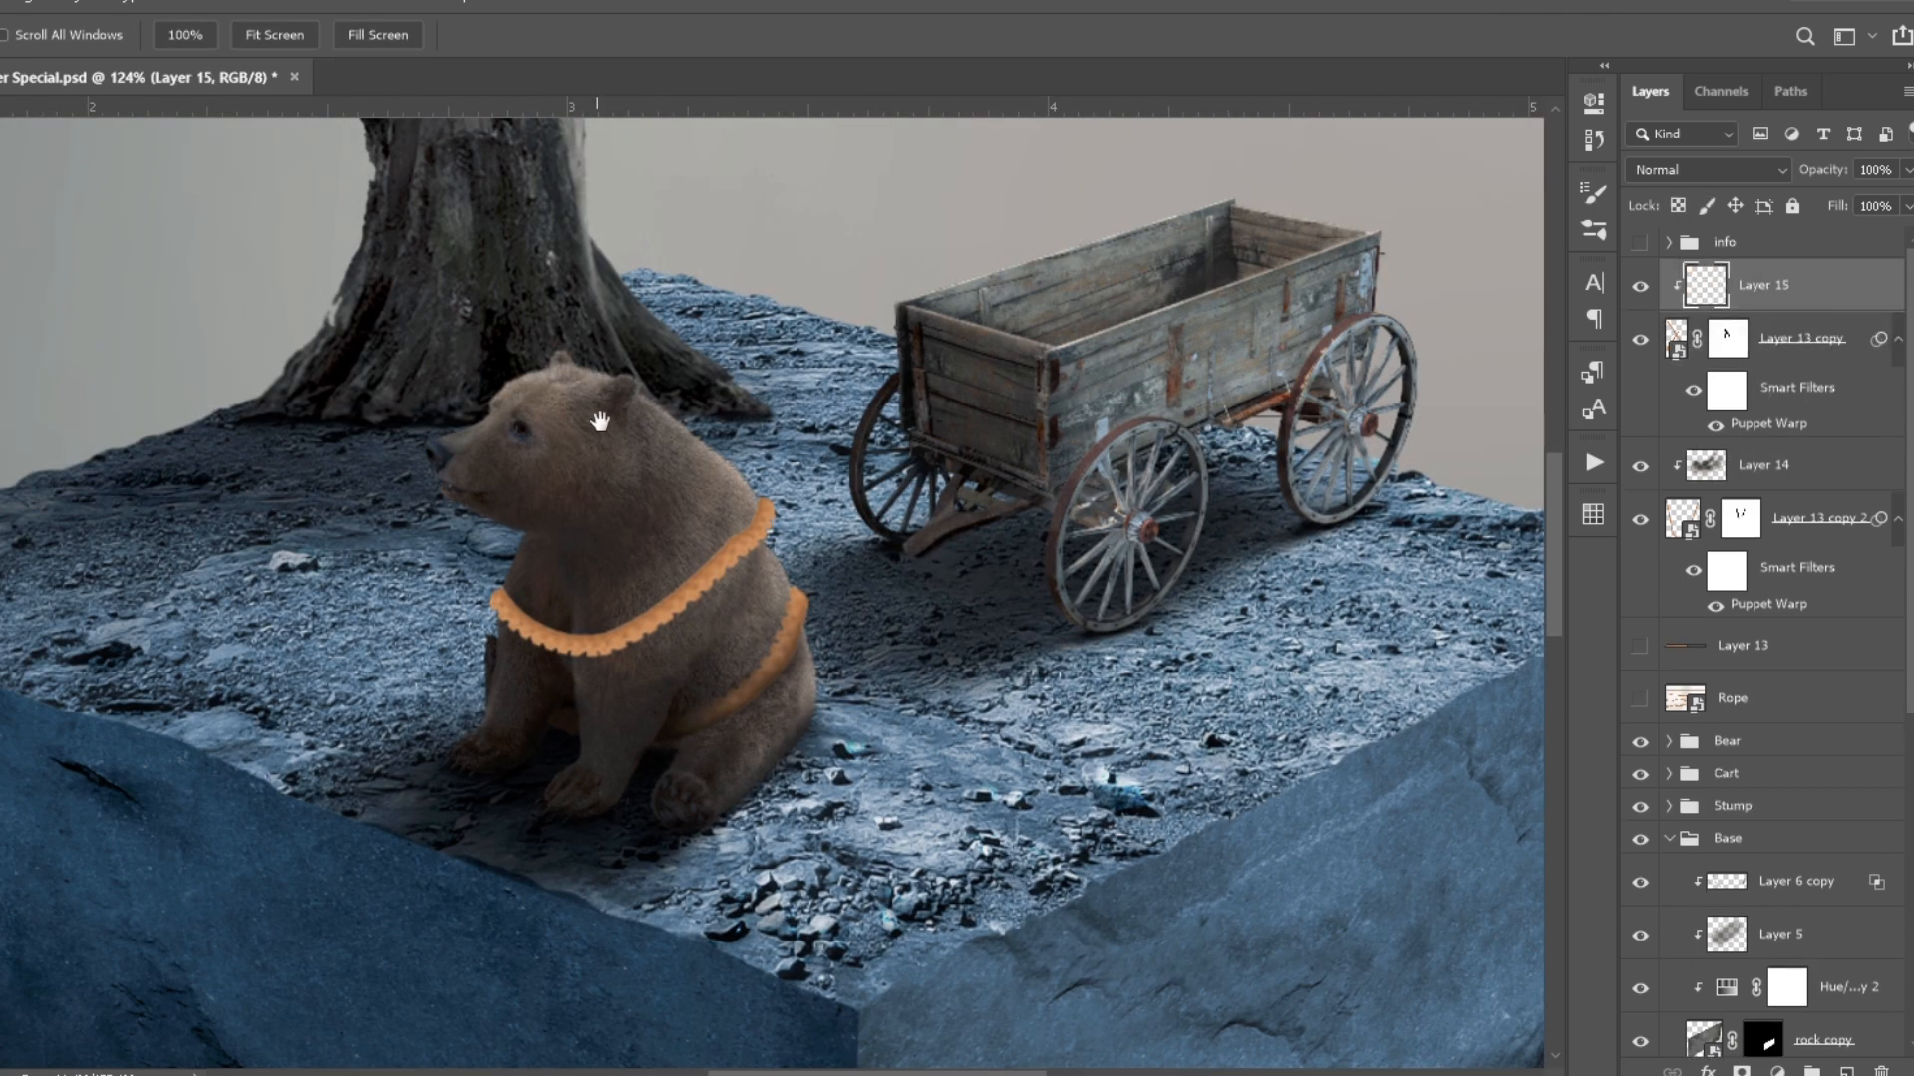
- Paint soft shading along the upper rope loop around the bear's chest
scroll(513, 638, "up", 5)
mouse_move(494, 610)
left_mouse_down()
mouse_move(588, 668)
mouse_move(848, 550)
left_mouse_up()
scroll(598, 714, "up", 3)
mouse_move(478, 598)
left_mouse_down()
mouse_move(607, 675)
mouse_move(949, 547)
mouse_move(1096, 399)
left_mouse_up()
key("ctrl+0")
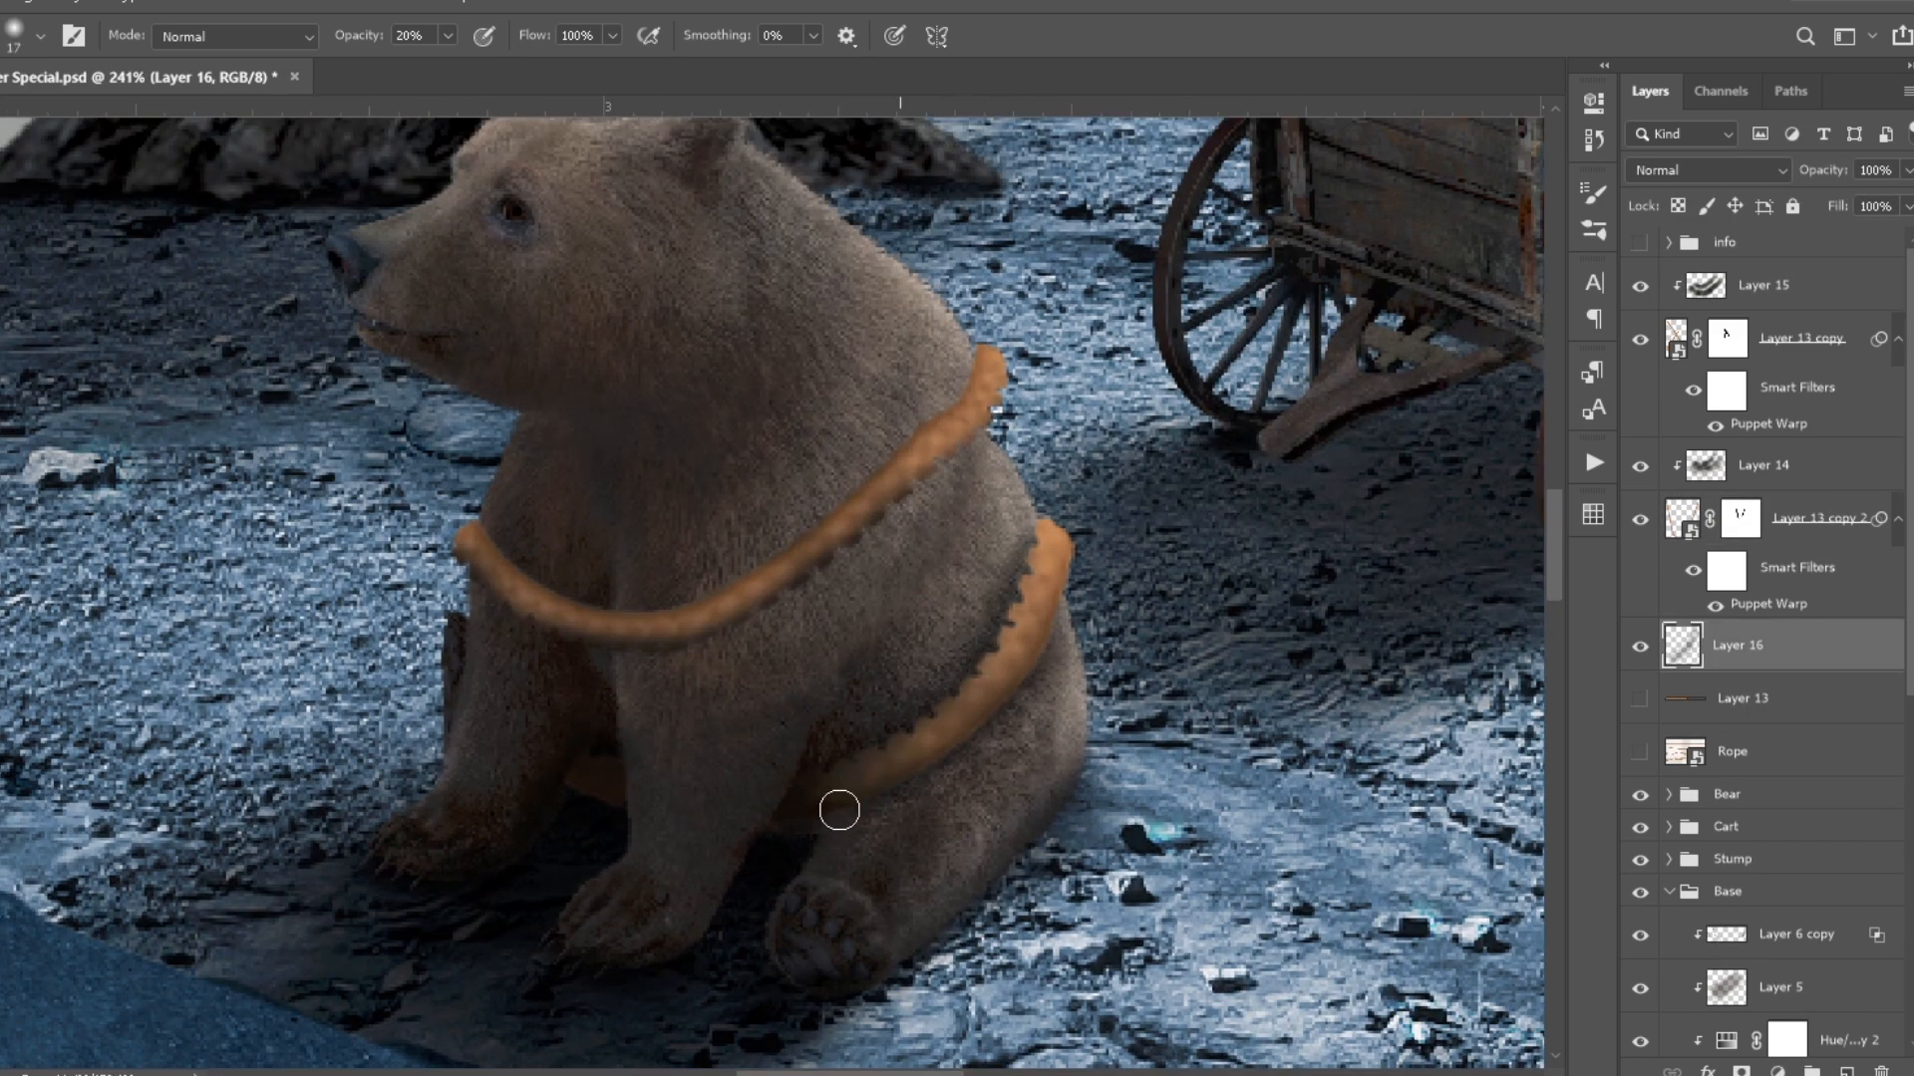
- Add a new layer above the lower loop's shading and paint the upper loop's soft shadow on the bear's fur
left_click(1764, 466)
left_click(1847, 1072)
mouse_move(648, 596)
left_mouse_down()
mouse_move(842, 551)
mouse_move(555, 624)
left_mouse_up()
key("h")
key("ctrl+0")
scroll(638, 558, "up", 15)
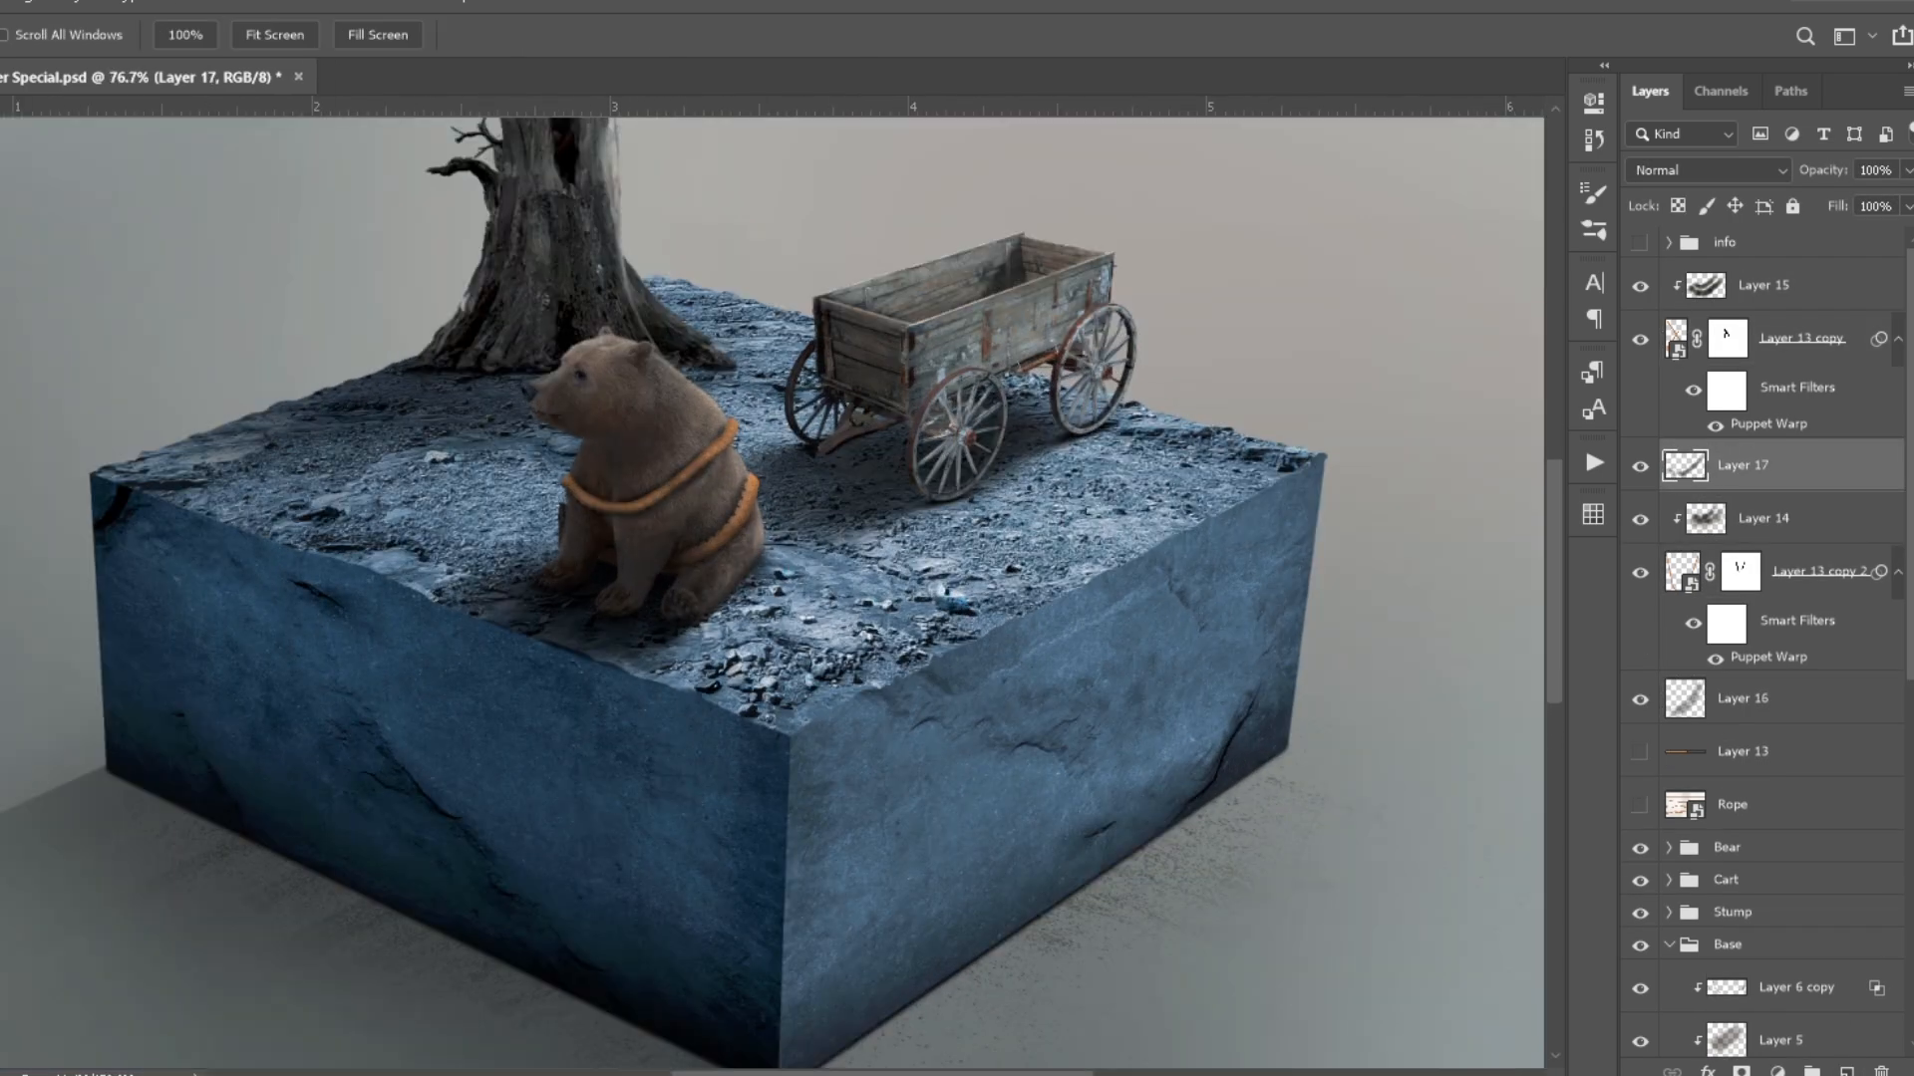
key("b")
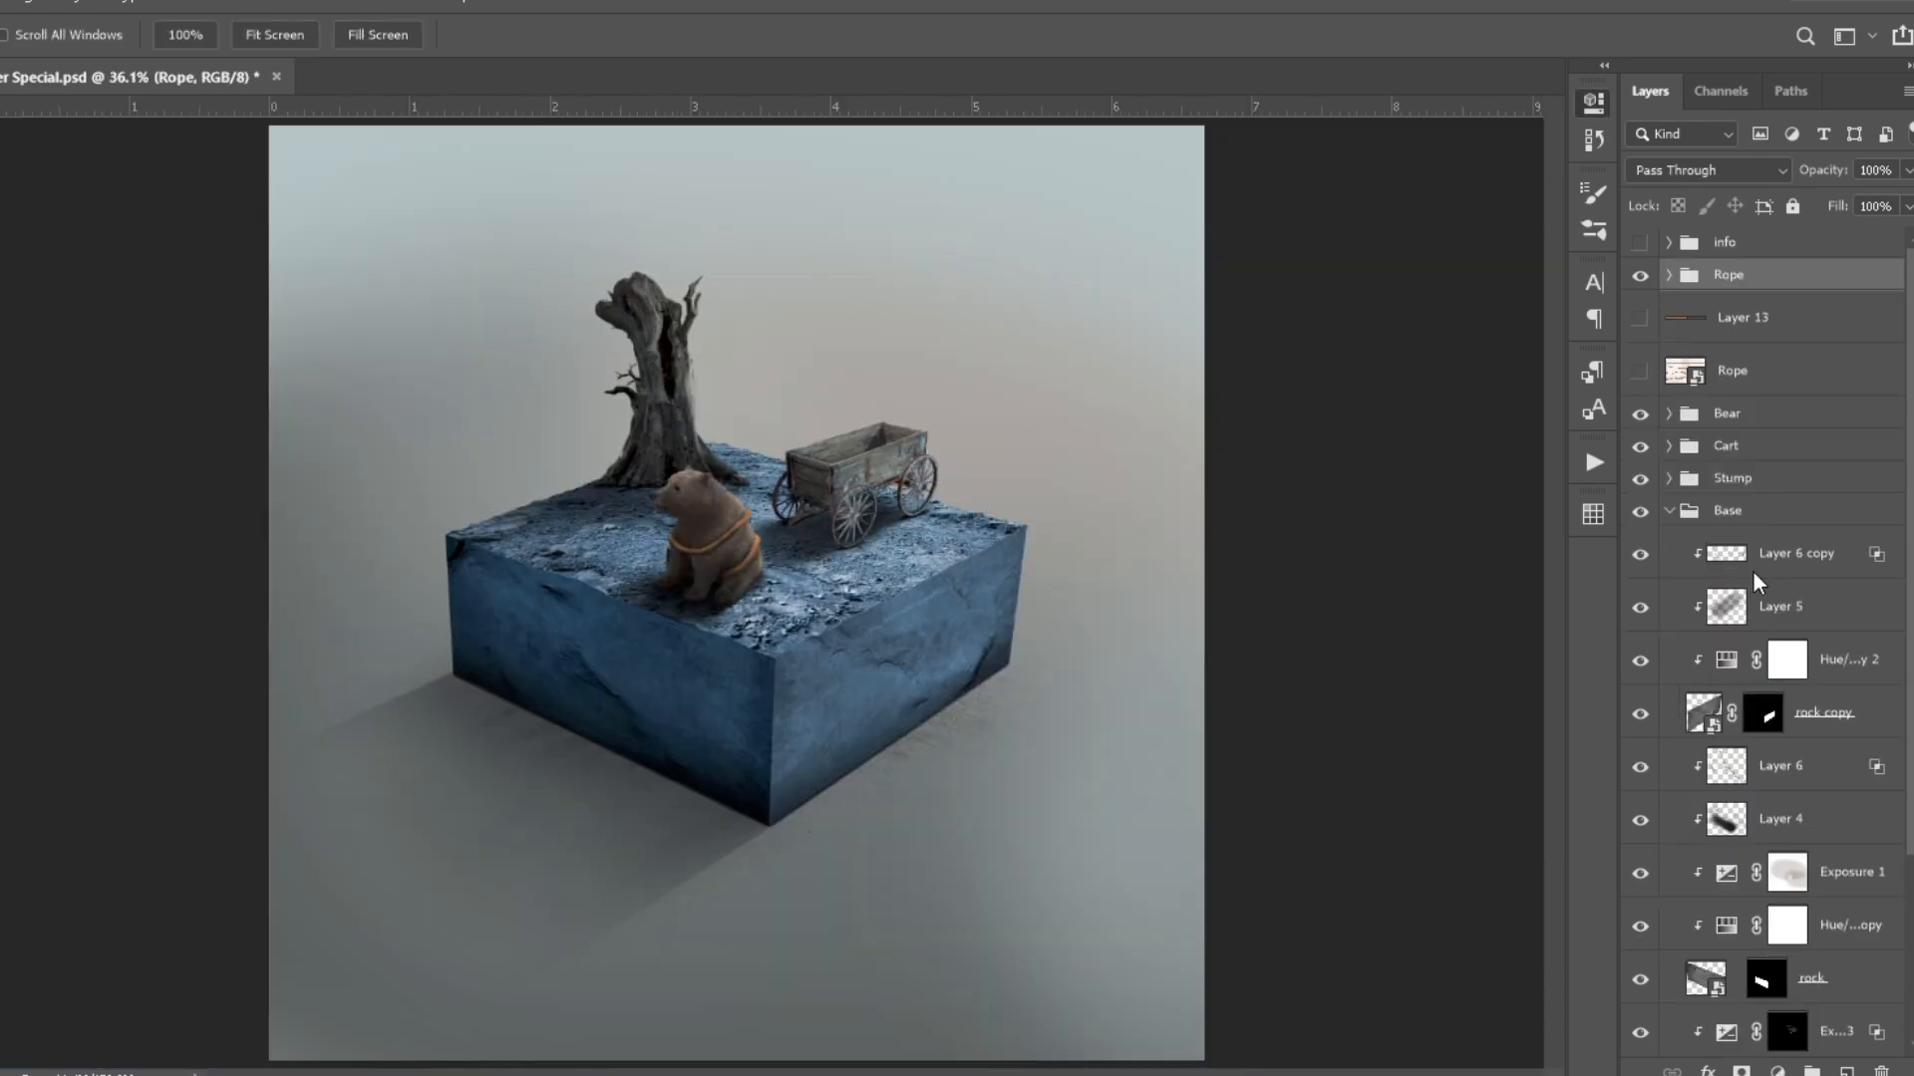
- Add a Hue/Saturation adjustment clipped to the Rope group to mute the orange rope colour, and save the document
left_click(1773, 810)
left_click(1368, 516)
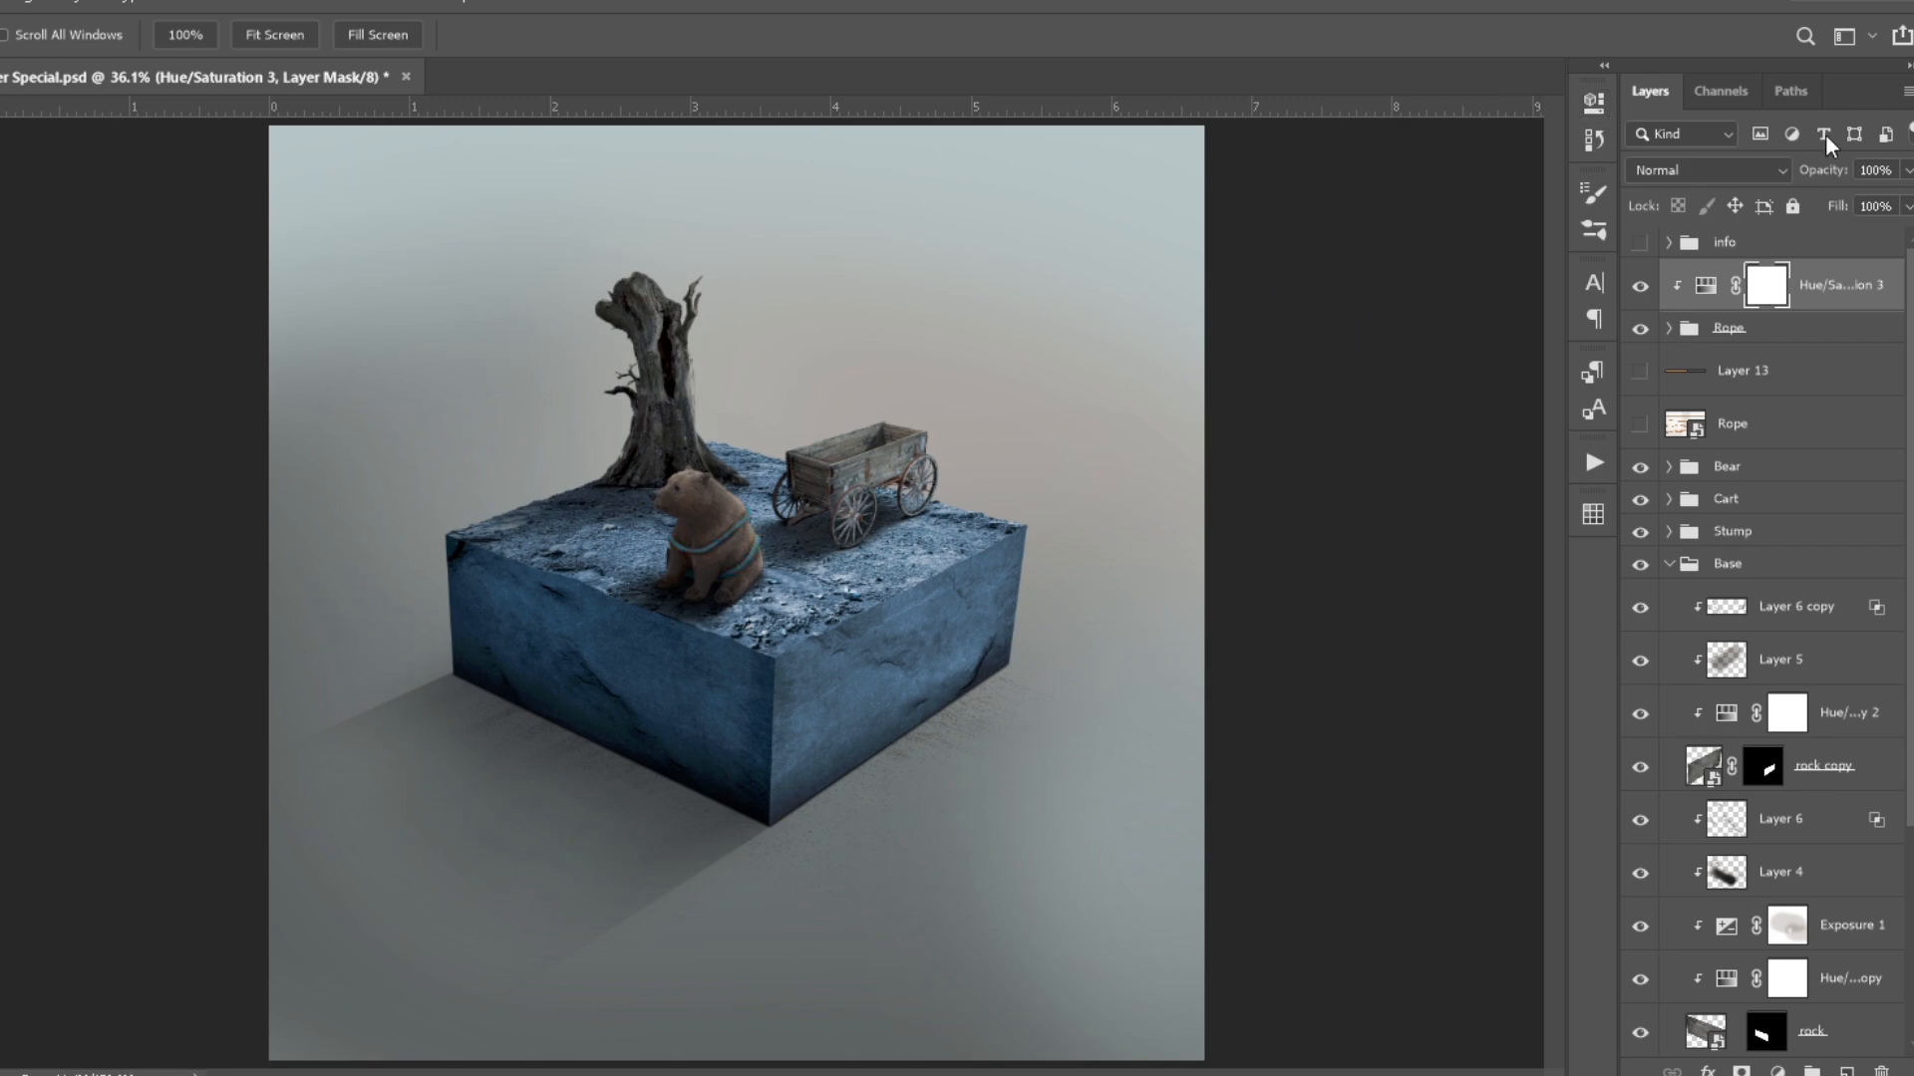
scroll(856, 566, "up", 7)
key("ctrl+s")
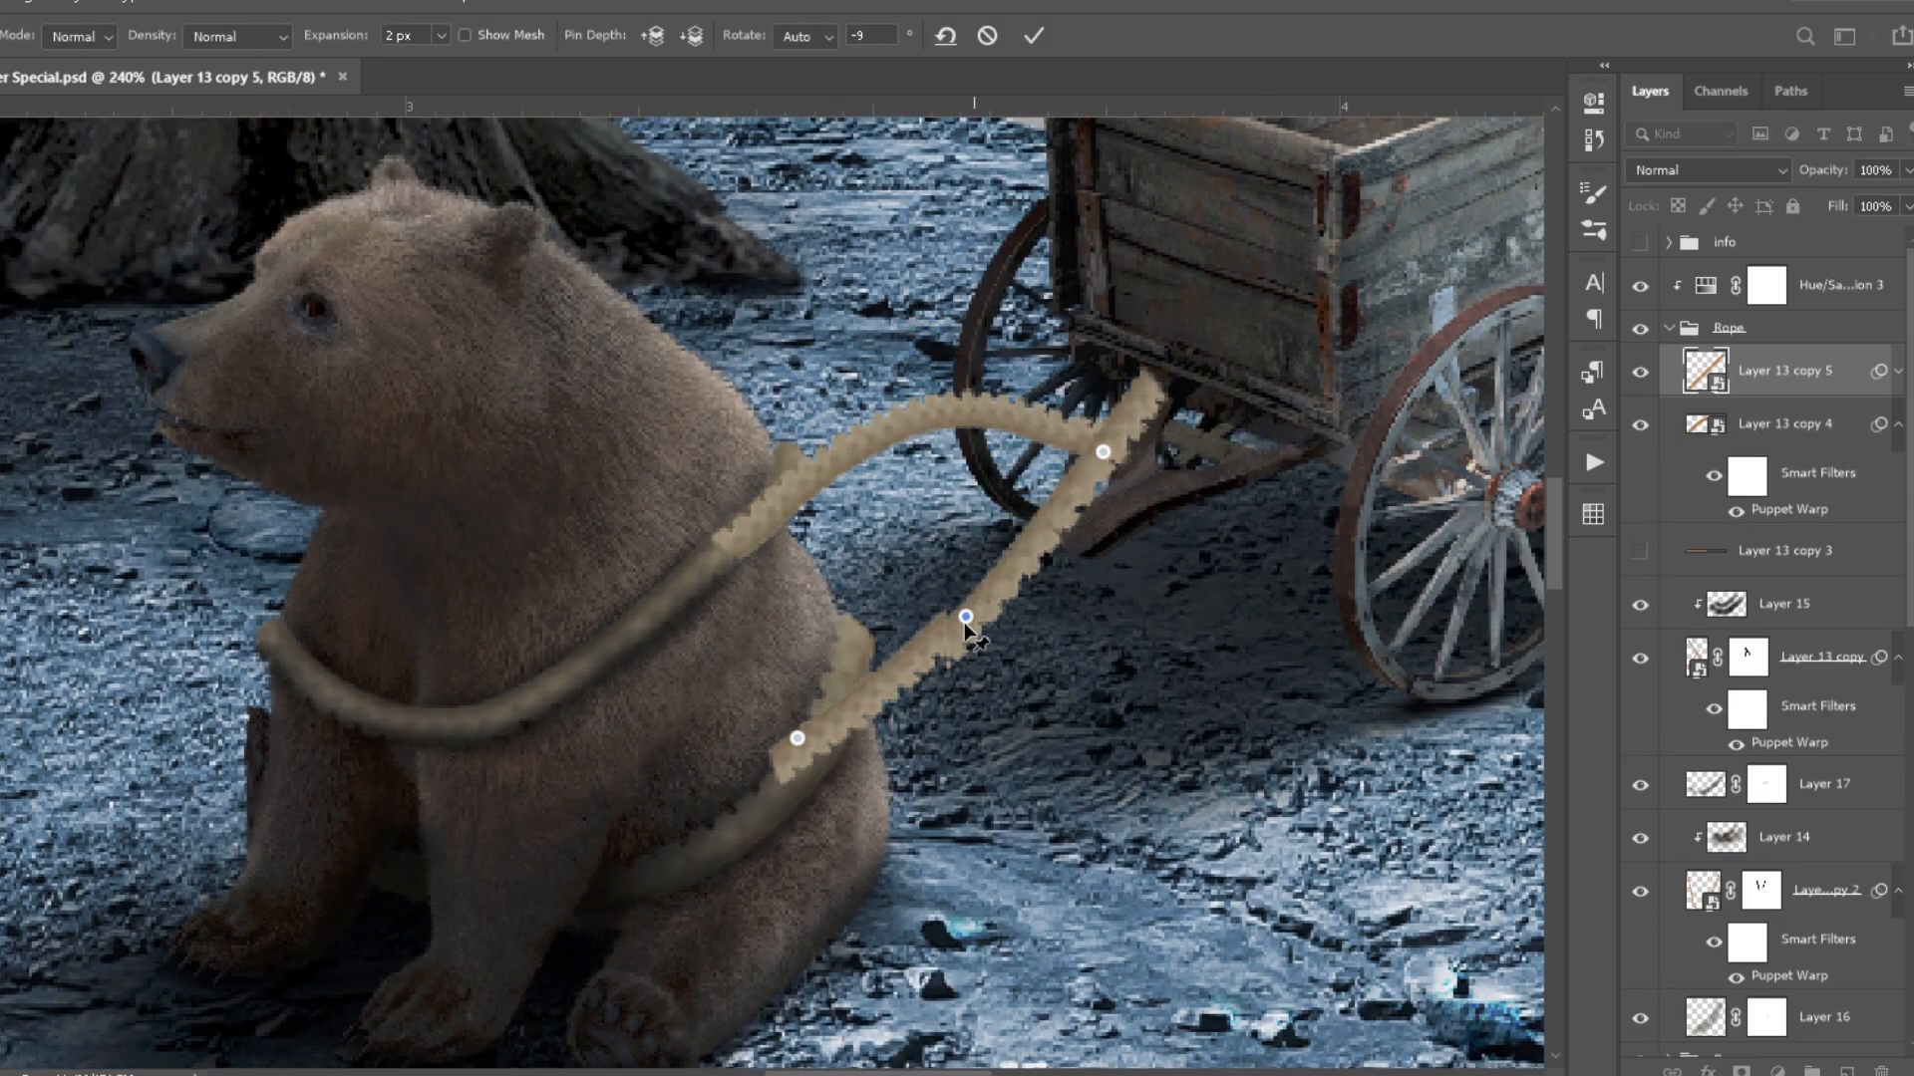
- Bend two rope copies from the bear's loops to the cart's drawbar with Puppet Warp and stack them beneath the loop layers
left_click_drag(1133, 428, 1141, 522)
left_click(797, 739)
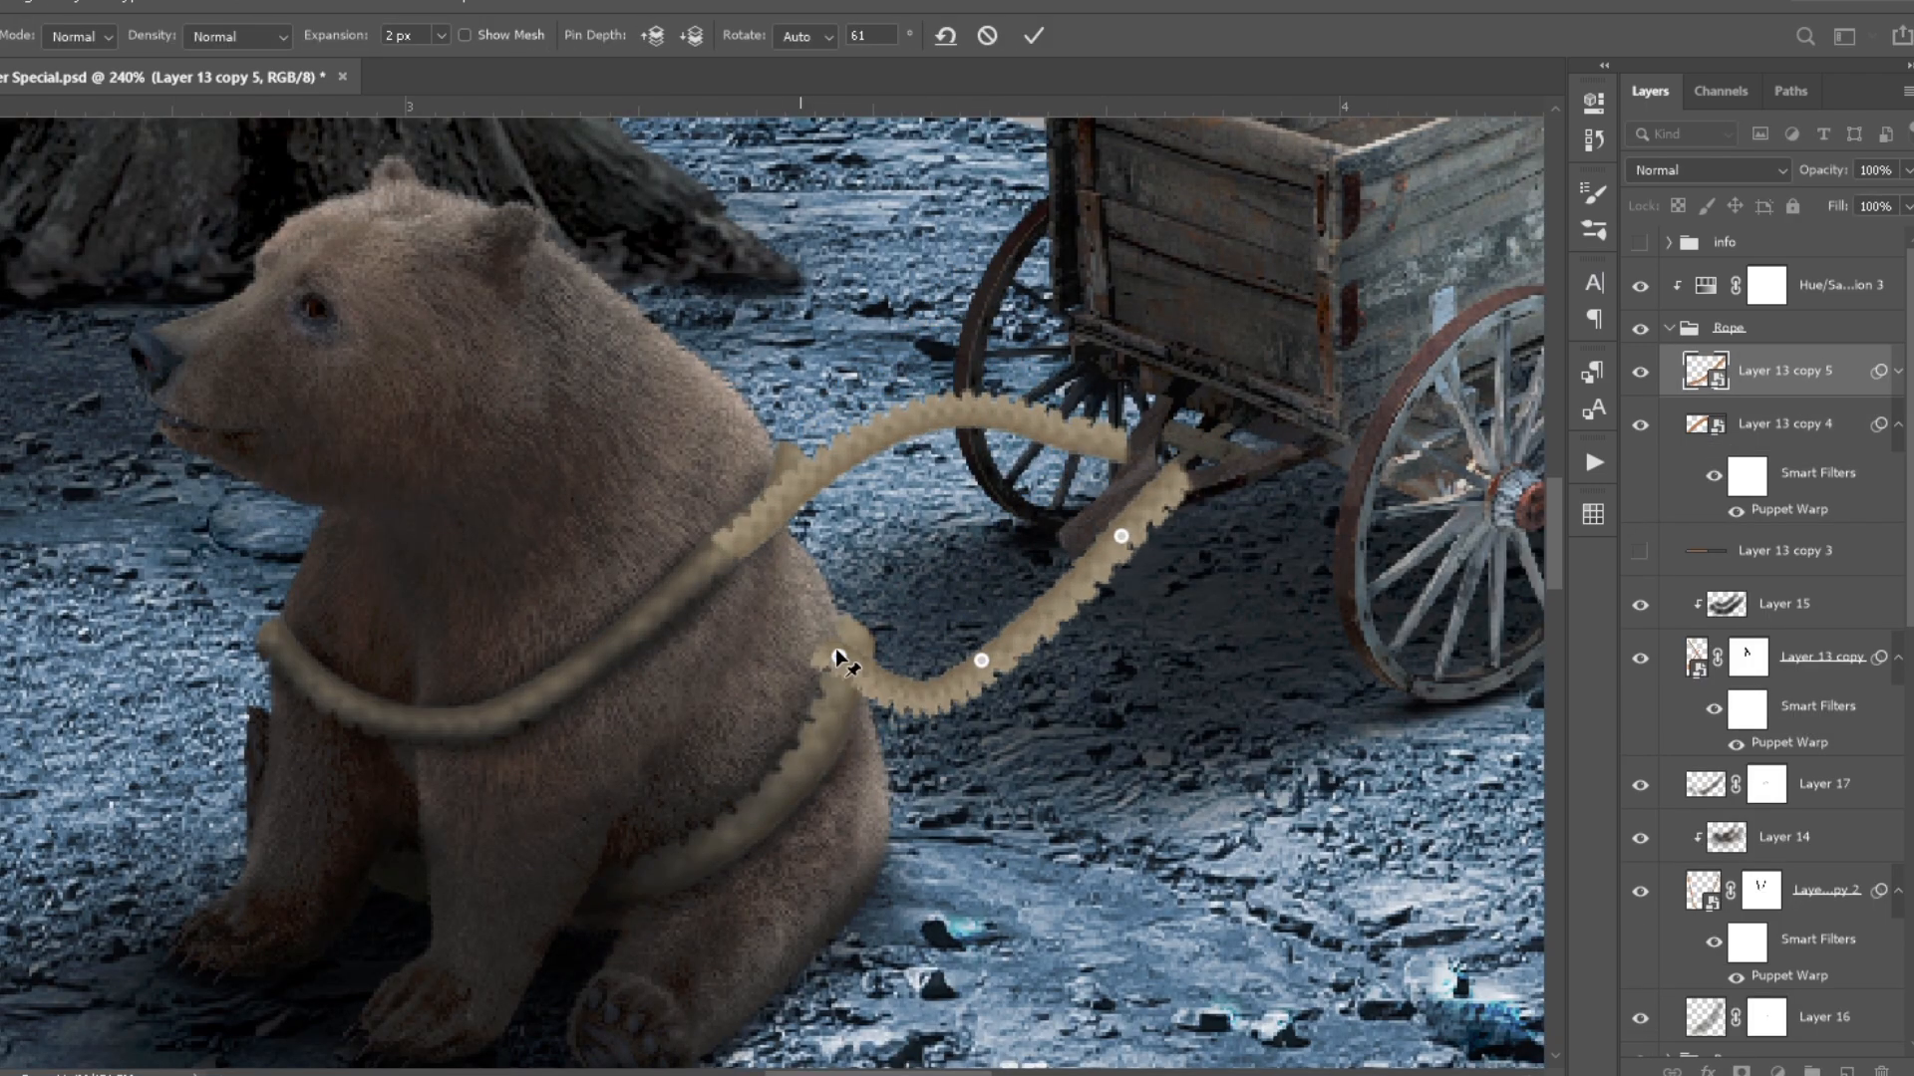
key("Return")
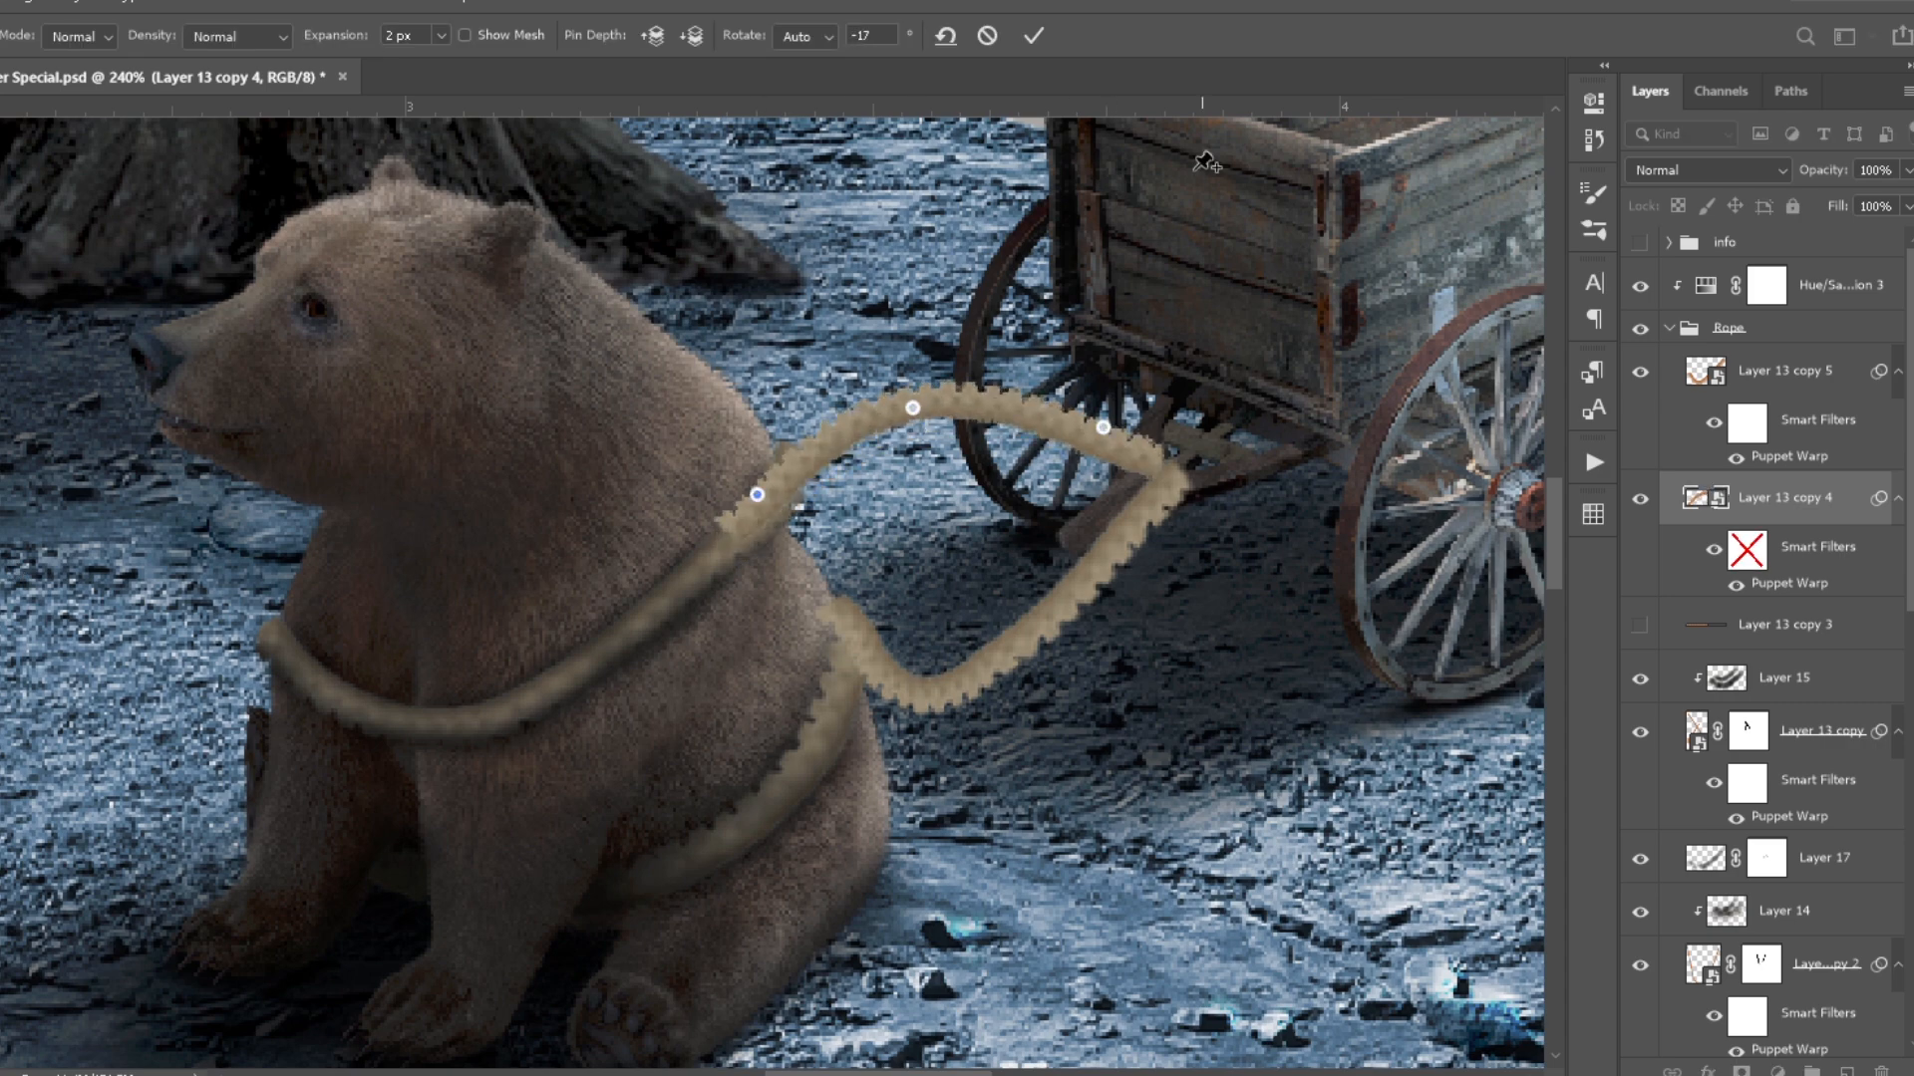
key("Return")
left_click_drag(1784, 424, 1794, 927)
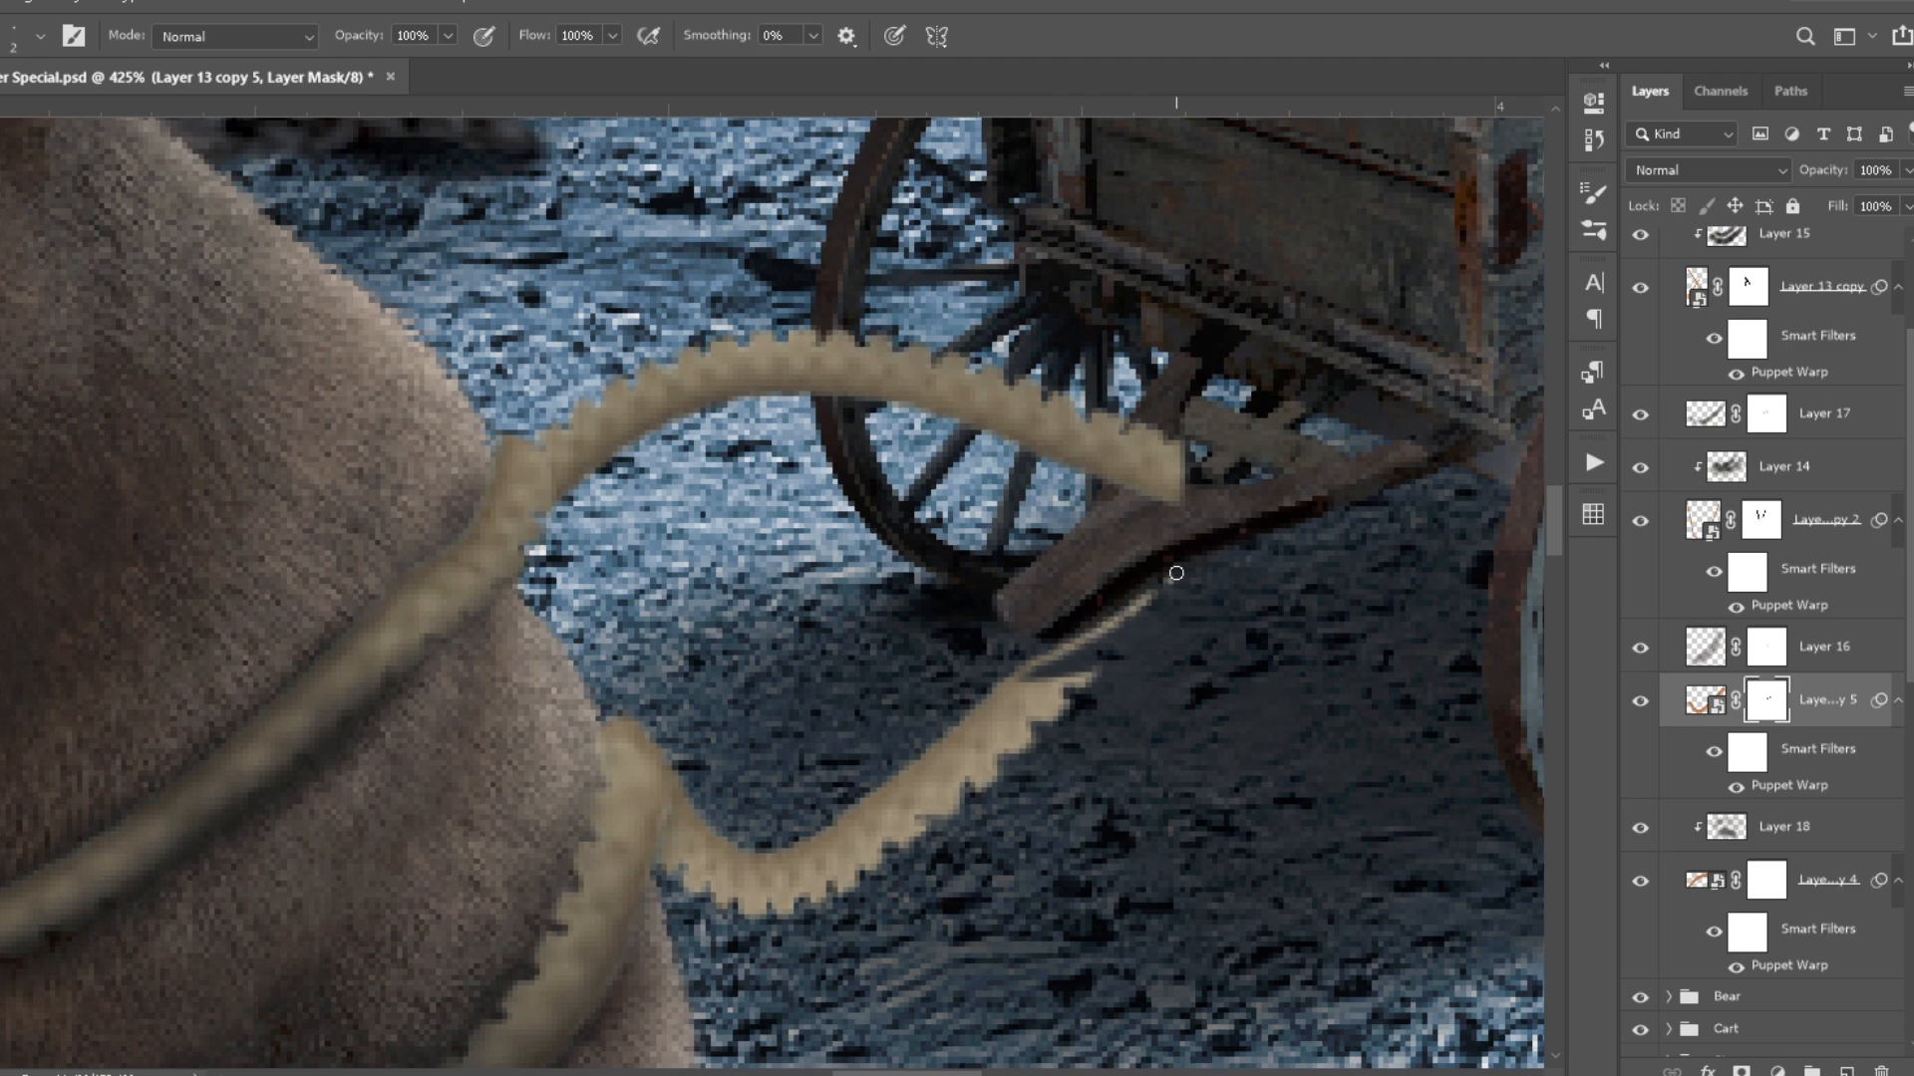
- Mask the cart end of the upper connecting rope so that it meets the drawbar
left_click(1766, 881)
left_click(1641, 881)
left_click(1641, 881)
left_click_drag(1108, 519, 1196, 528)
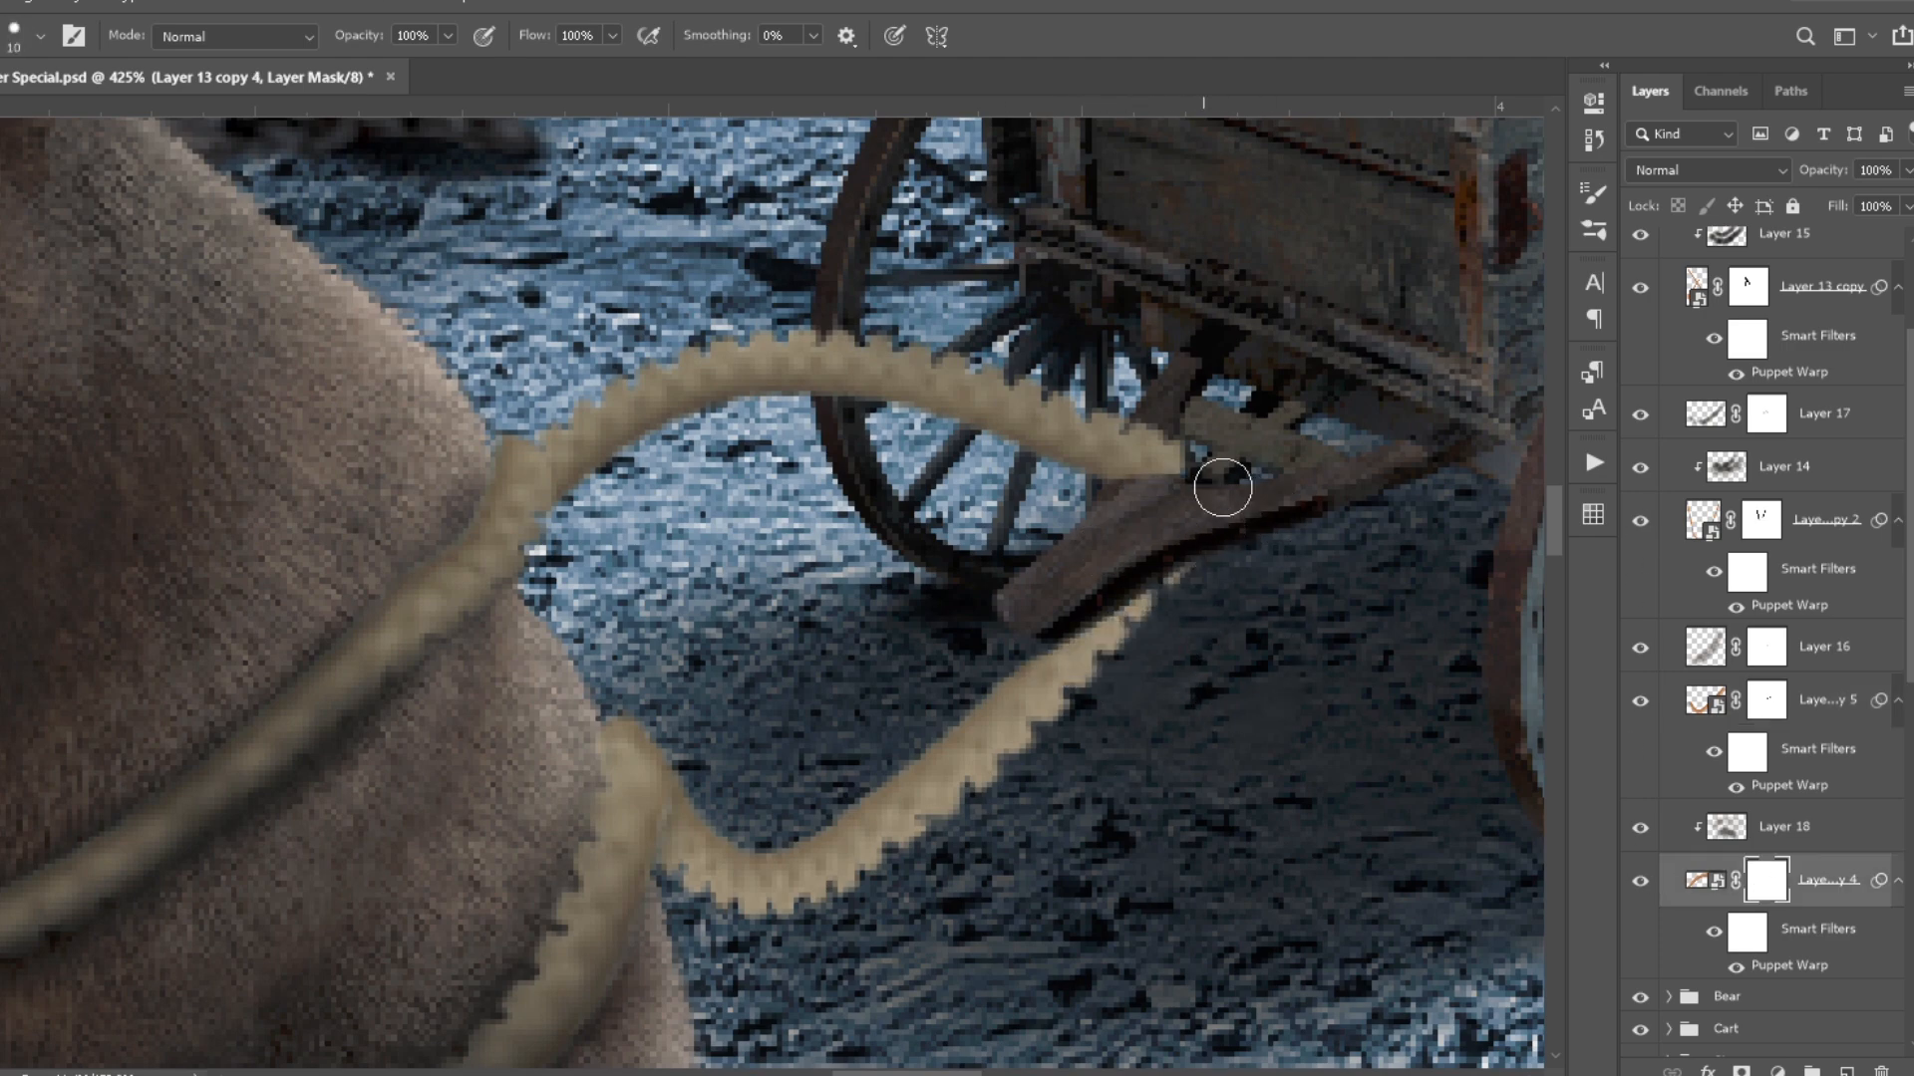
scroll(868, 413, "down", 4)
- Shade the lower connecting rope on a new clipped layer at 20% brush opacity and add a layer mask to it
left_click(1705, 700)
left_click(1846, 1071)
right_click(795, 809, "alt")
key("ctrl+alt+g")
key("2")
mouse_move(803, 768)
left_mouse_down()
mouse_move(1047, 588)
mouse_move(762, 743)
left_mouse_up()
left_click(1741, 1071)
left_click(1728, 701)
left_click_drag(1058, 538, 997, 598)
- Deepen the upper connecting rope's shading and paint a highlight on a new clipped layer with a changed blend mode and reduced opacity
left_click(1727, 881)
left_click_drag(1097, 464, 897, 399)
left_click(1846, 1072)
key("ctrl+alt+g")
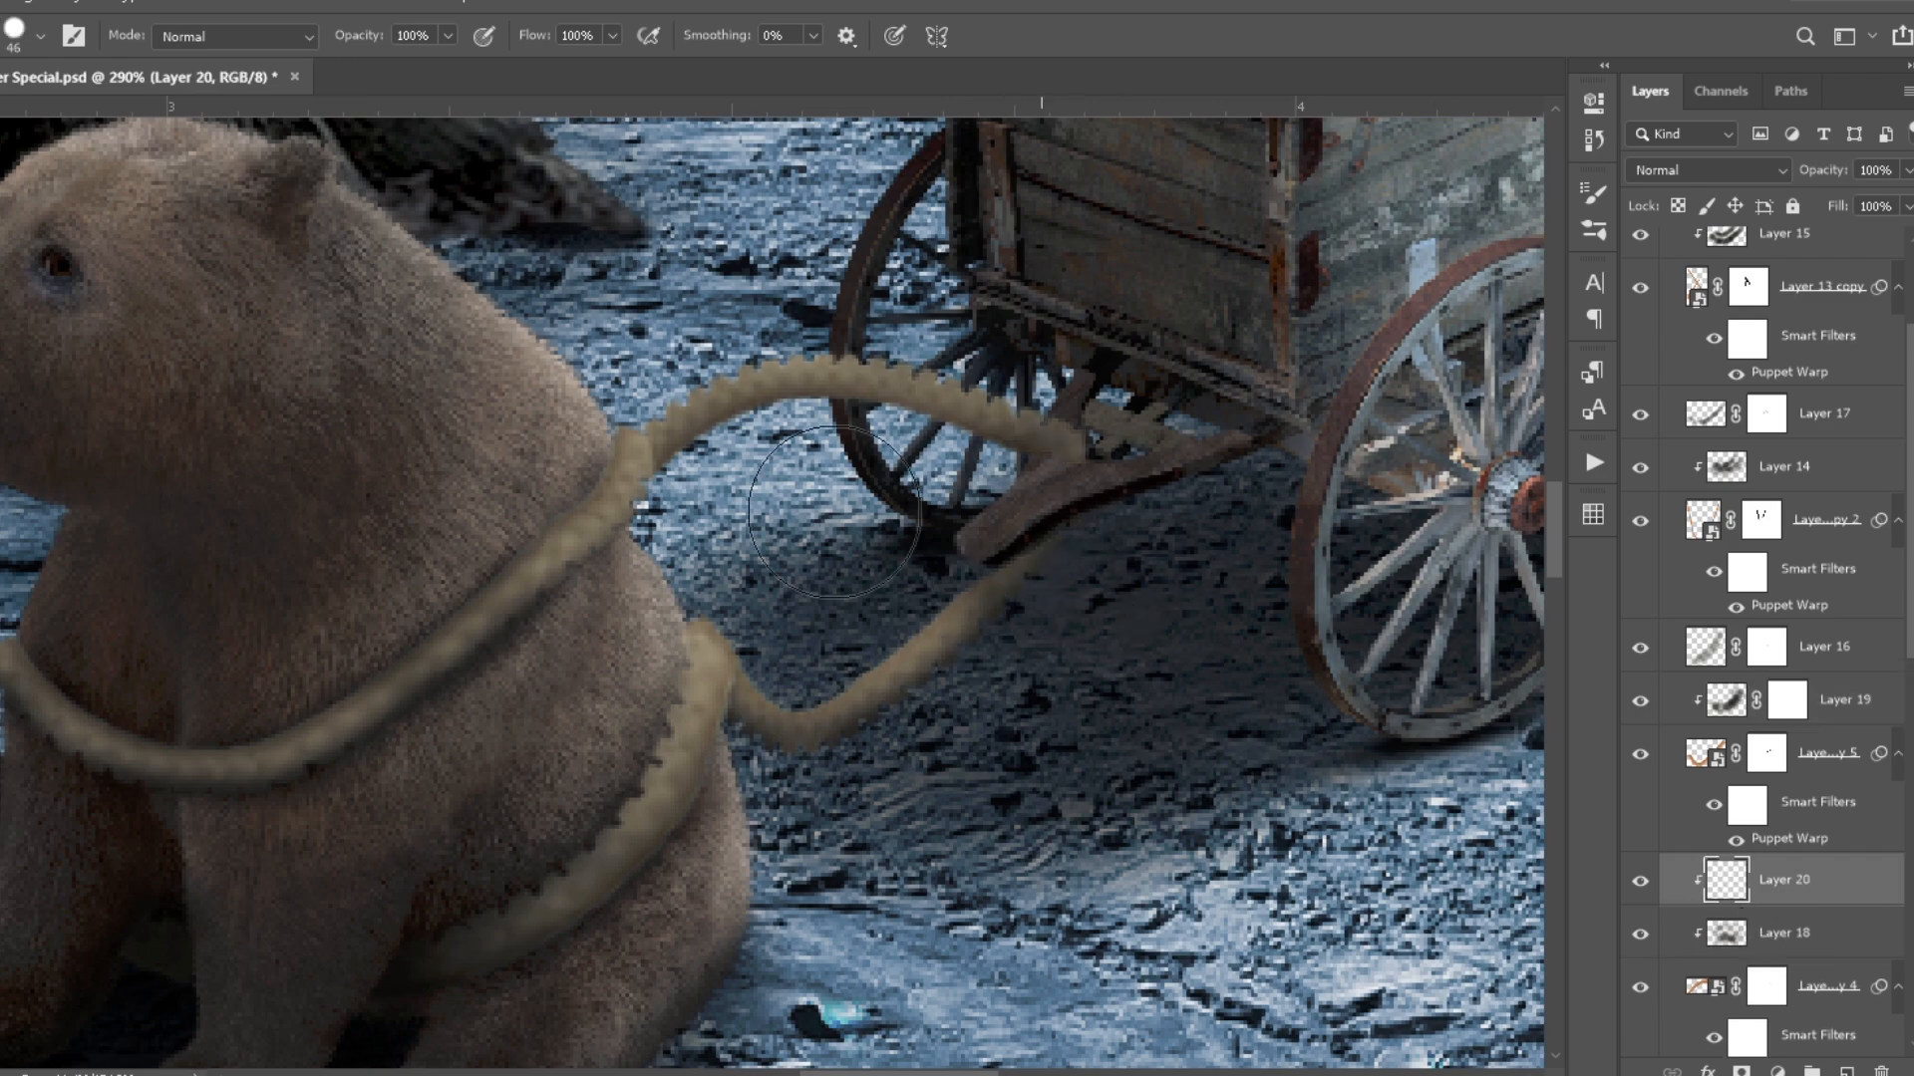
left_click_drag(661, 439, 1007, 419)
left_click(1711, 171)
left_click_drag(1845, 170, 1814, 169)
- Paint a highlight along the lower connecting rope on a new clipped layer, set it to Soft Light at 63% opacity, and save
left_click(1844, 700)
left_click(1846, 1072)
left_click_drag(742, 688, 967, 596)
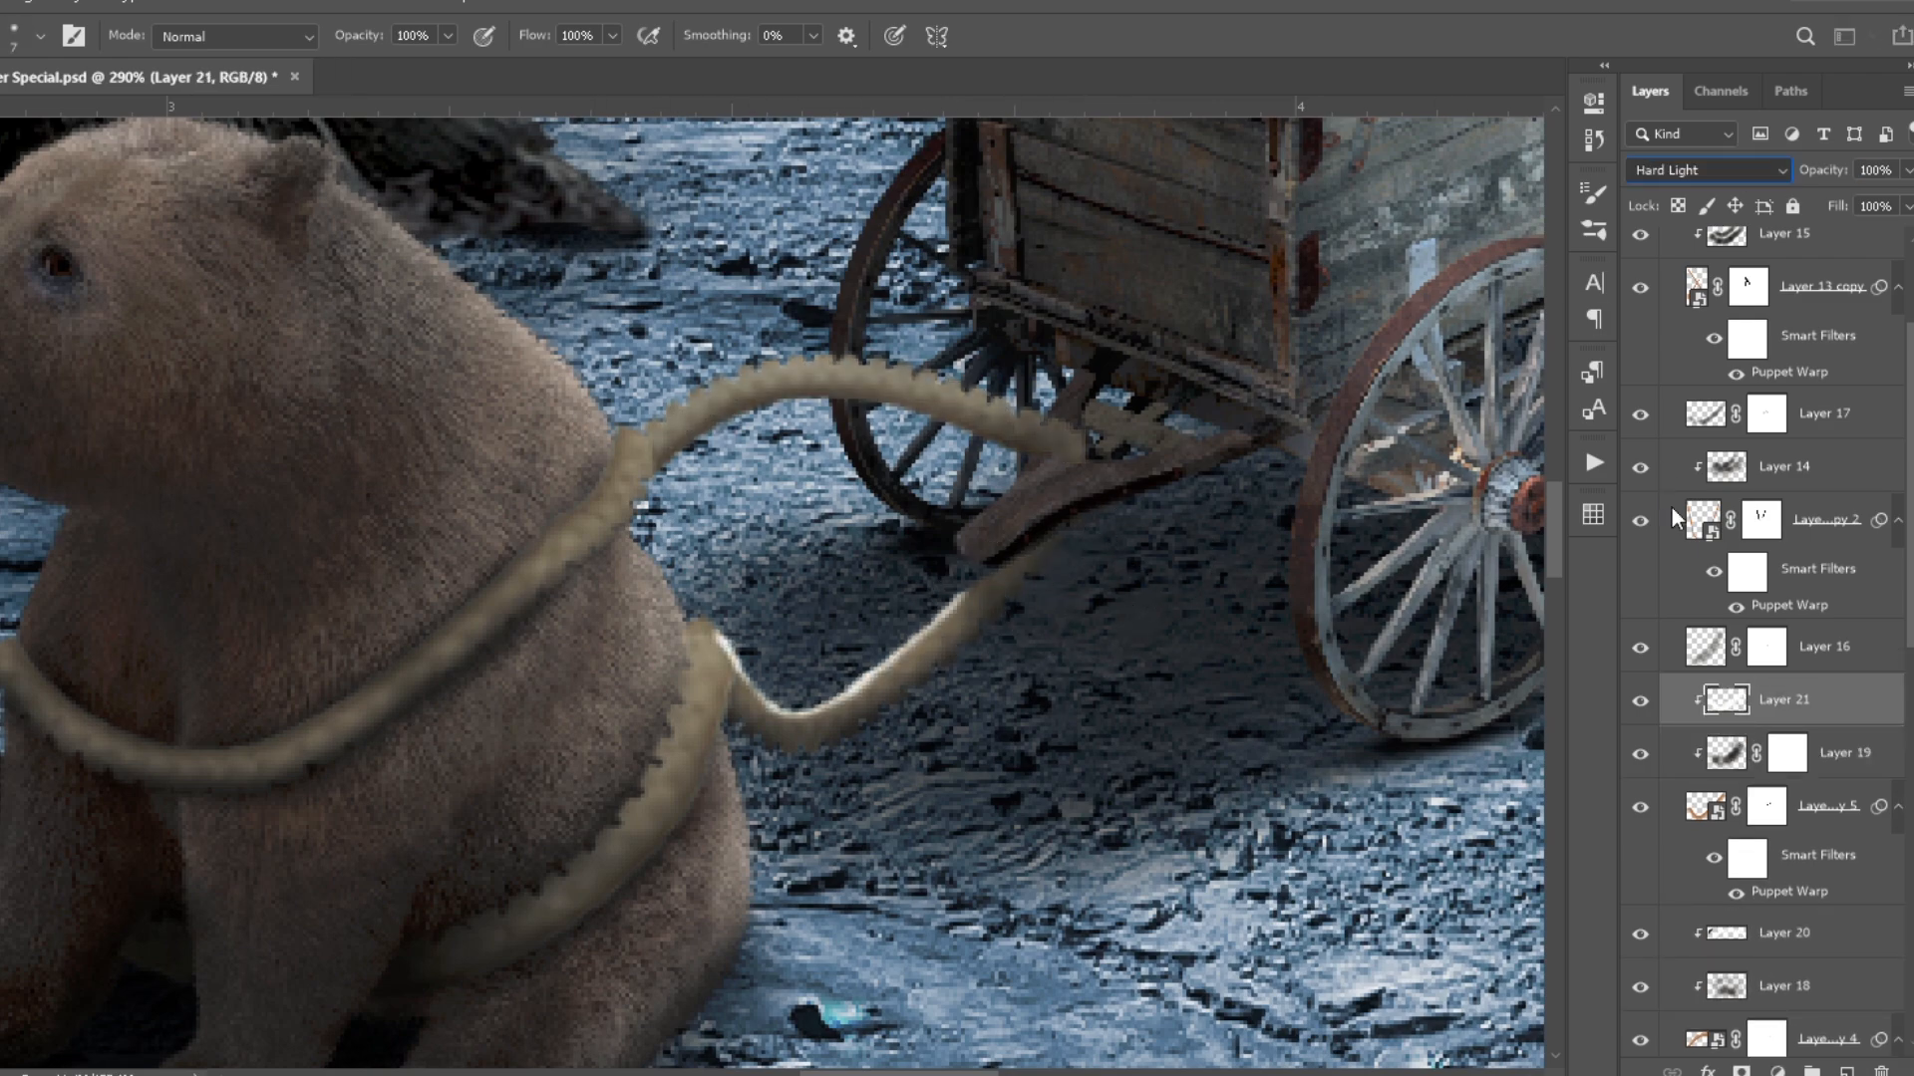
left_click(1717, 170)
key("ctrl+0")
key("ctrl+s")
left_click_drag(818, 511, 1007, 513)
key("ctrl+0")
left_click_drag(838, 484, 898, 486)
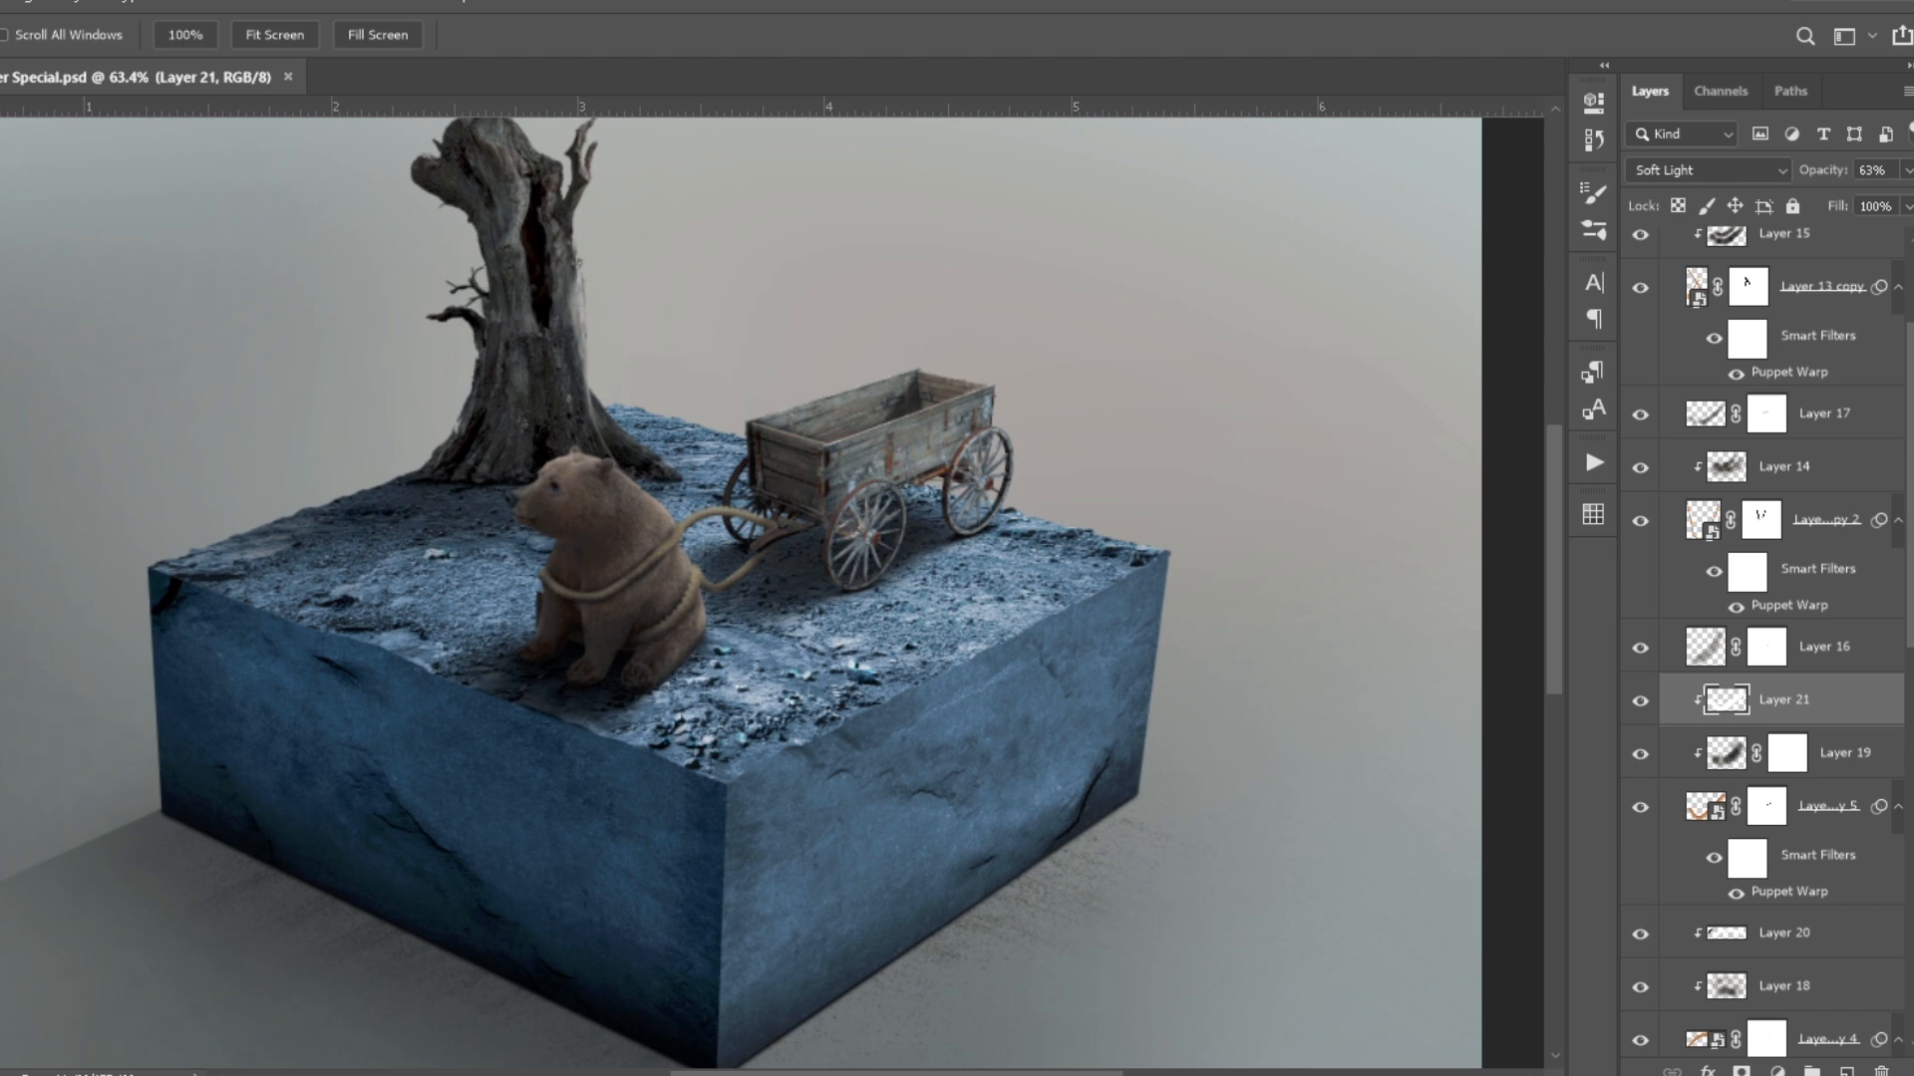
key("ctrl+0")
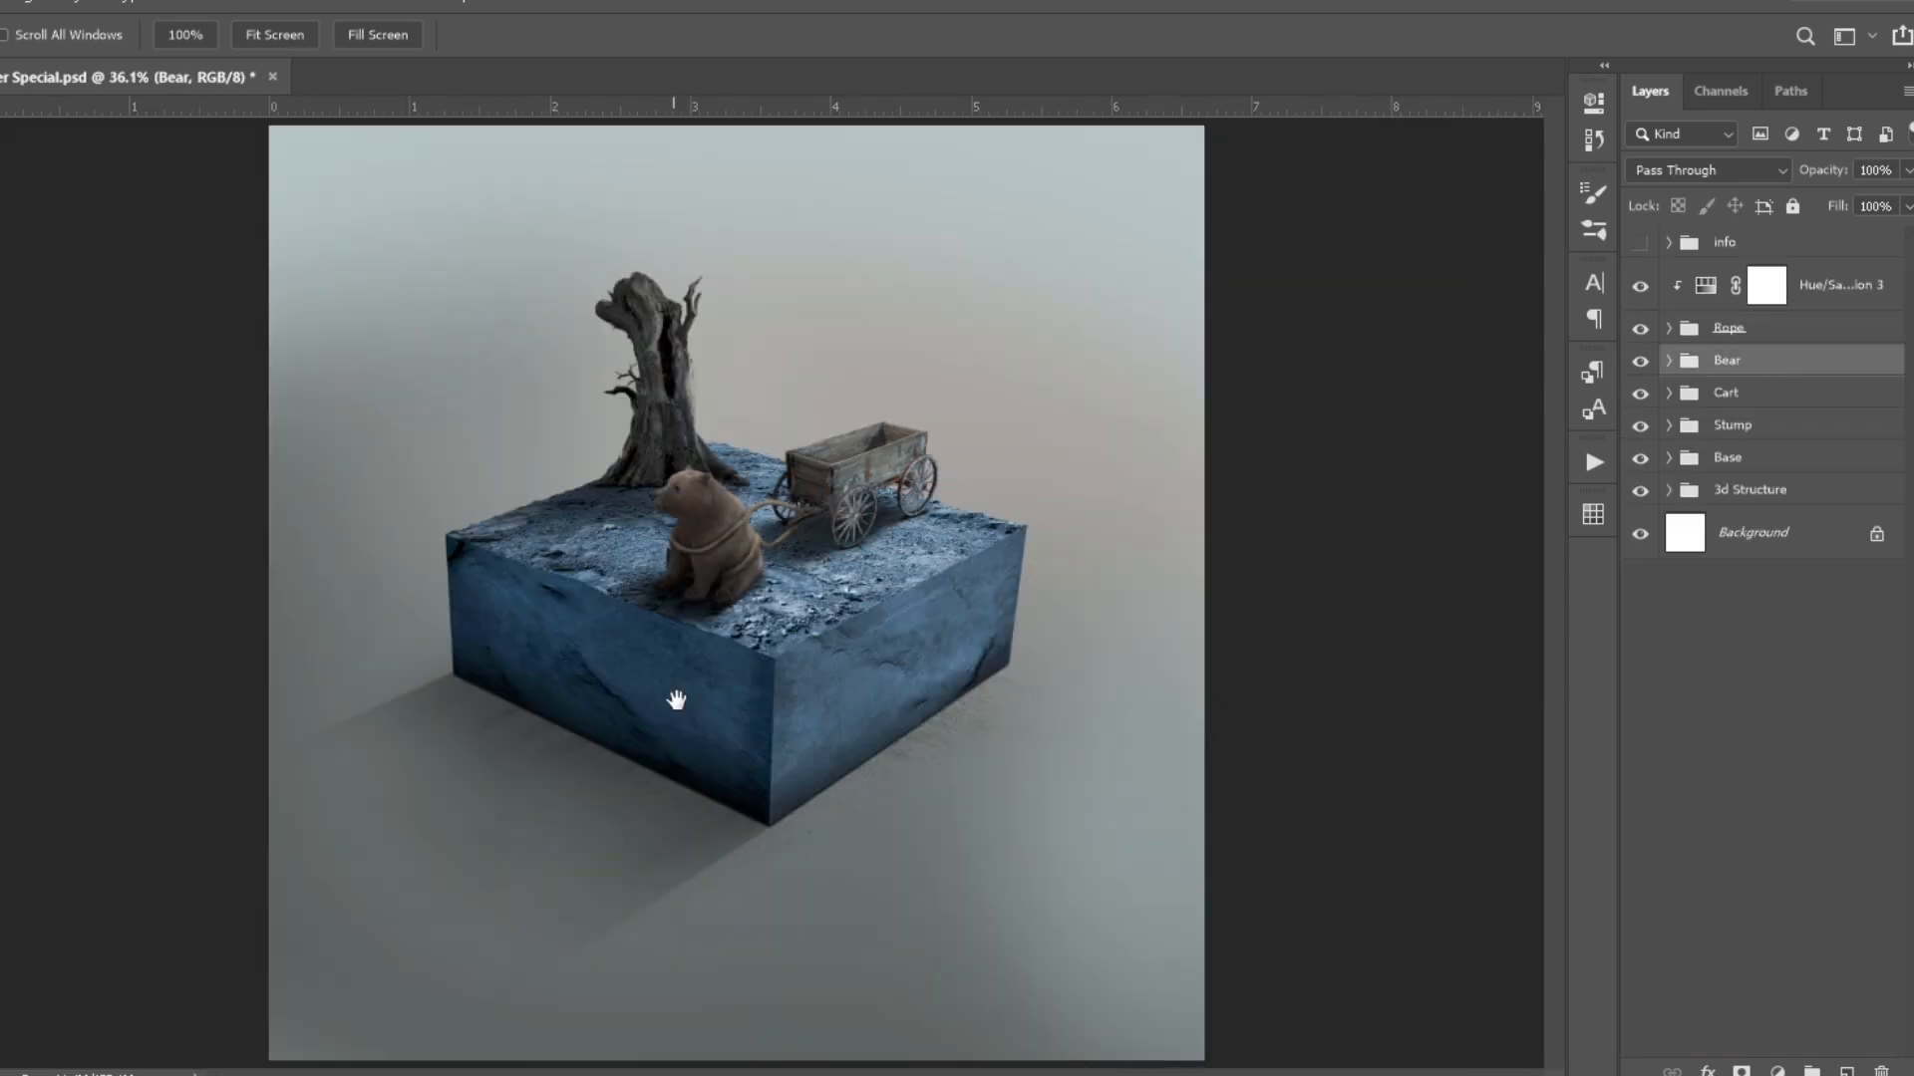
- Create a layer named firefly above the Bear group and prepare a larger brush with an orange colour
left_click(1846, 1072)
double_click(1749, 371)
scroll(501, 506, "up", 2)
key("bracketright")
key("bracketright")
key("bracketright")
key("bracketright")
key("bracketright")
key("bracketright")
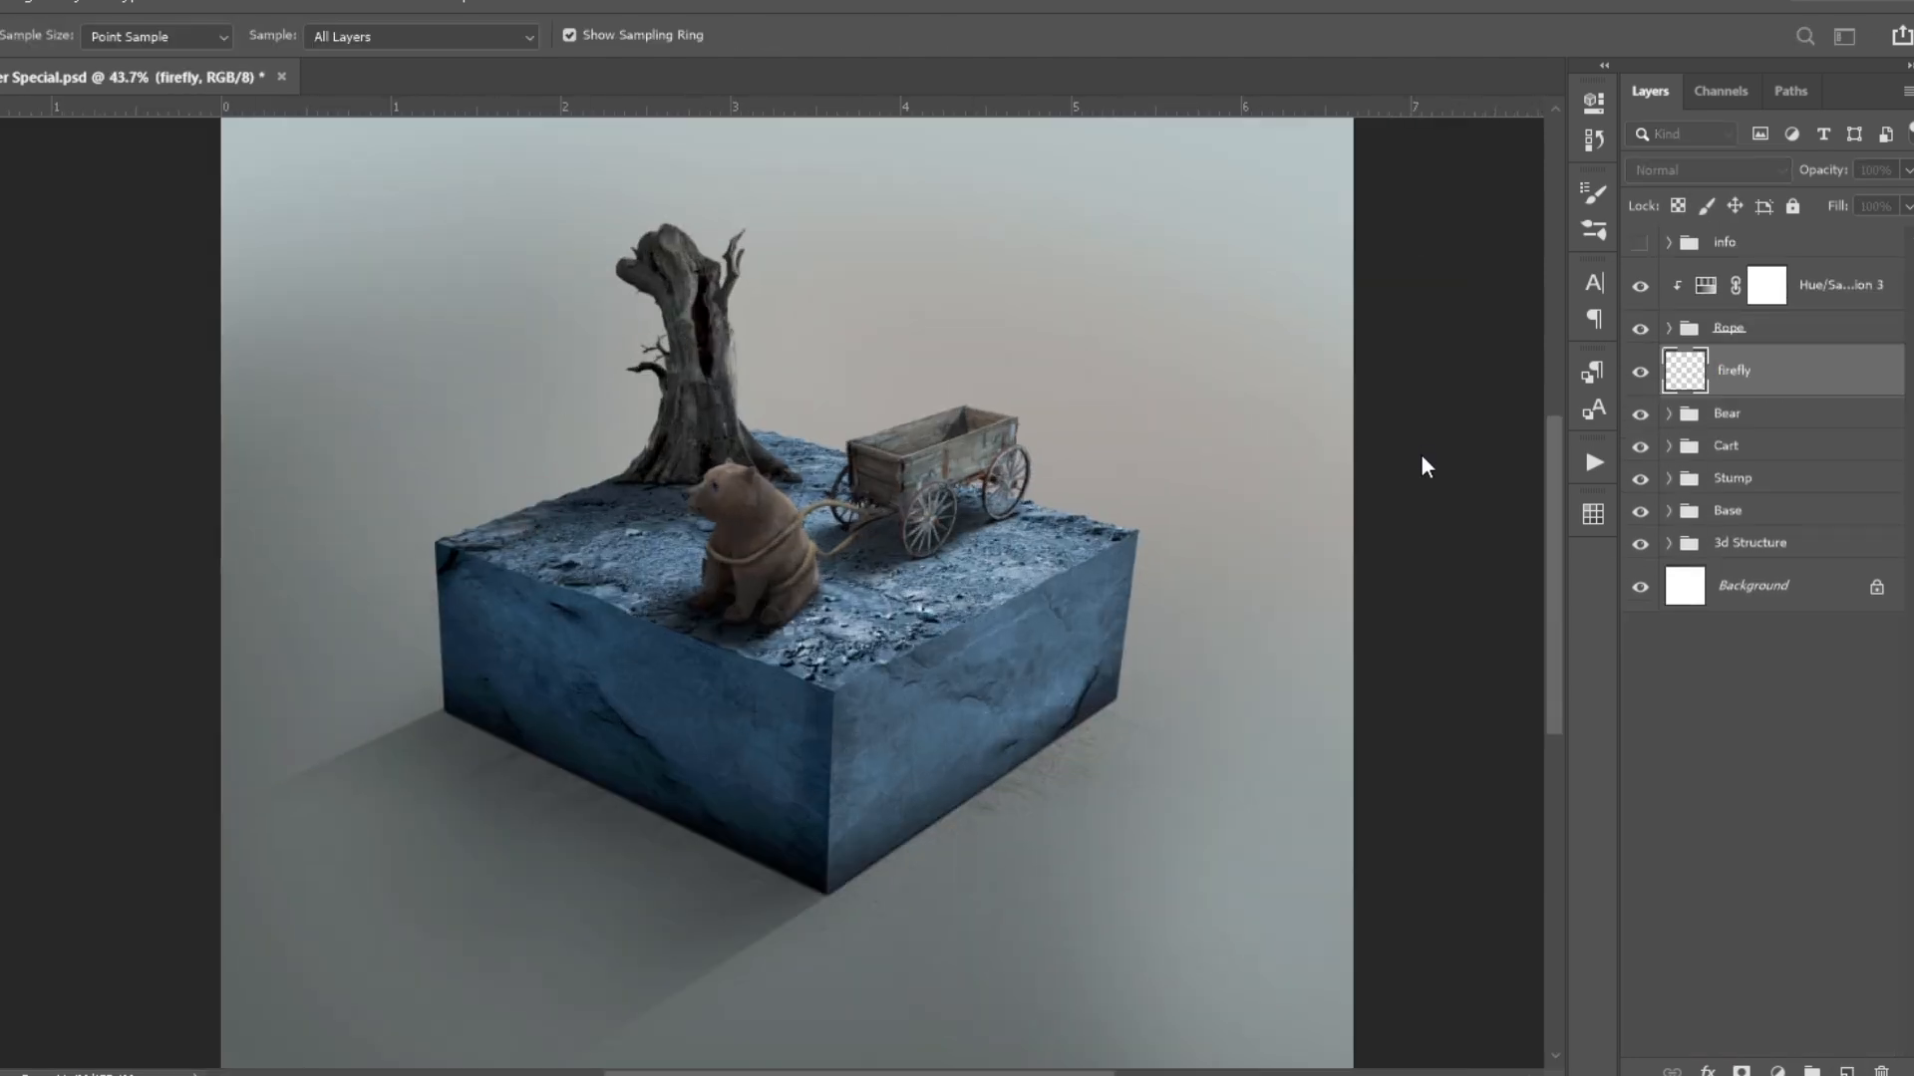
left_click(1422, 458)
- Paint a glowing orange firefly with a bright core at the base of the tree trunk, enlarging the brush for the glow
scroll(690, 448, "up", 4)
left_click(661, 479)
scroll(655, 488, "up", 8)
key("bracketright")
key("bracketright")
key("bracketright")
key("bracketright")
key("bracketright")
key("bracketright")
key("bracketright")
key("bracketright")
left_click(673, 463)
left_click(653, 466)
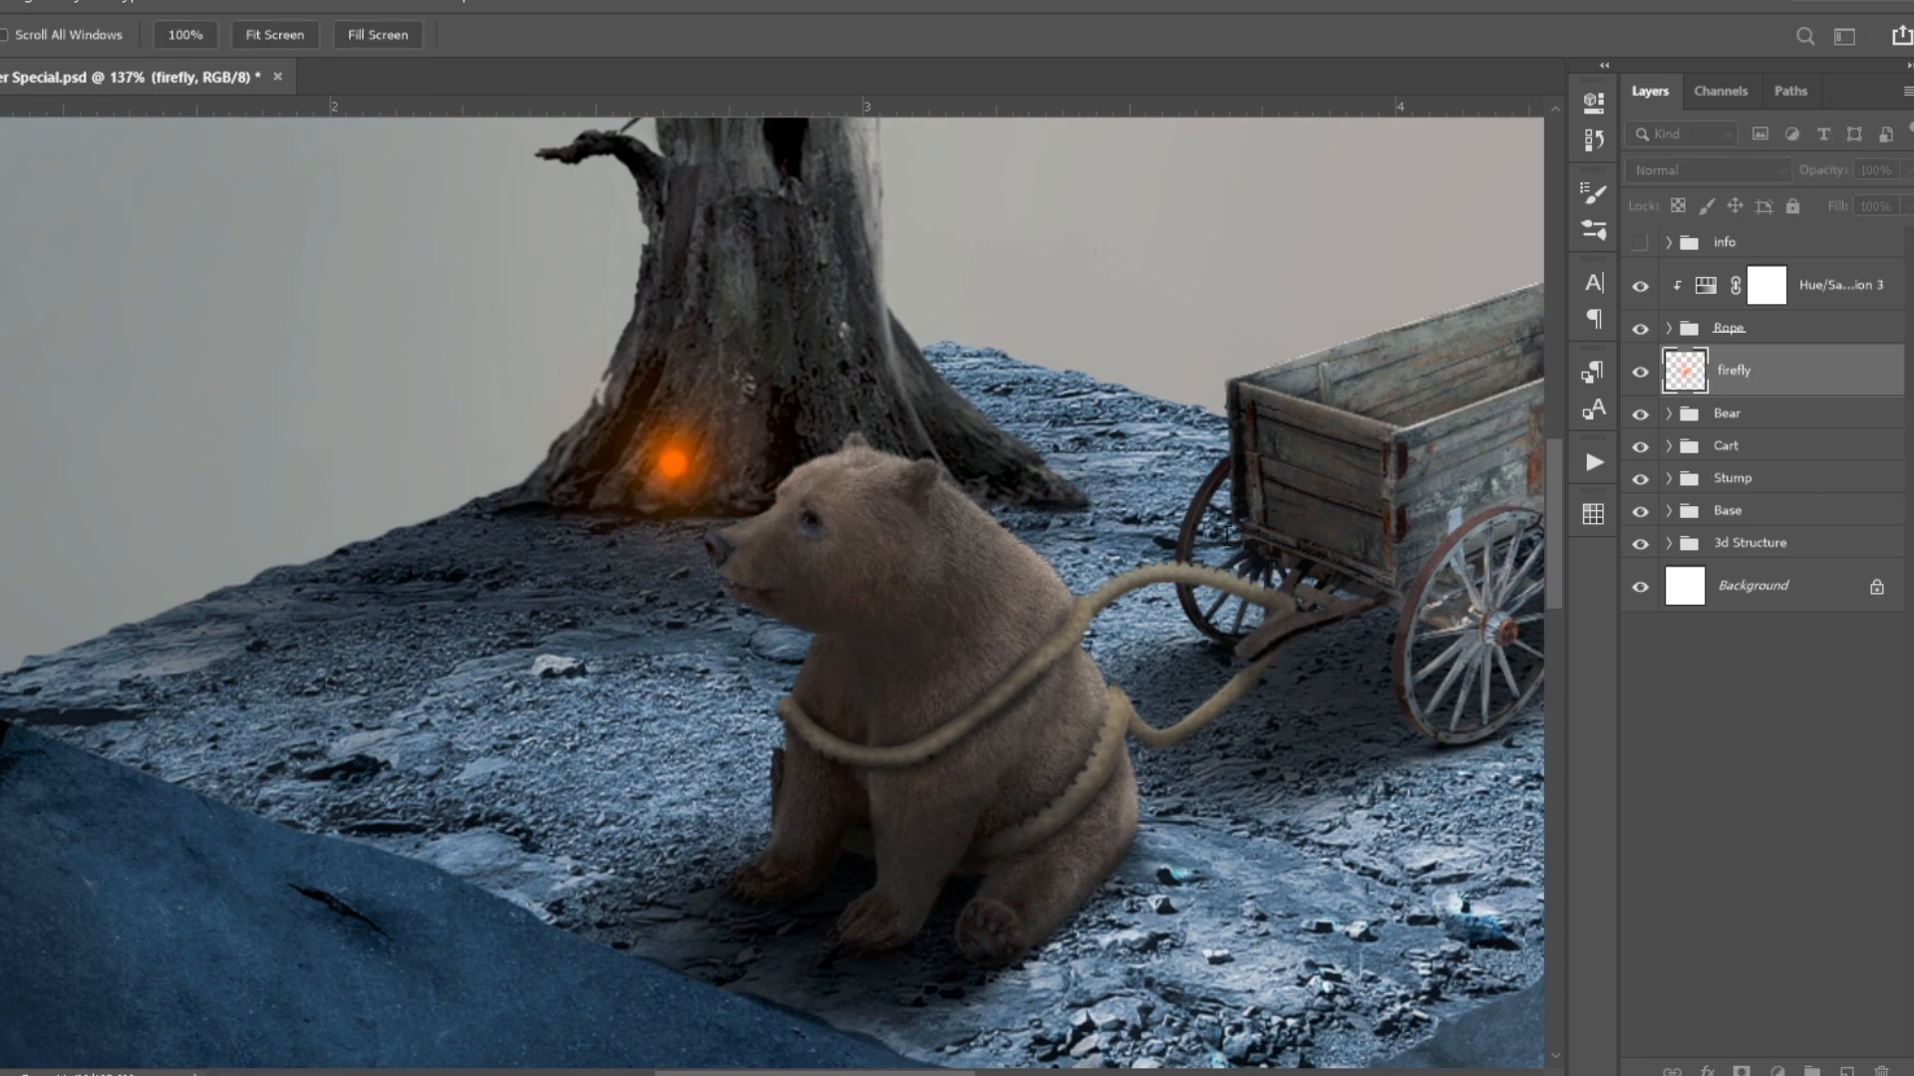
- Adjust the firefly with Free Transform and paint a wider soft orange glow around it on a new layer at 20% brush opacity
key("Return")
scroll(618, 401, "down", 14)
scroll(653, 473, "up", 13)
key("ctrl+t")
key("Return")
left_click_drag(626, 468, 596, 504)
scroll(725, 359, "down", 8)
key("ctrl+shift+alt+n")
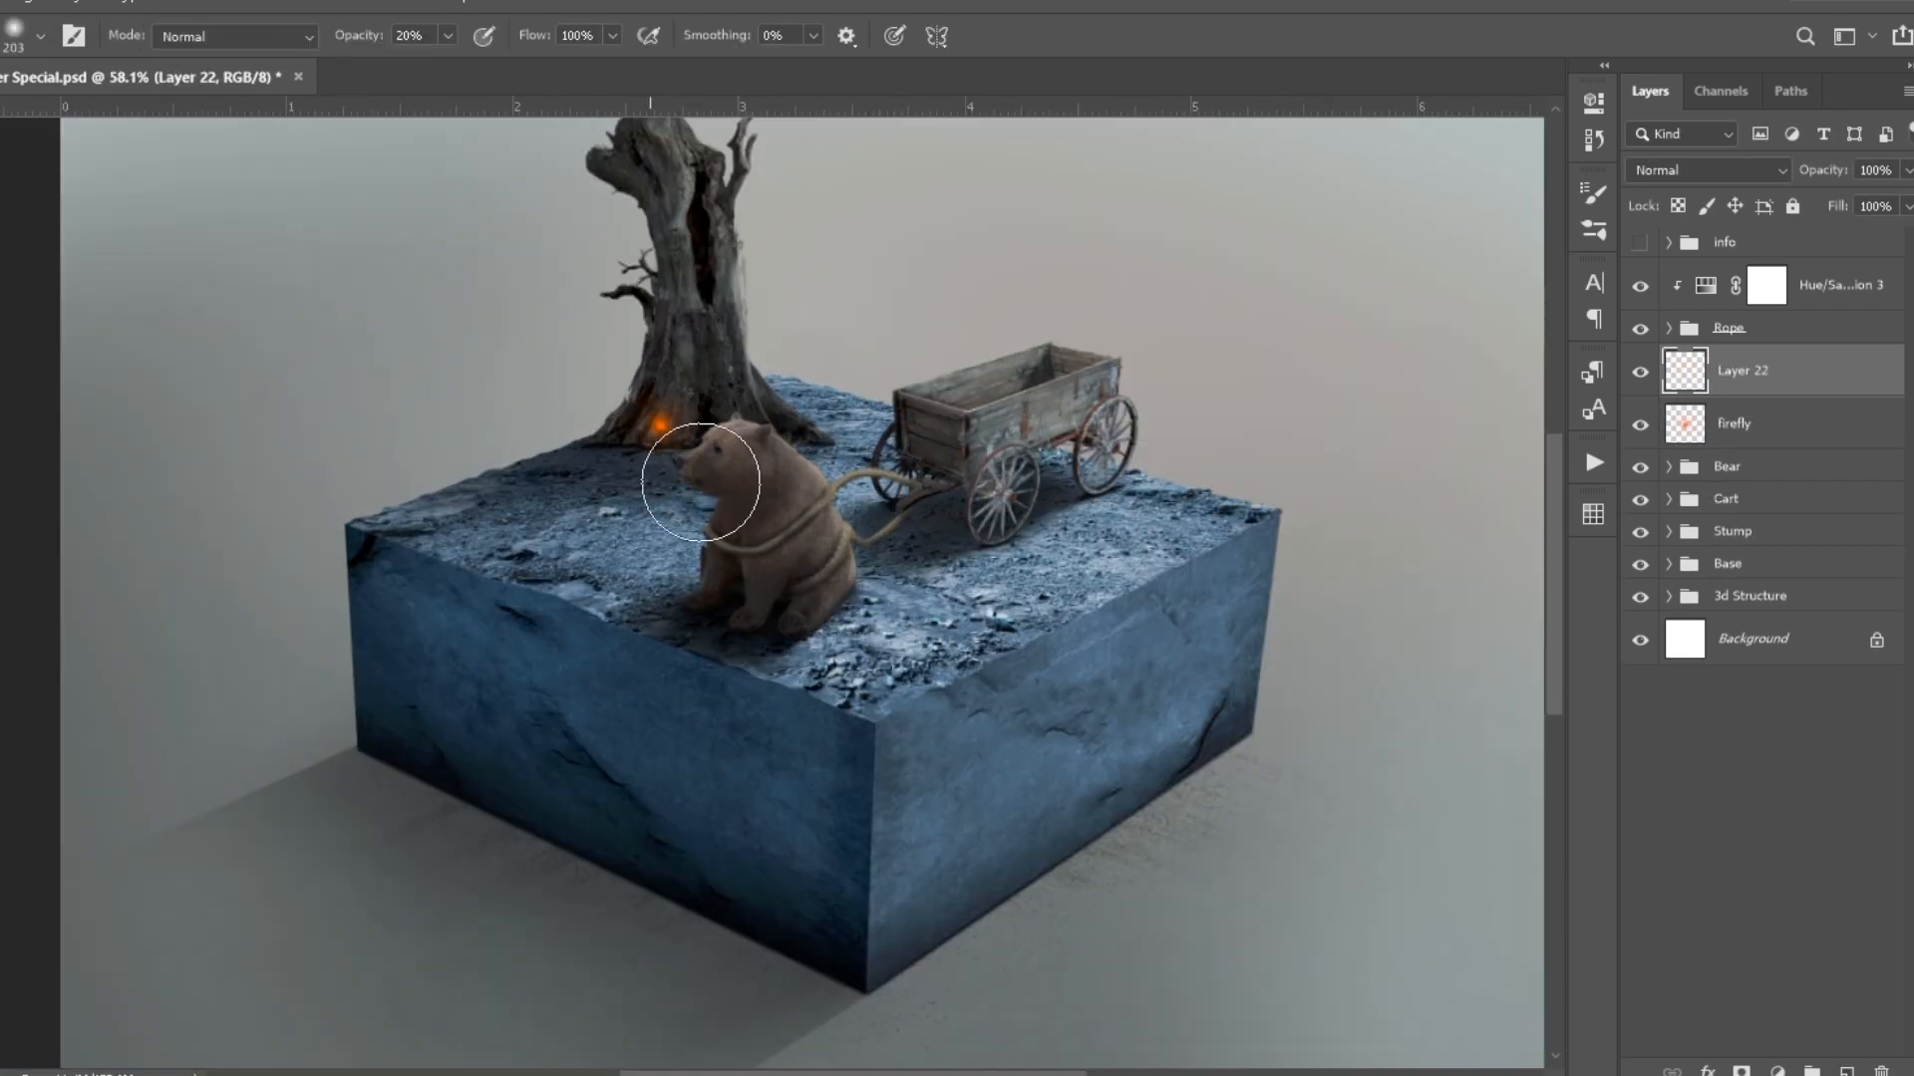
left_click(662, 426)
- Add a clipped Hue/Saturation adjustment above the bear's topmost clipped layer in the Bear group and fill its mask with black
left_click(1728, 467)
left_click(1668, 466)
left_click(1781, 510)
left_click(1777, 1071)
left_click(1834, 738)
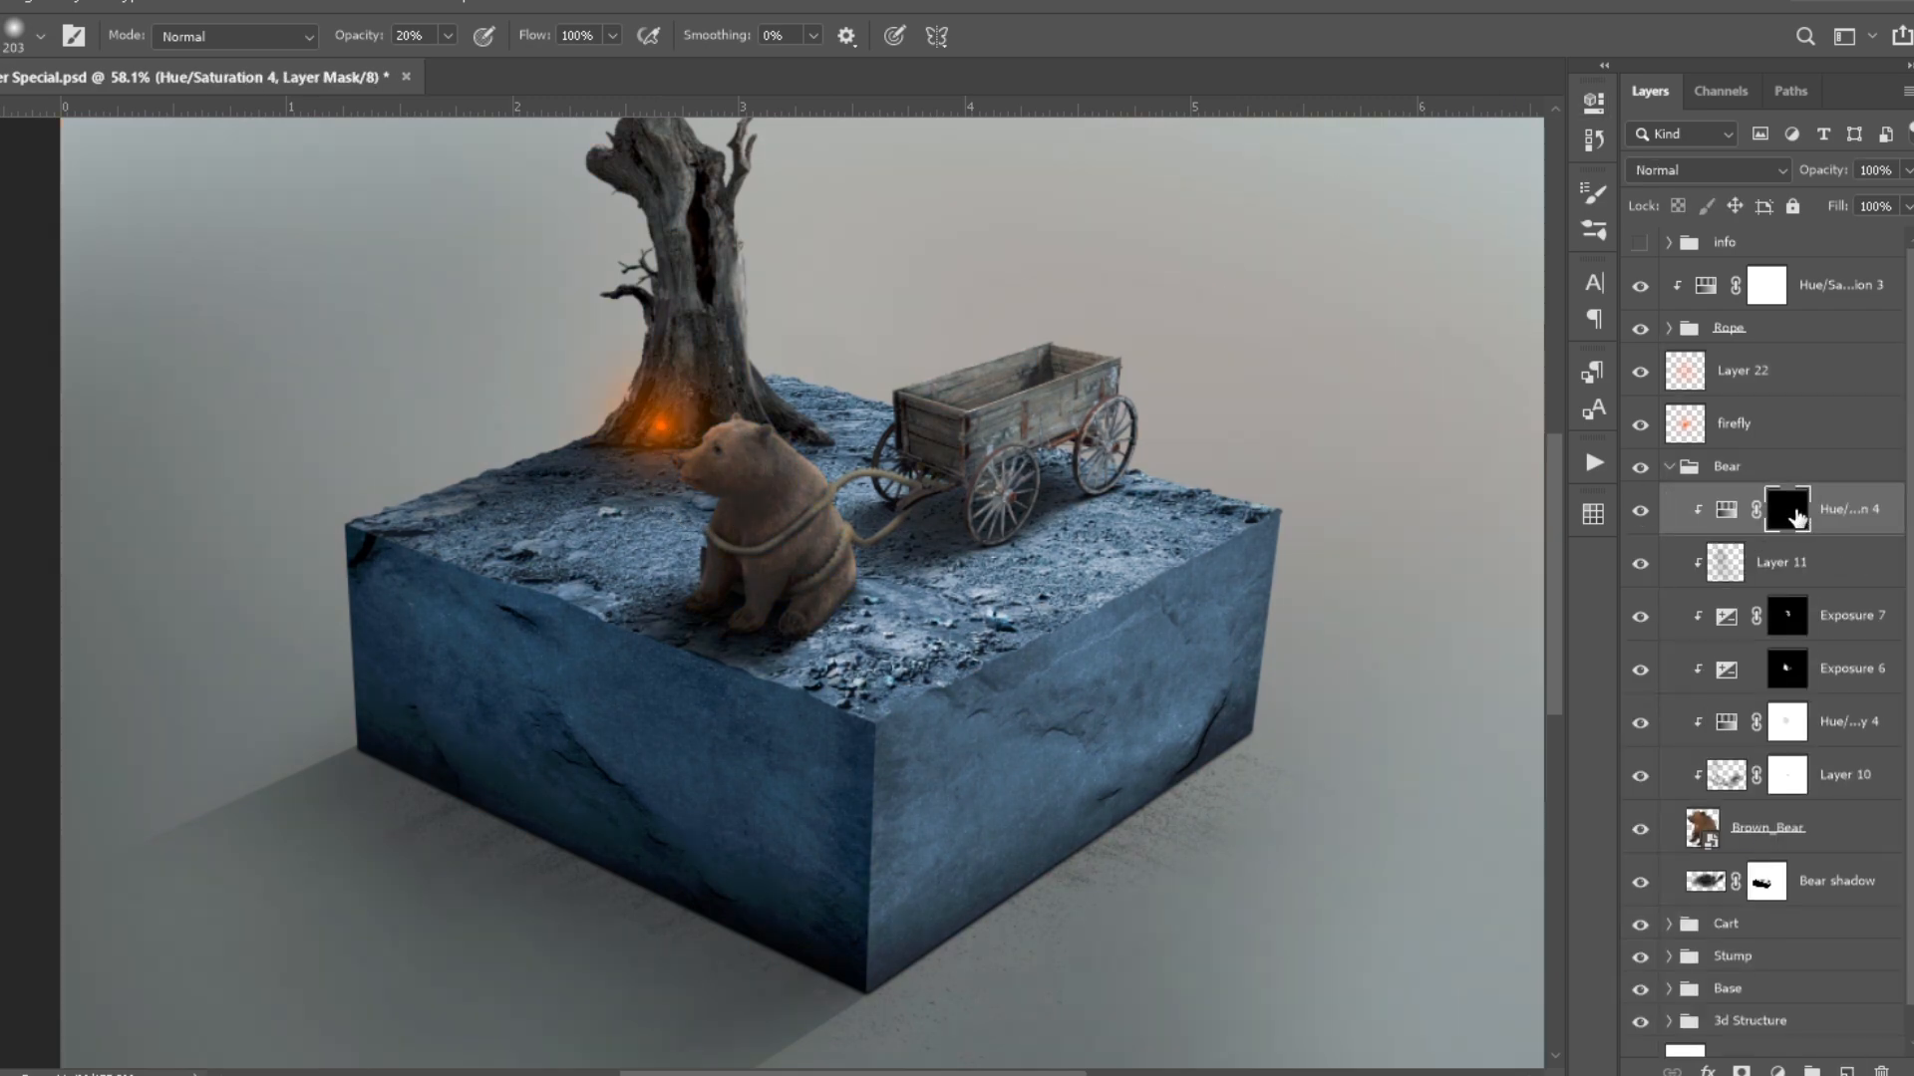
- Group Layer 22 and the firefly layer into a group named firefly
scroll(695, 429, "up", 7)
left_click(1743, 371)
left_click(1734, 424, "shift")
left_click(1812, 1071)
type("firefly")
- Paint the Hue/Saturation 4 mask over the bear's head and chest to tint the side facing the firefly
left_click(1787, 436)
scroll(685, 444, "up", 8)
mouse_move(748, 438)
left_mouse_down()
mouse_move(625, 514)
mouse_move(581, 496)
left_mouse_up()
scroll(597, 617, "down", 10)
left_click(1729, 360)
key("v")
scroll(705, 418, "down", 8)
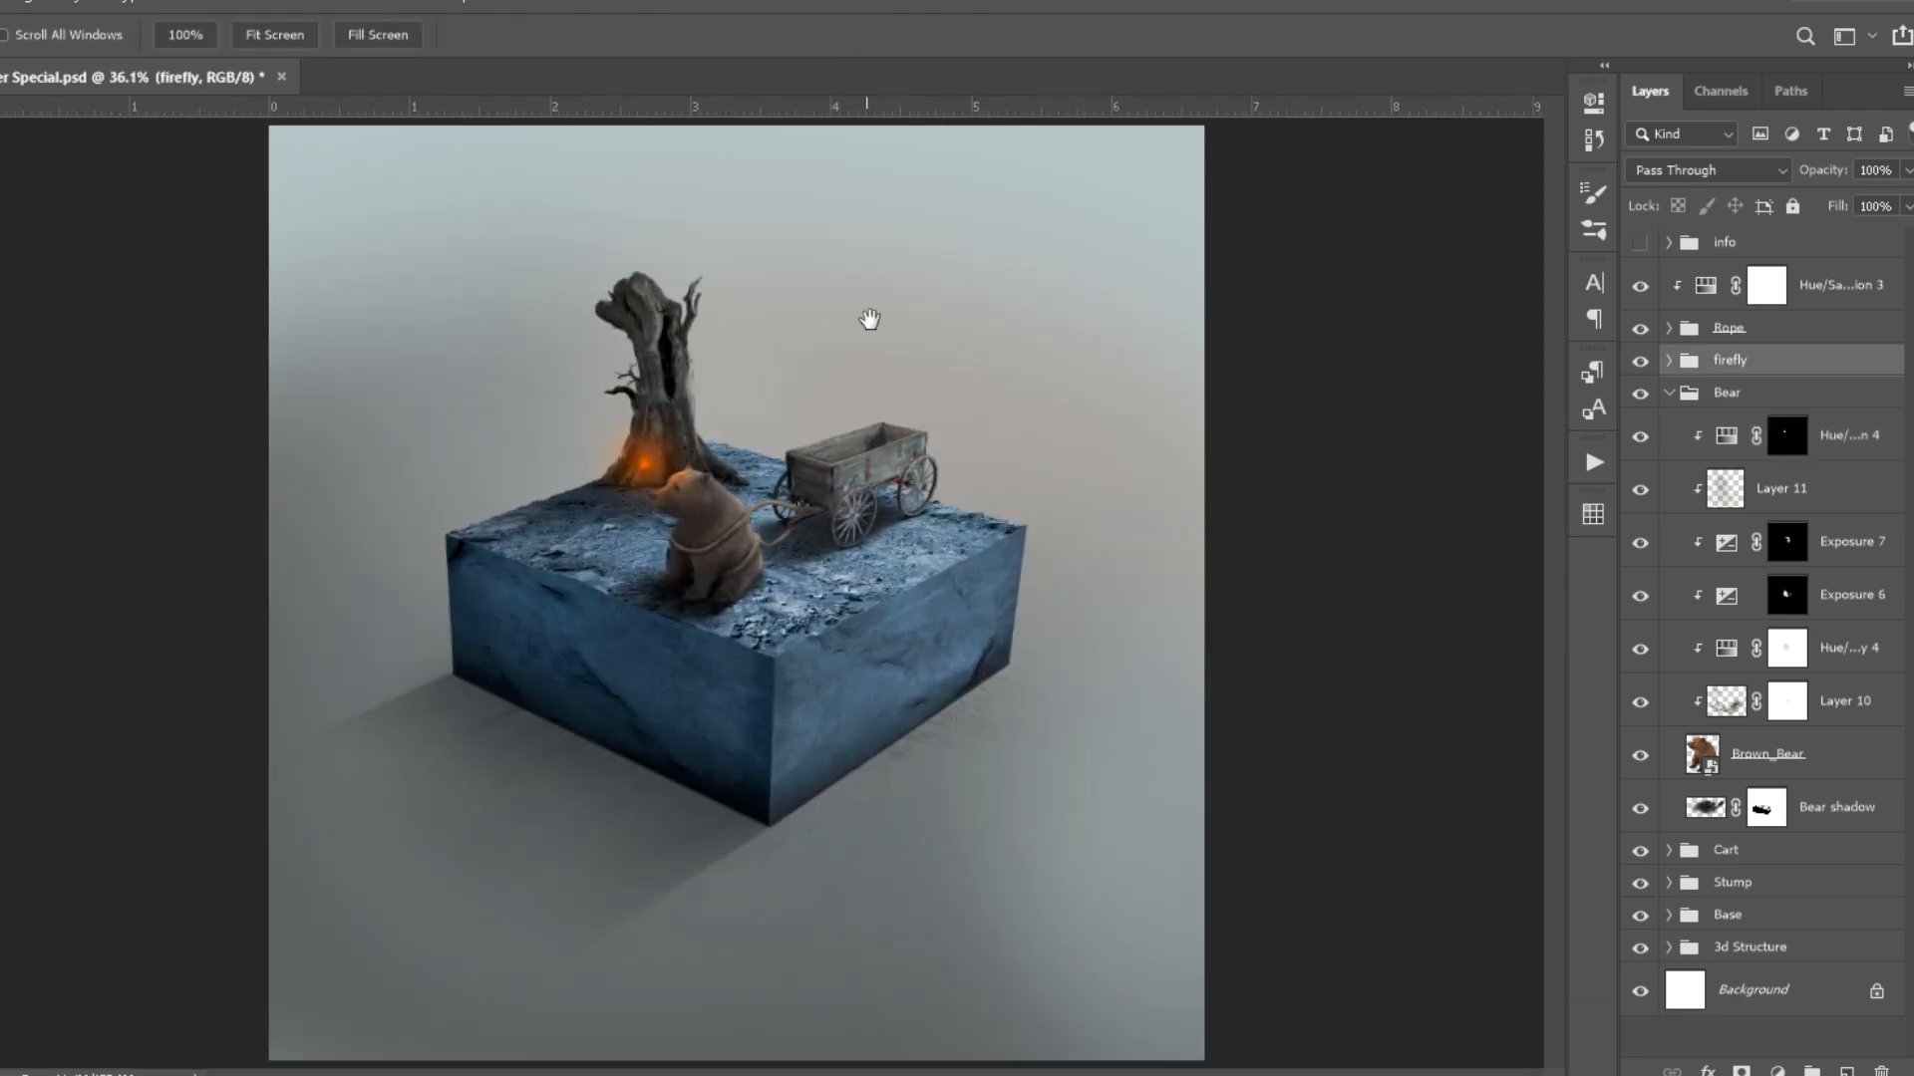
scroll(670, 470, "up", 13)
left_click(1785, 438)
key("b")
scroll(788, 460, "up", 7)
left_click_drag(822, 478, 730, 491)
scroll(683, 448, "down", 13)
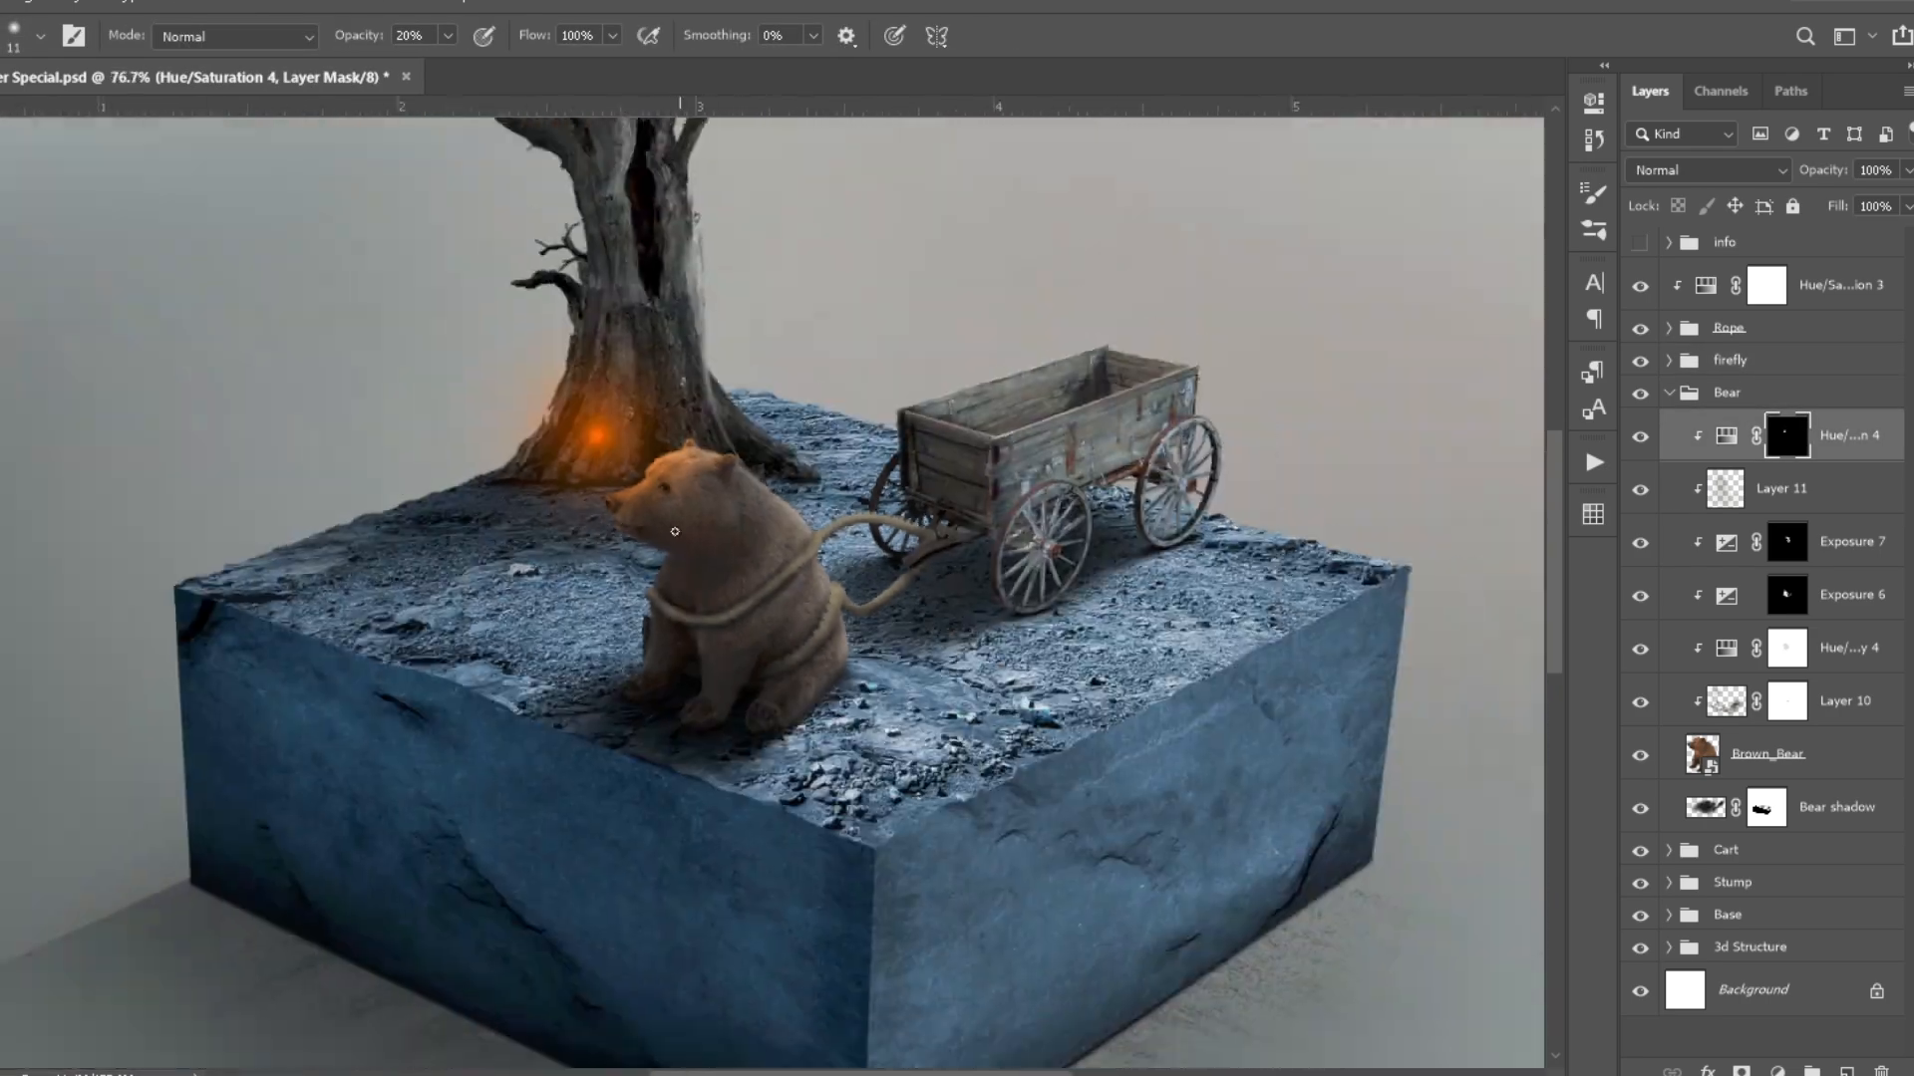
- Move the firefly group slightly higher on the base of the tree trunk
left_click(1729, 361)
key("v")
left_click_drag(608, 440, 602, 422)
scroll(737, 558, "up", 7)
- Touch up the bear's Hue/Saturation 4 mask and copy the adjustment, clipped above Hue/Saturation 3 at 50% opacity
left_click(1786, 437)
key("b")
scroll(762, 581, "up", 6)
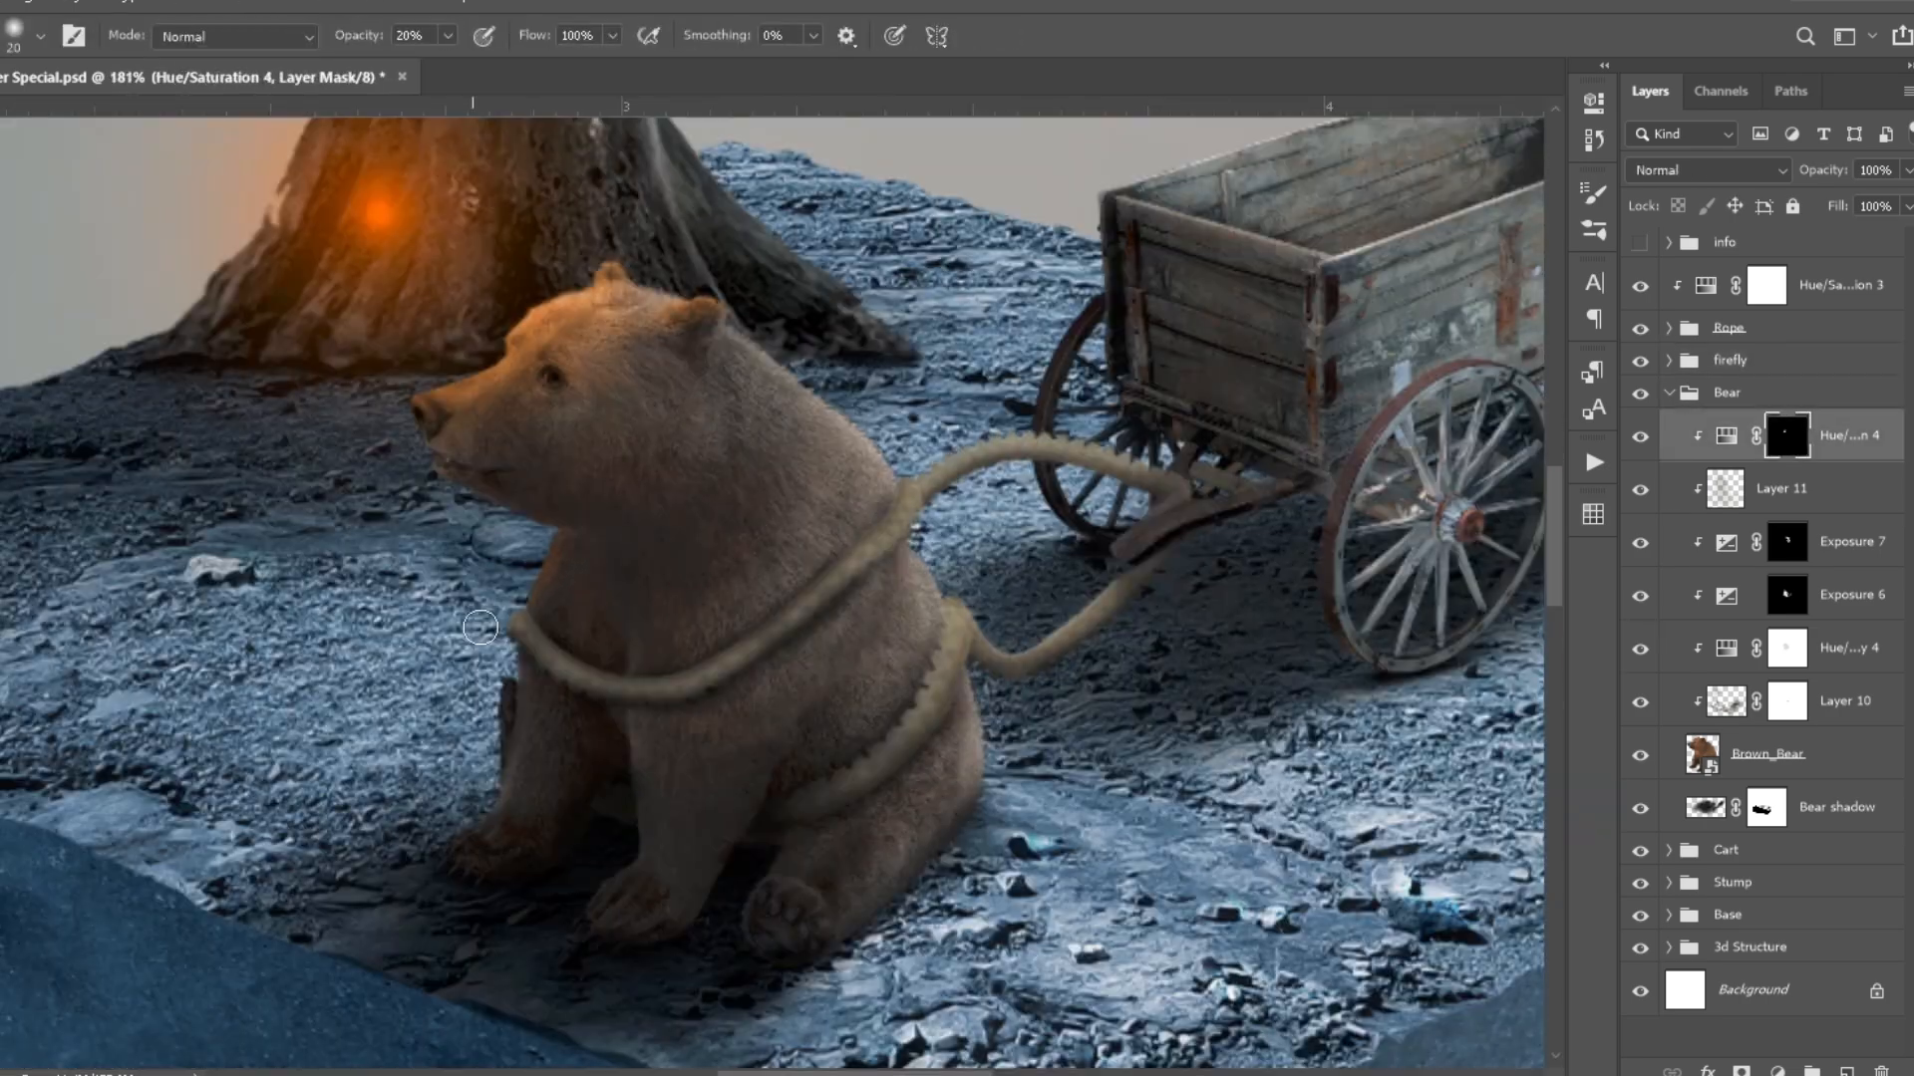
left_click_drag(1728, 437, 1730, 264)
left_click(1720, 311, "alt")
scroll(499, 606, "down", 14)
key("v")
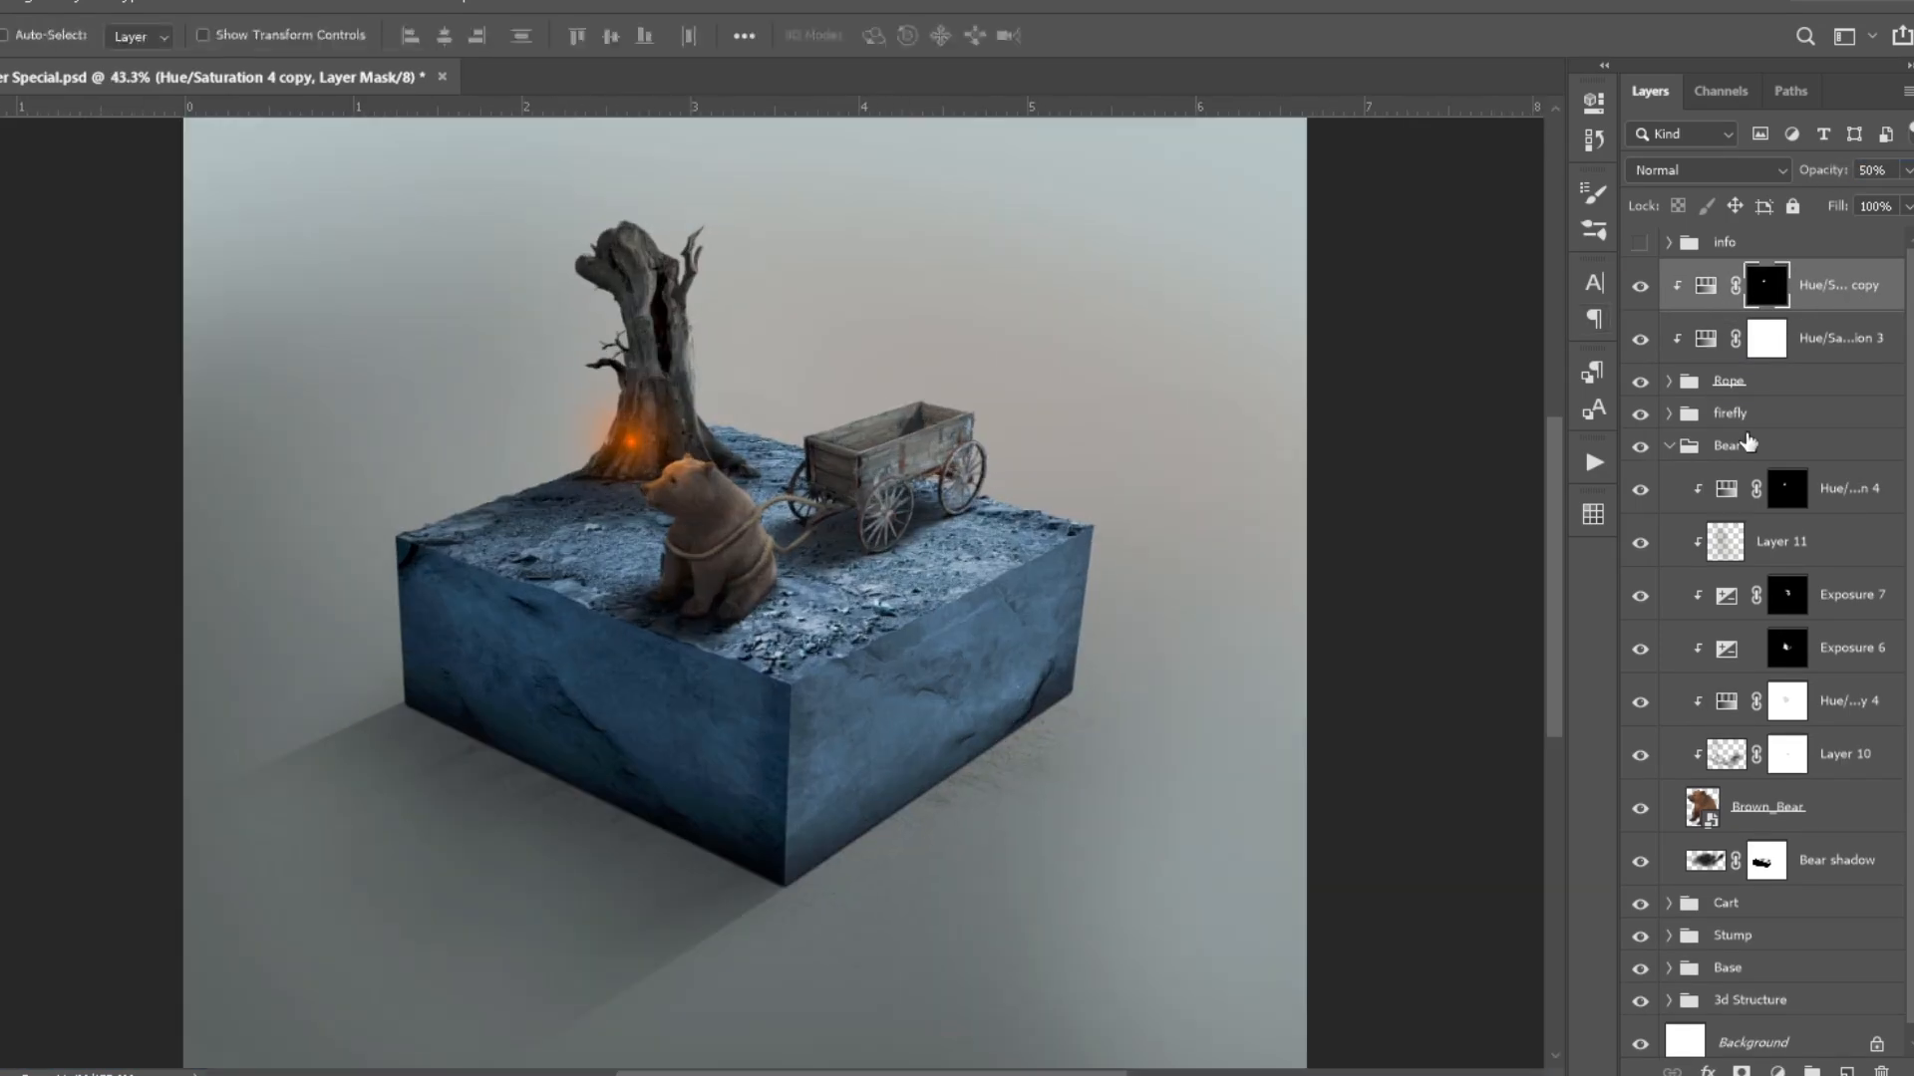
- Scatter orange sparks around the tree on a new layer in the firefly group and give them an Outer Glow
left_click(1668, 446)
left_click(1669, 414)
left_click(1846, 1071)
key("b")
scroll(687, 559, "up", 3)
scroll(621, 459, "up", 2)
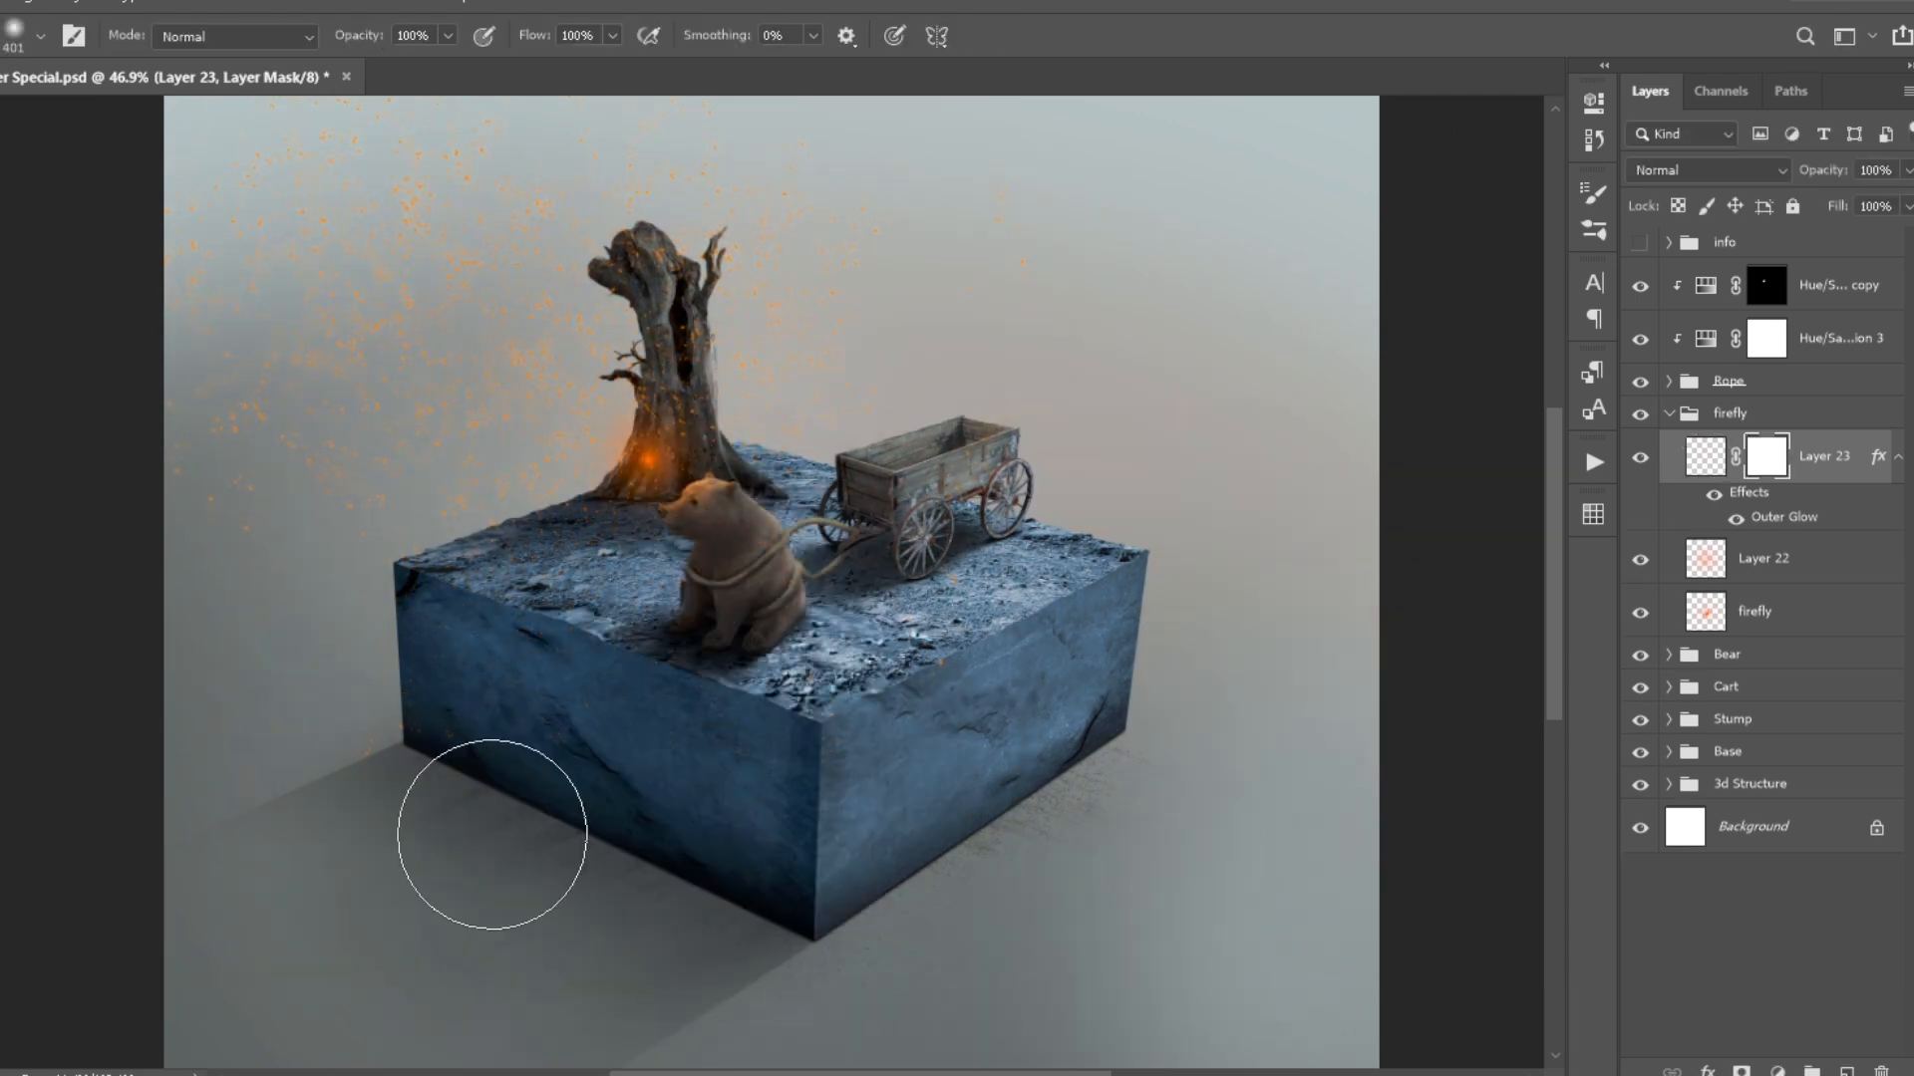
scroll(491, 834, "down", 2)
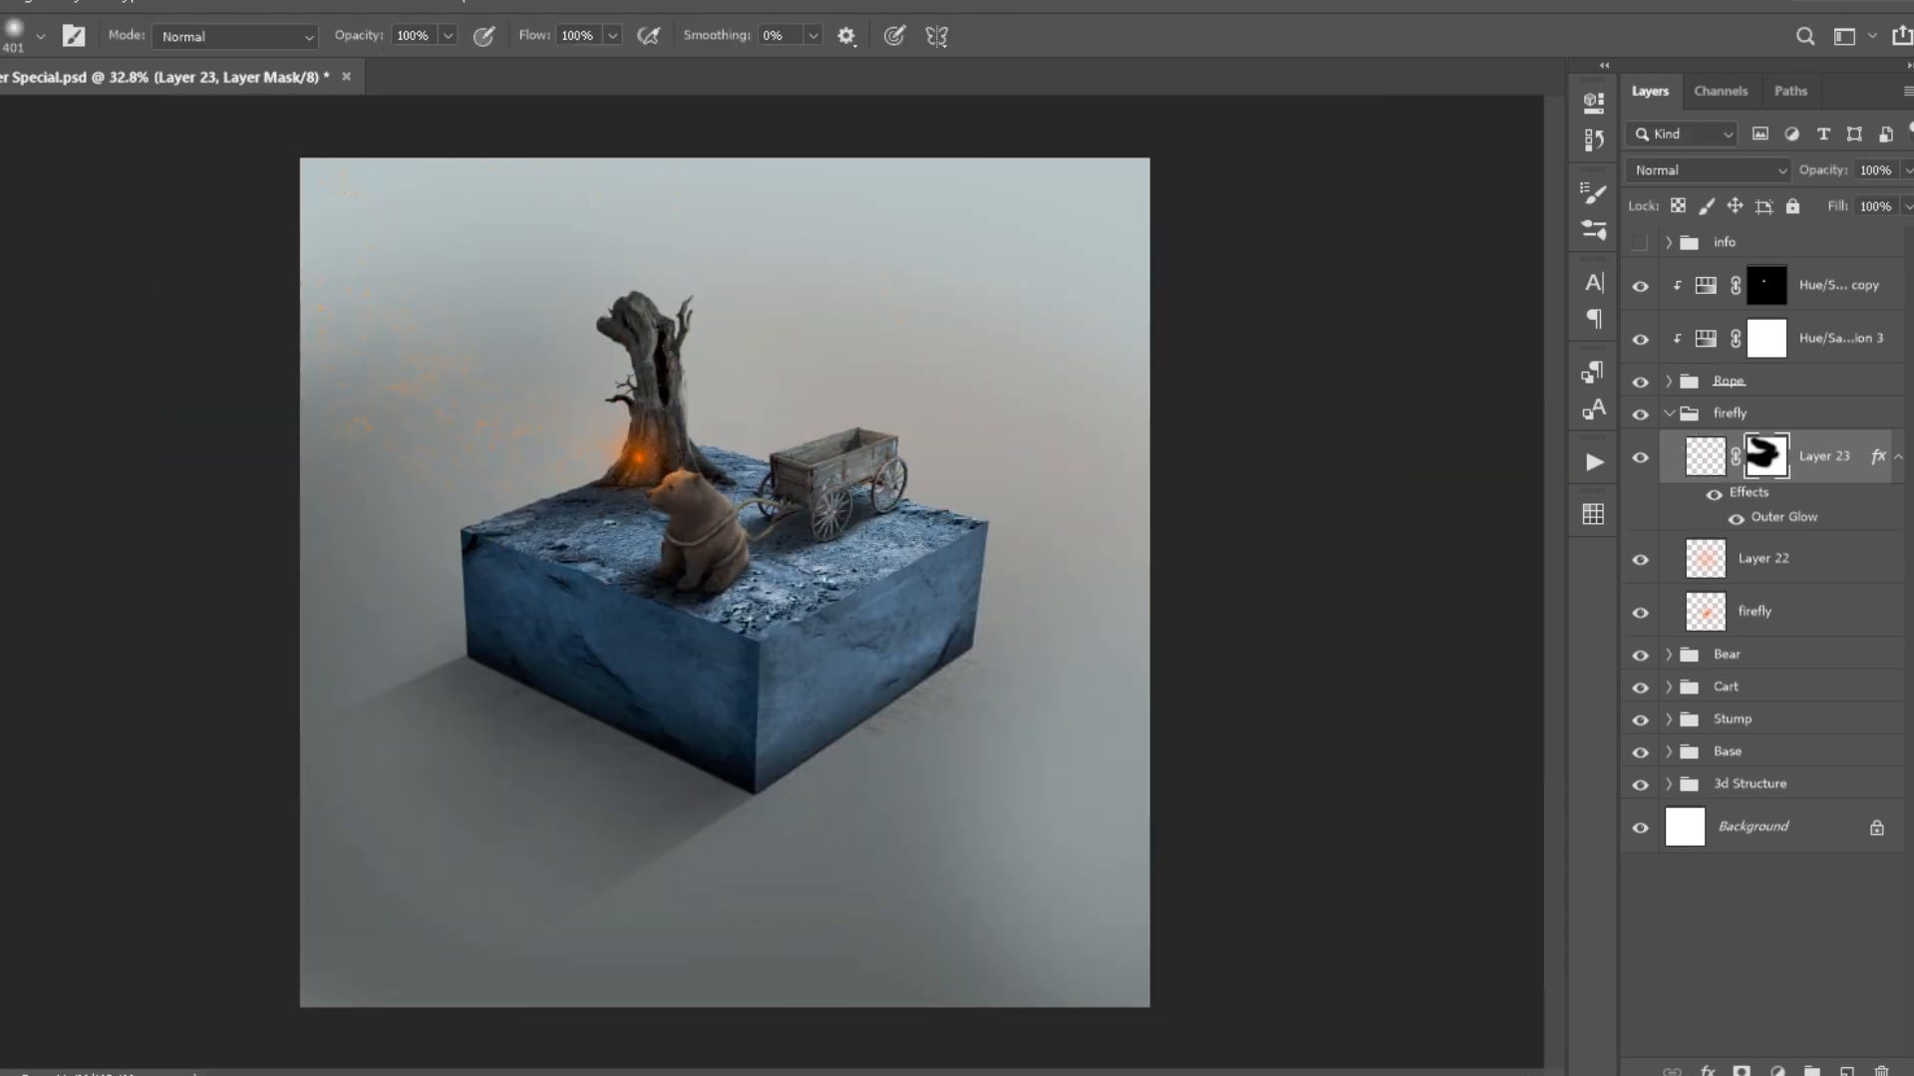
- Mask the sparks layer with a soft brush, leaving only a drifting trail leading to the firefly
left_click_drag(250, 660, 231, 663)
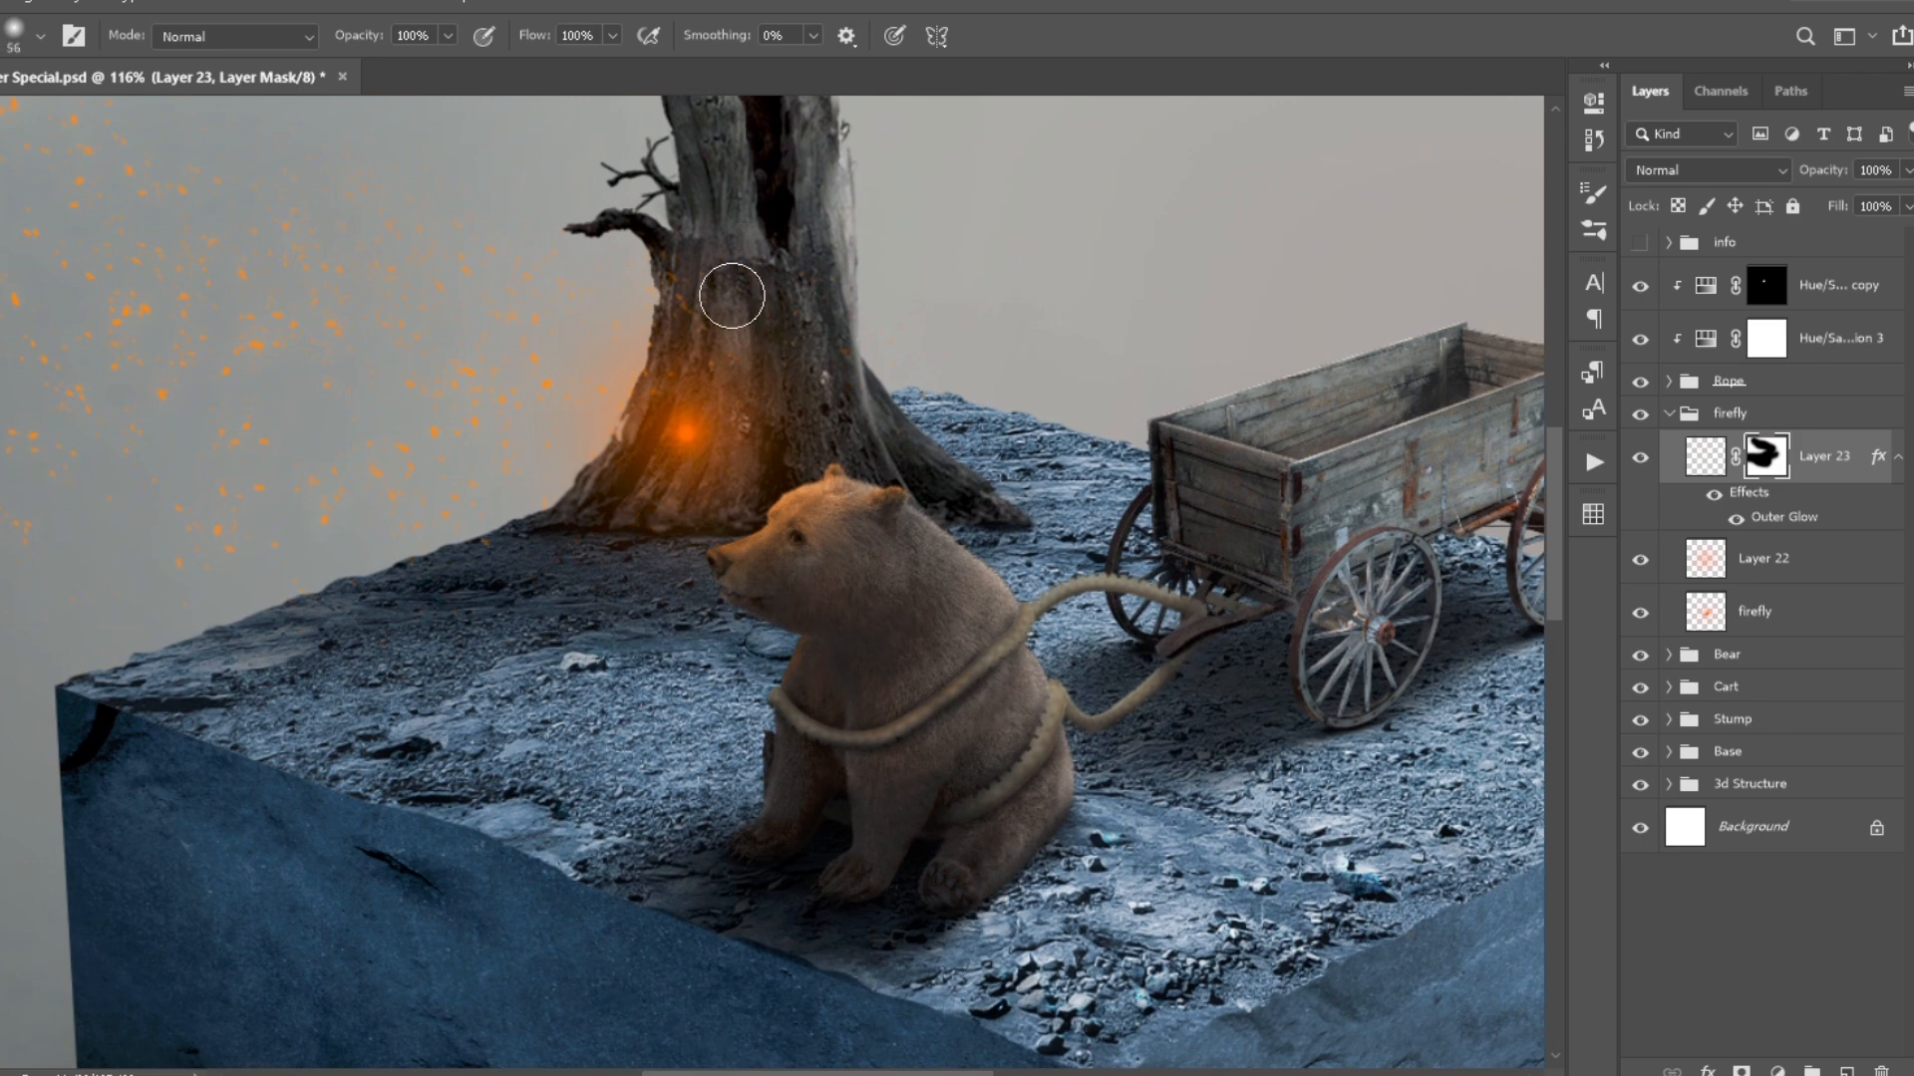
scroll(731, 296, "down", 3)
left_click_drag(728, 432, 703, 590)
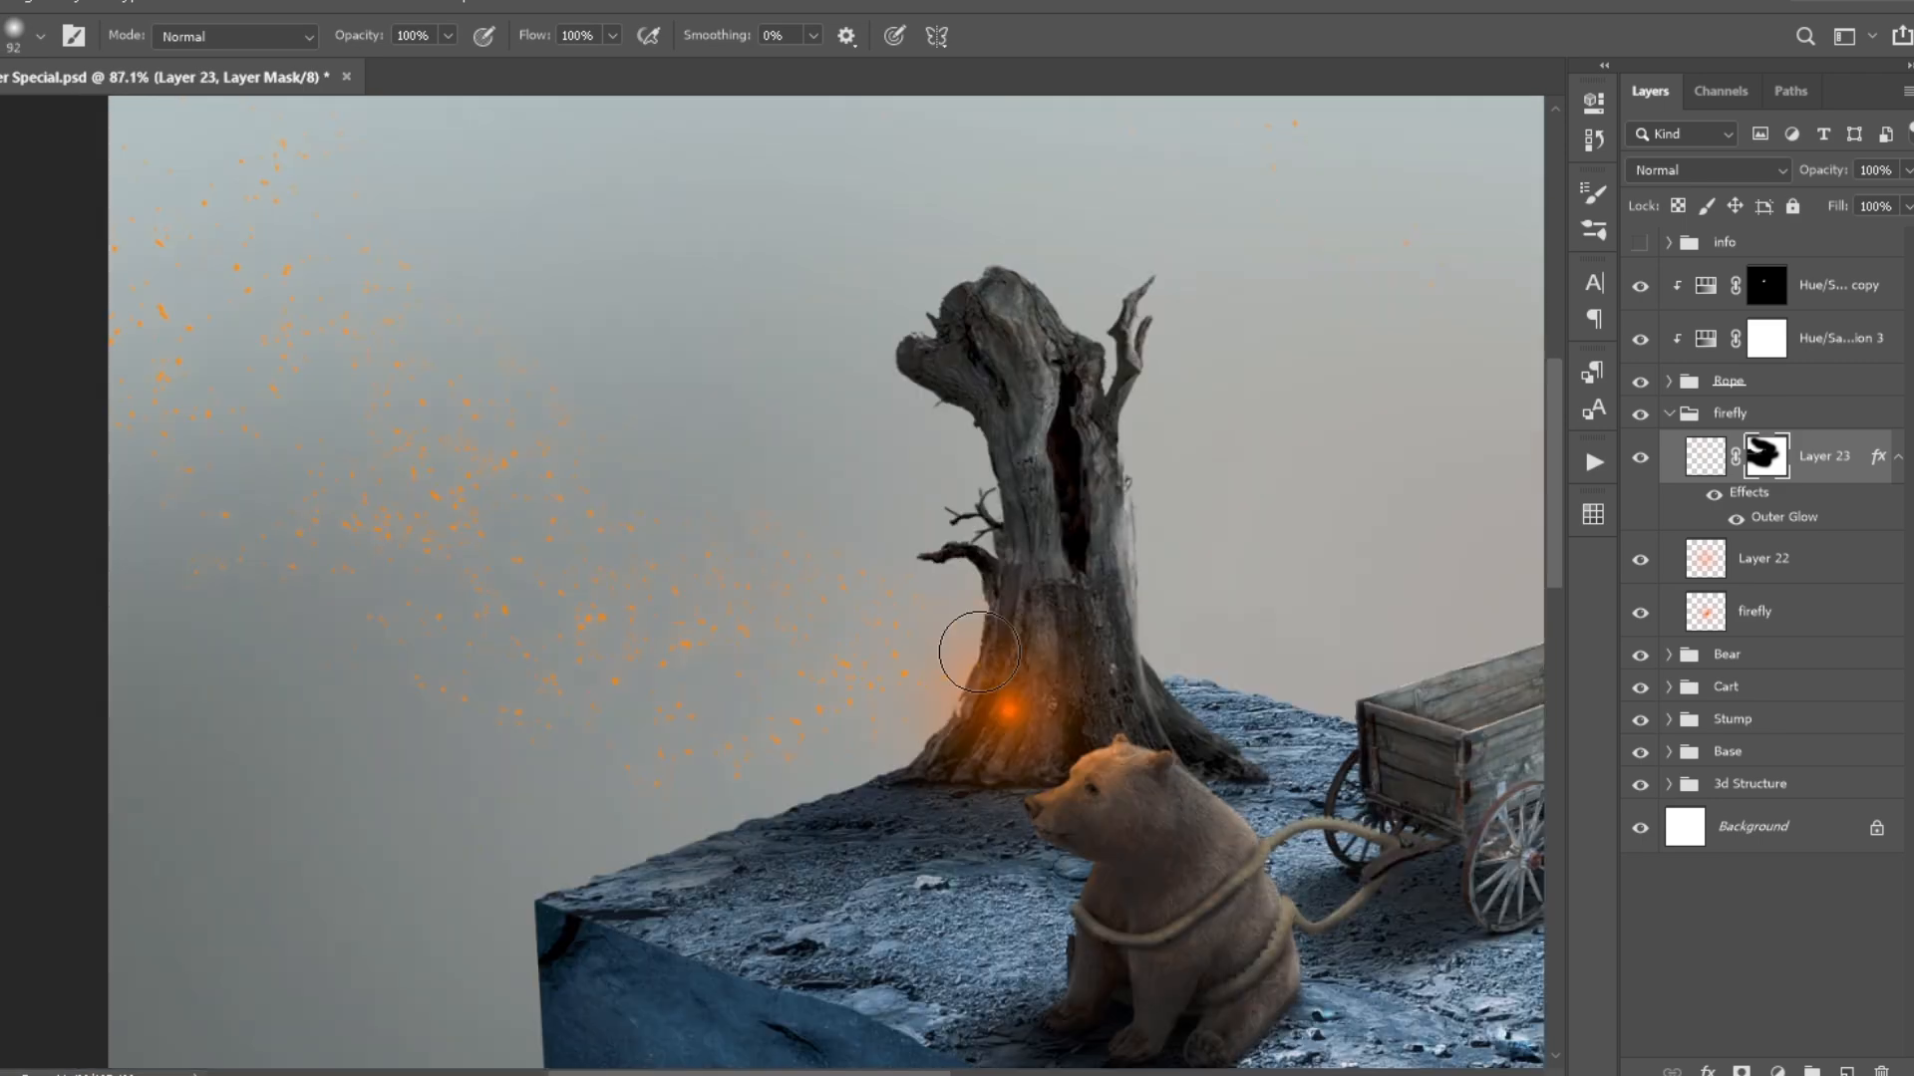
scroll(707, 608, "up", 3)
left_click_drag(556, 445, 1004, 967)
scroll(778, 528, "down", 3)
scroll(897, 618, "up", 3)
left_click_drag(756, 581, 521, 769)
scroll(428, 499, "down", 2)
left_click_drag(1138, 666, 787, 356)
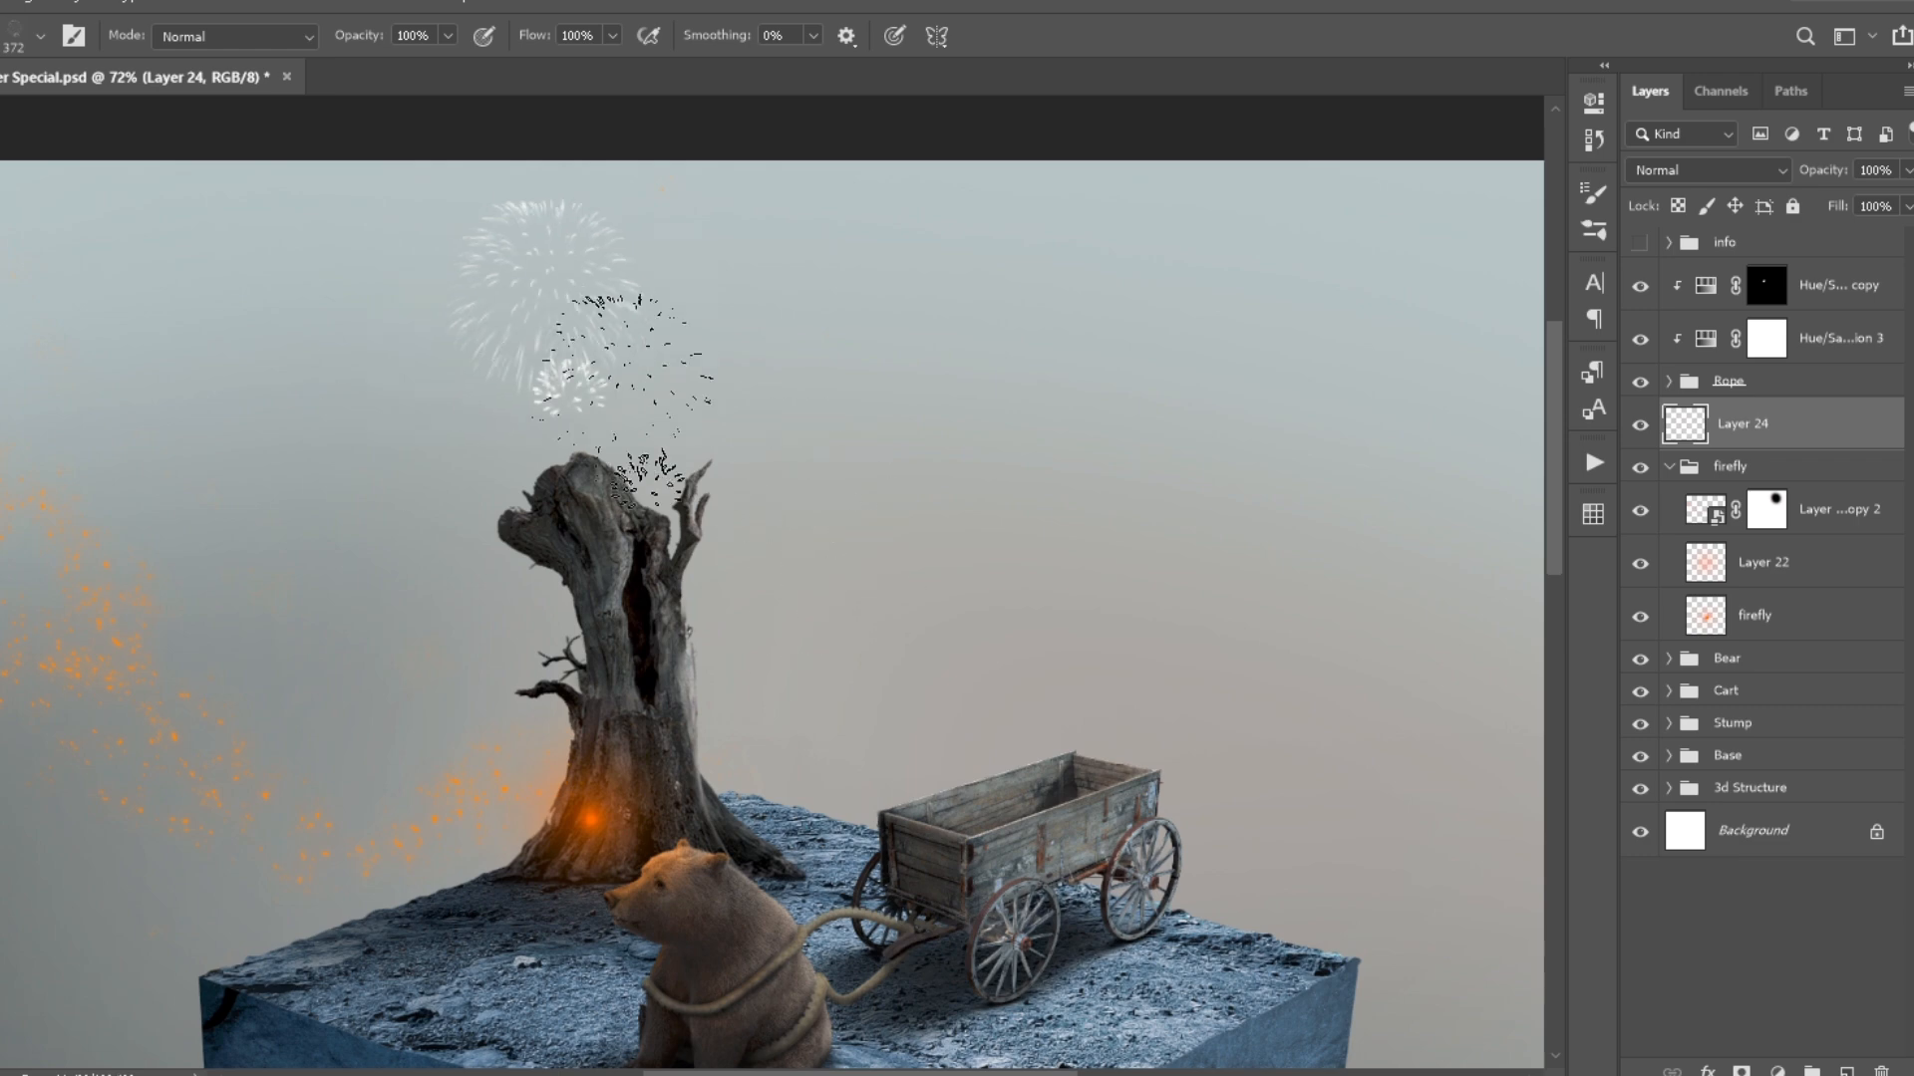
- Stamp white fireworks of varying sizes across the sky on a new layer and add an Outer Glow
scroll(610, 607, "down", 3)
scroll(641, 611, "down", 3)
left_click(940, 321)
left_click(931, 291)
left_click(775, 328)
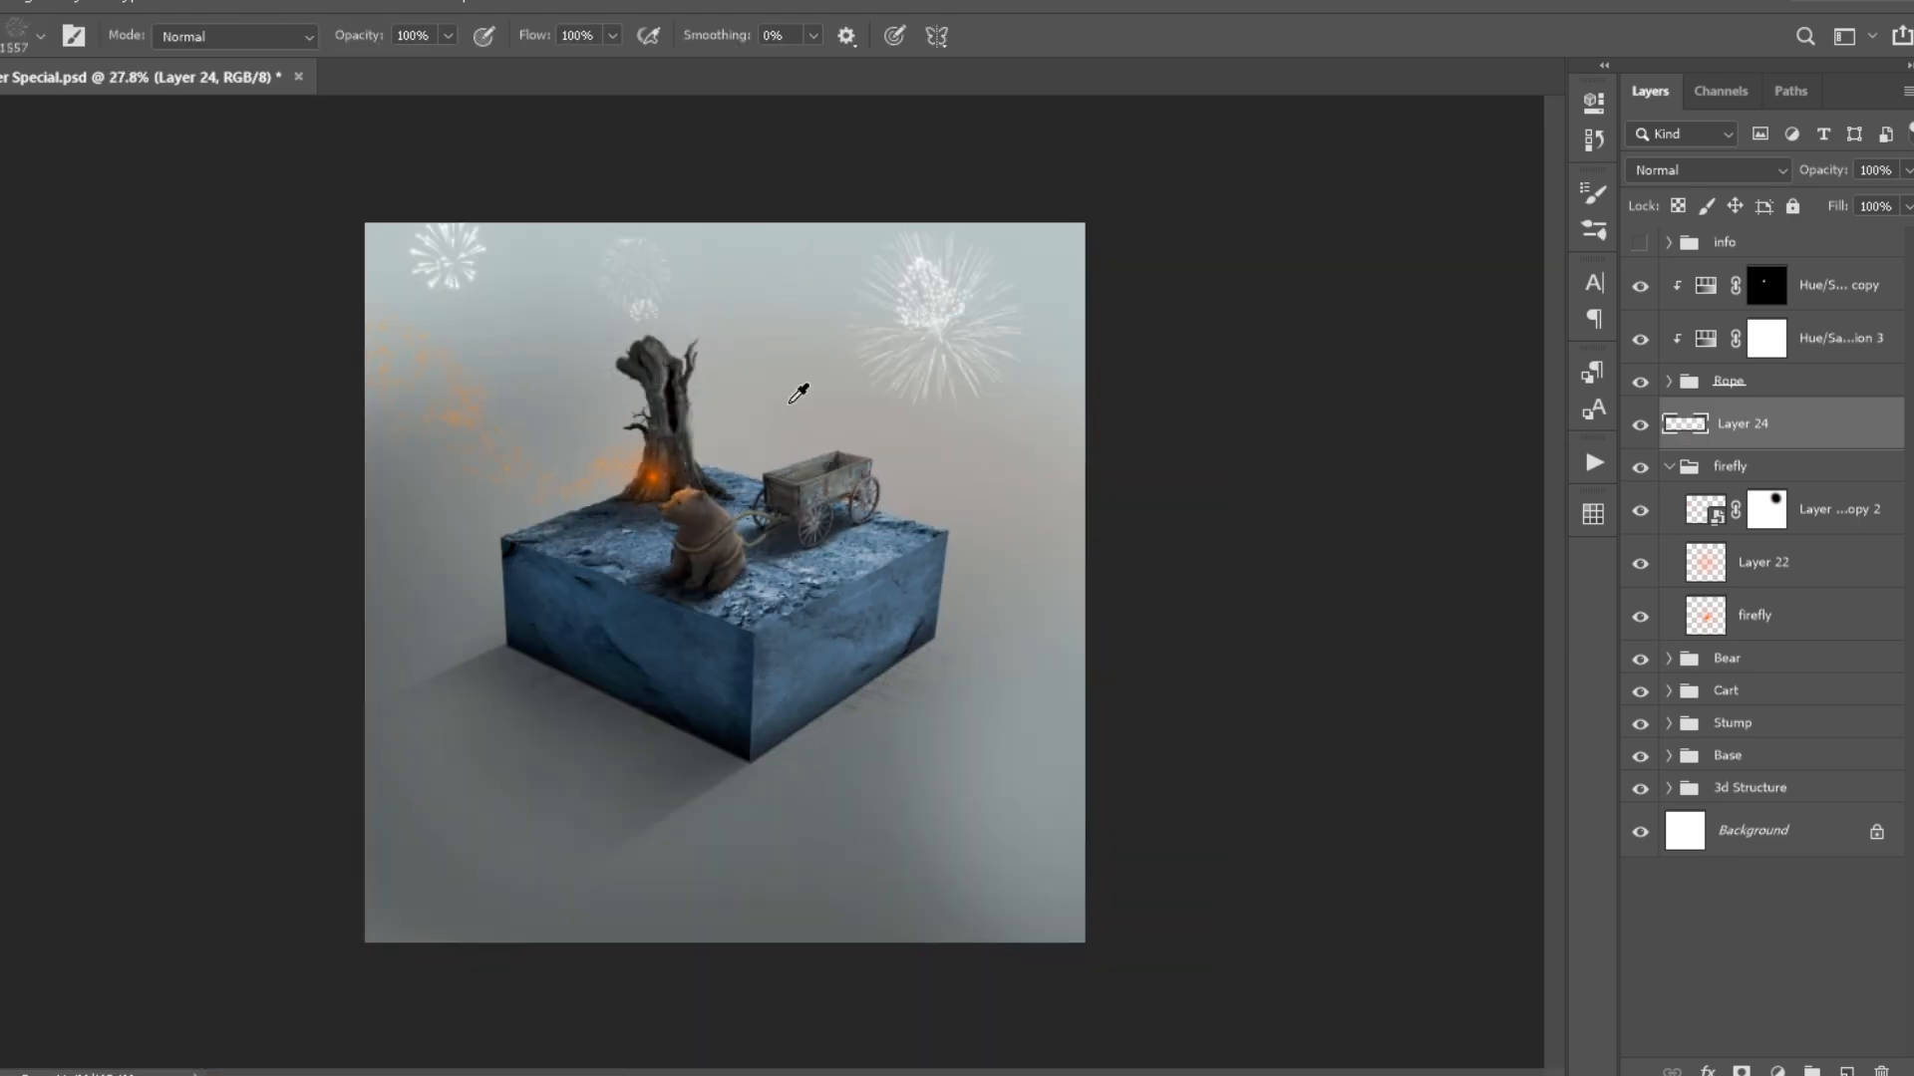
scroll(784, 389, "up", 3)
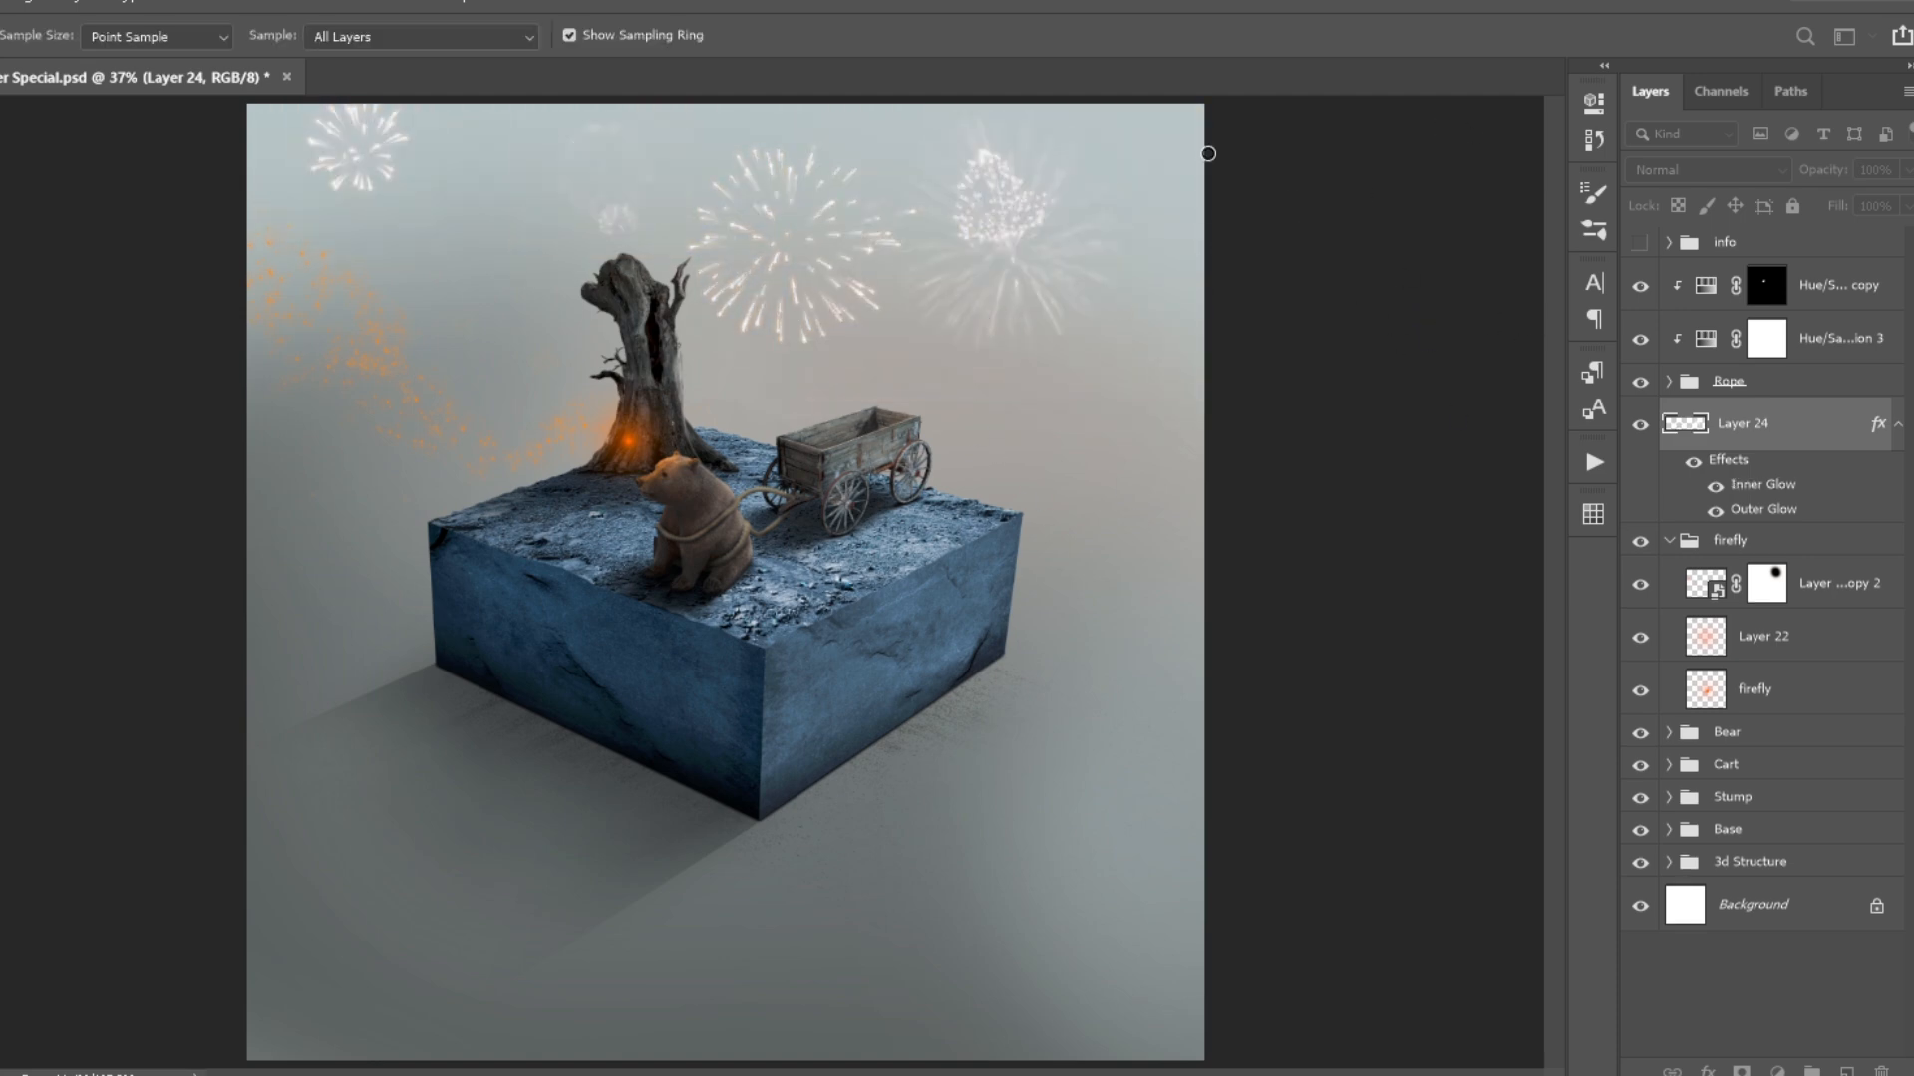
- Reduce the fireworks layer's opacity to 50% and hide the layer
key("h")
left_click_drag(1842, 171, 1823, 170)
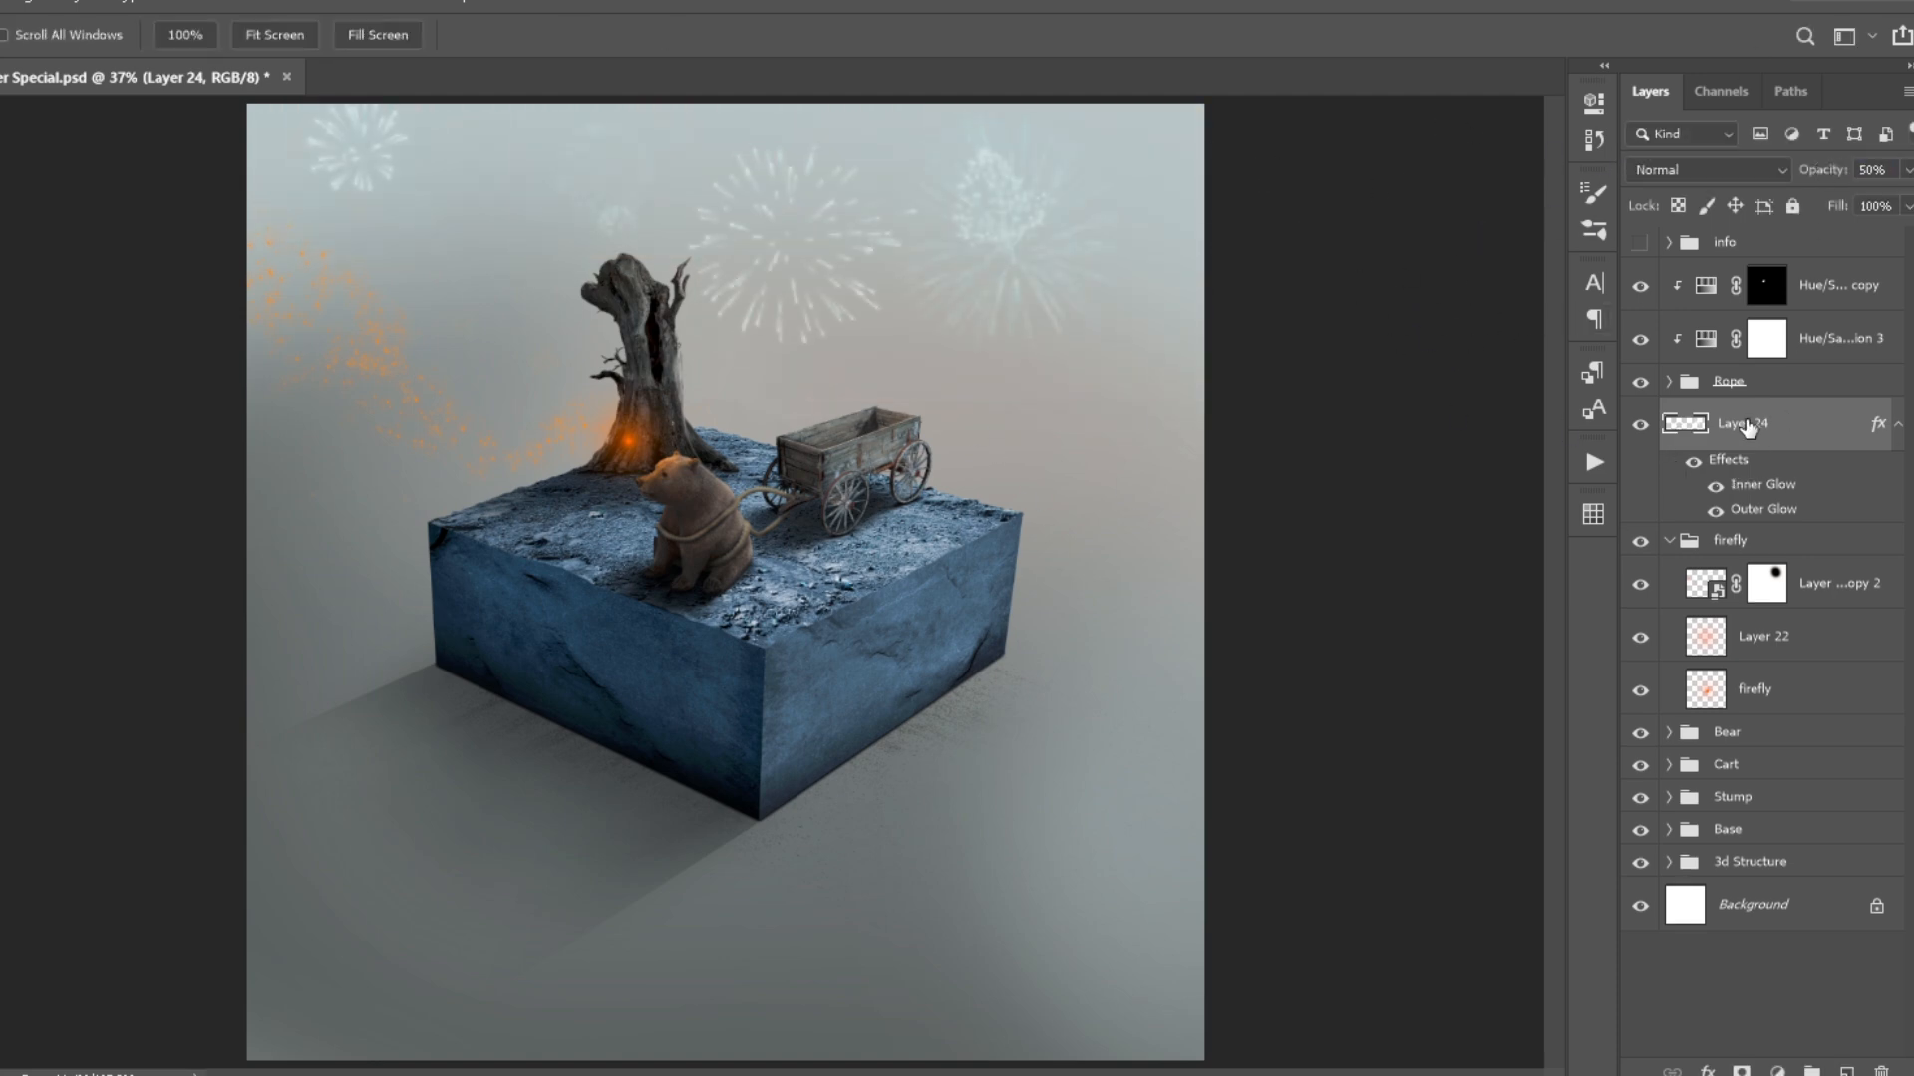
left_click(1640, 426)
- Build a red glow in the trunk's hollow from a Color Fill and Gaussian-blurred copies, lowering the opacity of one layer
scroll(671, 222, "up", 5)
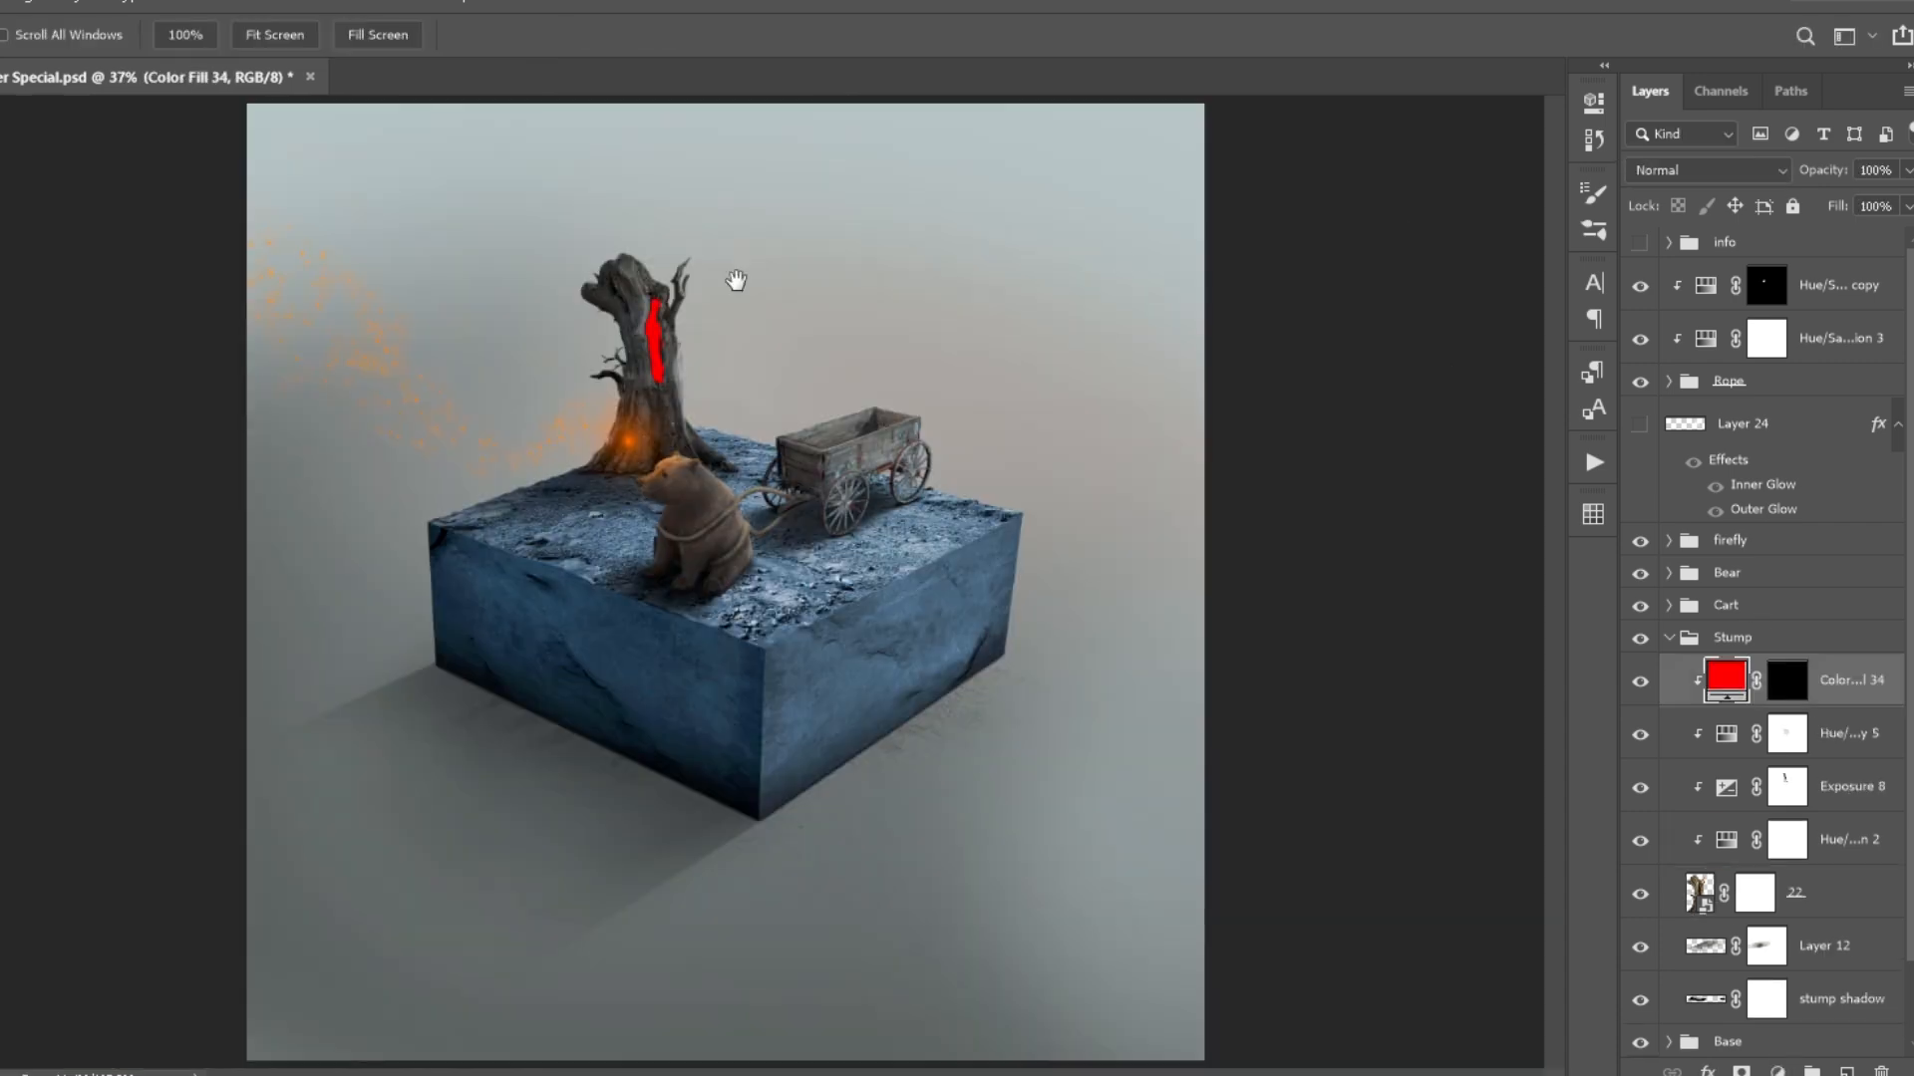
key("ctrl+j")
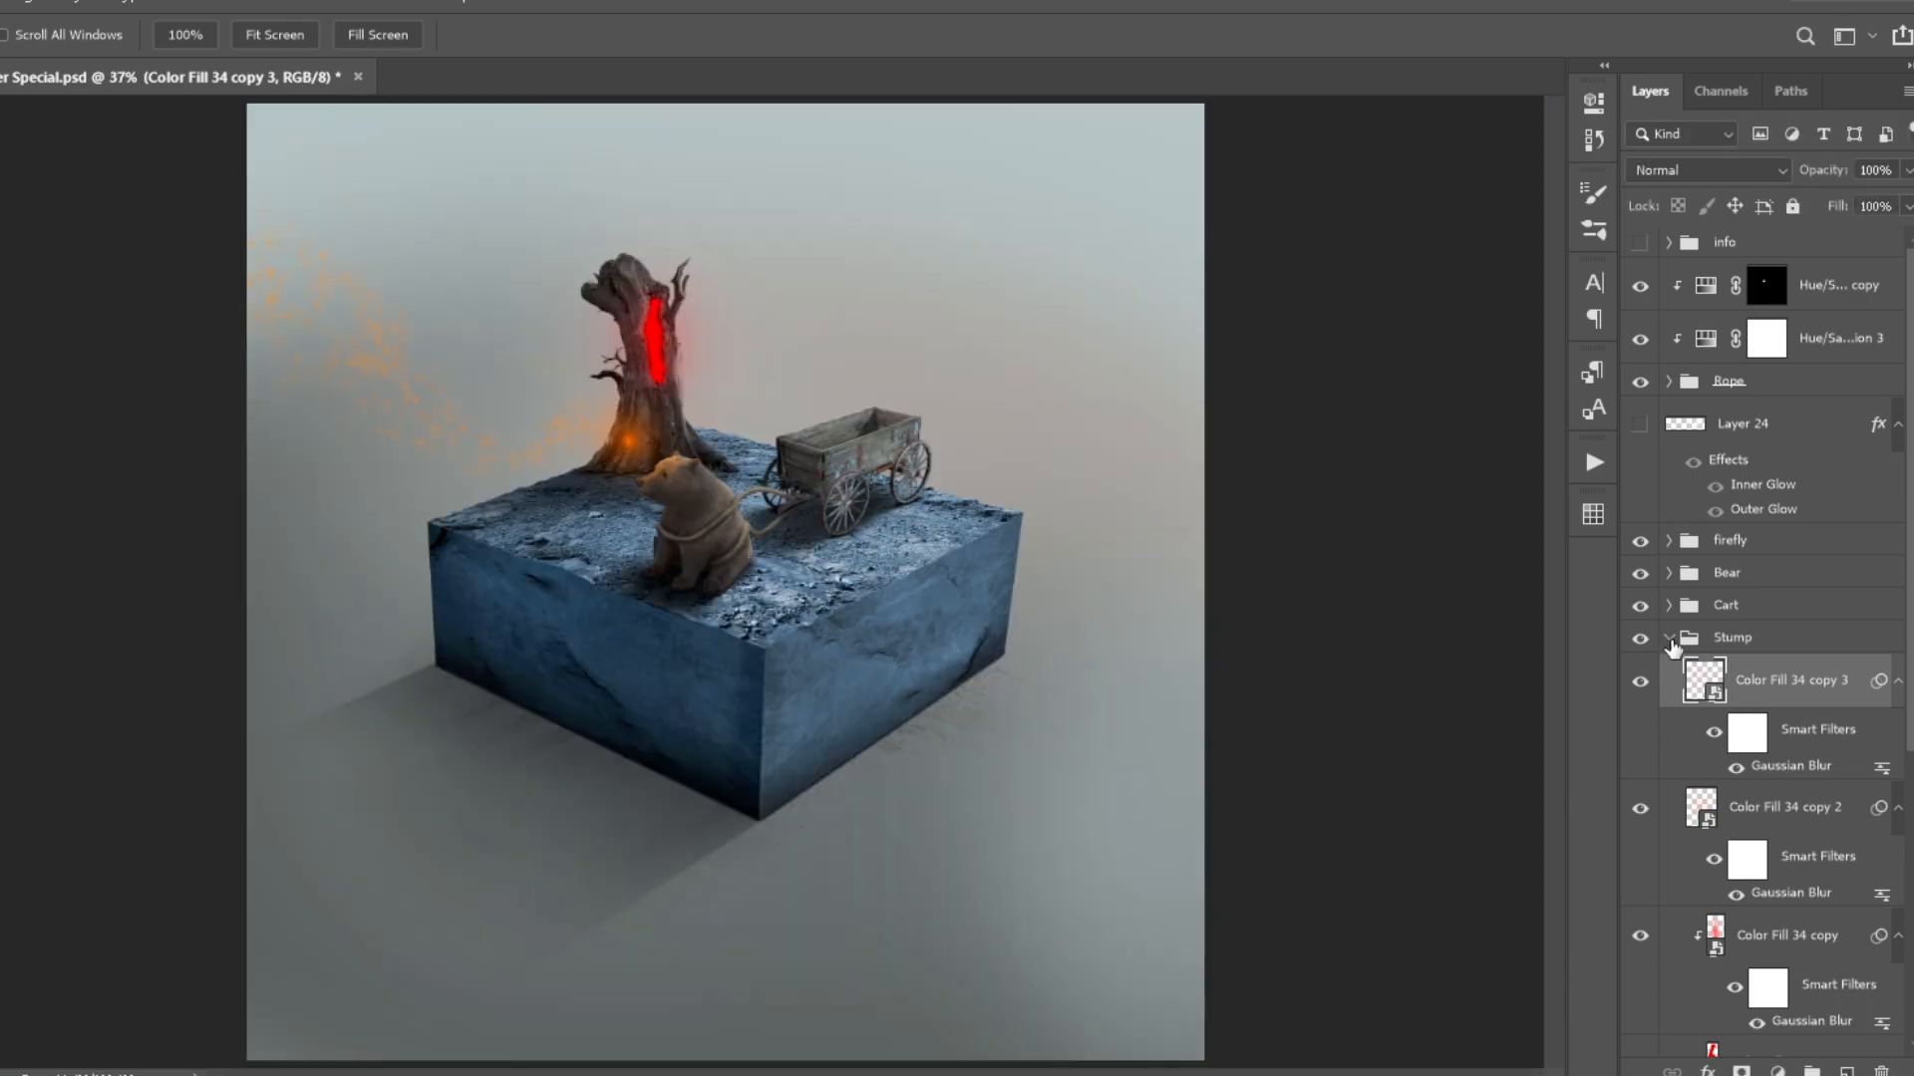
scroll(1735, 678, "down", 3)
left_click(1784, 835, "shift")
left_click_drag(1823, 171, 1478, 162)
scroll(680, 319, "up", 10)
left_click_drag(1640, 709, 1640, 456)
left_click_drag(1641, 455, 1641, 709)
scroll(625, 484, "down", 1)
key("ctrl+0")
- Collapse the Stump group, show the fireworks layer again and save the document
left_click(1743, 850)
left_click(1669, 411)
left_click(1639, 425)
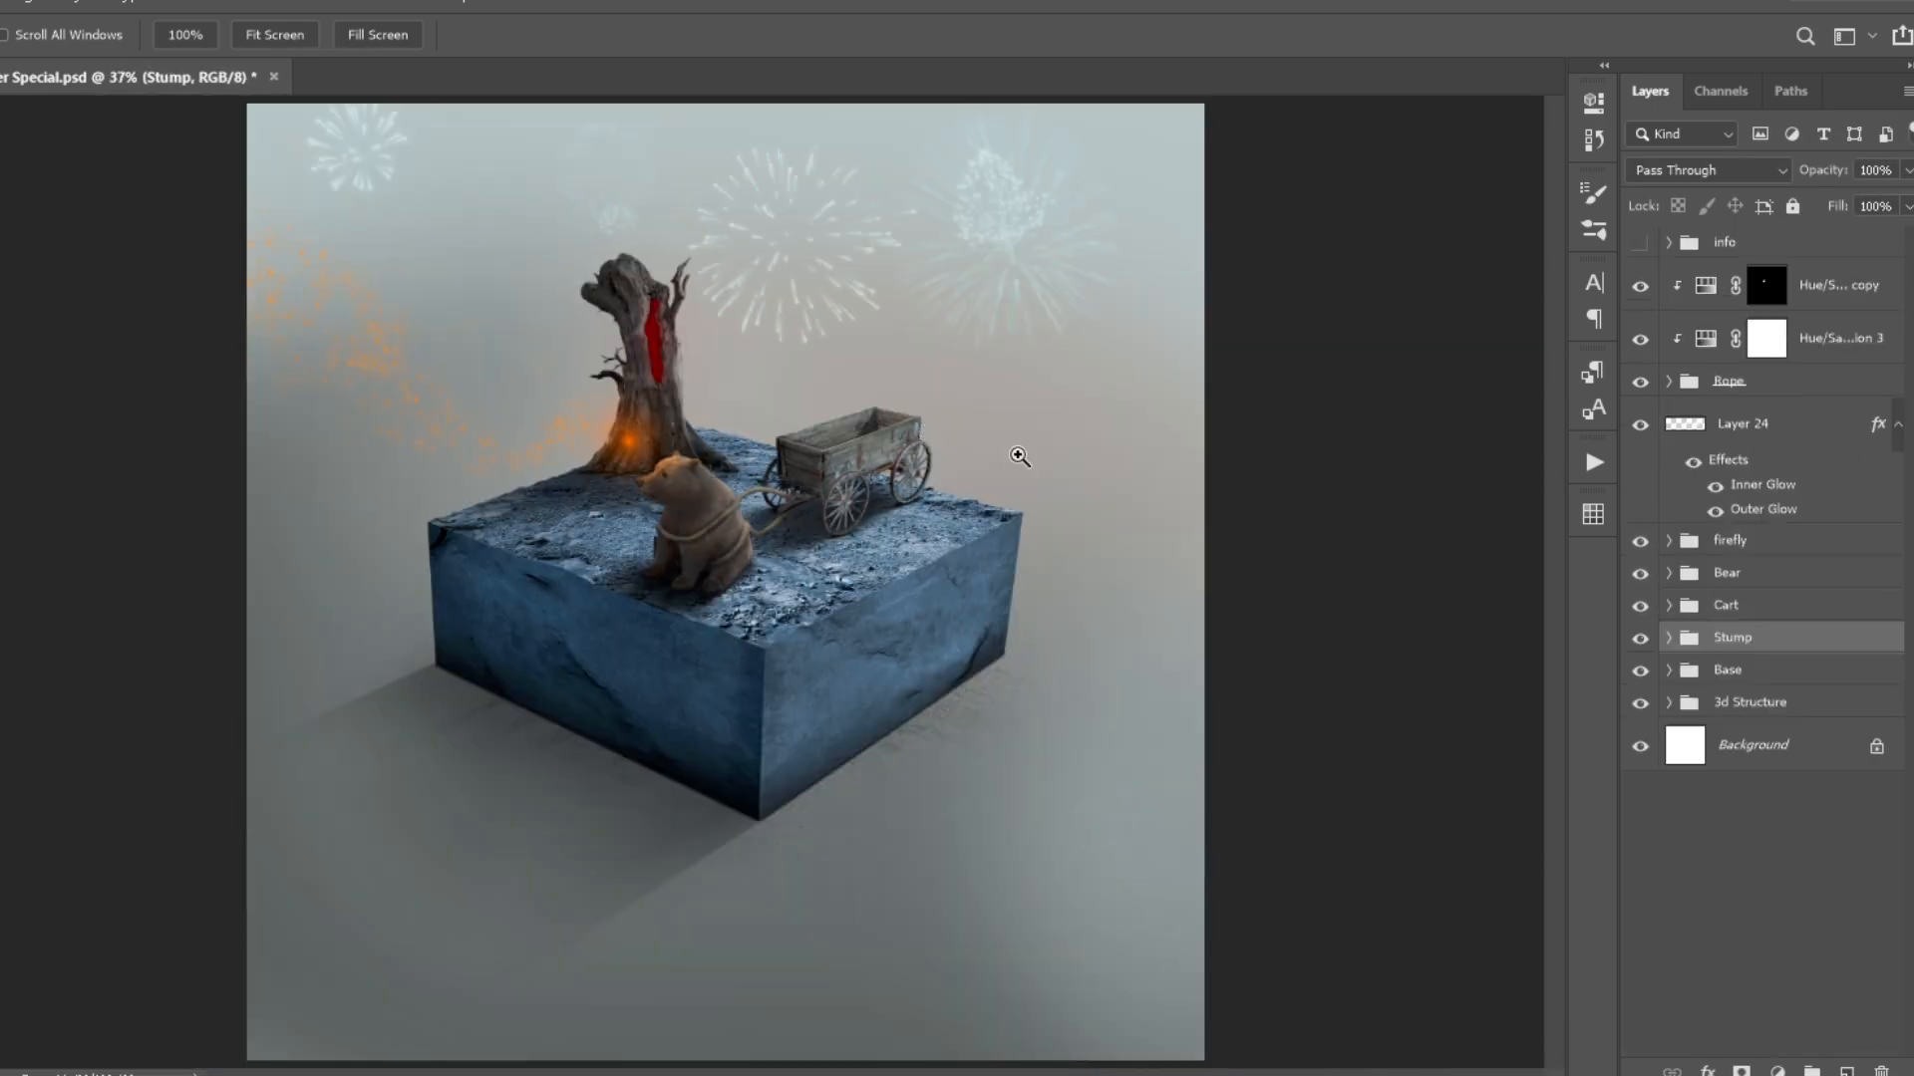
key("ctrl+s")
- Organise the layers by naming the rope group rope, the fireworks layer fireworks and a new text group 22
key("t")
left_click(1729, 381)
left_click(1724, 289, "shift")
key("ctrl+g")
key("Tab")
type("firework")
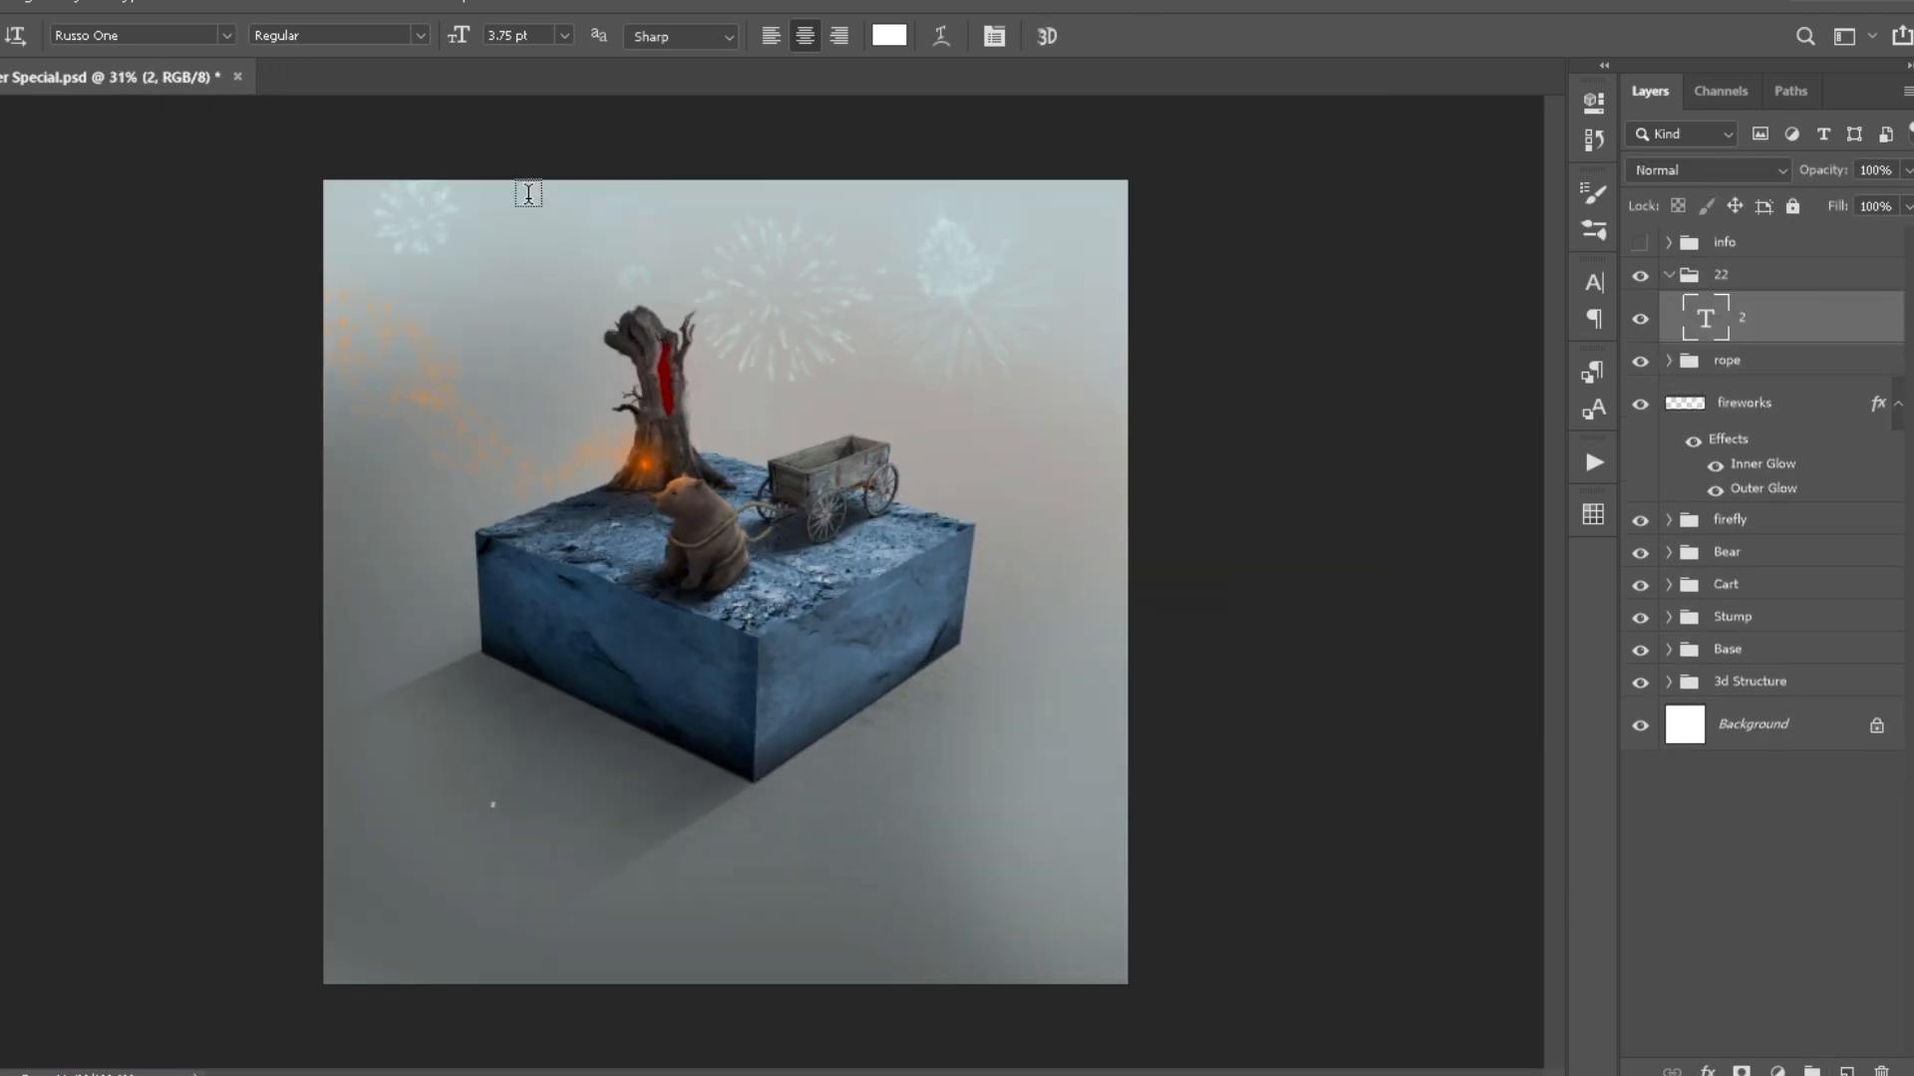
- Delete the text layer from the 22 group and hide the info group
key("v")
left_click(1882, 1065)
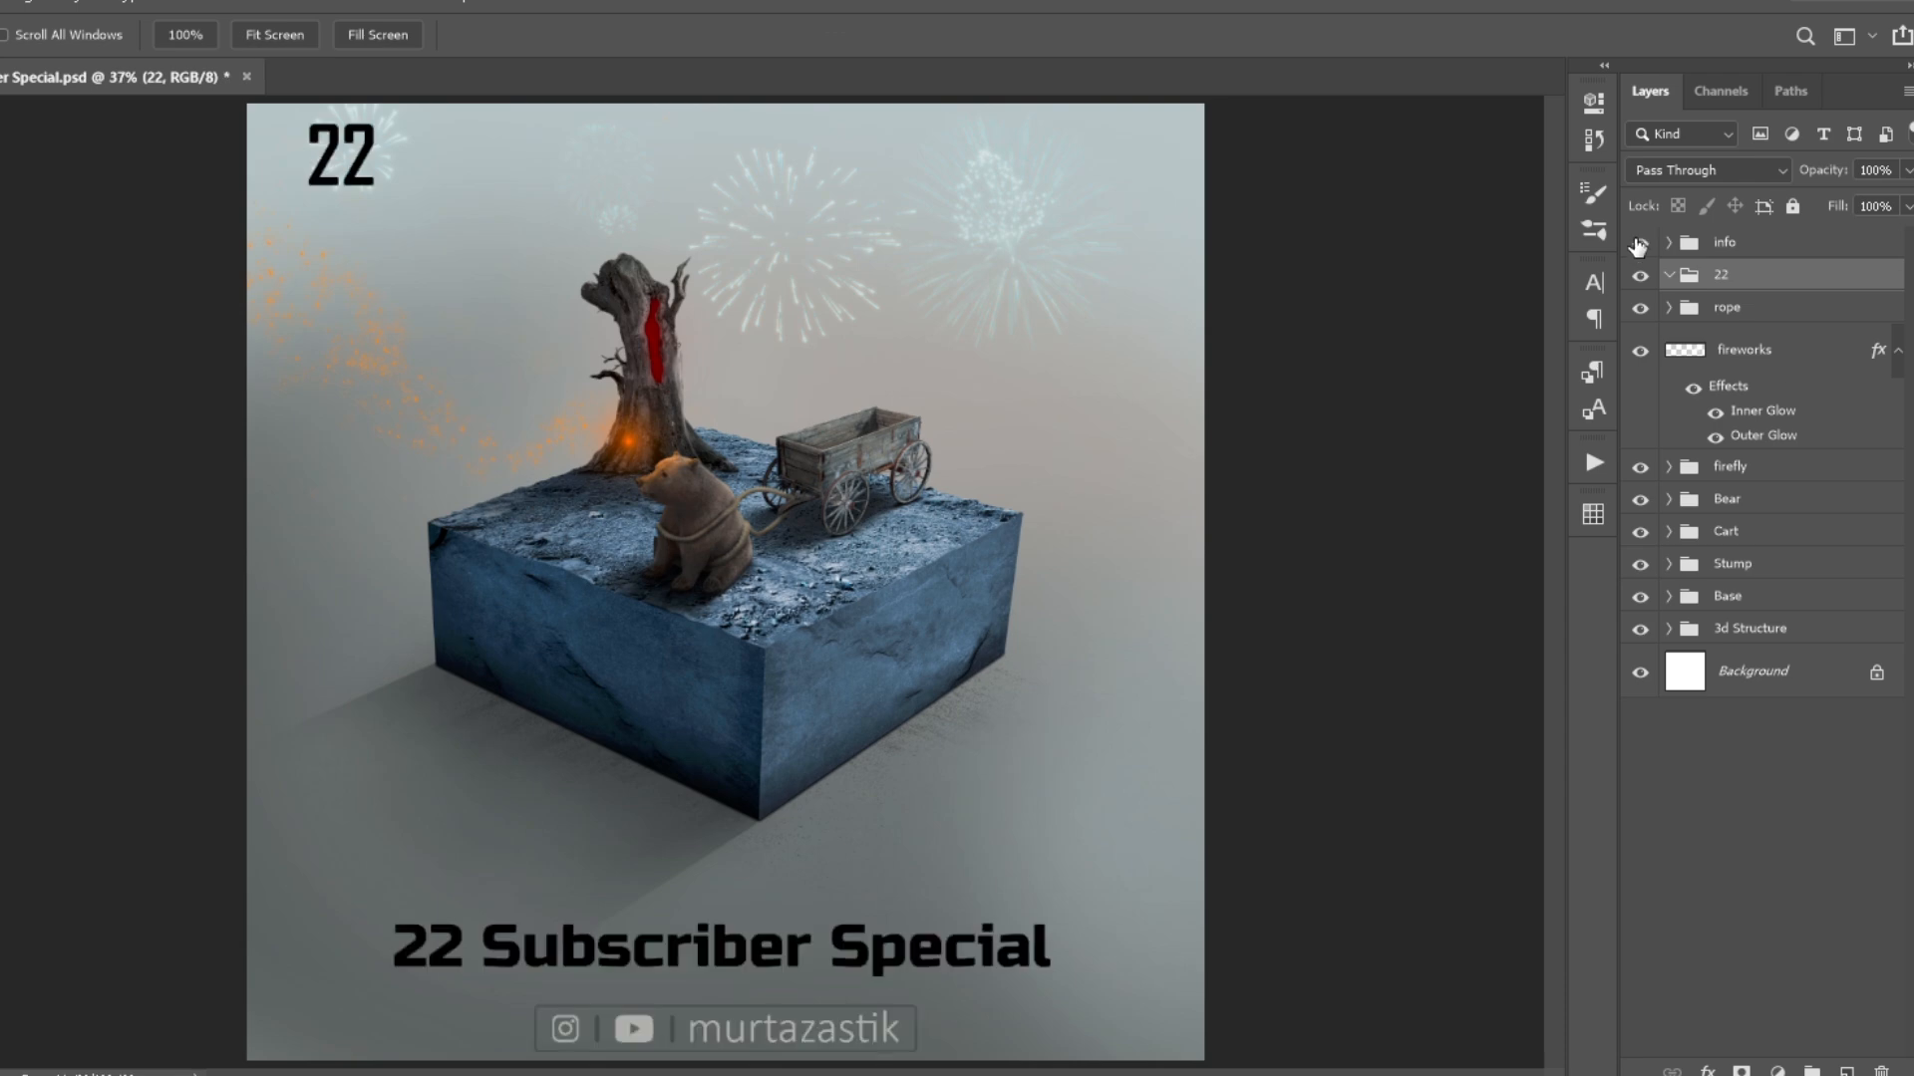
left_click(1638, 245)
- Replace the corner firework with a new one beside the treetop, moving the masked fireworks layer below the Base group
left_click(1754, 350)
key("b")
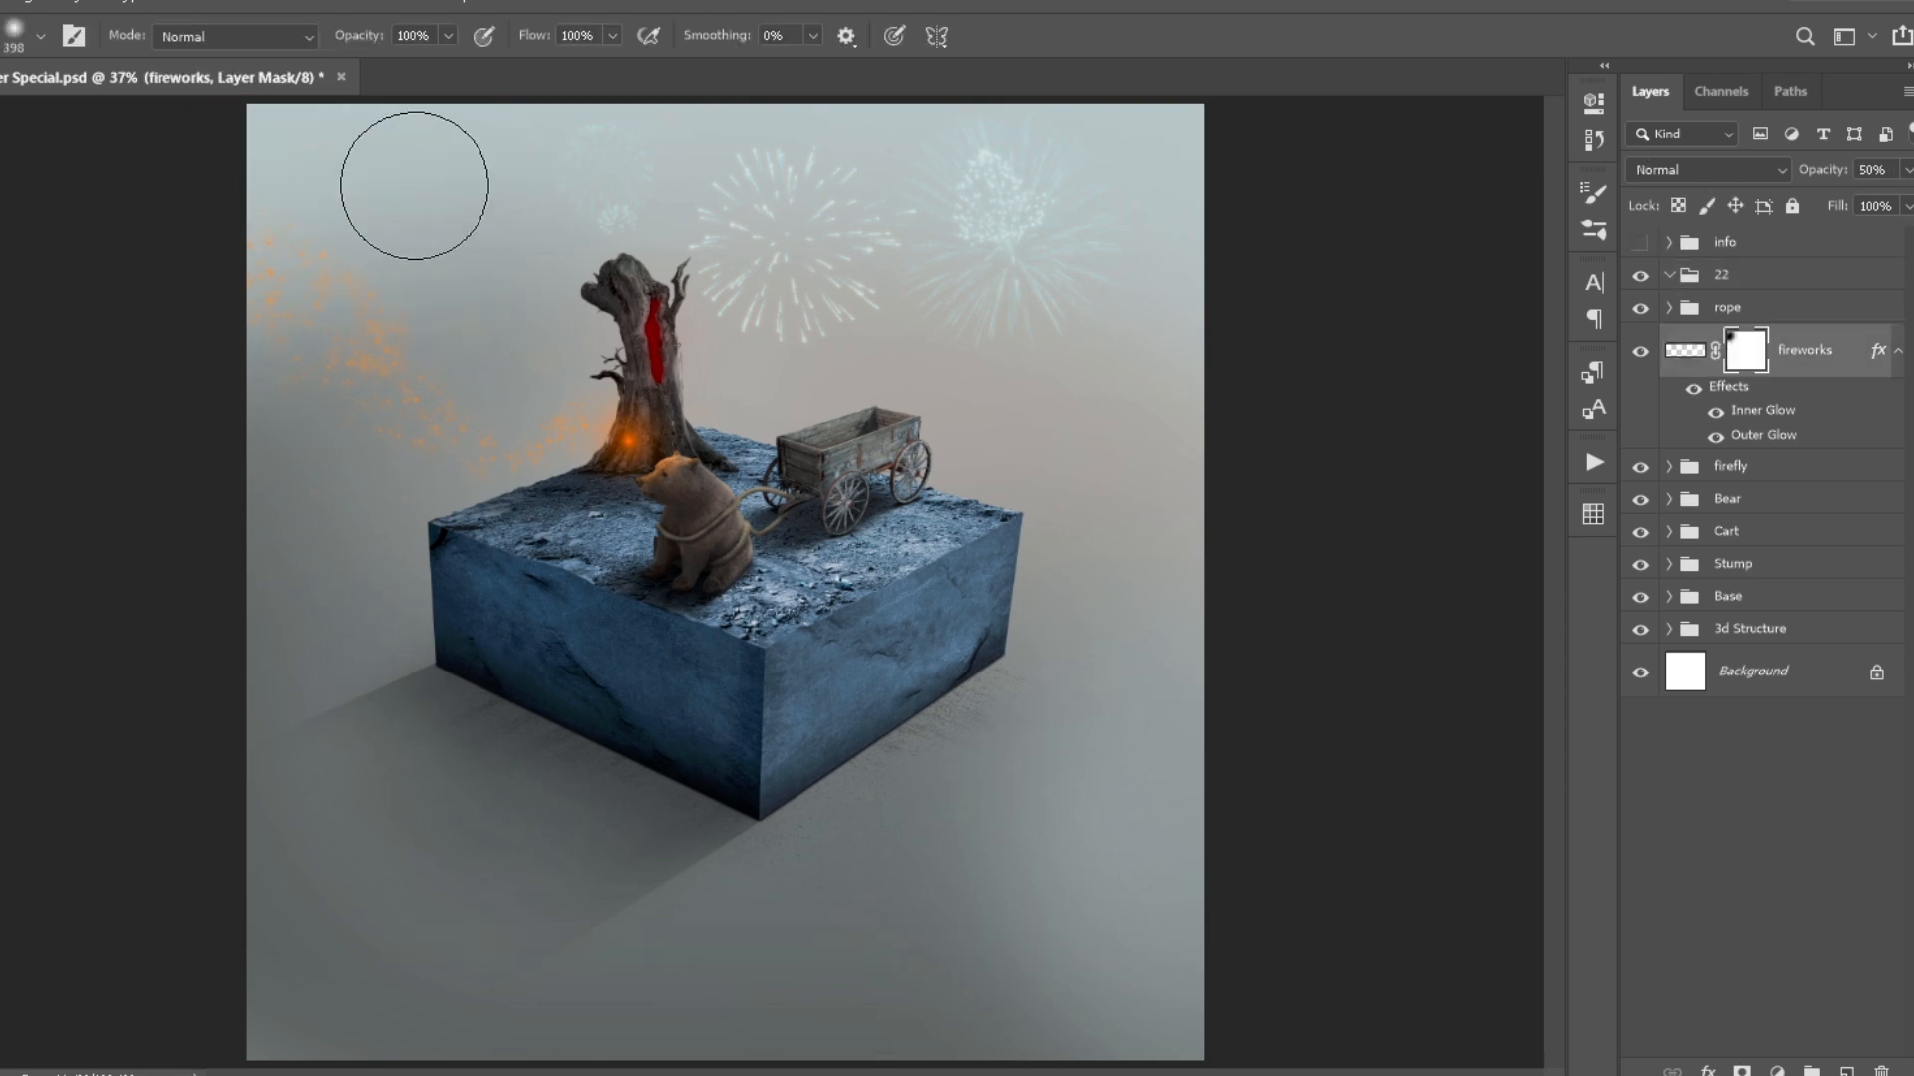
left_click_drag(1809, 350, 1835, 610)
left_click(540, 219)
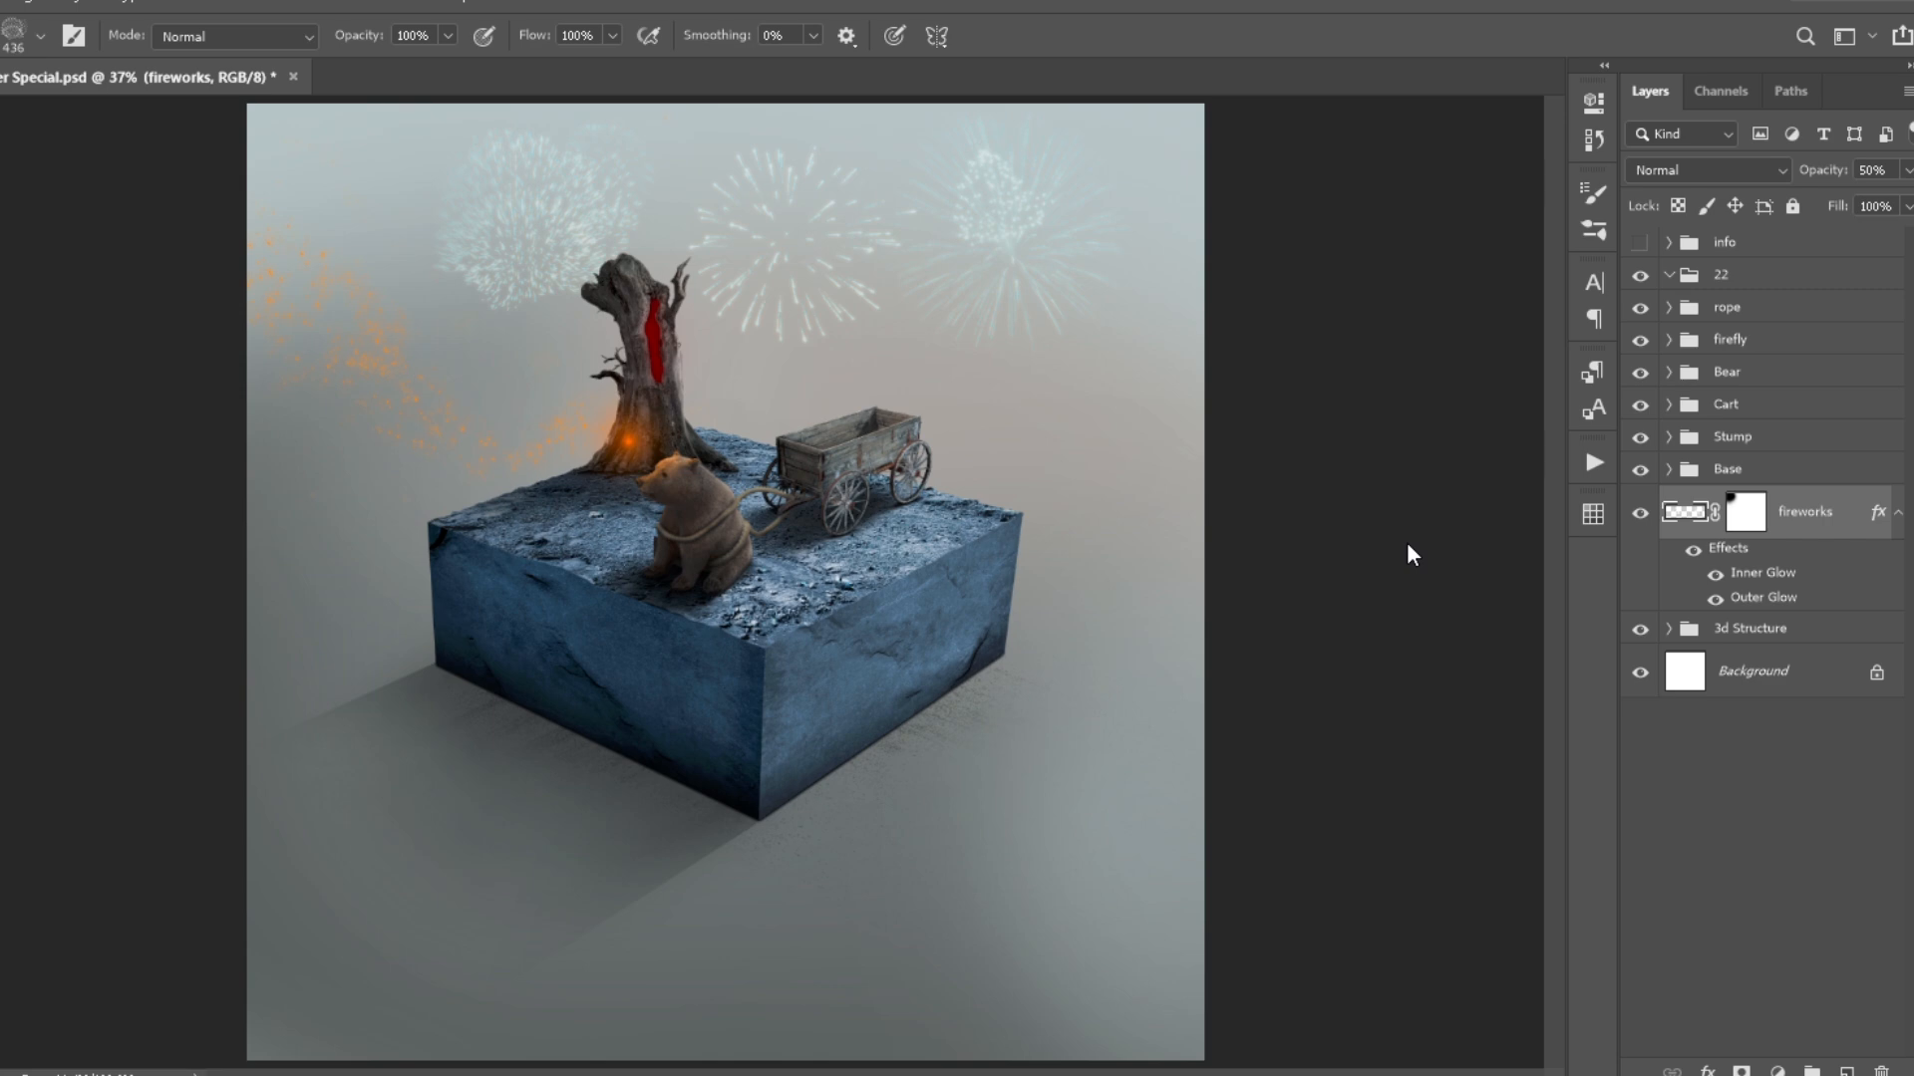
- Switch to the new document 22 and add a text layer reading 2 in Russo One at 205 pt
key("v")
left_click(1694, 282)
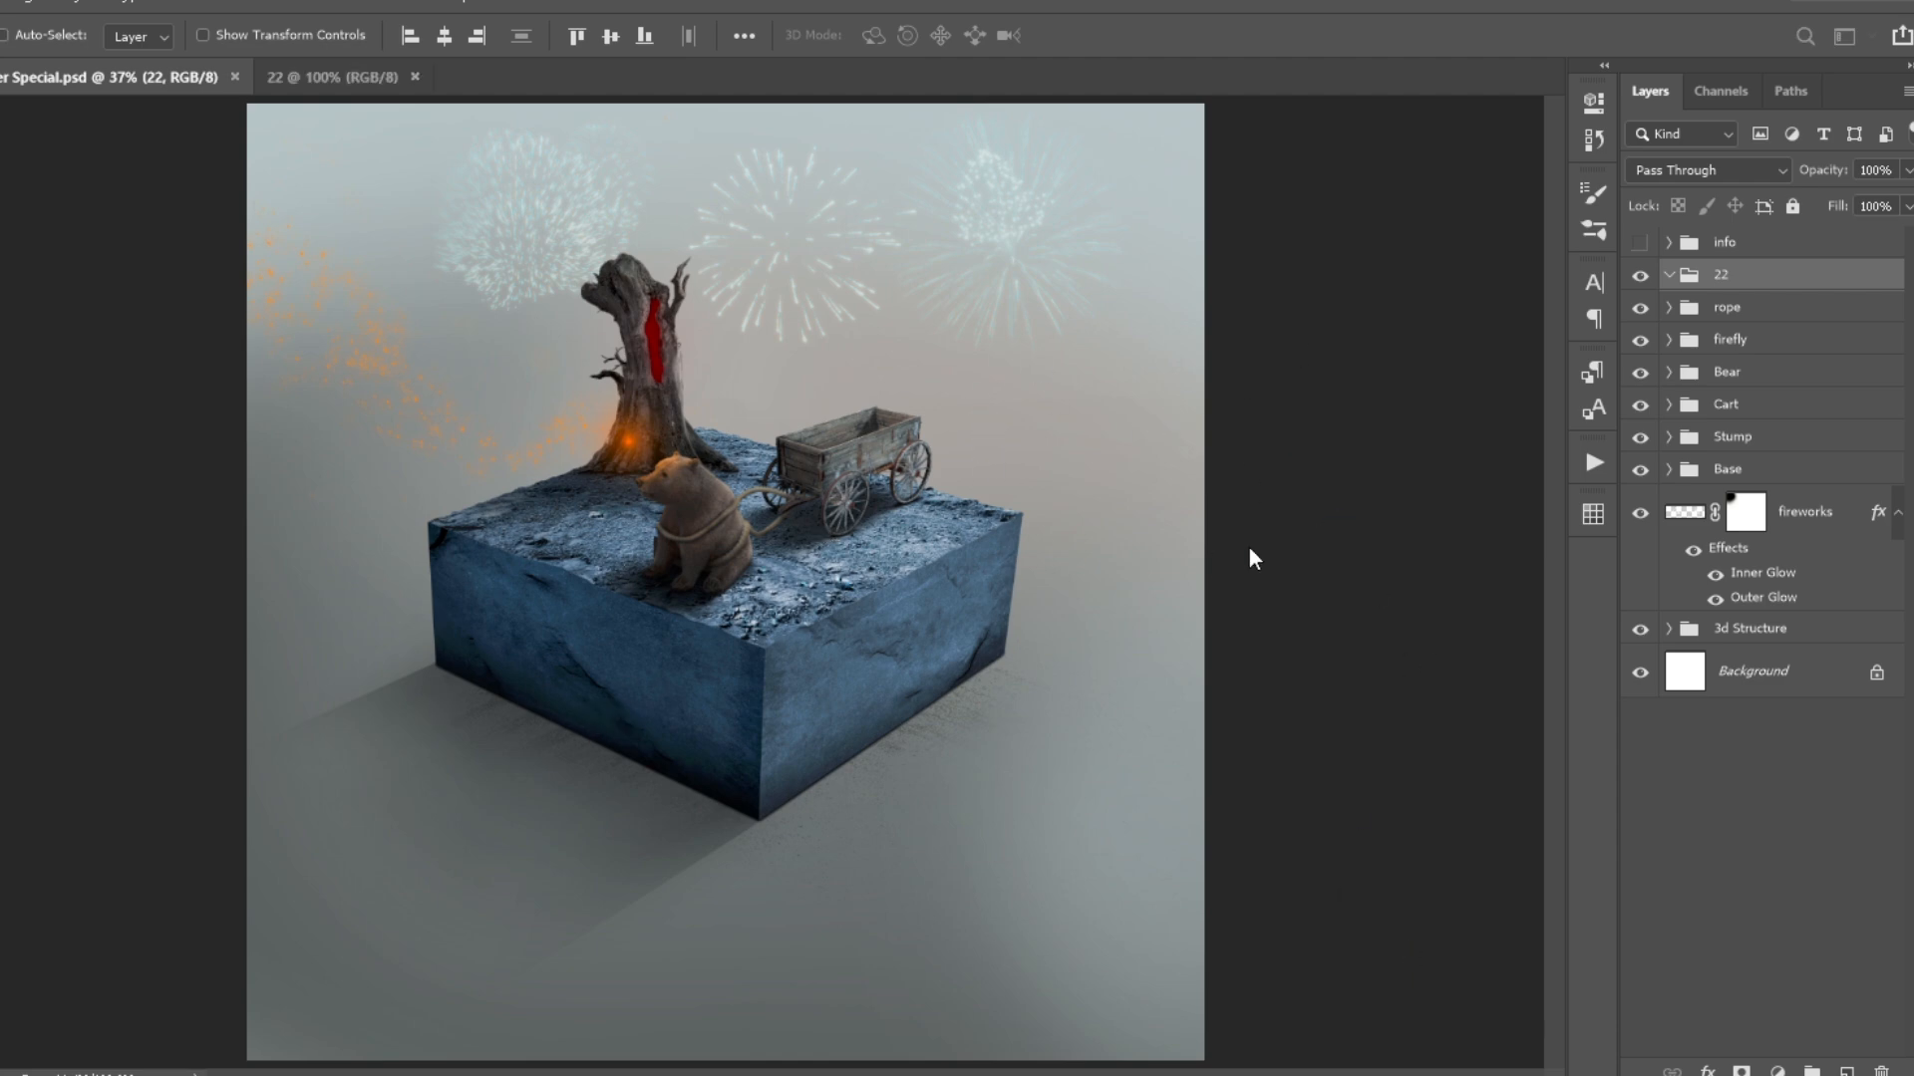
key("ctrl+Tab")
key("t")
left_click(613, 510)
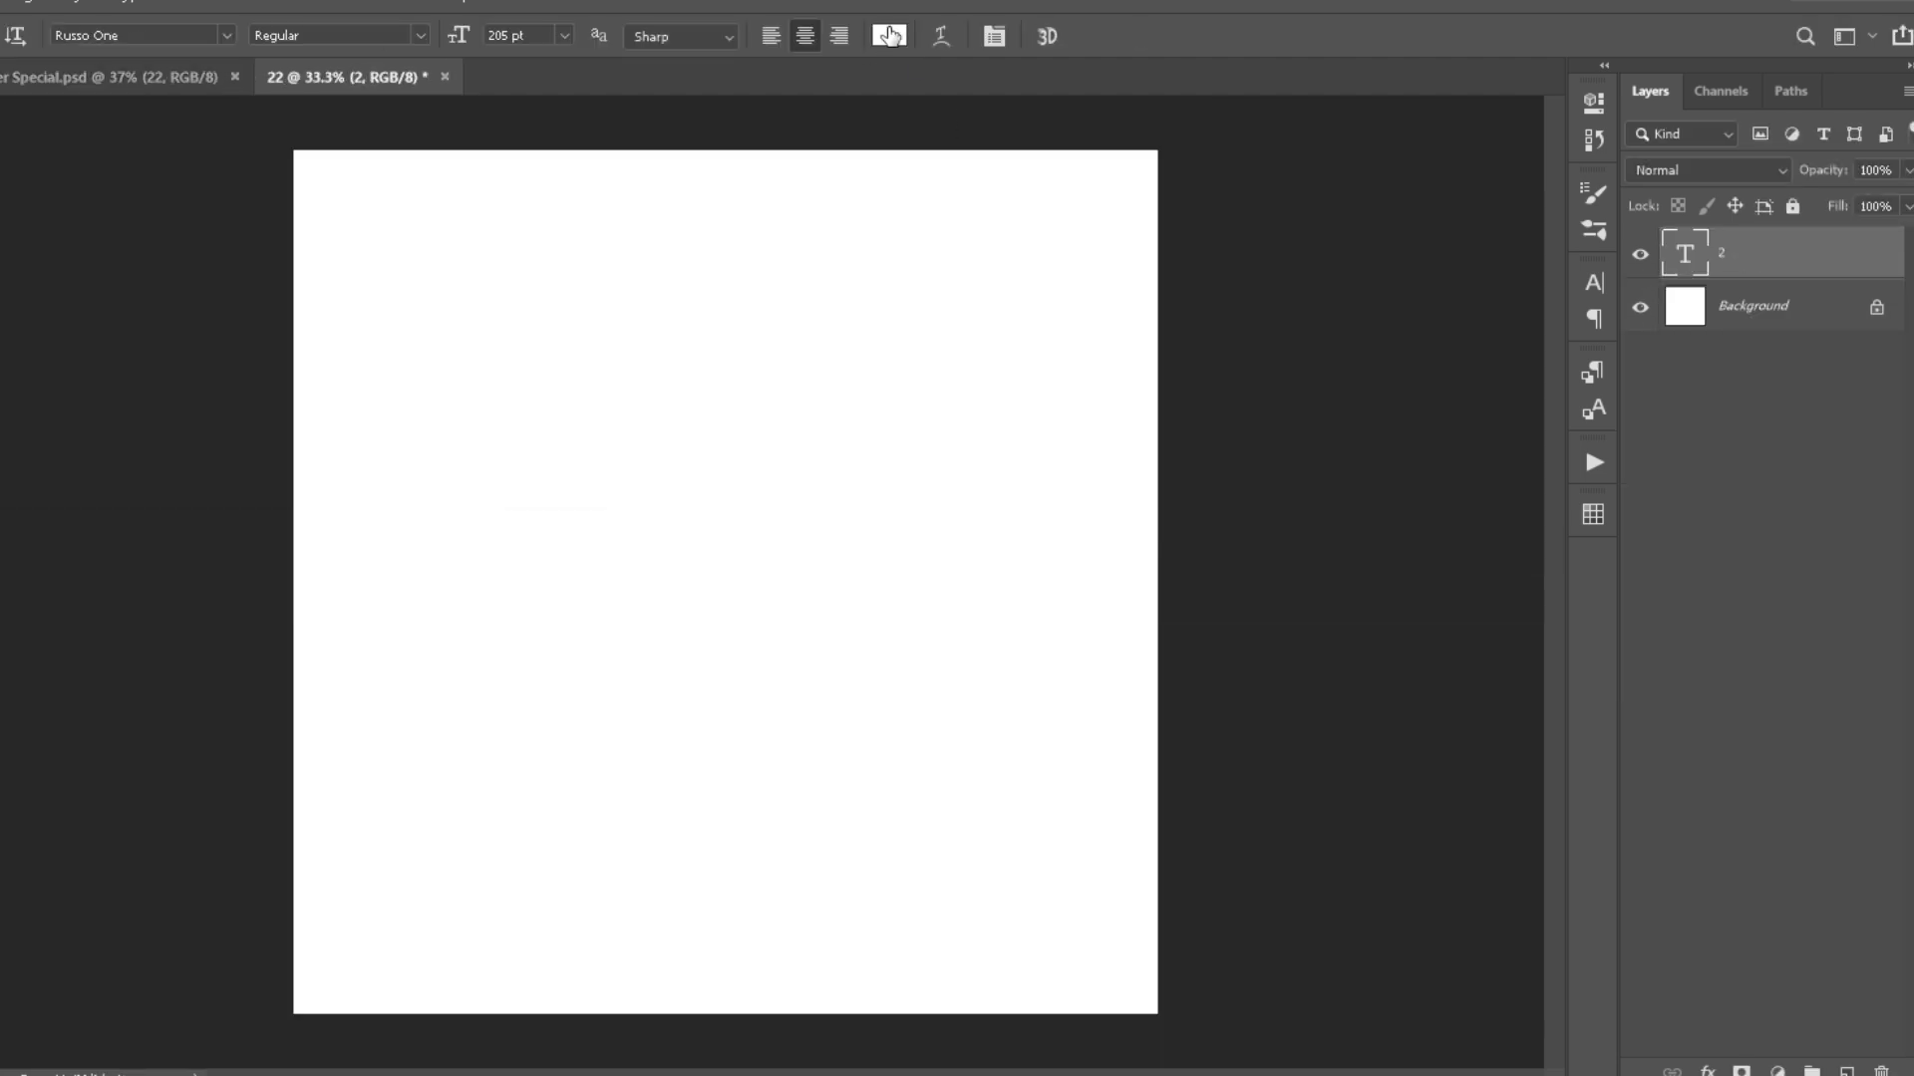
- Set the text colour to black and move the 2 to the middle of the canvas
left_click(889, 36)
left_click(1193, 317)
left_click(1606, 157)
key("v")
left_click_drag(625, 492, 763, 729)
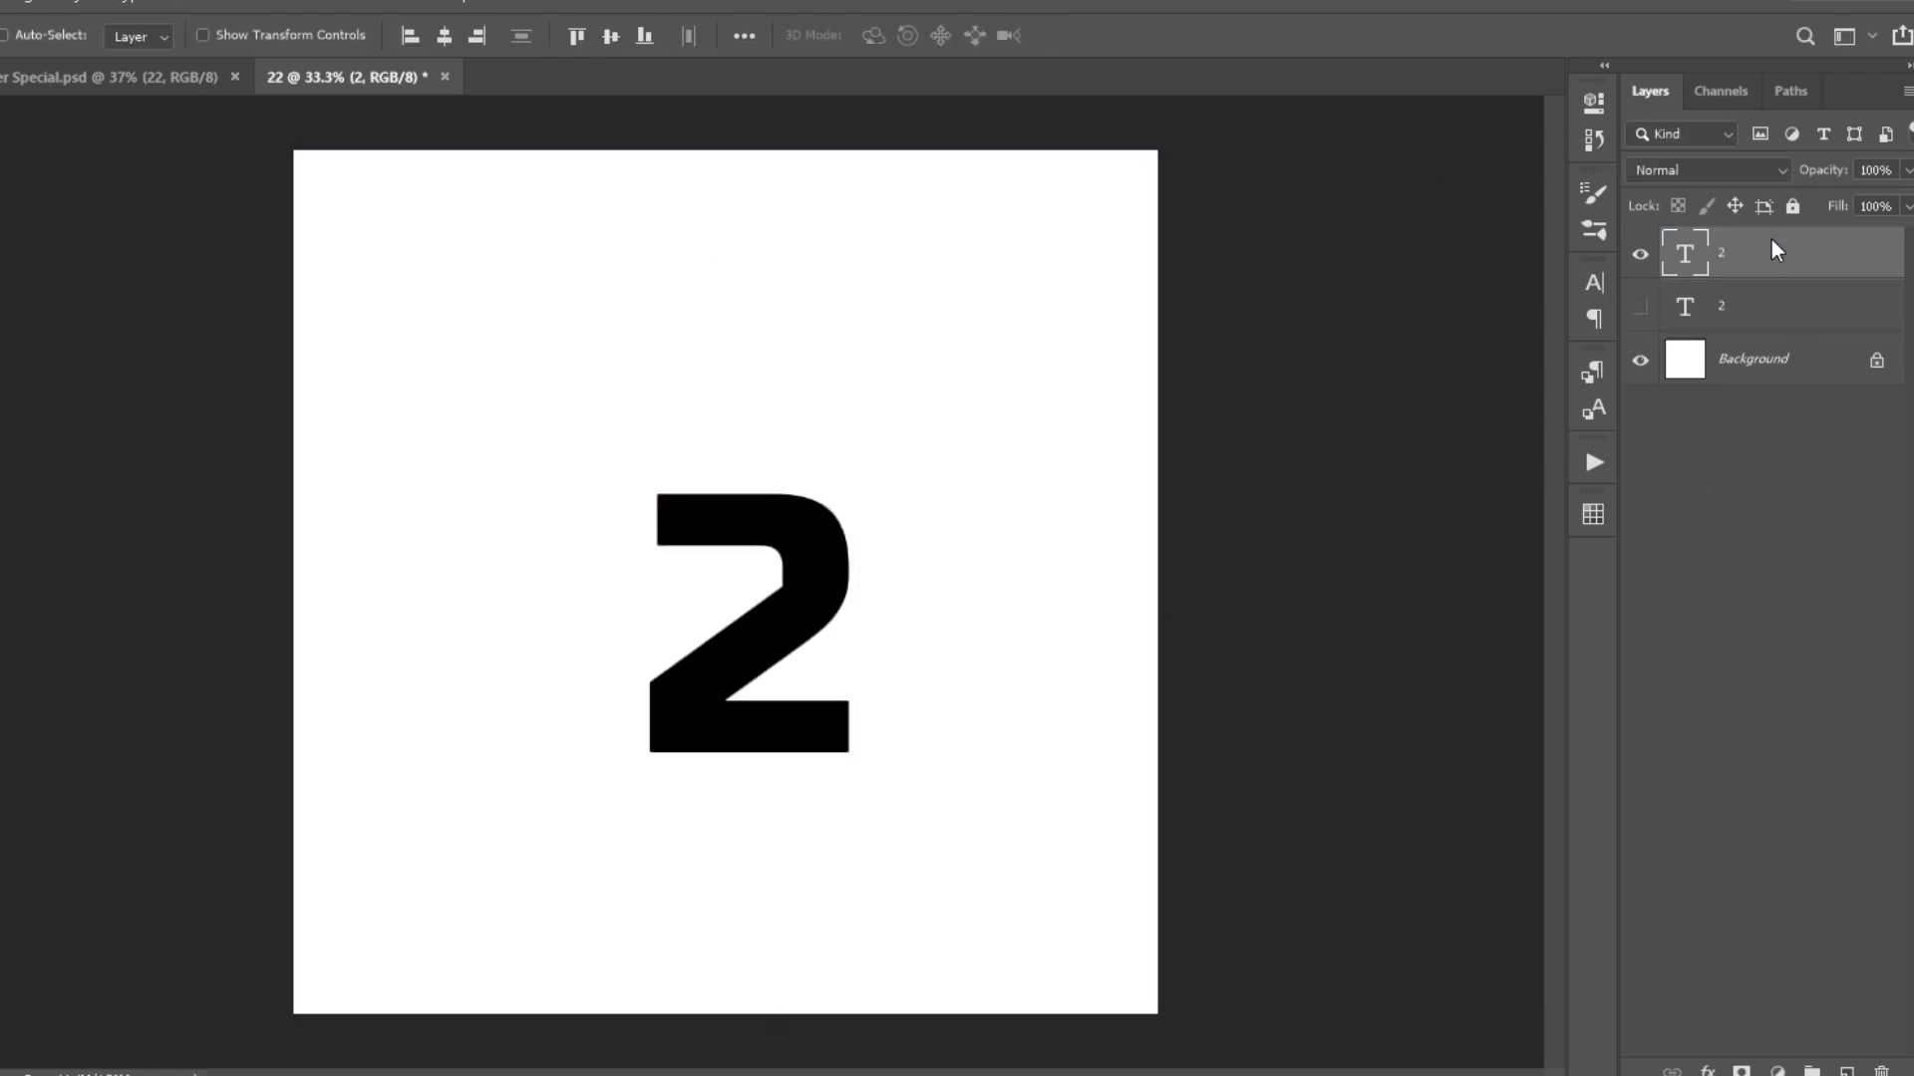
- Narrow the smart object copy of the 2 and skew its right side upward with Free Transform
key("ctrl+t")
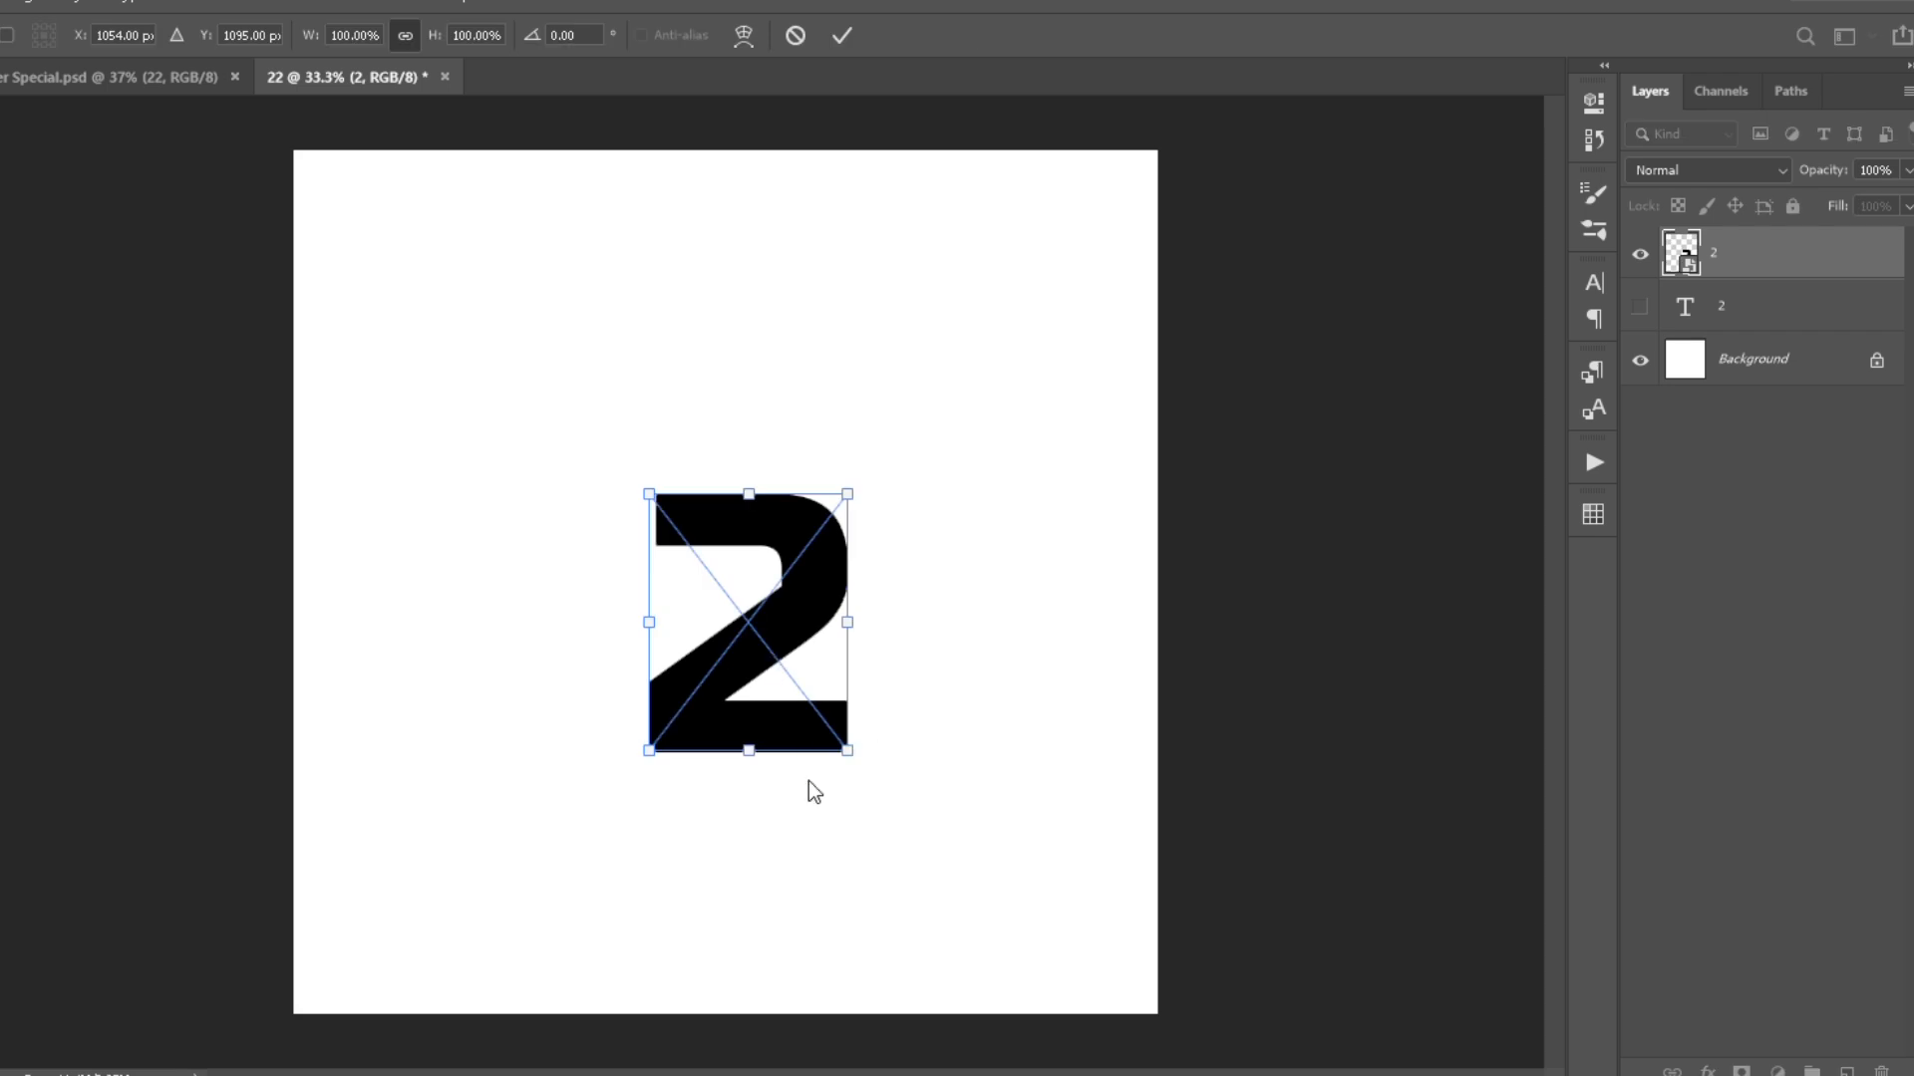
left_click_drag(848, 622, 767, 588)
key("Return")
- Outline the depth faces of the 2 with the Polygonal Lasso and fill them with dark grey Color Fill layers
scroll(676, 558, "up", 6)
left_click(0, 727)
key("l")
scroll(636, 529, "up", 11)
left_click(636, 529)
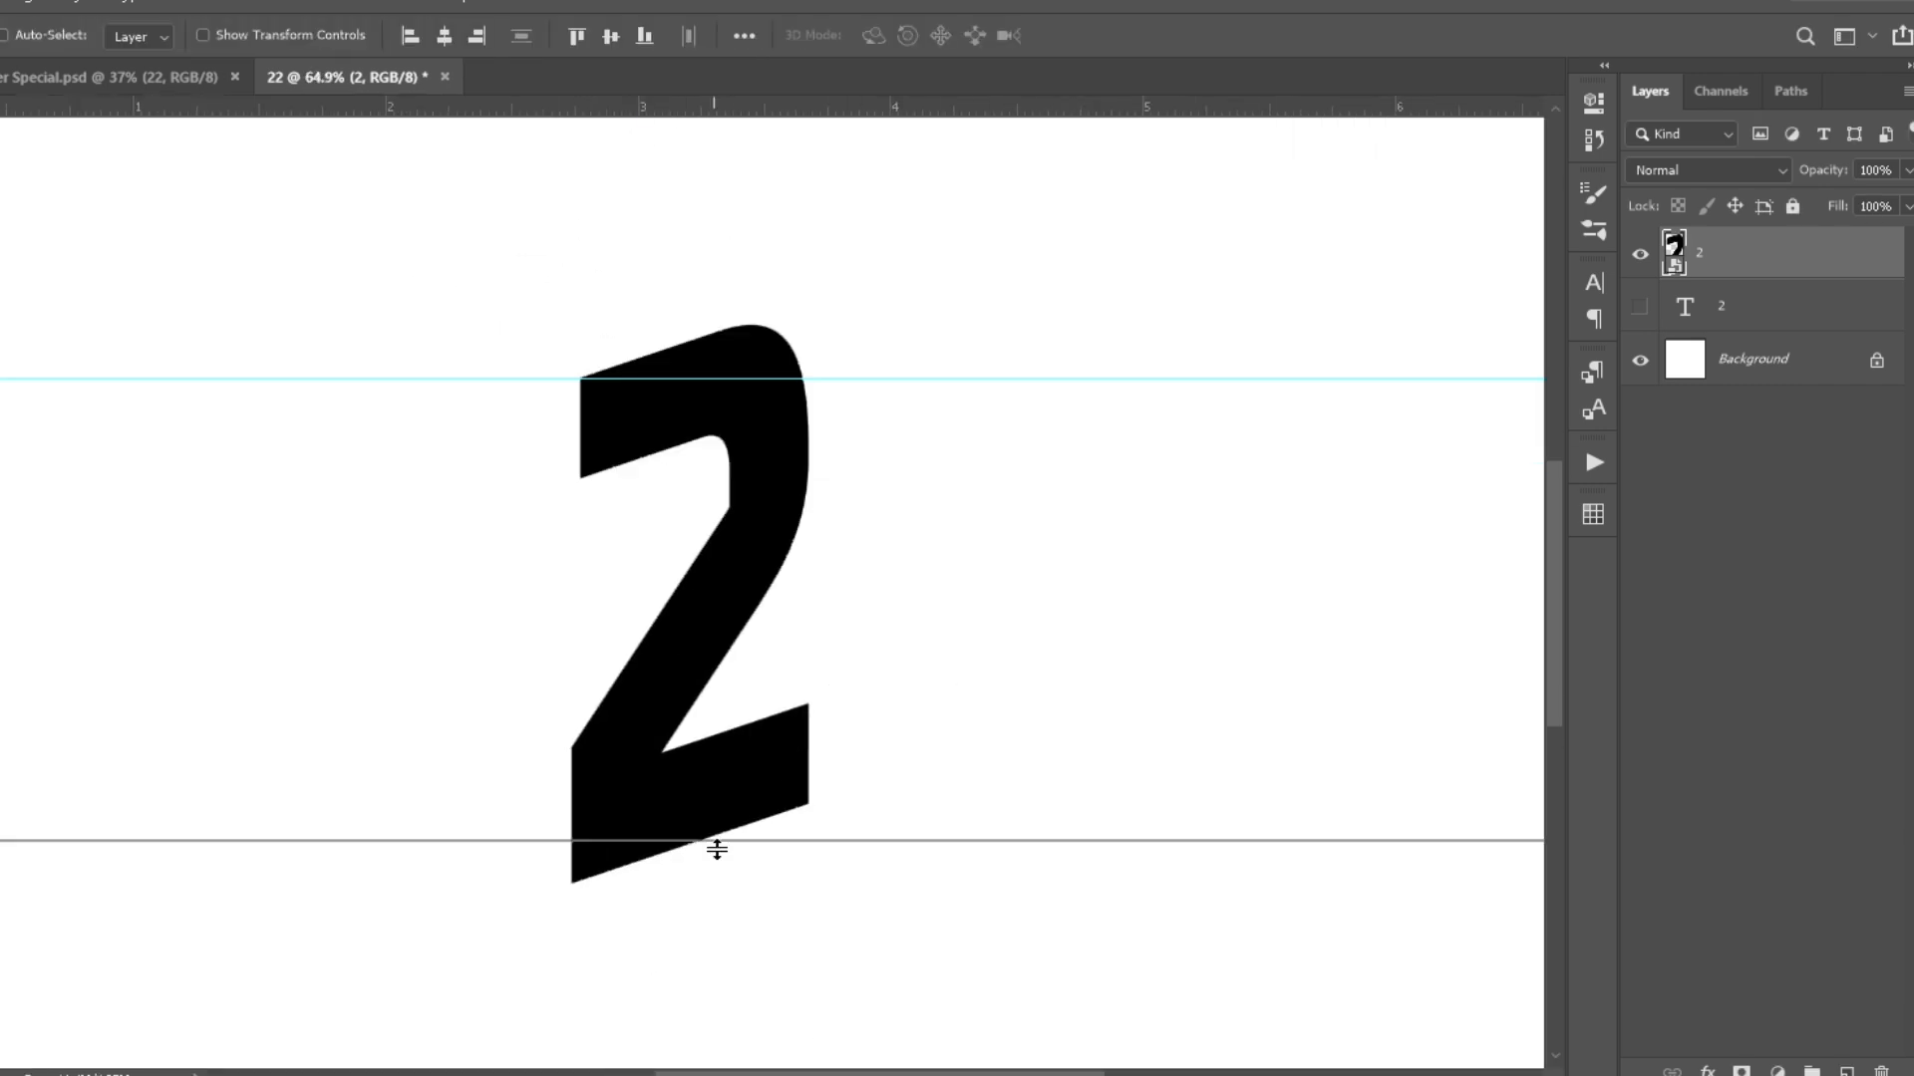
left_click_drag(718, 845, 719, 708)
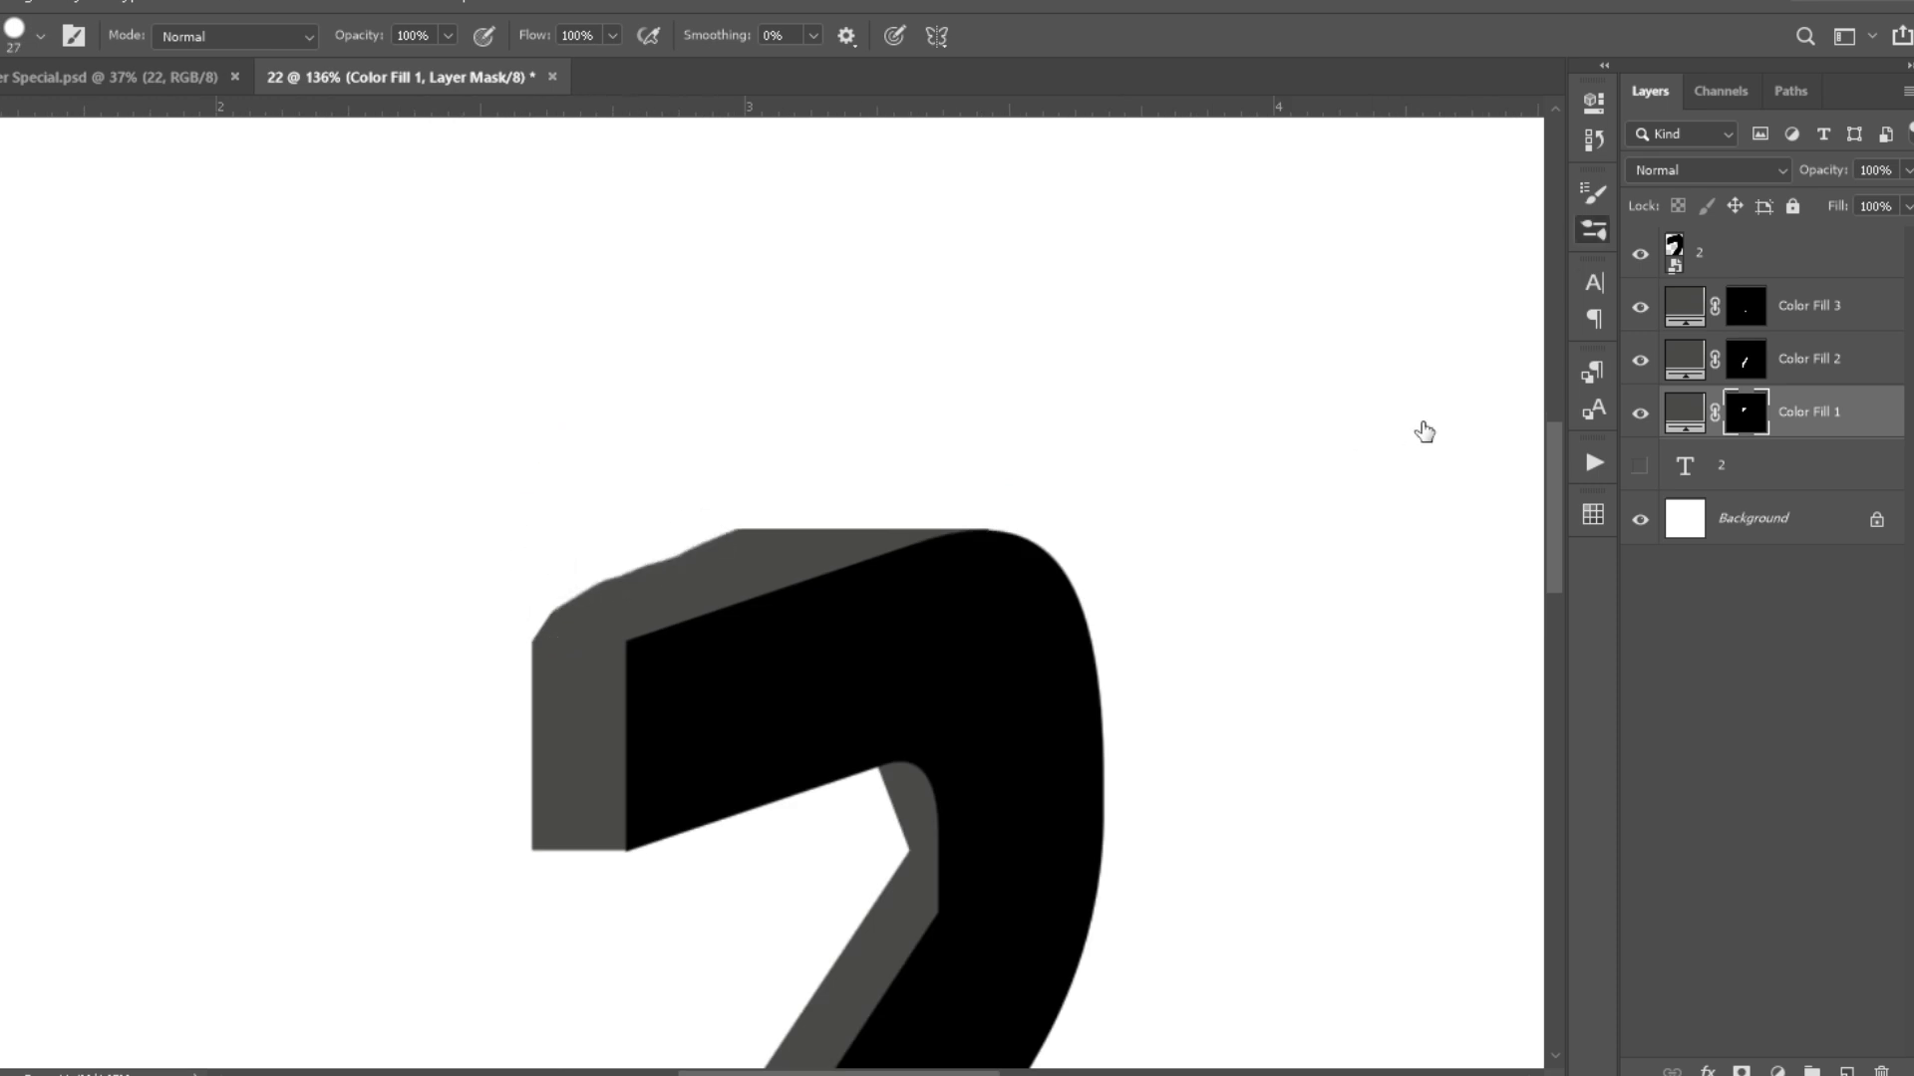
- Refine the Color Fill masks with the Brush and Polygonal Lasso along the 2's curved edges, base and foot
scroll(627, 544, "up", 3)
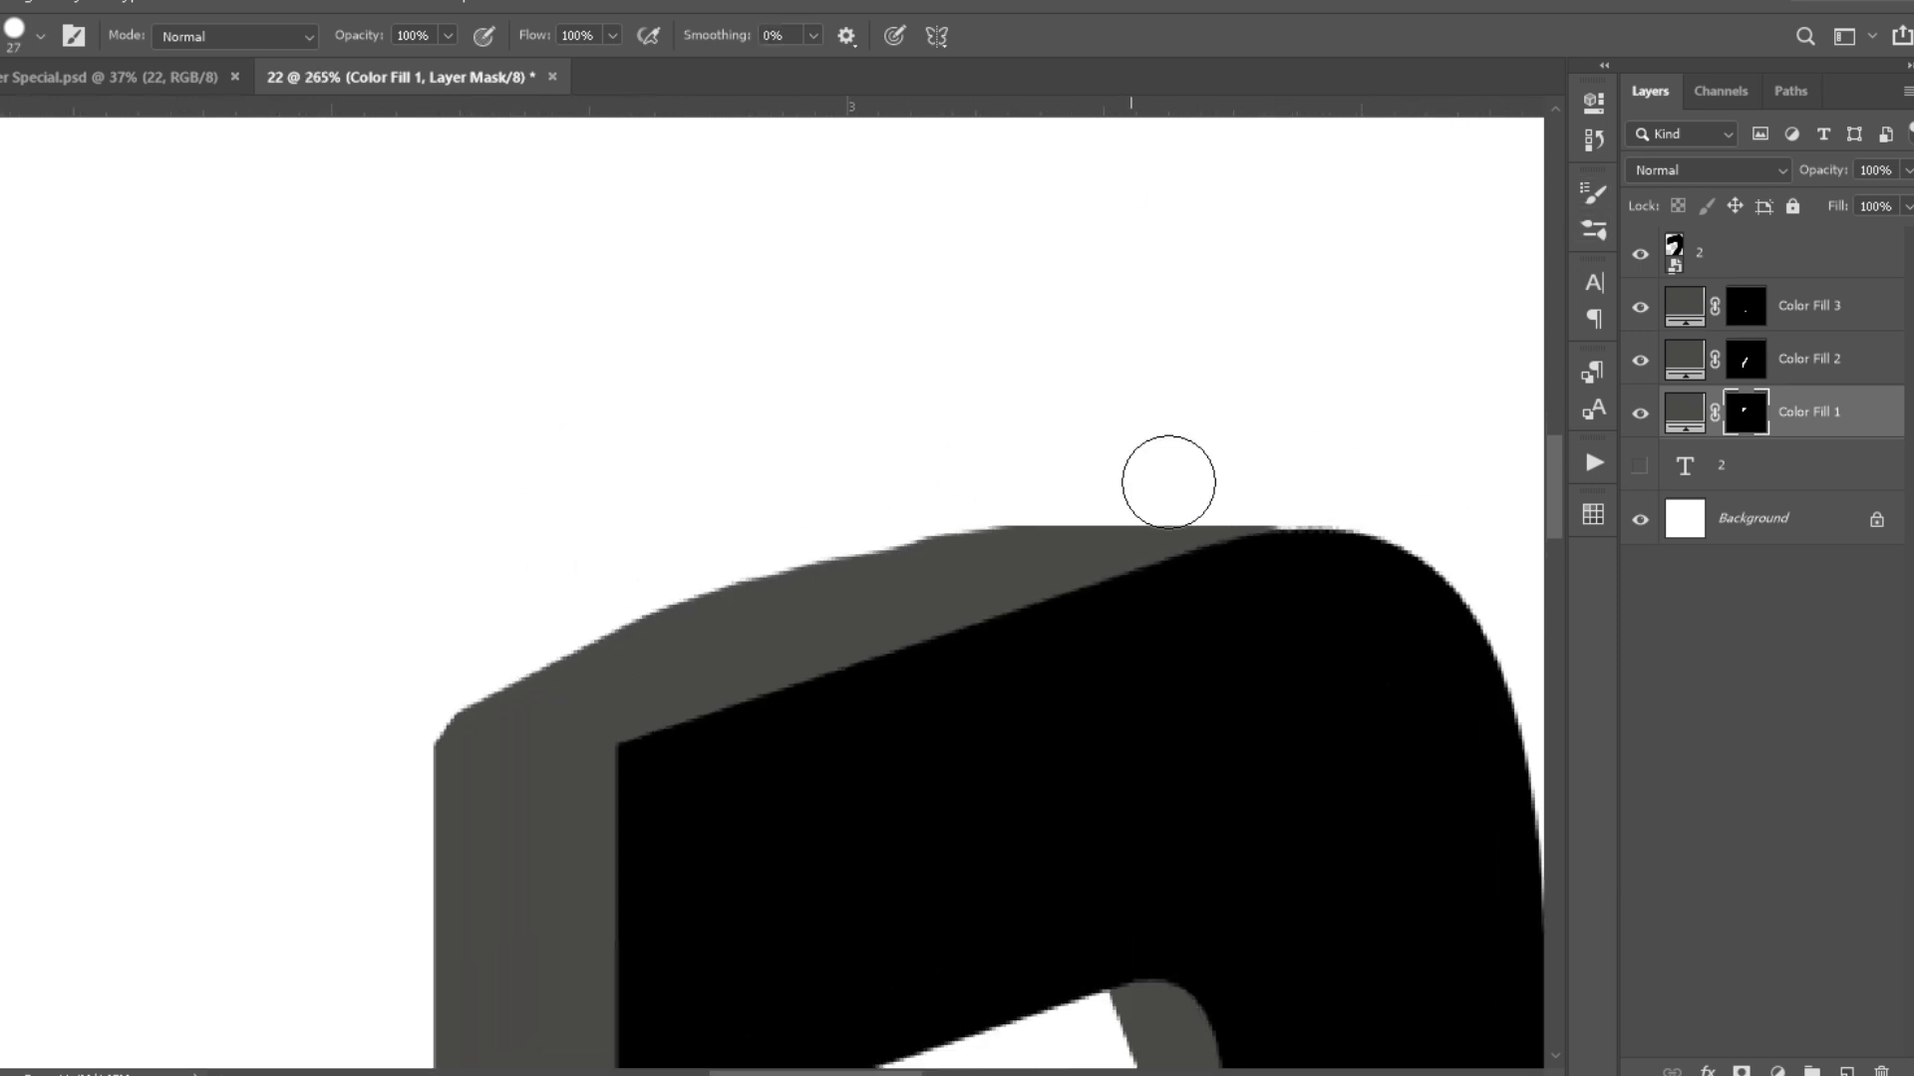
scroll(1341, 523, "down", 1)
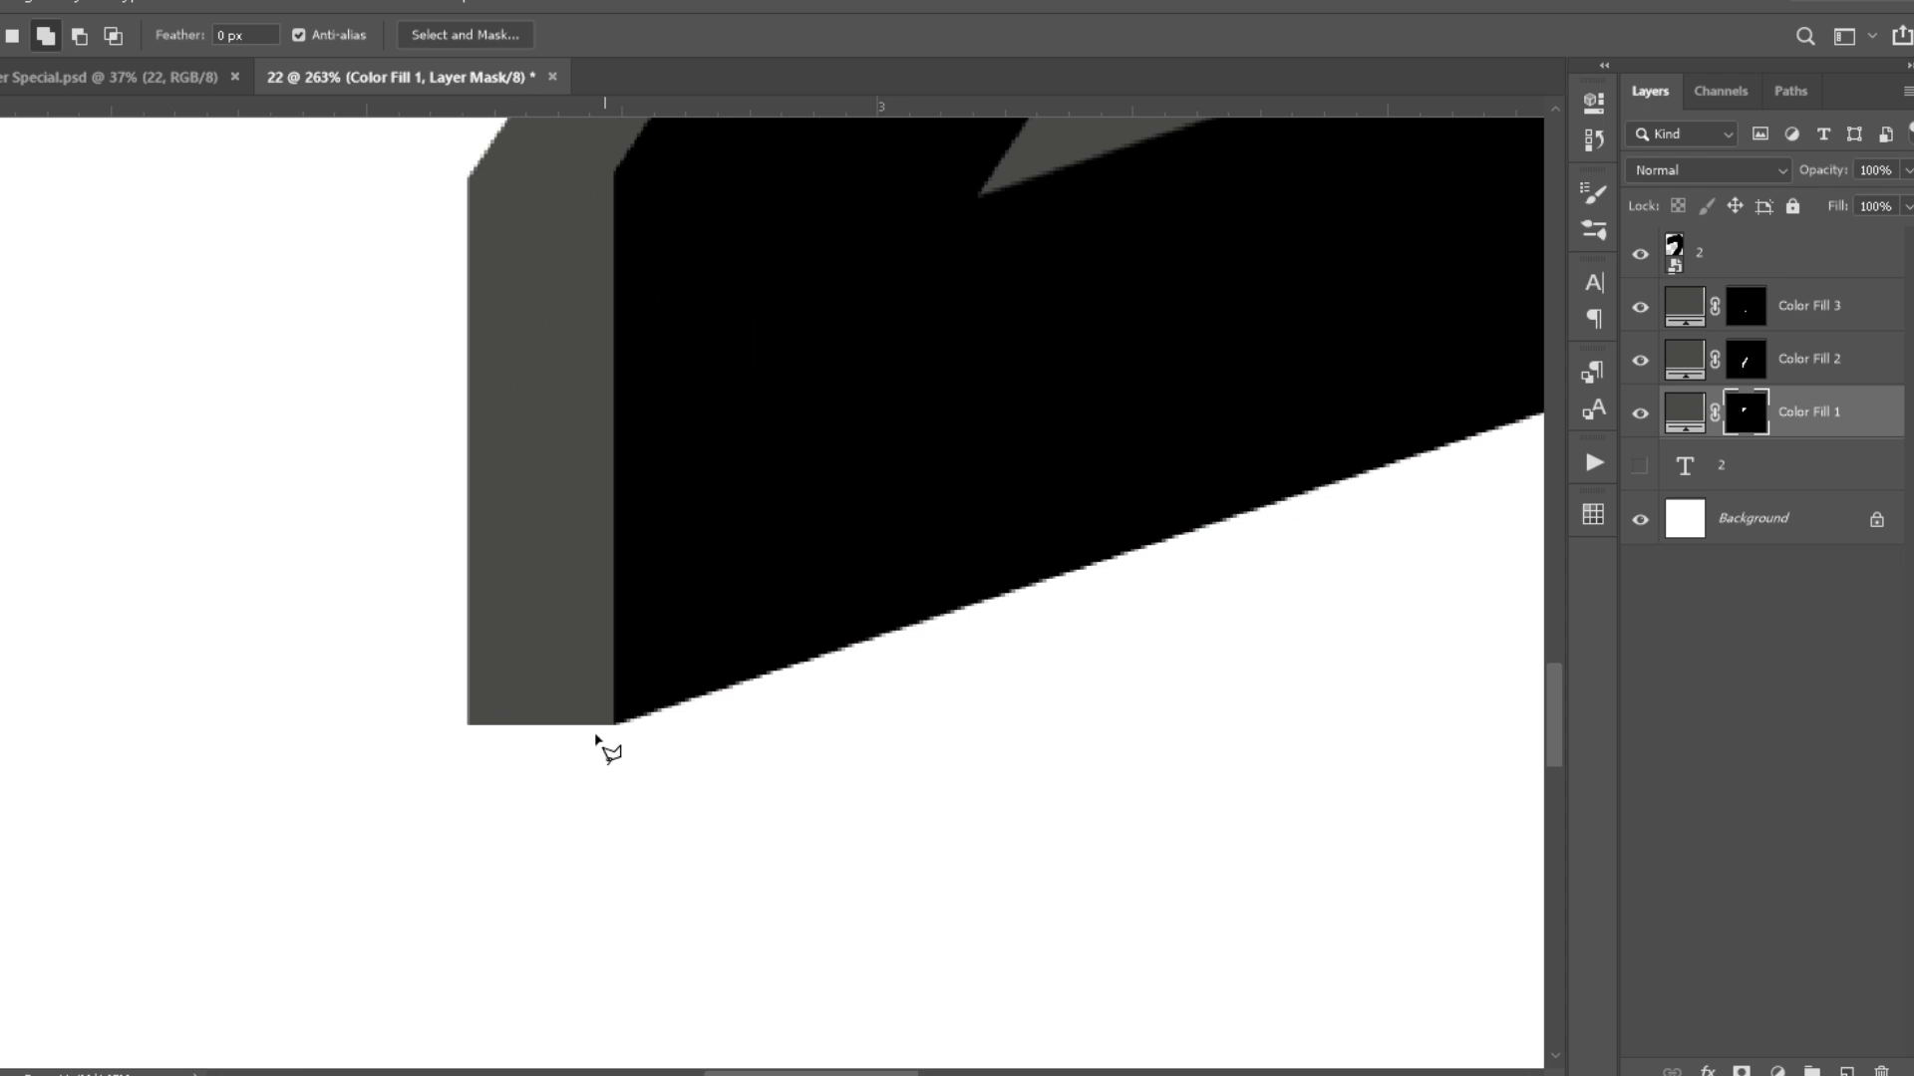
key("b")
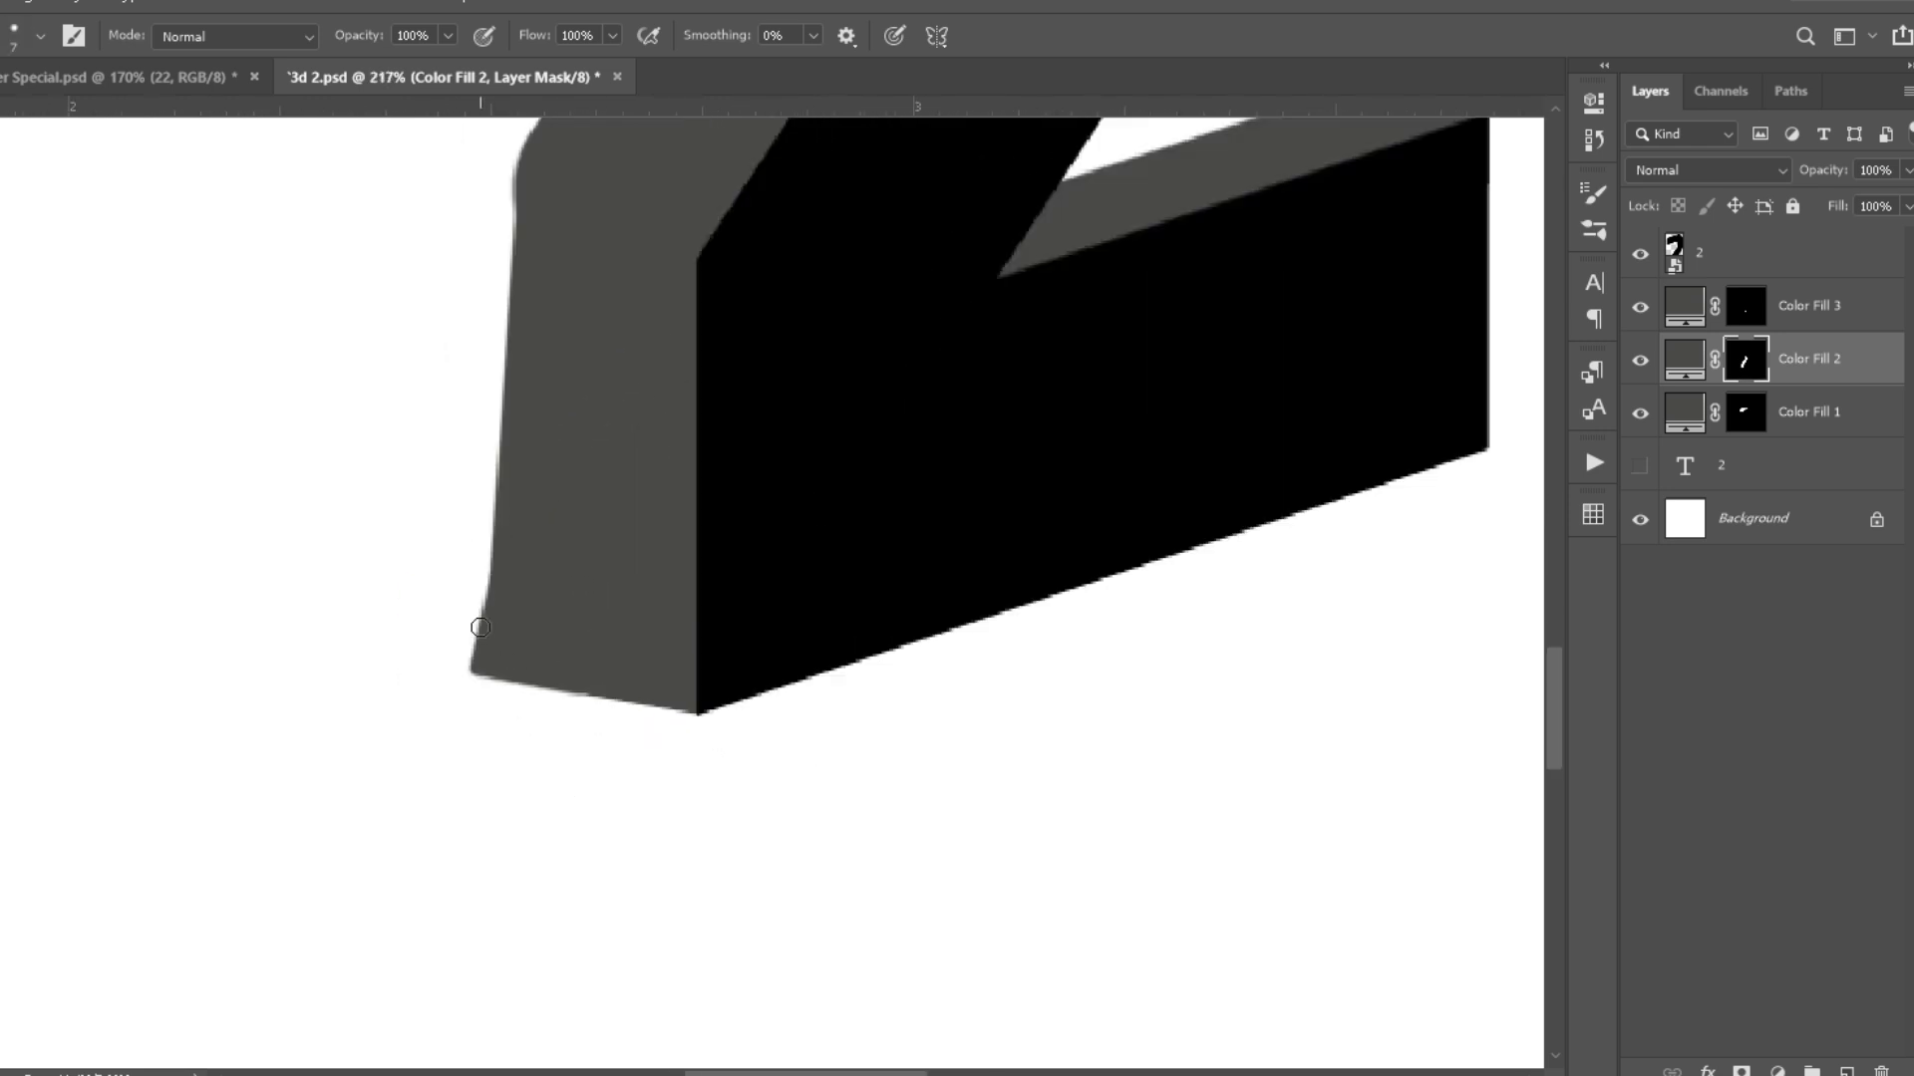
left_click(501, 902)
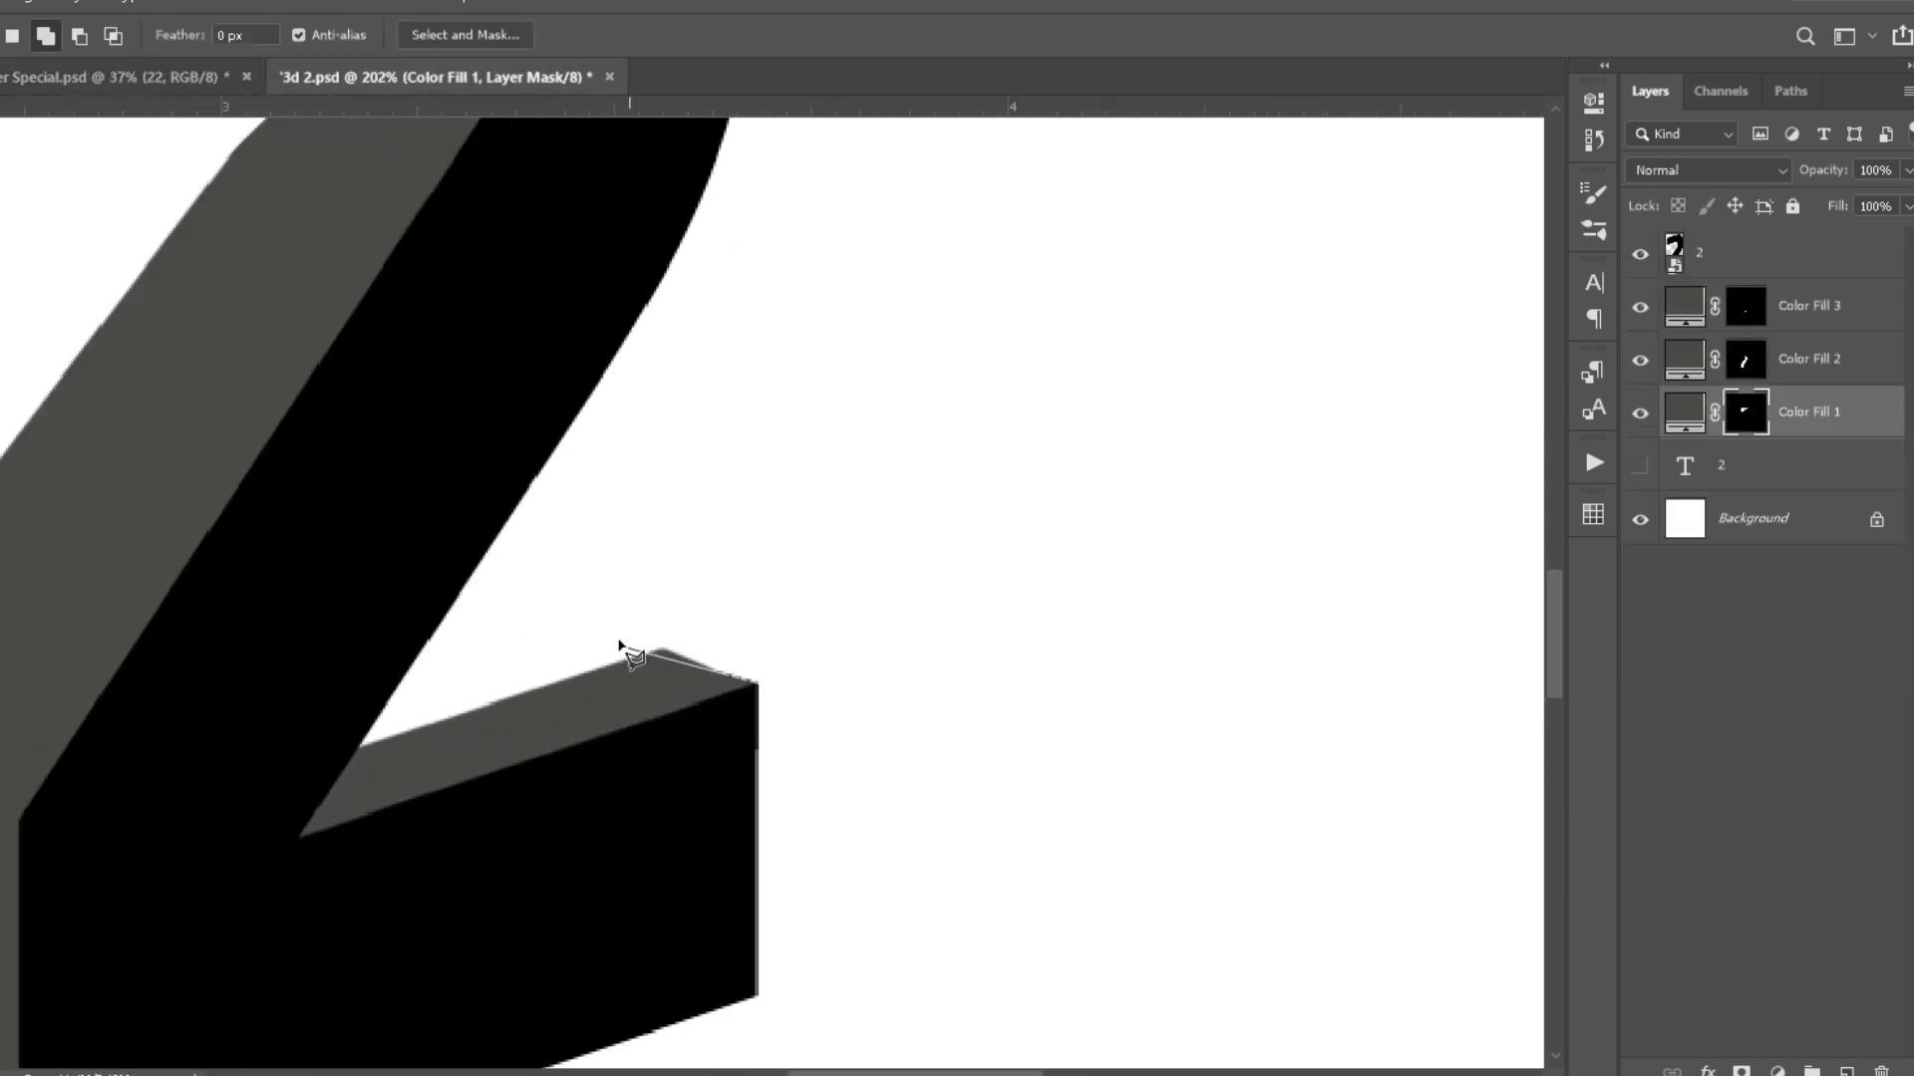
key("b")
left_click_drag(428, 707, 662, 640)
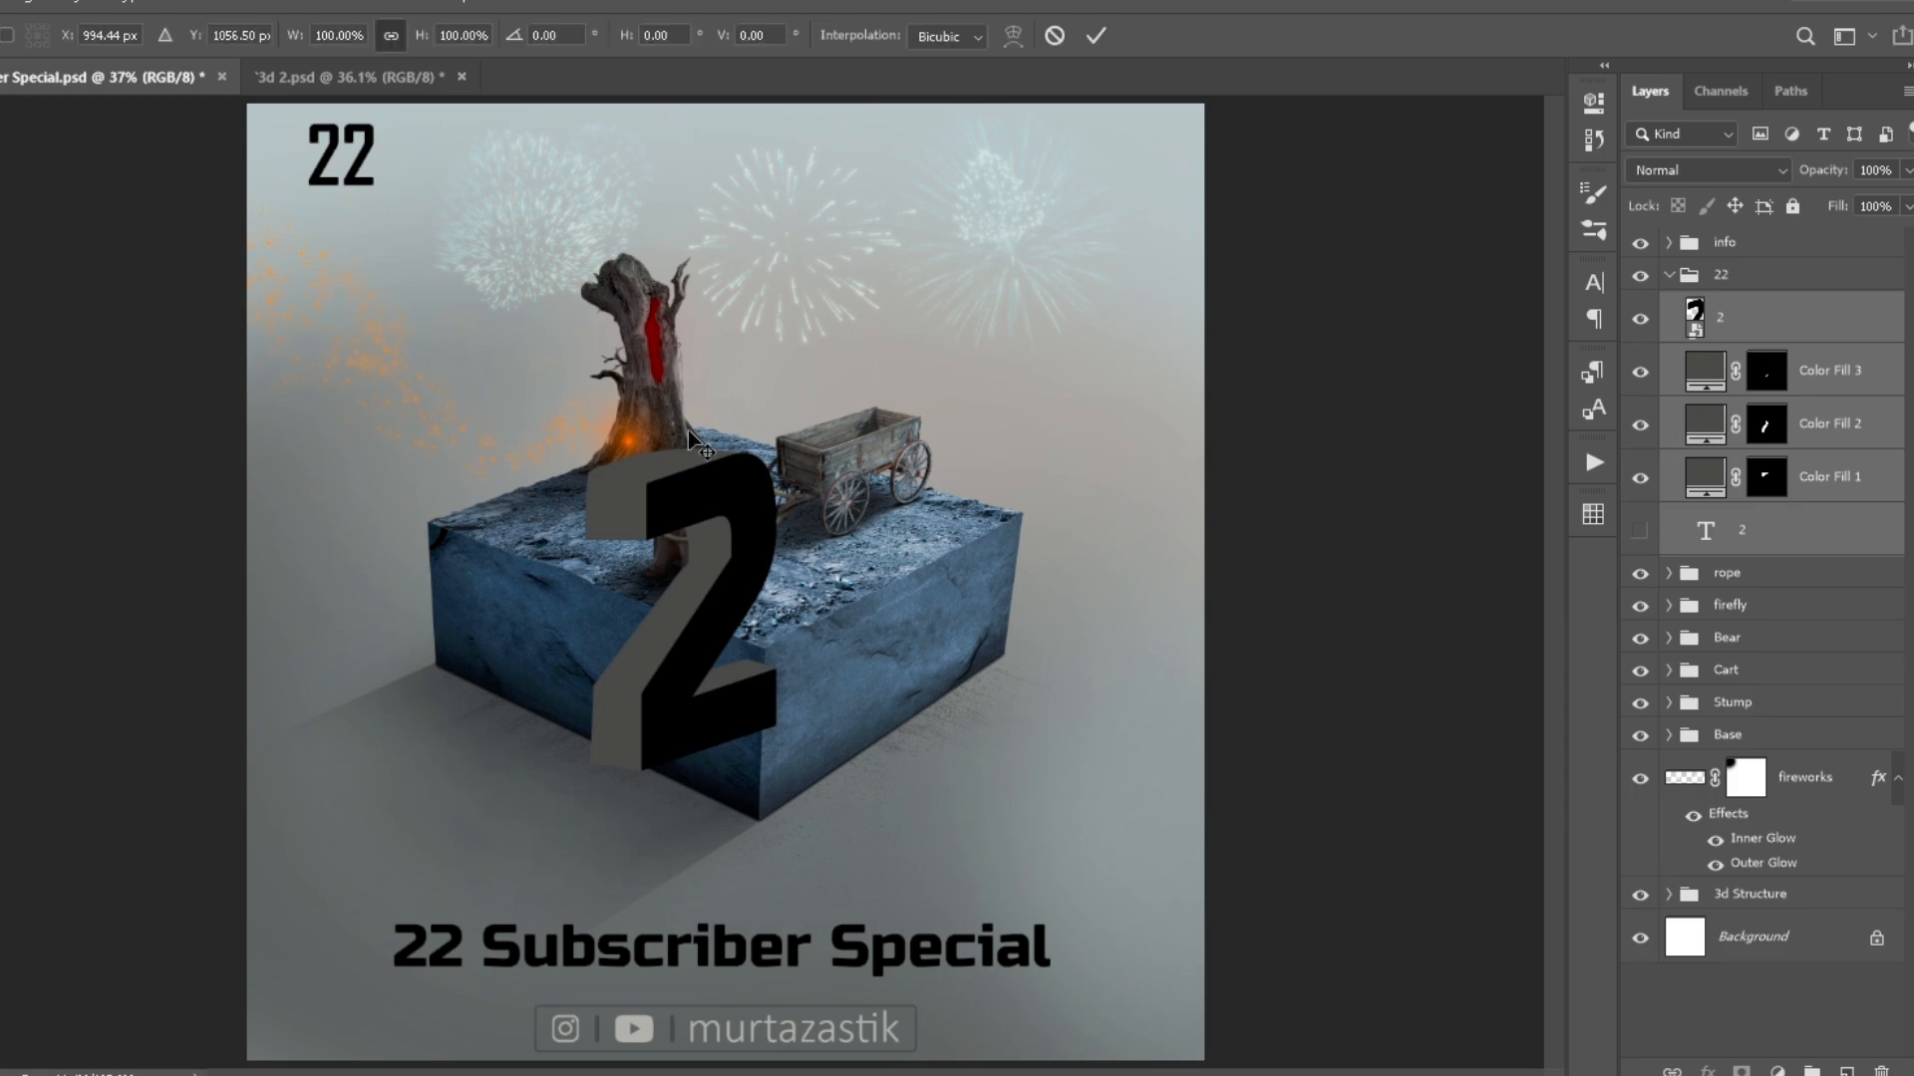
- Place the 3D 2's layers over the wagon in the composite's 22 group and group them as 2L
scroll(697, 499, "up", 5)
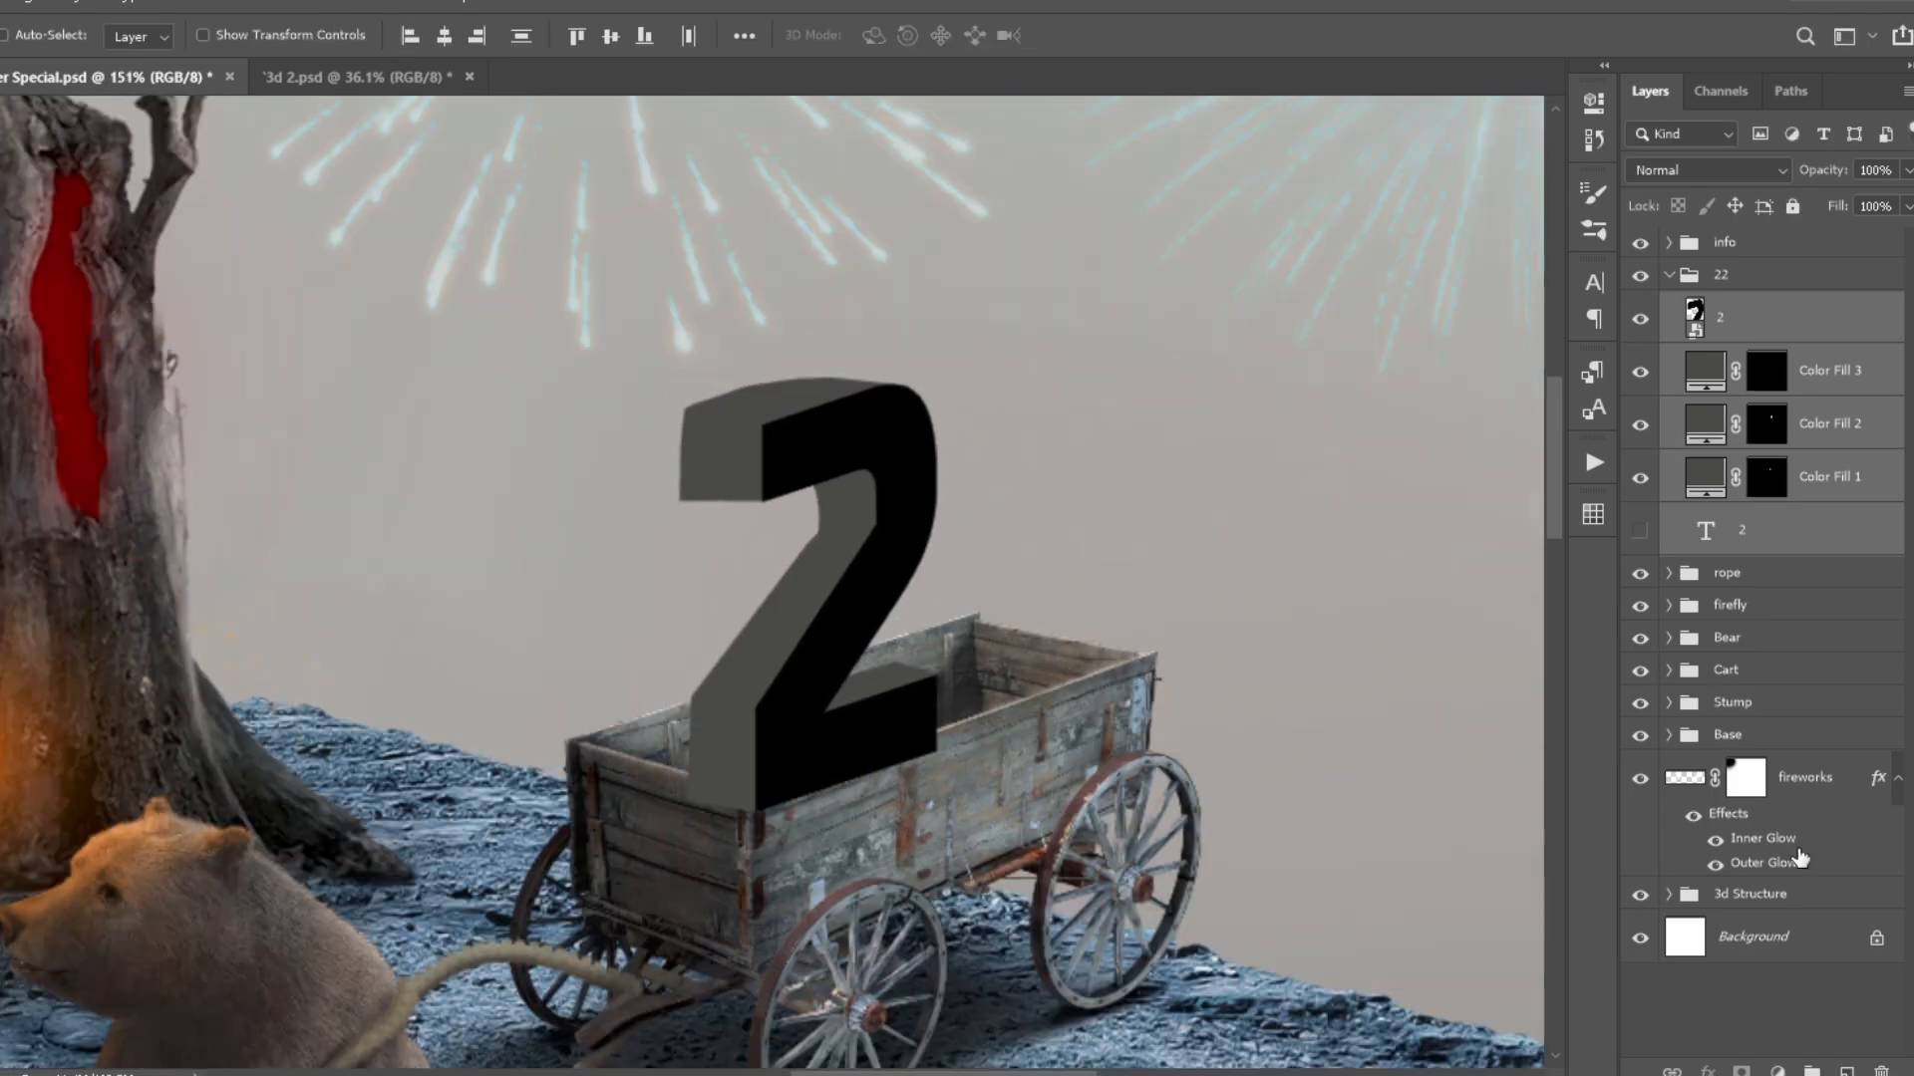
double_click(1832, 317)
type("2")
type("L")
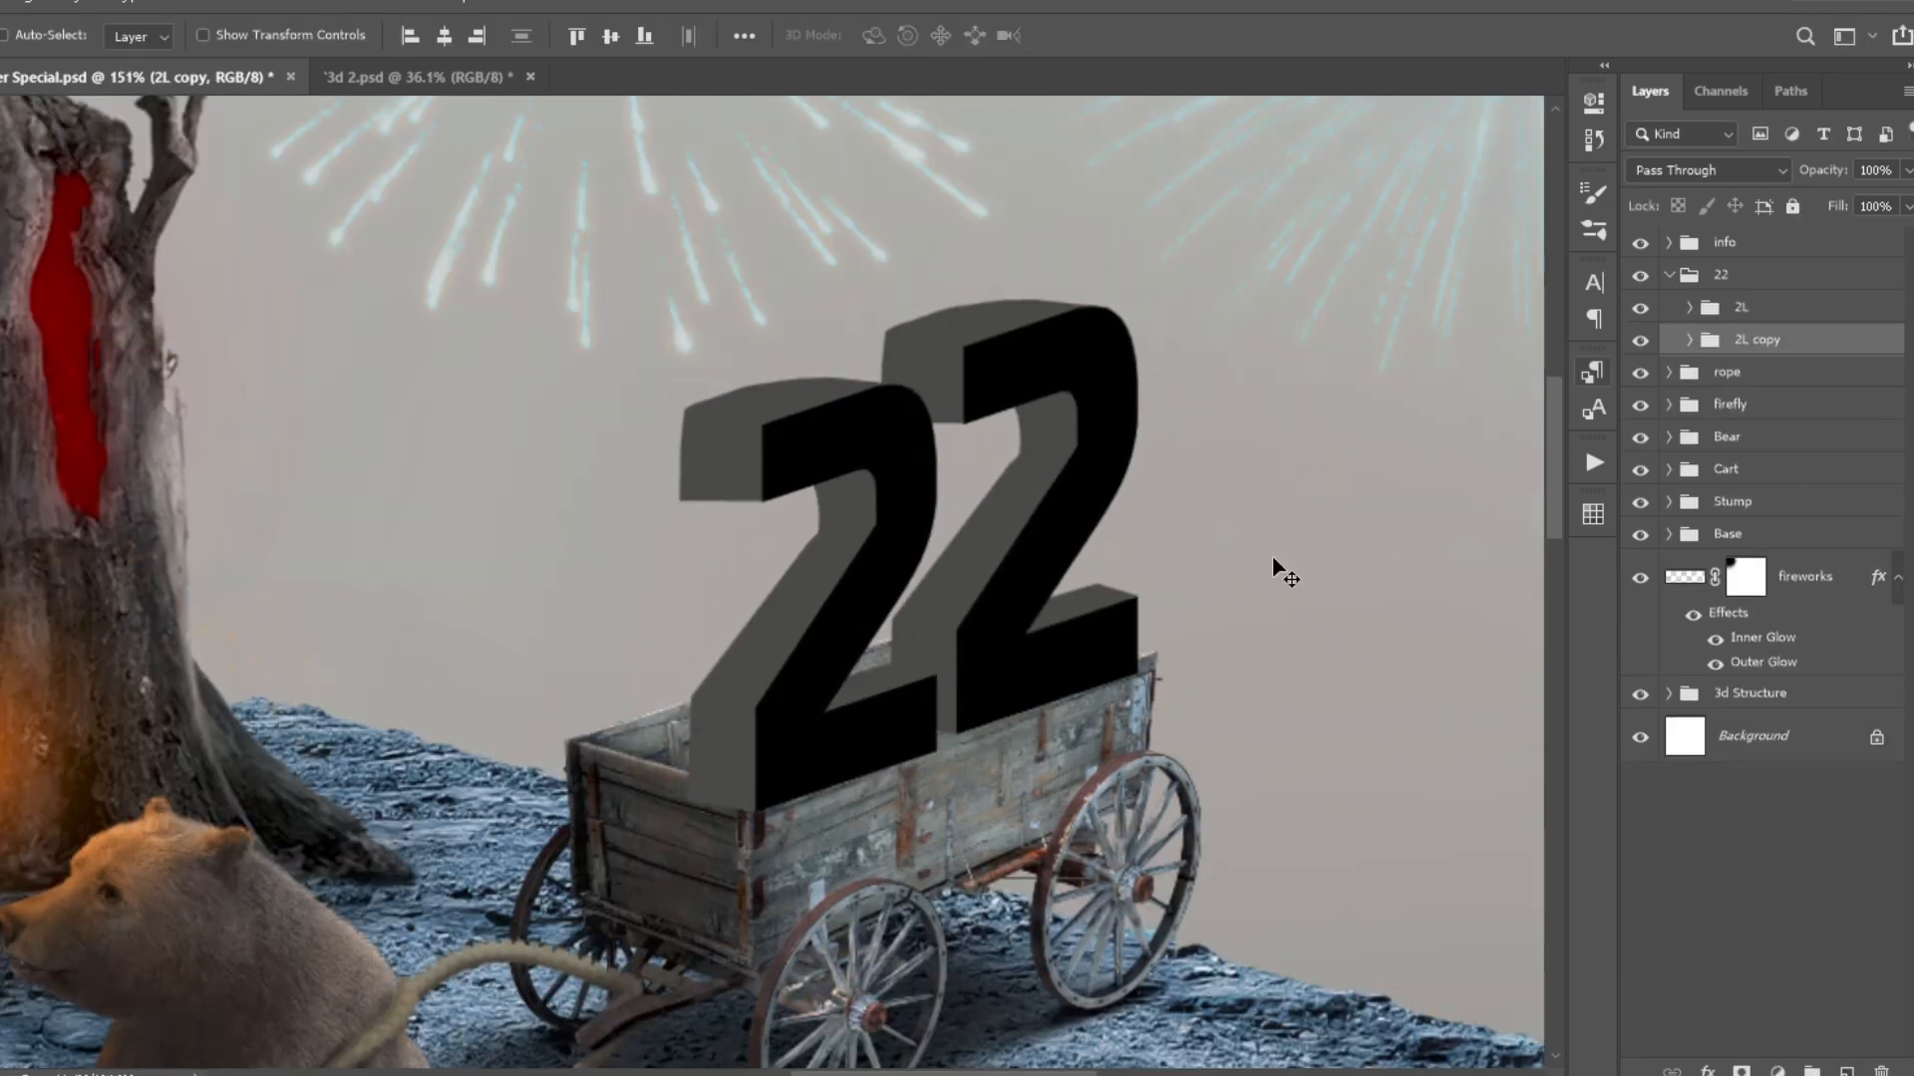
- Duplicate the 2L group beneath the original and transform the copy to stand behind the first 2 in the wagon
scroll(1273, 568, "up", 2)
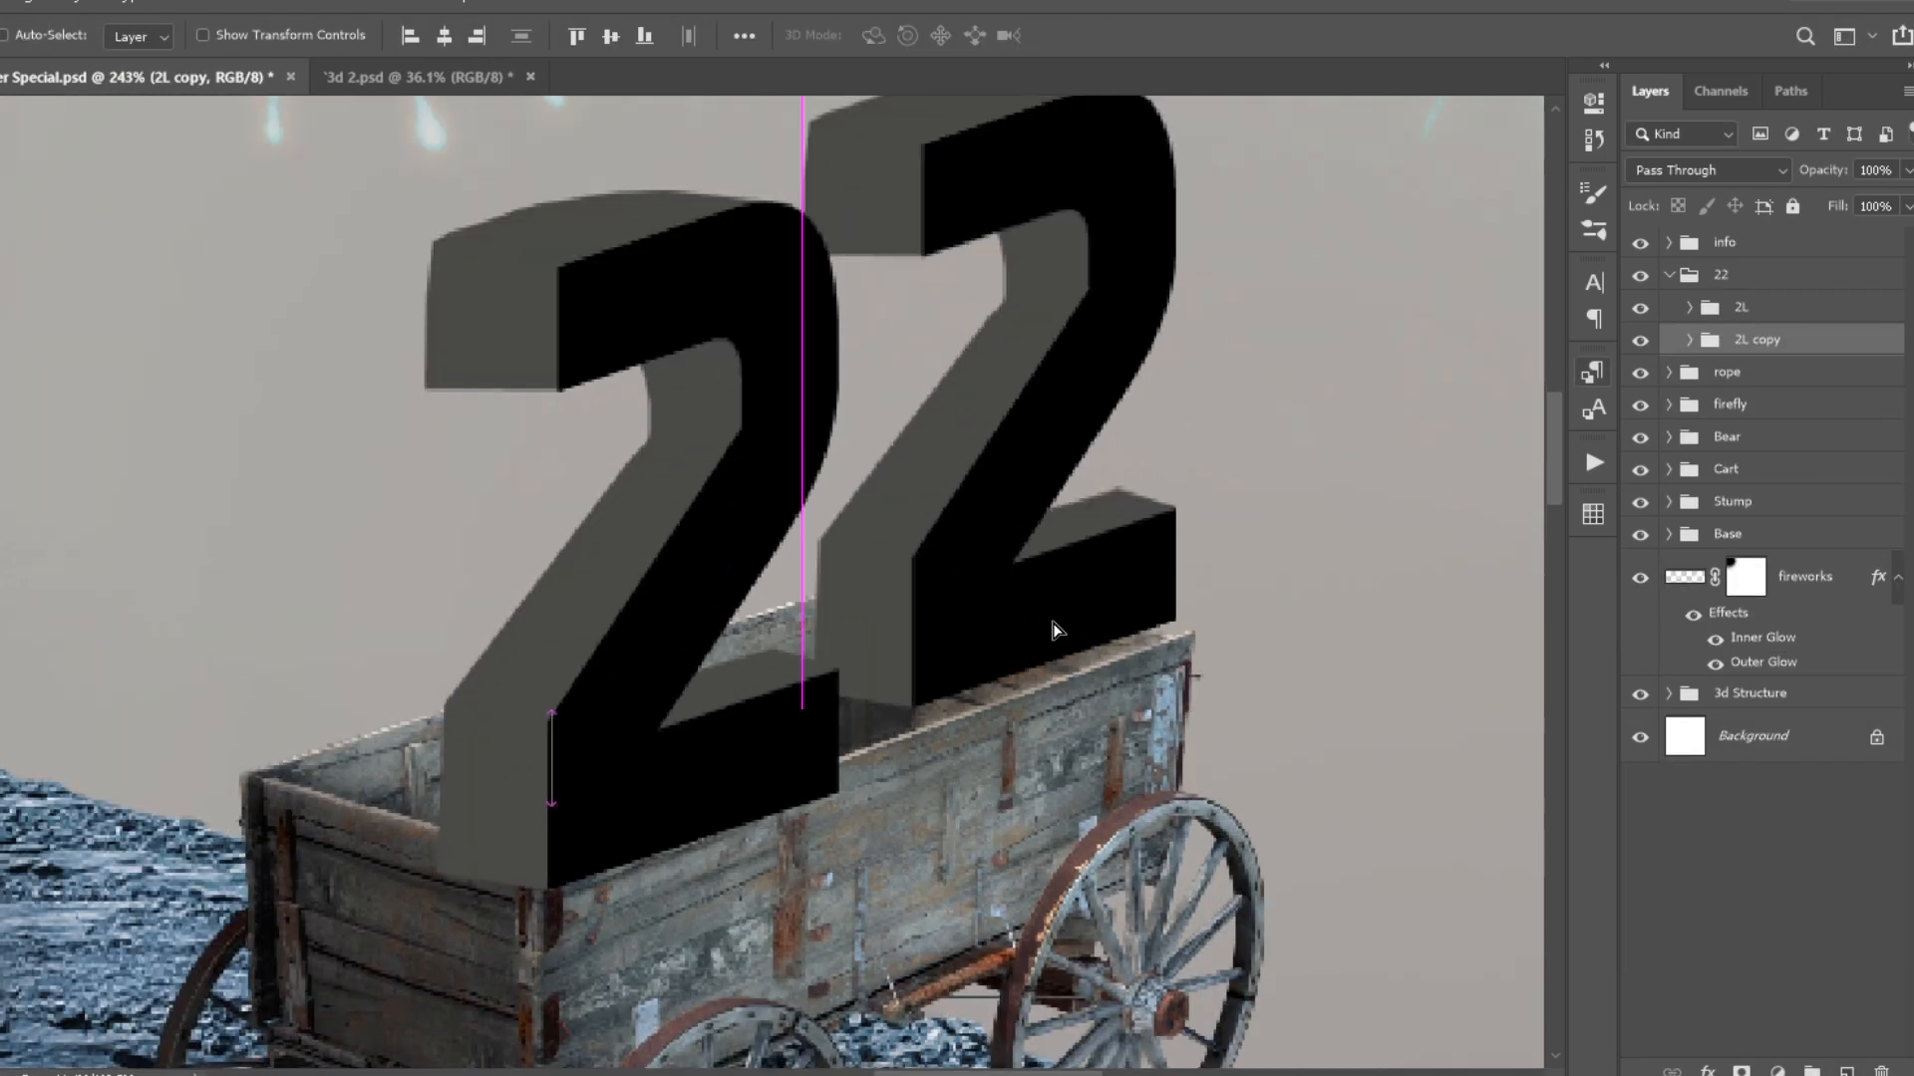
key("ctrl+t")
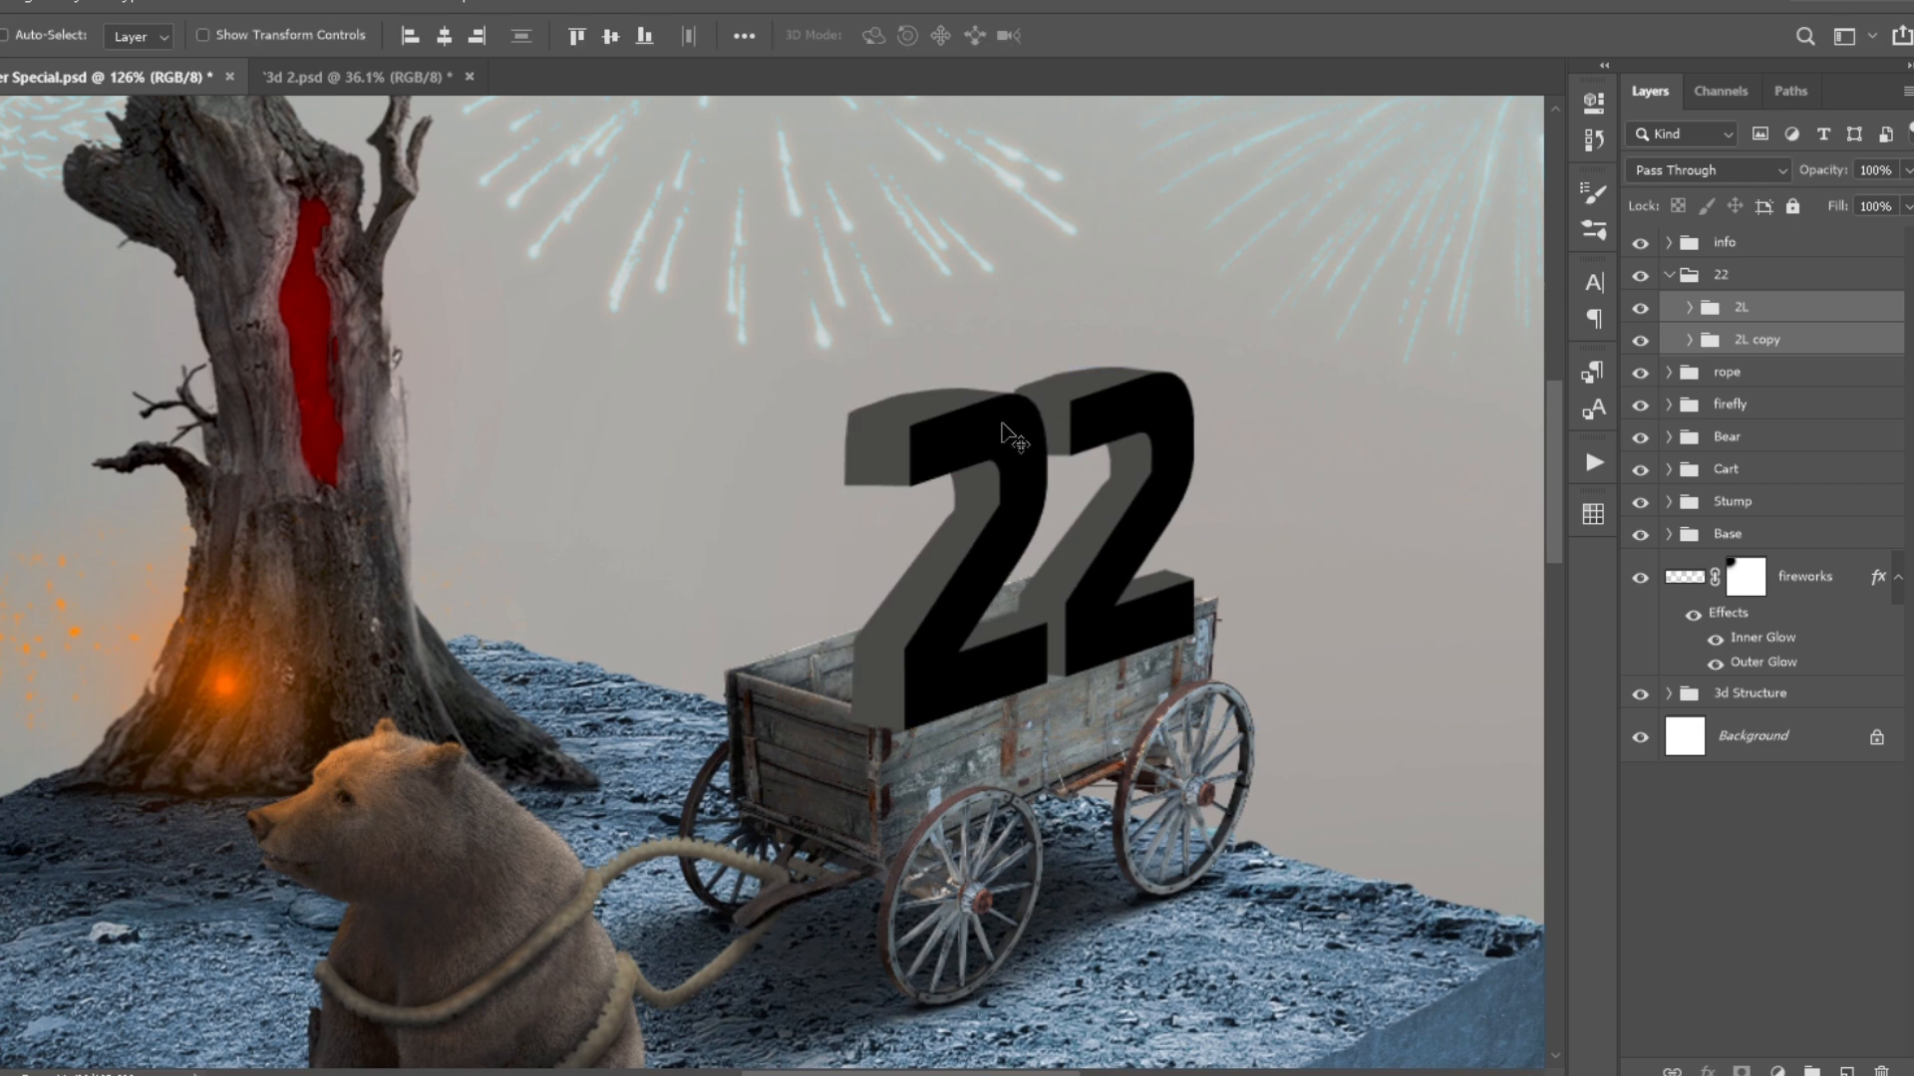
- Hide the 2L copy, clip the pexels-life-of-pix-8892 texture to Color Fill 1 and tint it with a clipped Hue/Saturation adjustment
scroll(712, 396, "up", 1)
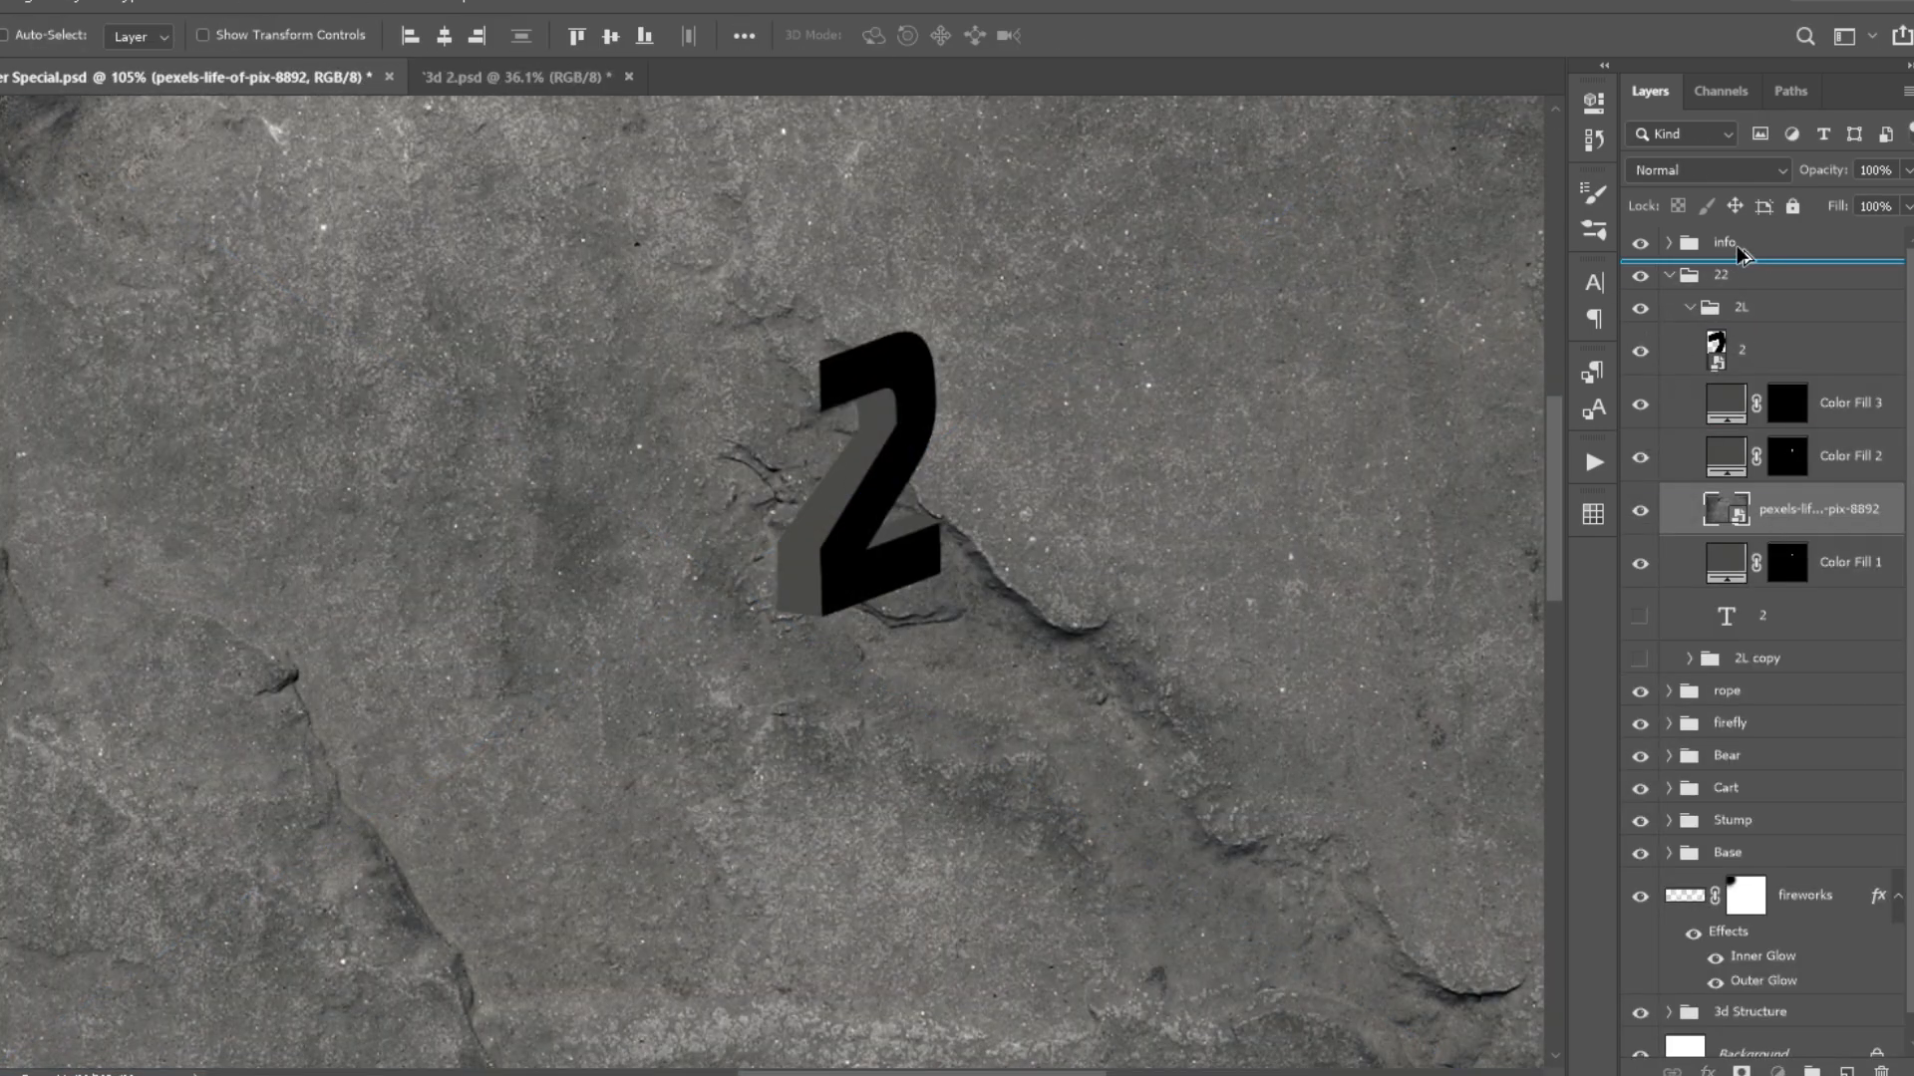
left_click_drag(1739, 254, 1739, 258)
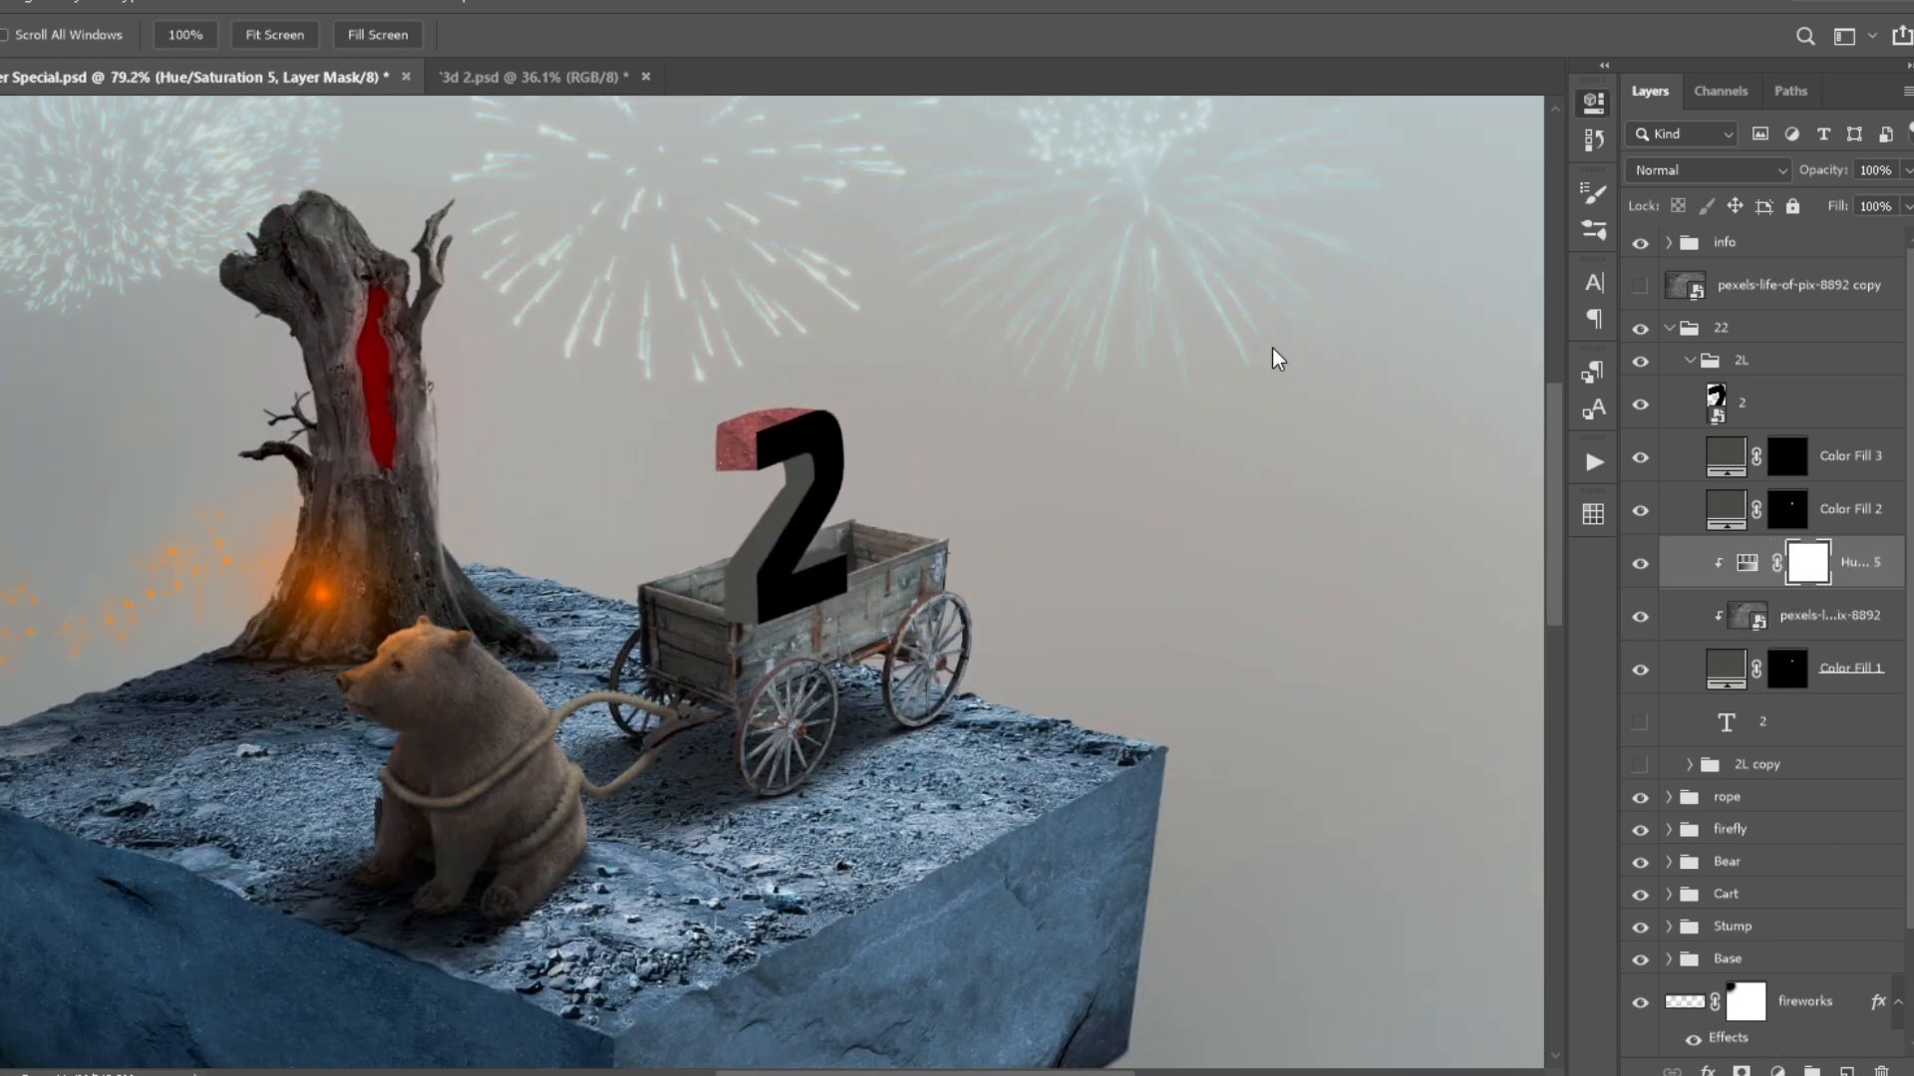
- Add a clipped layer above Hue/Saturation 5 and shade the 2's textured side with a soft brush at 20% opacity
key("ctrl+shift+alt+n")
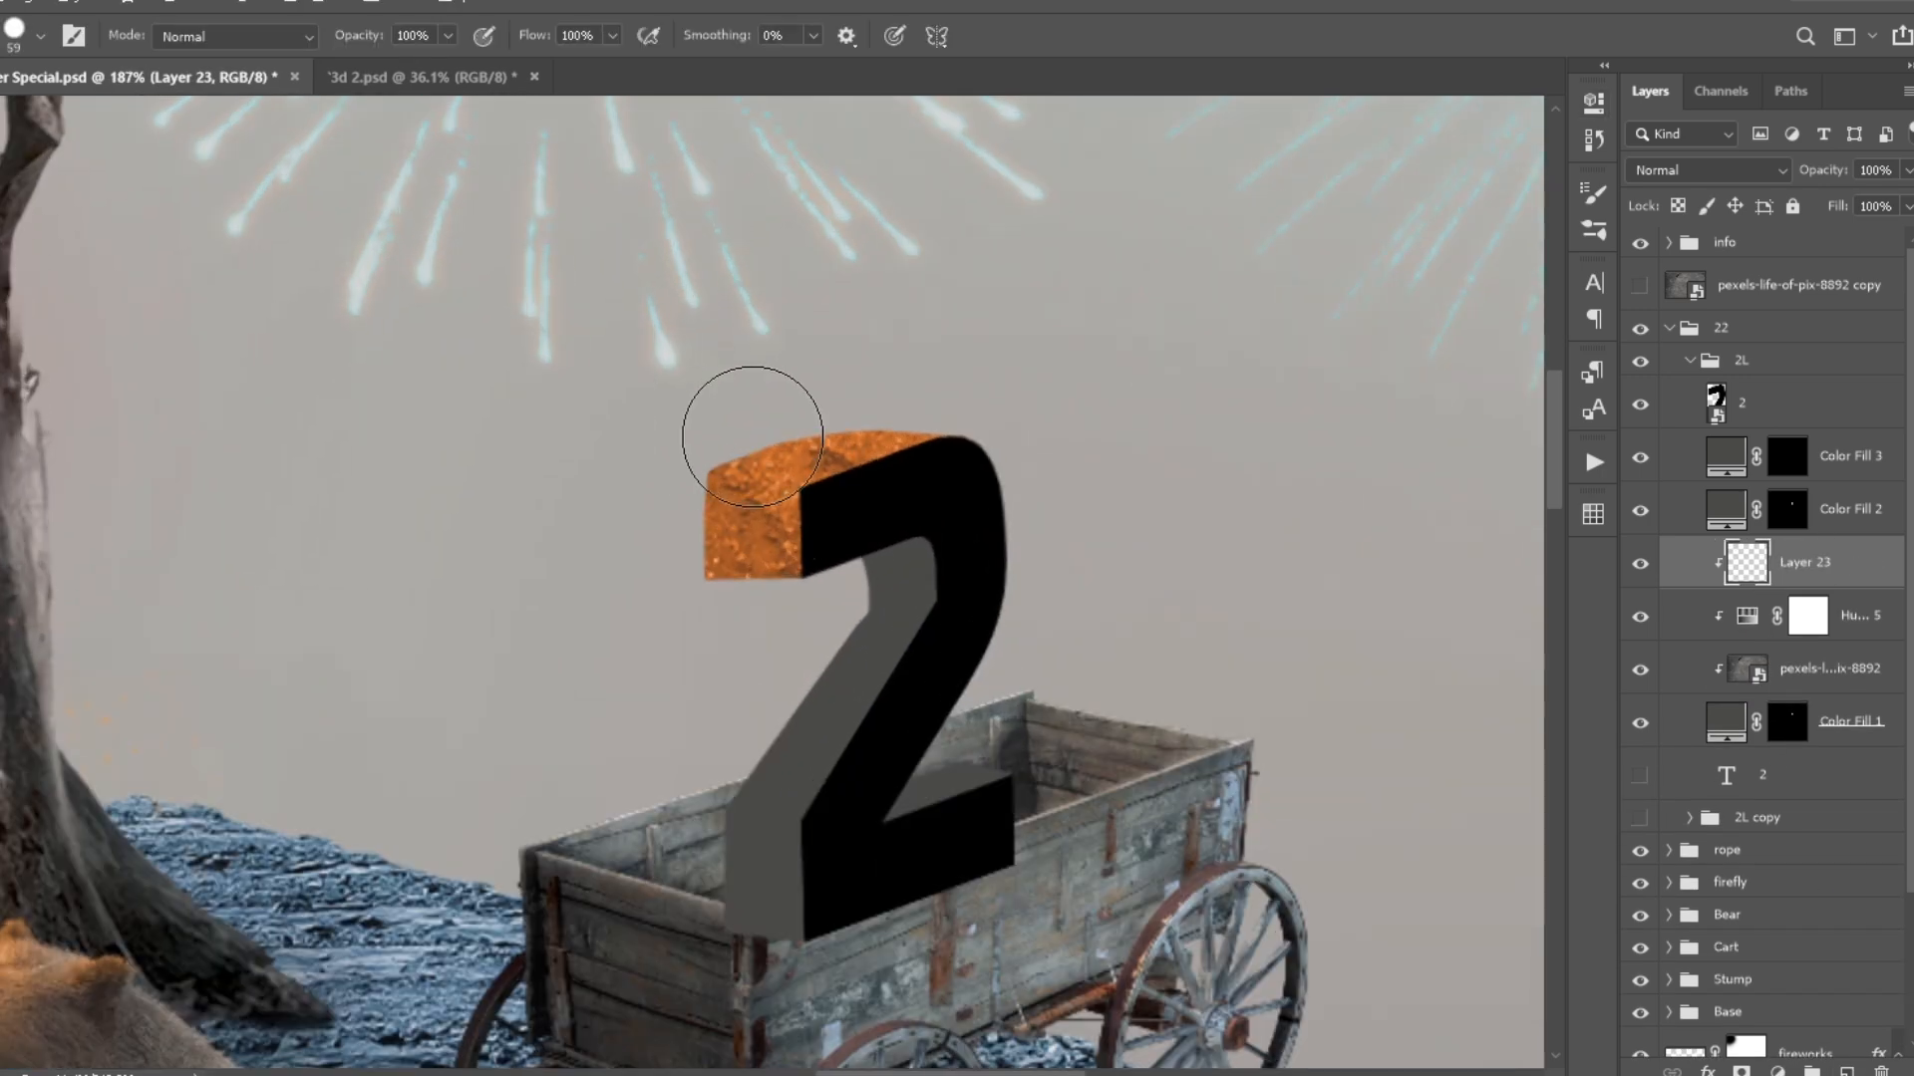
left_click_drag(630, 299, 602, 303)
mouse_move(798, 623)
left_mouse_down()
mouse_move(678, 658)
mouse_move(787, 588)
left_mouse_up()
scroll(805, 566, "up", 4)
mouse_move(768, 492)
left_mouse_down()
mouse_move(676, 482)
mouse_move(763, 499)
left_mouse_up()
left_click_drag(859, 487, 865, 486)
left_click_drag(955, 339, 698, 399)
left_click_drag(822, 484, 897, 453)
scroll(947, 460, "down", 7)
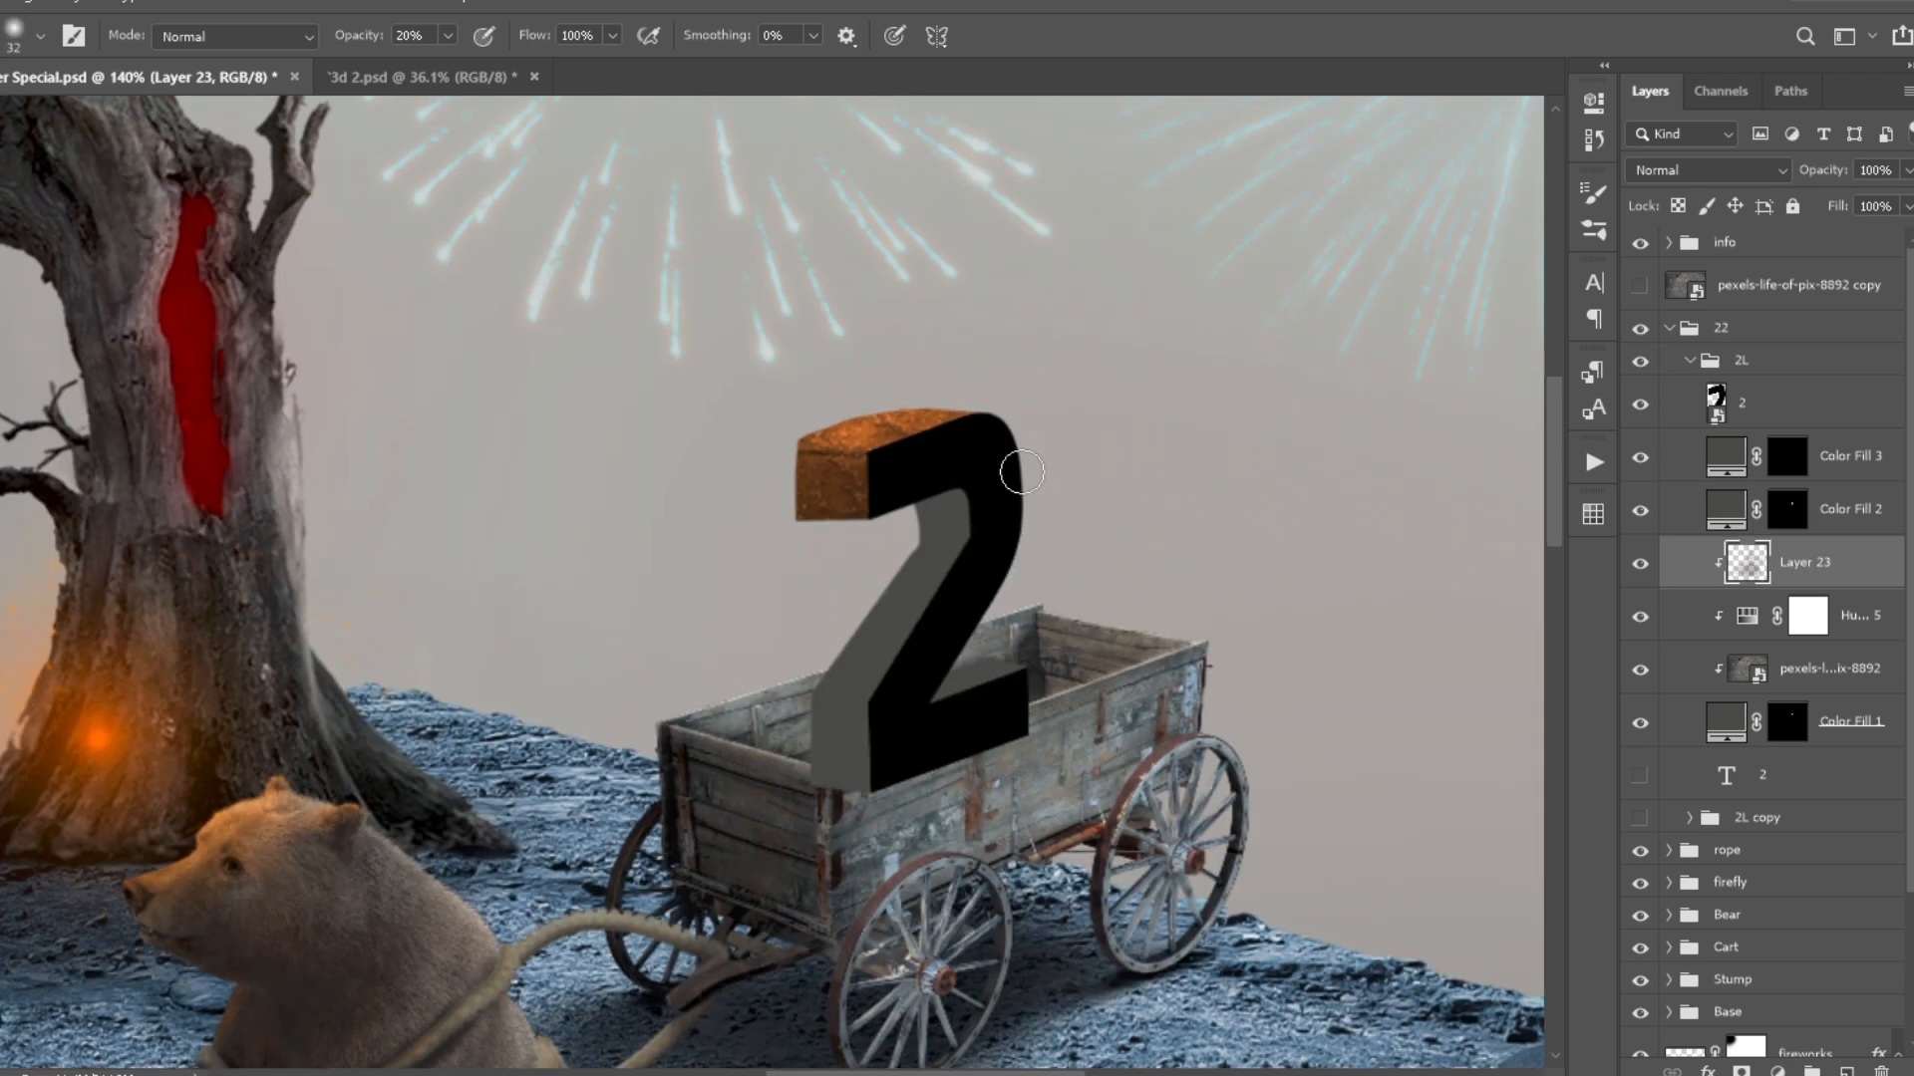
- Move the clipped shading layer, Layer 23, beneath Hue/Saturation 5 in the 2L group
scroll(888, 529, "up", 3)
key("bracketright")
key("ctrl+bracketleft")
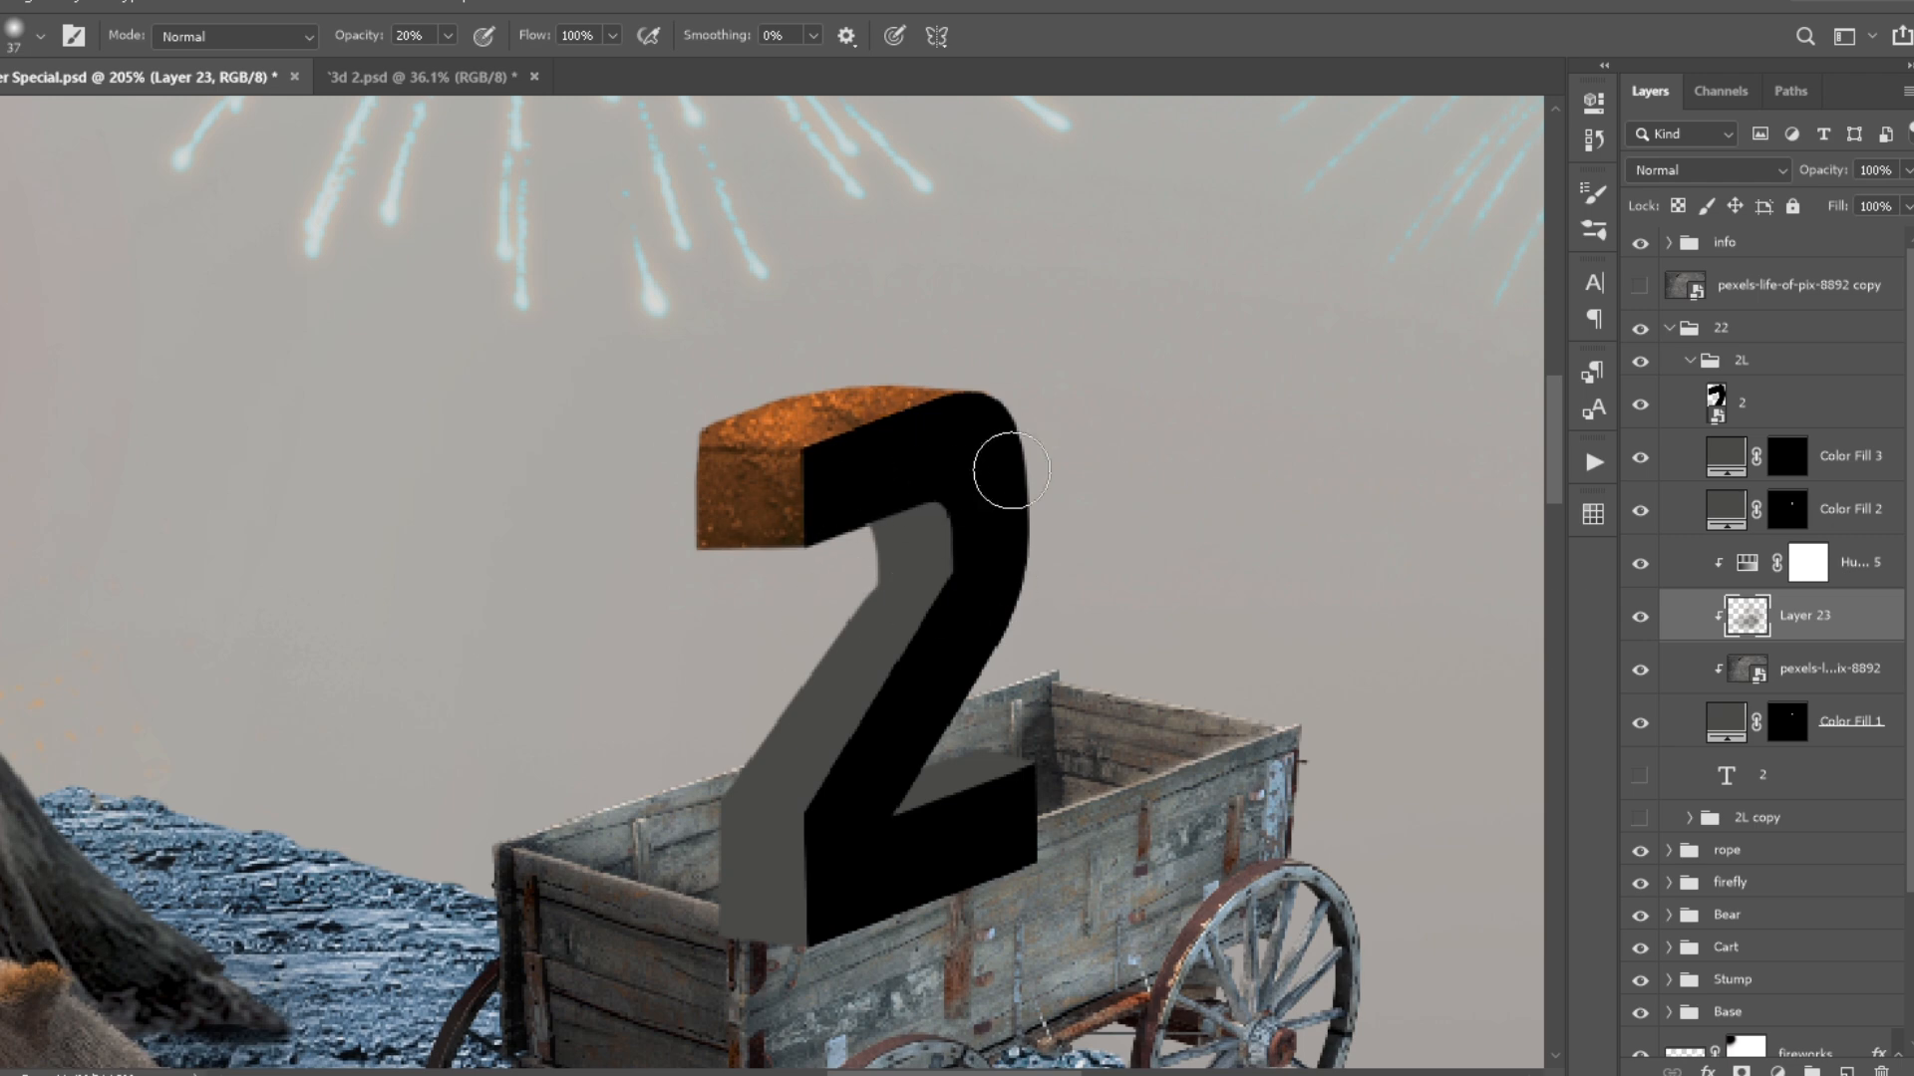
- Clip copies of the pexels-life-of-pix-8892 texture and Hue/Saturation 5 to Color Fill 2 and show the texture copy
left_click_drag(1775, 564, 1766, 484)
left_click(1762, 536, "alt")
left_click(1728, 560)
left_click_drag(1723, 292, 1729, 534)
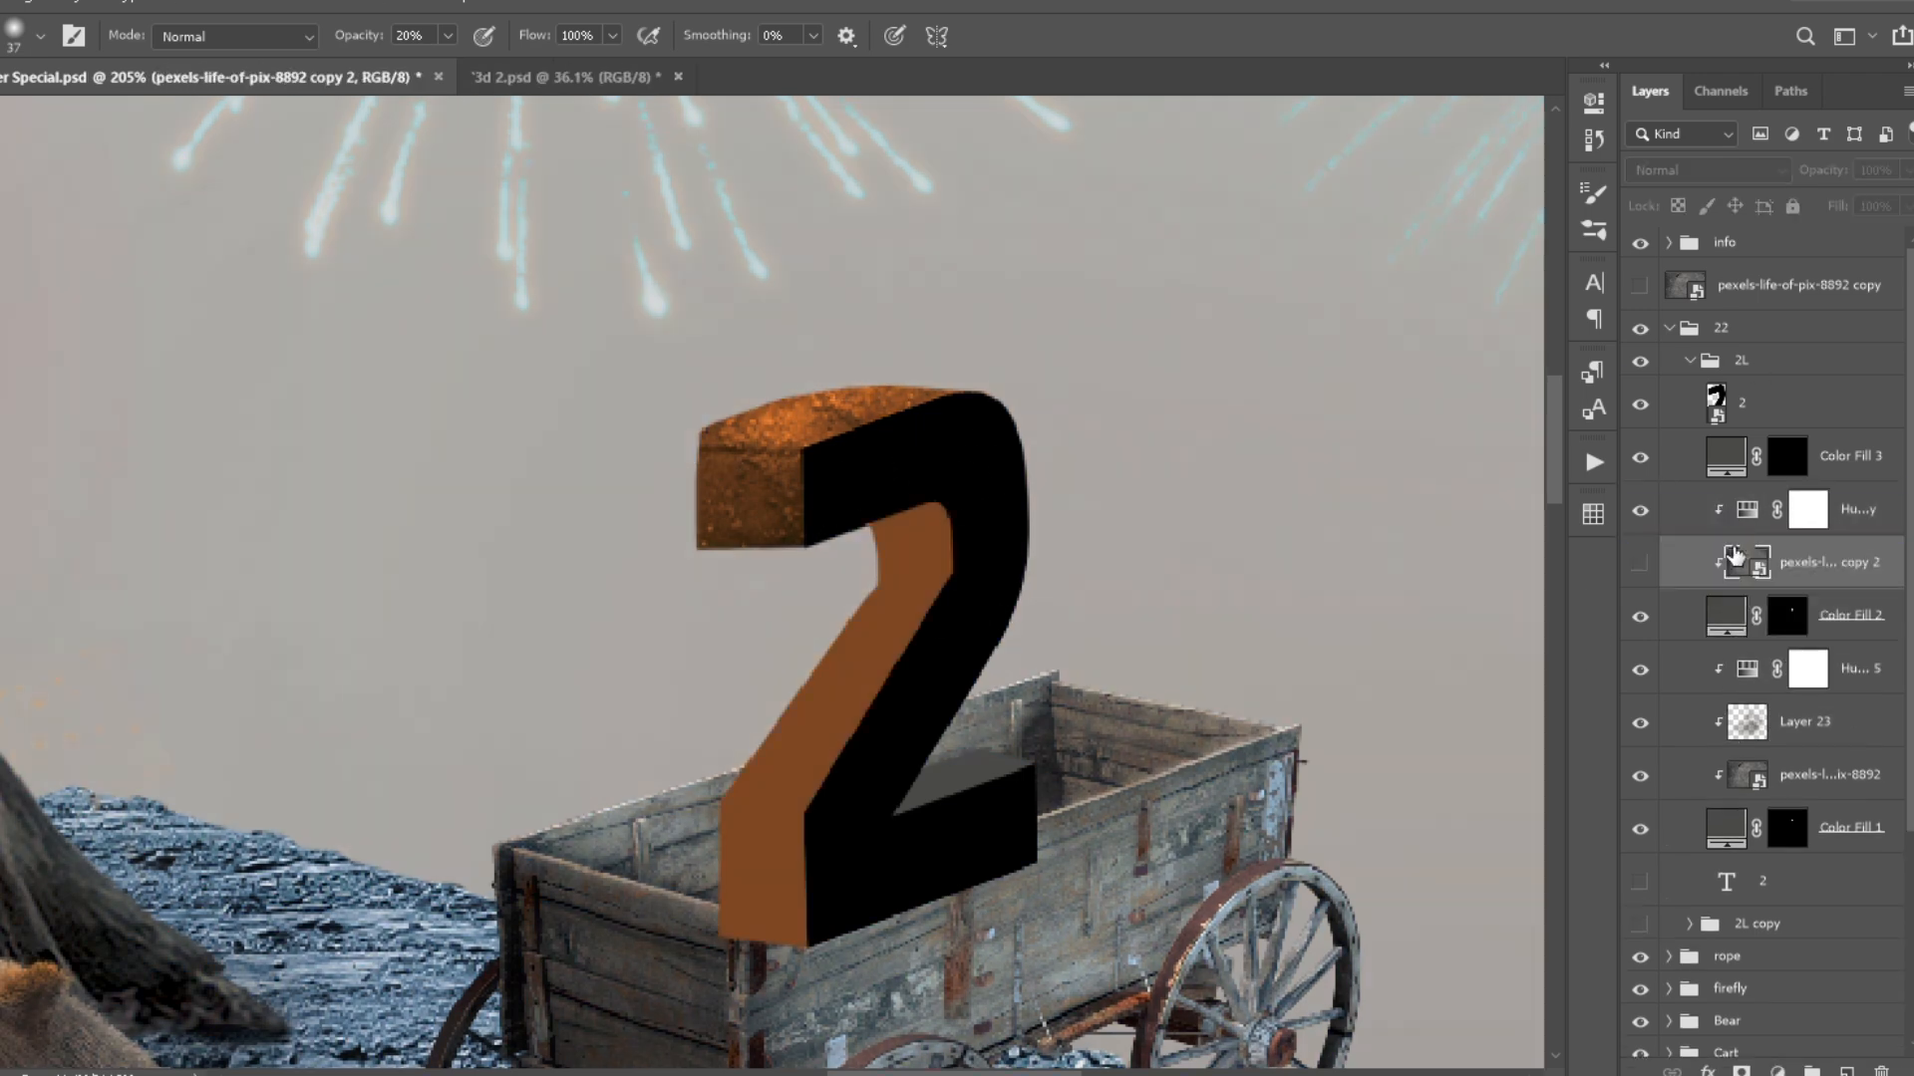
left_click(1641, 564)
- Add a clipped layer above Color Fill 2's Hue/Saturation and shade the 2's diagonal side with a larger soft brush at 20% opacity
key("ctrl+shift+alt+n")
mouse_move(749, 998)
left_mouse_down()
mouse_move(697, 930)
mouse_move(843, 907)
left_mouse_up()
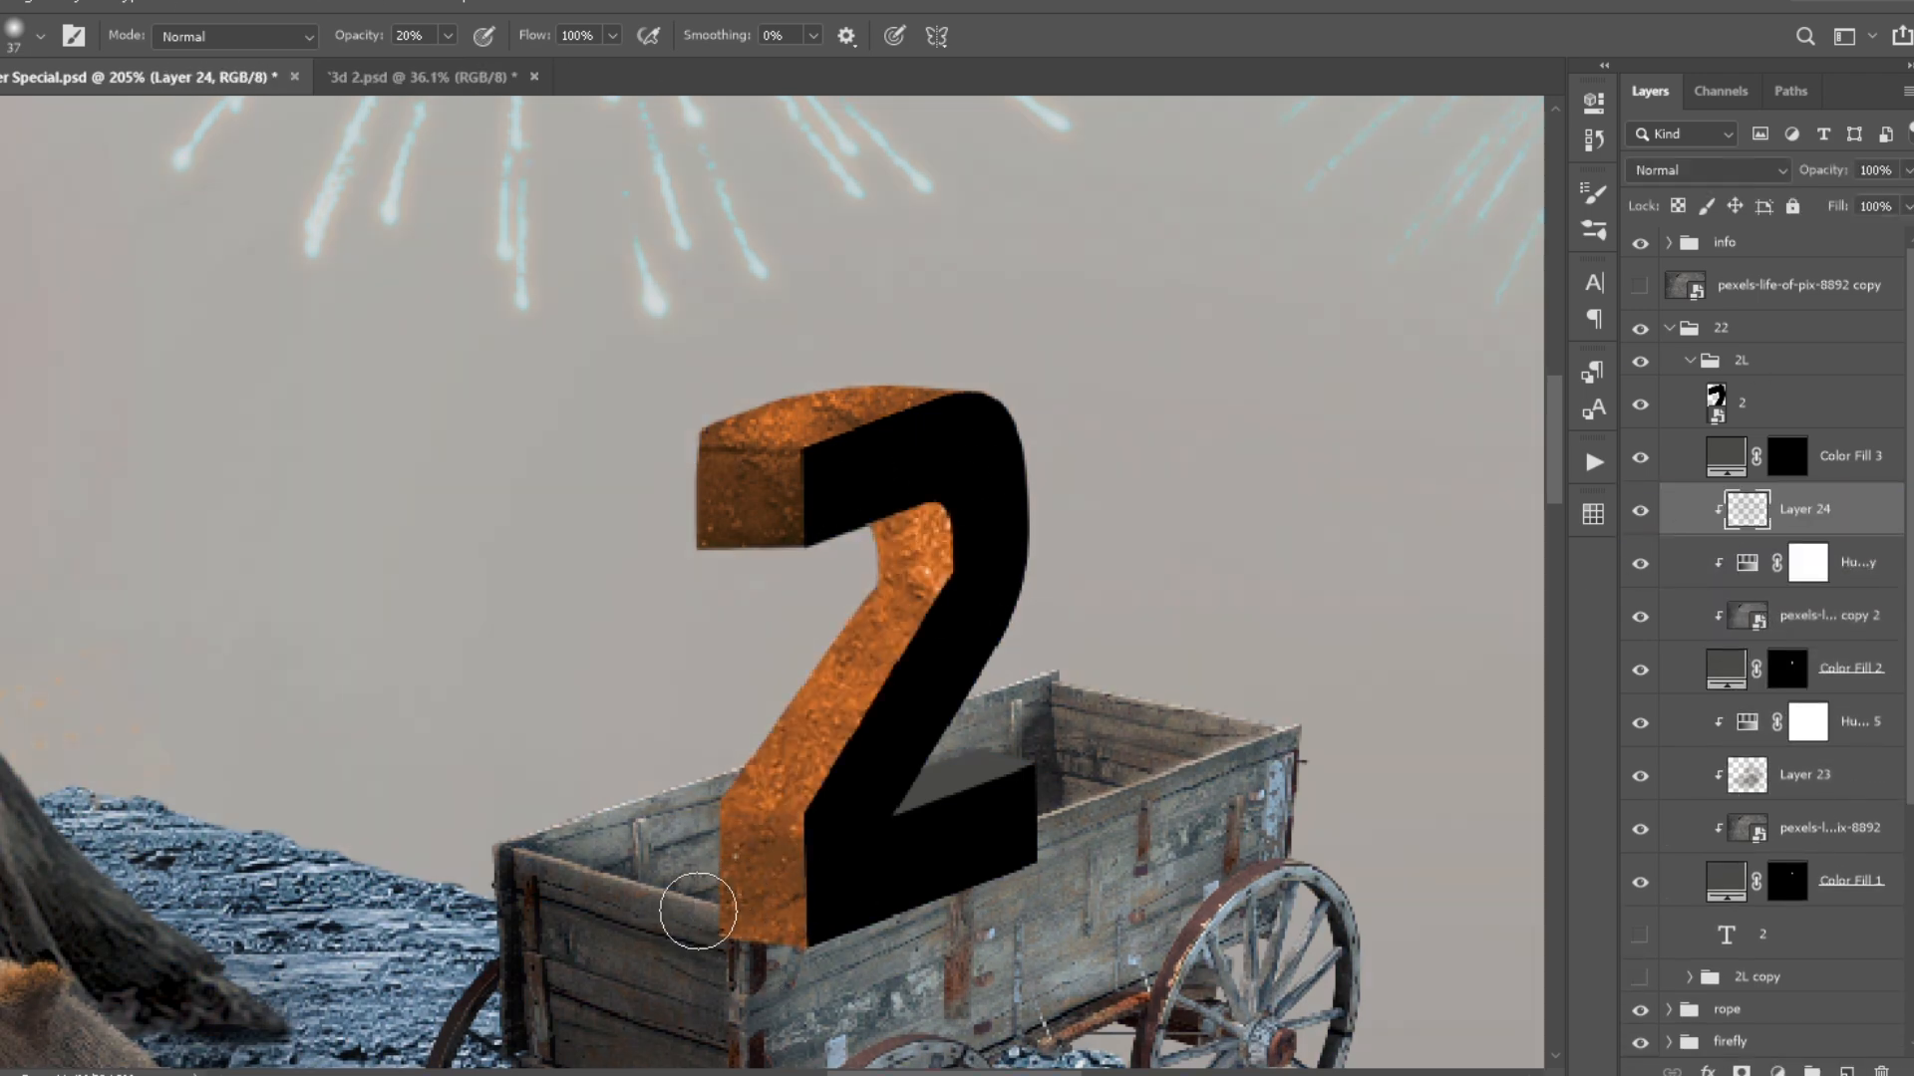
key("bracketright")
key("bracketright")
left_click_drag(922, 549, 996, 585)
left_click_drag(877, 650, 829, 835)
scroll(927, 743, "down", 3)
scroll(923, 773, "up", 2)
- Clip texture and Hue/Saturation copies to Color Fill 3, and shade the 2's foot on a new clipped layer between them
left_click_drag(1832, 418, 1836, 430)
left_click(1832, 483, "alt")
left_click(1850, 509)
left_click_drag(1744, 297, 1769, 482)
scroll(957, 803, "up", 1)
key("ctrl+alt+shift+n")
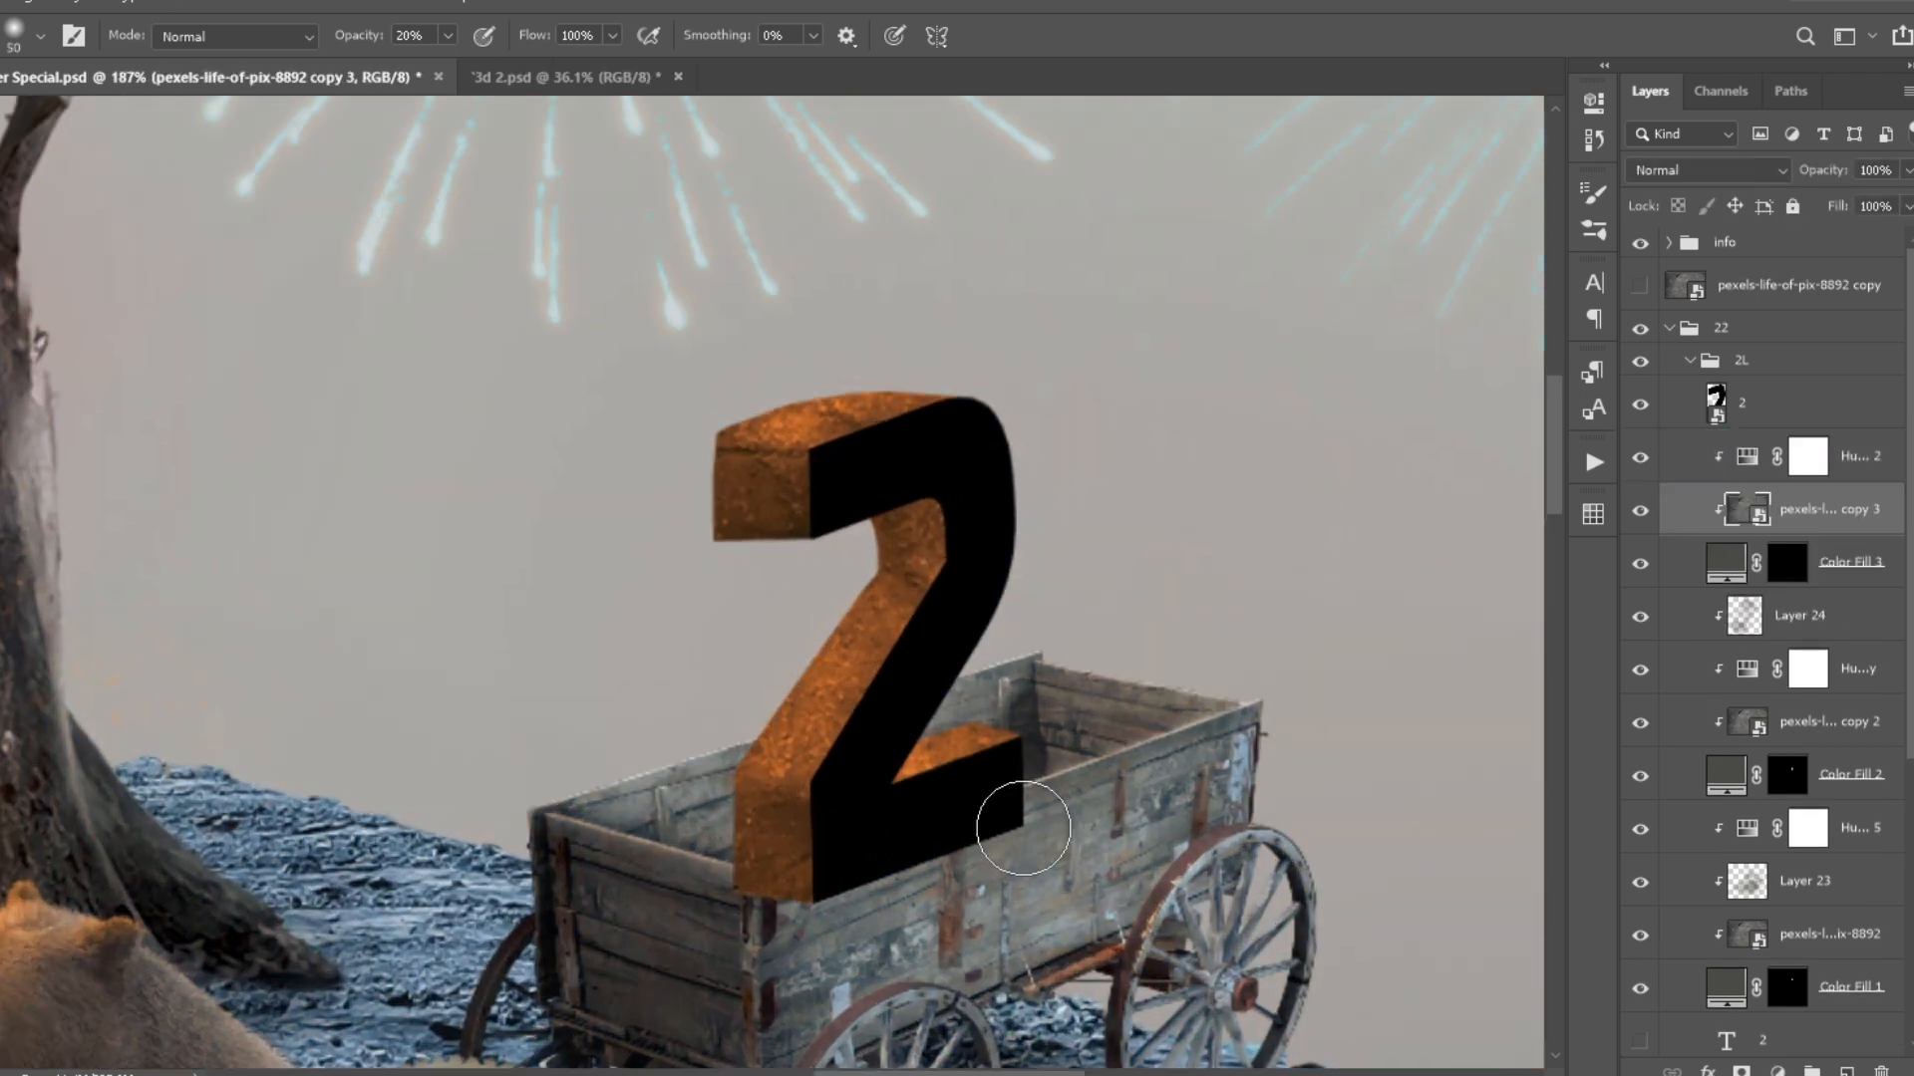
key("h")
key("ctrl+0")
- Clip a copy of the pexels-life-of-pix-8892 texture and a Hue/Saturation copy to the black front-face layer 2
left_click(1744, 402)
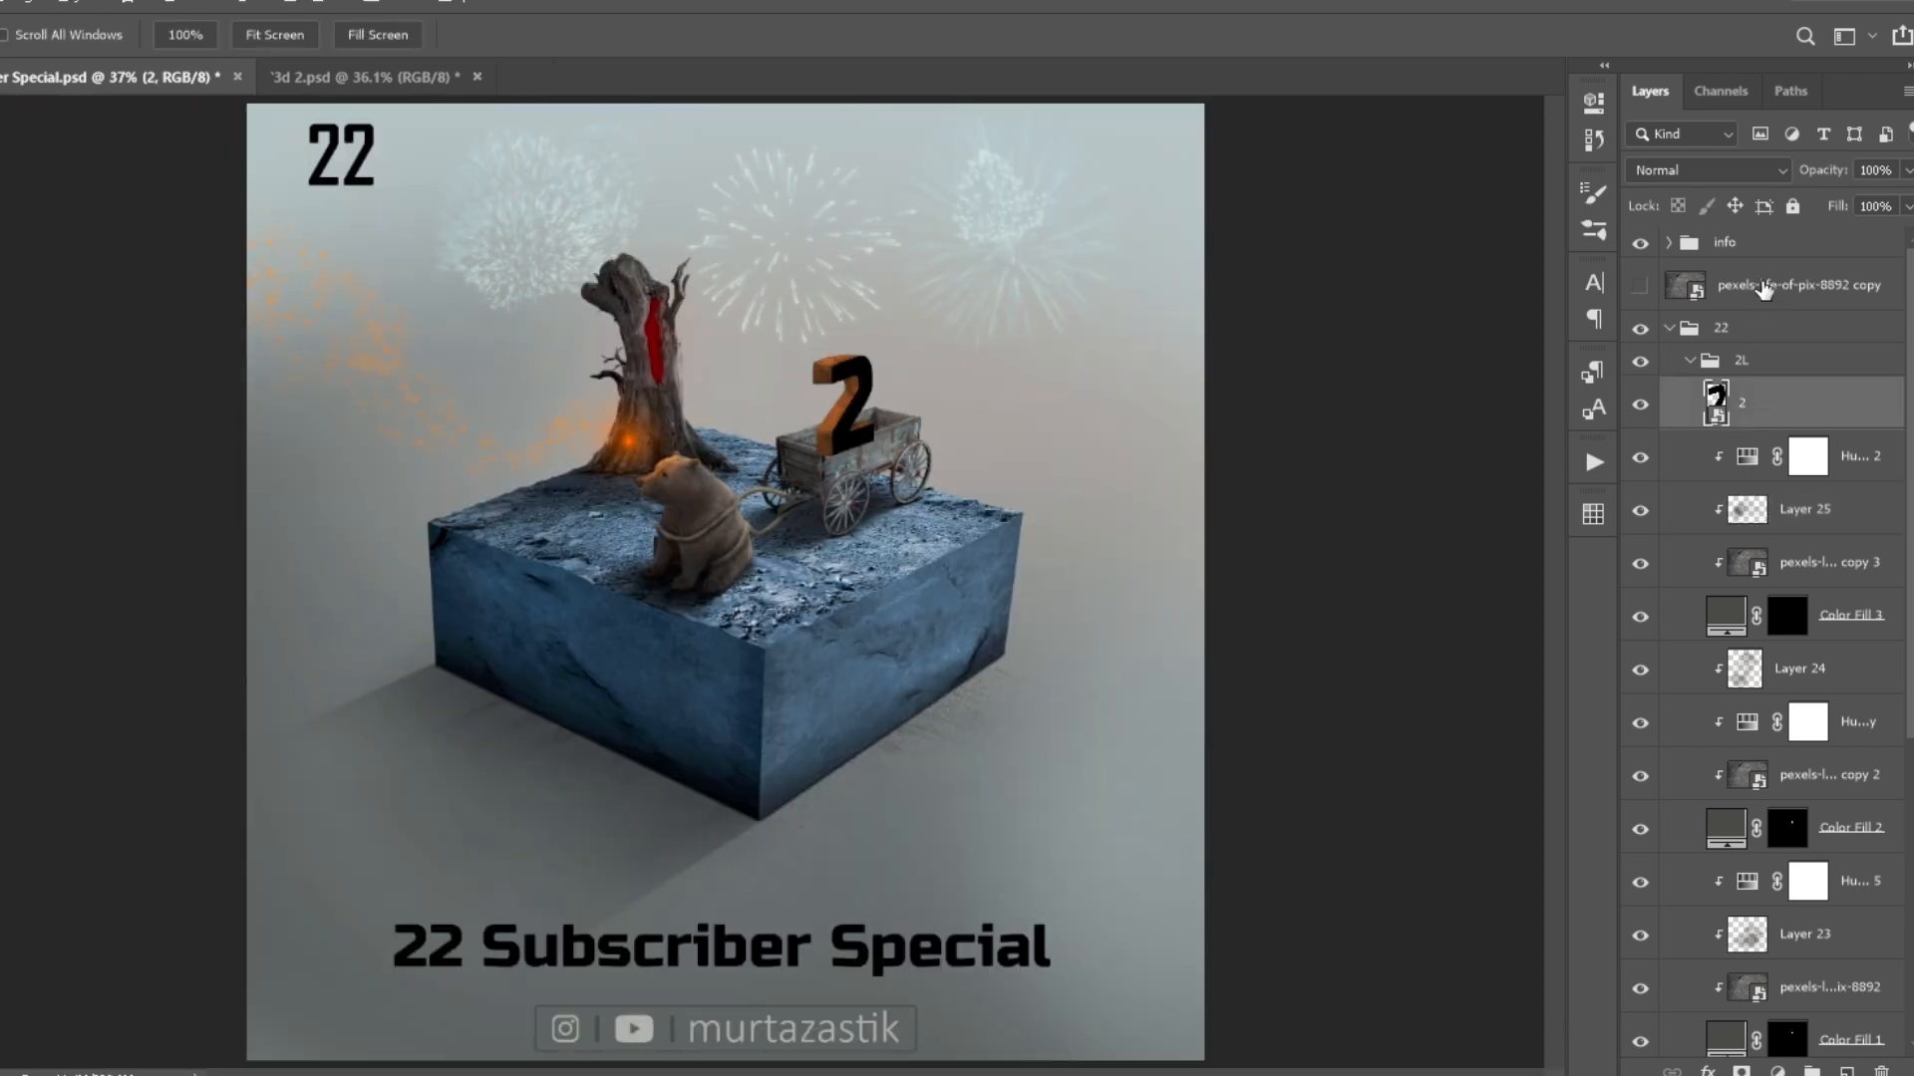
left_click_drag(1765, 295, 1766, 379)
left_click(1739, 428, "alt")
left_click(1640, 405)
scroll(924, 311, "up", 10)
left_click_drag(1850, 510, 1784, 383)
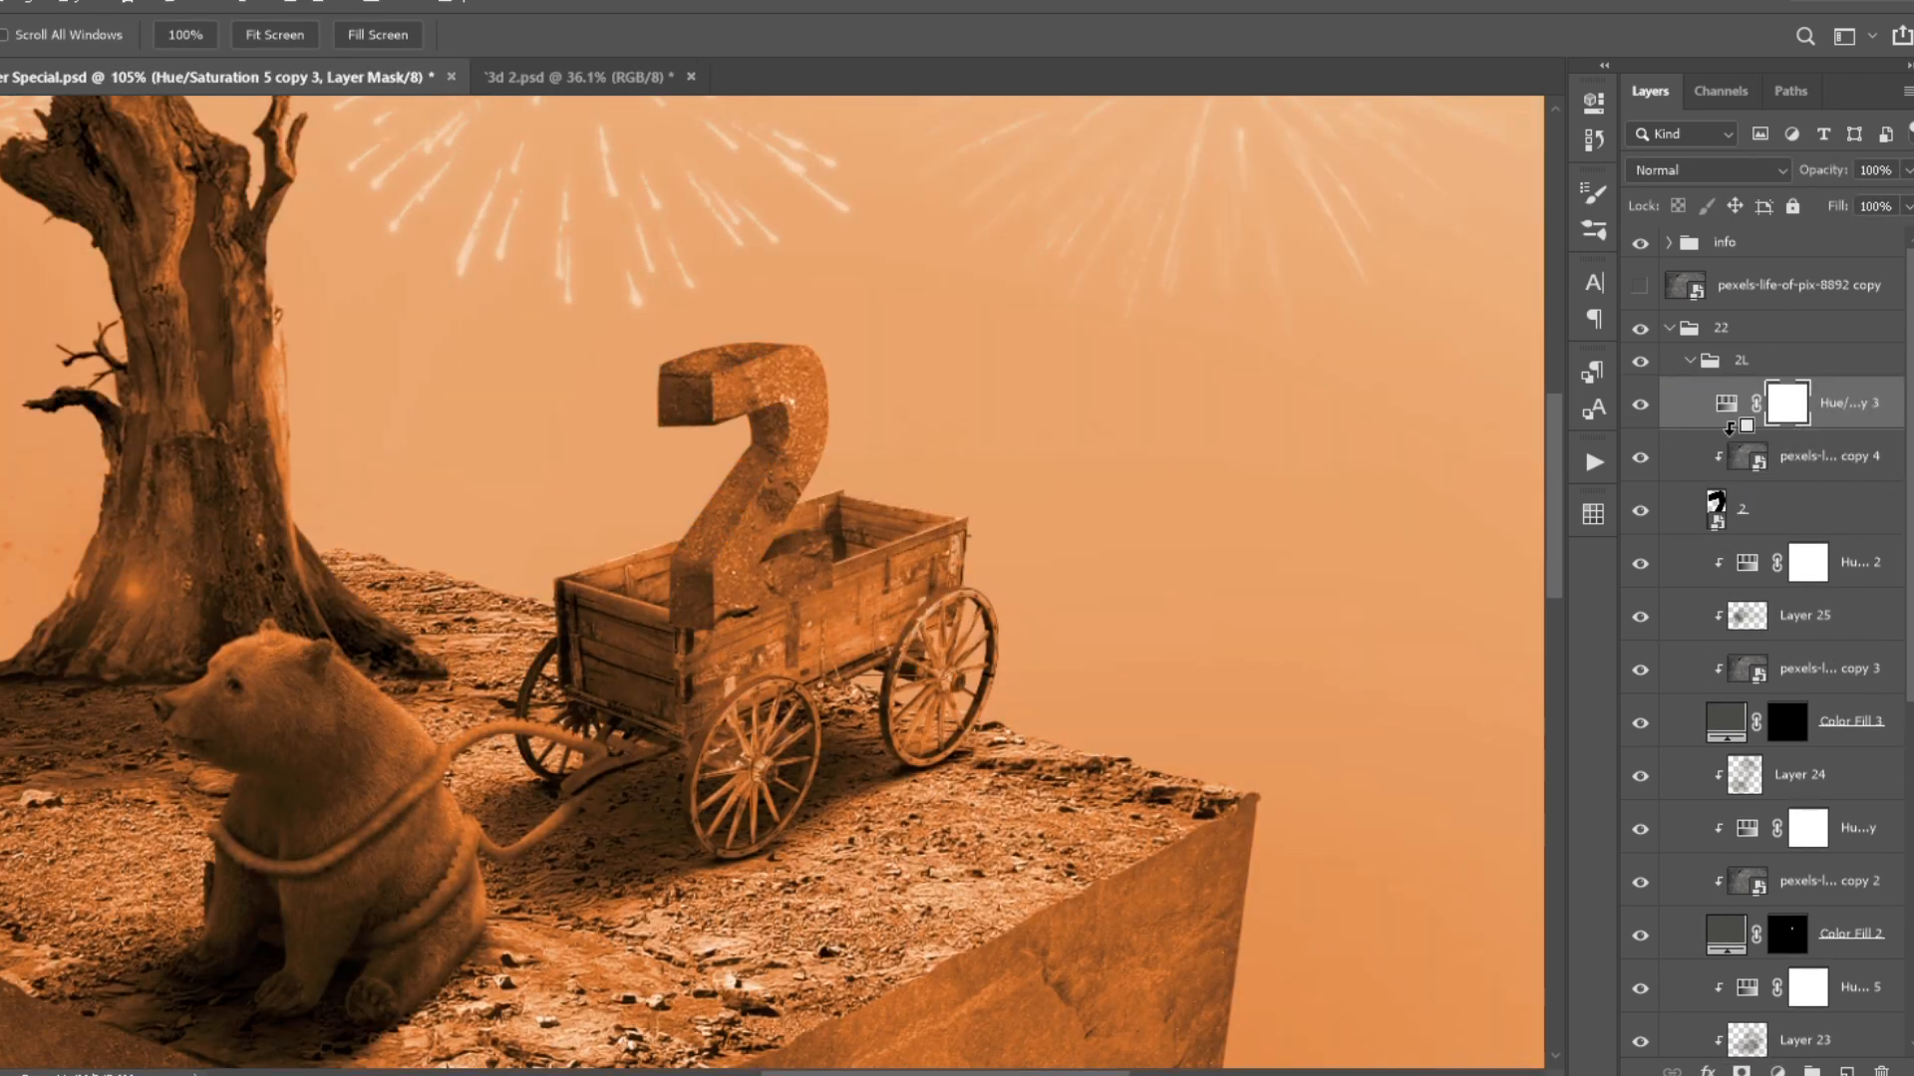
left_click(1744, 429, "alt")
- Adjust the front face's Hue/Saturation to tint its rock texture a bright saturated orange
double_click(1746, 404)
left_click_drag(1234, 266, 1377, 332)
scroll(897, 361, "down", 10)
scroll(876, 401, "up", 10)
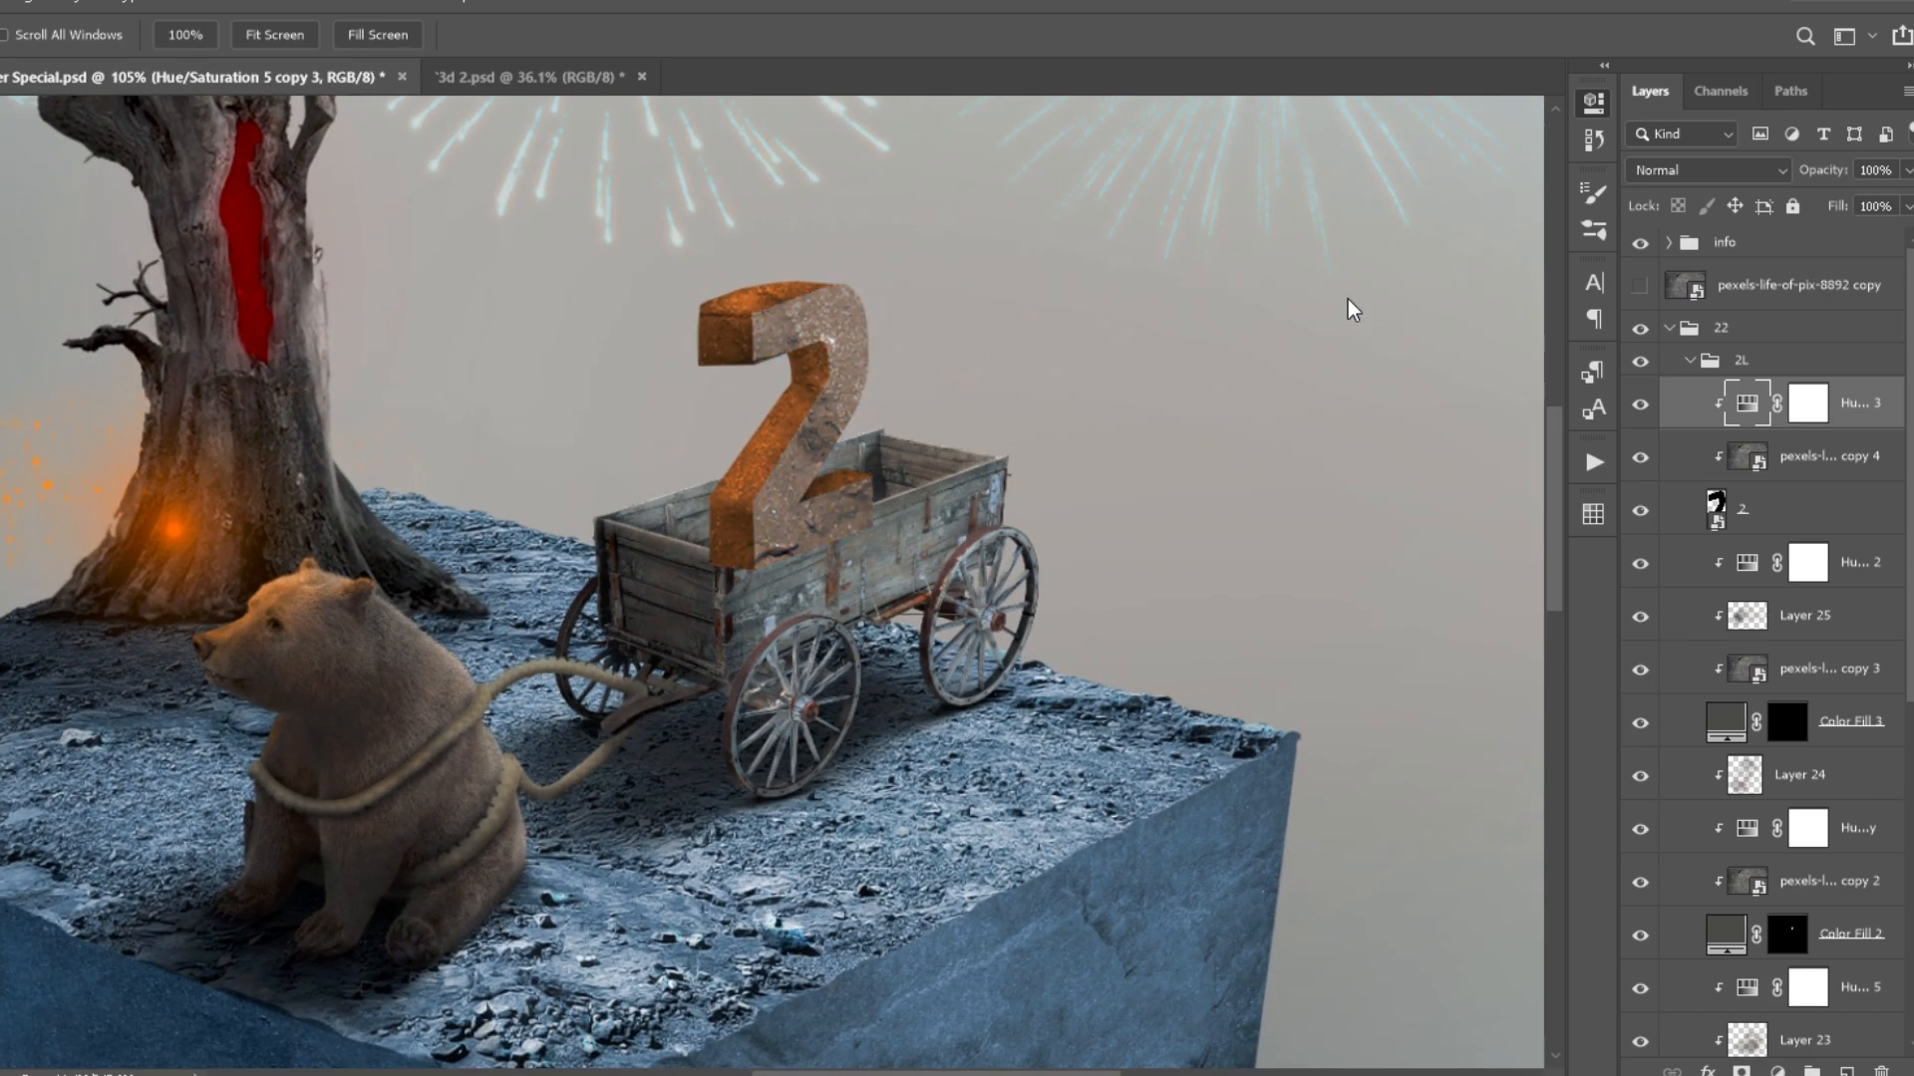
scroll(1302, 484, "down", 3)
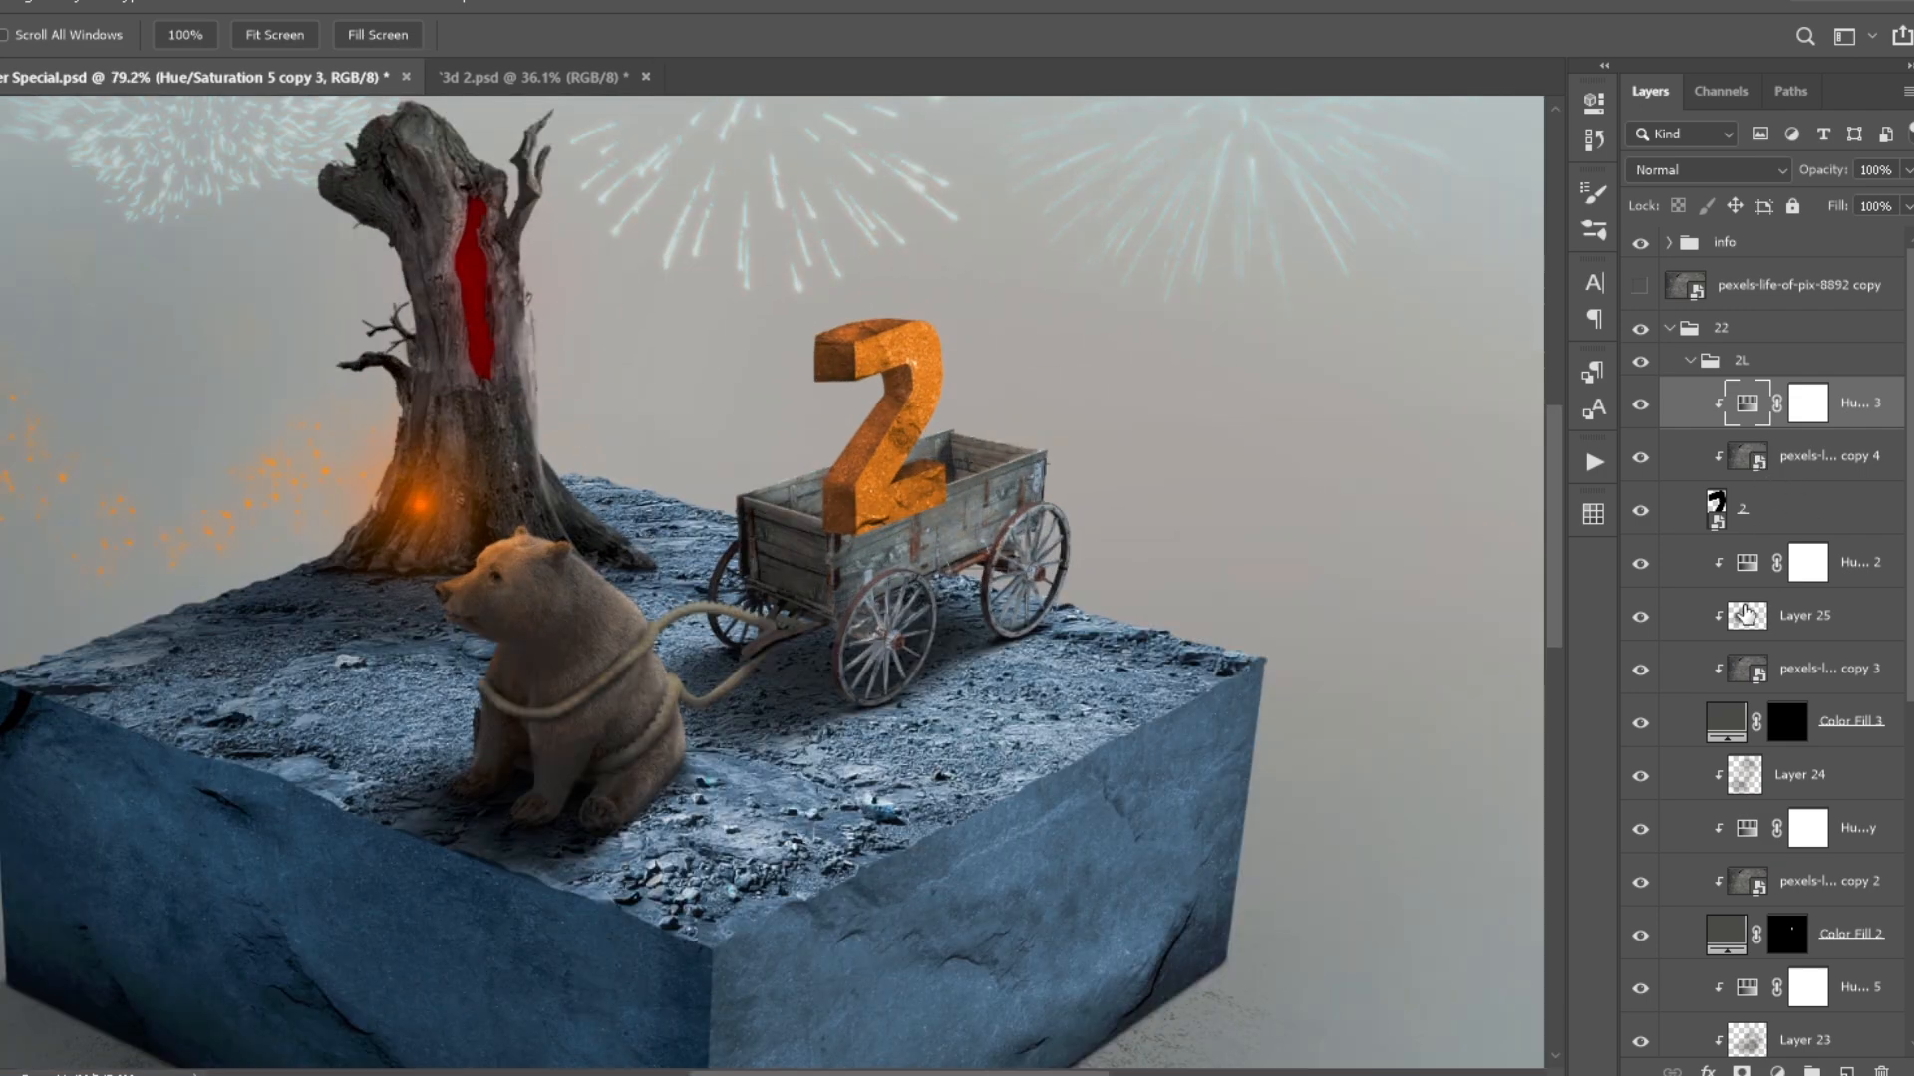
- Deepen the shading on the 2's side faces on Layers 25, 24 and 23 with the brush at 20% opacity
left_click(1747, 616)
scroll(999, 446, "up", 8)
key("b")
scroll(1694, 626, "down", 2)
left_click(1649, 625)
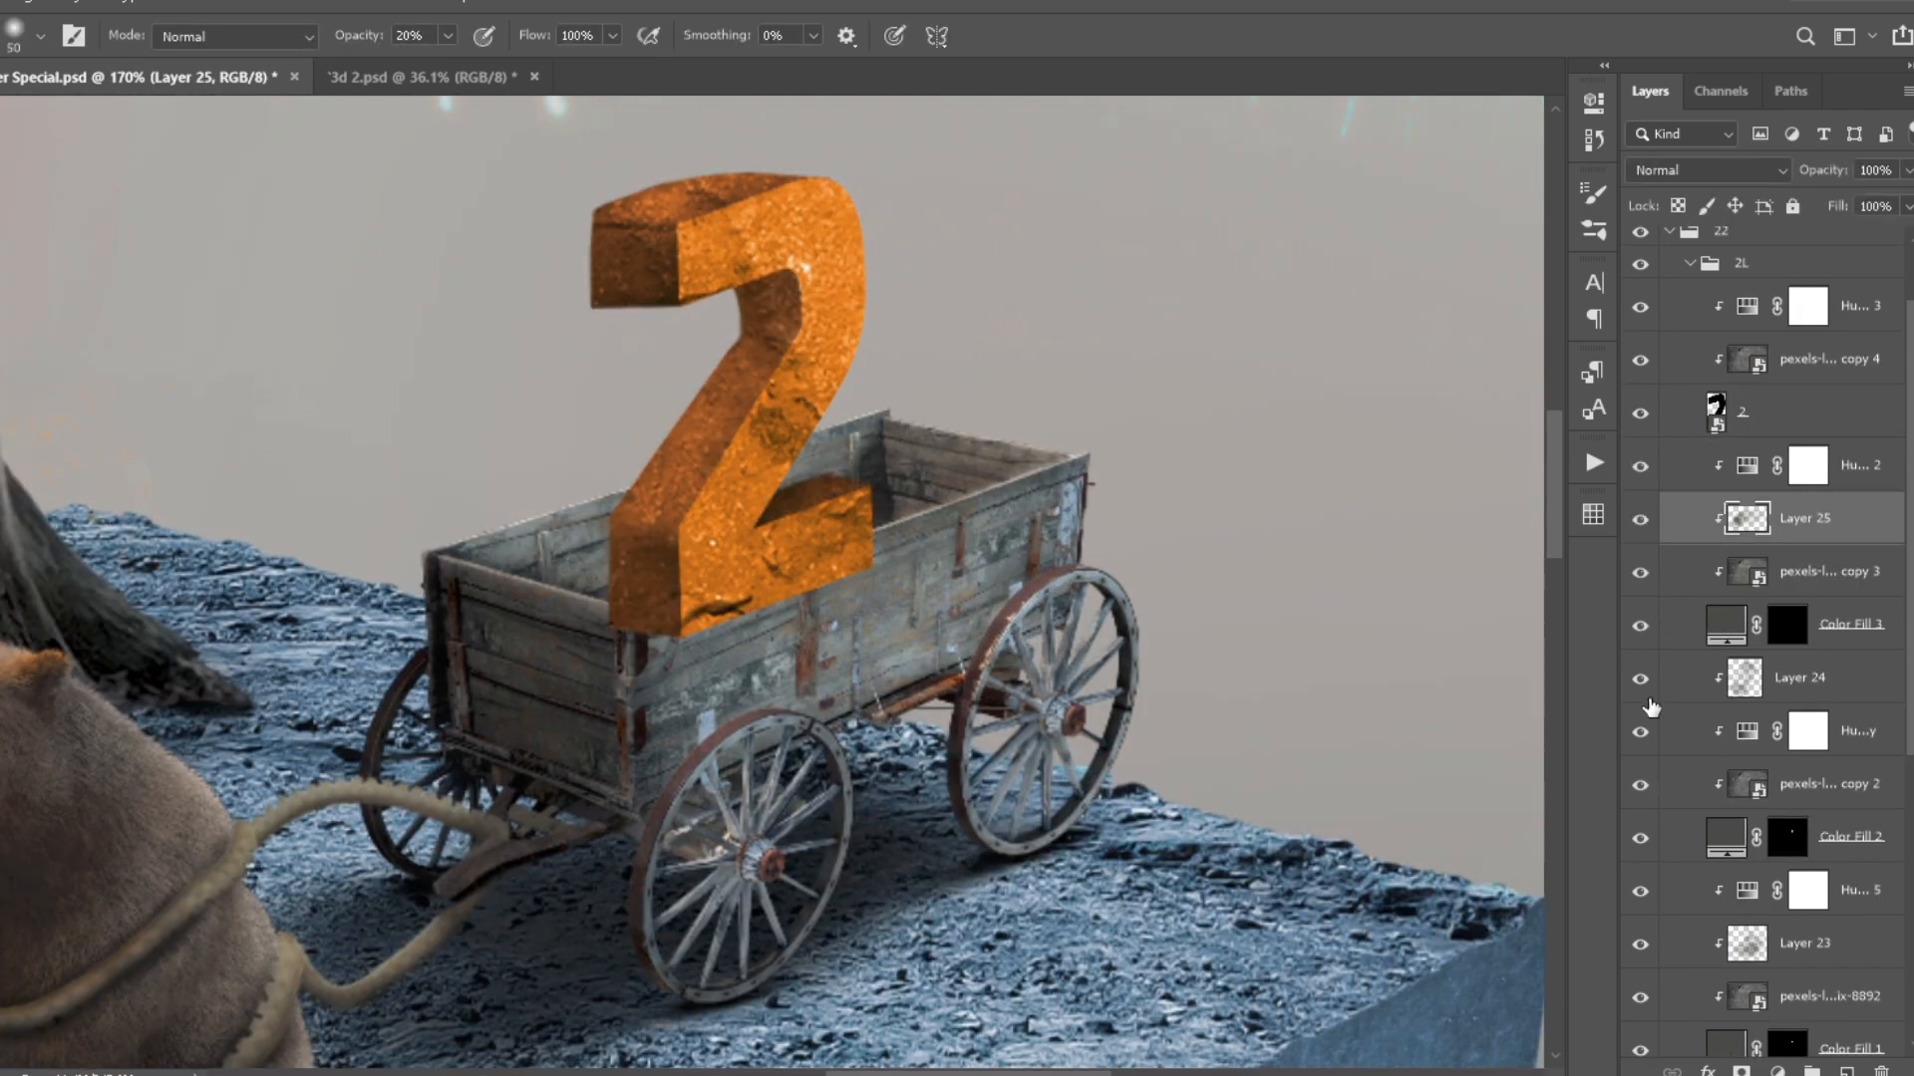
left_click(1694, 680)
mouse_move(641, 649)
left_mouse_down()
mouse_move(740, 559)
mouse_move(797, 339)
left_mouse_up()
scroll(1695, 797, "down", 3)
left_click(1694, 846)
left_click_drag(638, 239, 717, 274)
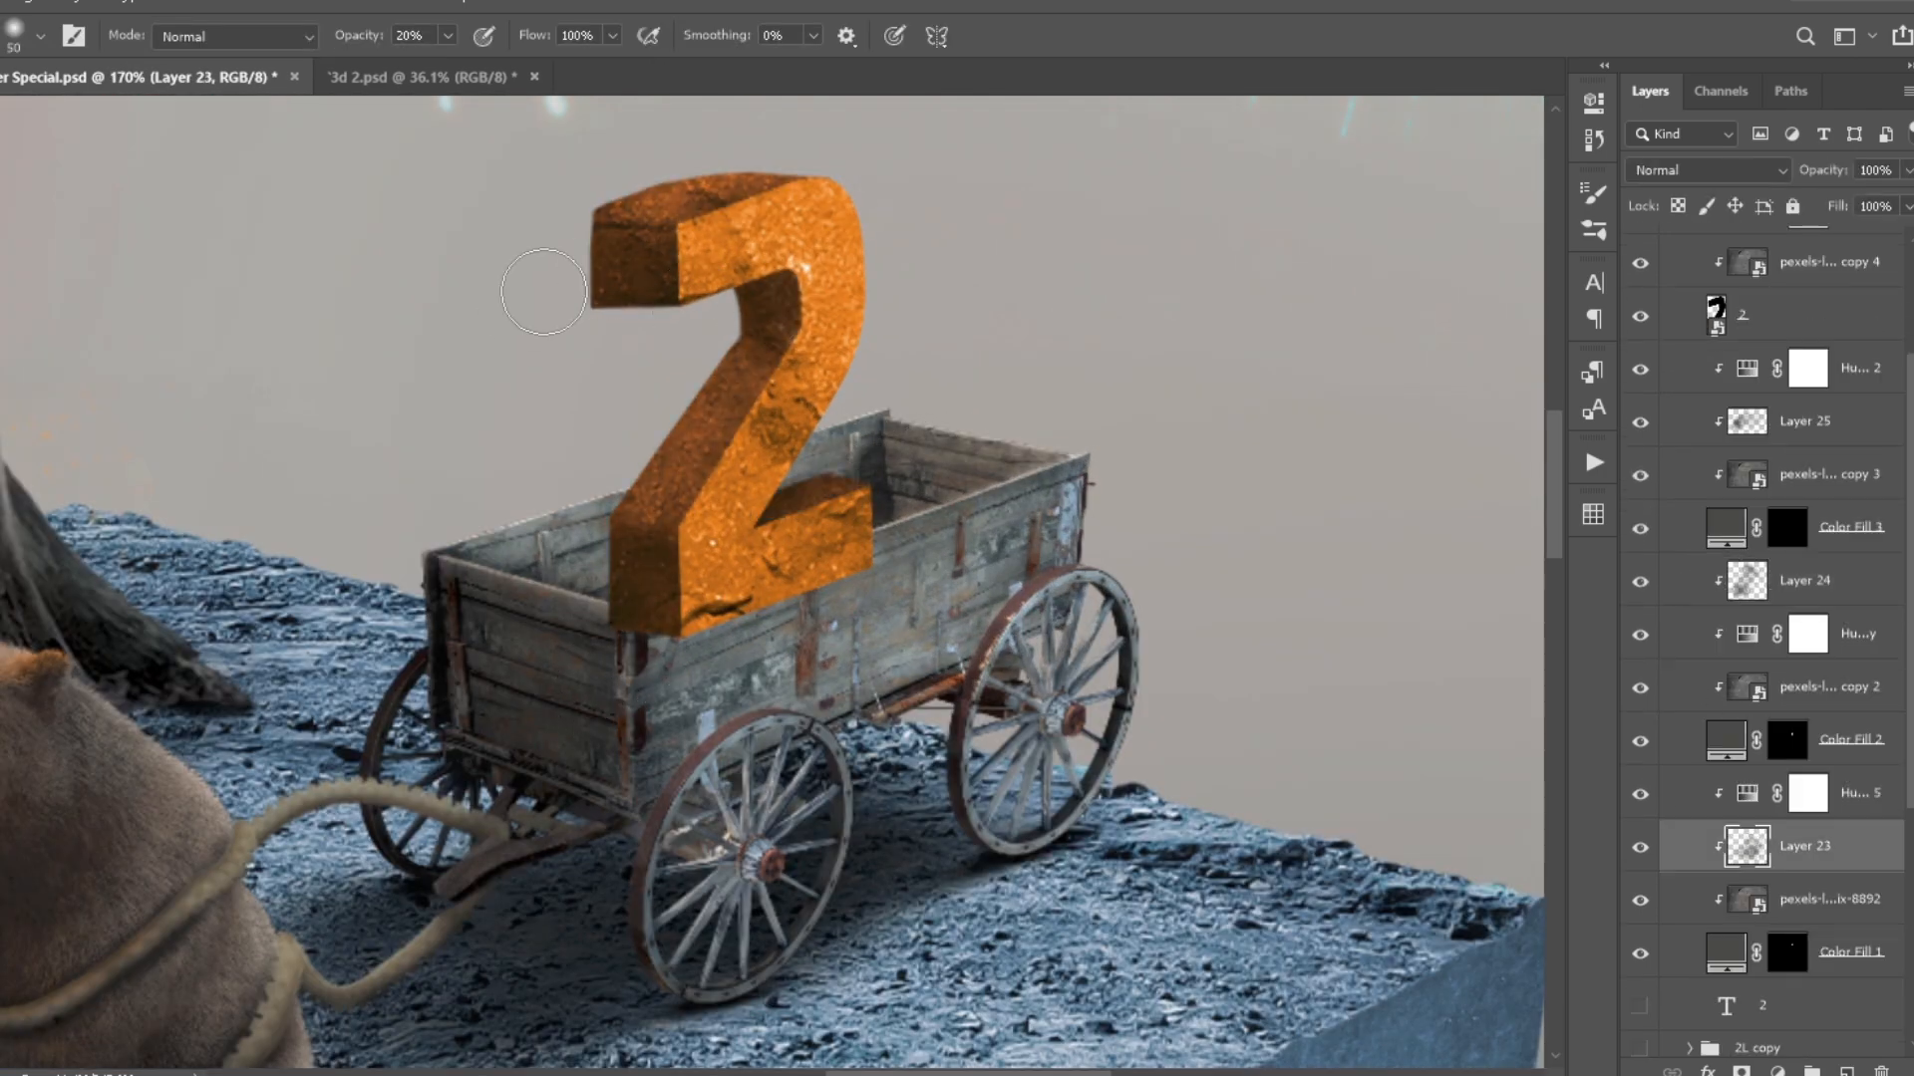
- Clean up Color Fill 1's mask along the edges of the 2's upper end using a small brush at 100% opacity
scroll(760, 424, "down", 3)
left_click(1726, 950)
left_click(1641, 954)
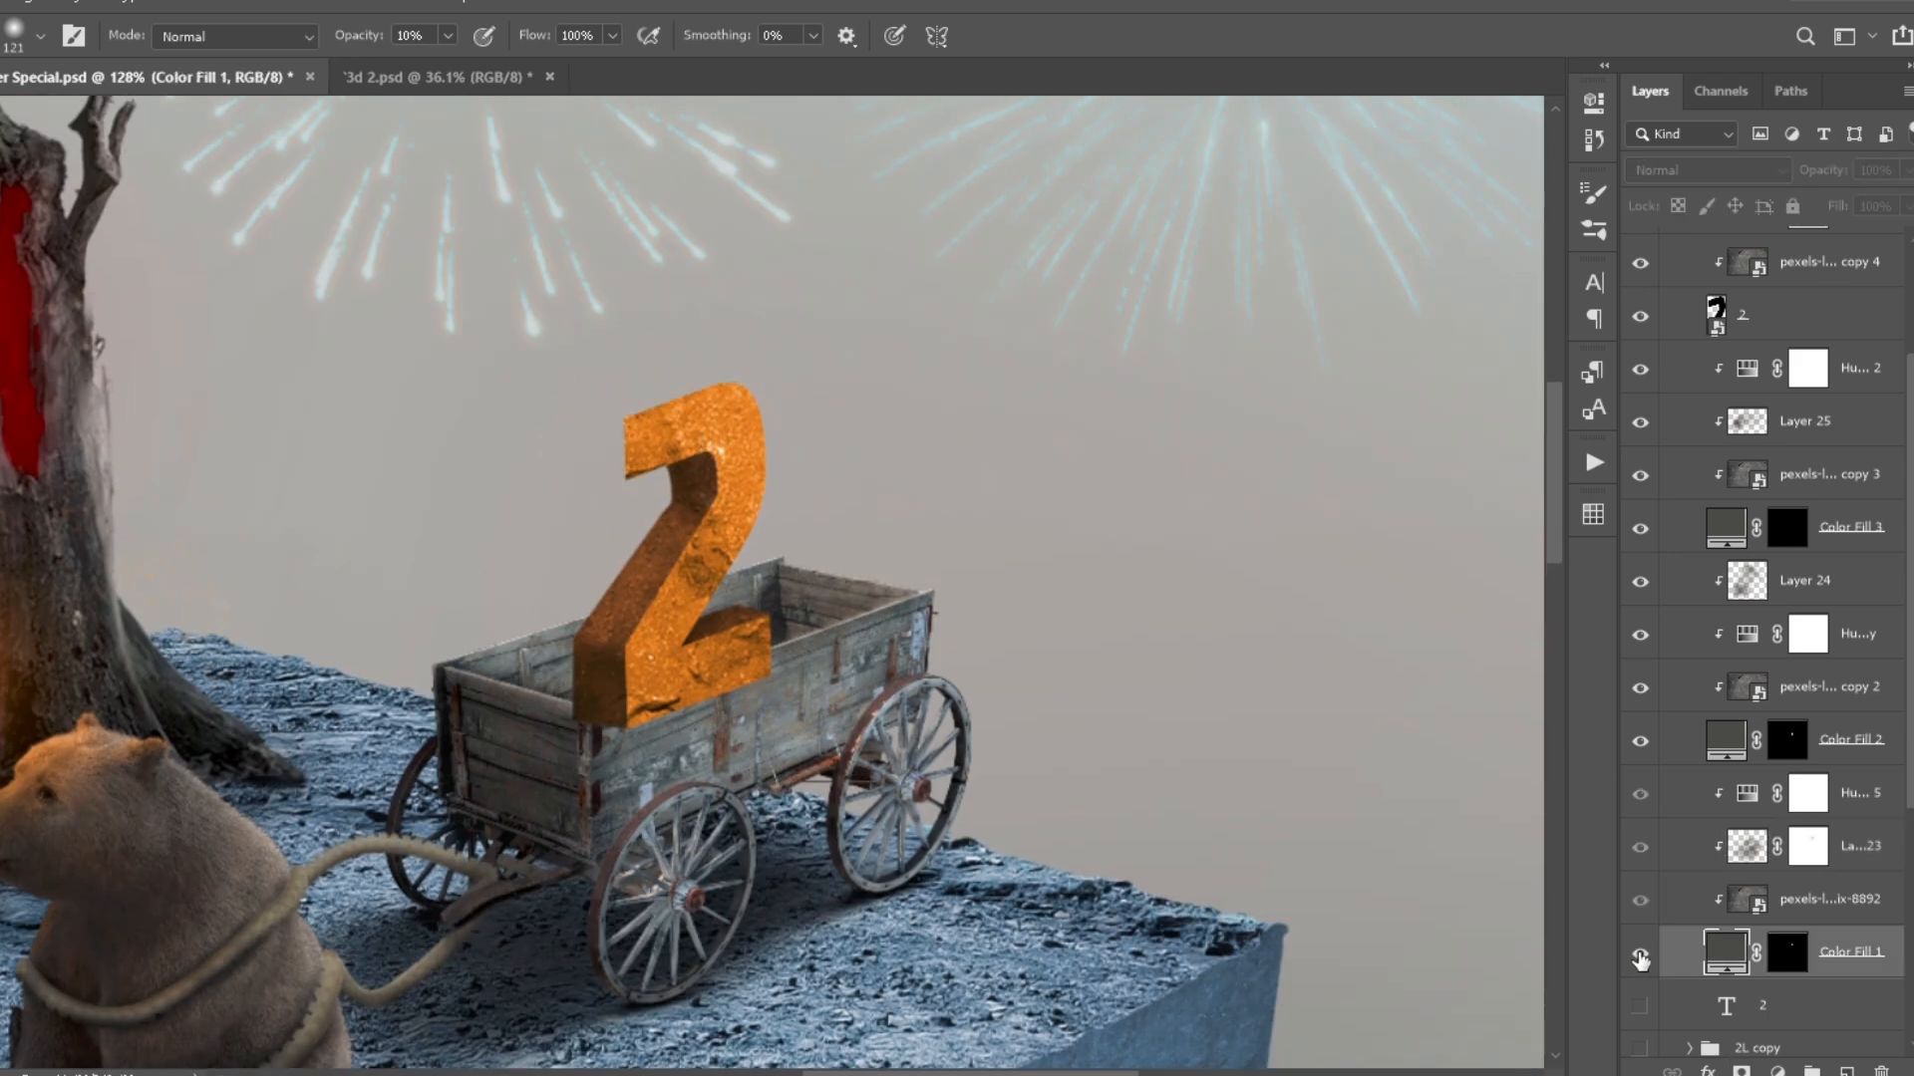
left_click(1641, 954)
left_click(1787, 952)
scroll(688, 518, "up", 4)
key("1")
scroll(503, 484, "up", 2)
key("0")
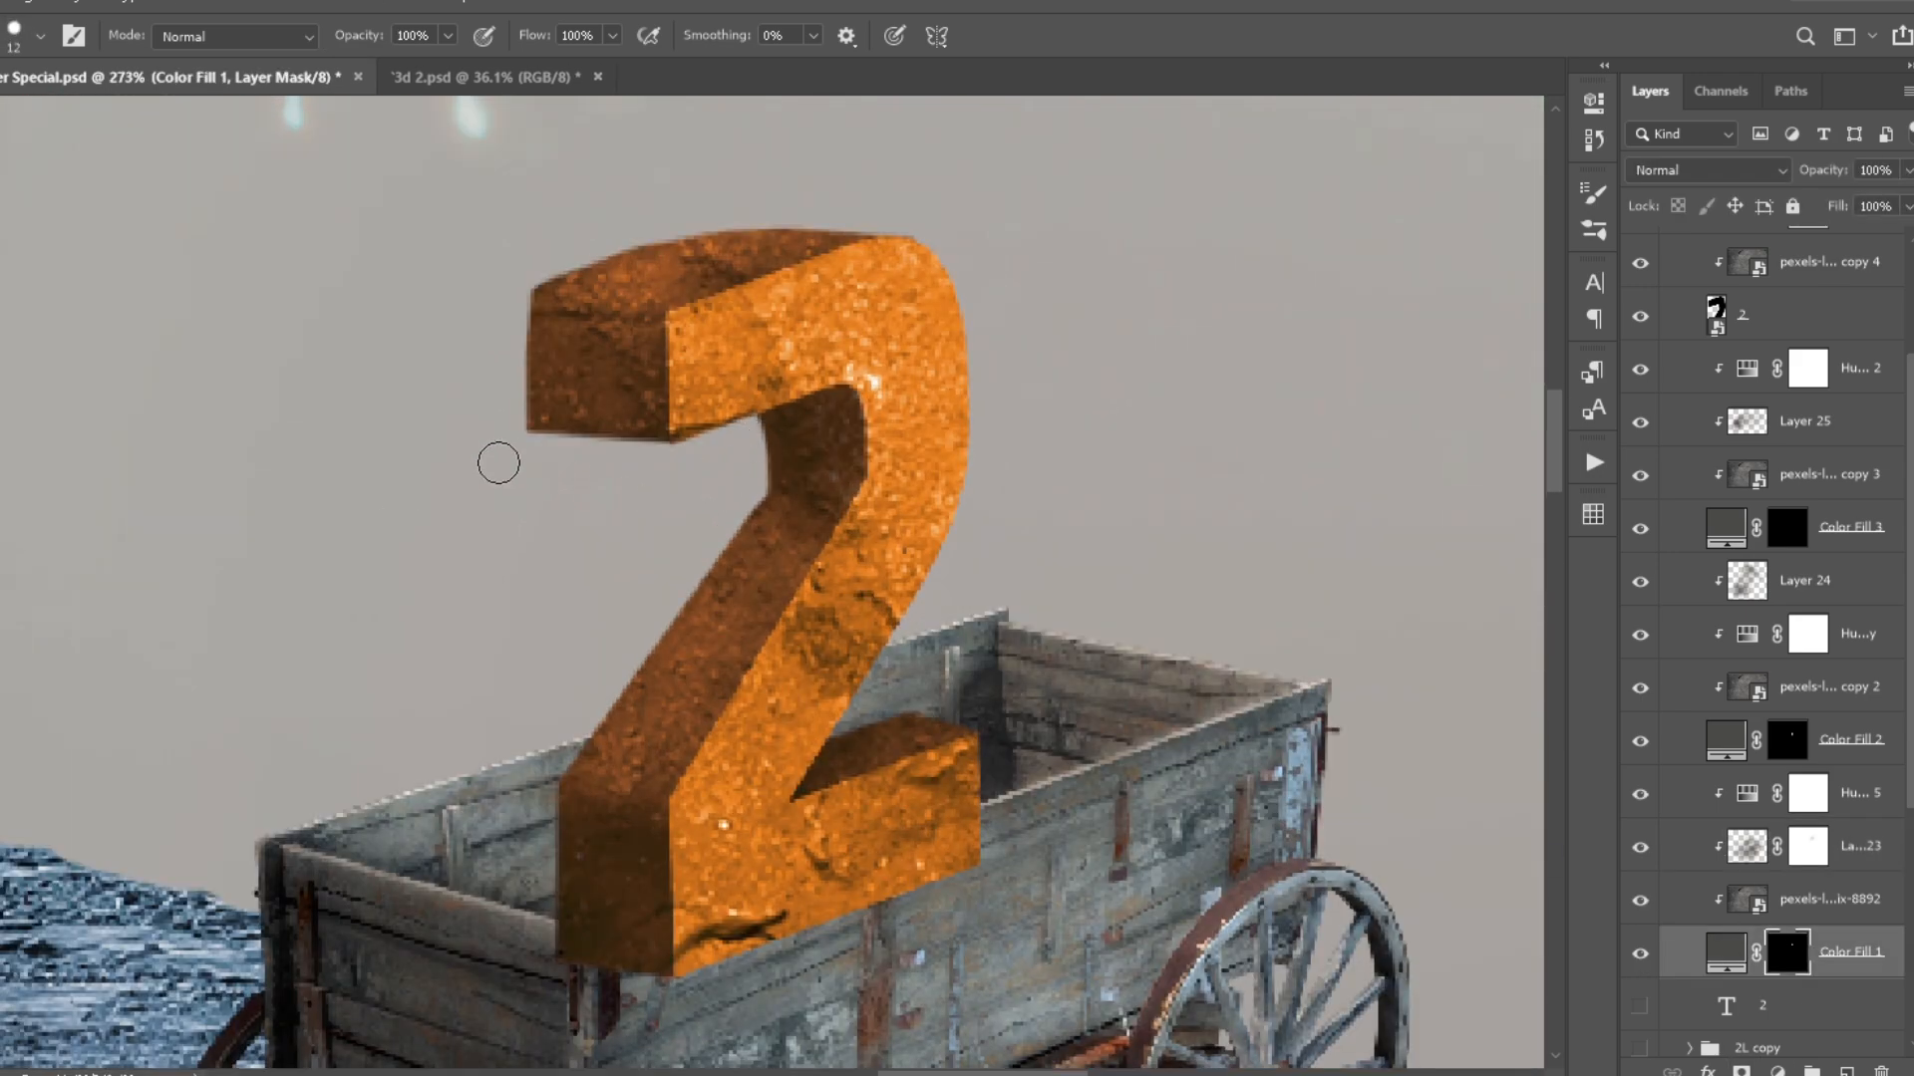
left_click(504, 451, "shift")
left_click_drag(525, 296, 459, 610)
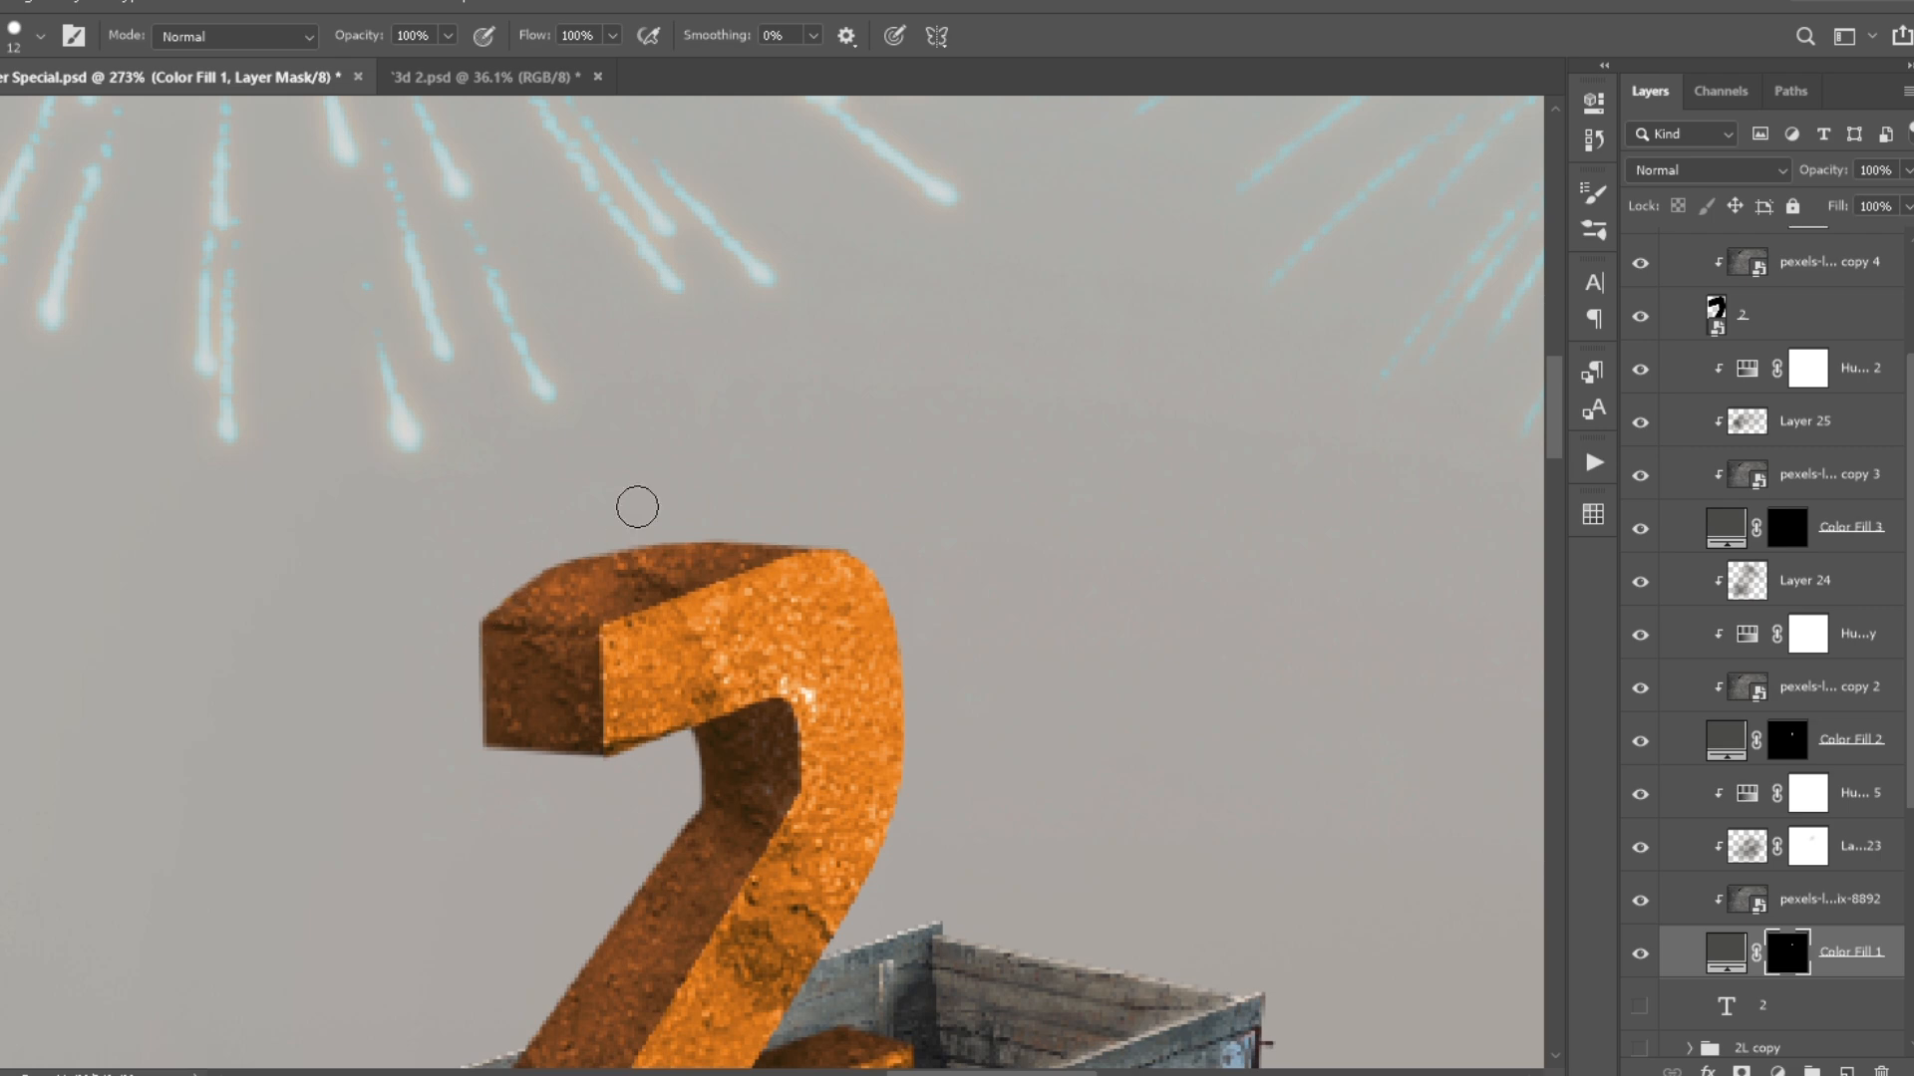
- Scale down the pexels-life-of-pix-8892 texture clipped to Color Fill 1 and reposition it over the 2's upper end
scroll(671, 661, "up", 1)
left_click(1759, 899)
left_click(1640, 900)
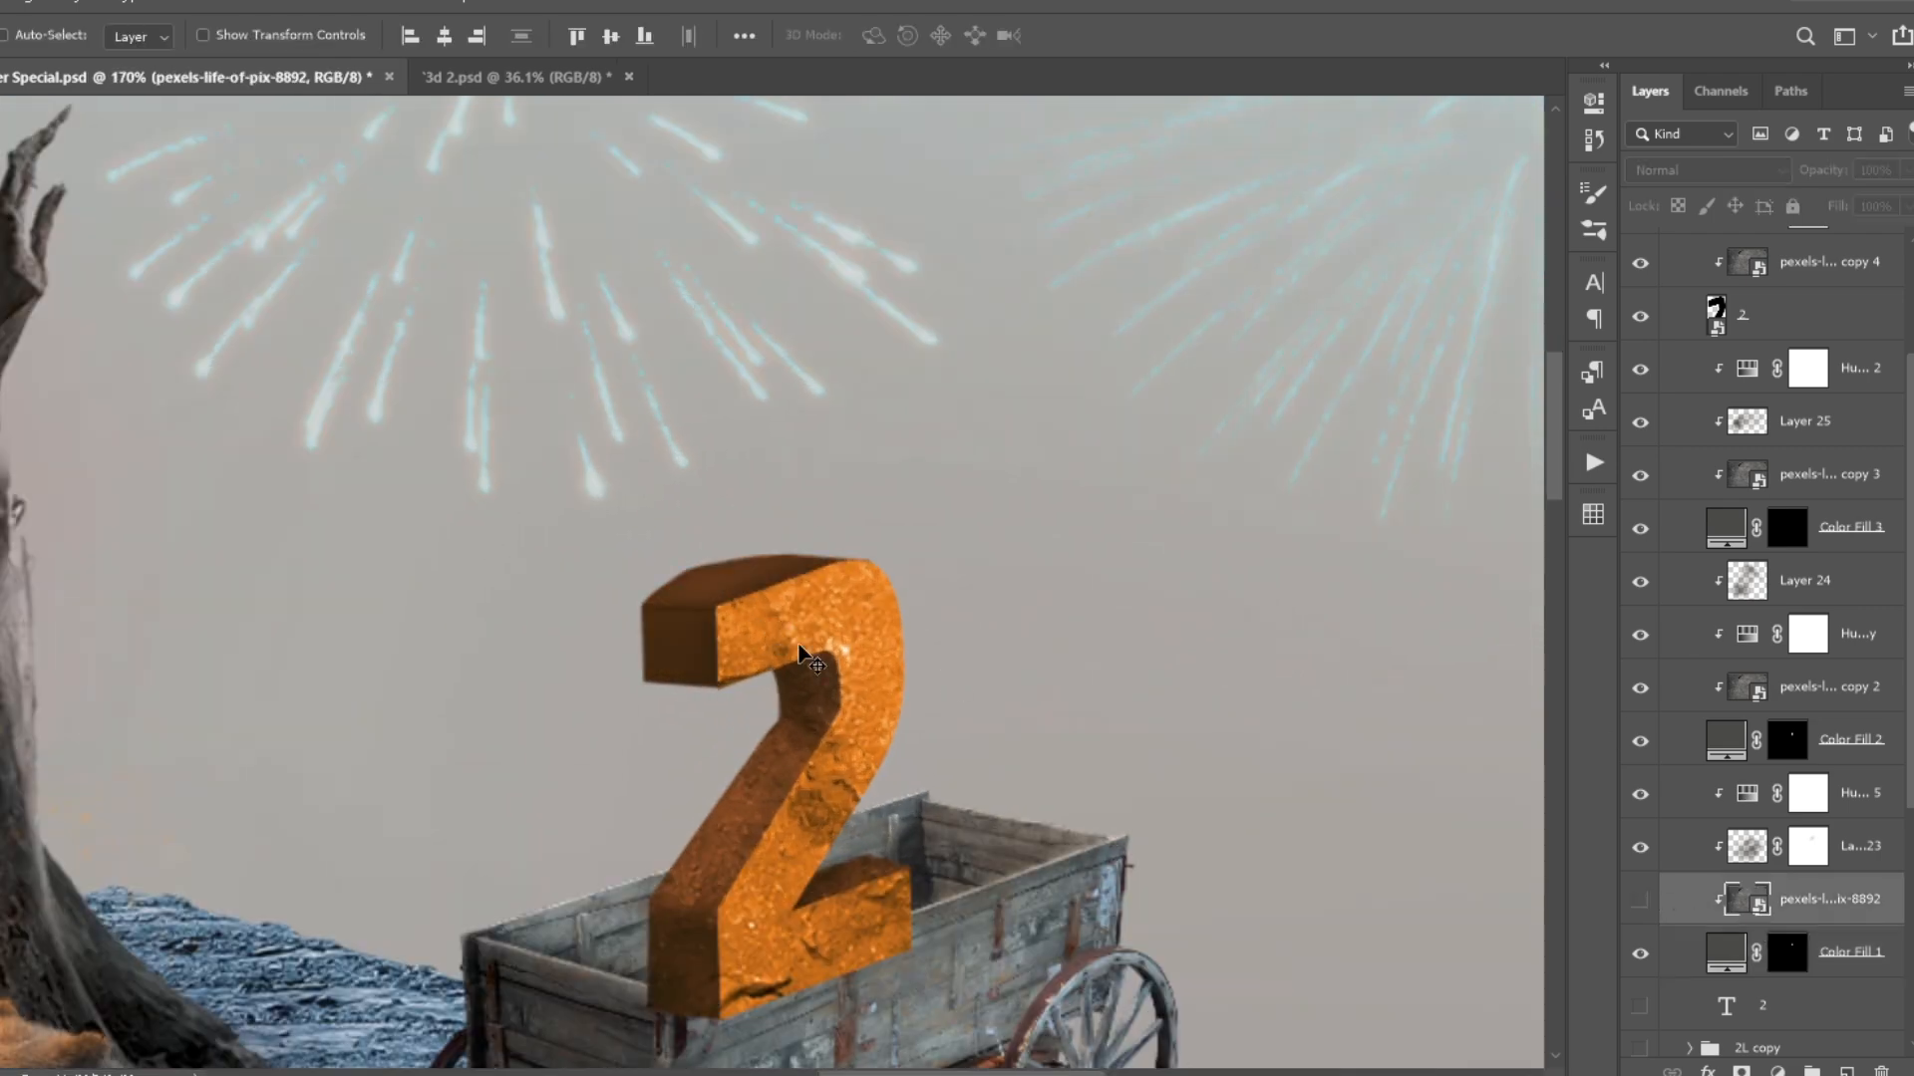
key("ctrl+t")
scroll(923, 785, "down", 6)
key("Escape")
key("ctrl+t")
left_click_drag(1451, 299, 974, 620)
scroll(767, 774, "up", 4)
left_click_drag(747, 796, 910, 769)
scroll(935, 668, "up", 6)
- Distort the texture's corners to follow the perspective of the 2's upper end and apply the transform
right_click(910, 769)
left_click(936, 858)
scroll(937, 795, "down", 8)
left_click_drag(1077, 812, 1069, 798)
left_click_drag(775, 643, 779, 658)
left_click_drag(1081, 877, 1074, 855)
left_click_drag(718, 654, 736, 680)
left_click_drag(795, 889, 769, 899)
key("Return")
scroll(962, 705, "up", 7)
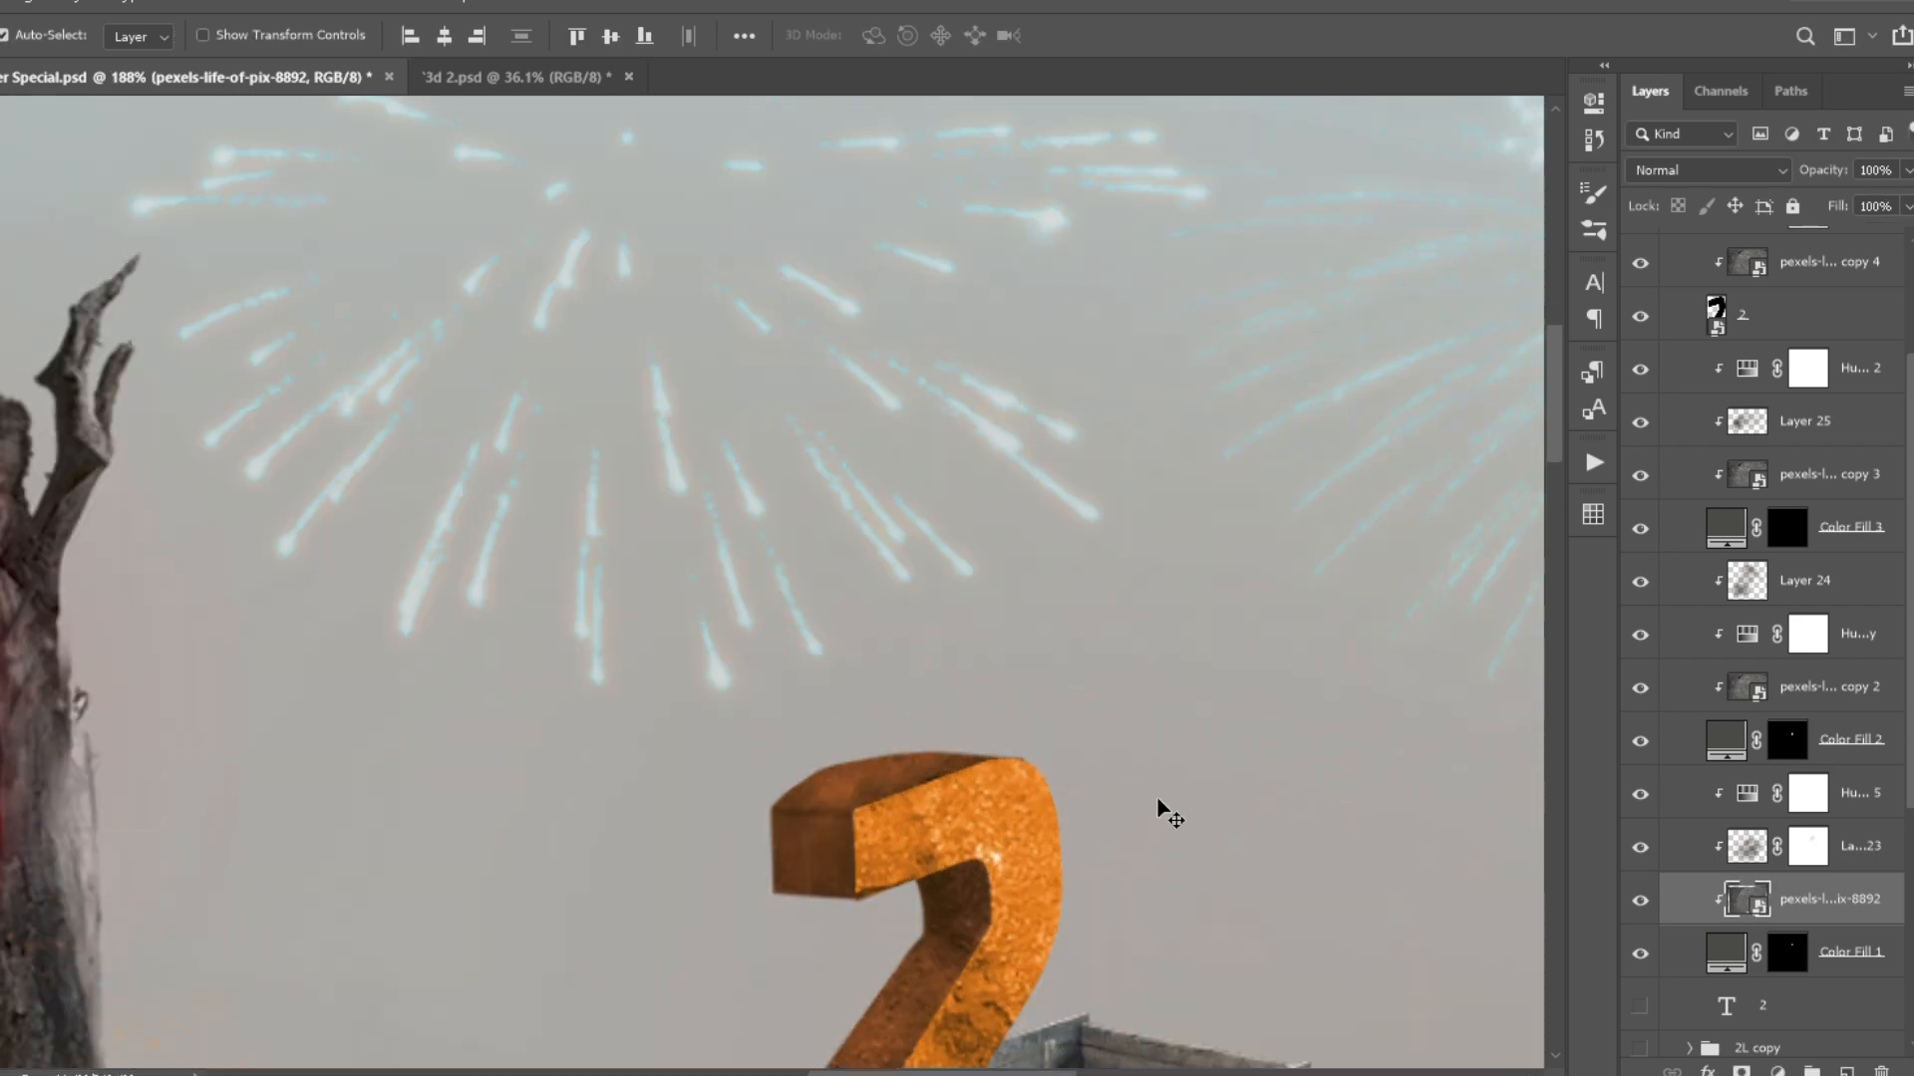
- Add a white solid color fill clipped to the 2L group and invert its mask to black
scroll(1170, 815, "down", 6)
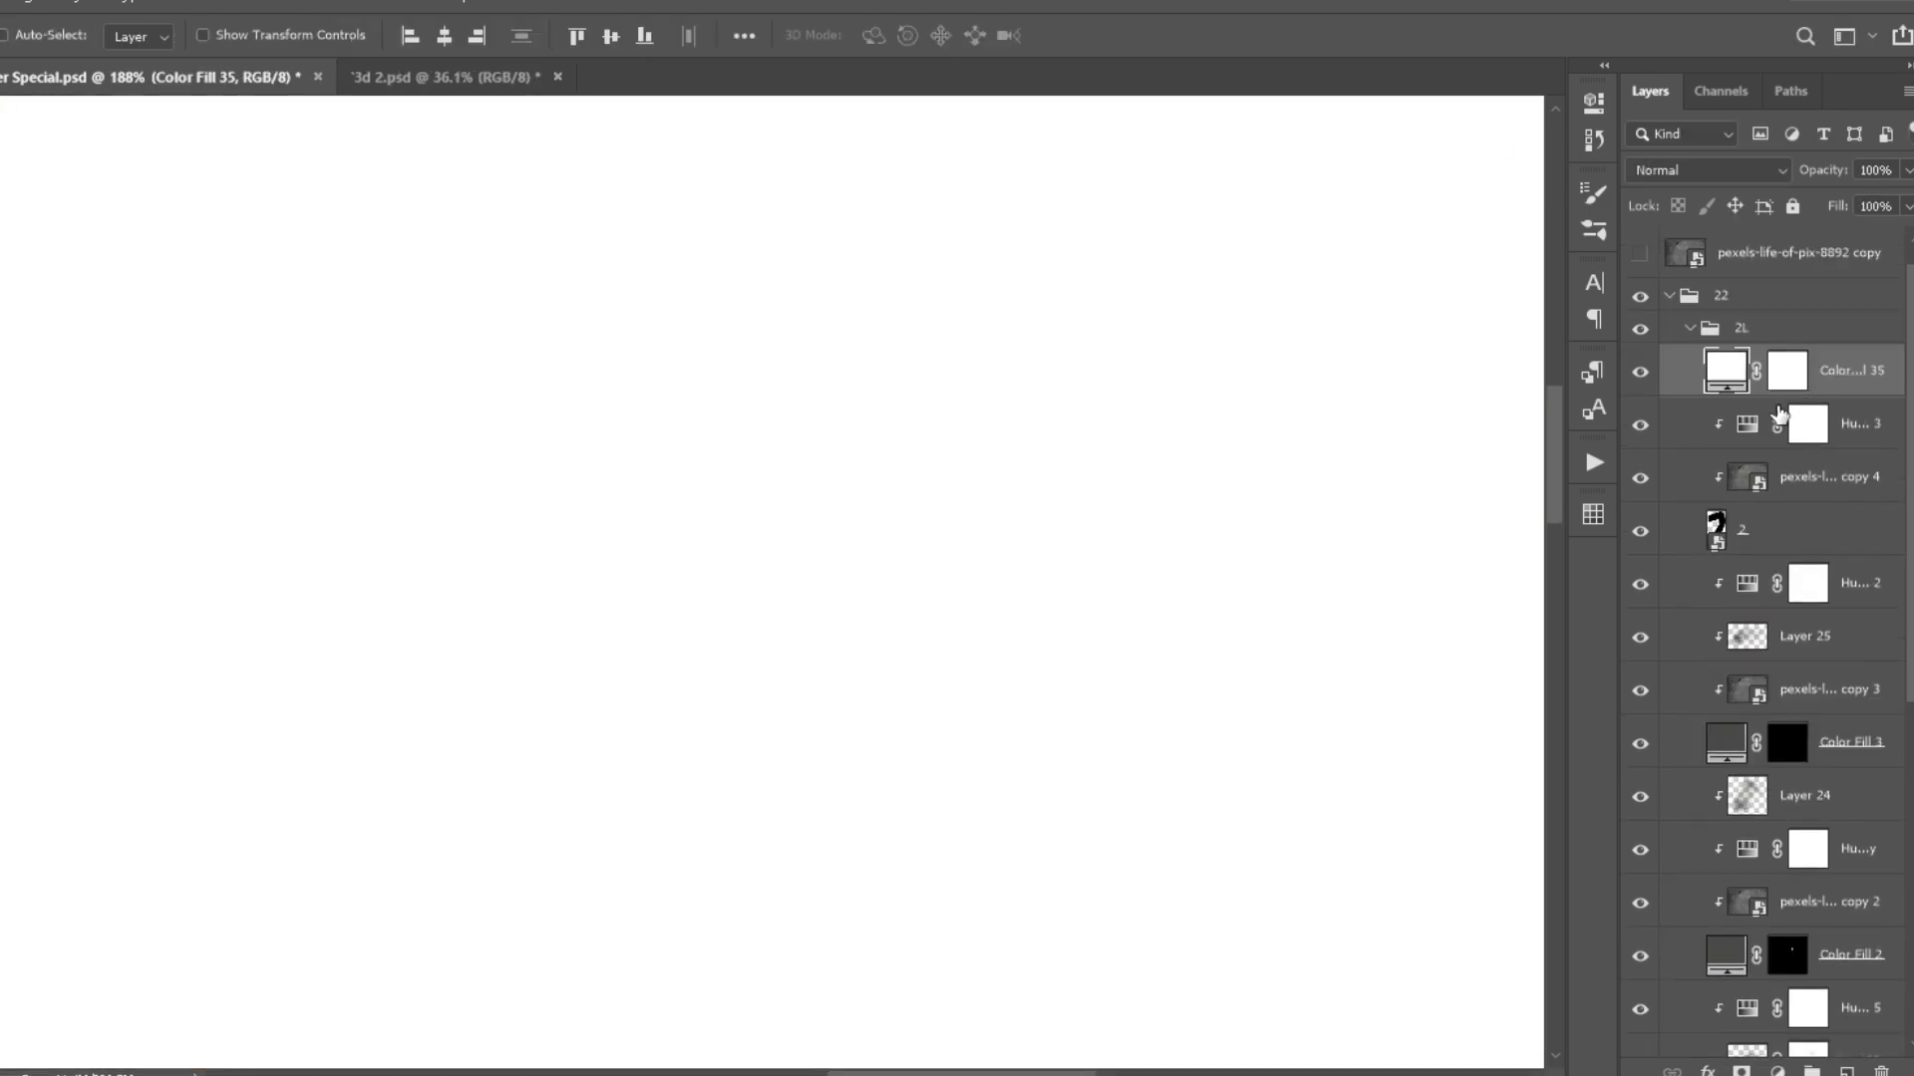
left_click_drag(1774, 381, 1747, 313)
left_click(1736, 362, "alt")
left_click(1790, 342)
key("ctrl+i")
- Paint thin highlights along the 2's edges on Color Fill 35's mask and set the fill to Overlay at 60% opacity
key("b")
scroll(937, 384, "up", 8)
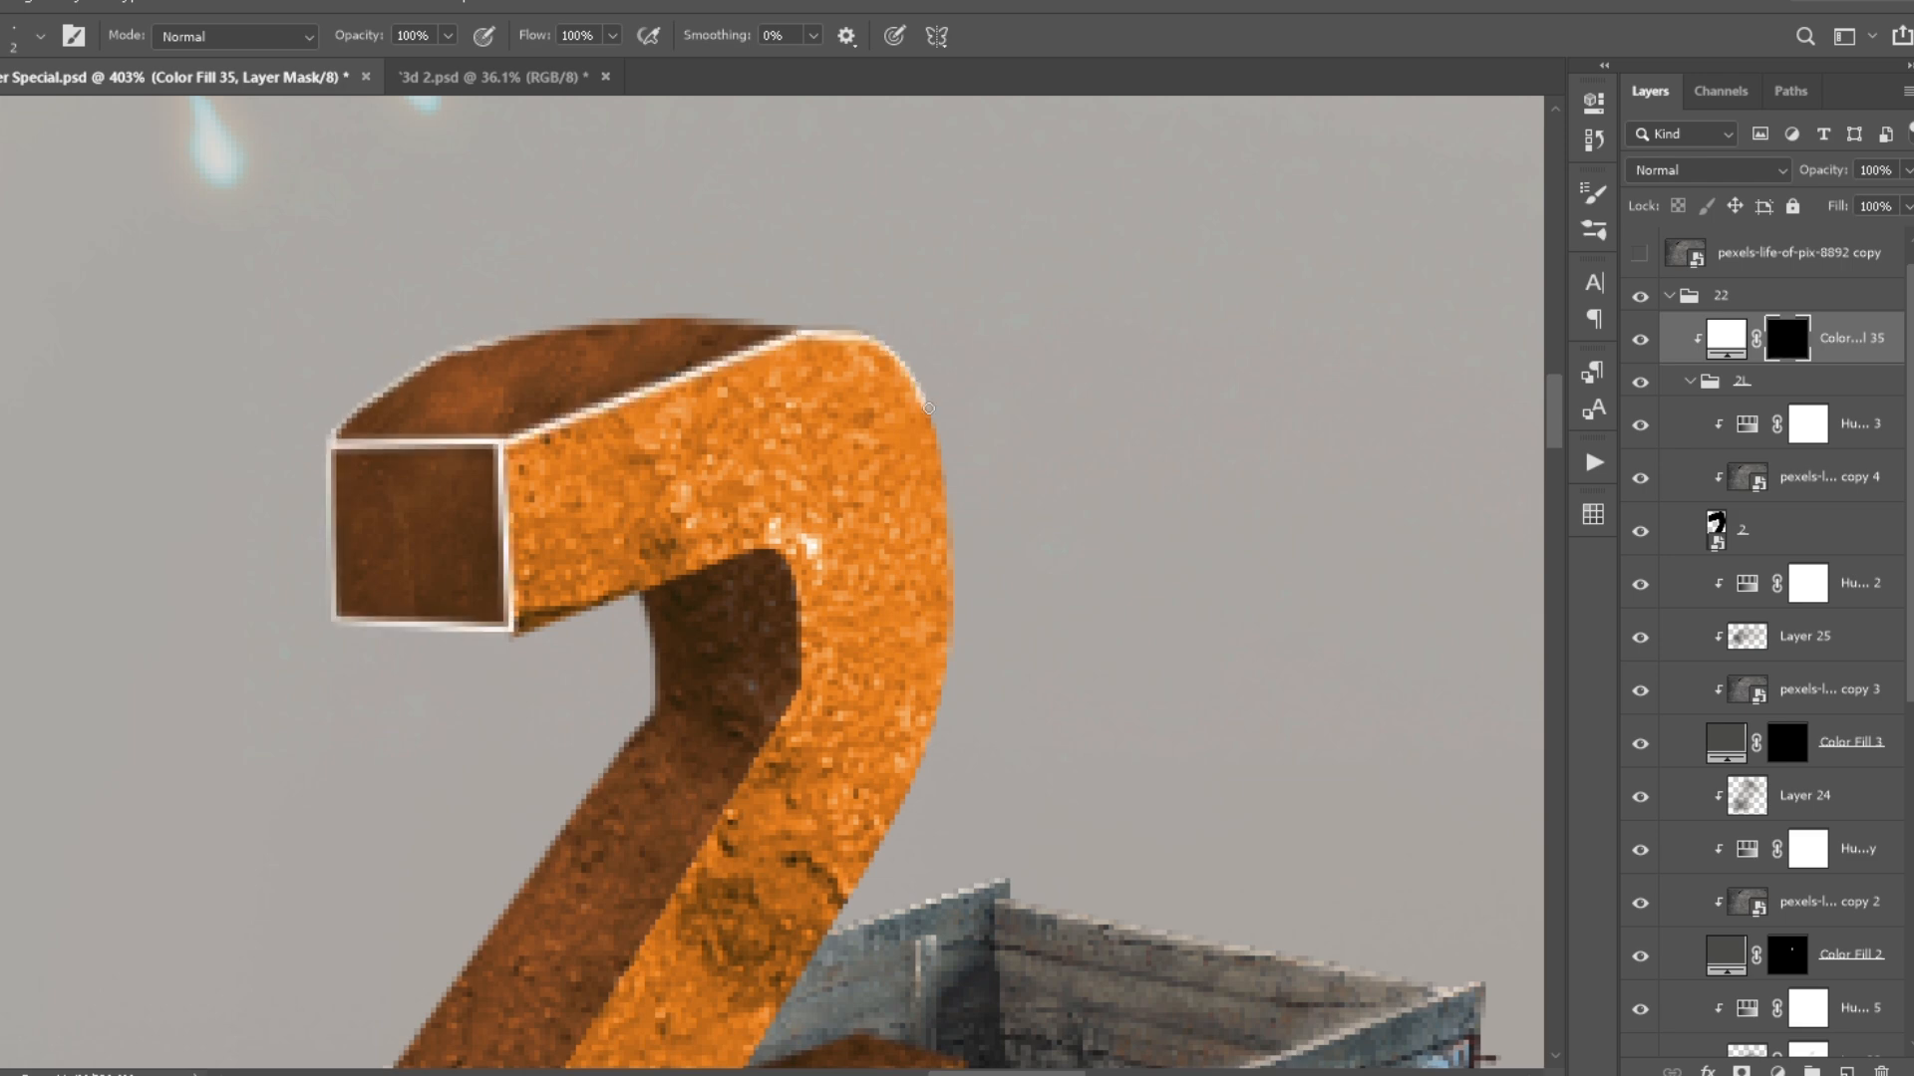
scroll(641, 521, "up", 2)
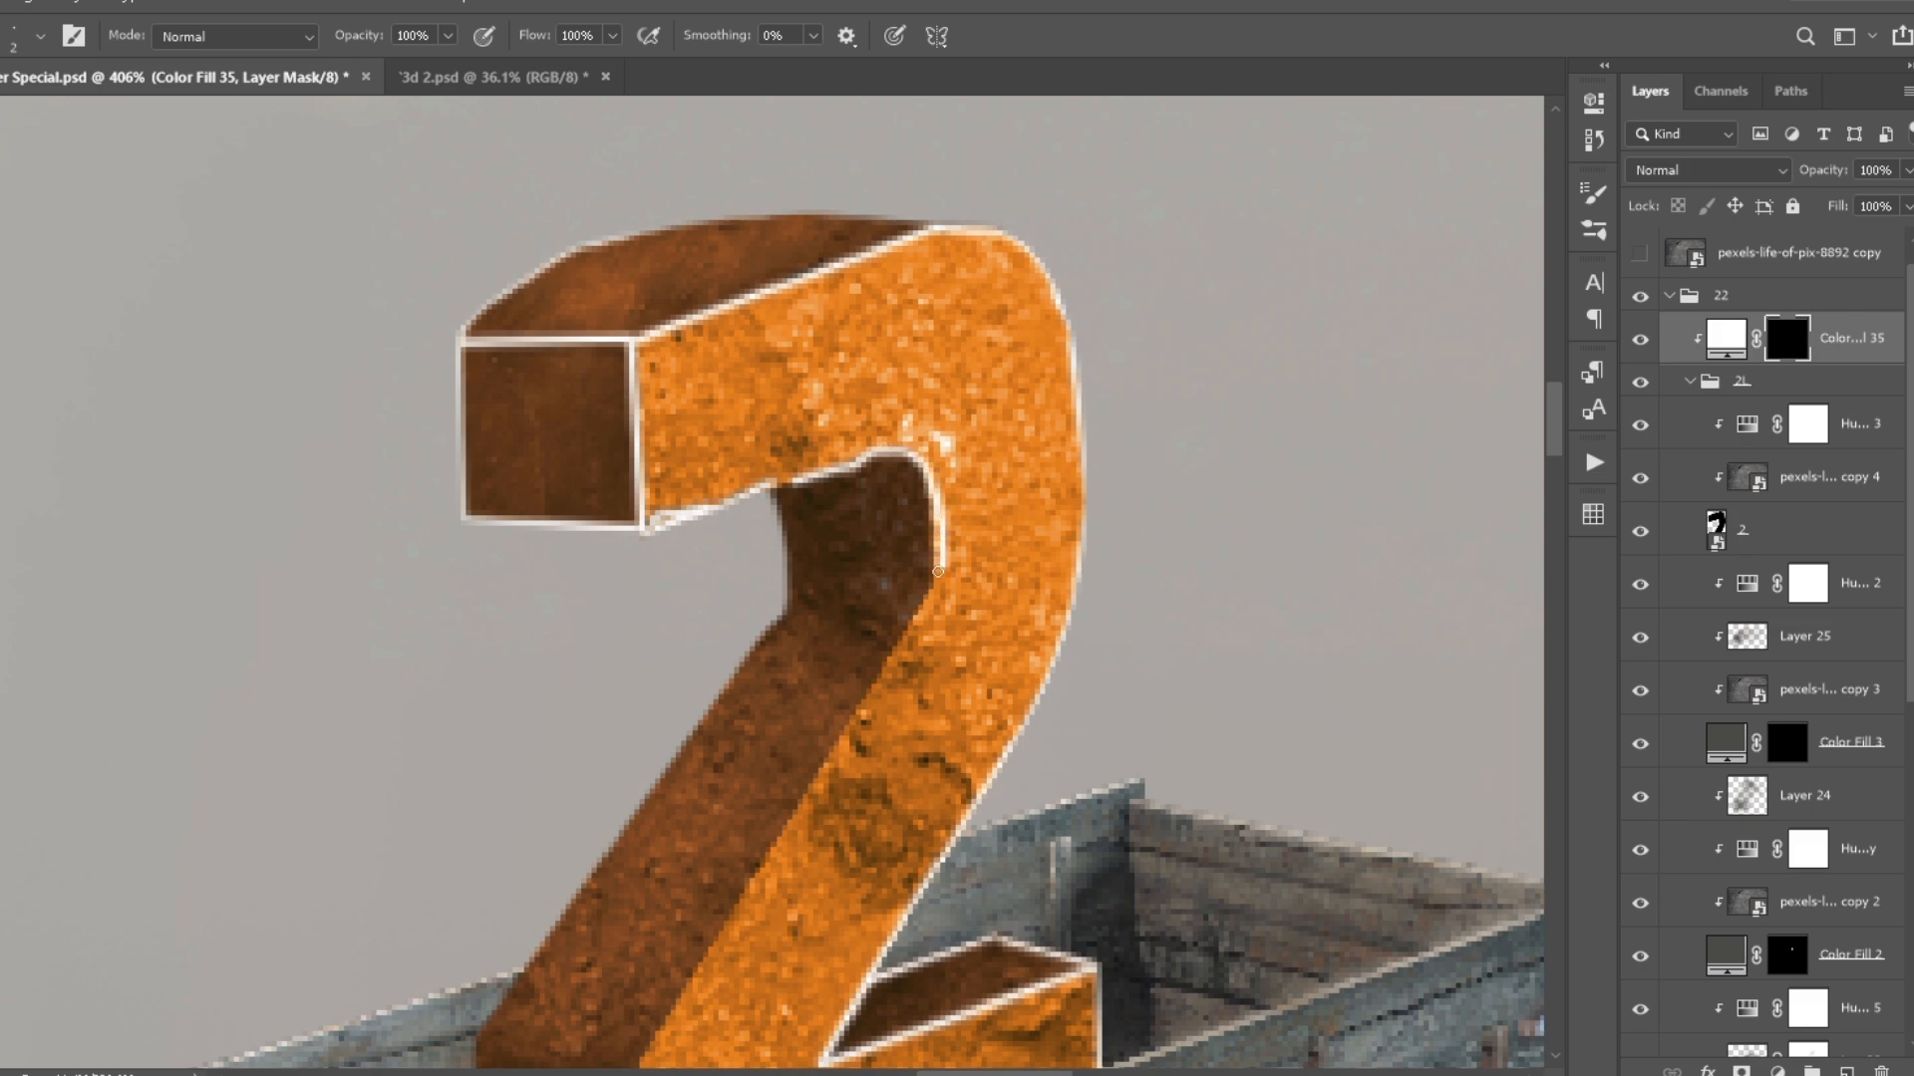
left_click(932, 595, "shift")
scroll(867, 605, "down", 7)
scroll(905, 738, "up", 6)
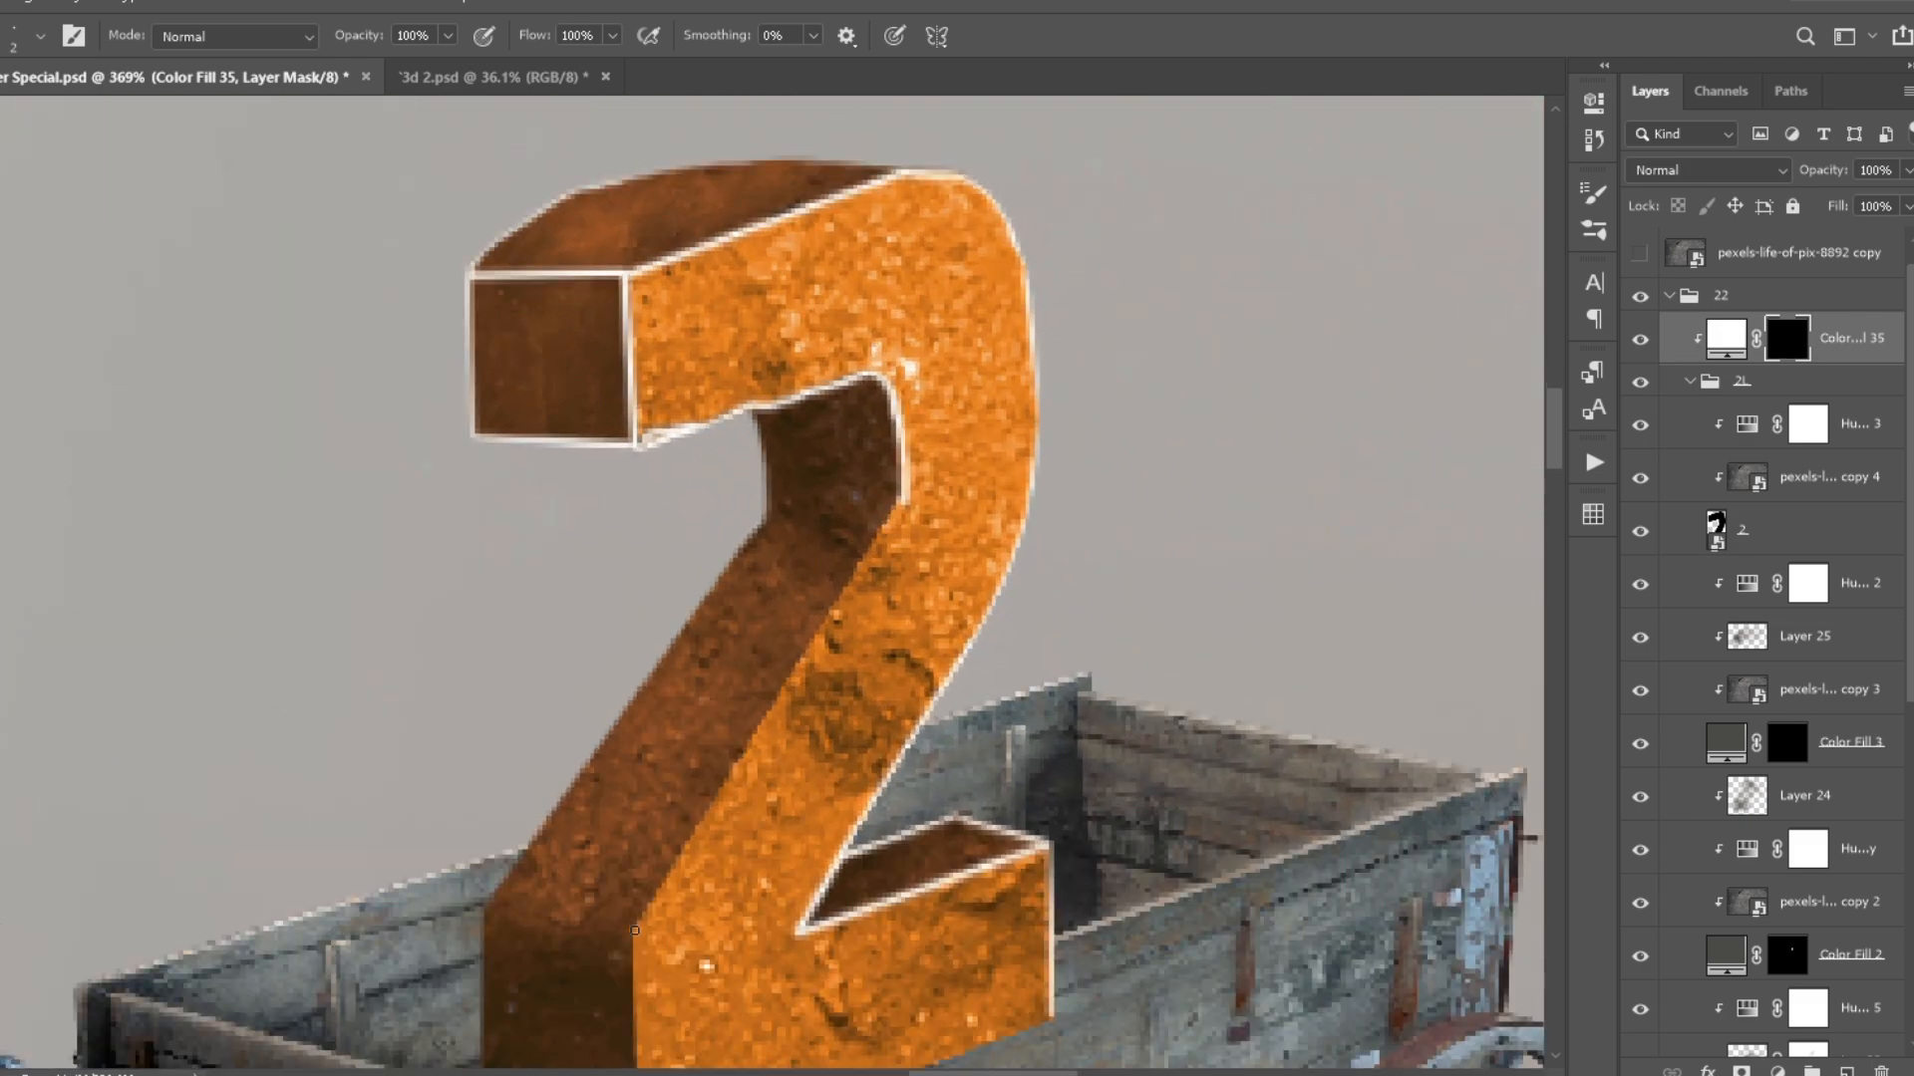
left_click(634, 912, "shift")
left_click_drag(634, 912, 601, 701)
left_click(601, 943, "shift")
left_click_drag(454, 685, 544, 742)
left_click(541, 982, "shift")
key("ctrl+0")
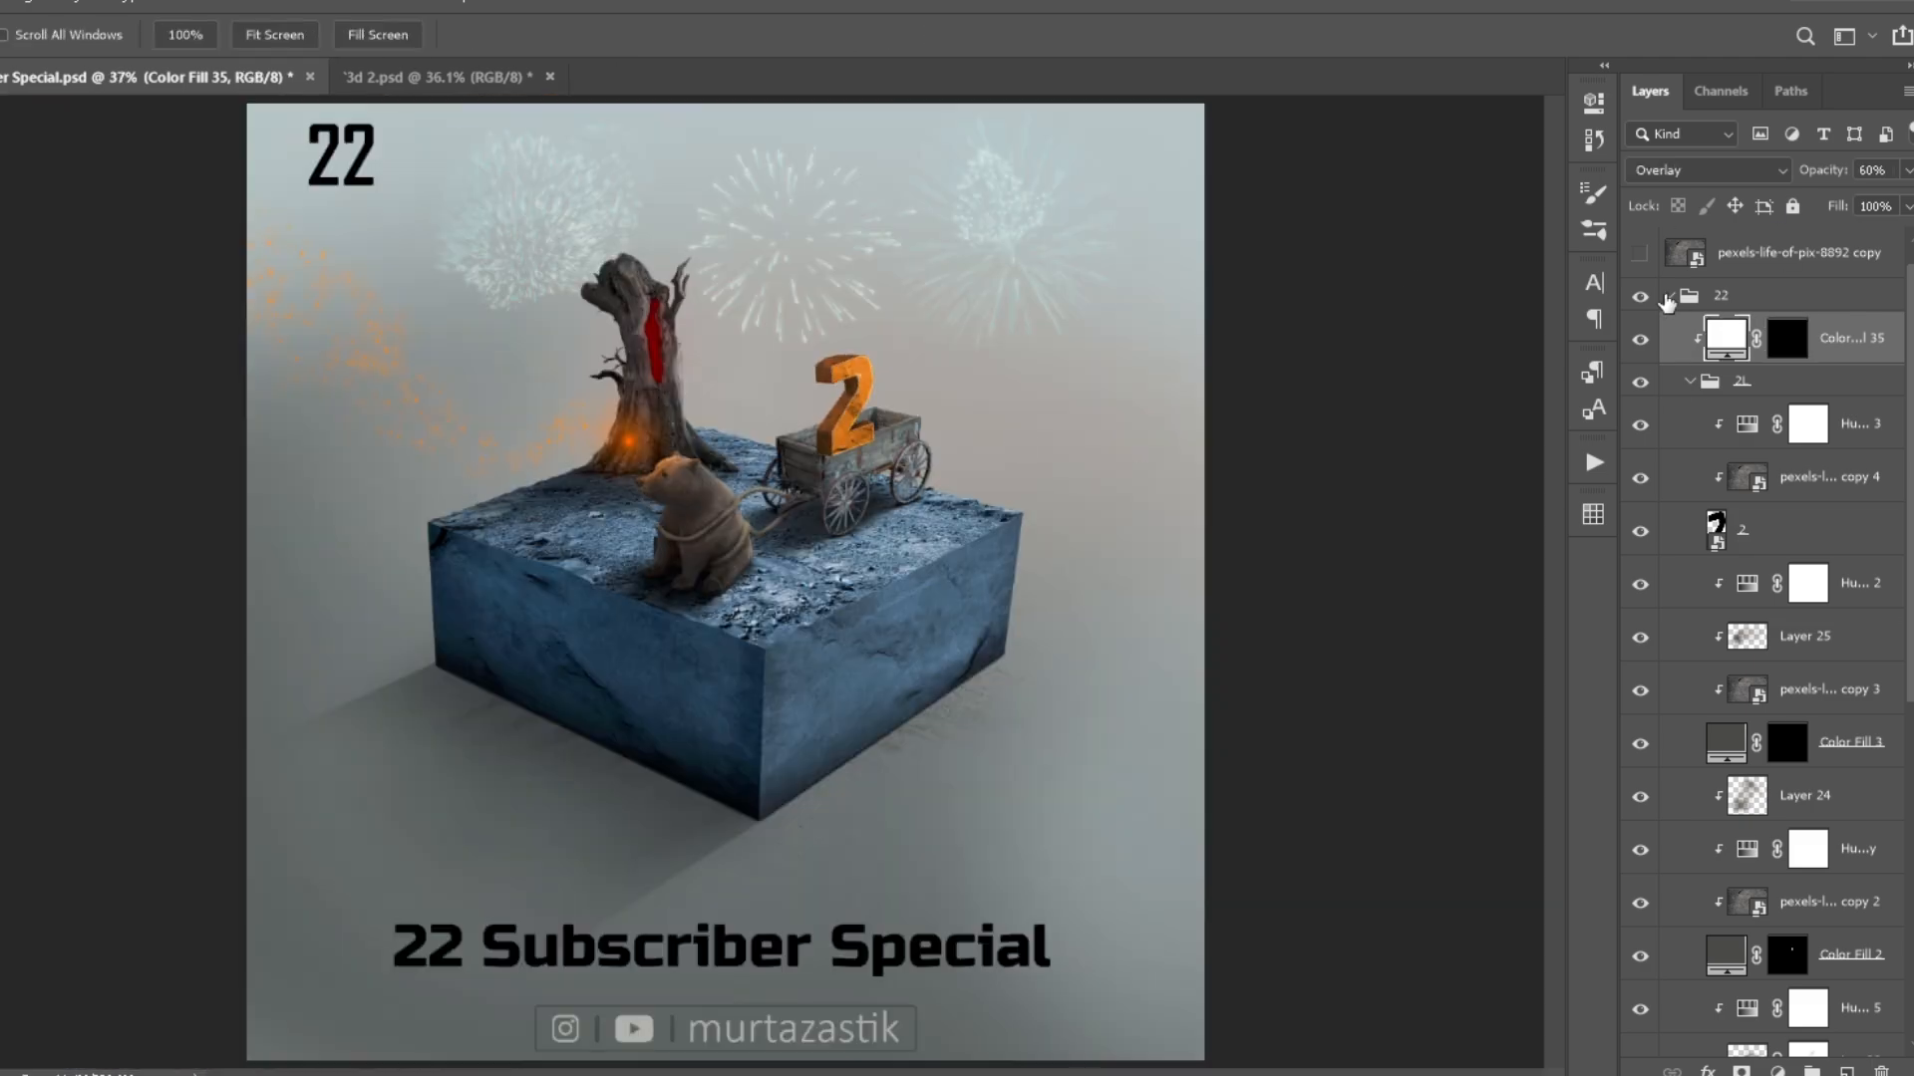
- Delete the old hidden 2L copy and duplicate the 2L group with its Color Fill 35 beneath the originals
left_click(1690, 380)
scroll(937, 341, "up", 7)
key("Delete")
left_click(1764, 414)
left_click(1844, 371, "shift")
key("ctrl+j")
left_click_drag(1744, 413, 1734, 516)
double_click(1722, 499)
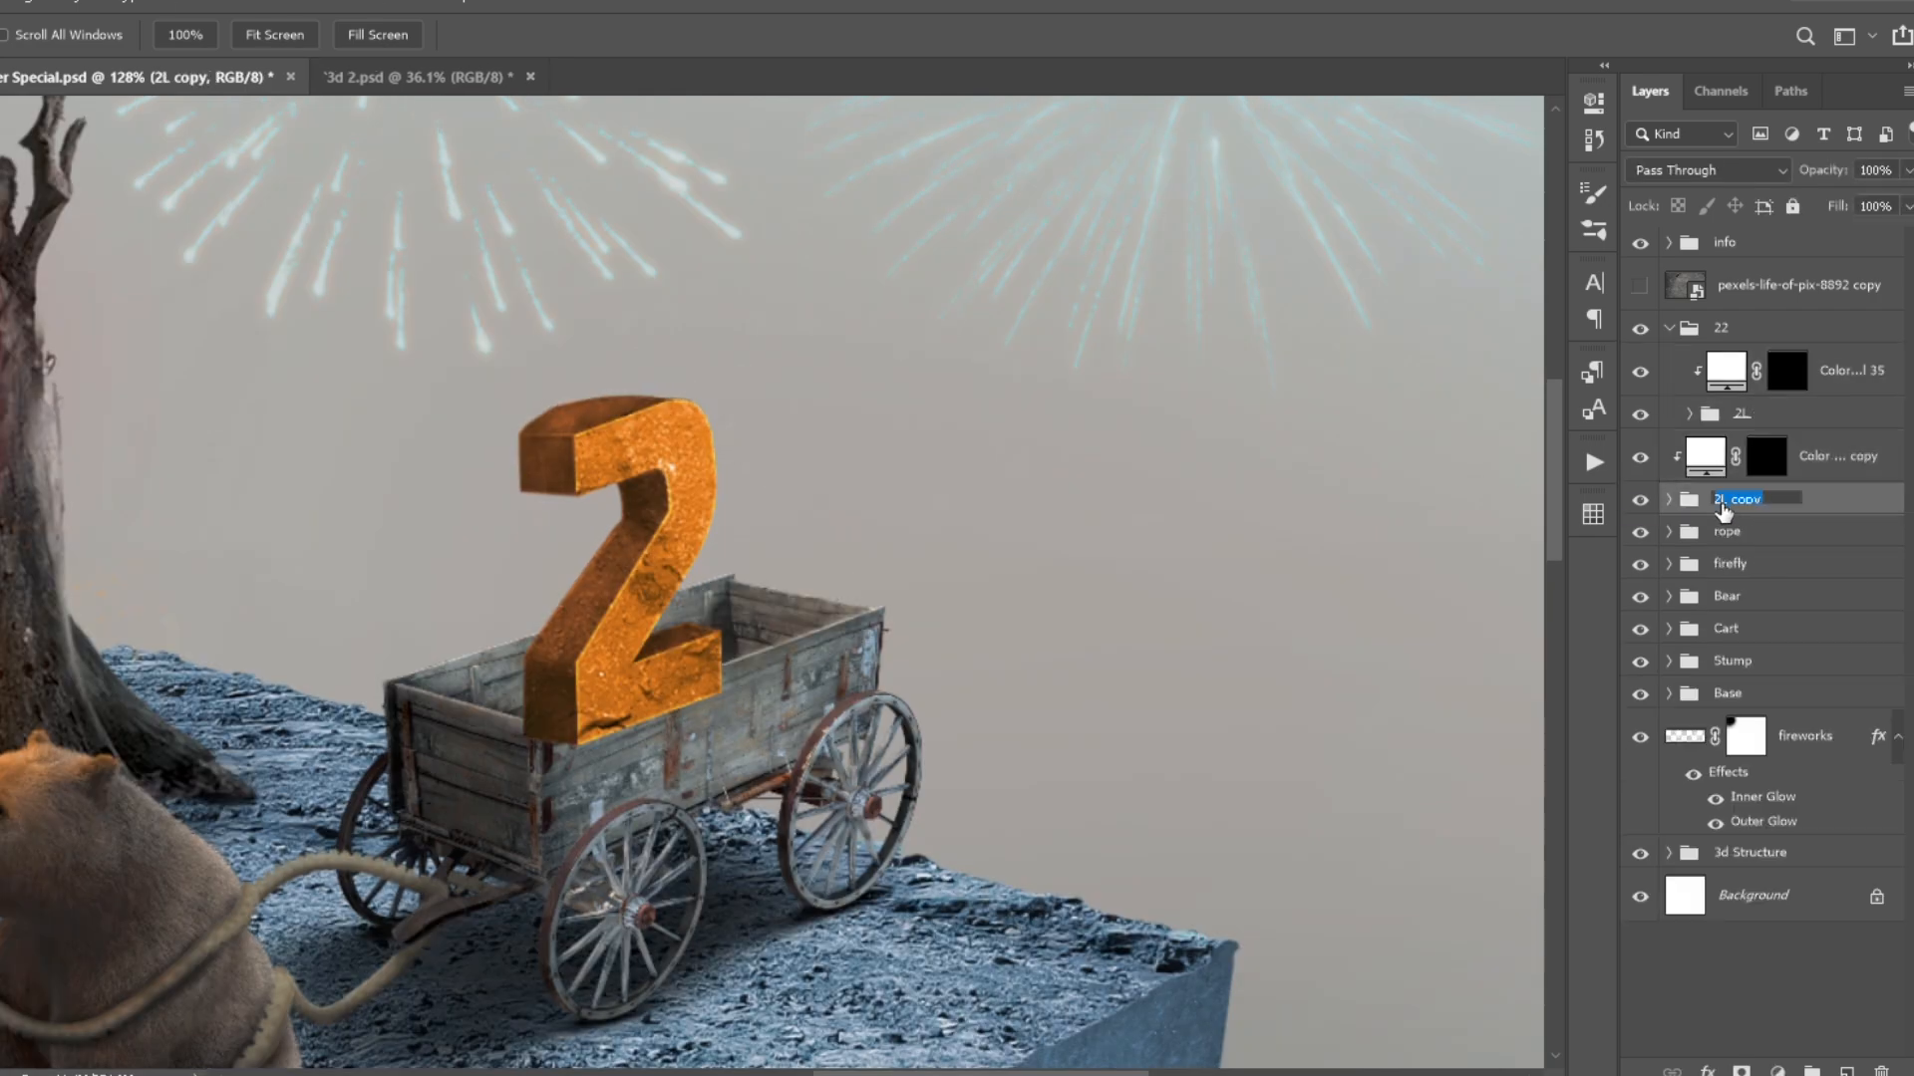
- Move the duplicated 2 and its highlight fill behind the first 2 in the wagon and scale them to 90.36%
left_click(1796, 471, "shift")
key("v")
left_click_drag(666, 638, 816, 578)
key("ctrl+t")
scroll(837, 558, "down", 6)
left_click_drag(833, 147, 840, 173)
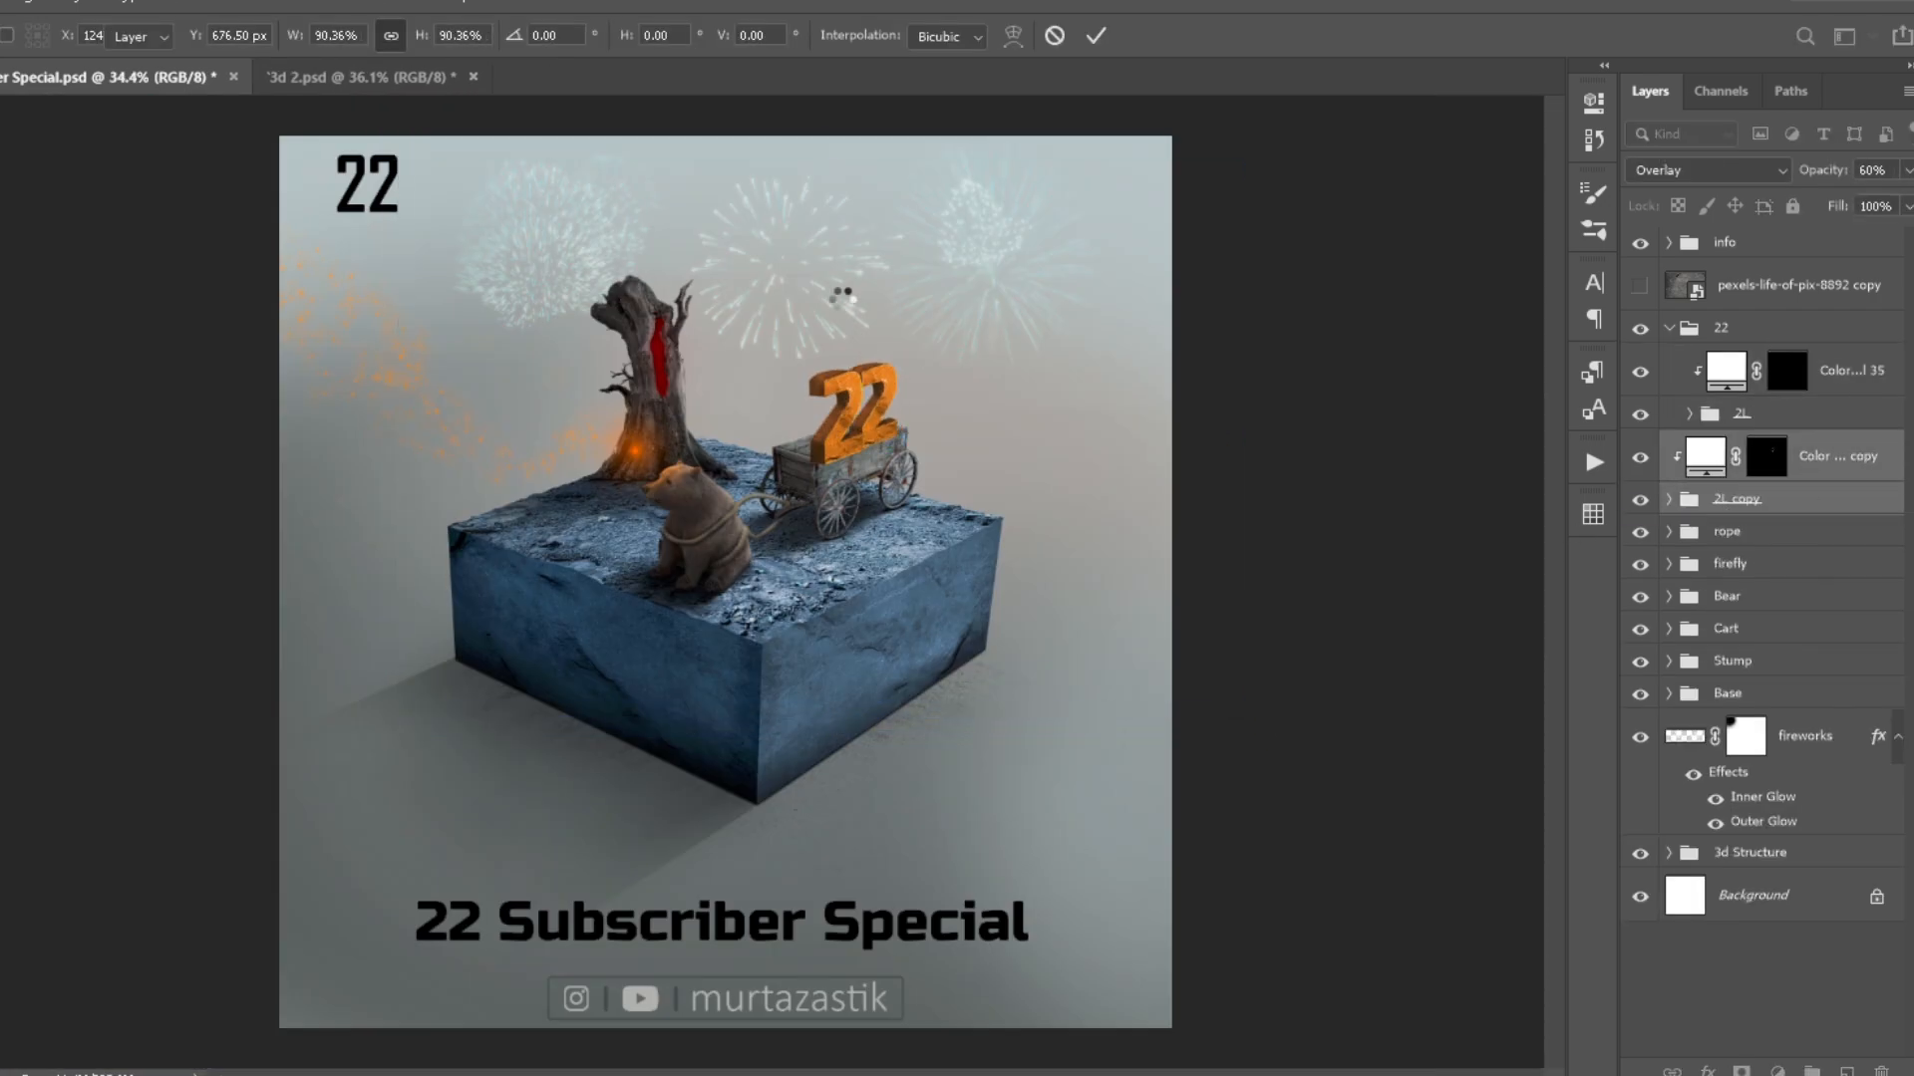
key("Return")
scroll(862, 409, "up", 7)
left_click_drag(915, 551, 908, 548)
- Place the copied highlight fill and 2L copy inside the 22 group and collapse the group
key("ctrl+0")
scroll(897, 399, "up", 4)
left_click(1669, 328)
left_click_drag(1708, 369, 1708, 429)
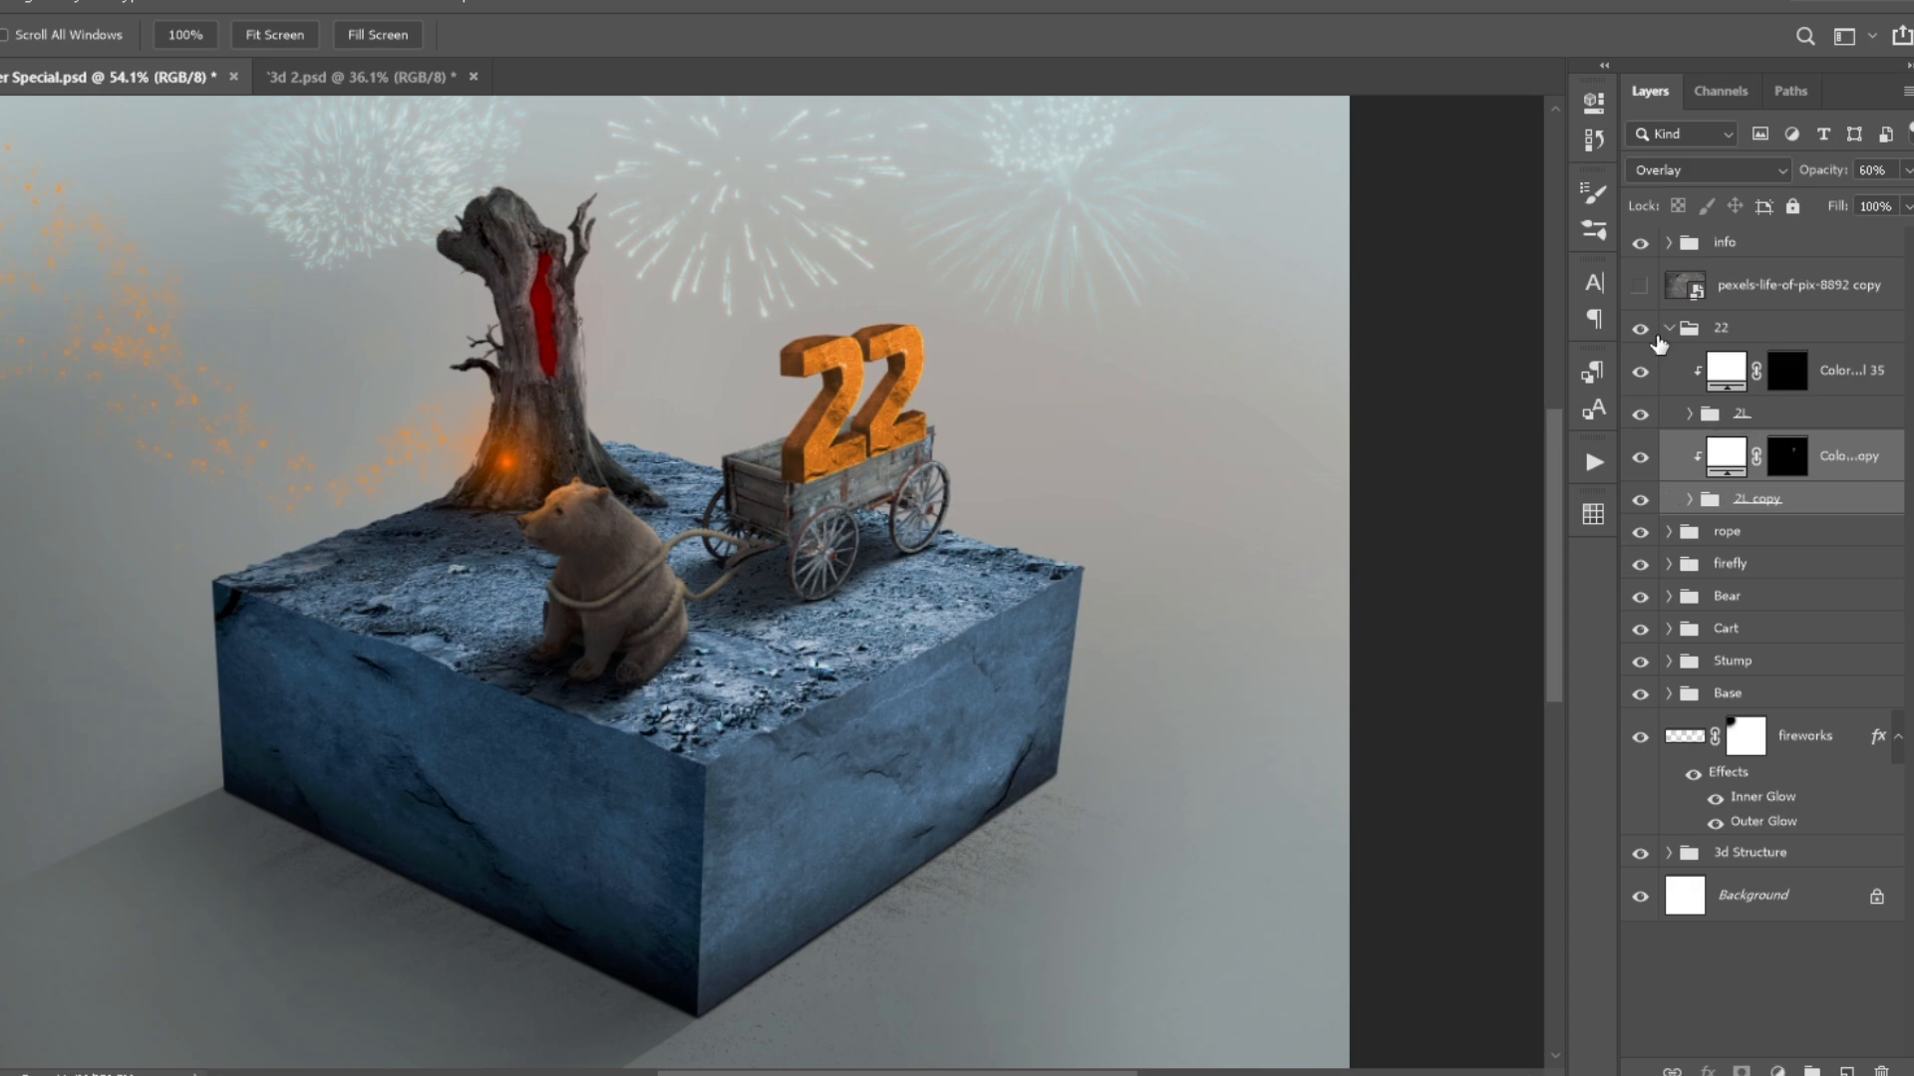
left_click(1670, 328)
- Hide the 22 group and outline a polygonal lasso selection along the wagon's rim and the area above it
left_click(1640, 329)
scroll(818, 490, "up", 9)
scroll(548, 522, "up", 7)
key("l")
left_click(438, 475)
left_click(984, 629)
left_click_drag(1299, 504, 534, 777)
left_click(1440, 463)
left_click(1081, 392)
scroll(1017, 409, "down", 15)
left_click(1034, 287)
left_click(909, 174)
left_click(721, 500)
- Show the 22 group, extend the selection around the numbers and turn it into the group's layer mask
left_click(1640, 328)
scroll(1083, 441, "up", 10)
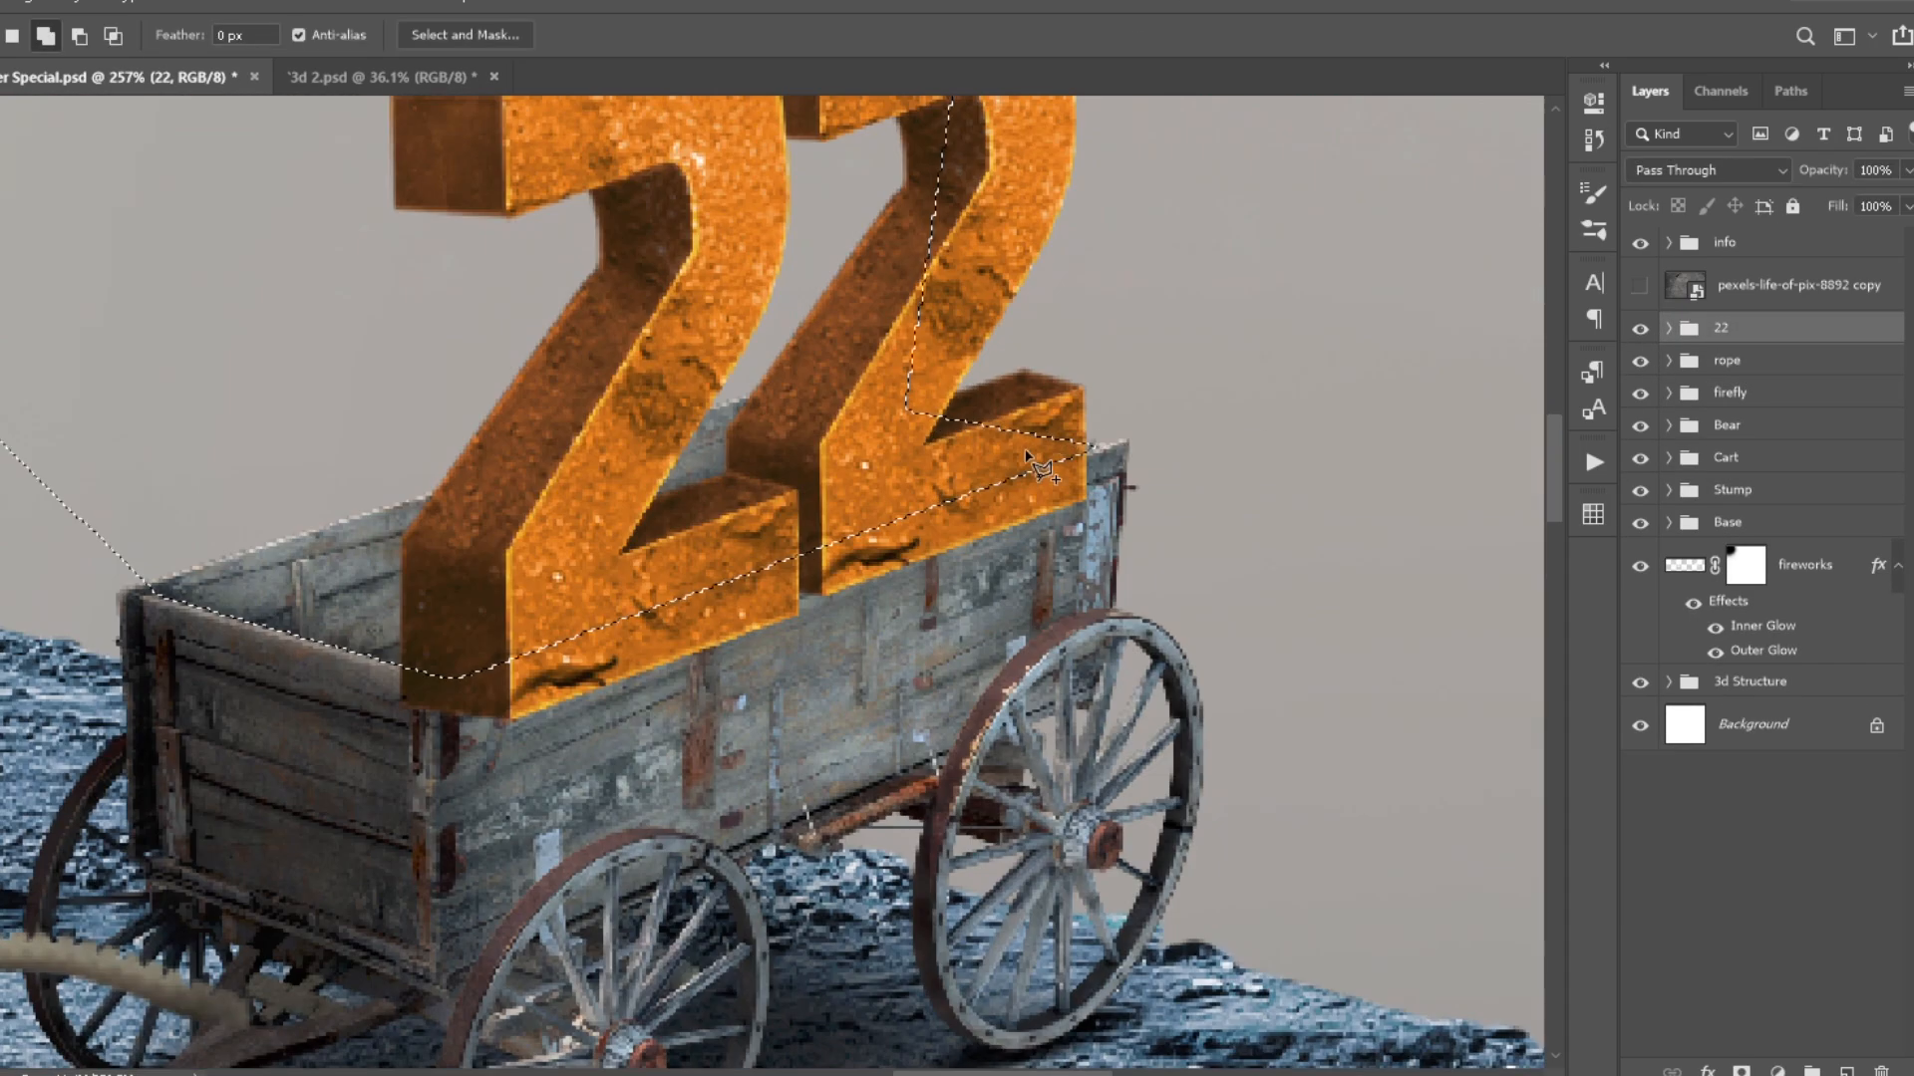
left_click(1043, 454, "shift")
left_click(1184, 164)
double_click(205, 291)
scroll(698, 728, "down", 5)
left_click(1741, 1071)
- Unlink the 22 group from its mask, nudge the numbers slightly left inside the wagon, and relink the mask
scroll(757, 638, "up", 5)
key("v")
left_click(1712, 338)
left_click(1689, 339)
key("Left")
key("Left")
key("Left")
key("Left")
key("Left")
key("Left")
key("Left")
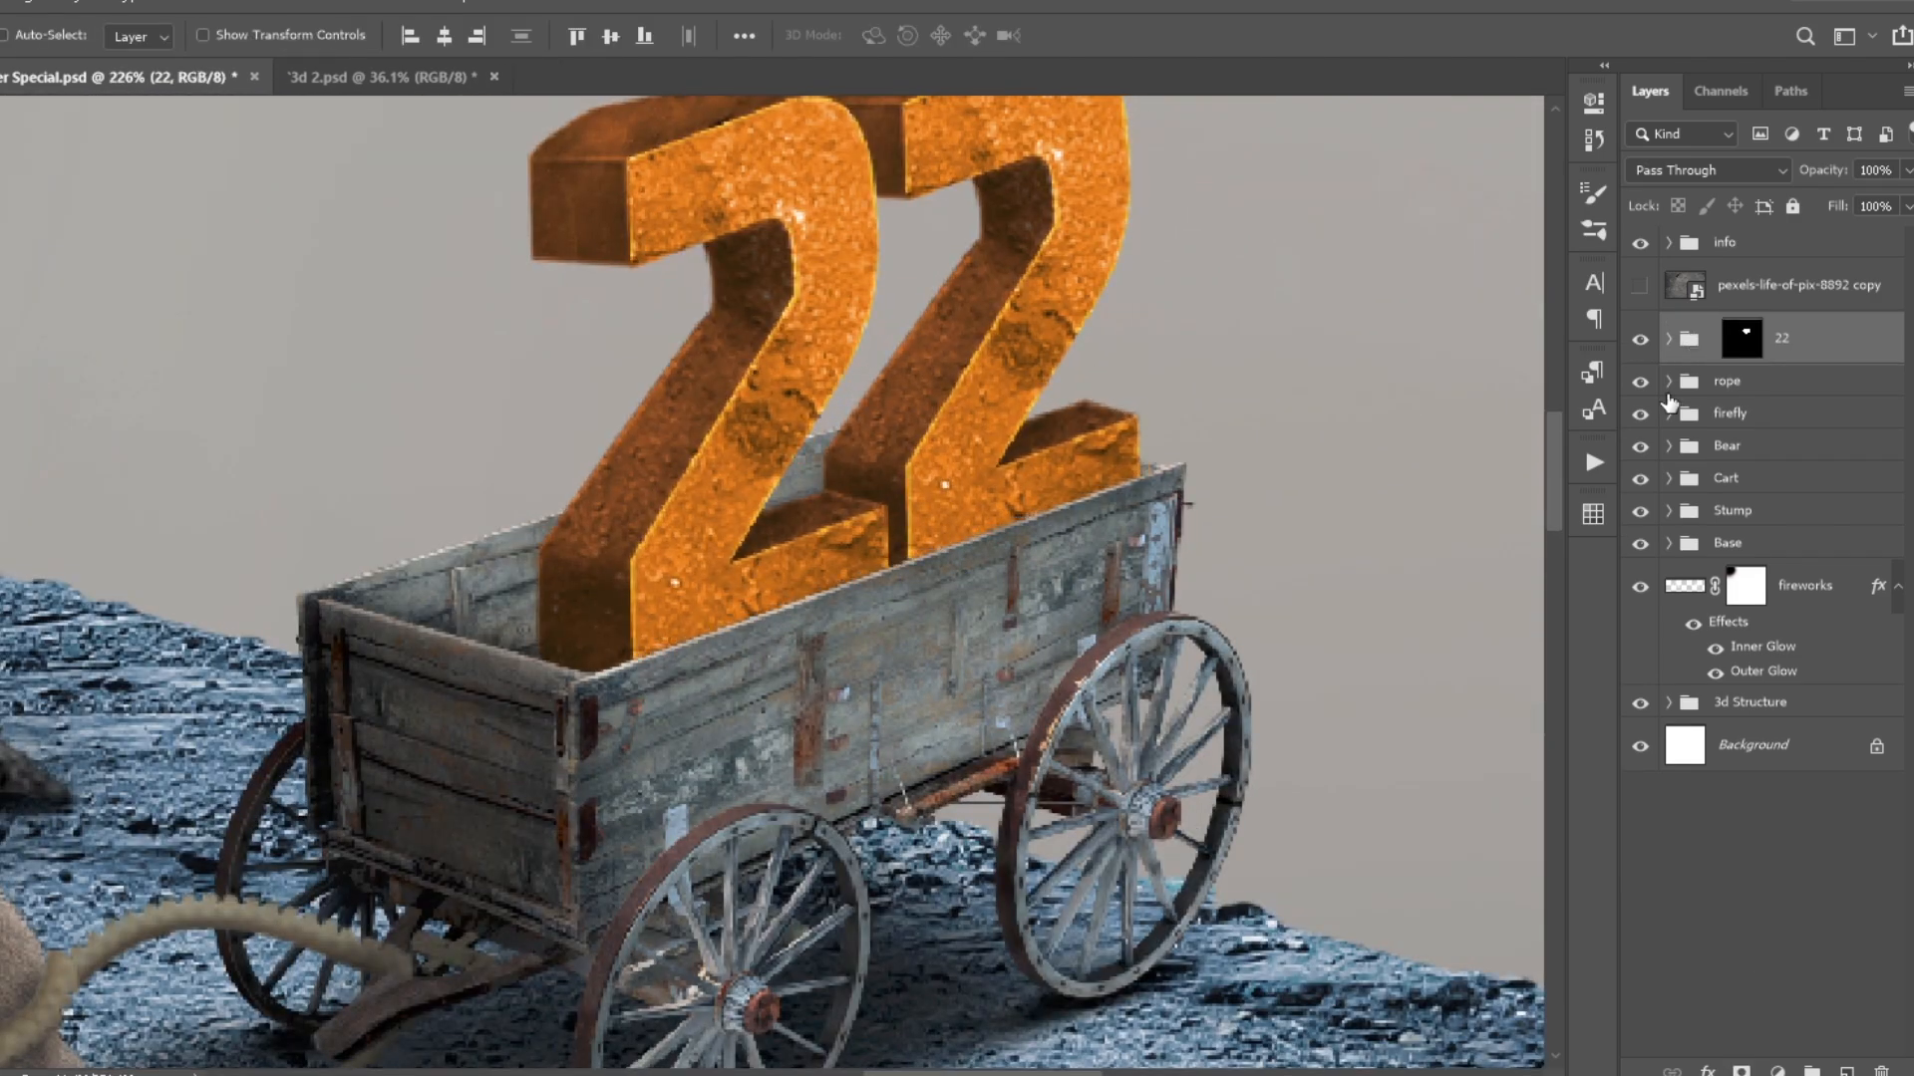
left_click(1711, 339)
- Add a layer clipped to the 22 group and brush a dark shadow over the numbers' lower parts inside the wagon
scroll(955, 512, "up", 3)
left_click(1846, 1072)
key("ctrl+alt+g")
key("b")
scroll(944, 576, "down", 10)
scroll(901, 592, "up", 2)
left_click_drag(1007, 628, 818, 693)
scroll(889, 598, "up", 4)
scroll(944, 917, "down", 5)
mouse_move(638, 902)
left_mouse_down()
mouse_move(730, 912)
mouse_move(1066, 823)
left_mouse_up()
- Add a mask to Layer 26 and soften the shadow on the numbers with a large soft brush
left_click(1742, 1072)
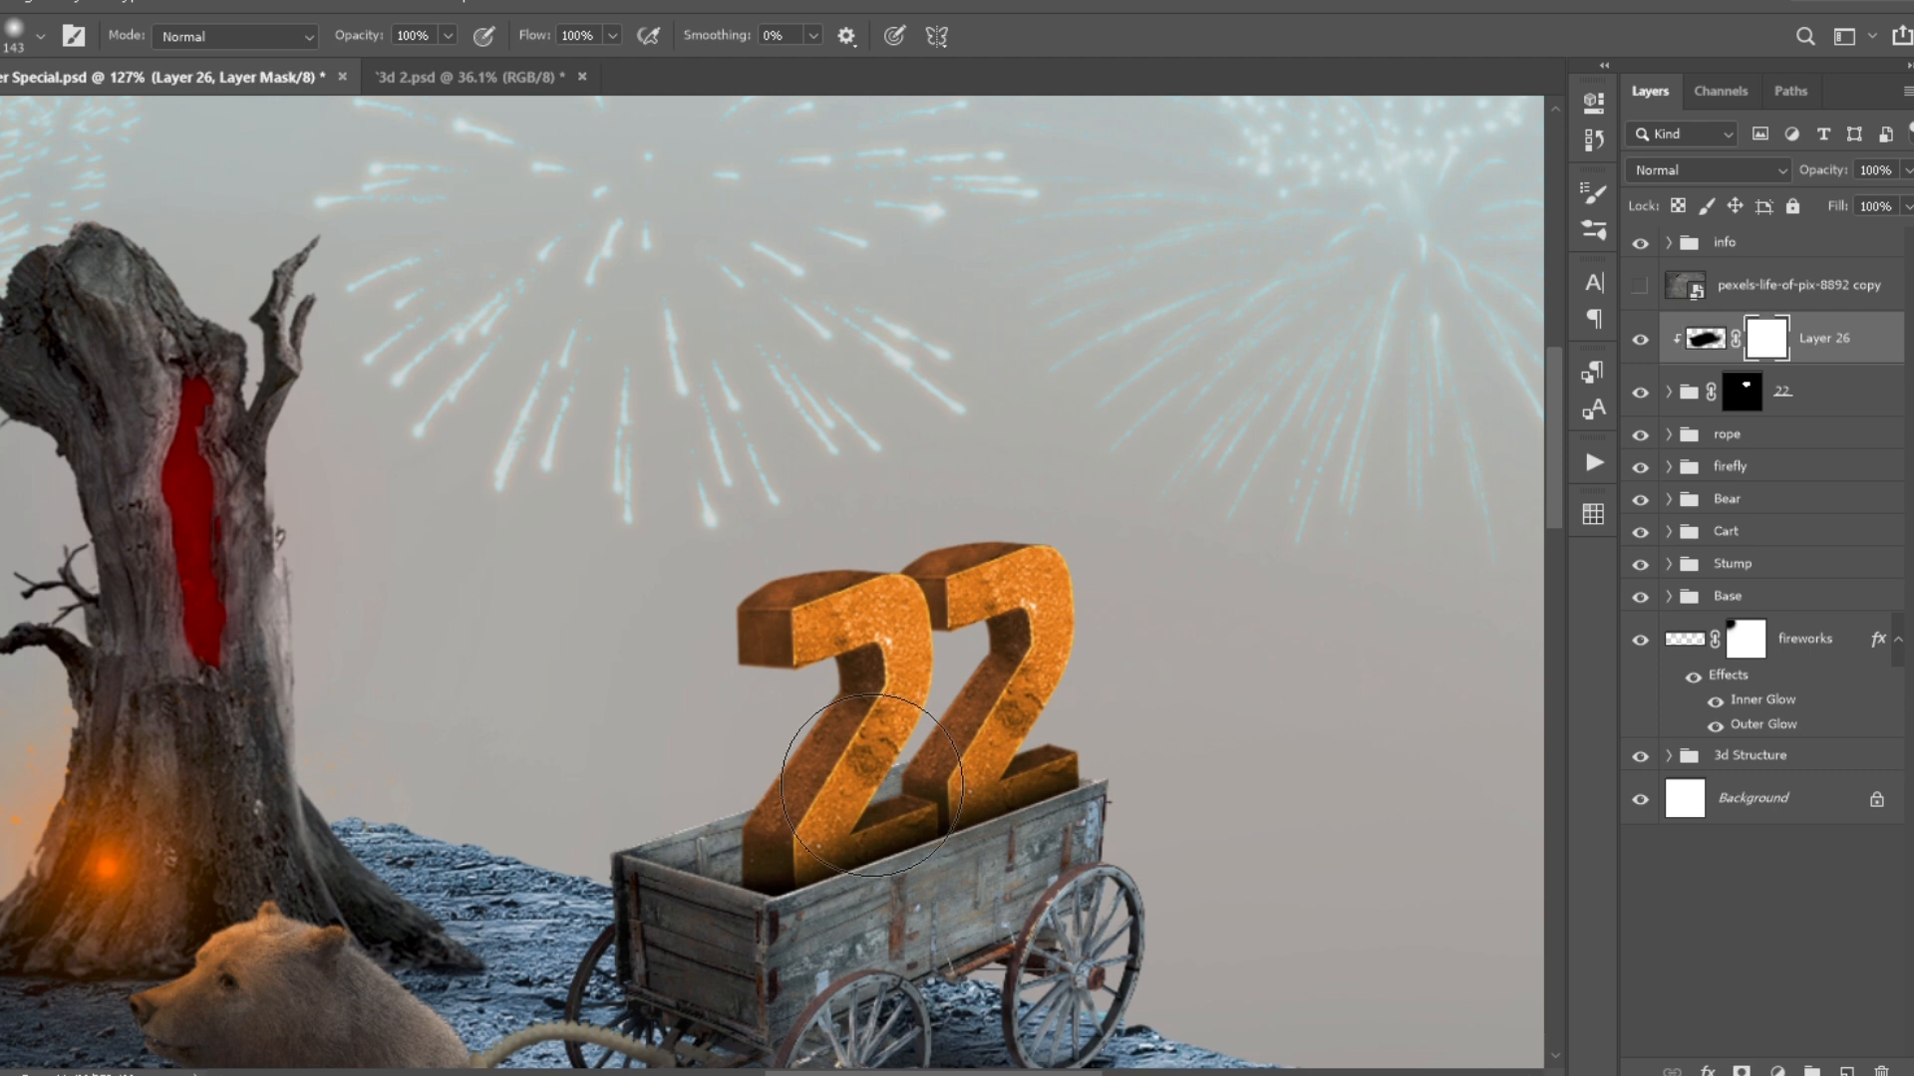
left_click_drag(866, 835, 773, 942)
key("ctrl+0")
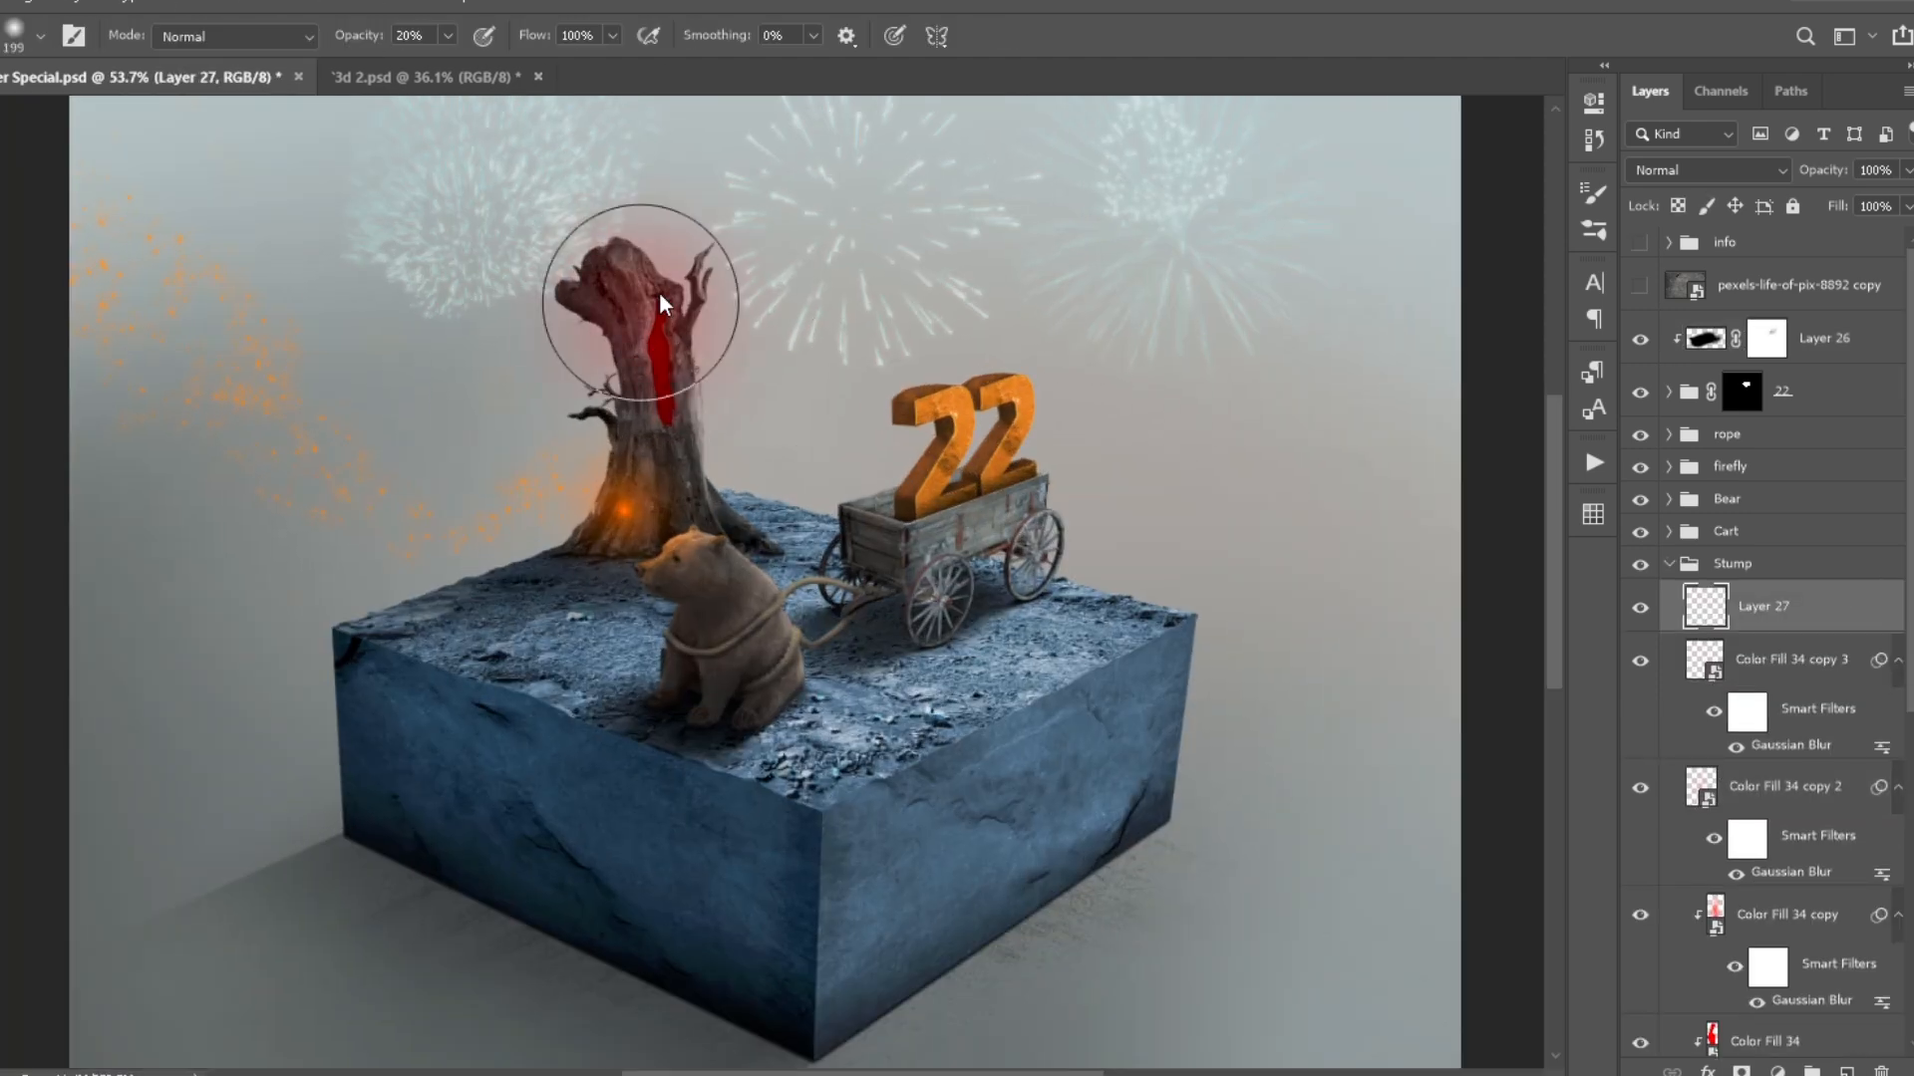
- Brush a red glow around the tree trunk's crack on Layer 27, set it to Overlay and lower its opacity
left_click_drag(641, 303, 664, 383)
left_click(1710, 170)
left_click(1684, 479)
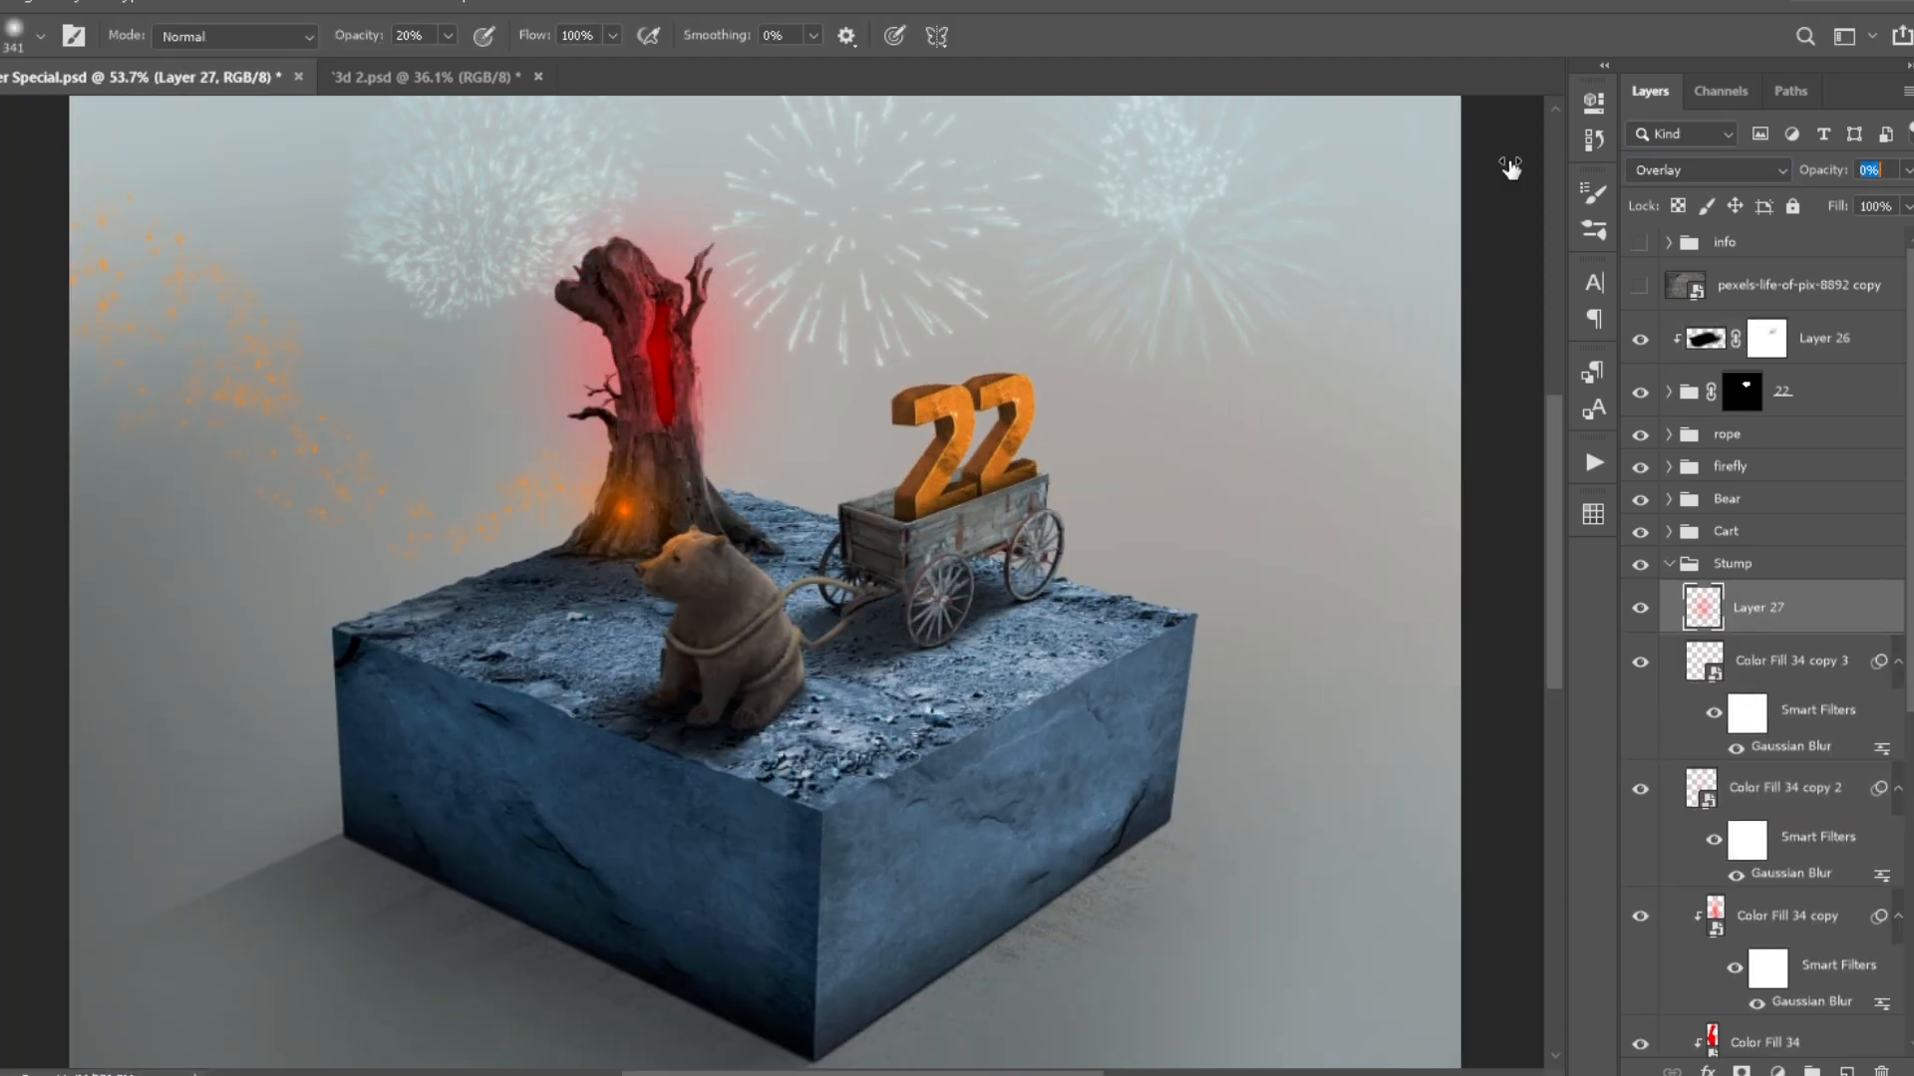
left_click_drag(1828, 175, 1778, 175)
left_click_drag(1176, 438, 1054, 436)
scroll(1054, 437, "up", 6)
scroll(1054, 436, "down", 3)
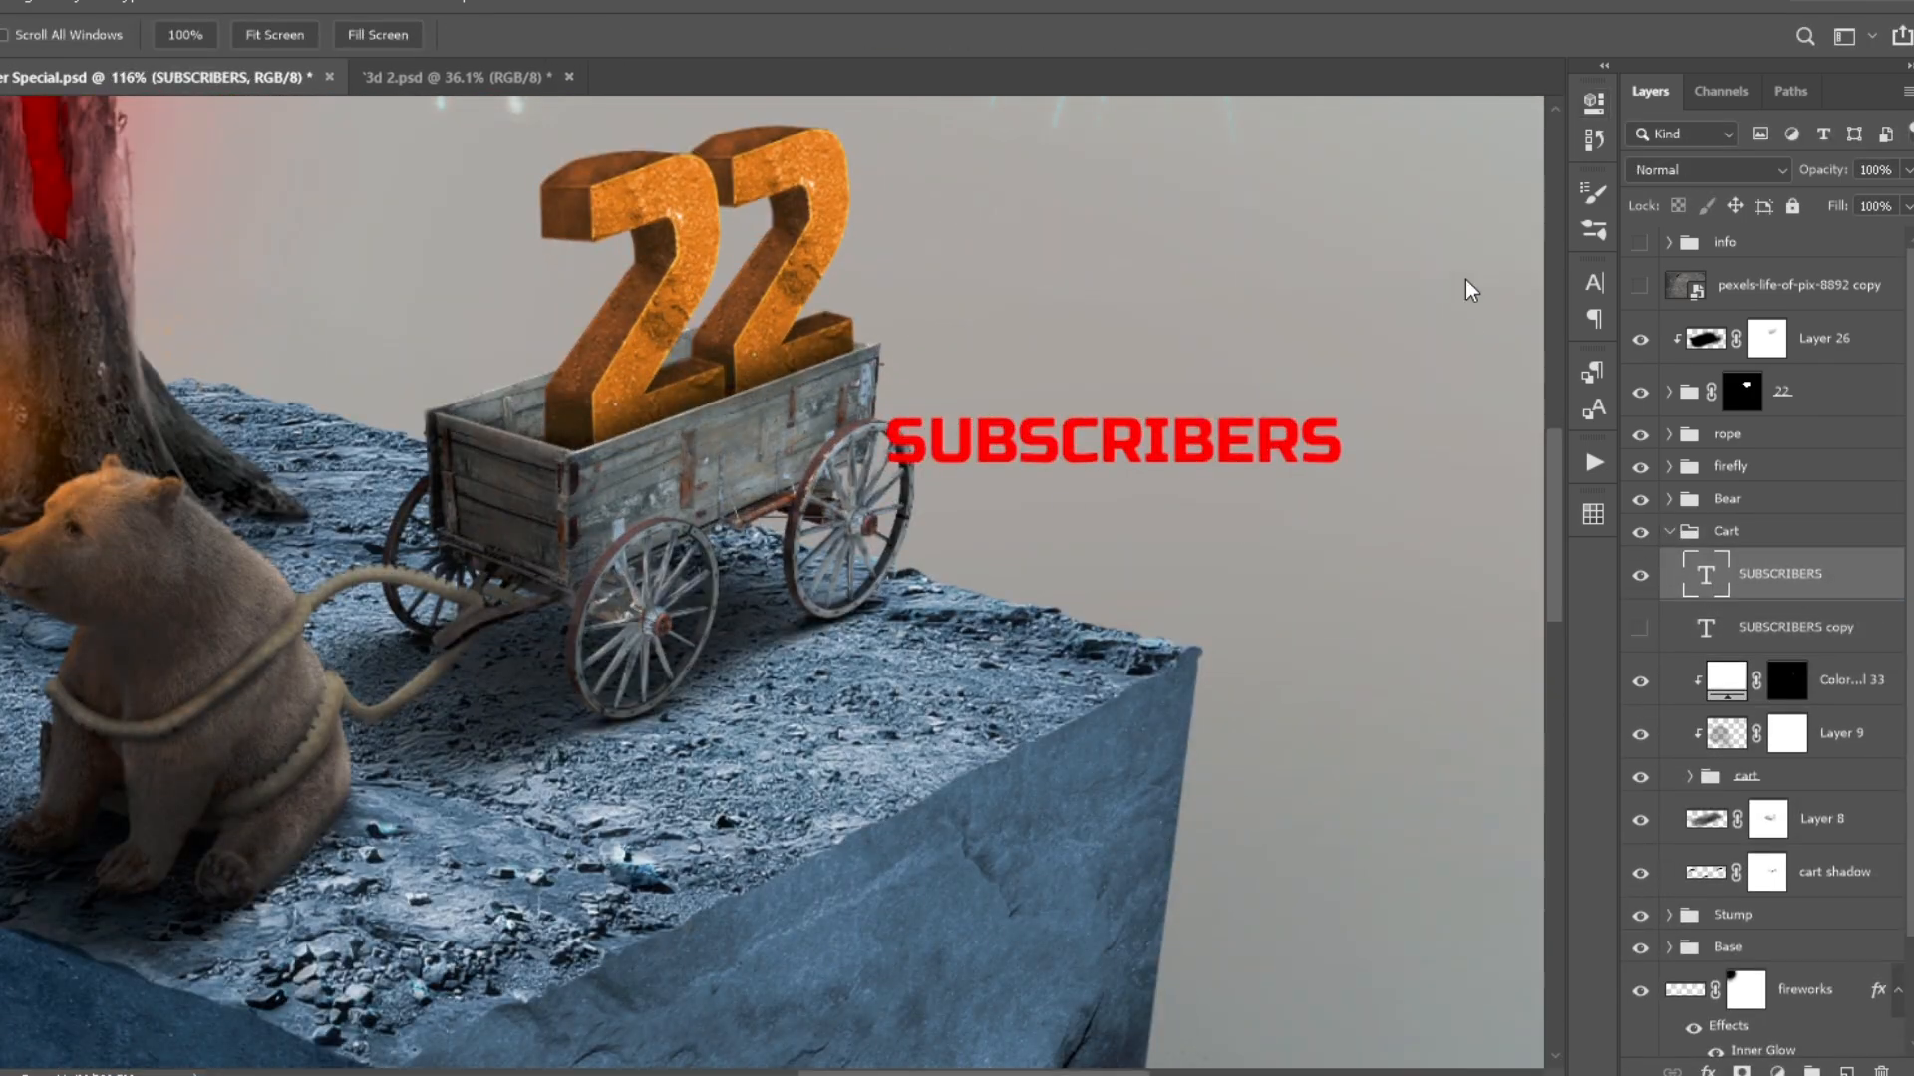
- Transform the SUBSCRIBERS text to fit the wagon's side panel in perspective
key("ctrl+t")
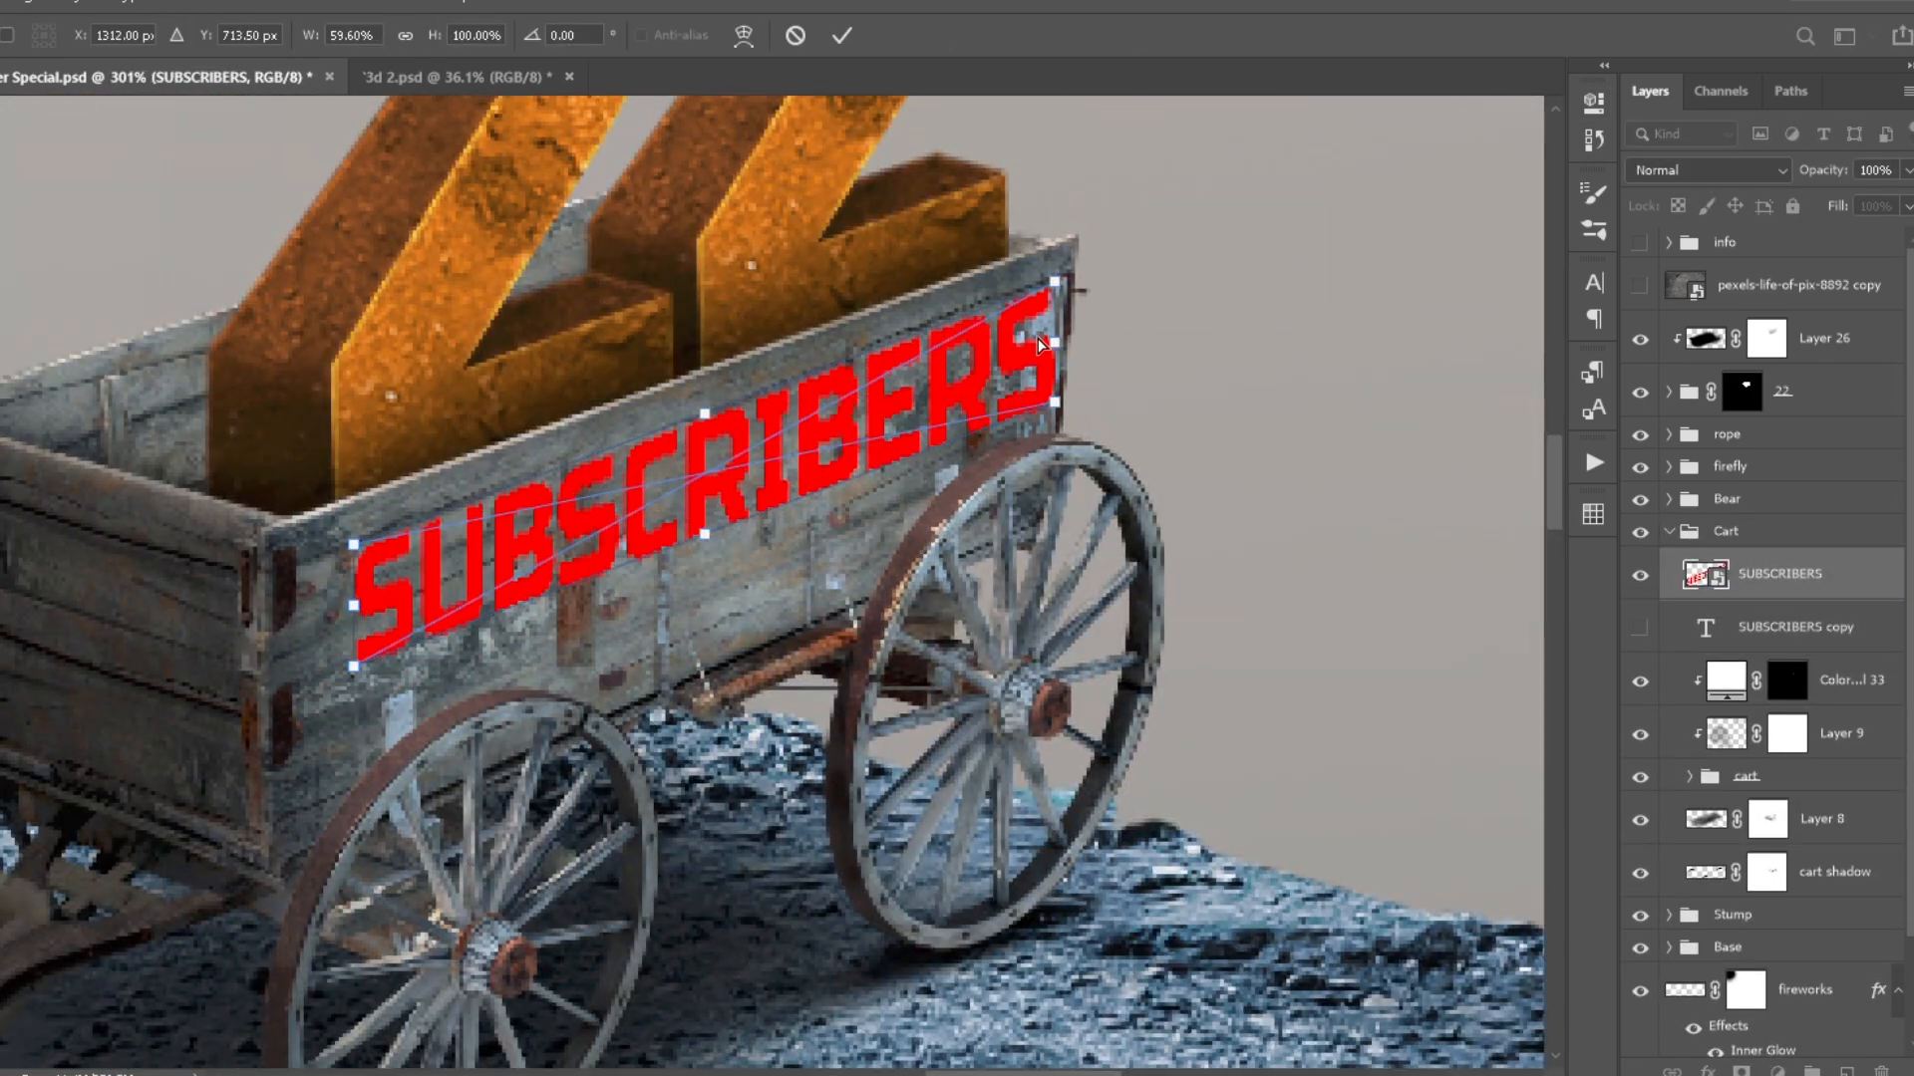
left_click_drag(329, 638, 287, 614)
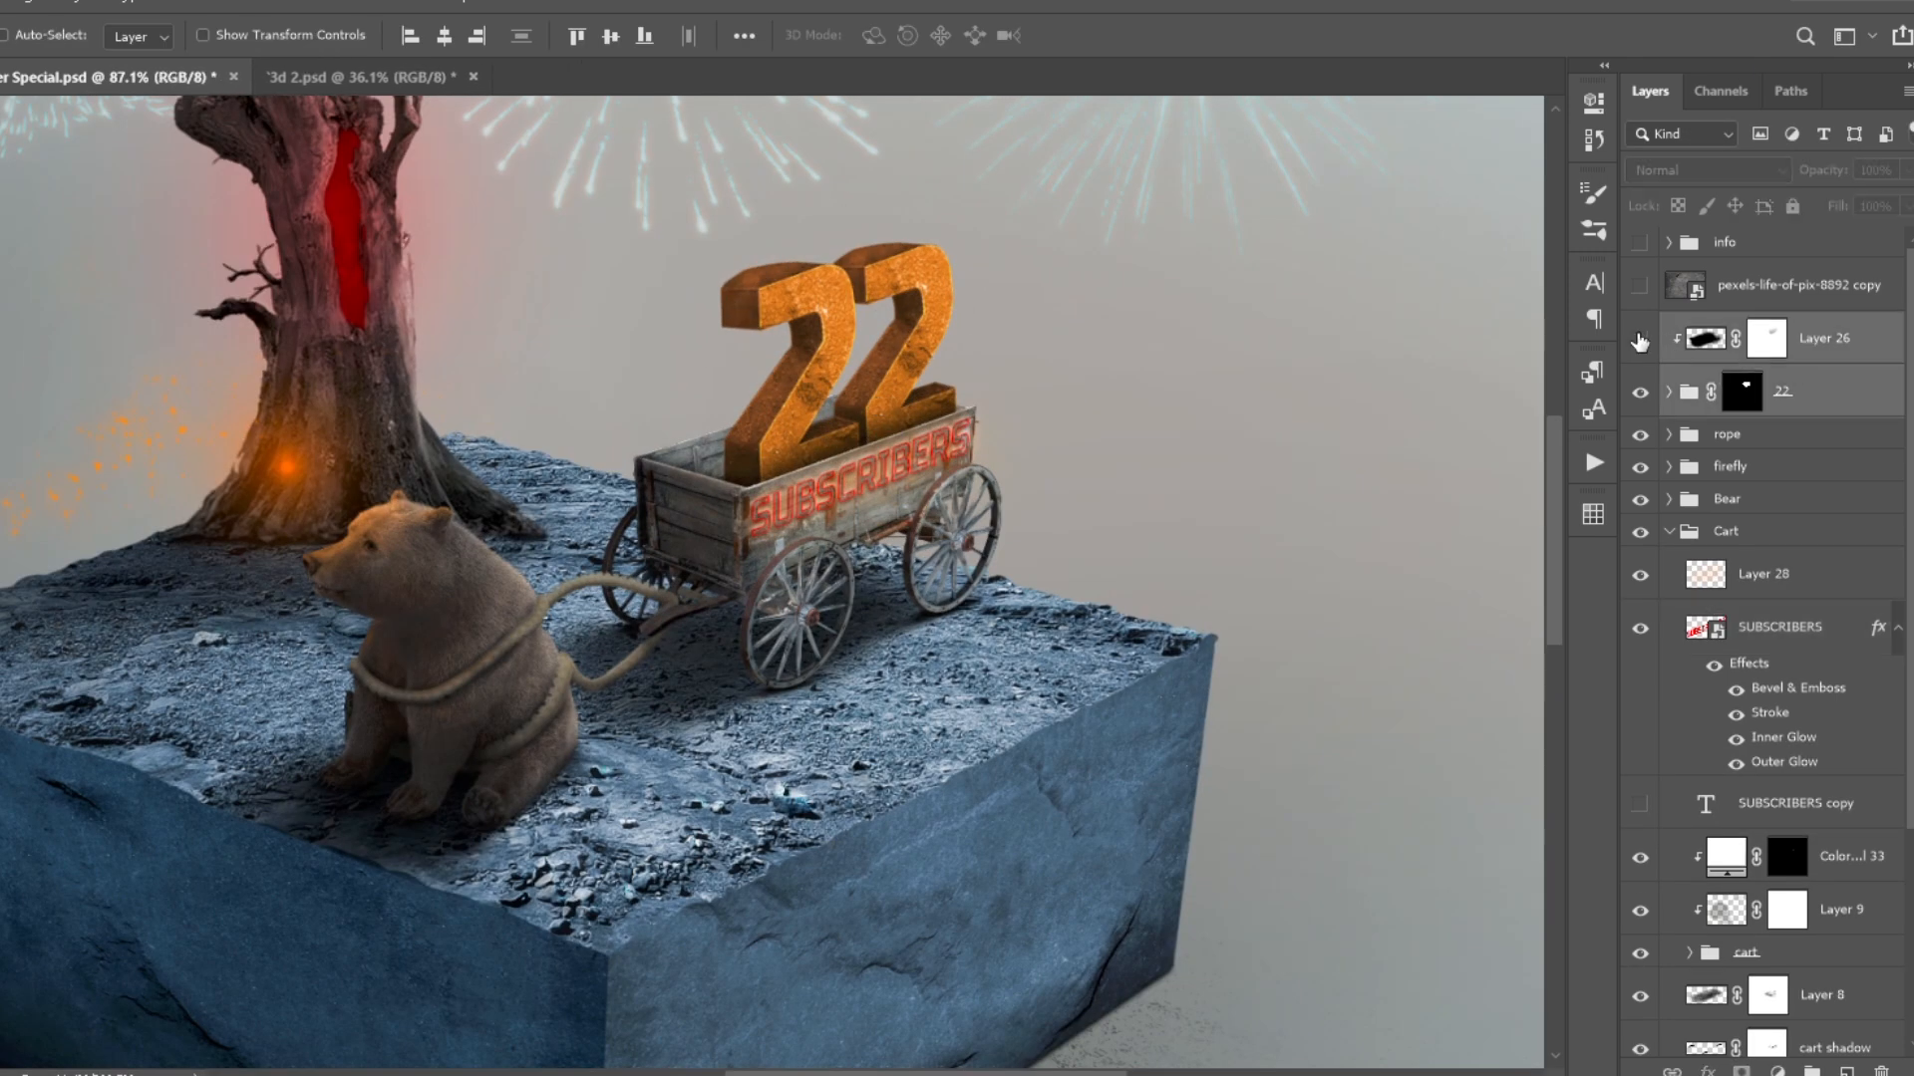
- Add a Gaussian-blurred copy of the 22 numbers above Layer 26 and set it to Color Dodge for a glow
key("ctrl+j")
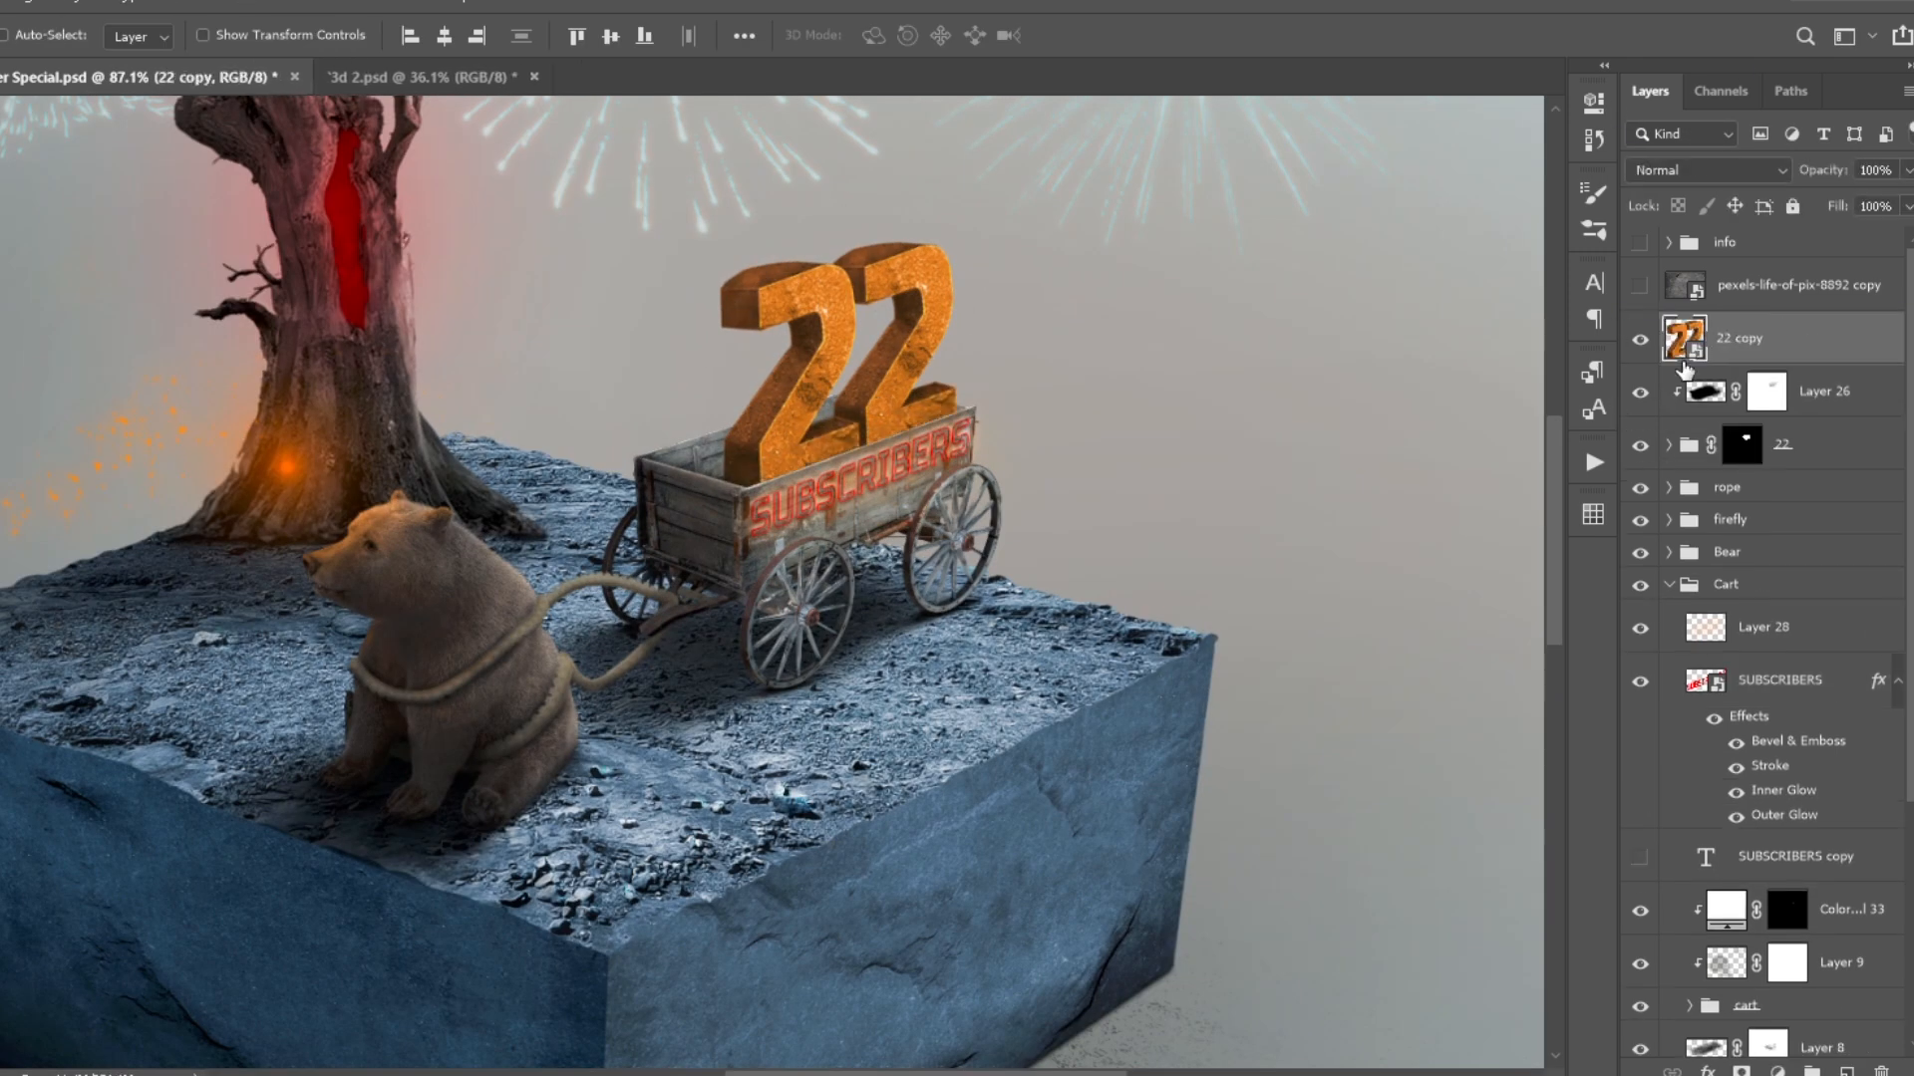
key("Return")
left_click(1708, 171)
left_click(1705, 357)
- Duplicate the glowing 22 copy twice, adjusting the Gaussian Blur on each new copy
key("ctrl+j")
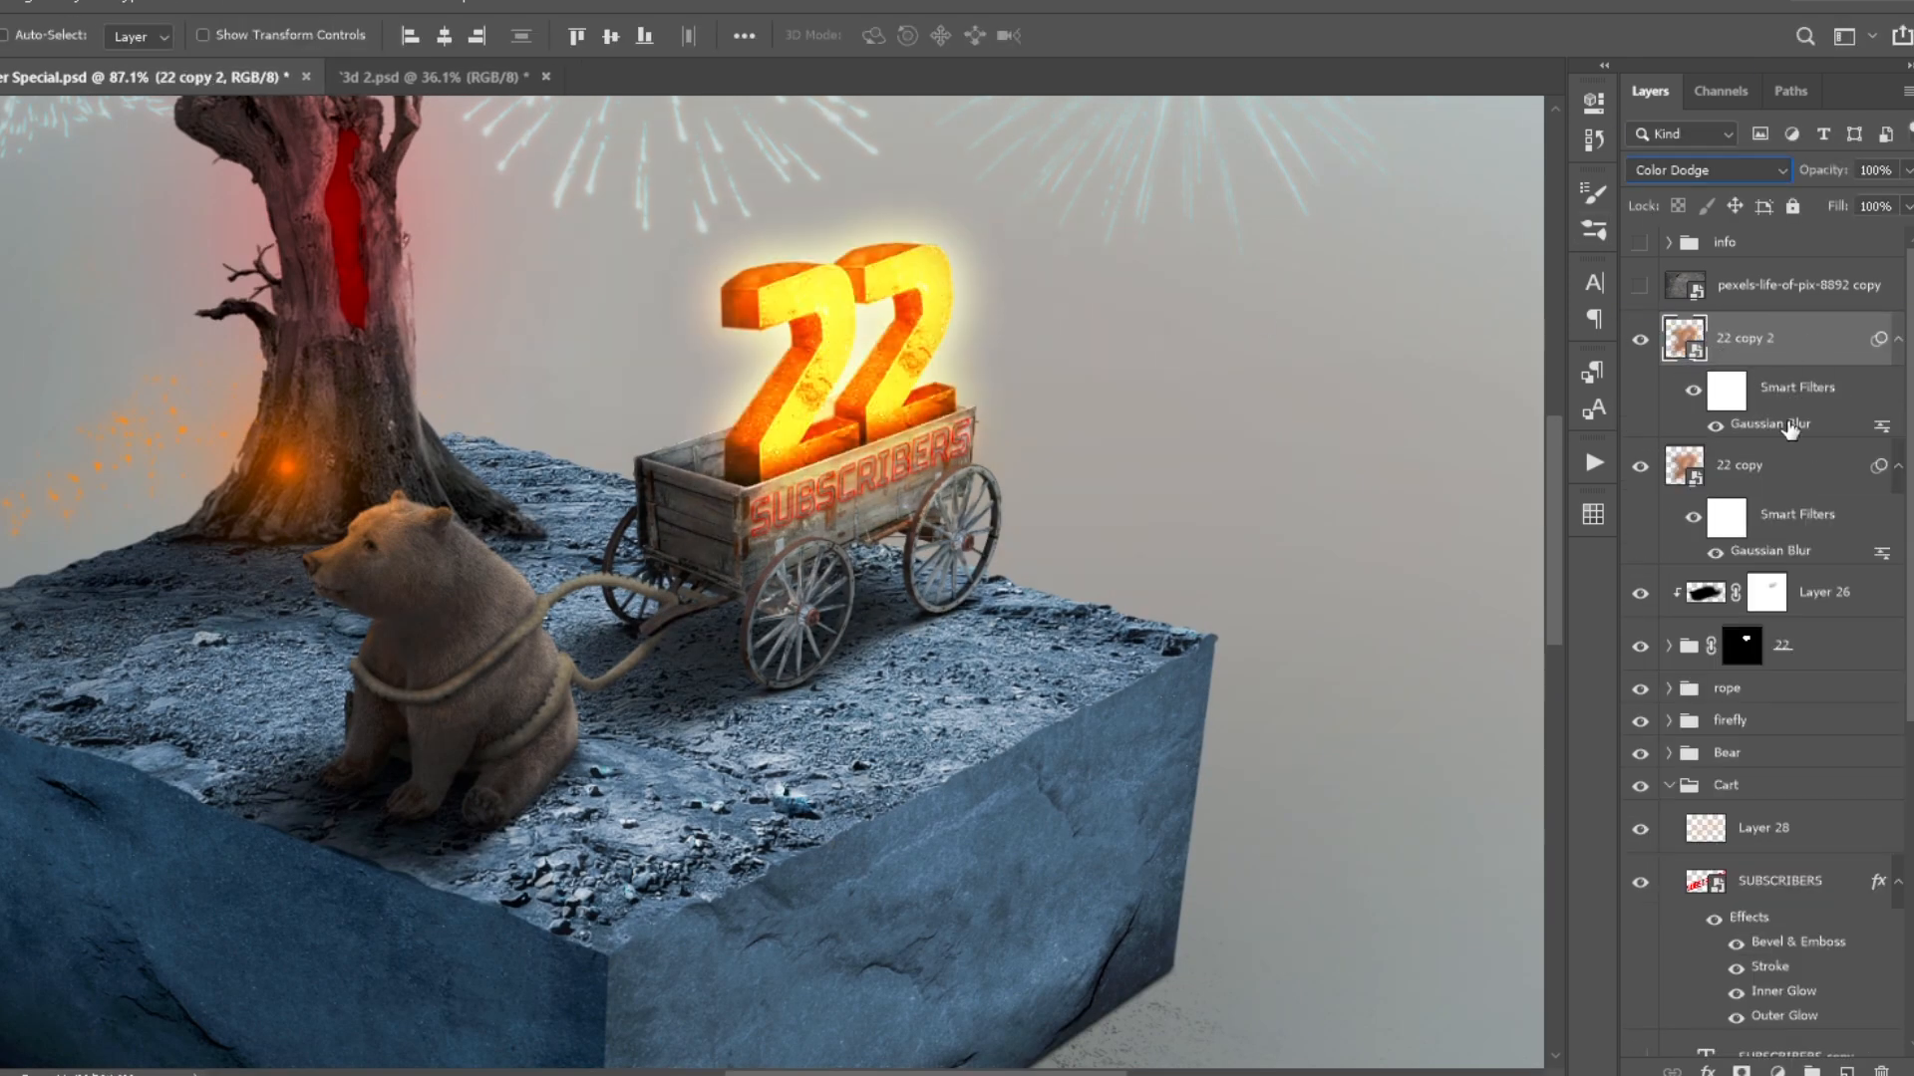
double_click(1791, 424)
key("Return")
key("ctrl+j")
double_click(1784, 424)
key("Return")
- Select all three 22 glow copies and reduce their opacity to 36%
left_click(1794, 592, "shift")
left_click_drag(1826, 171, 1740, 170)
key("ctrl+0")
key("space")
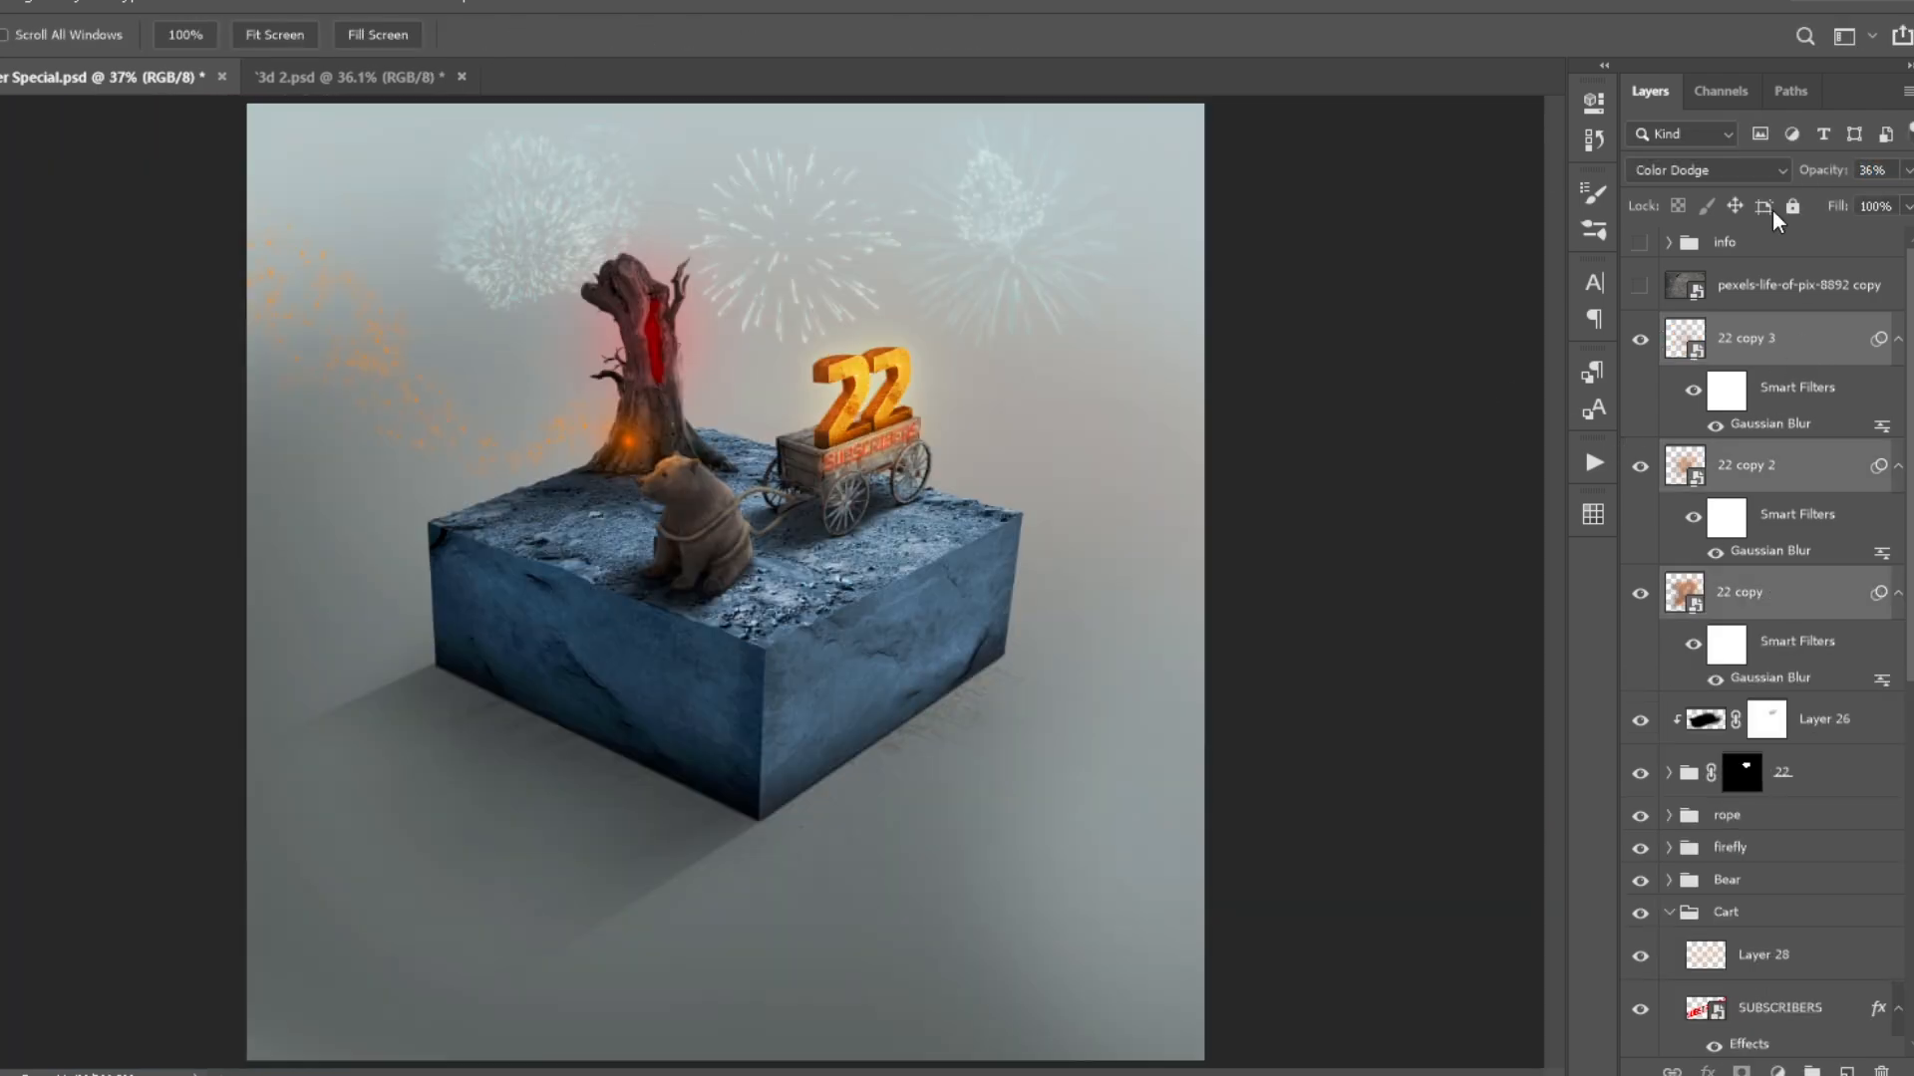
- Delete the 22 copy 3 layer and set the 22 copy 2 layer's opacity to 50%
left_click(1681, 352)
key("Delete")
left_click(1641, 340)
left_click(1755, 466)
left_click(1641, 340)
left_click(1735, 340)
key("5")
- Paint an orange glow around the wagon on a new Overlay layer at 50% opacity and save the document
scroll(917, 393, "up", 6)
left_click(1847, 1071)
key("b")
left_click(673, 590)
scroll(798, 549, "down", 3)
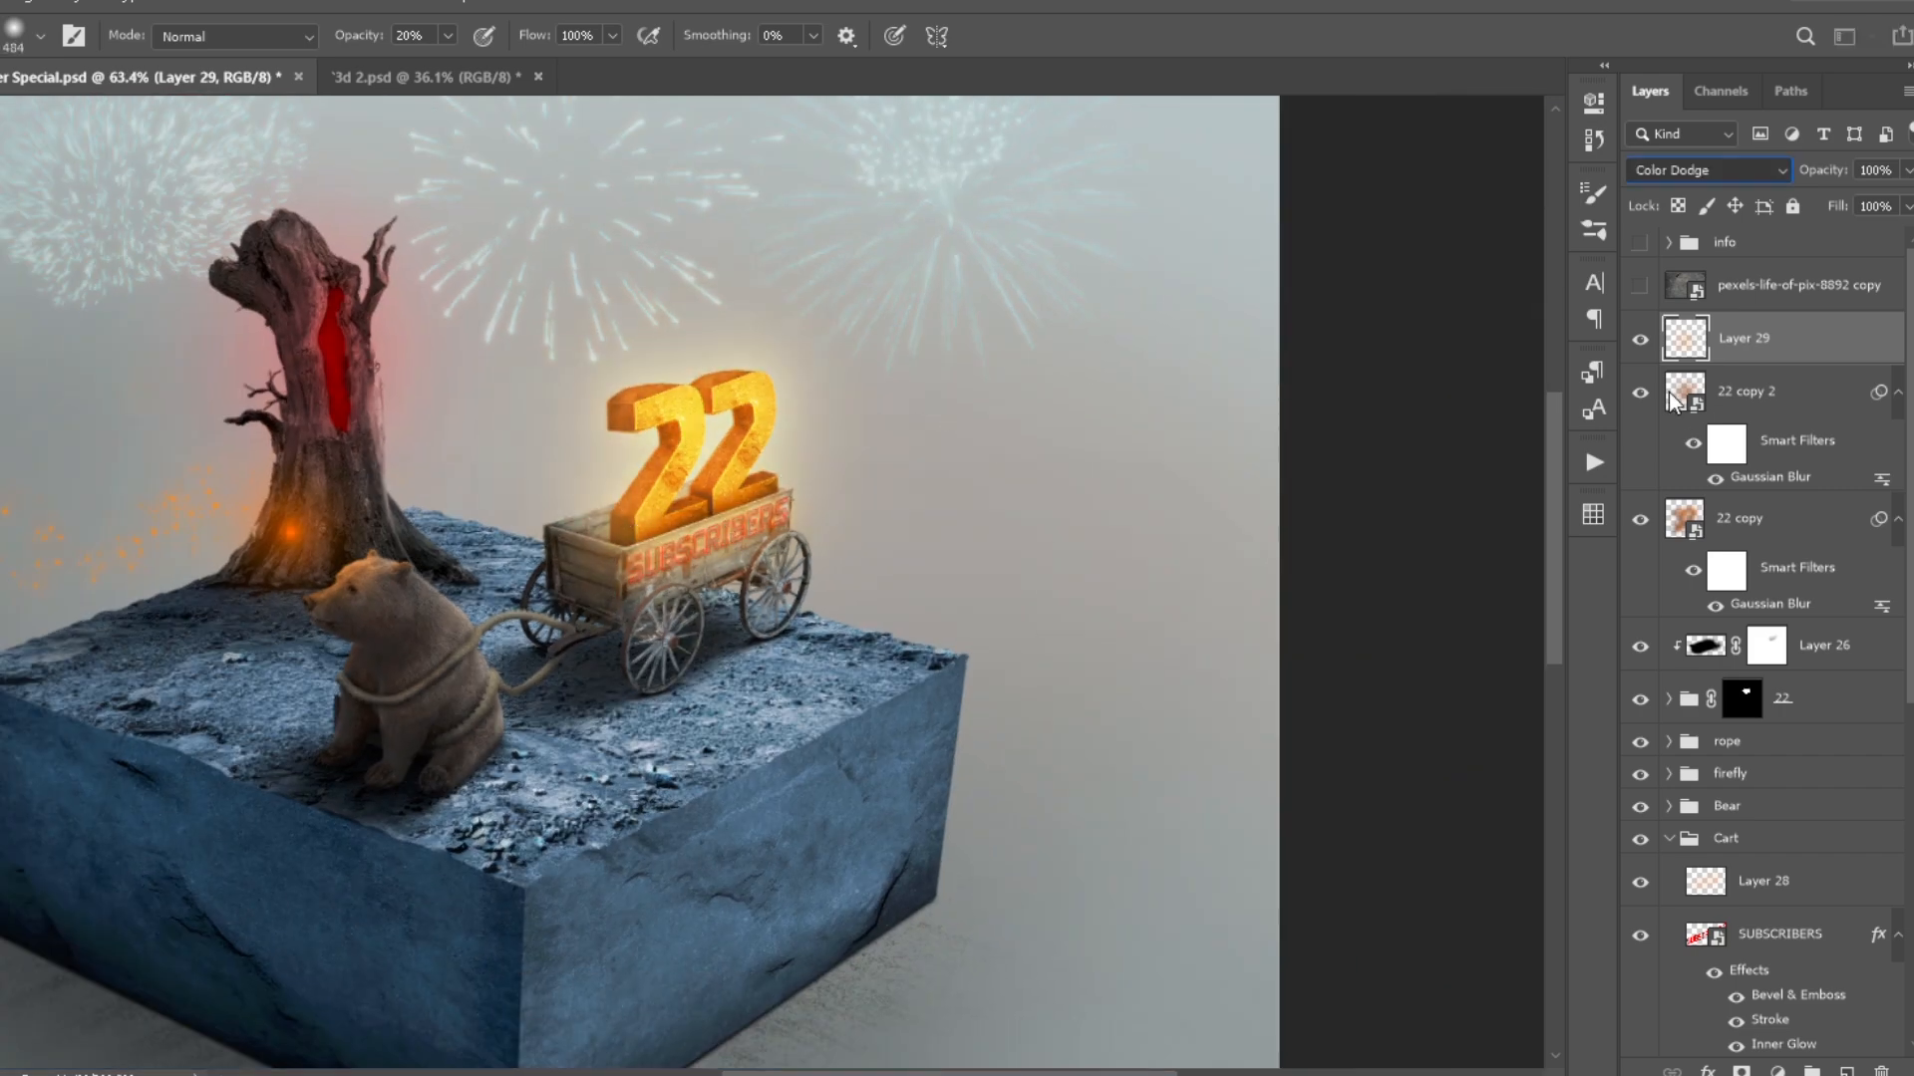
left_click_drag(1821, 176, 1764, 175)
key("h")
key("ctrl+0")
key("ctrl+s")
- Toggle the visibility of Layer 29 and the 22 glow copies to compare the lighting with and without them
left_click_drag(1640, 519, 1640, 340)
left_click_drag(1640, 340, 1637, 523)
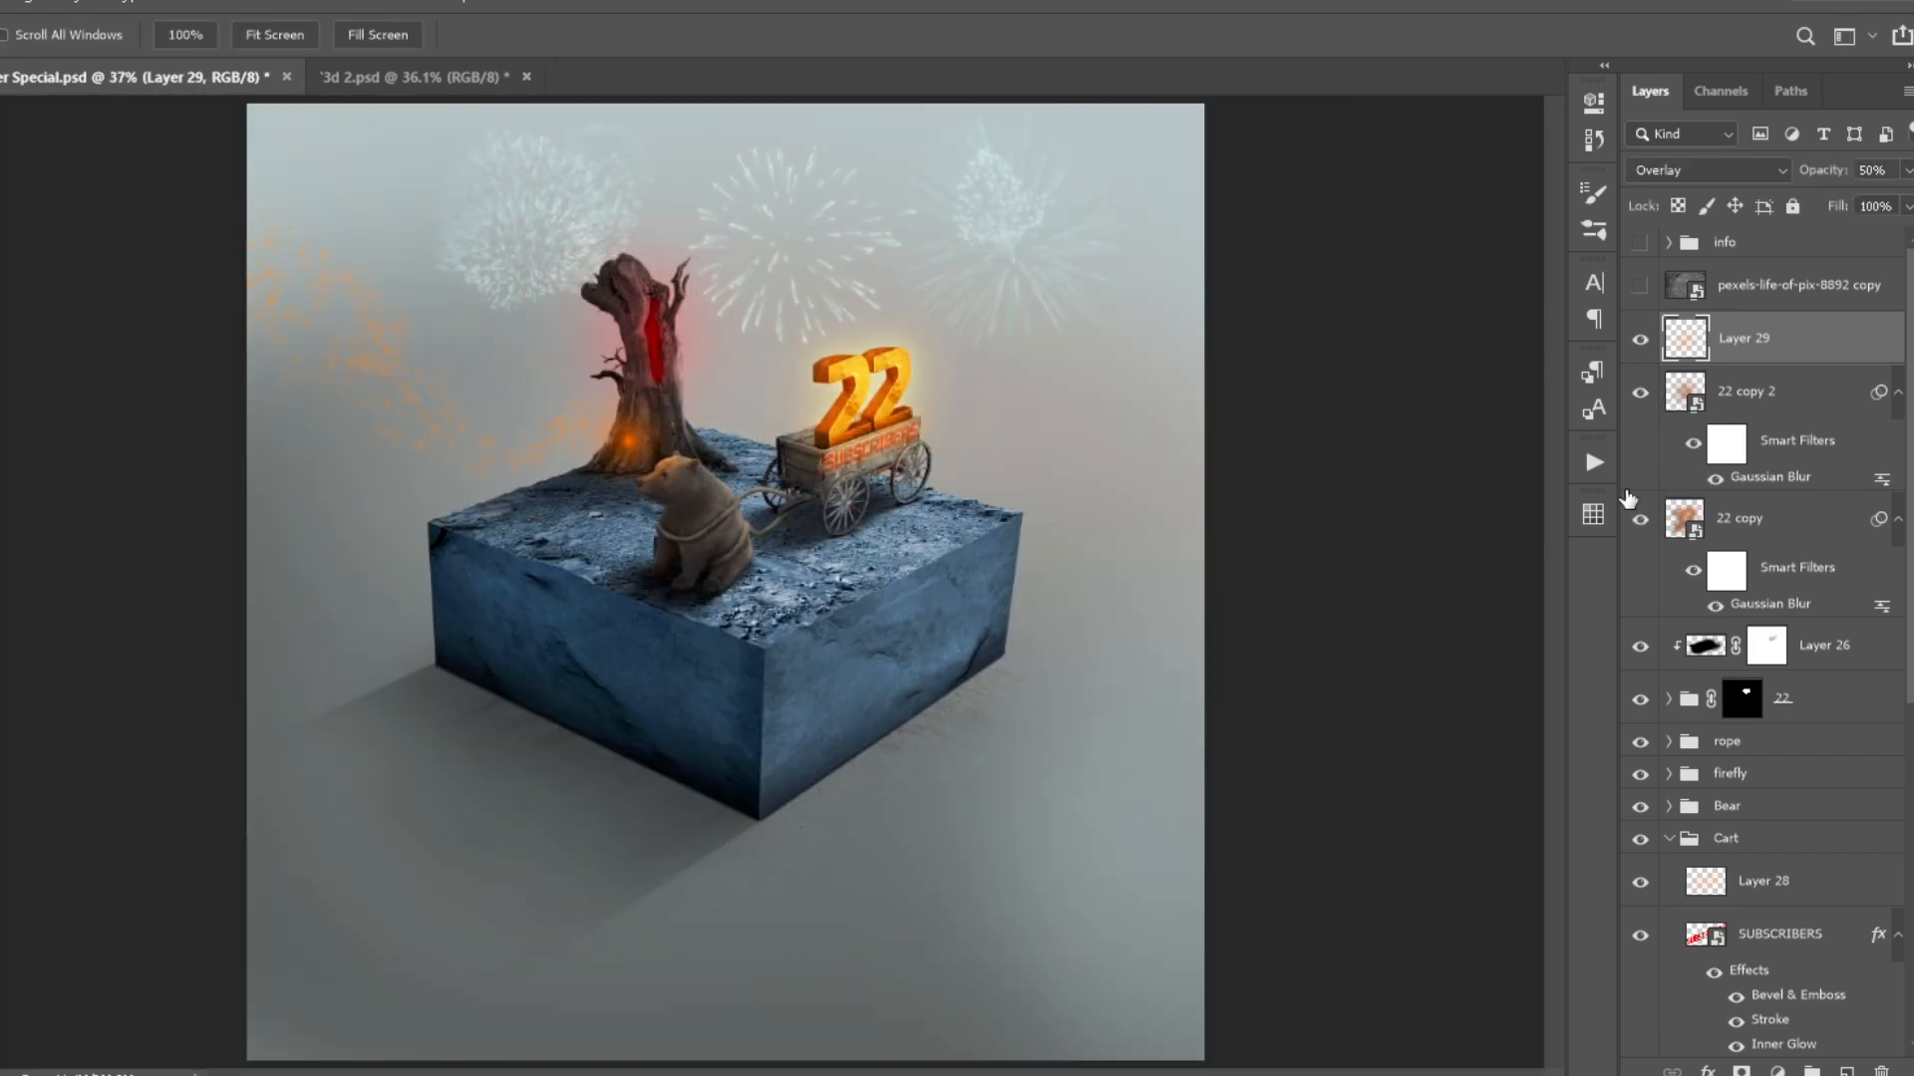
left_click(1639, 519)
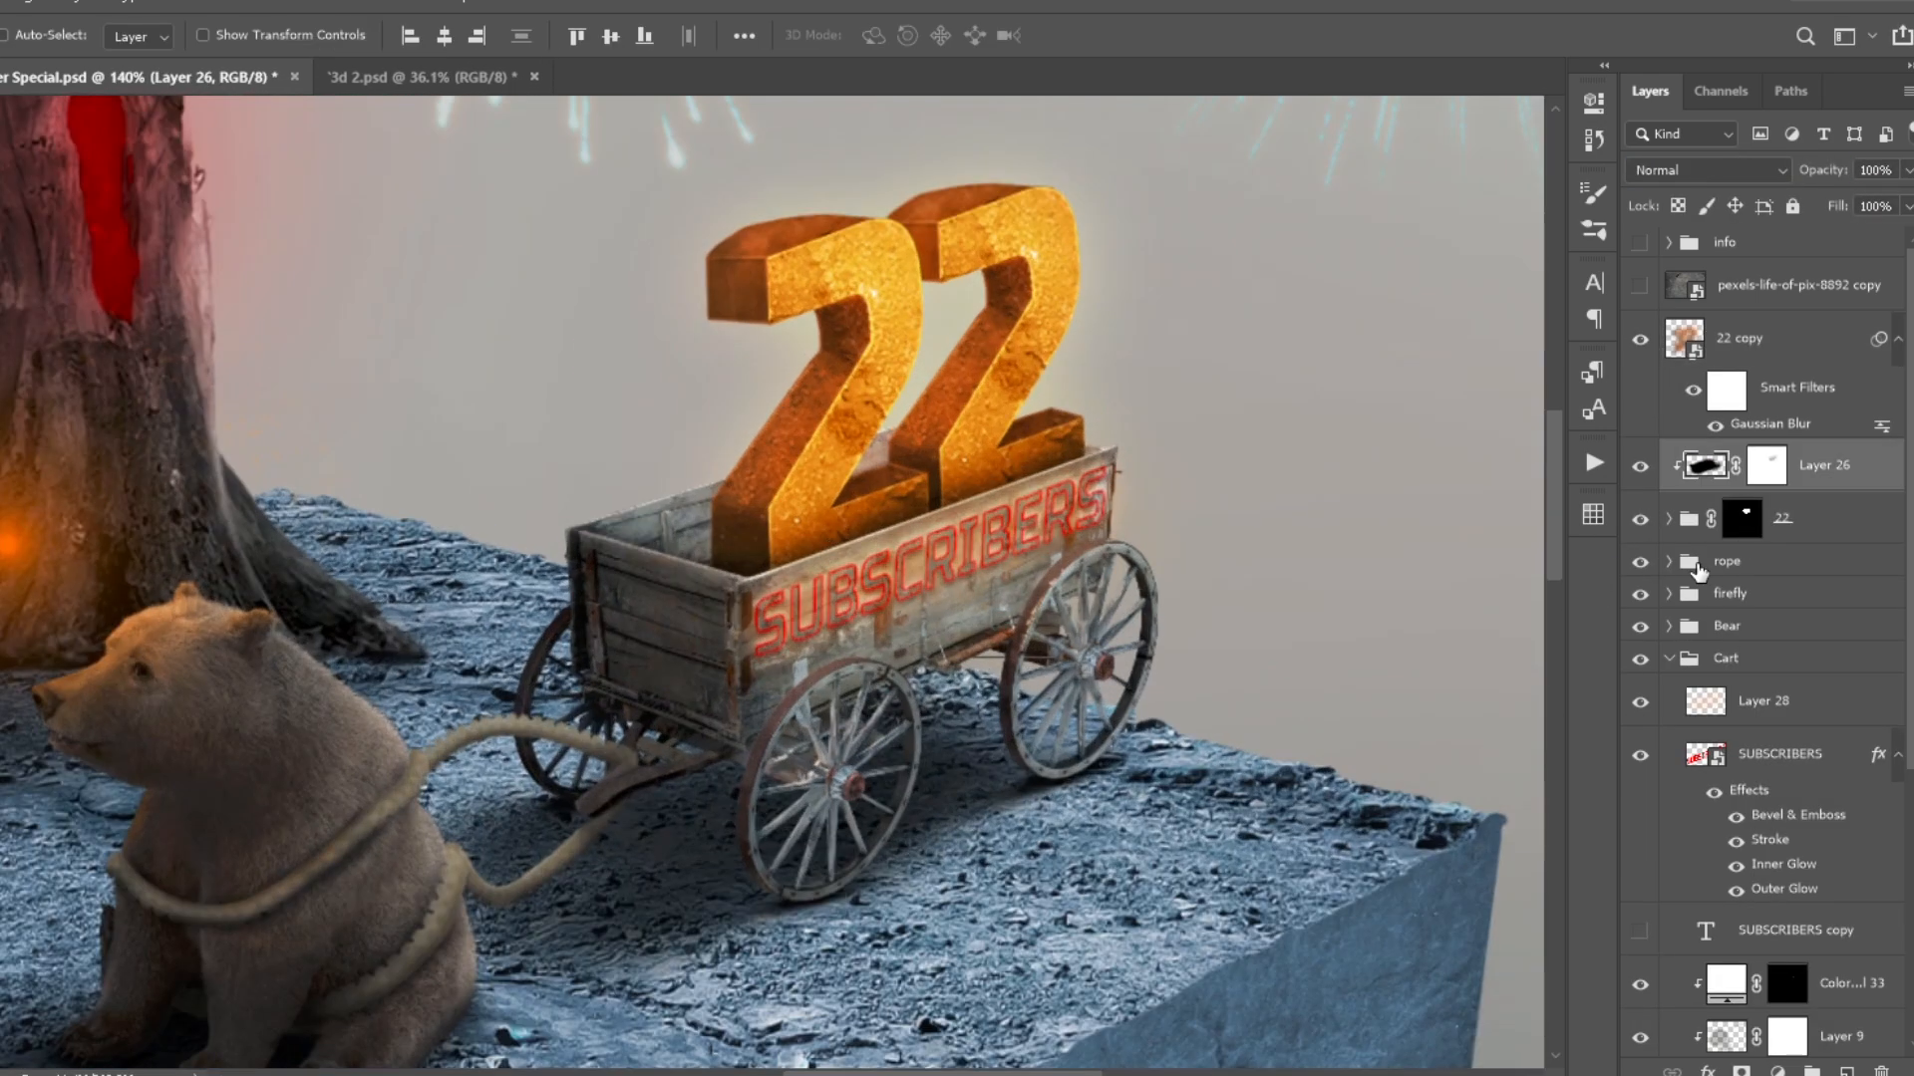
- Clip a Hue/Saturation adjustment to the Cart group and reveal its orange tint on the wagon's inner boards
key("ctrl+bracketright")
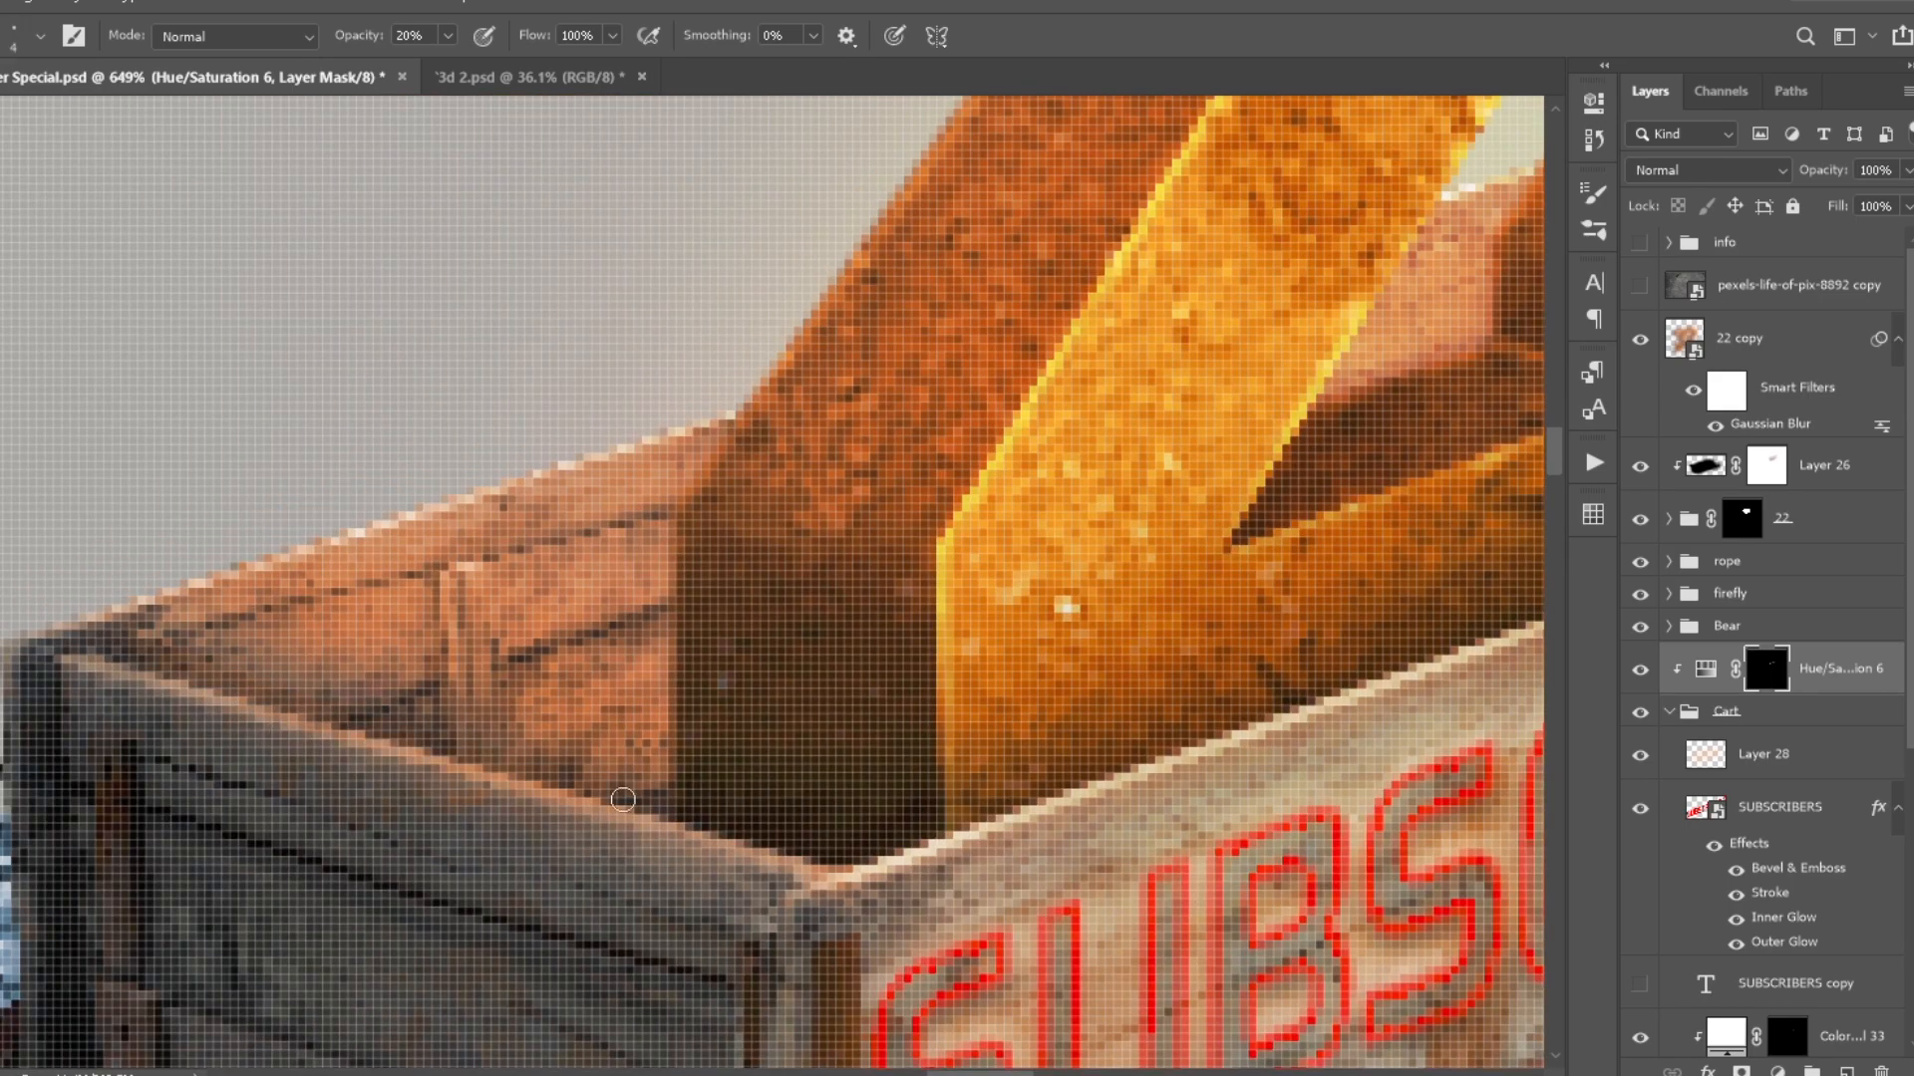
scroll(623, 799, "down", 8)
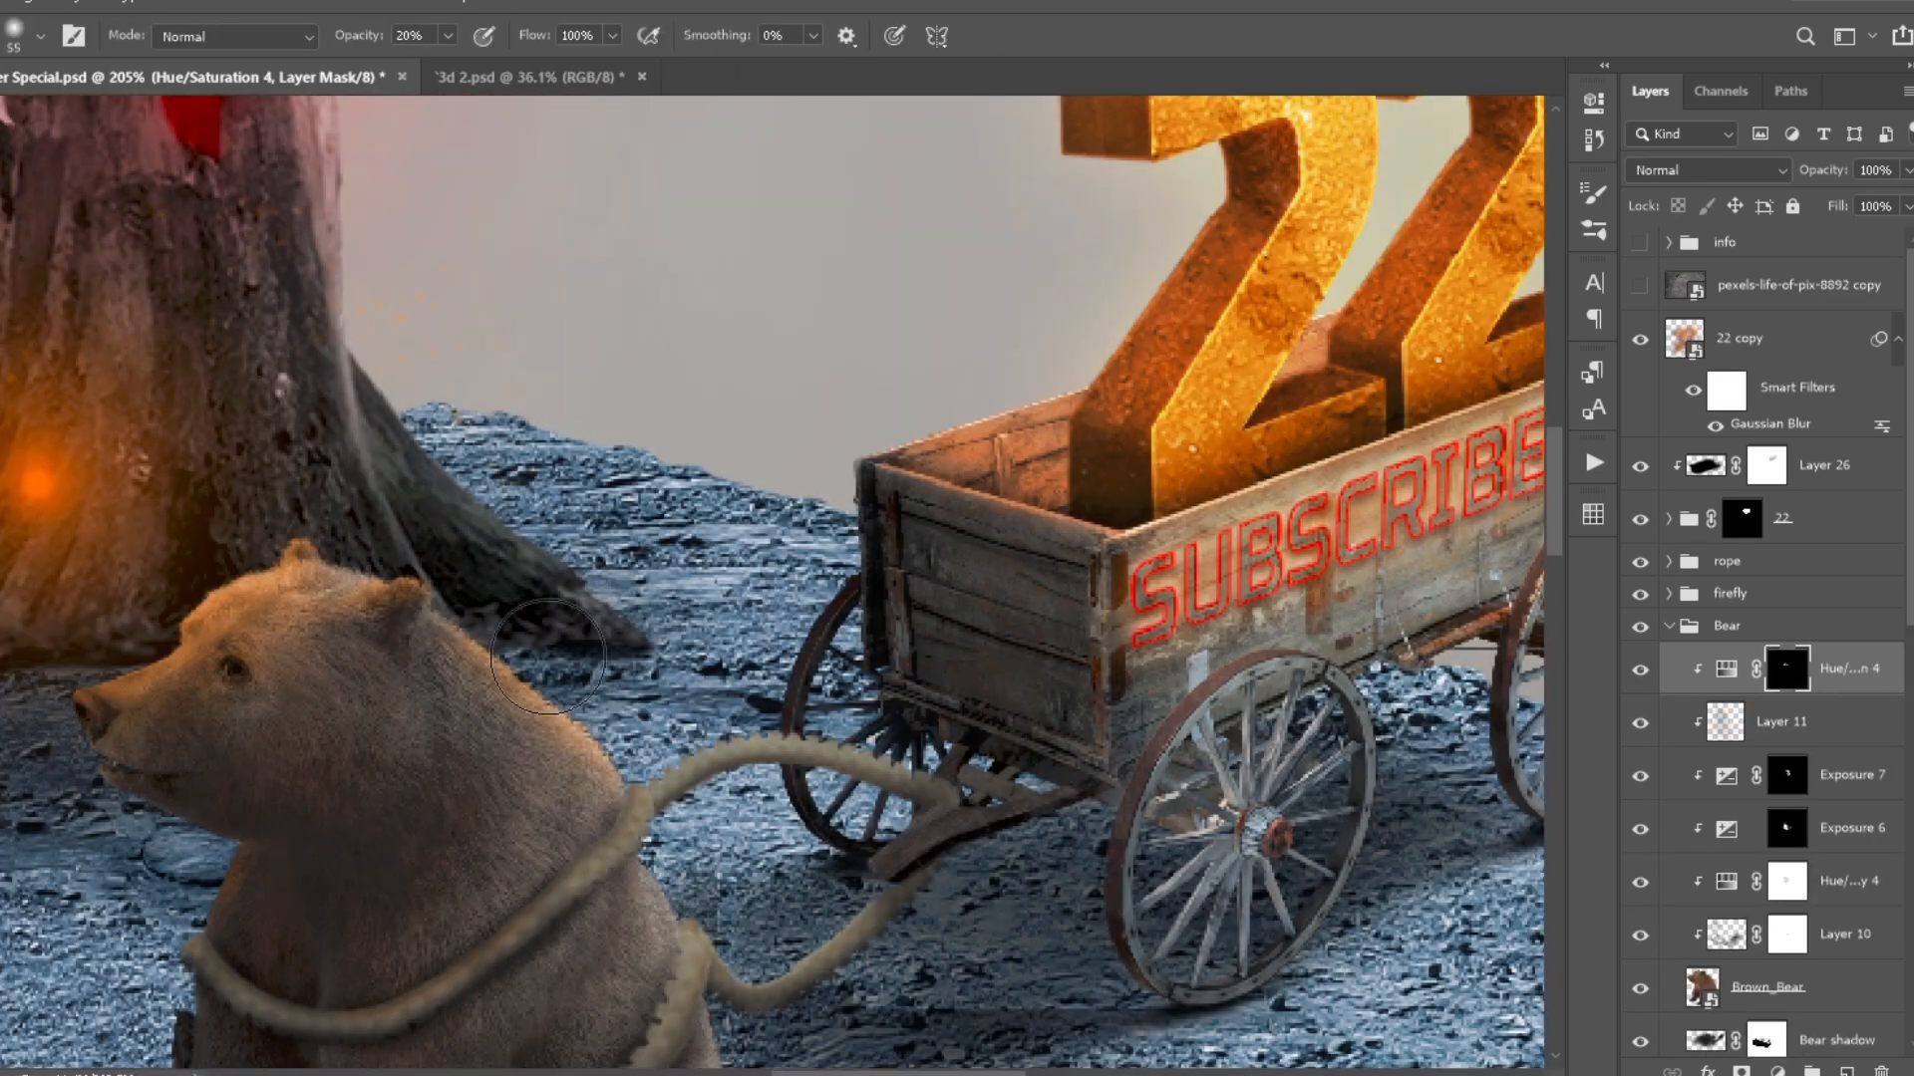
- Brush warm light onto the bear's back through the Hue/Saturation 4 mask and select the rope's Hue/Saturation 3 mask
scroll(709, 766, "down", 5)
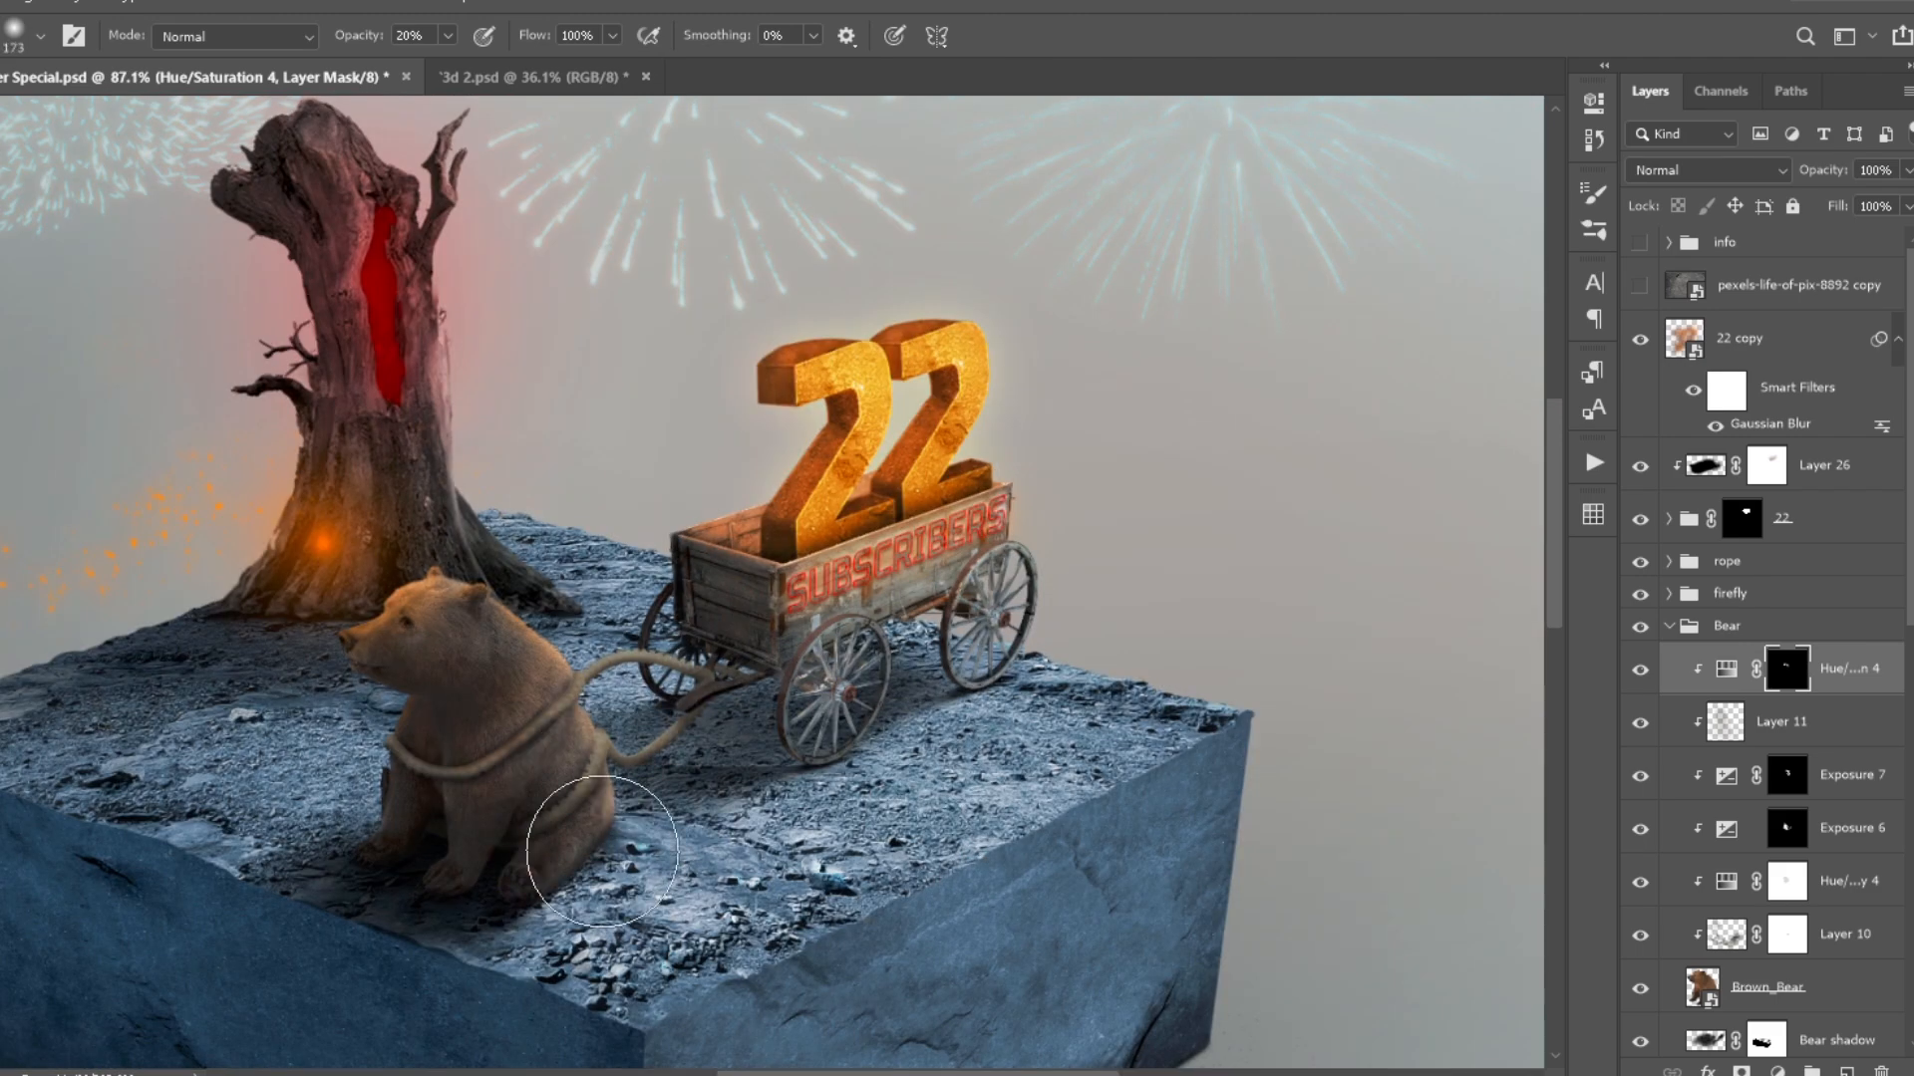
left_click(533, 717)
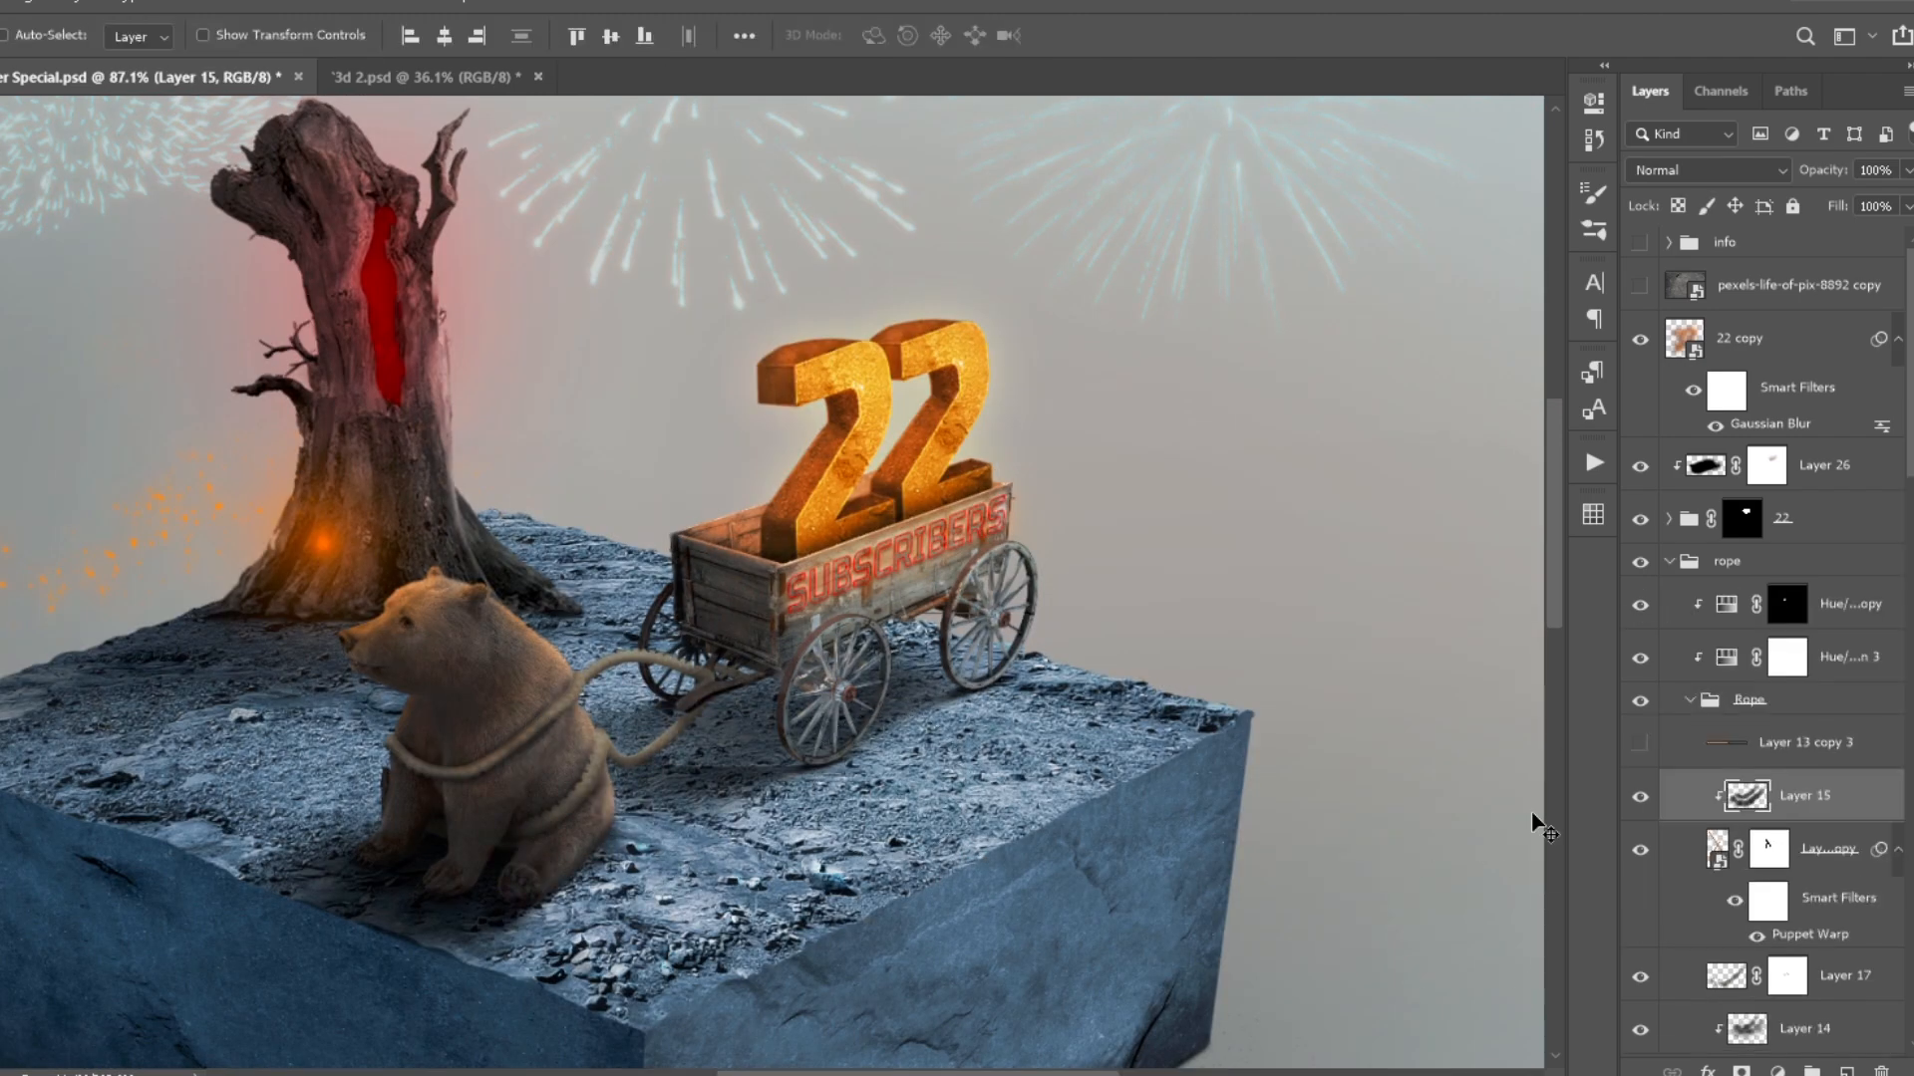
left_click(1787, 657)
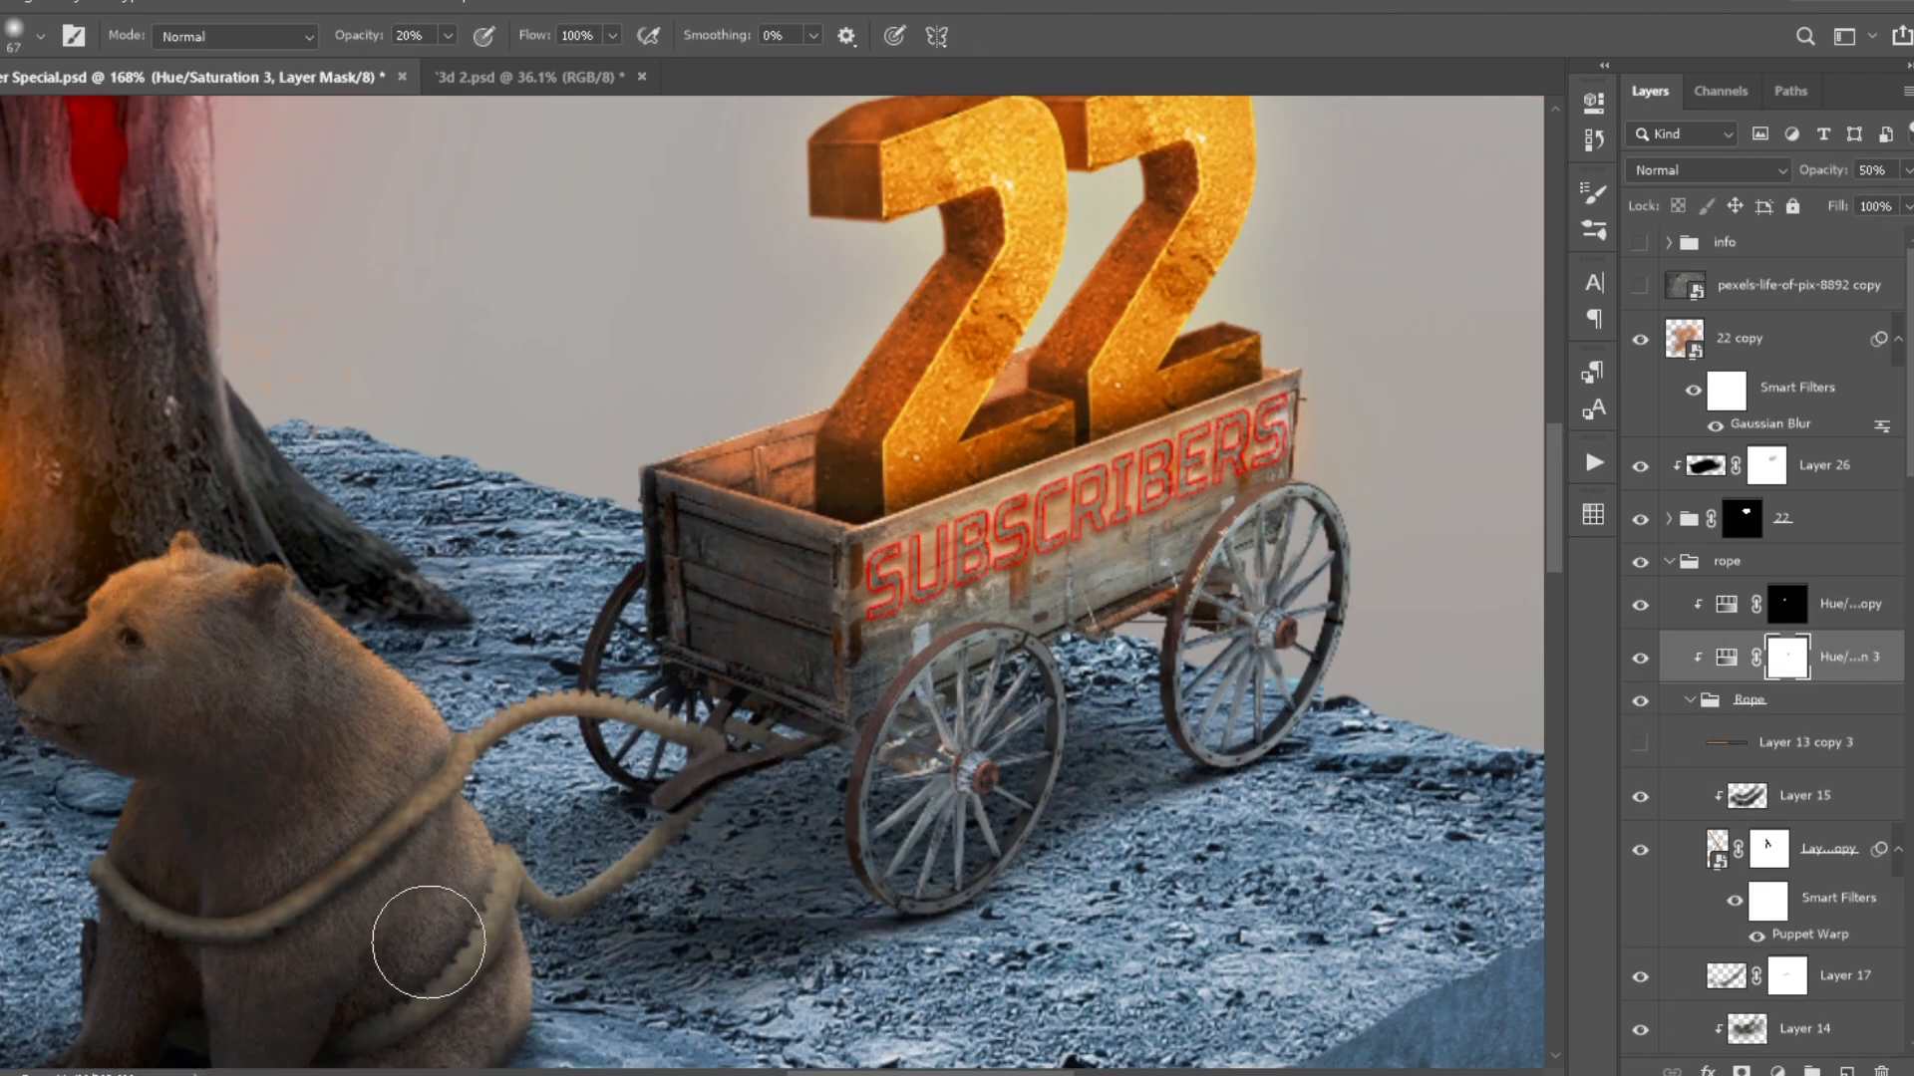
scroll(428, 942, "down", 4)
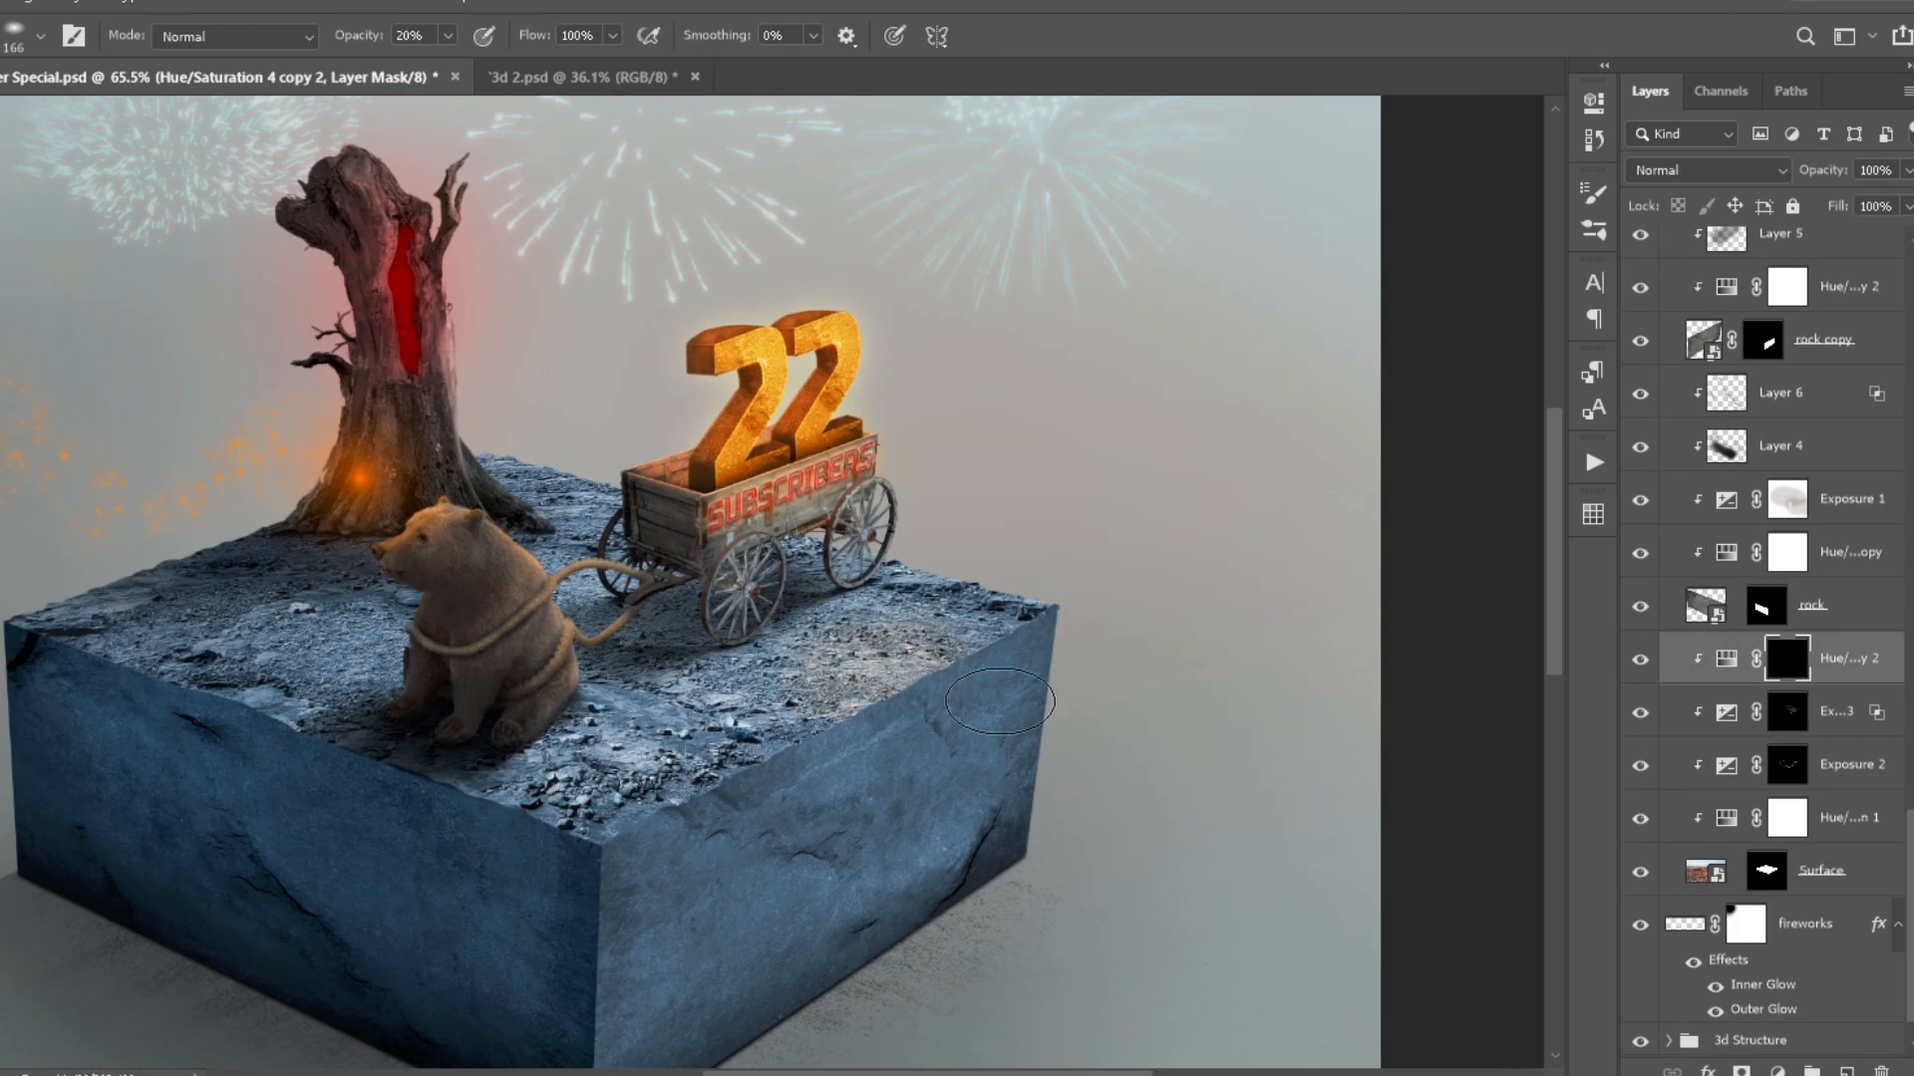
- Brush orange light onto the ground beside the wagon through the surface's Hue/Saturation mask, using 20% brush opacity
scroll(949, 734, "up", 3)
mouse_move(948, 734)
left_mouse_down()
mouse_move(982, 669)
mouse_move(1062, 611)
left_mouse_up()
key("ctrl+z")
key("2")
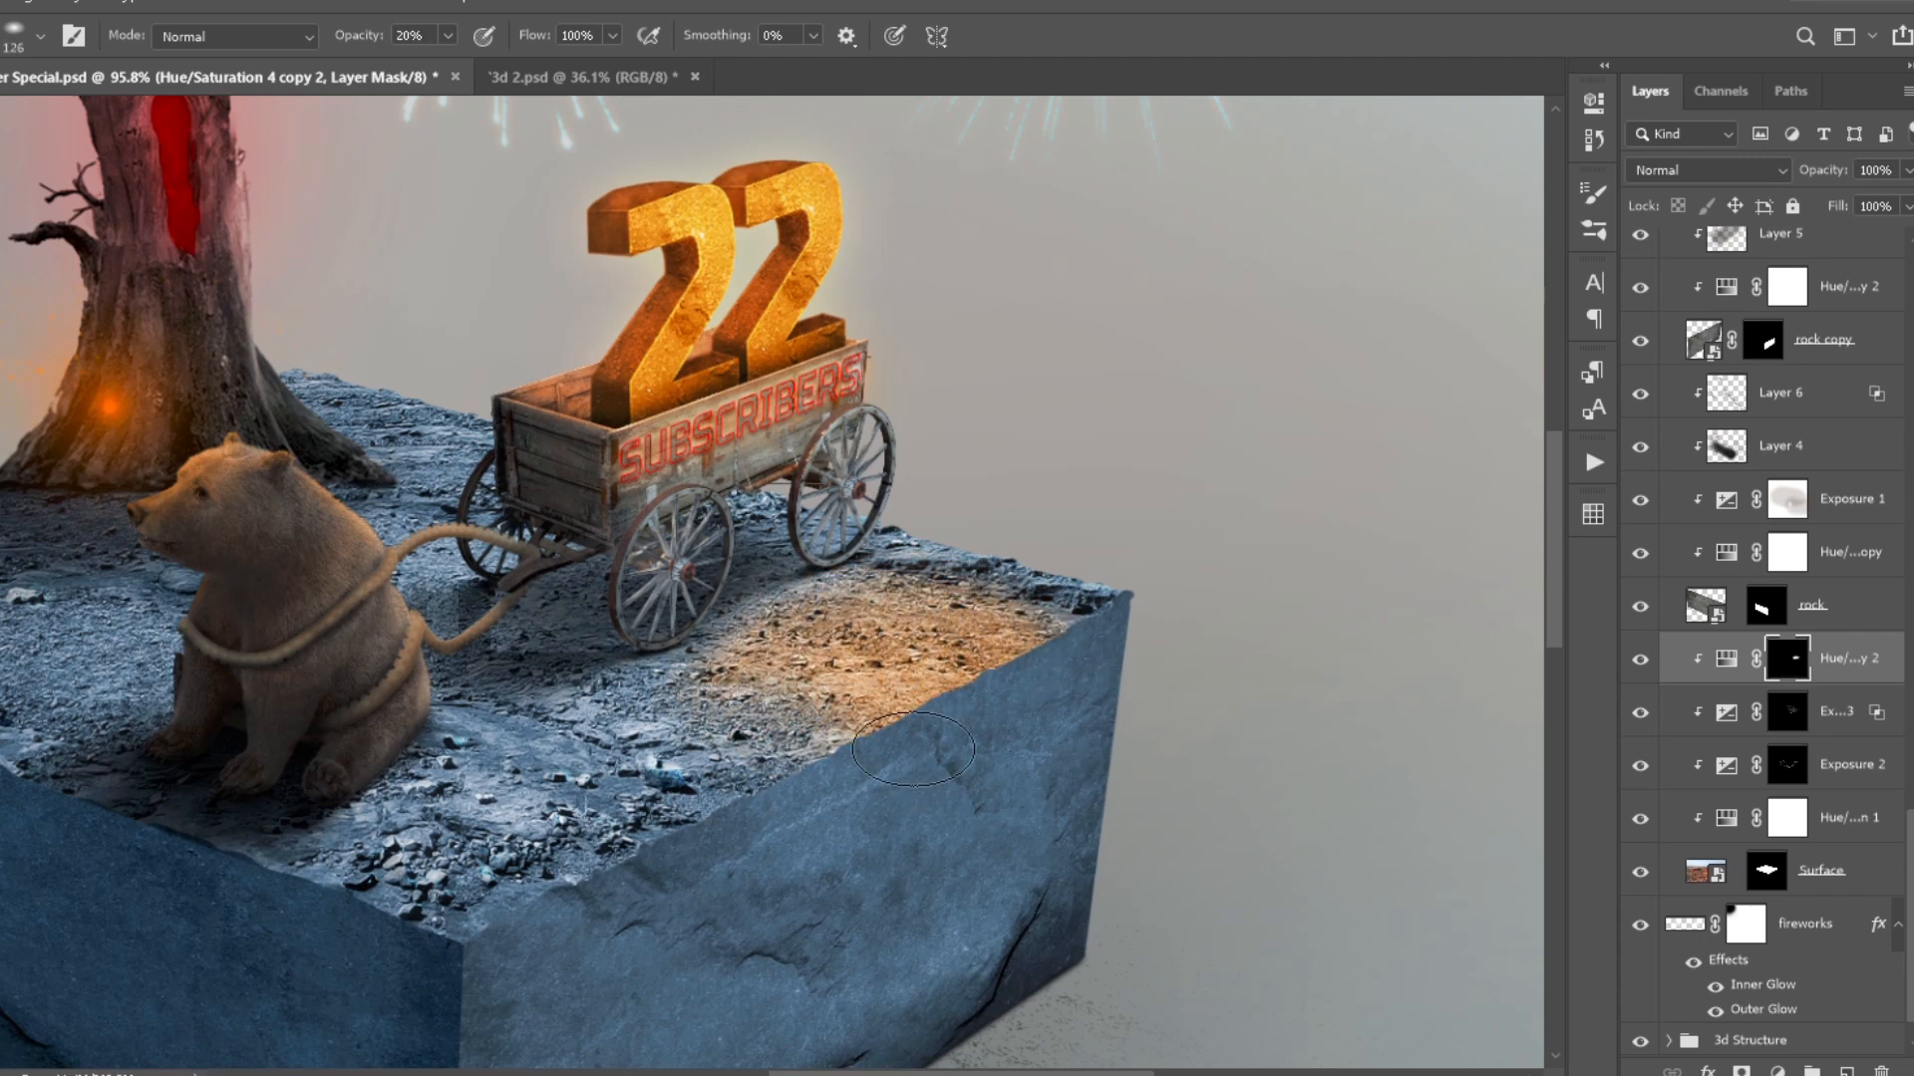
key("ctrl+0")
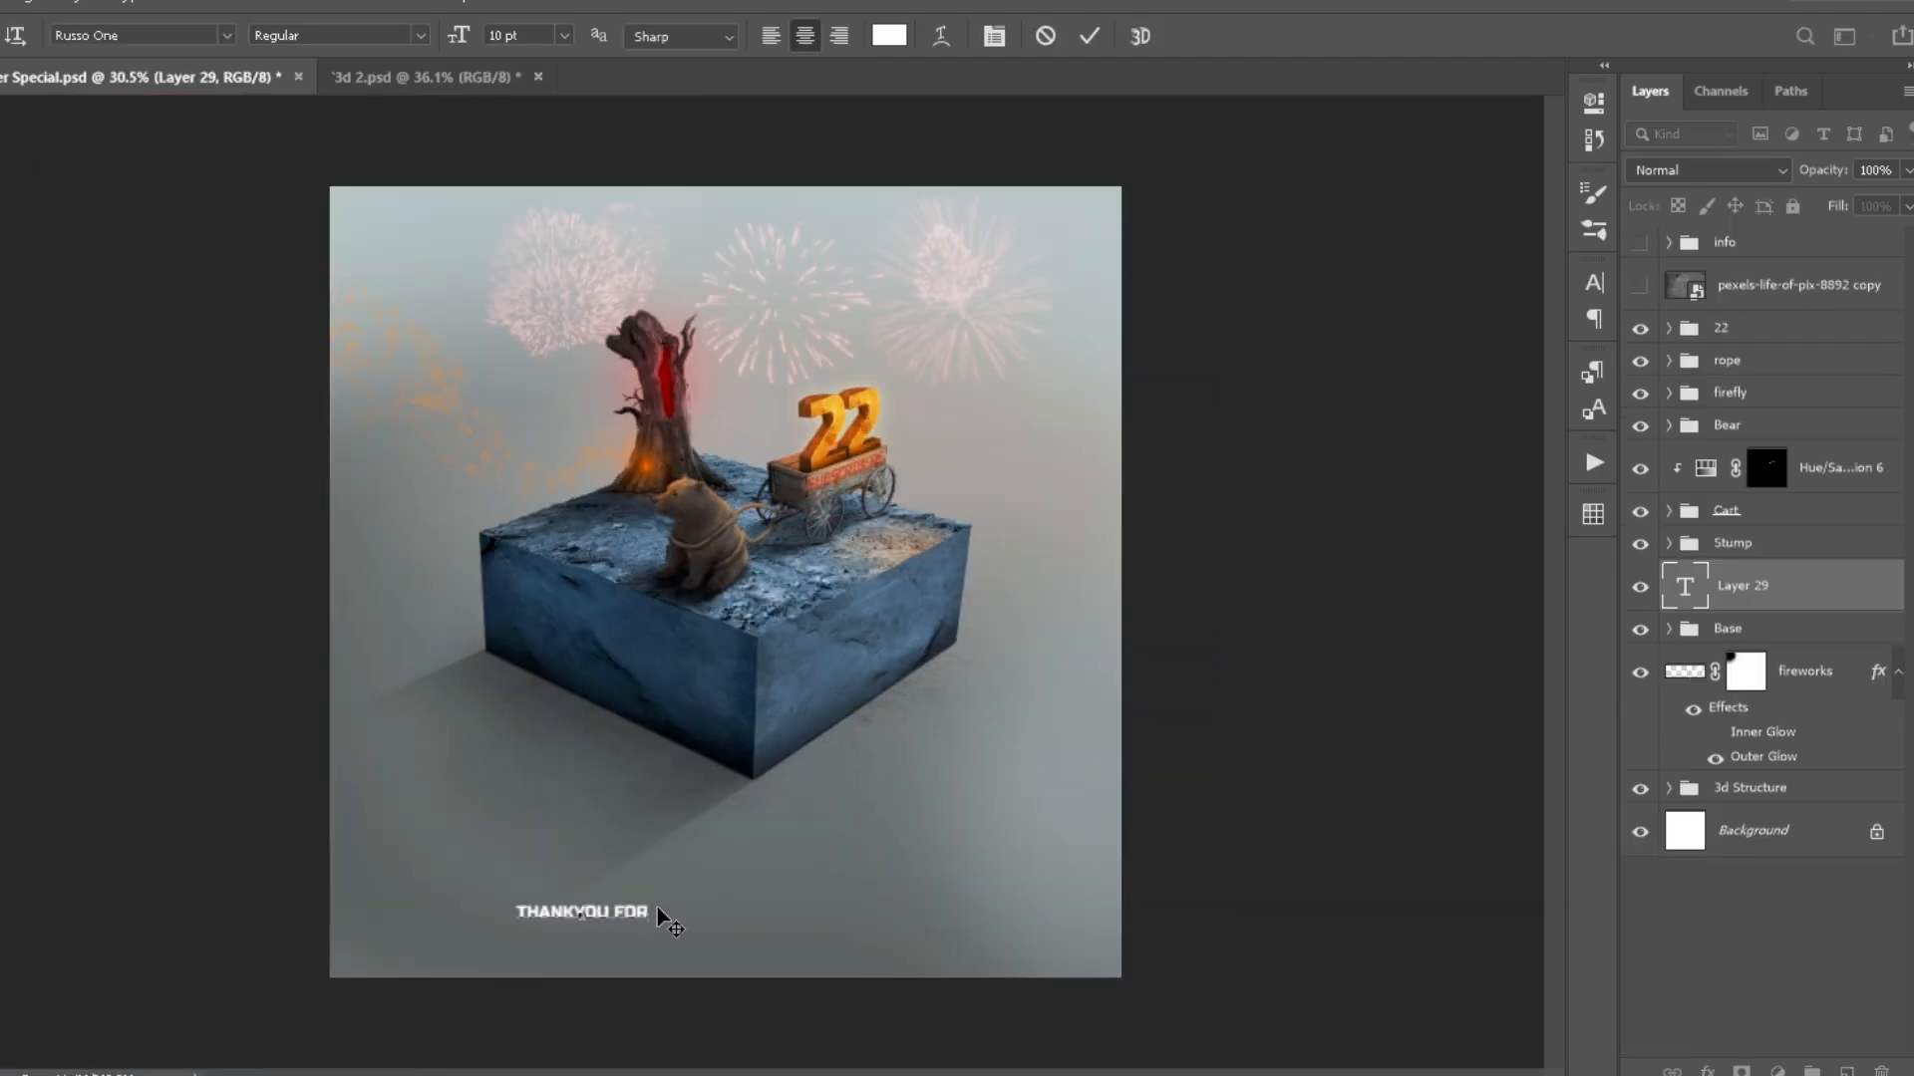
- Enlarge the white THANKYOU FOR SUBSCRIBING text and position it above the 22 Subscriber Special title
key("ctrl+t")
left_click_drag(662, 917, 658, 788)
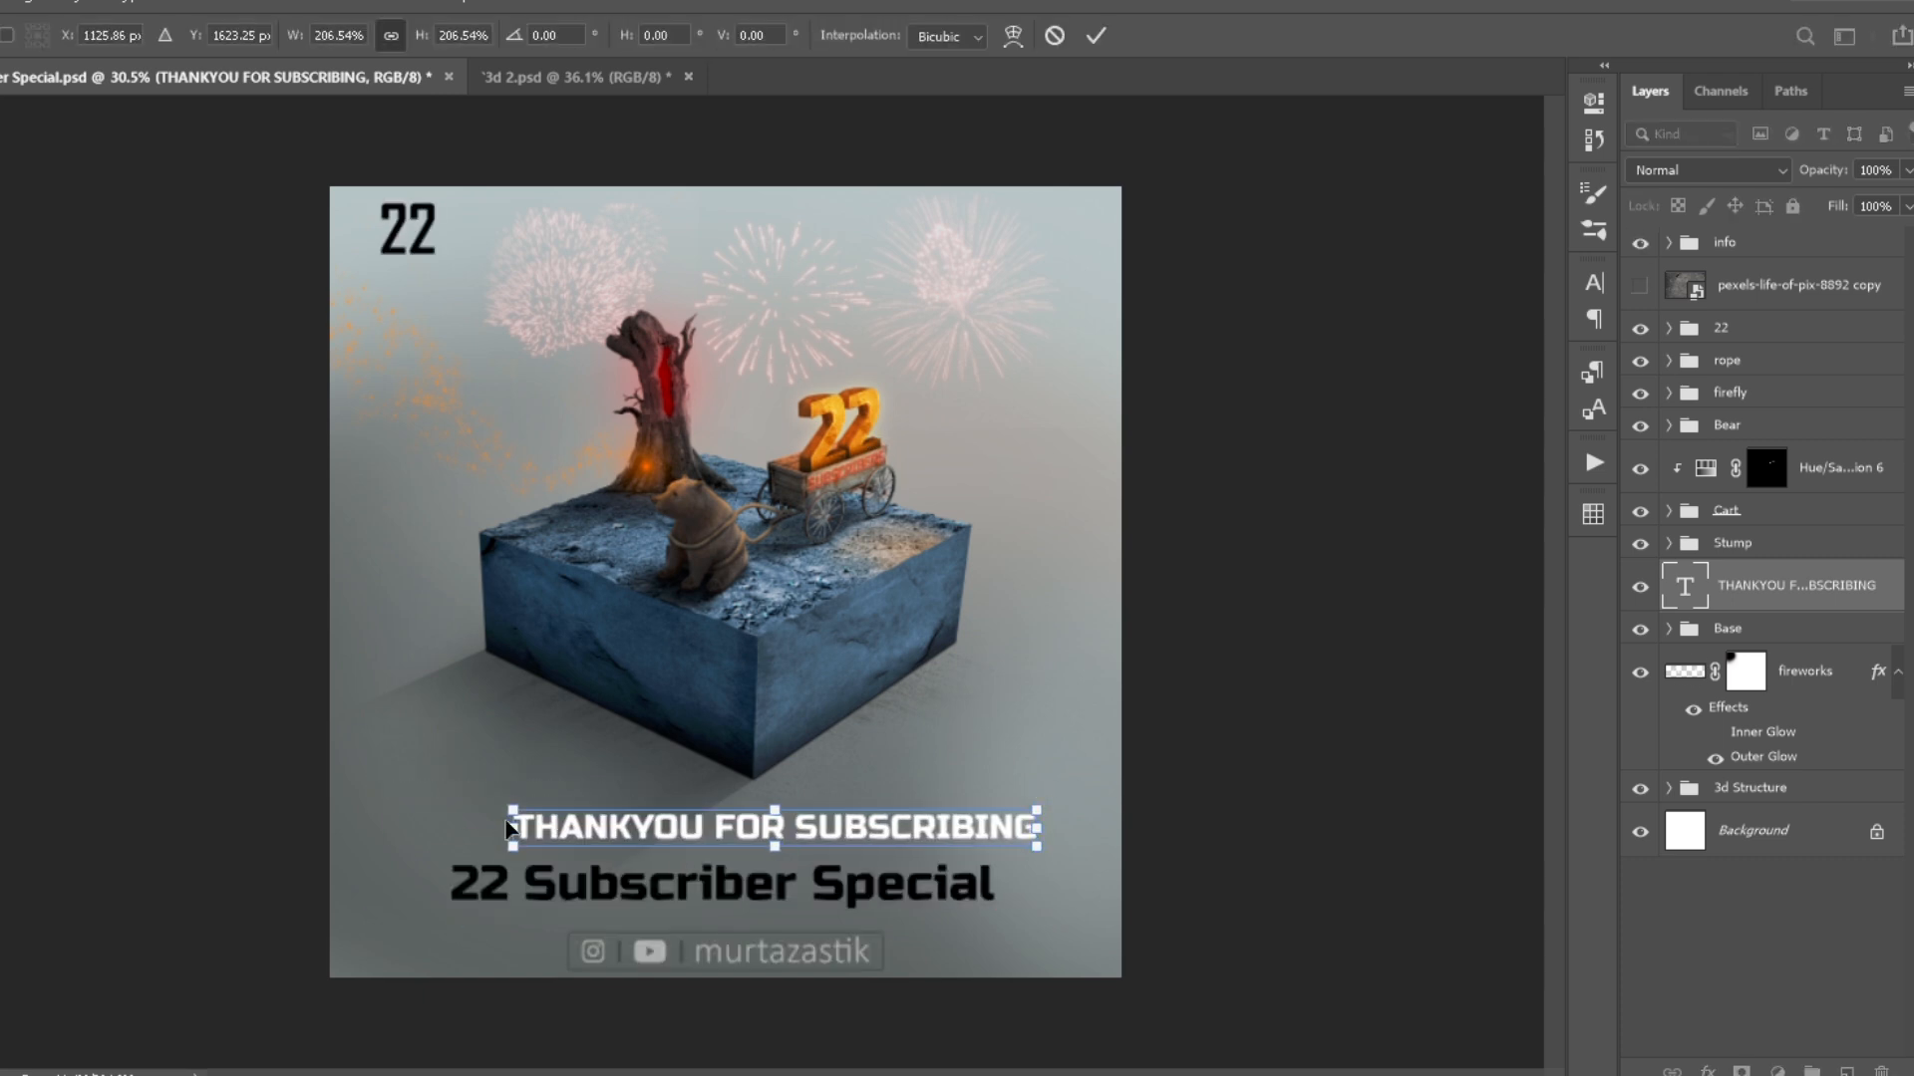
key("Return")
- Convert the THANKYOU FOR SUBSCRIBING text to a smart object and start a free transform on it
right_click(1721, 575)
left_click(1499, 289)
key("ctrl+t")
right_click(765, 806)
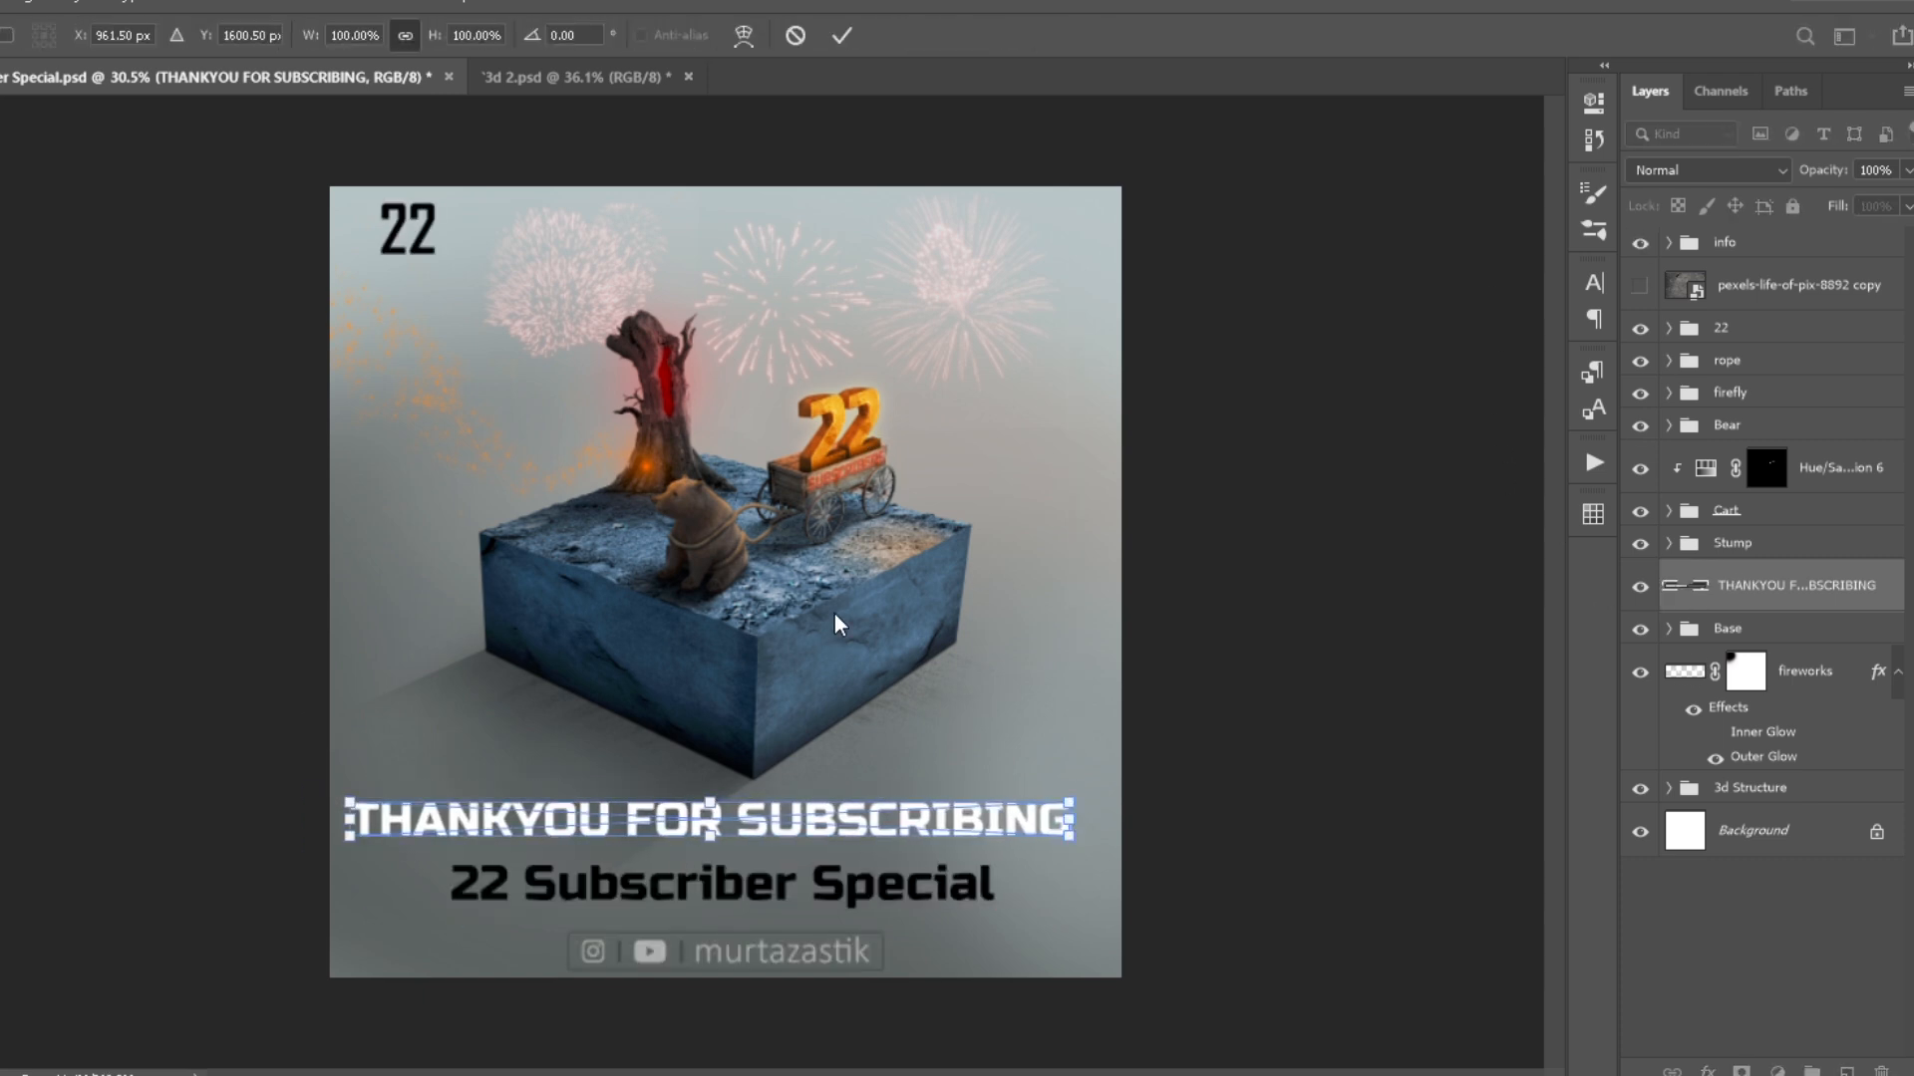